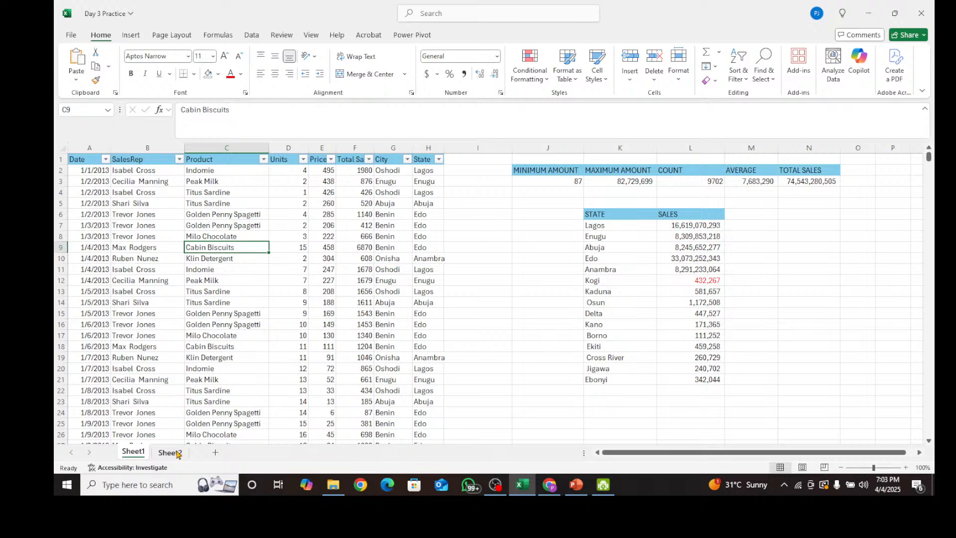
On Sheet2, fill the header cells A1:H1 with light blue
left_click(177, 452)
left_click(230, 269)
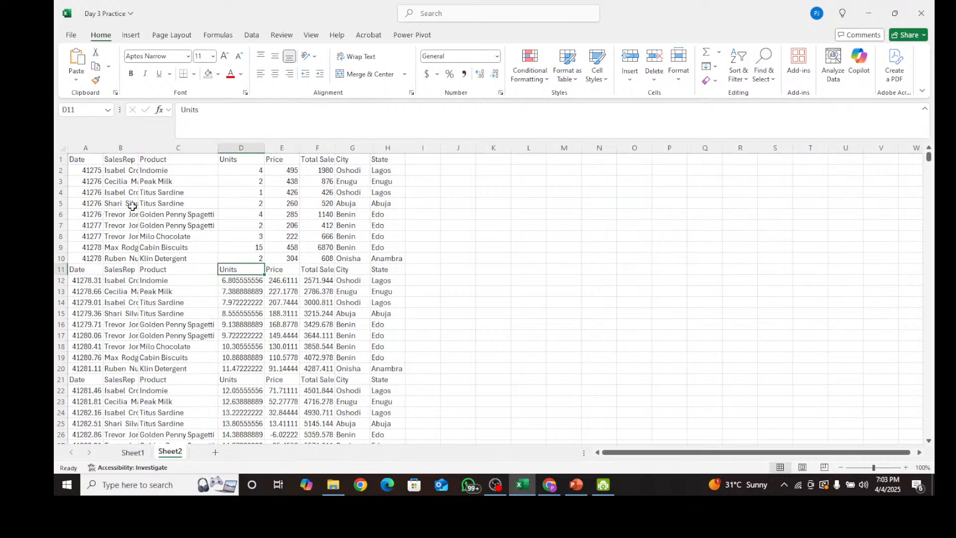
left_click(140, 181)
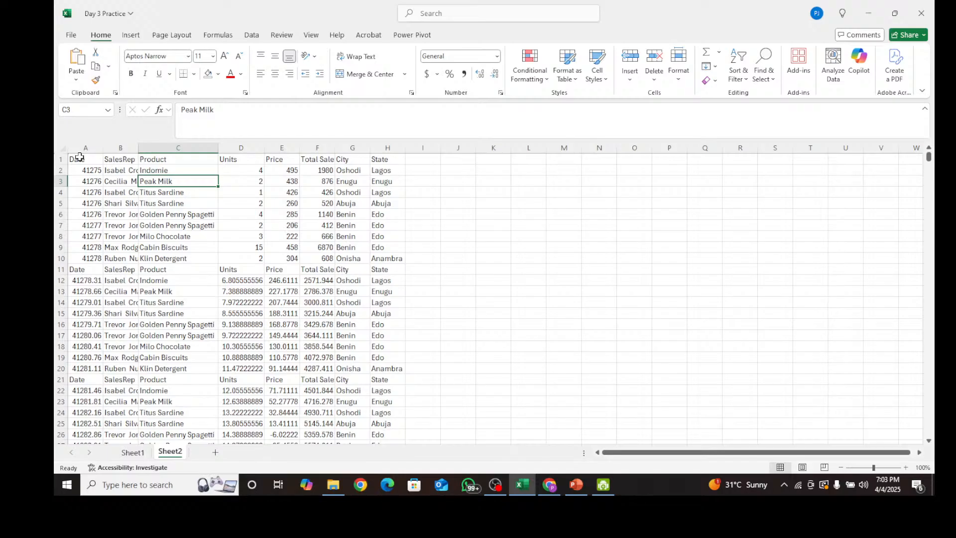
left_click_drag(80, 157, 382, 163)
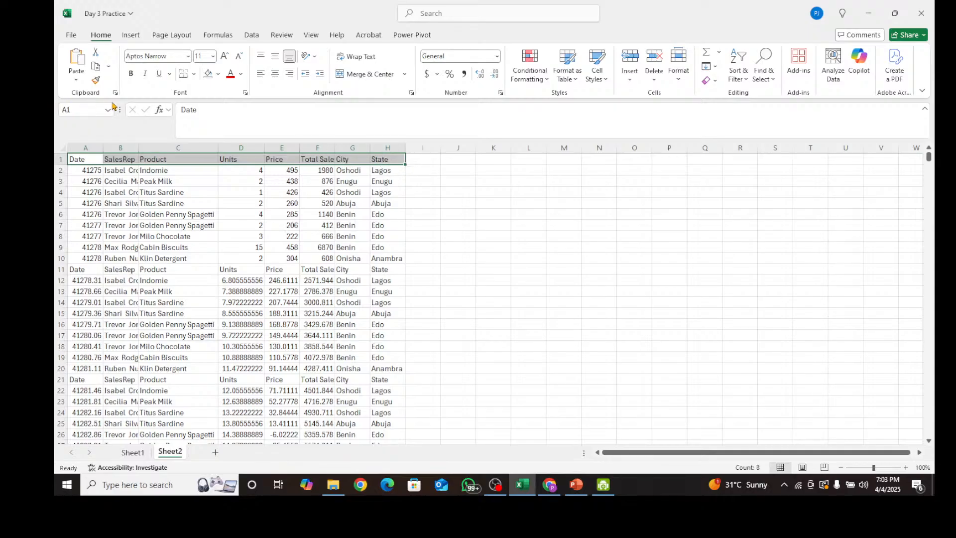
left_click(218, 74)
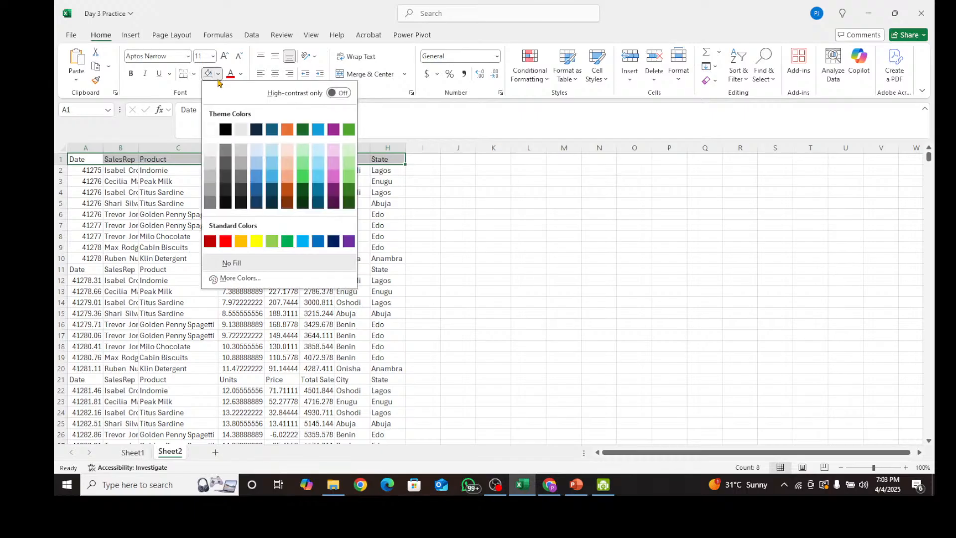
left_click(256, 163)
left_click(251, 211)
Make the header text in cells A1:H1 bold
left_click(88, 159)
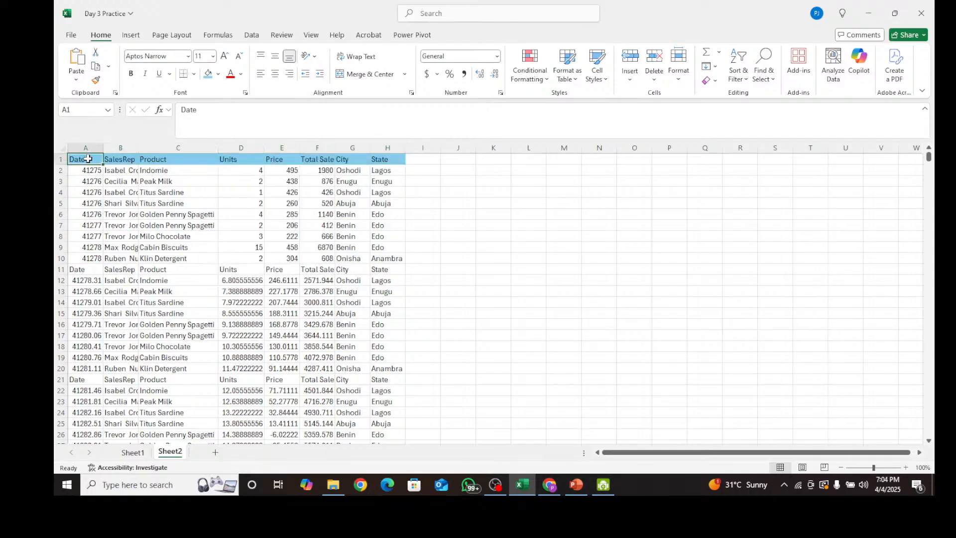
left_click_drag(88, 159, 383, 161)
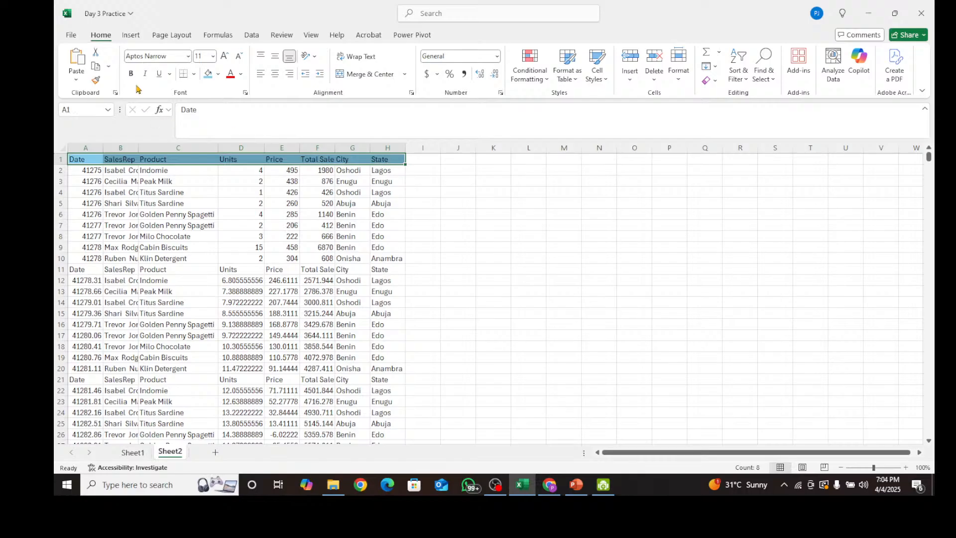
left_click(132, 75)
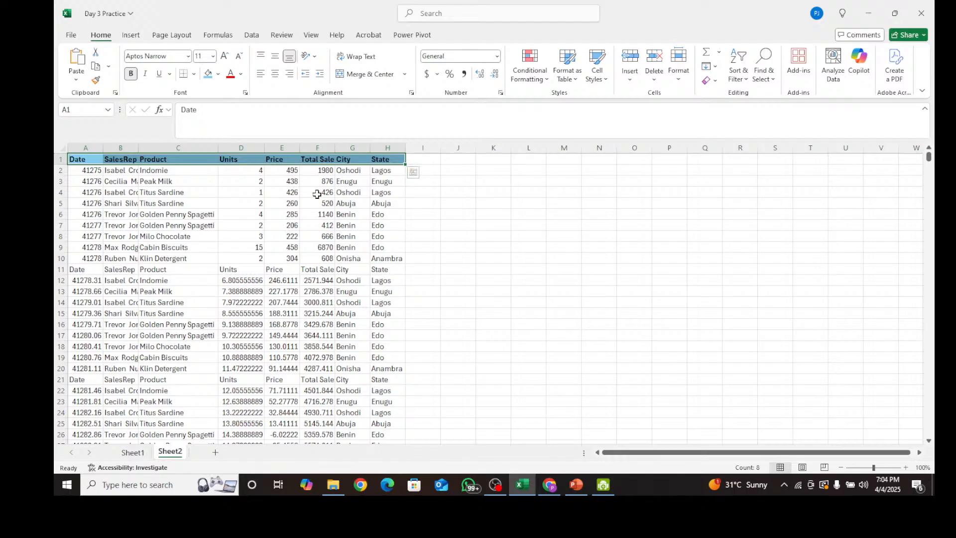
left_click(427, 182)
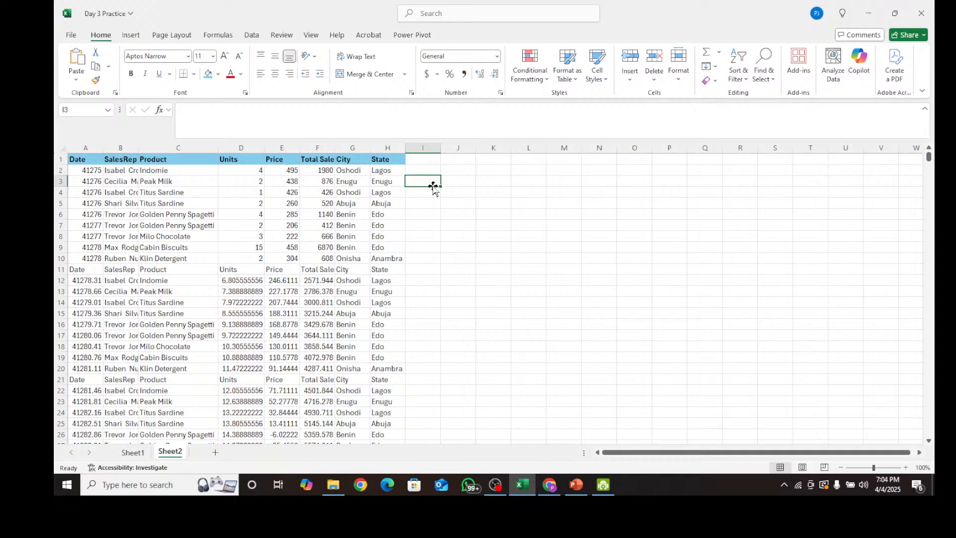
left_click_drag(432, 185, 456, 182)
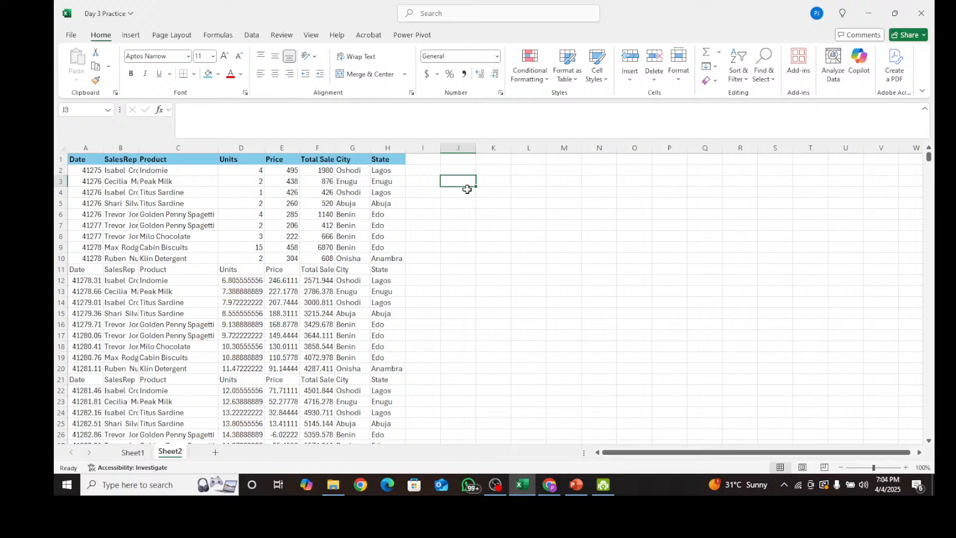
left_click_drag(467, 189, 465, 301)
left_click(466, 194)
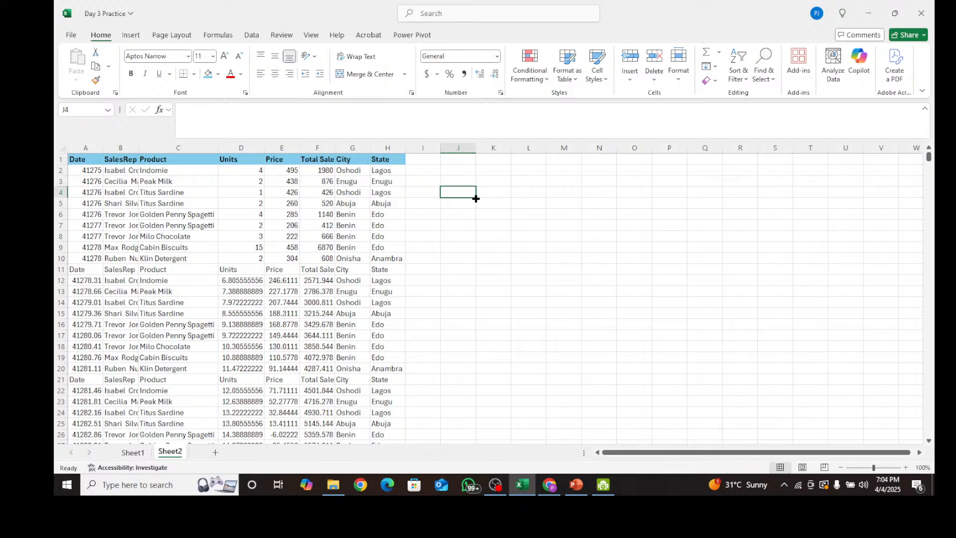
left_click_drag(476, 199, 477, 286)
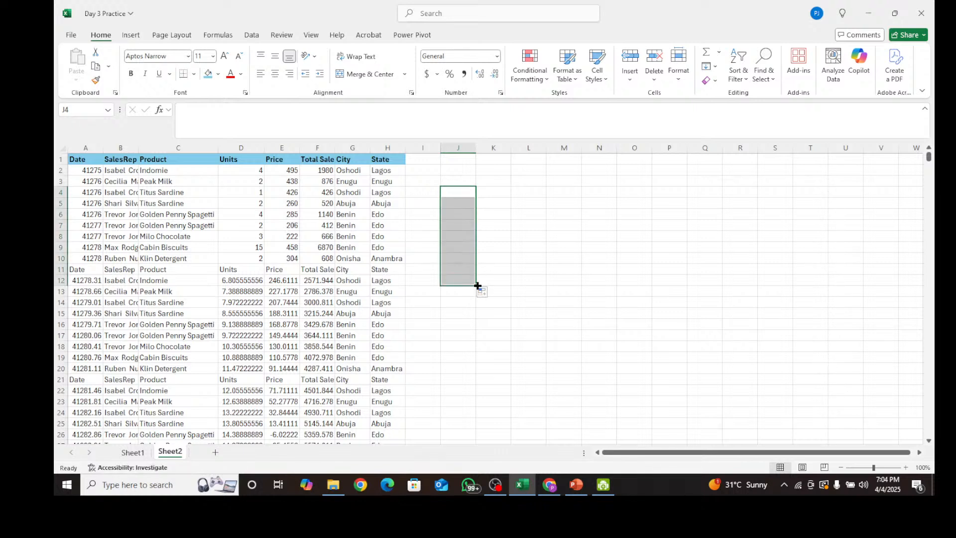
left_click(457, 194)
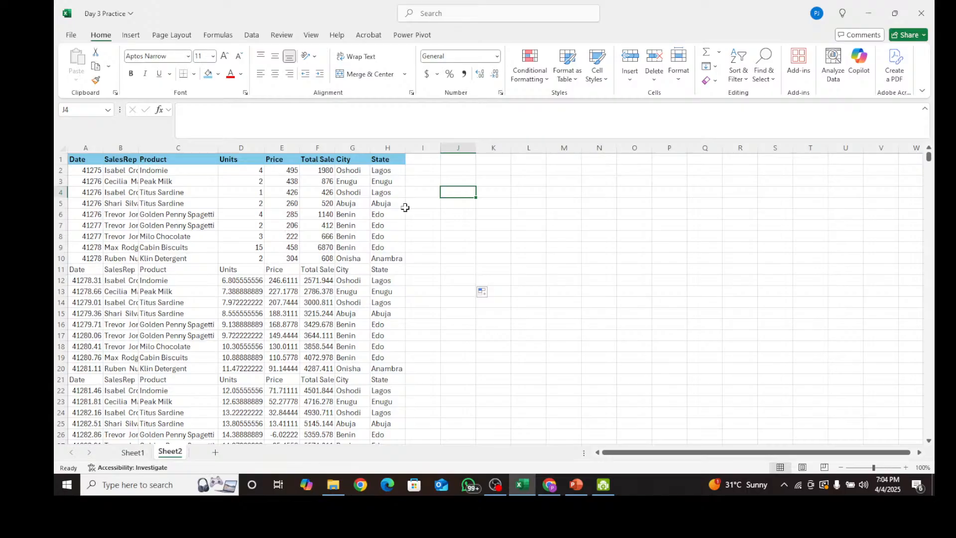
left_click(329, 194)
Toggle the bold formatting of the header cells A1:H1 and leave them bold
left_click_drag(80, 159, 372, 160)
key("ctrl+b")
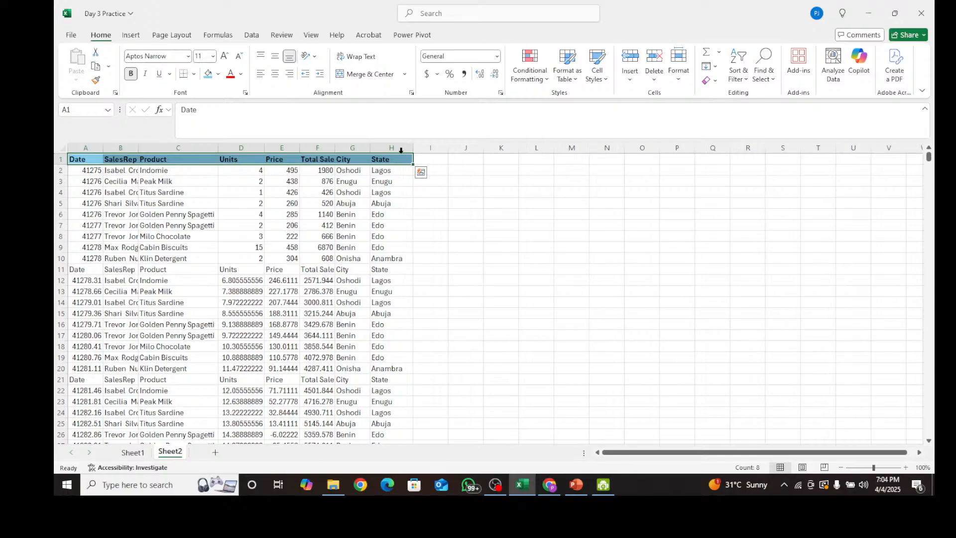
left_click(320, 213)
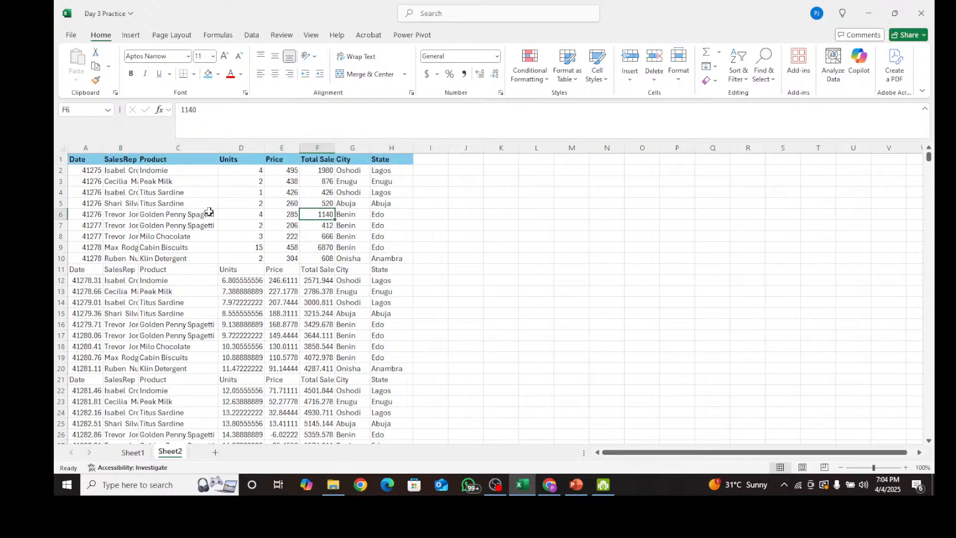
Select the header row across all columns, A1:H1, and add filters to it
left_click(73, 160)
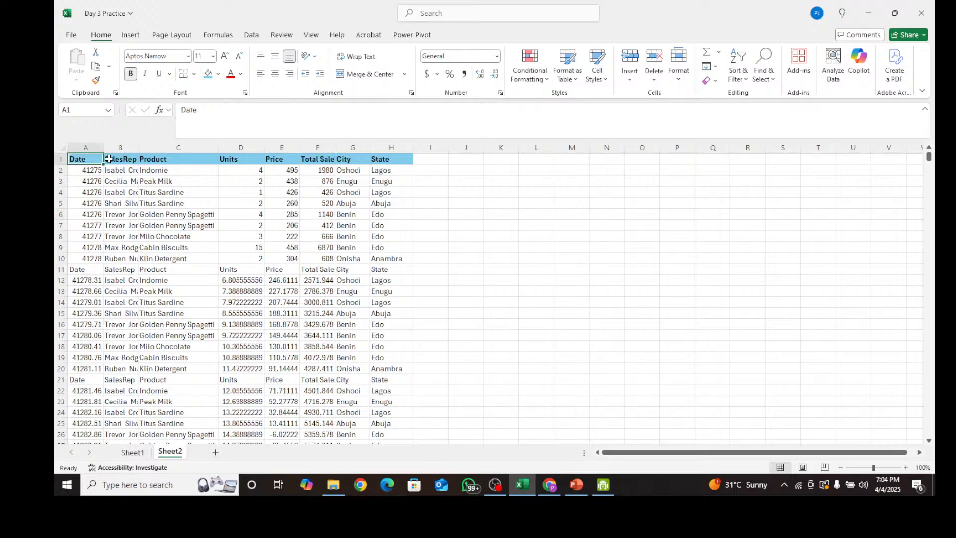
key("ctrl+shift+Right")
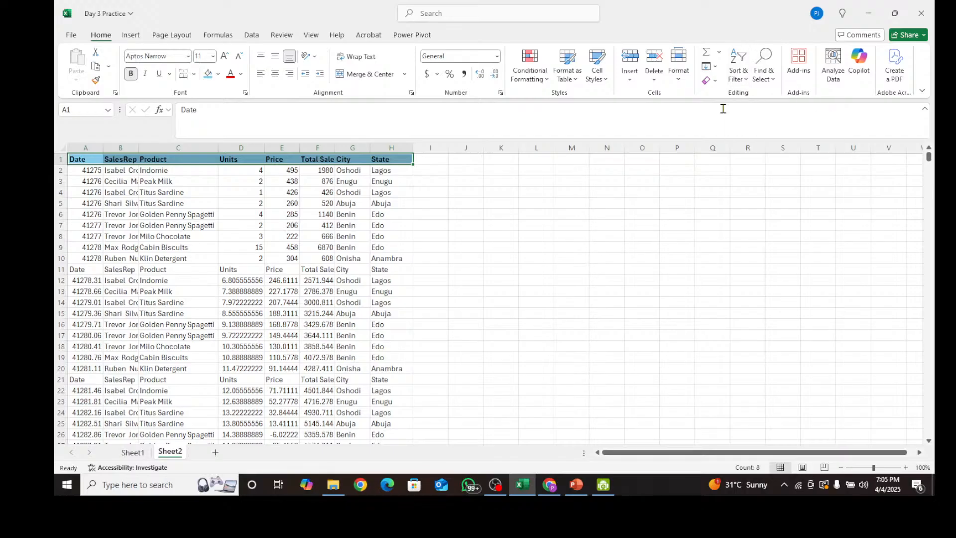
left_click(738, 65)
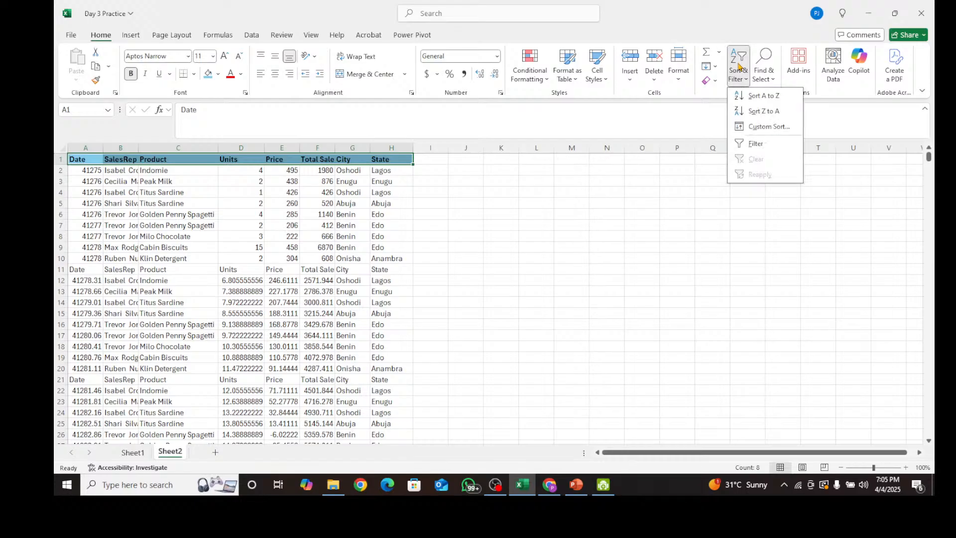
left_click(753, 145)
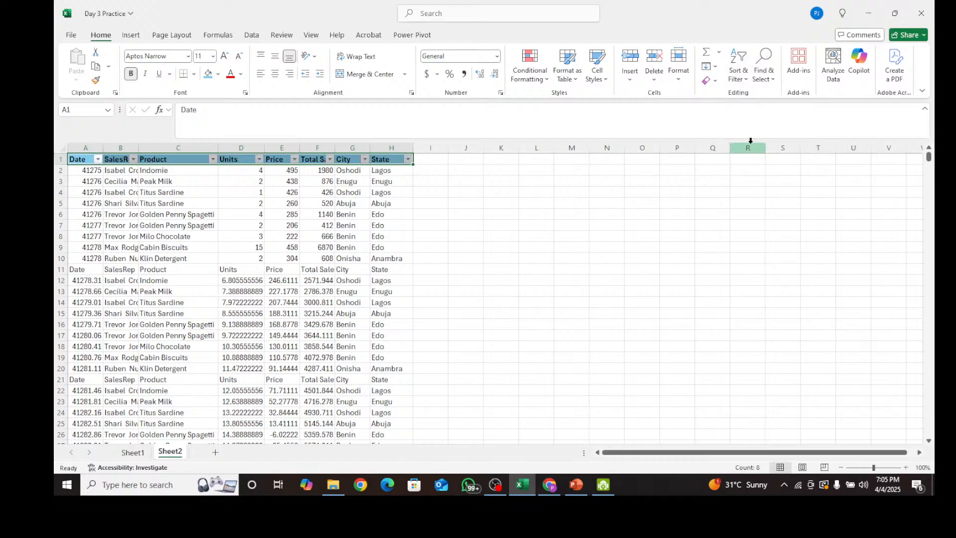
left_click(291, 213)
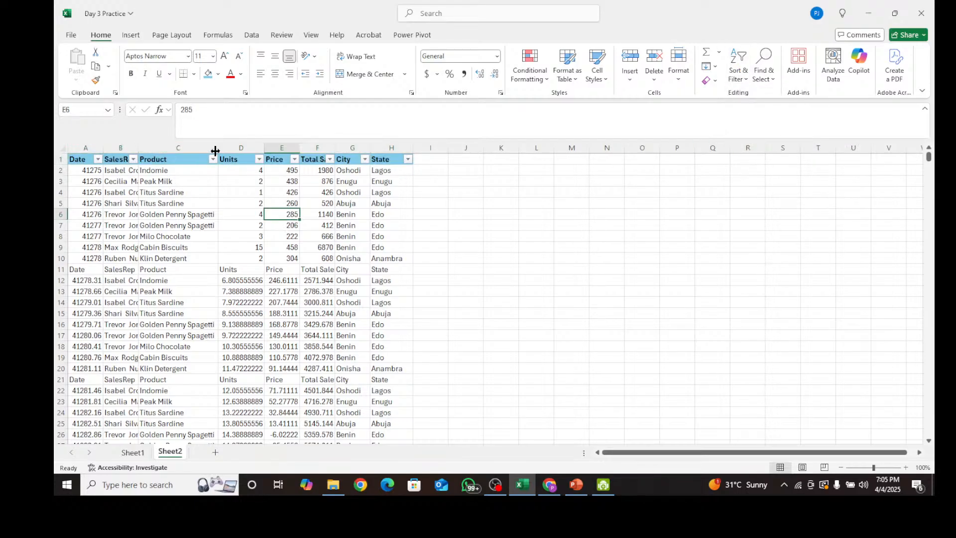
Widen the Product column and enlarge the sheet view to 130%
left_click_drag(218, 148, 239, 148)
scroll(250, 248, "up", 3, "ctrl")
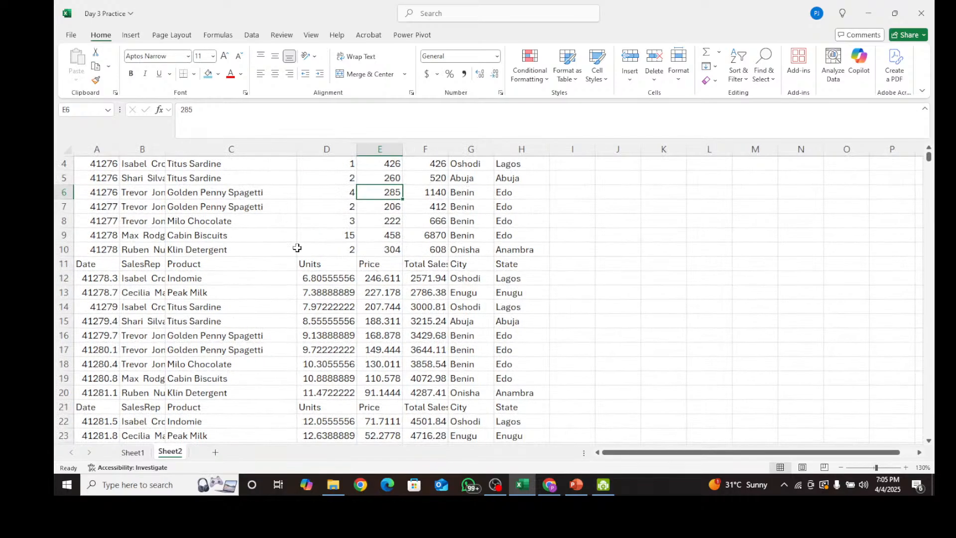
scroll(296, 249, "up", 1)
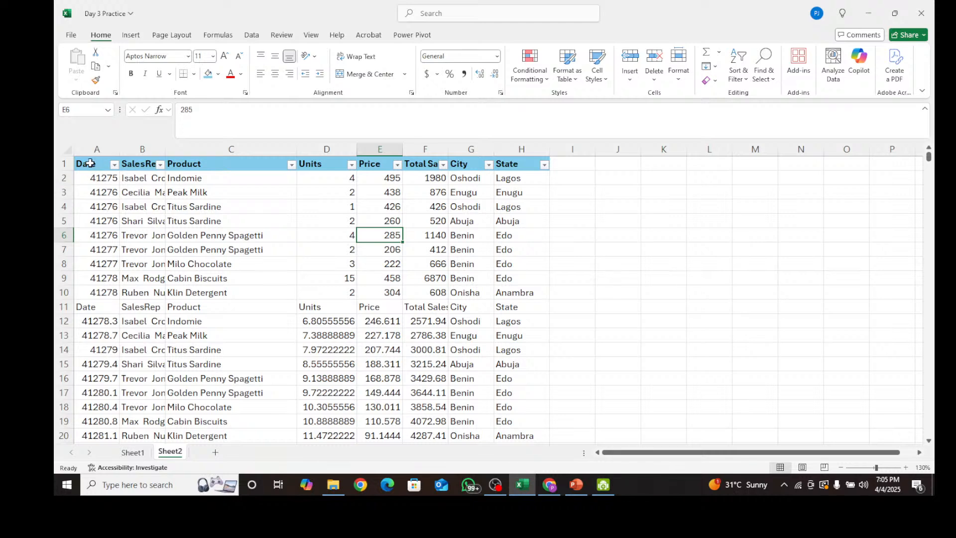
left_click(494, 485)
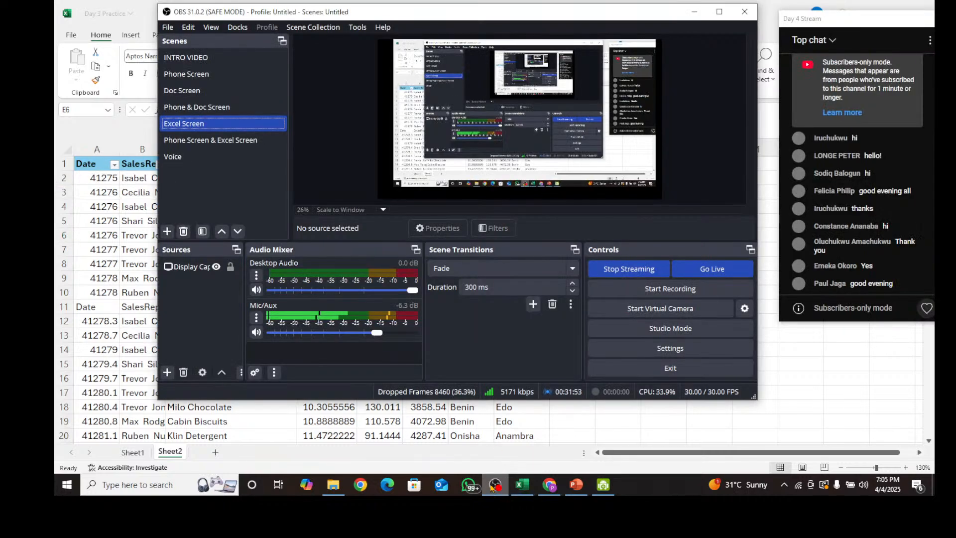
left_click(233, 413)
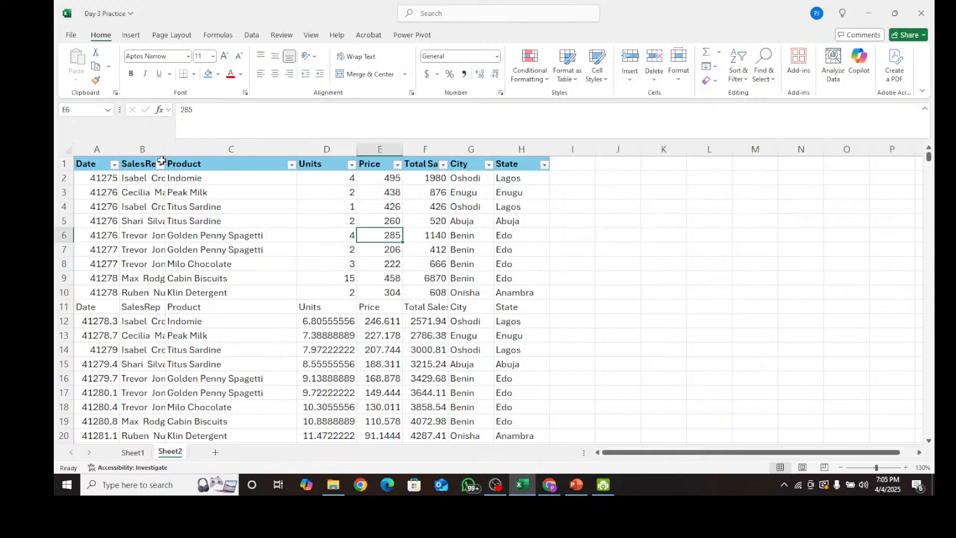
Widen the SalesRep and Total Sales columns so that their full contents fit
left_click_drag(161, 160, 198, 152)
left_click(196, 234)
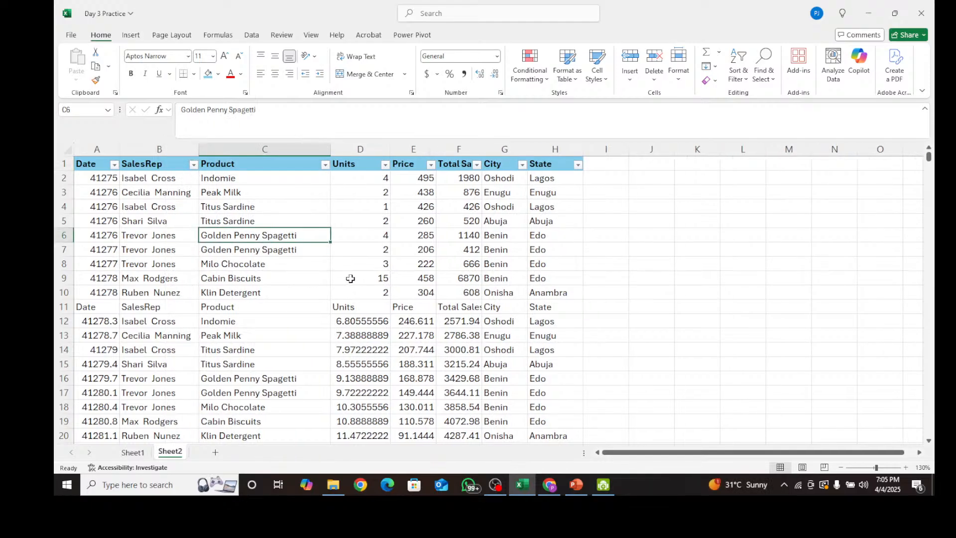
left_click(165, 235)
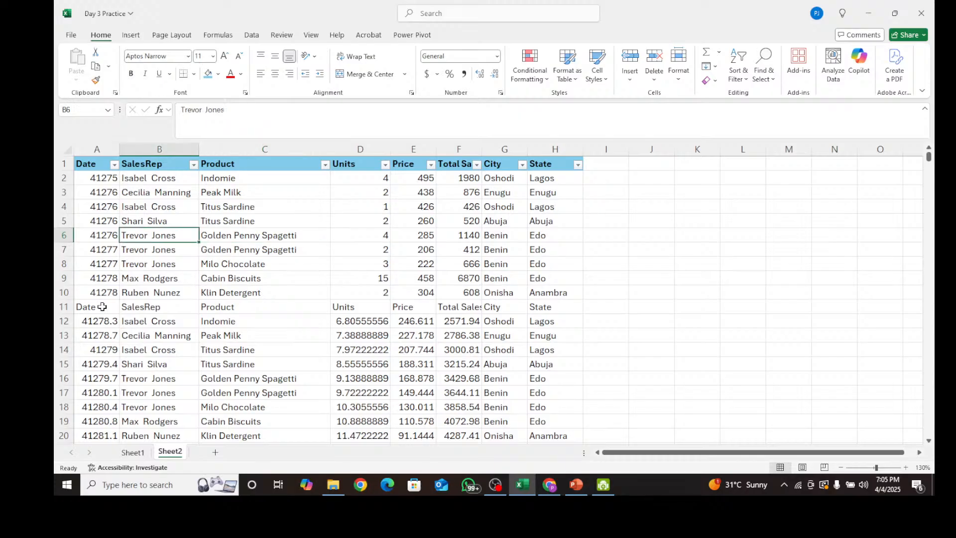
left_click(96, 318)
left_click(96, 302)
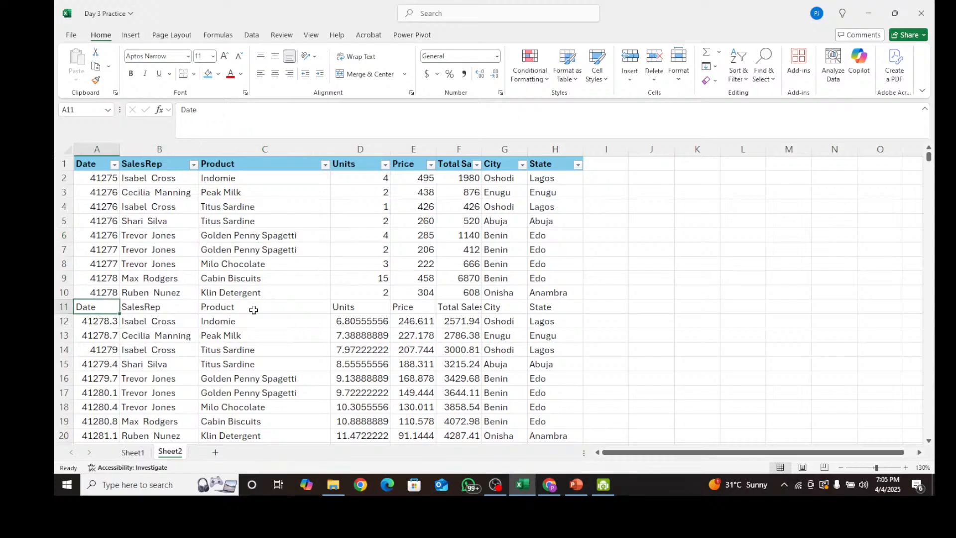
left_click(477, 306)
left_click_drag(483, 152, 515, 153)
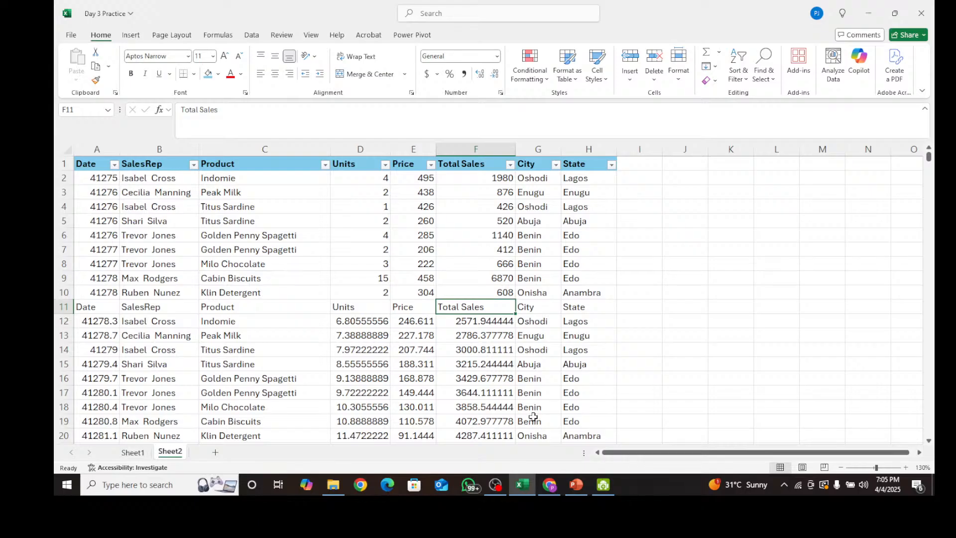
Filter the Date column to show only the repeated header rows containing the value "Date"
scroll(310, 352, "down", 8)
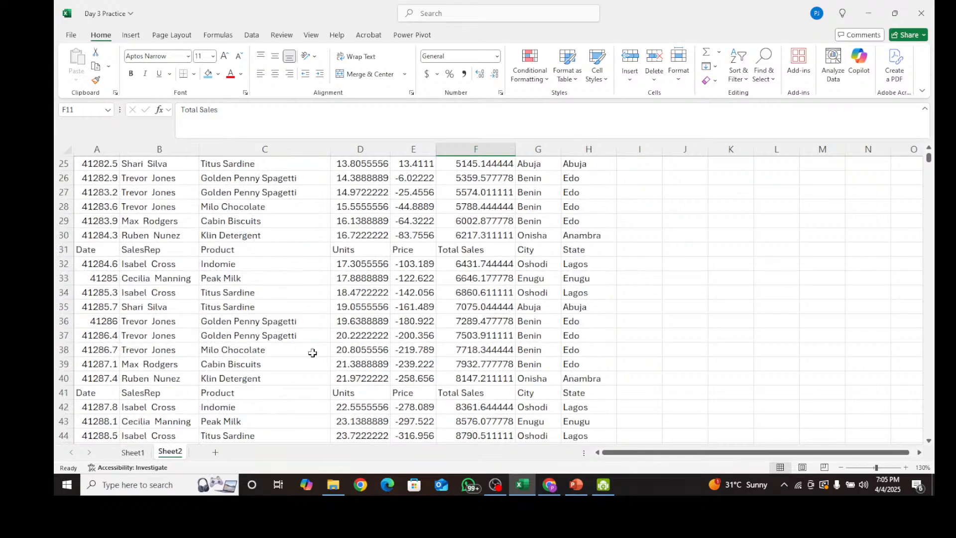
scroll(312, 352, "up", 8)
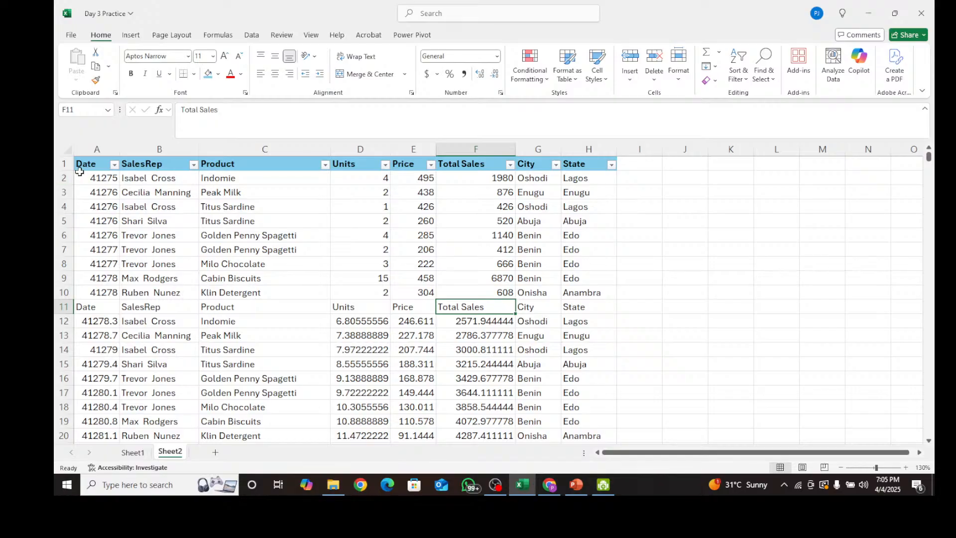
left_click(114, 165)
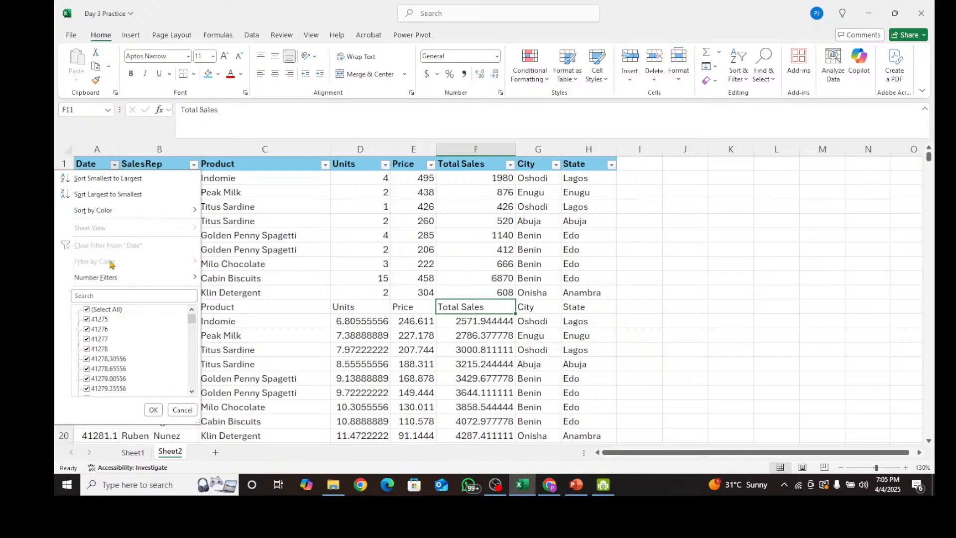
left_click(86, 309)
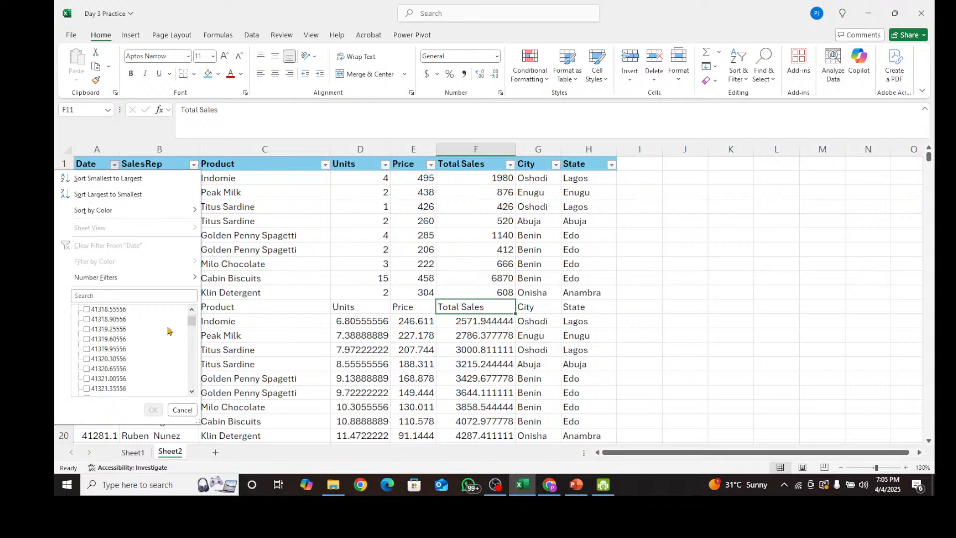
left_click_drag(191, 321, 193, 393)
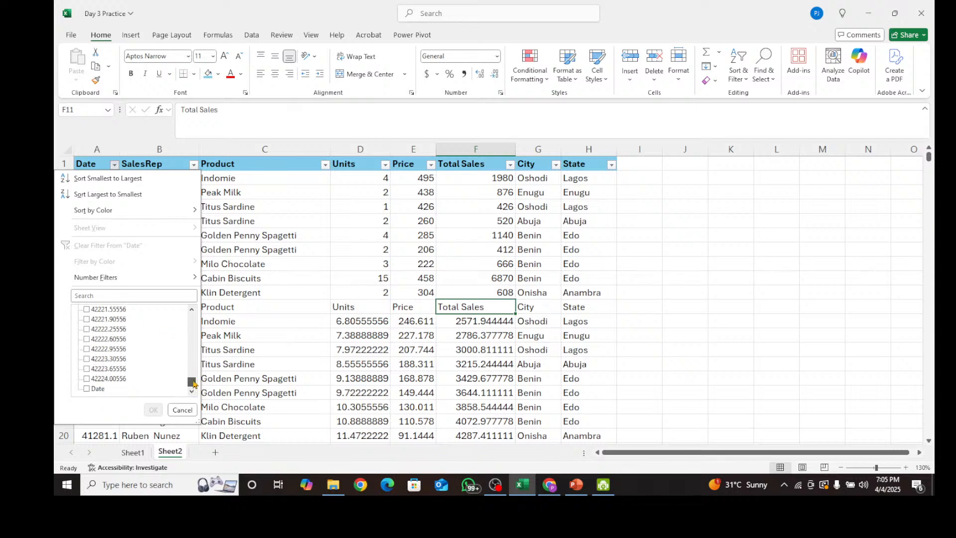
left_click(89, 390)
left_click(153, 410)
scroll(245, 242, "down", 10)
scroll(244, 242, "down", 15)
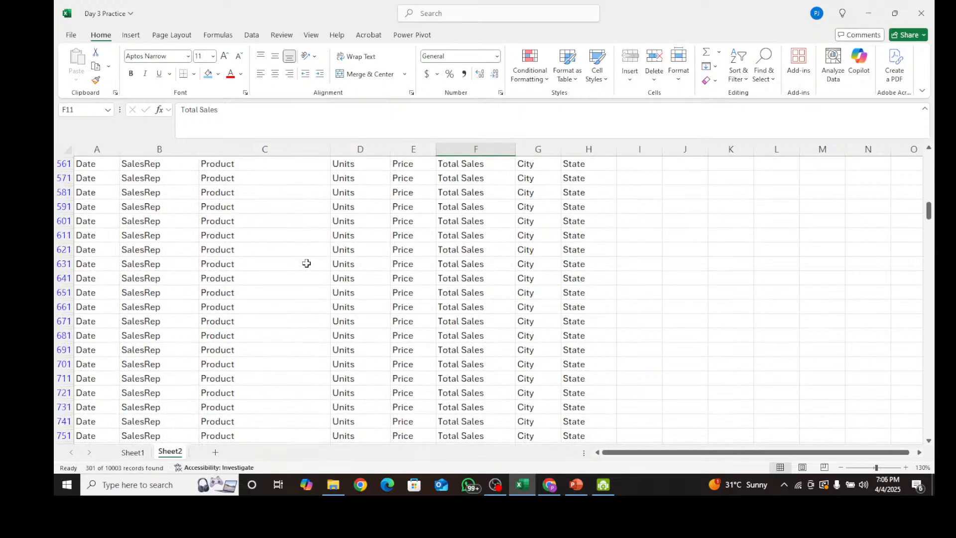
scroll(315, 268, "up", 18)
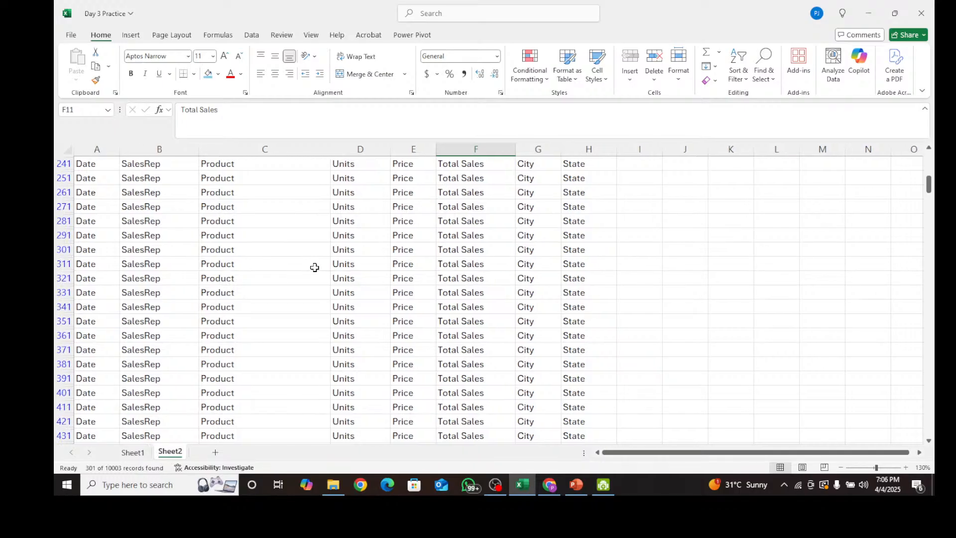
scroll(314, 268, "up", 8)
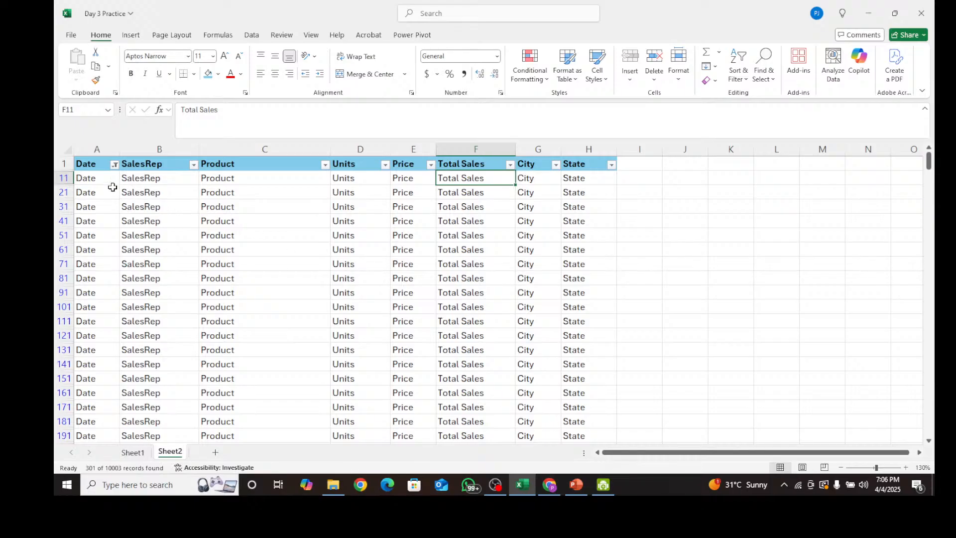
Delete all the filtered repeated header rows below the main header, from row 11 down to the last one
left_click_drag(62, 178, 80, 485)
scroll(246, 204, "up", 5)
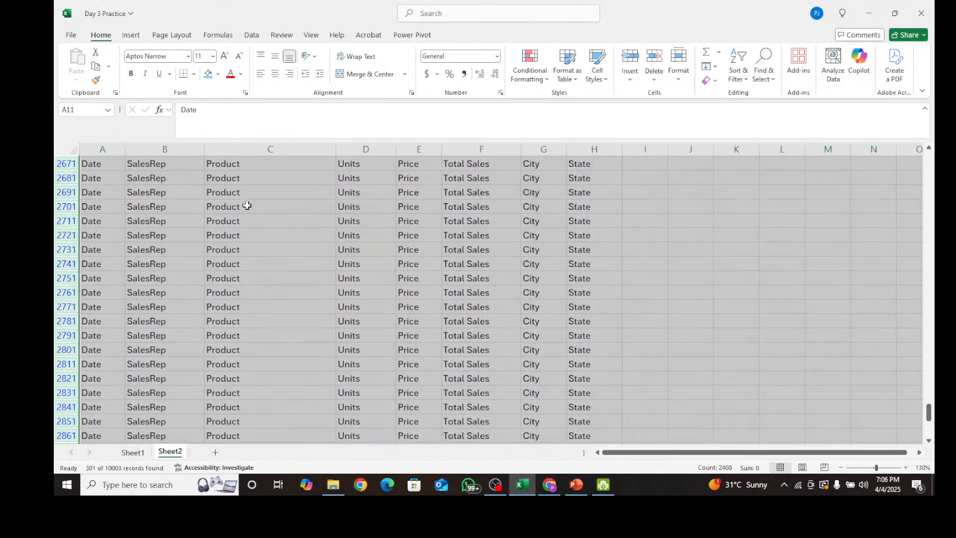
right_click(247, 209)
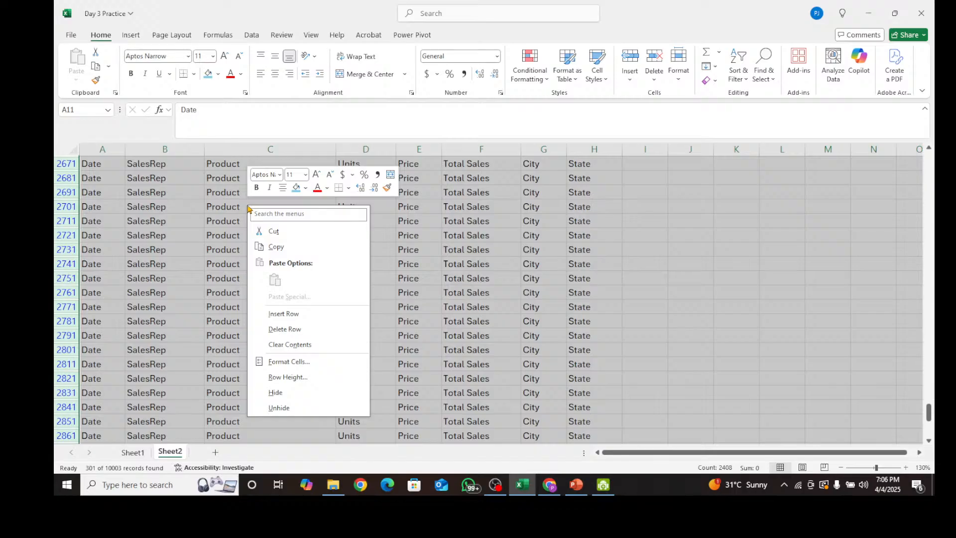
left_click(285, 330)
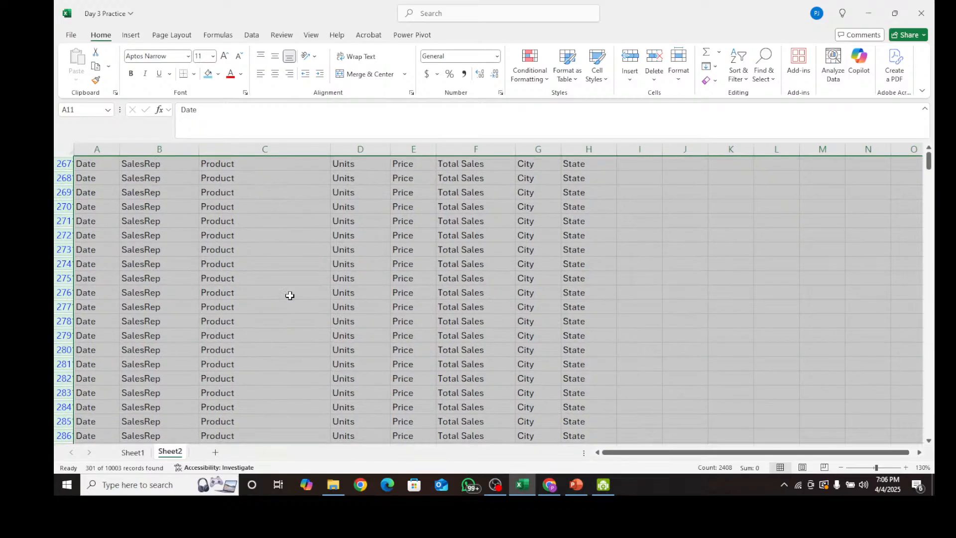
left_click(164, 206)
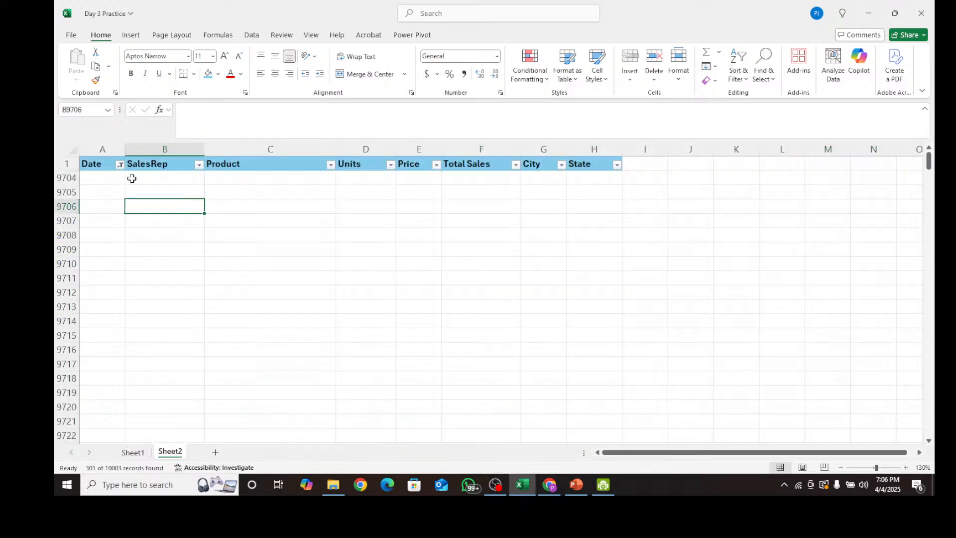
Clear the filter from the Date column and check the remaining sales records
left_click(120, 164)
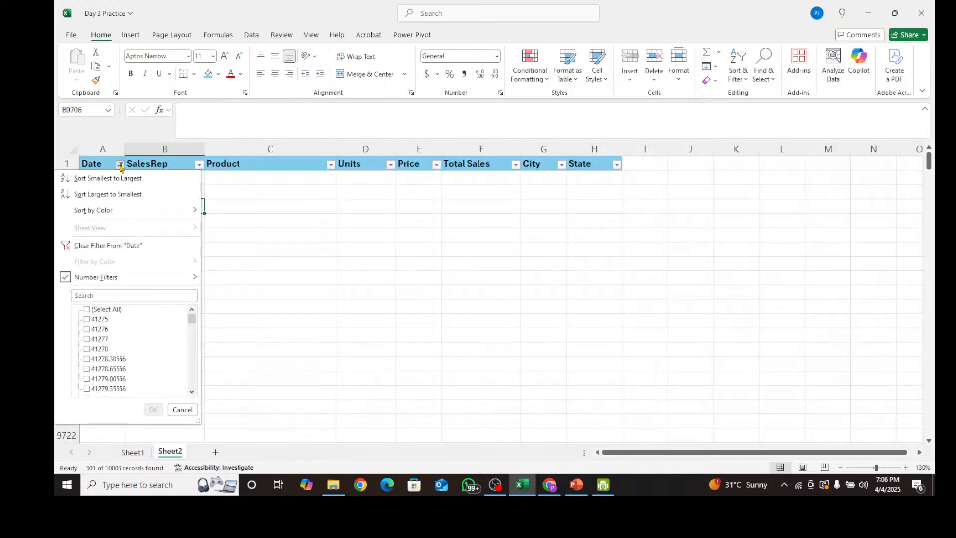
left_click(98, 246)
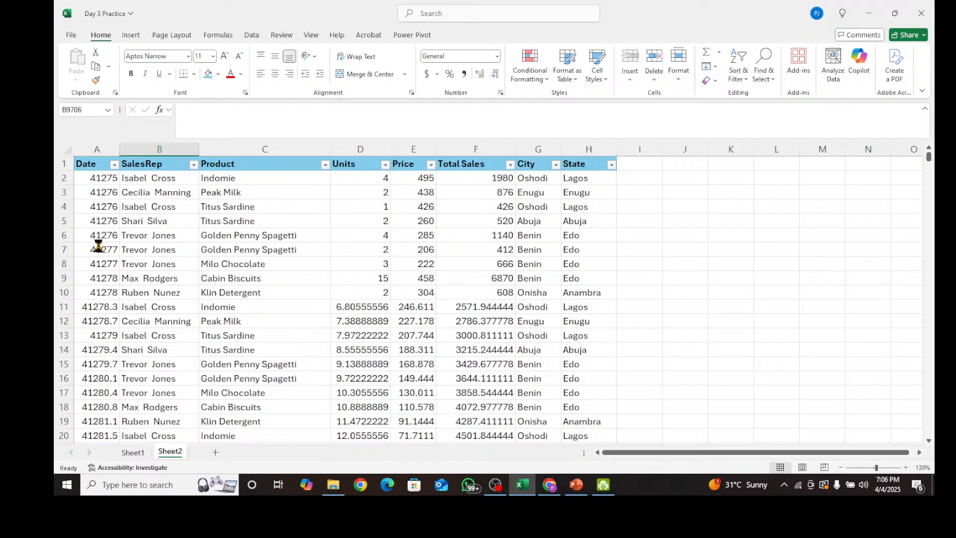
left_click(99, 241)
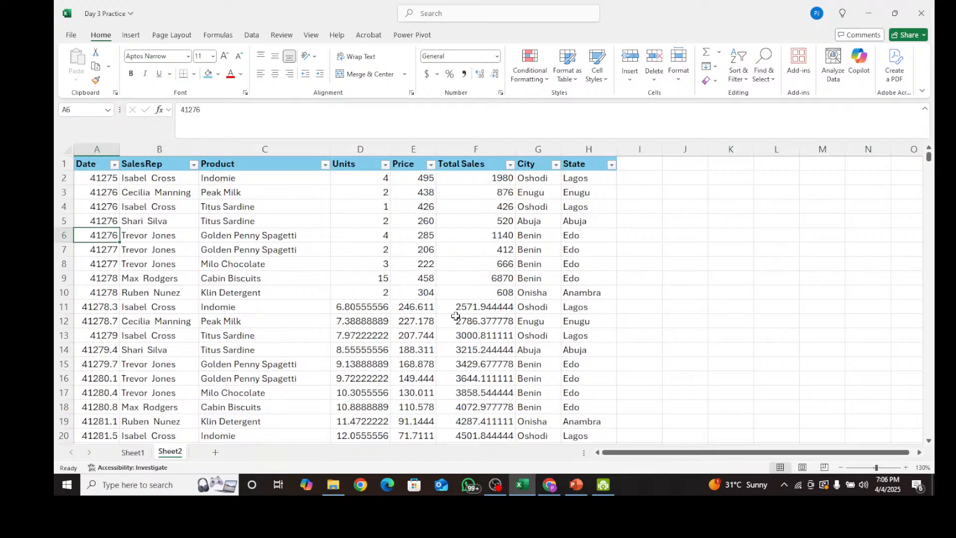
scroll(362, 341, "down", 2)
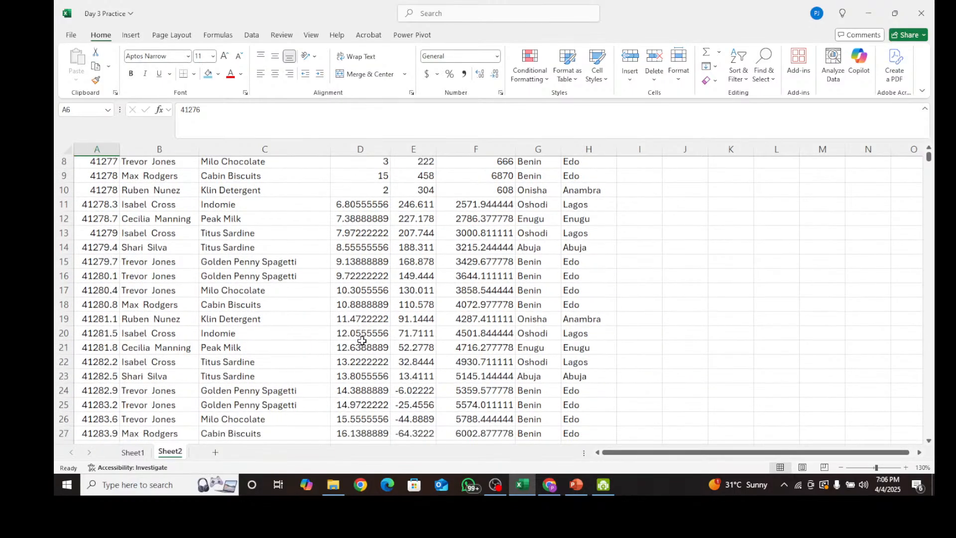
scroll(362, 340, "up", 2)
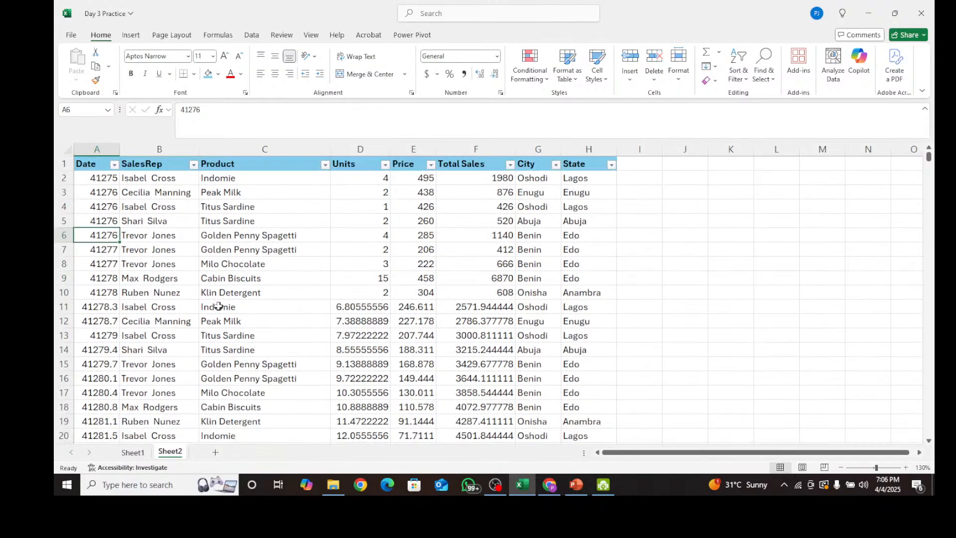
Apply the comma number style with no decimal places to the Units, Price and Total Sales columns
left_click(374, 324)
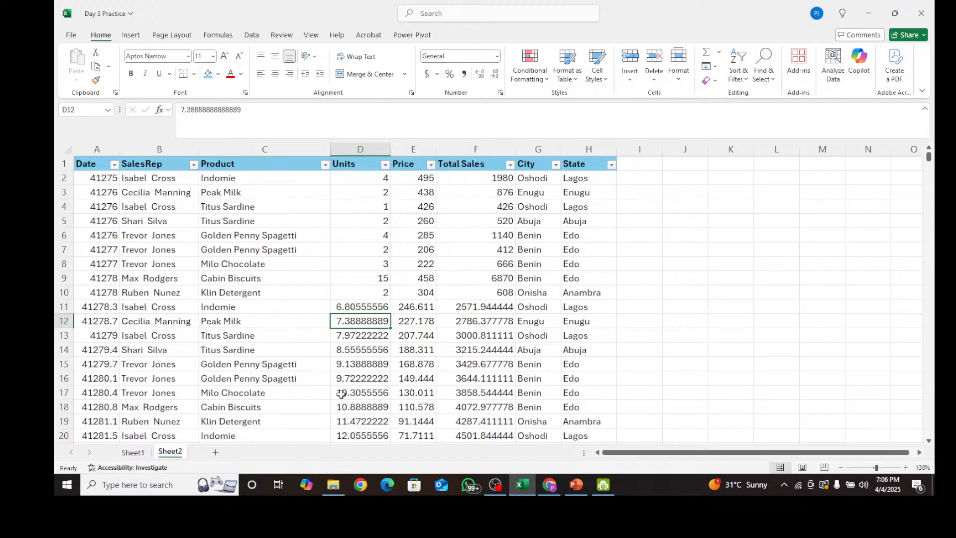
left_click(359, 148)
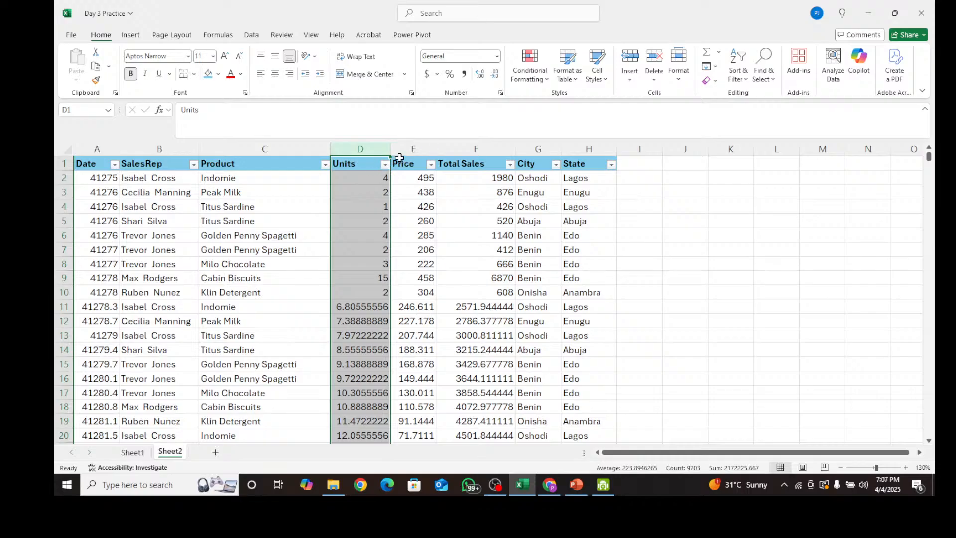
left_click(449, 263)
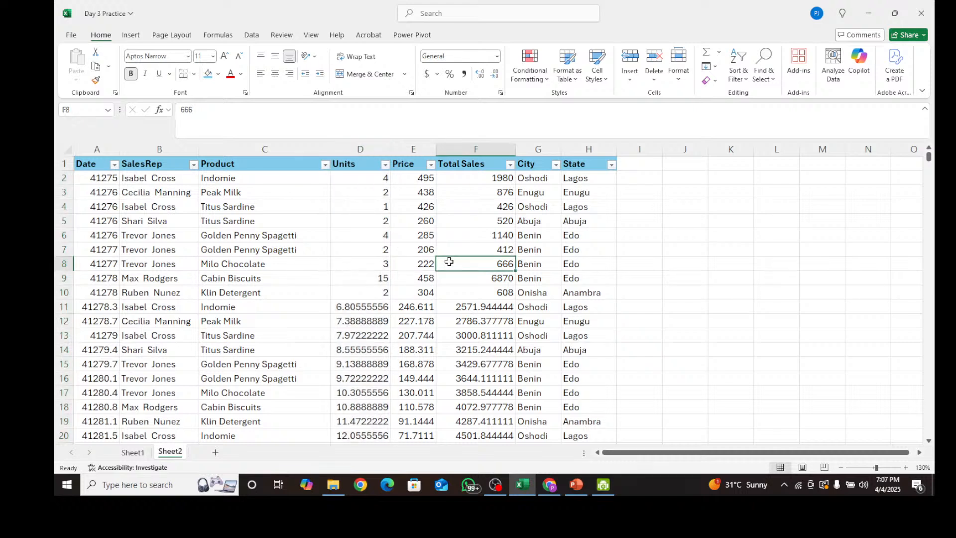
left_click(365, 151)
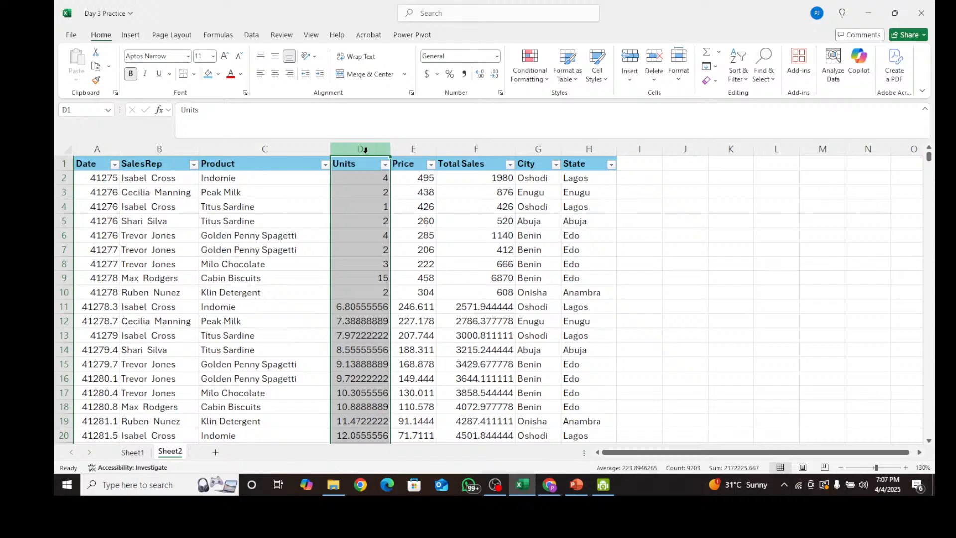
left_click(411, 149, "ctrl")
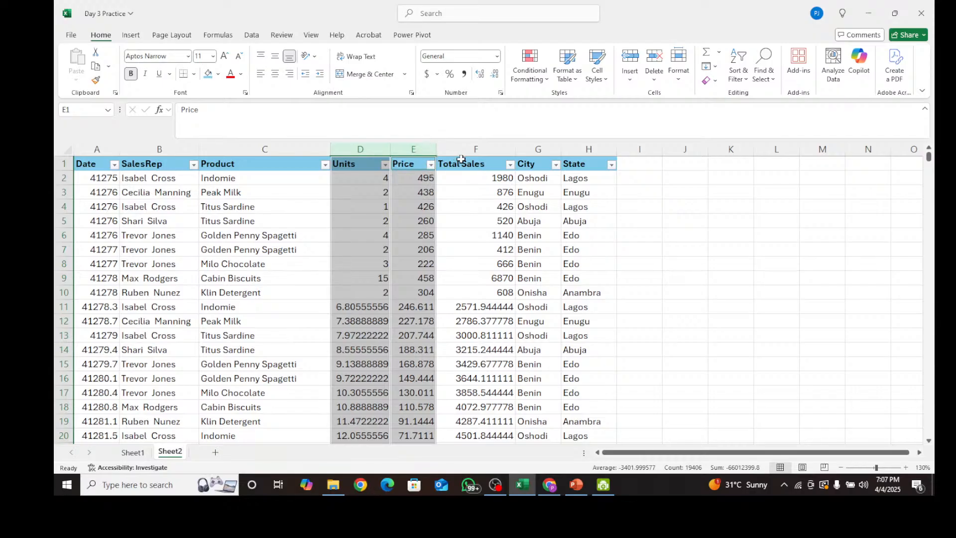
left_click(473, 151, "ctrl")
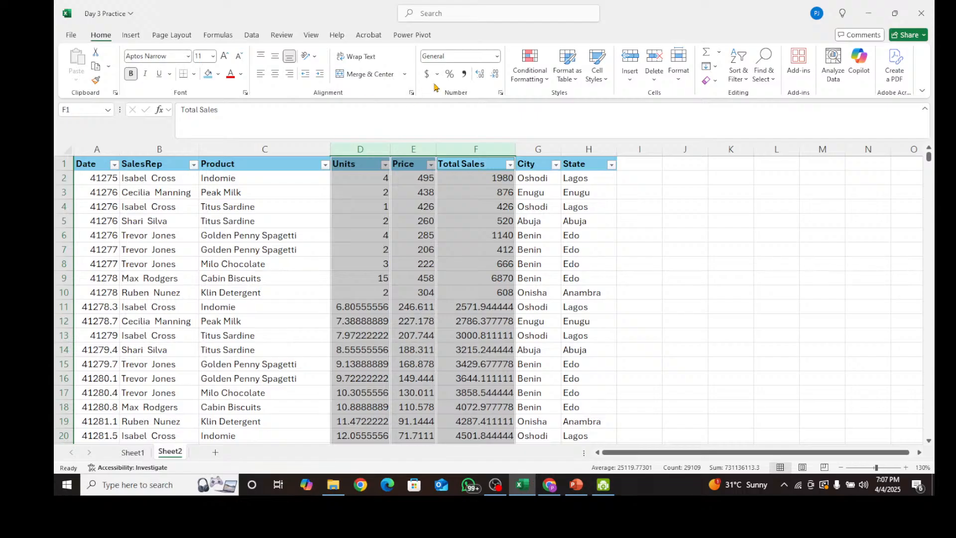
left_click(464, 75)
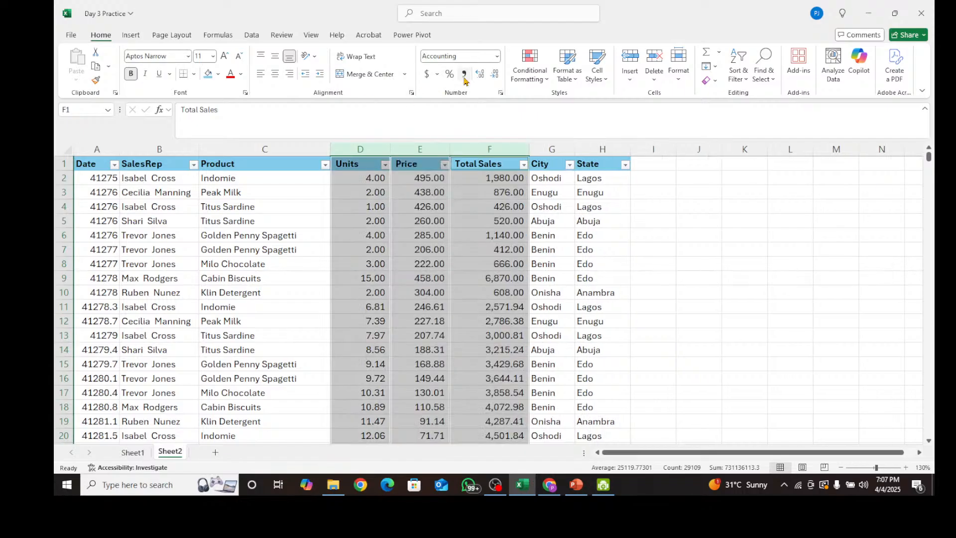
left_click(495, 79)
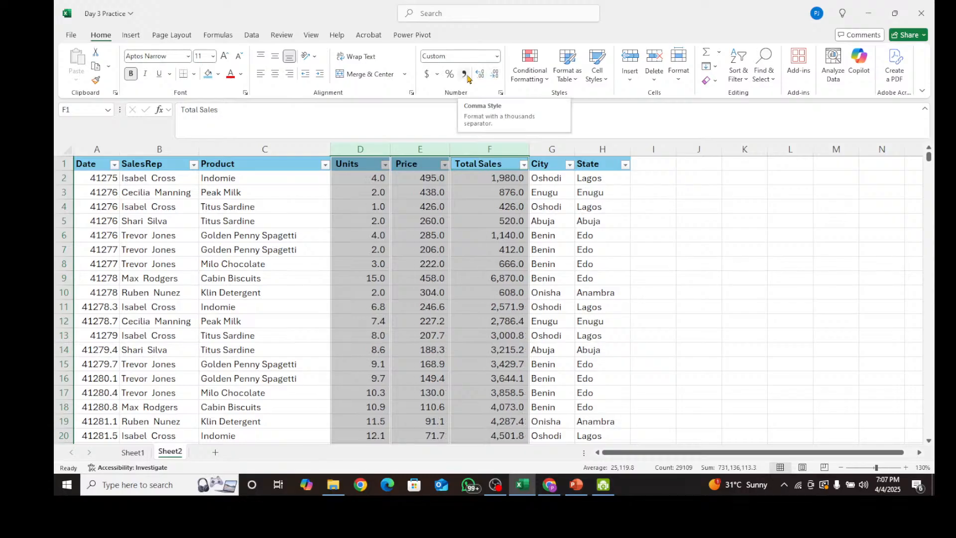
left_click(496, 78)
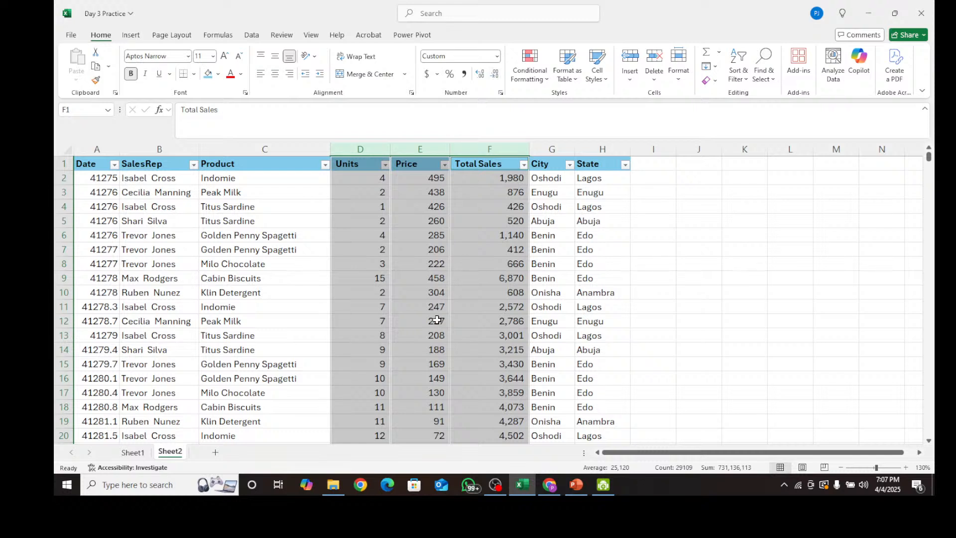
Examine the reformatted Units and Total Sales figures and the values stored in the Date column
left_click(368, 206)
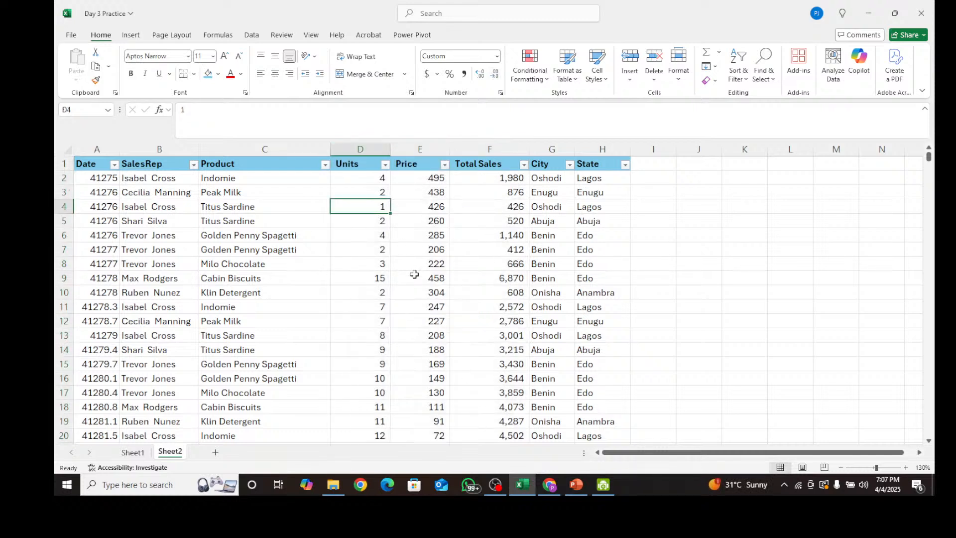
left_click(493, 293)
left_click(86, 238)
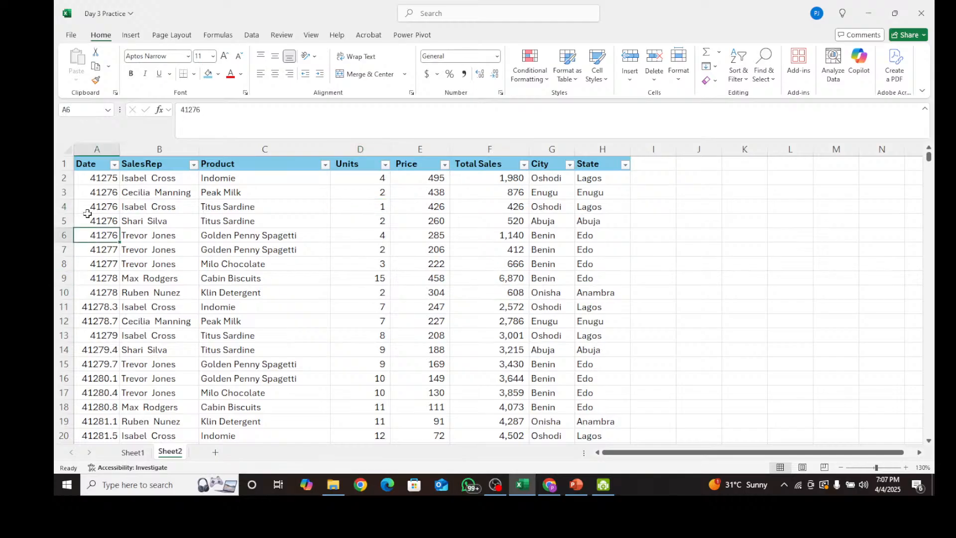
left_click(88, 180)
left_click(107, 229)
left_click(96, 293)
left_click(100, 336)
left_click(100, 367)
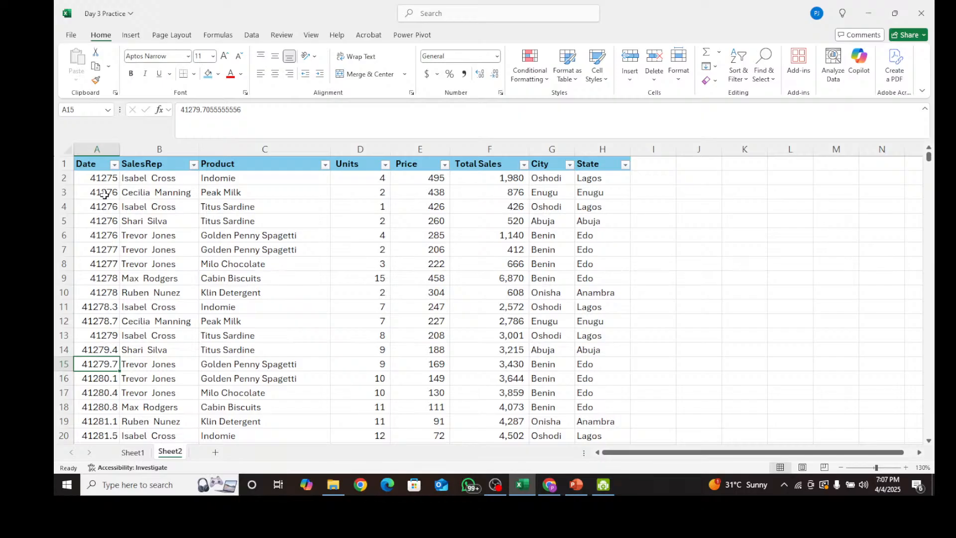
left_click(98, 179)
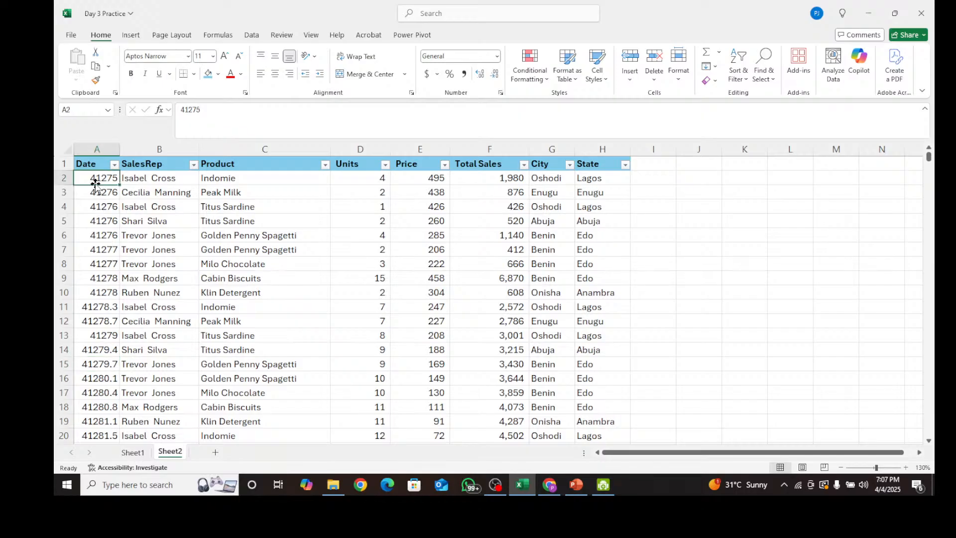
Format the whole Date column as Short Date
left_click(95, 149)
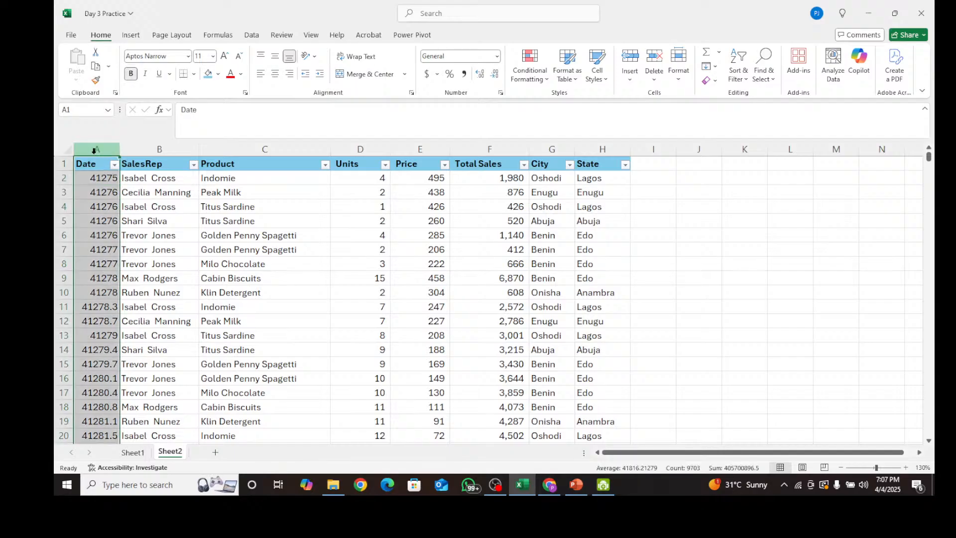
left_click(496, 56)
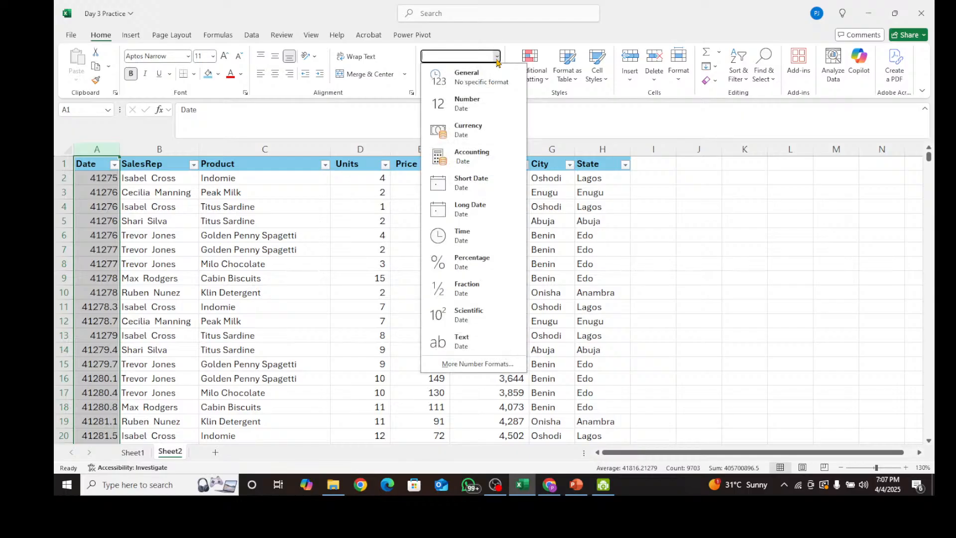
left_click(480, 183)
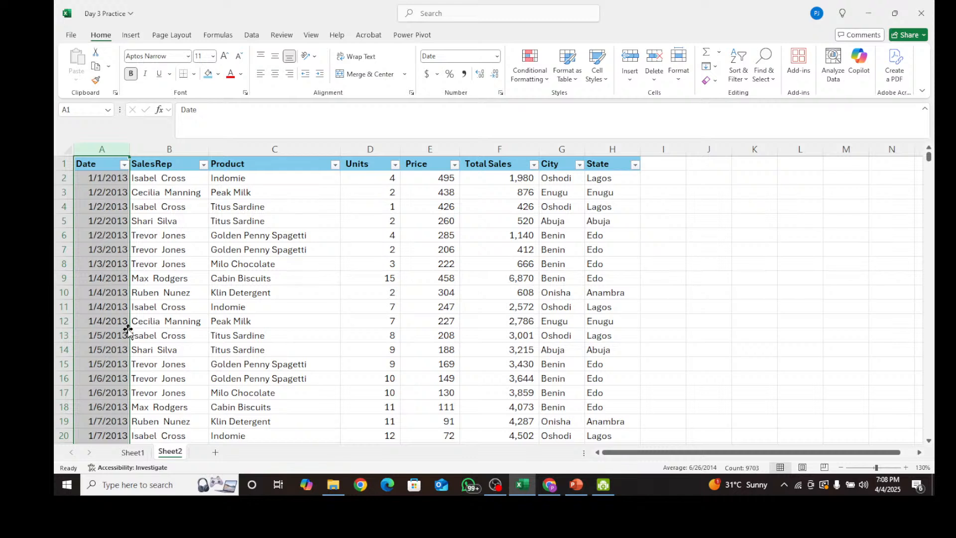
left_click(106, 204)
Widen the SalesRep column slightly and narrow the Price and Total Sales columns
left_click(152, 201)
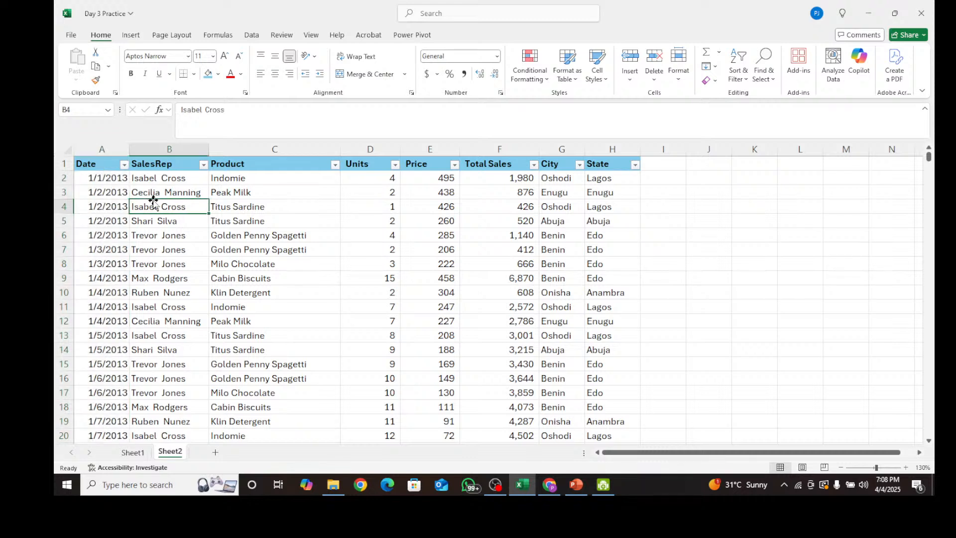
left_click_drag(209, 150, 225, 149)
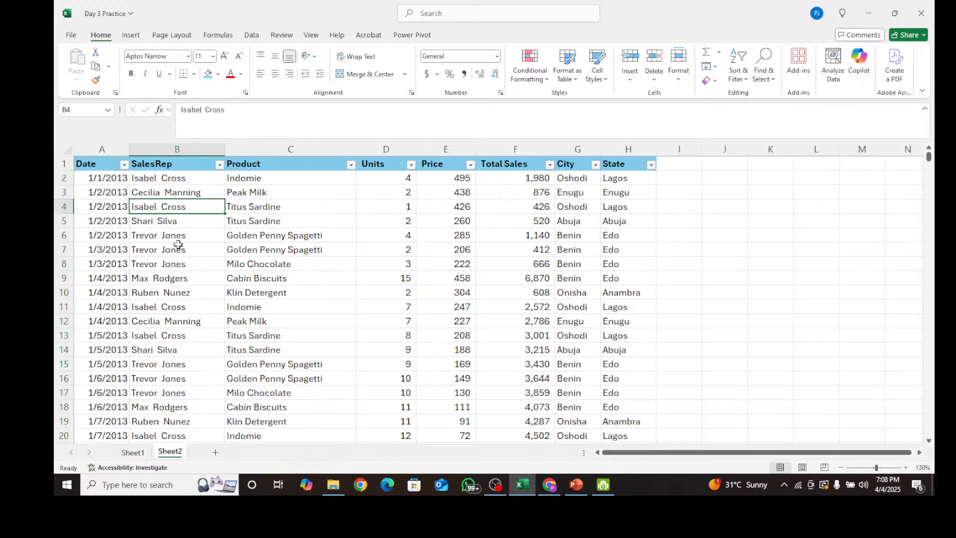
left_click(177, 246)
left_click(99, 177)
left_click(113, 221)
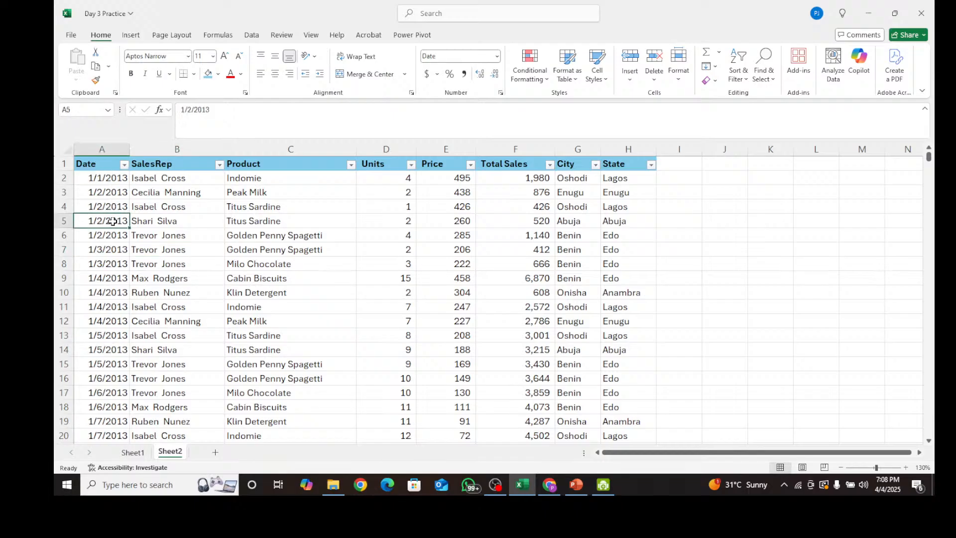
left_click(110, 264)
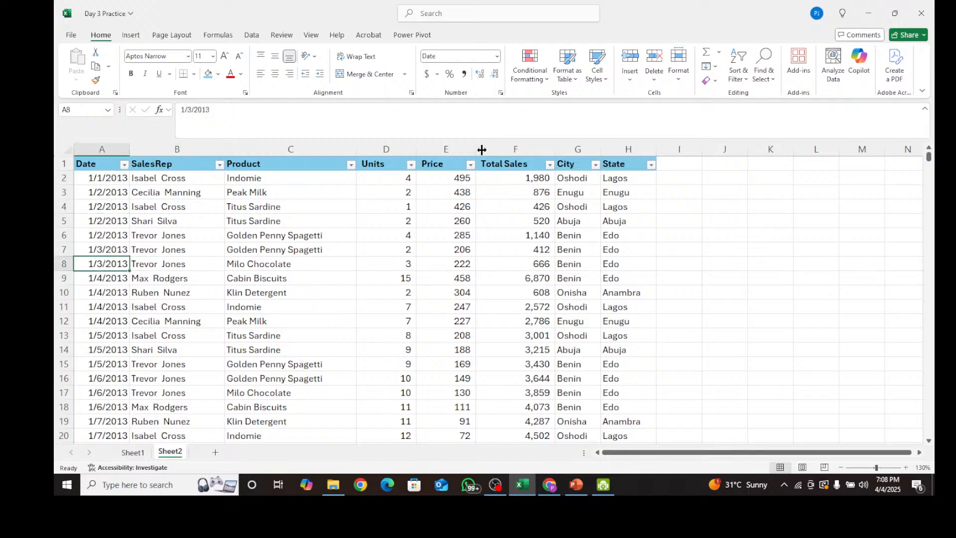
left_click_drag(481, 149, 471, 150)
left_click(553, 164)
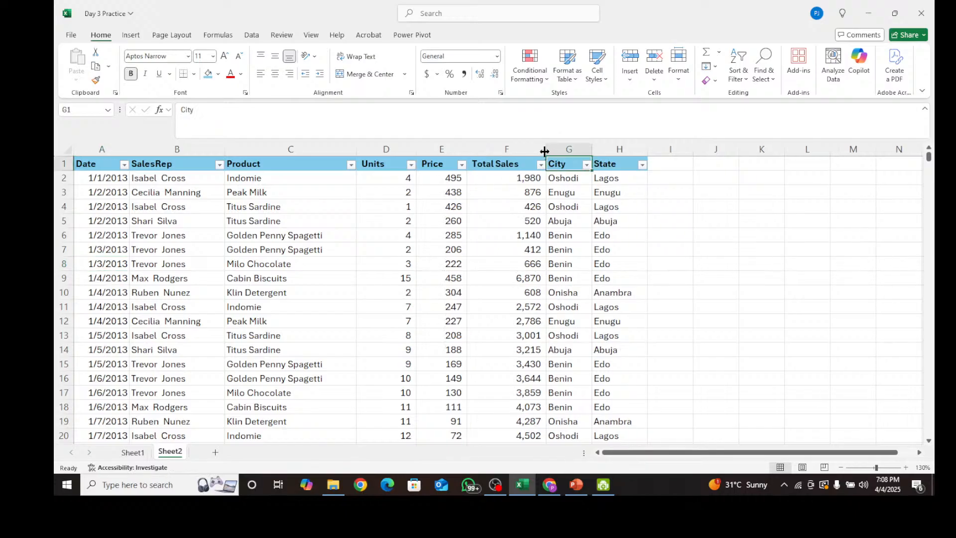
left_click_drag(545, 151, 535, 150)
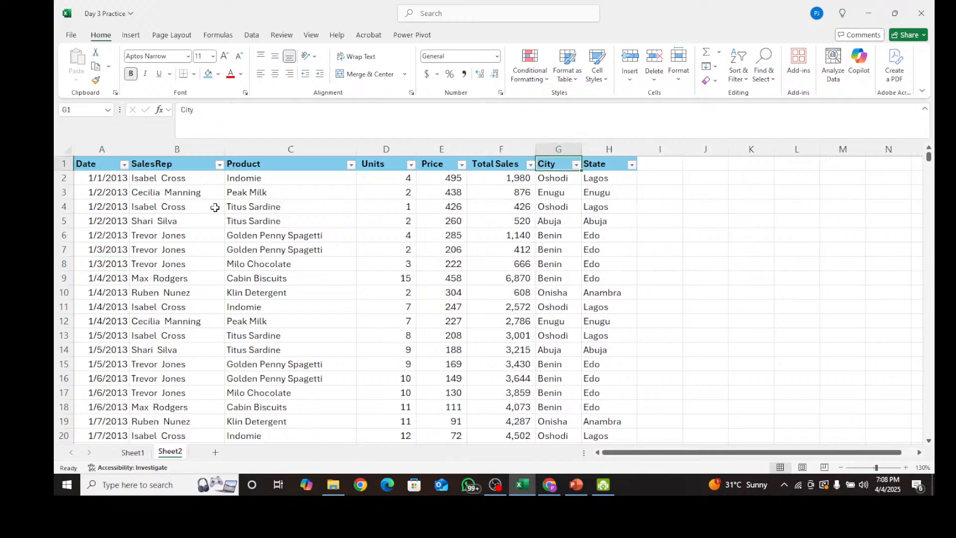
left_click(110, 185)
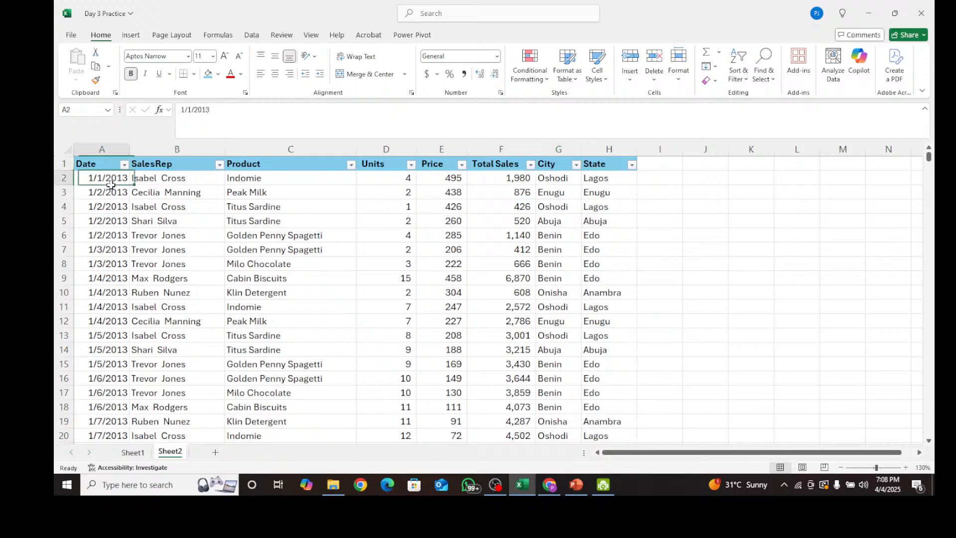
left_click(97, 206)
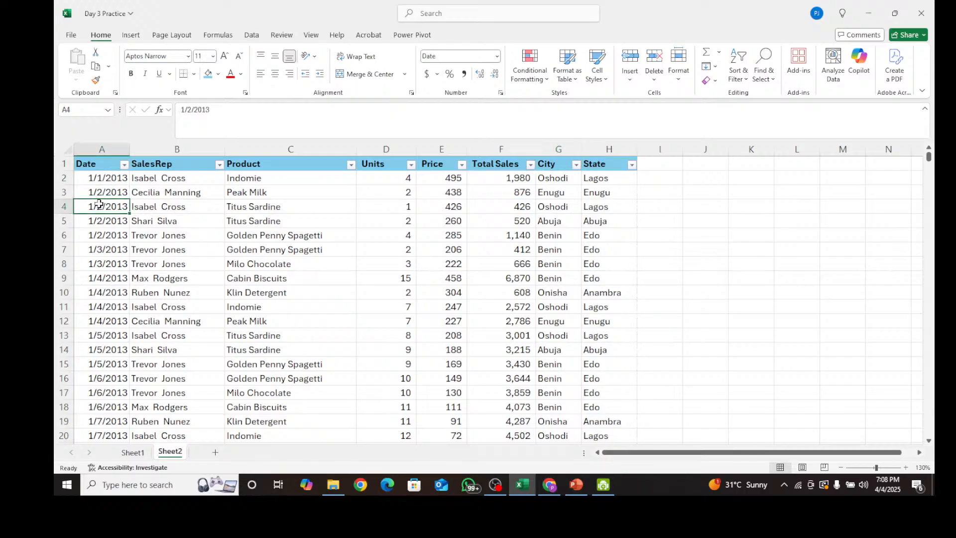
left_click(94, 176)
left_click(99, 199)
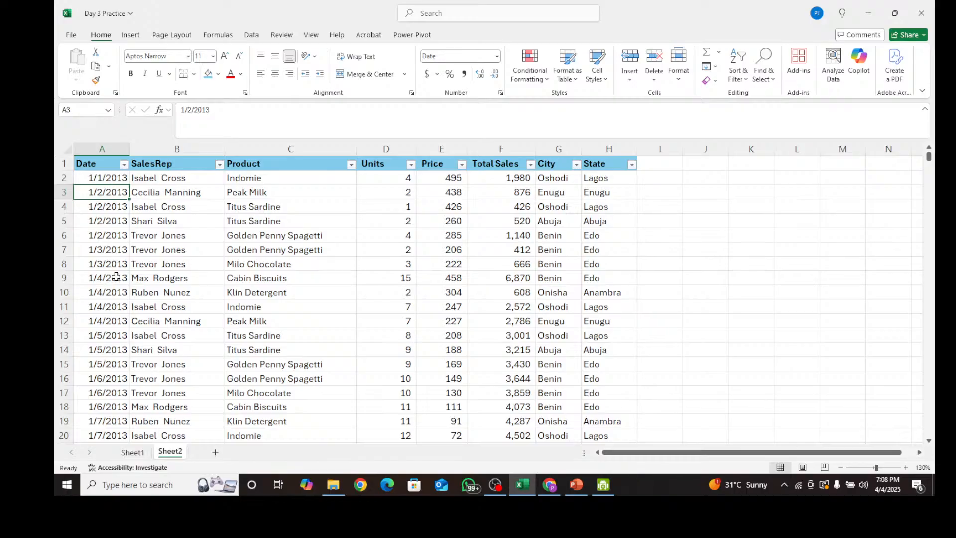
left_click(109, 222)
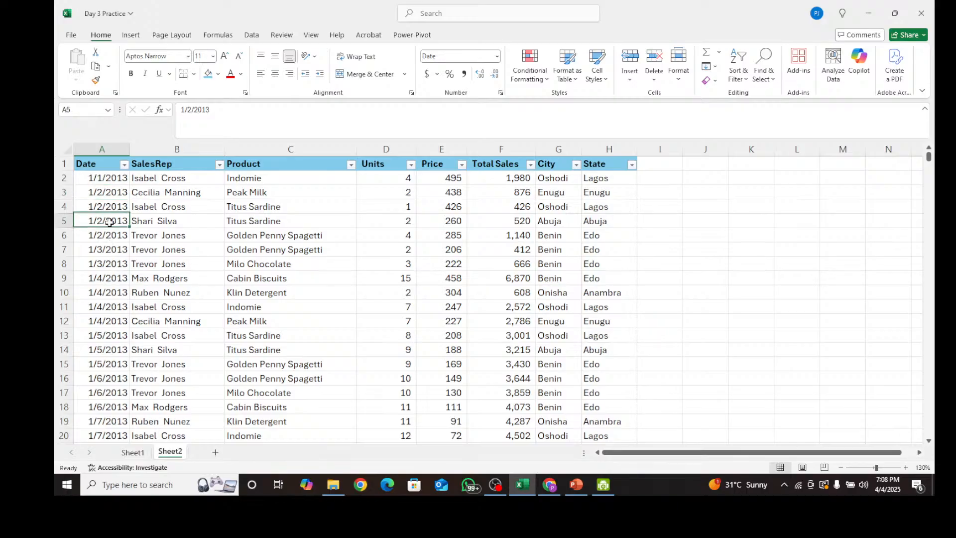
Check several Date column entries and review the number format categories and date types available for the first date
left_click(119, 259)
left_click(103, 294)
left_click(100, 183)
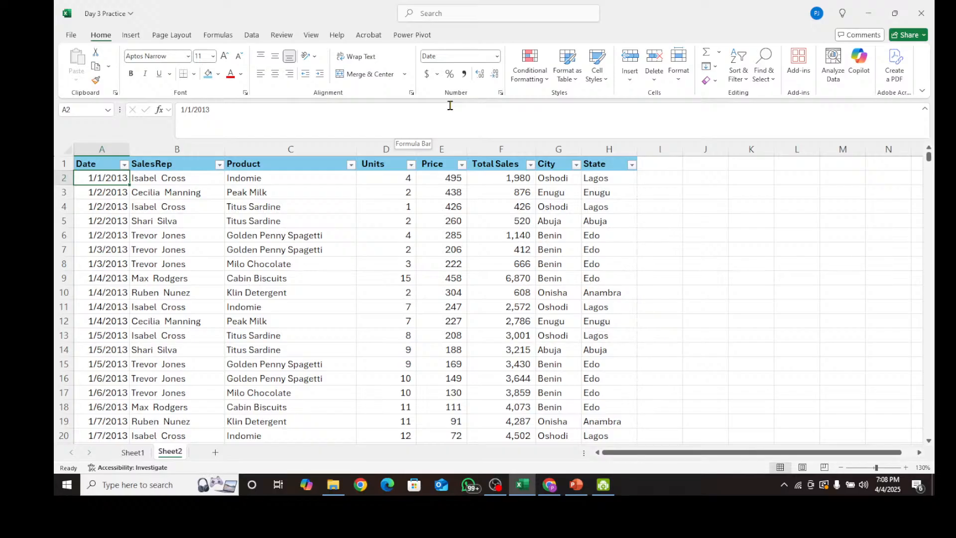
left_click(497, 56)
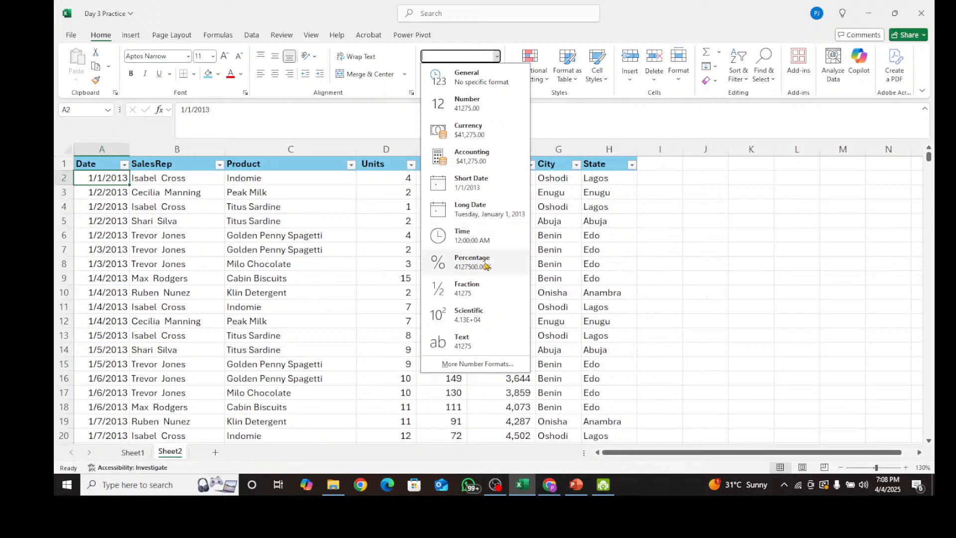
left_click(491, 365)
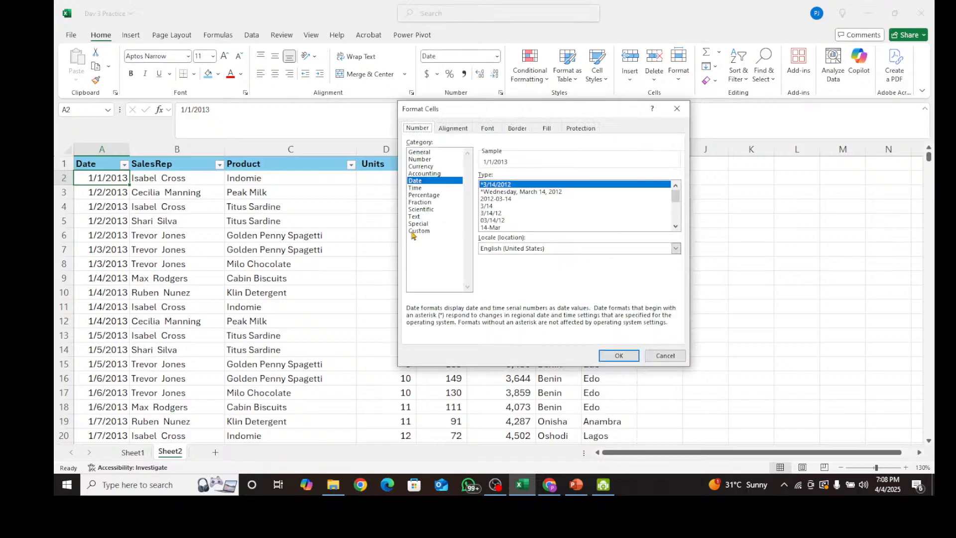
left_click(676, 357)
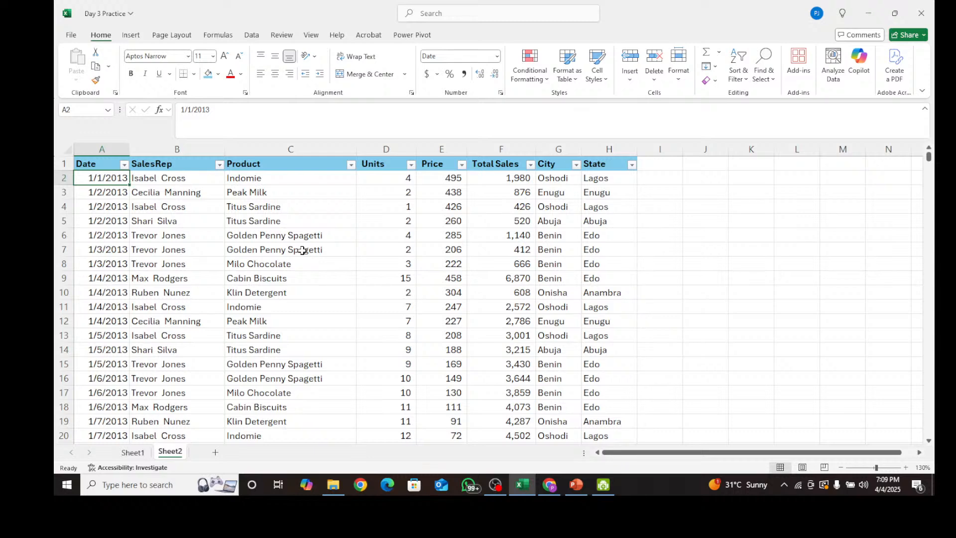
left_click(211, 231)
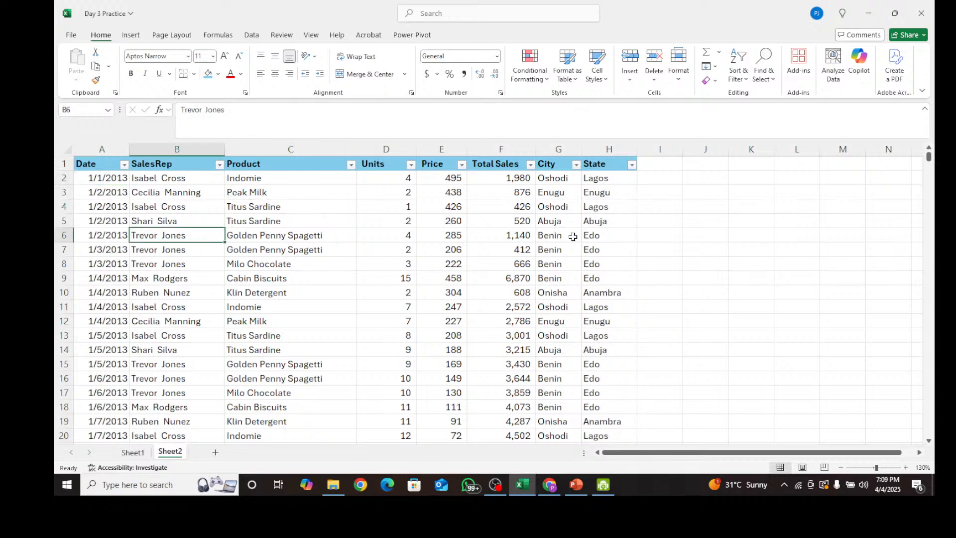
Enter the summary headings MIN AMOUNT in K3 and MAX AMOUNT in L3
scroll(571, 315, "down", 2, "ctrl")
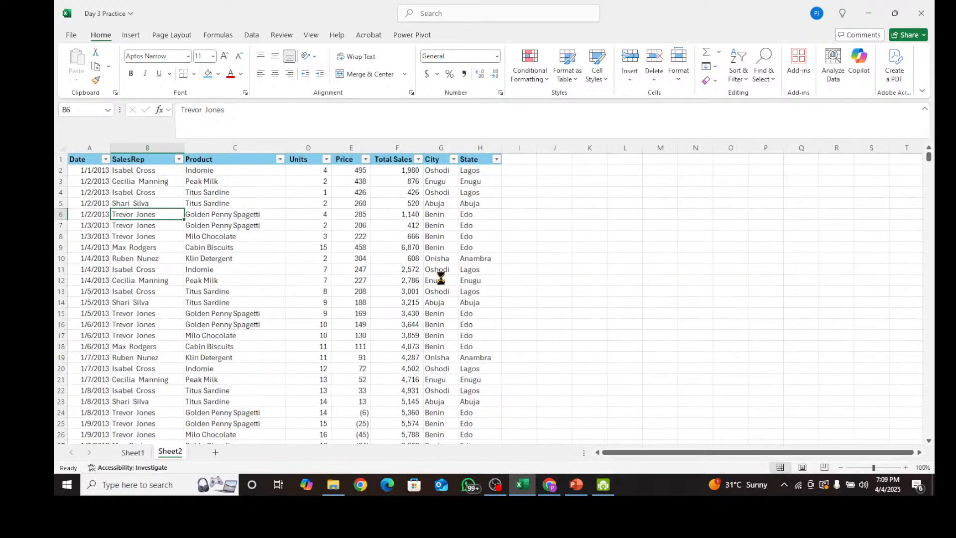
scroll(441, 277, "down", 1, "ctrl")
scroll(454, 269, "down", 1)
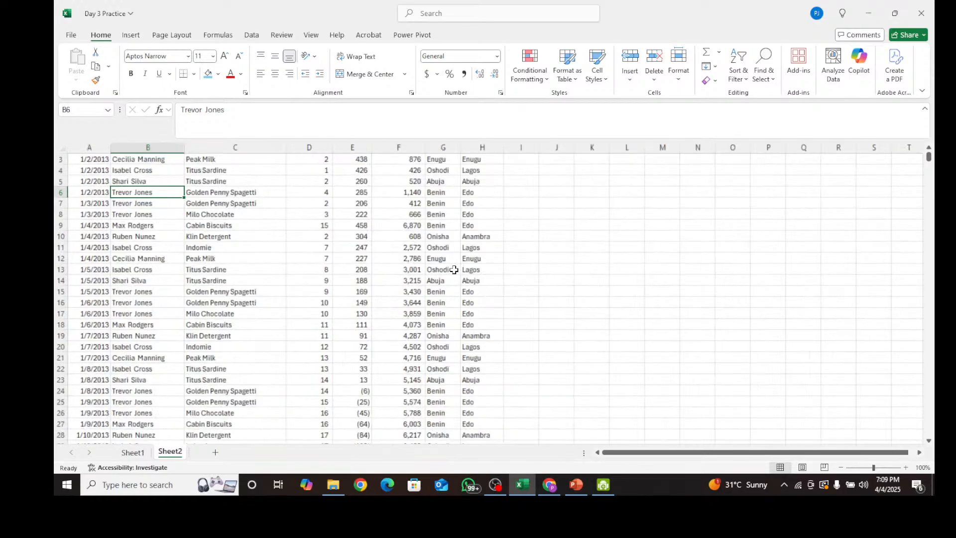
scroll(461, 271, "up", 1, "ctrl")
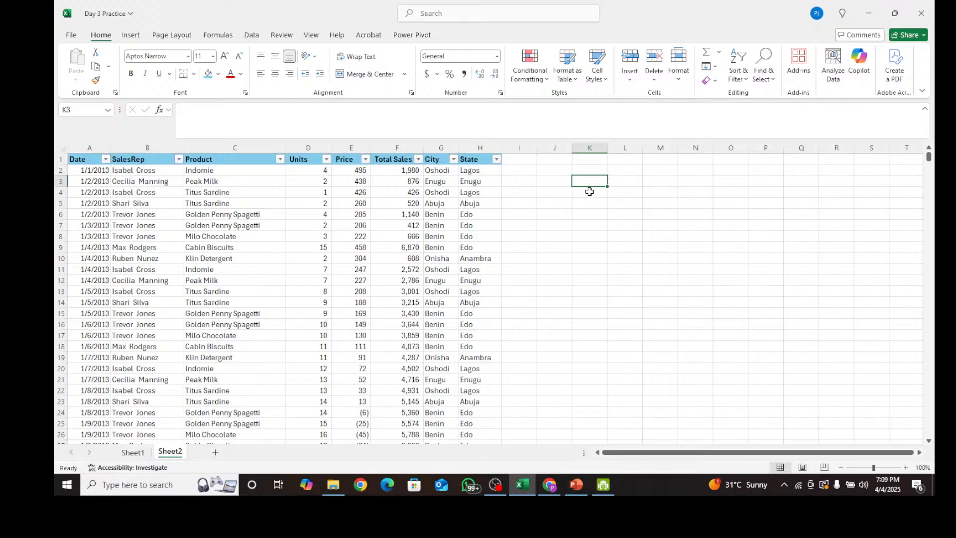
type("Mi")
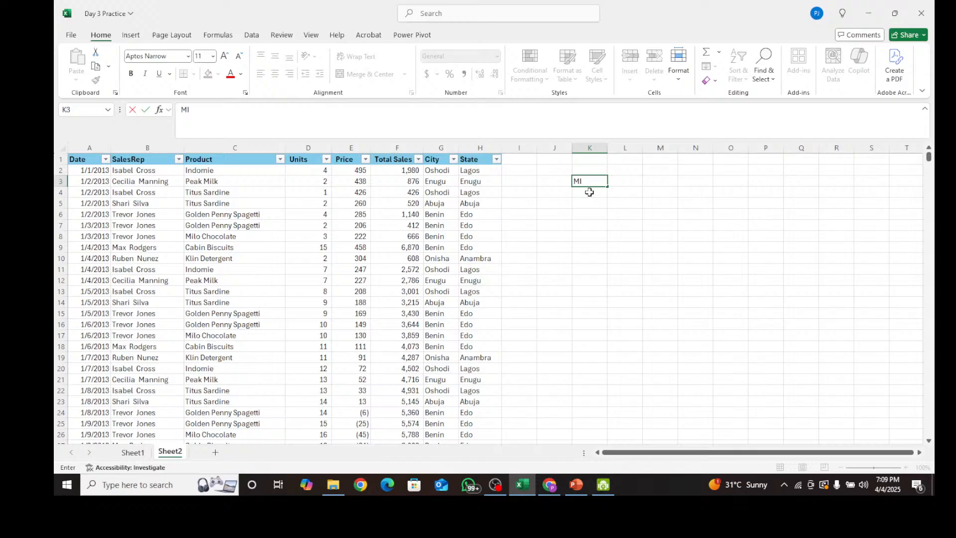
type("N AMOUNT")
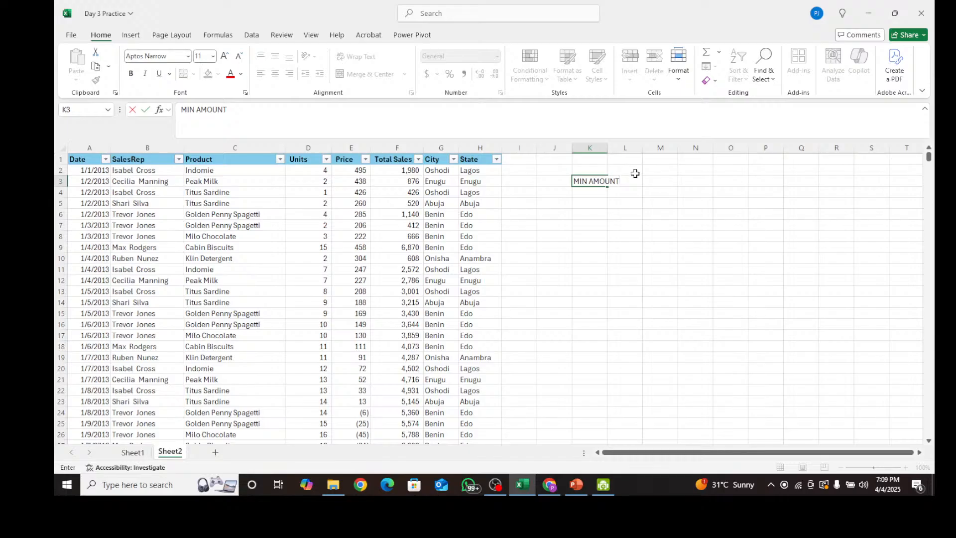
left_click(635, 175)
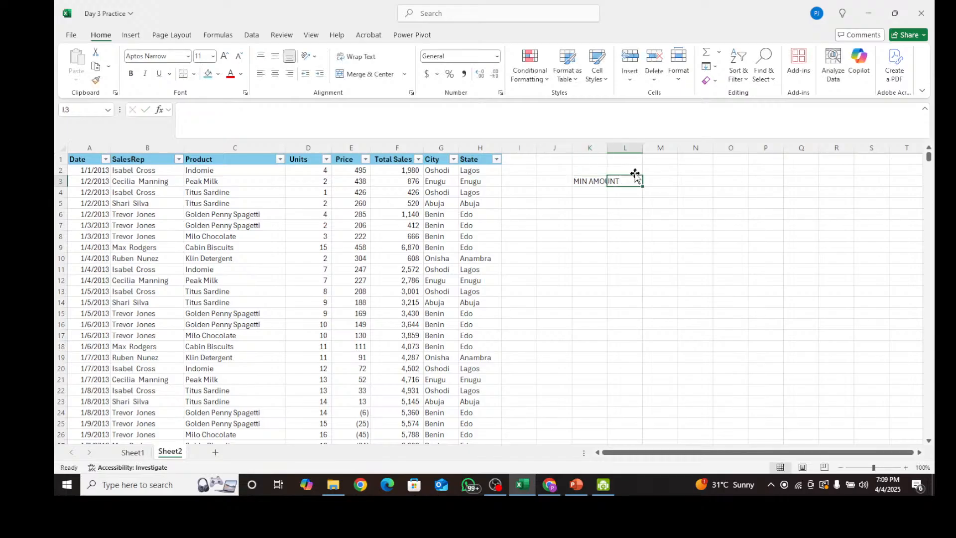
type("MAX AM")
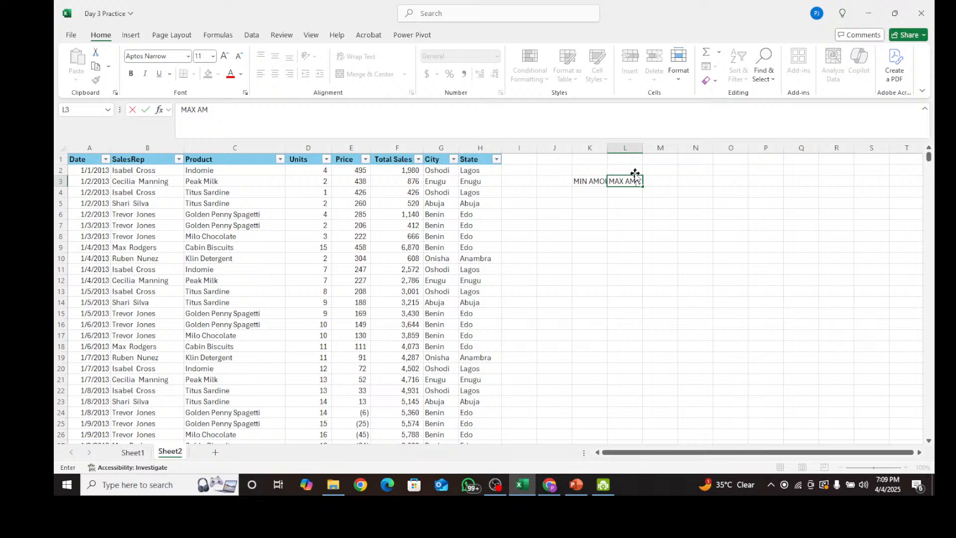
type("OUNT")
key("Tab")
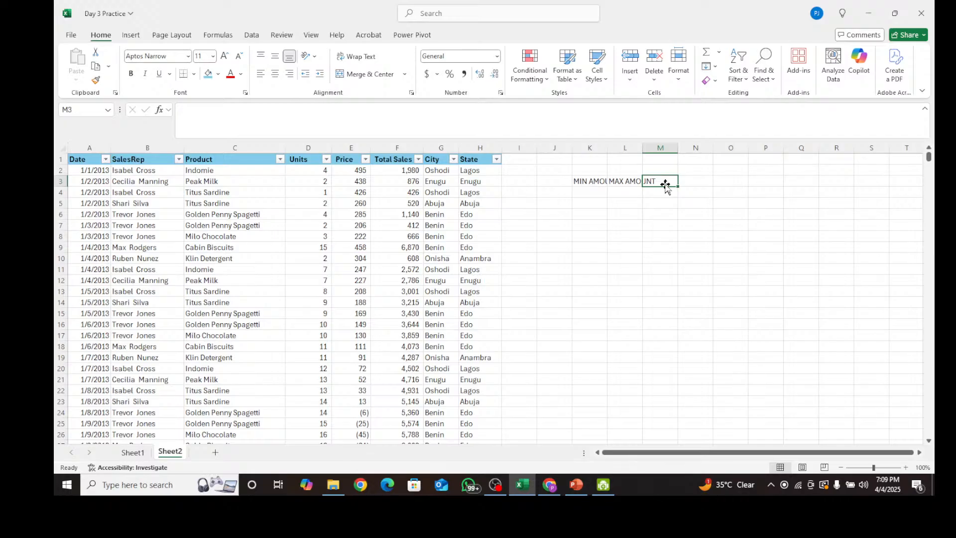
Enter the summary headings COUNT SALES in M3 and TOTAL SALES in N3
type("TO")
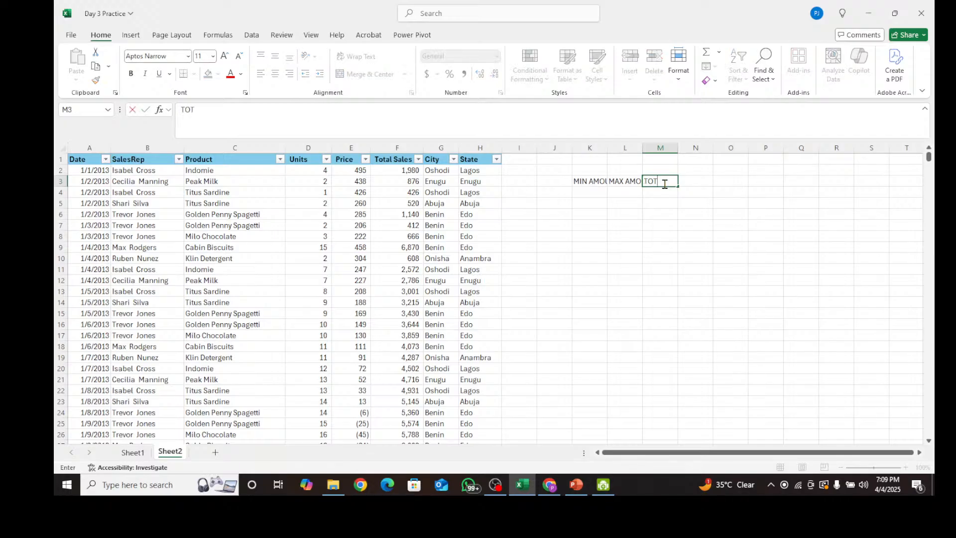
type("T")
key("BackSpace")
key("BackSpace")
key("BackSpace")
type("COUNT SALES")
key("Tab")
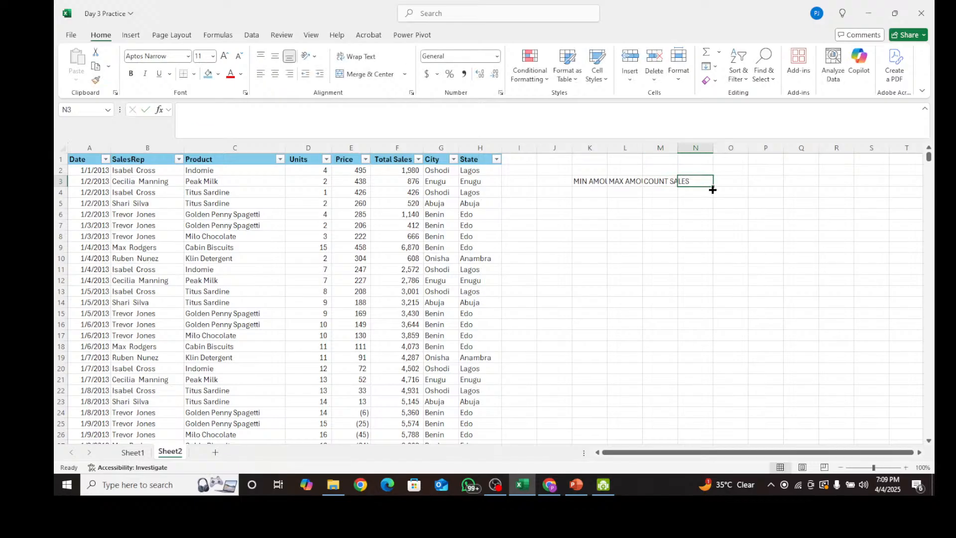
type("TO")
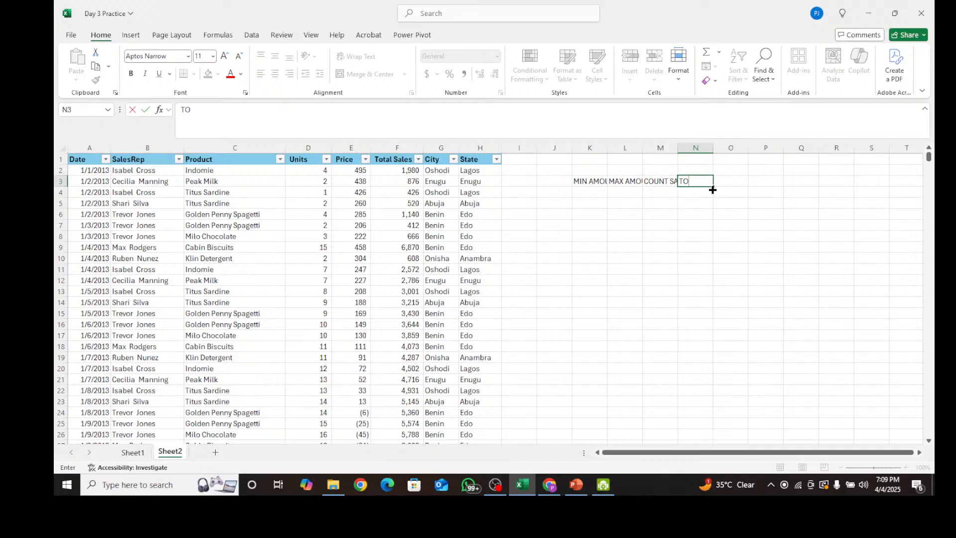
type("TAL SALES")
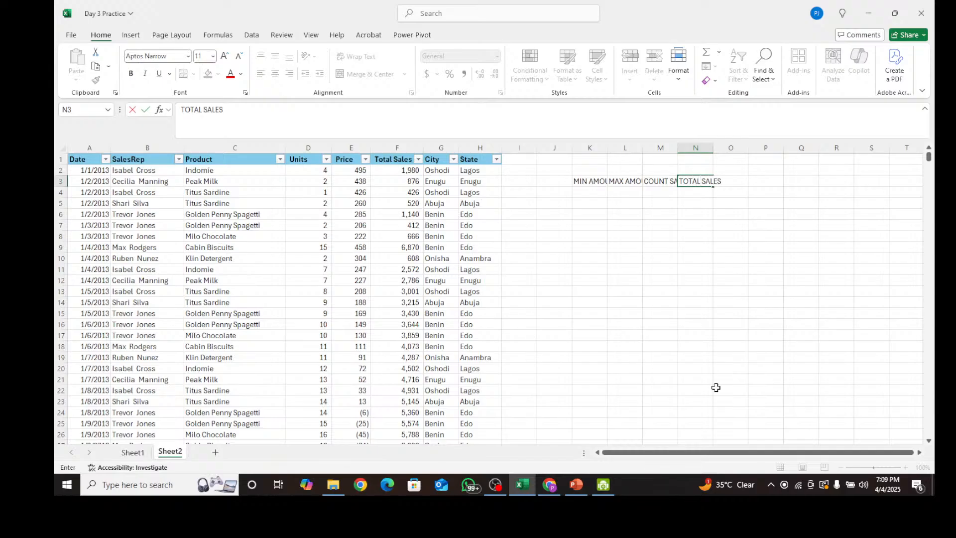
Fill the summary heading cells K3:N3 with the same light blue as the sales table header
left_click(590, 179)
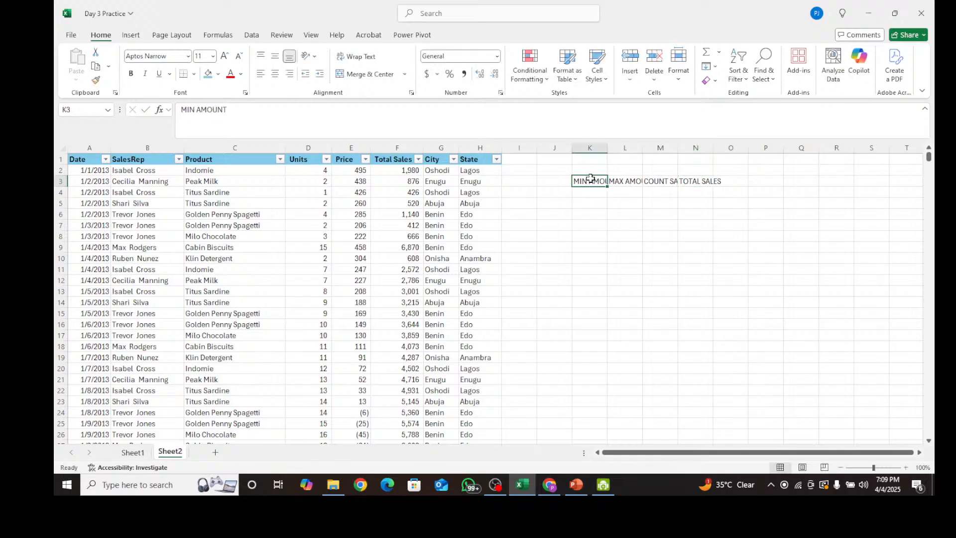
left_click_drag(590, 179, 706, 181)
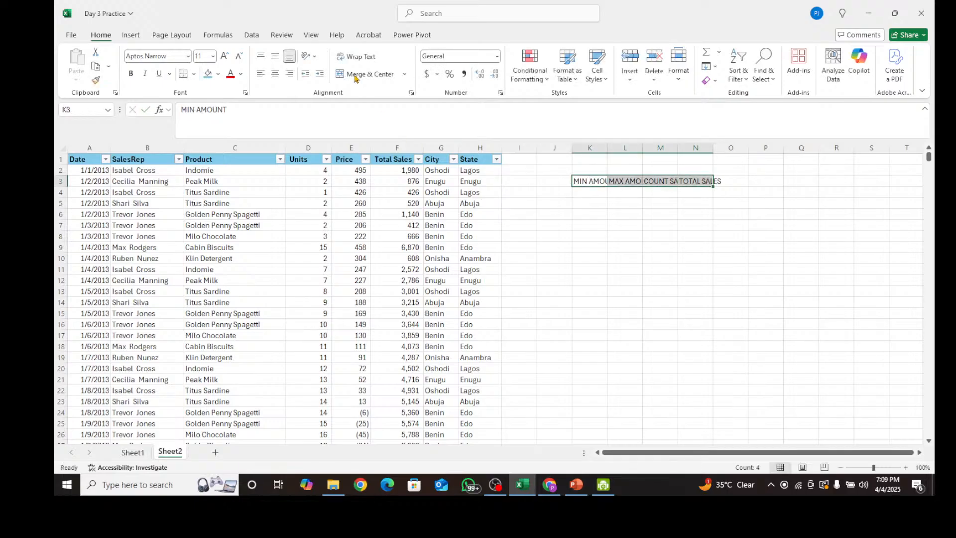
left_click(208, 75)
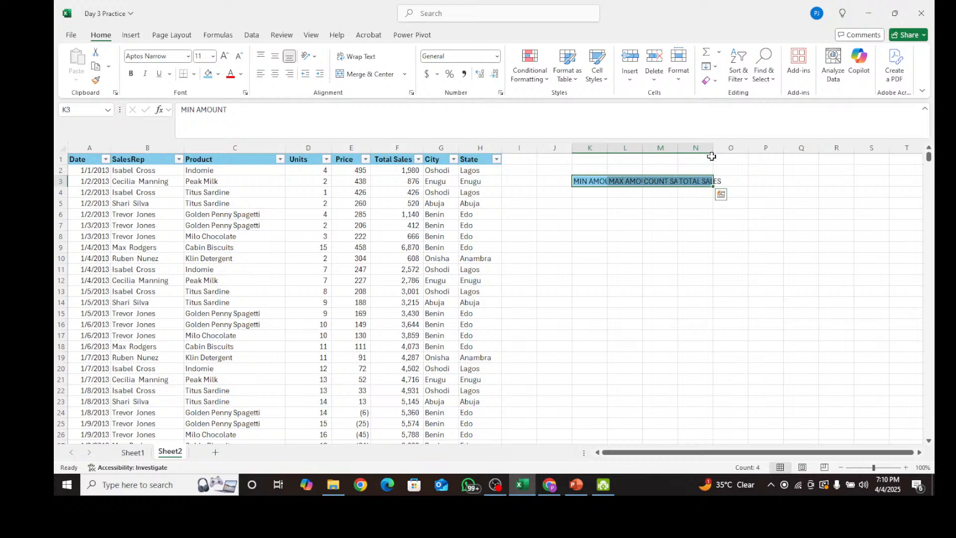
left_click(716, 155)
left_click(711, 234)
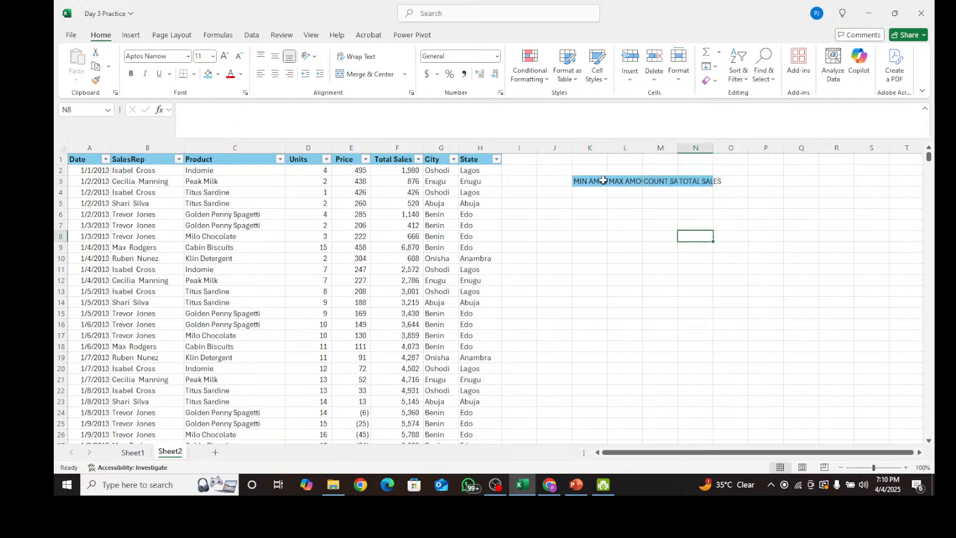
Widen columns K to N so the four summary headings fit fully
left_click_drag(603, 181, 712, 180)
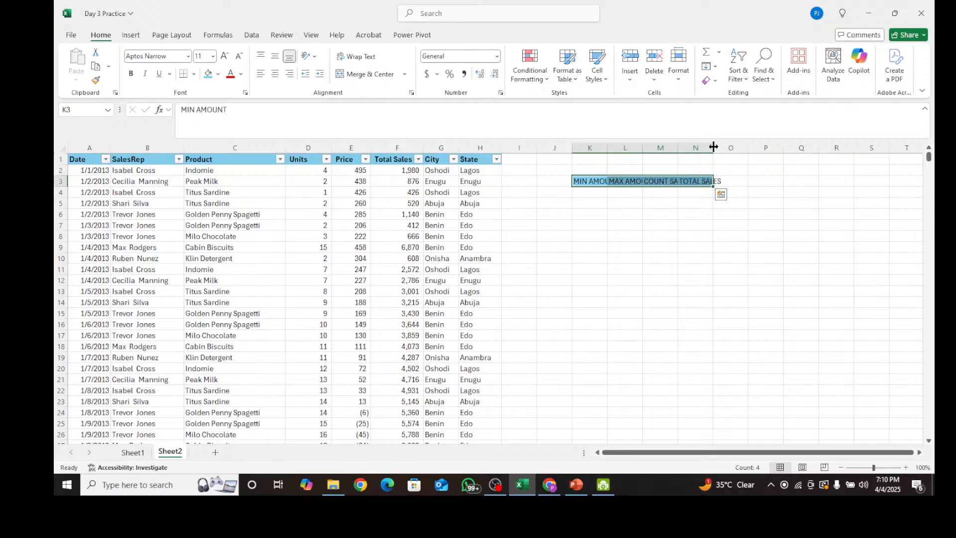
left_click_drag(714, 147, 742, 148)
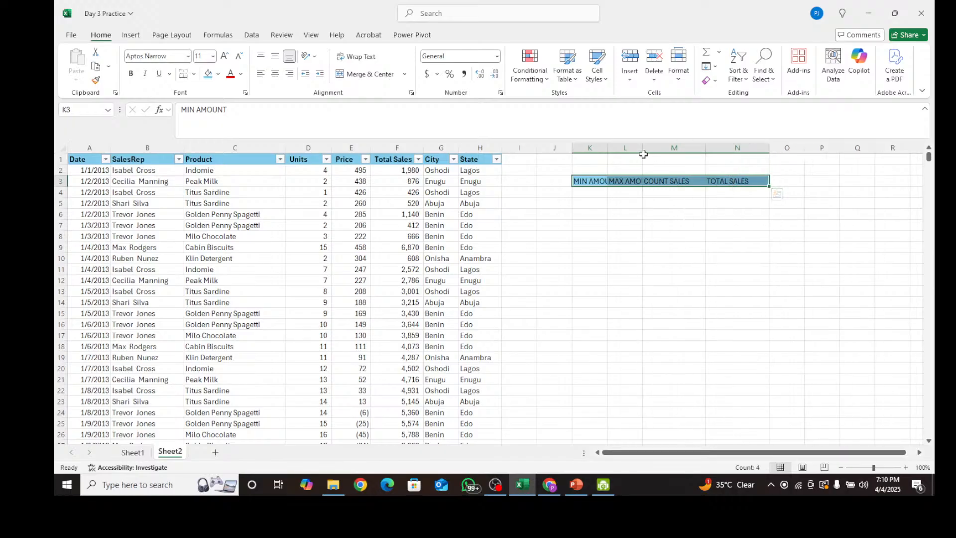
mouse_move(643, 148)
left_mouse_down()
mouse_move(661, 148)
mouse_move(608, 151)
mouse_move(637, 153)
left_mouse_up()
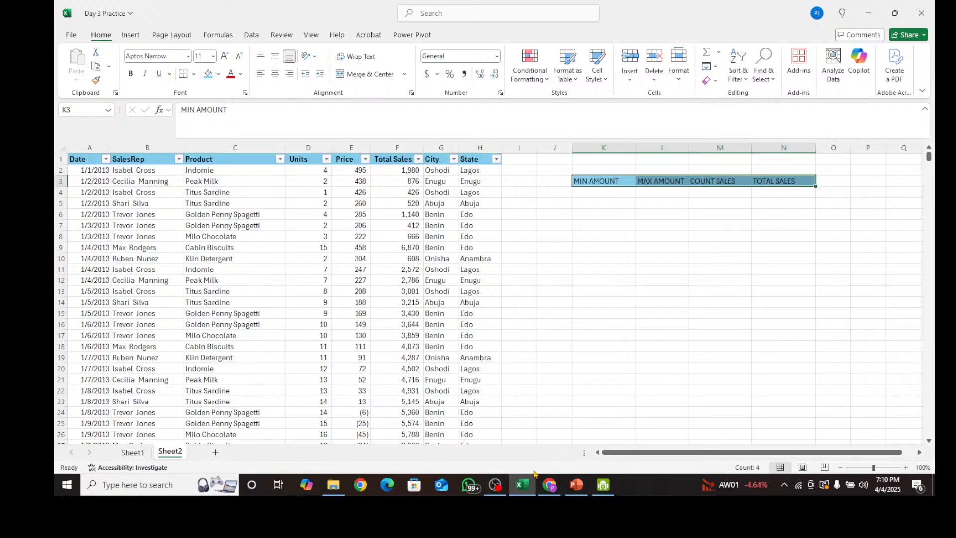
left_click(495, 484)
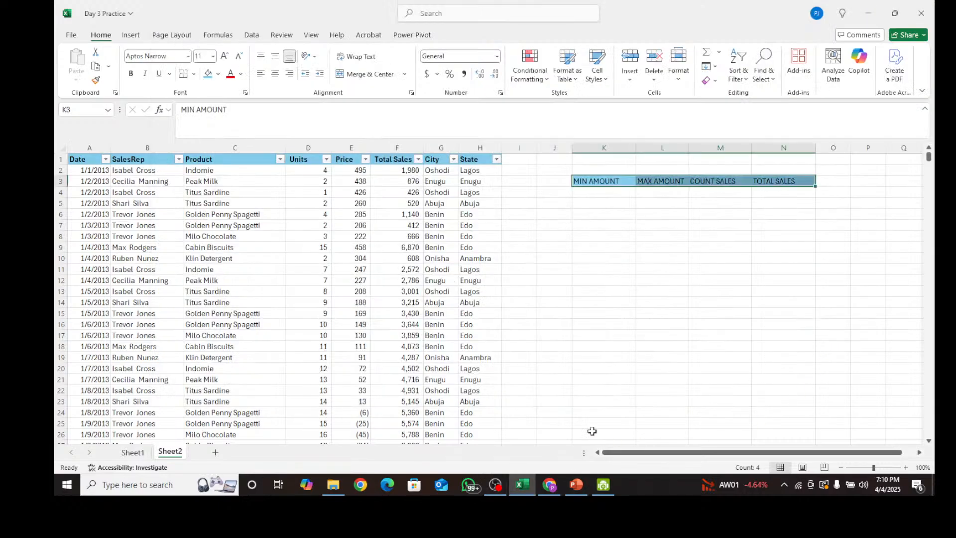
left_click(592, 436)
left_click(576, 215)
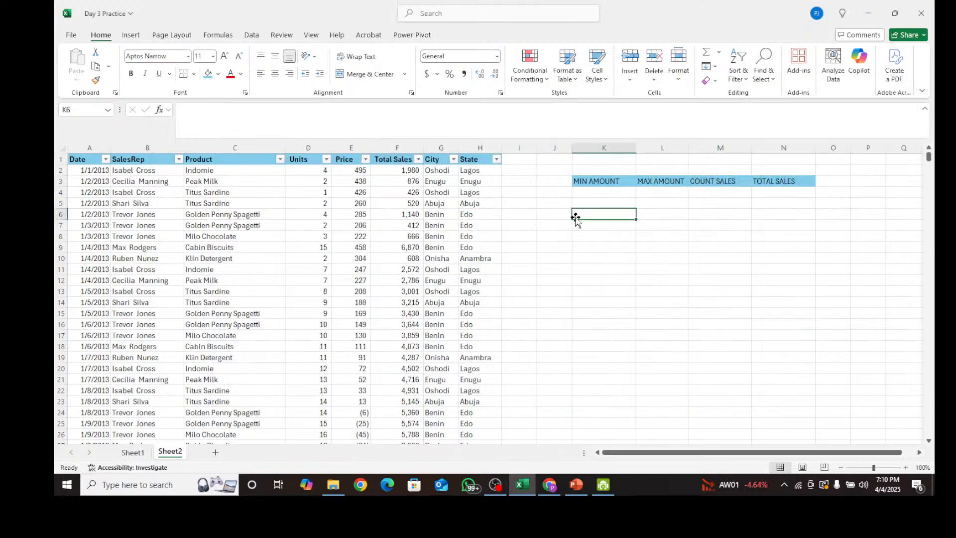
Enter =MIN(F$2:F$1048576) in K4 under MIN AMOUNT to get the smallest Total Sales value
left_click(609, 192)
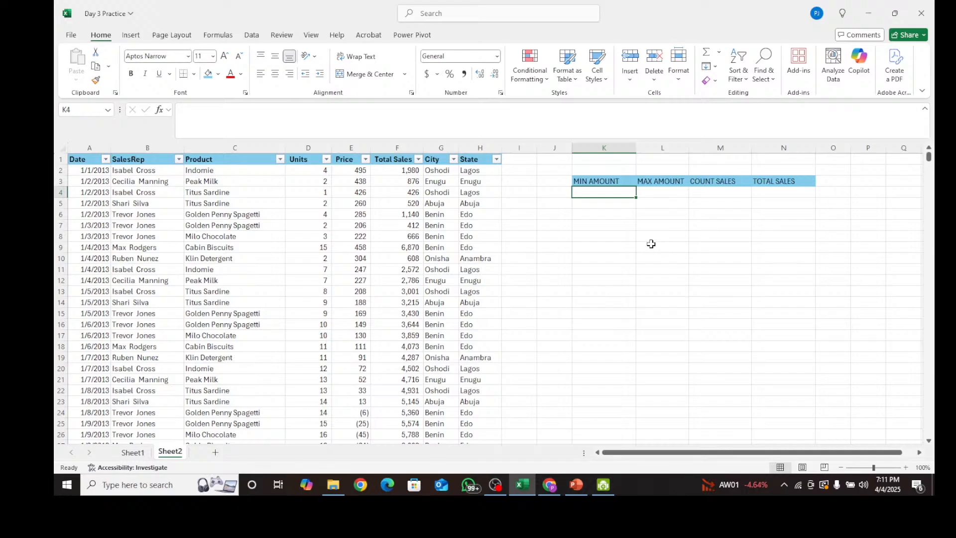
type("=")
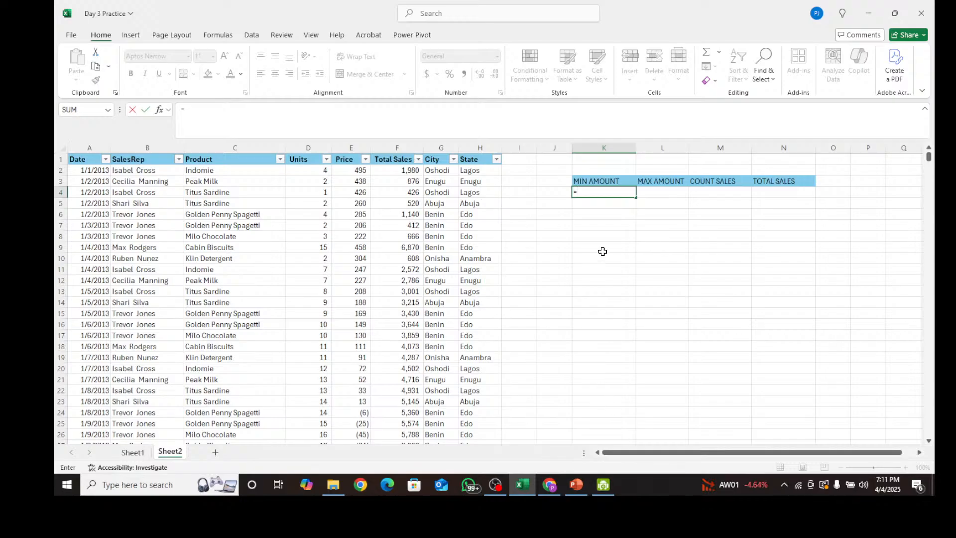
mouse_move(495, 485)
type("MIN")
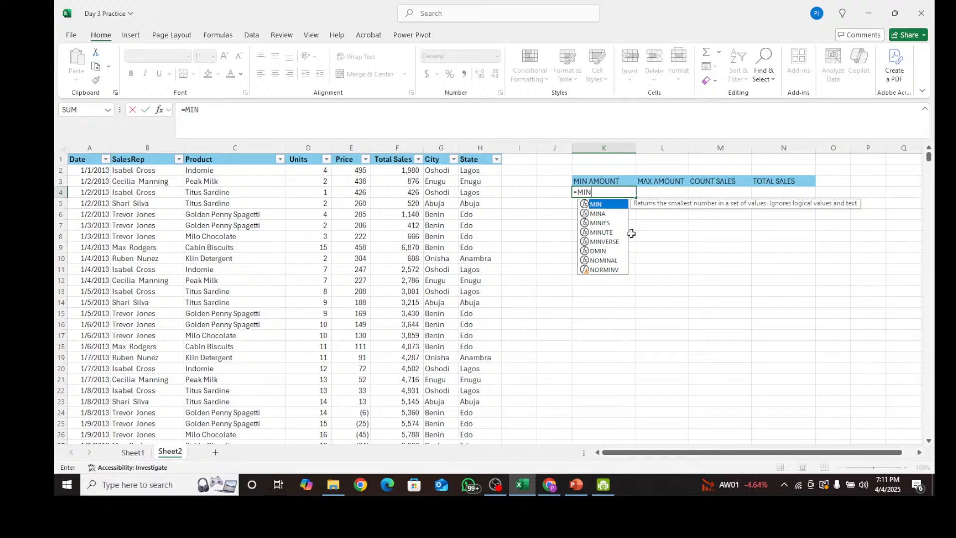
type("(")
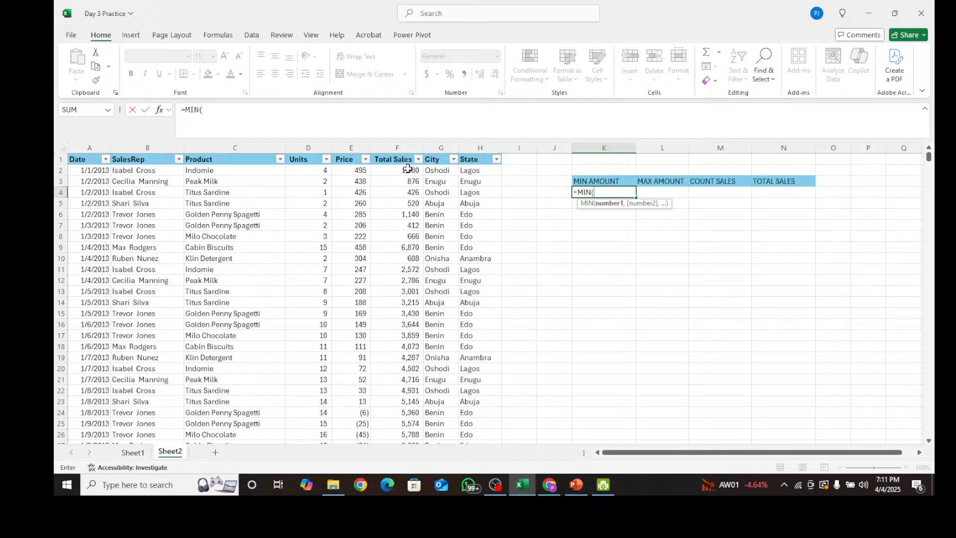
left_click_drag(407, 169, 396, 363)
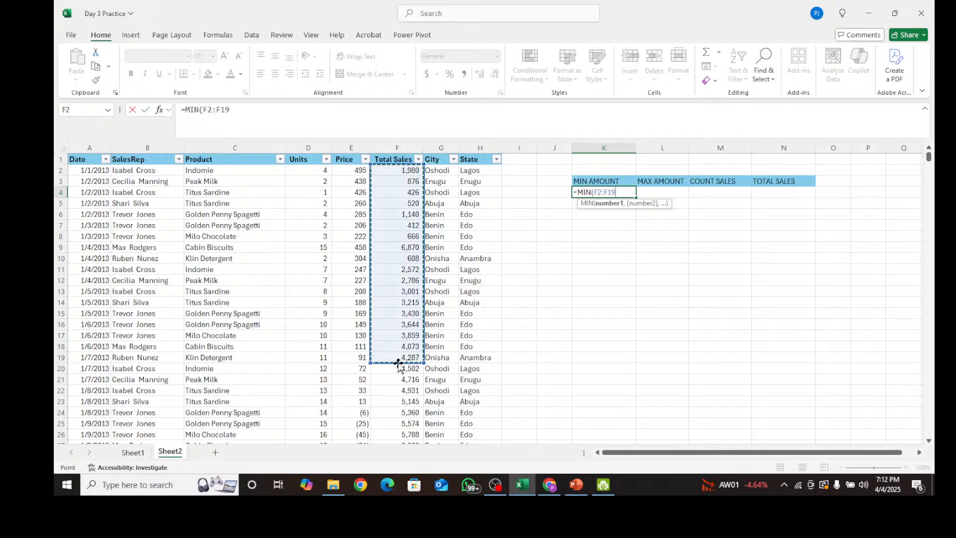
left_click(397, 171)
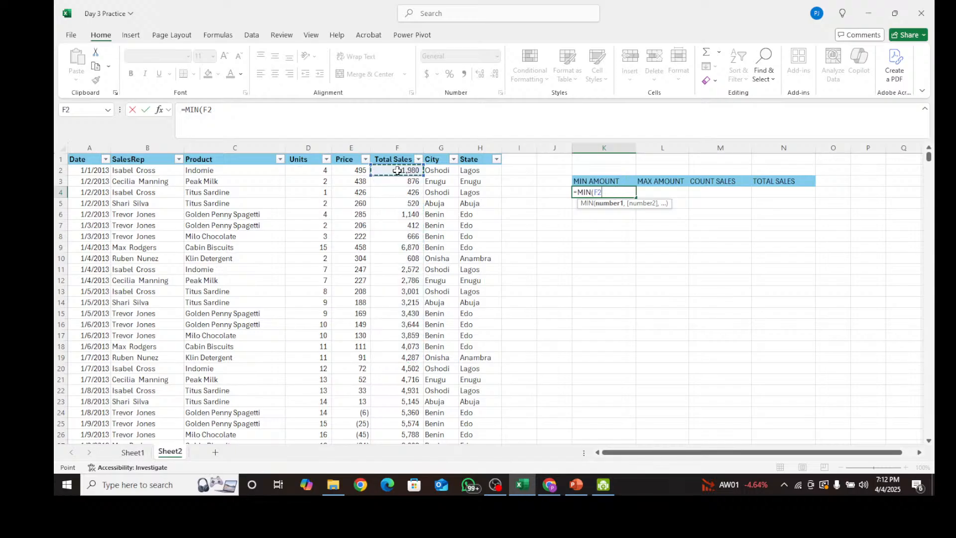
key("shift+space")
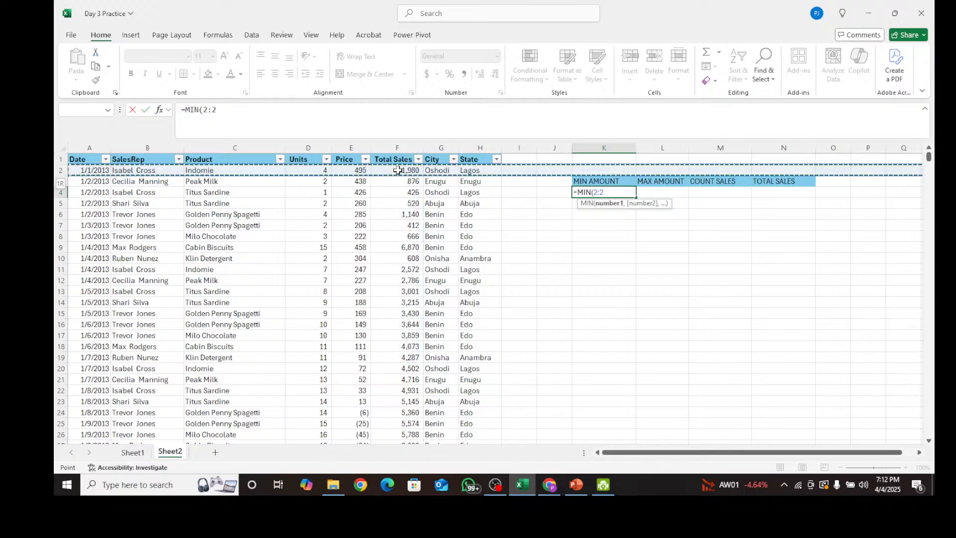
left_click(397, 171)
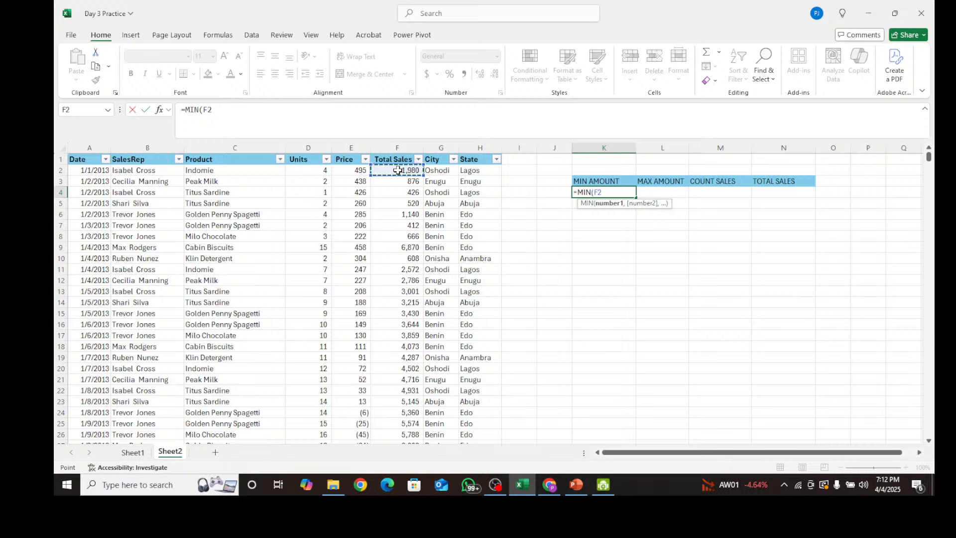
key("ctrl+space")
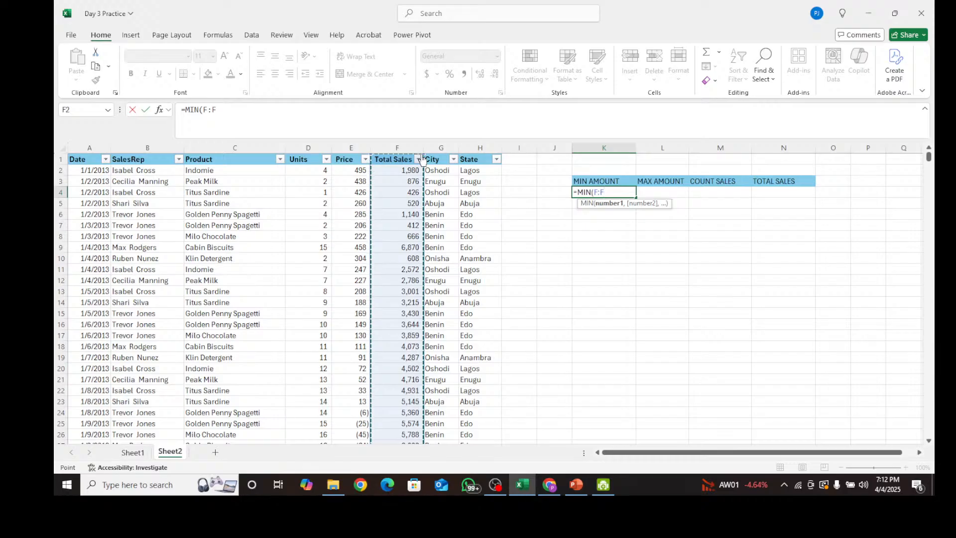
left_click_drag(423, 155, 424, 166)
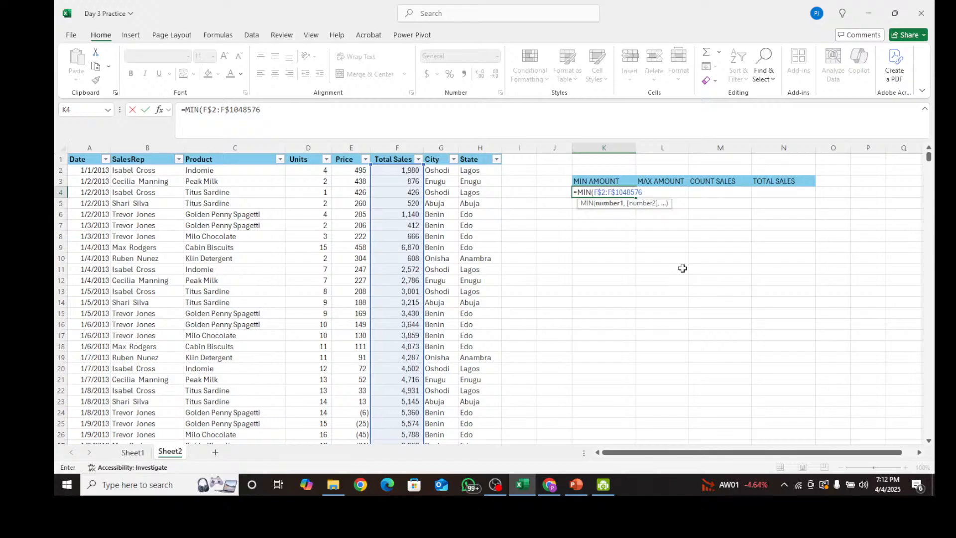
type(")")
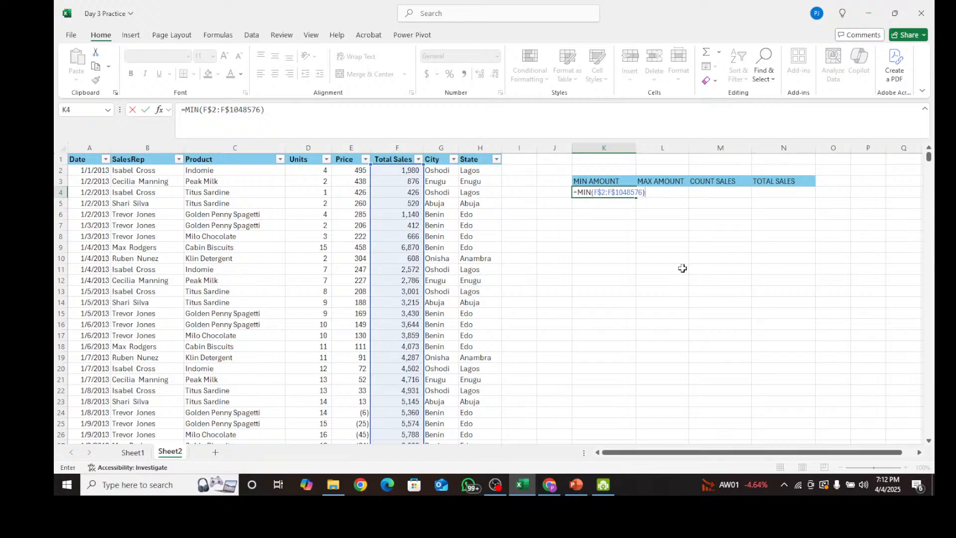
key("Return")
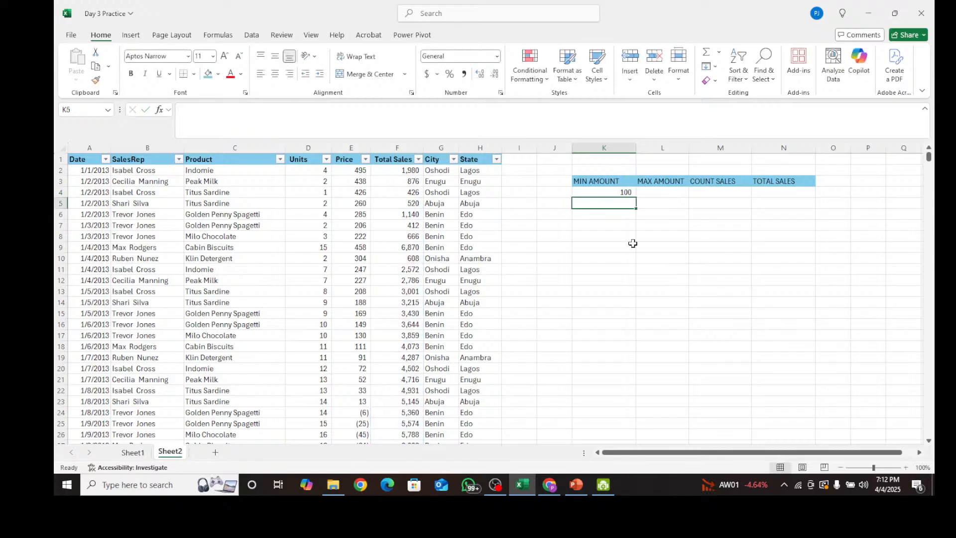
Compare the minimum formula in K4 with the one in J3 on Sheet1, and clear K4 on Sheet2
key("Up")
left_click(133, 452)
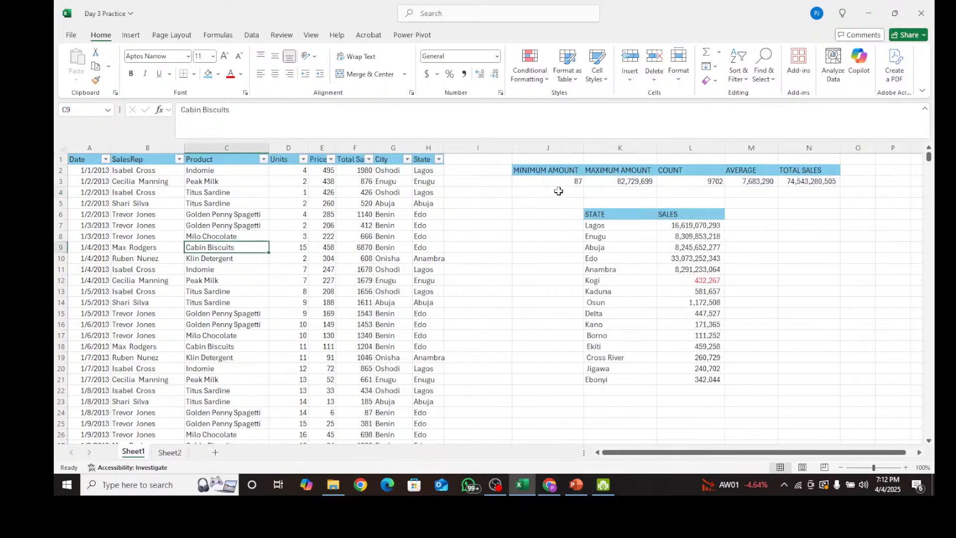
left_click(570, 181)
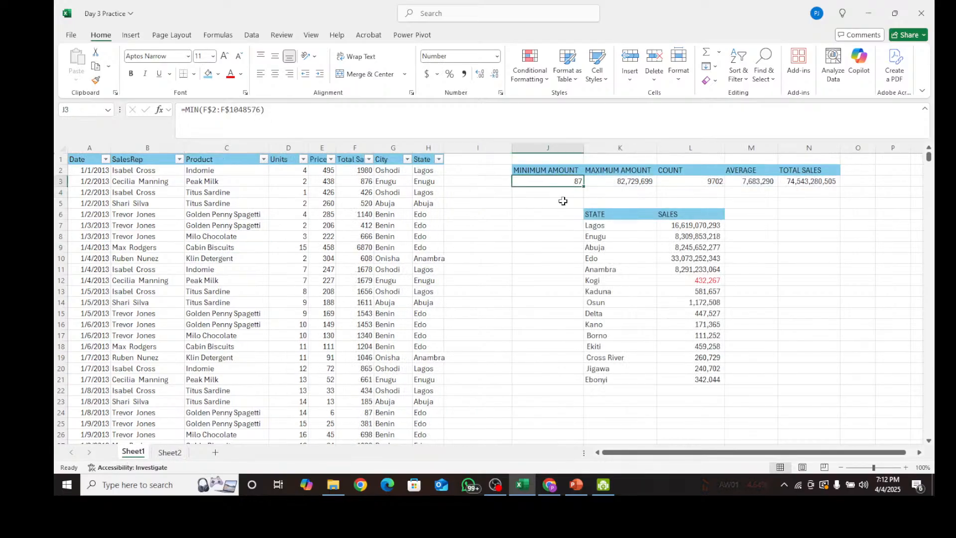
left_click(170, 452)
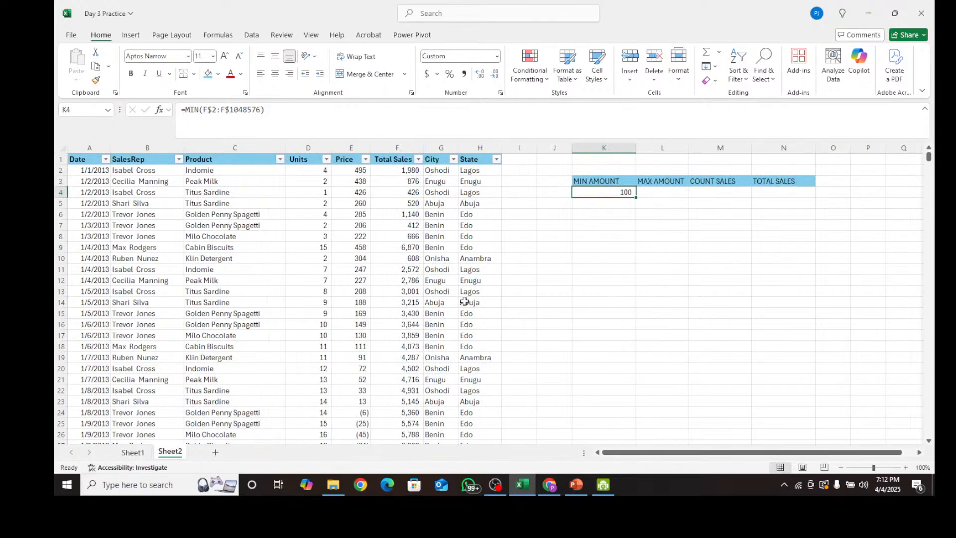
key("BackSpace")
left_click(608, 269)
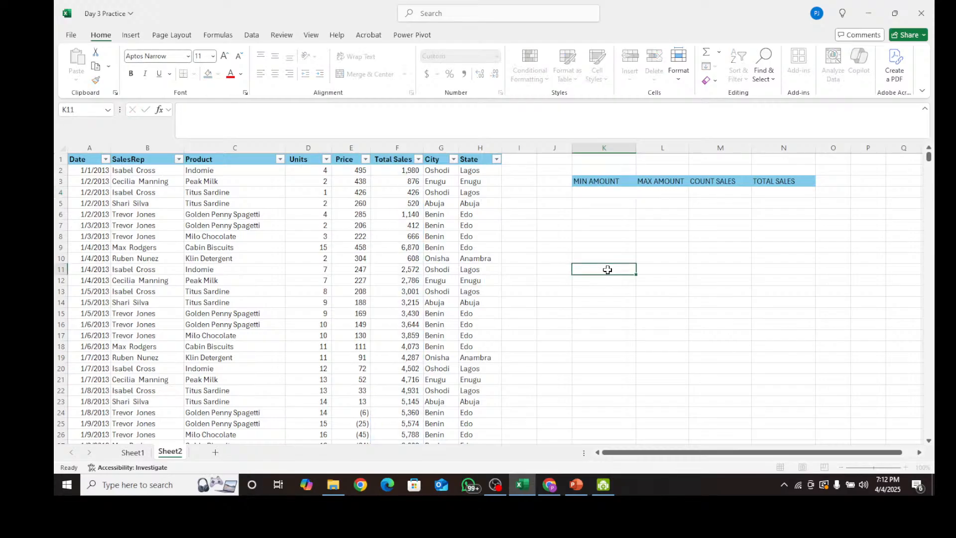
Look through the filter values of the Total Sales column without applying a filter
left_click(434, 252)
left_click(418, 159)
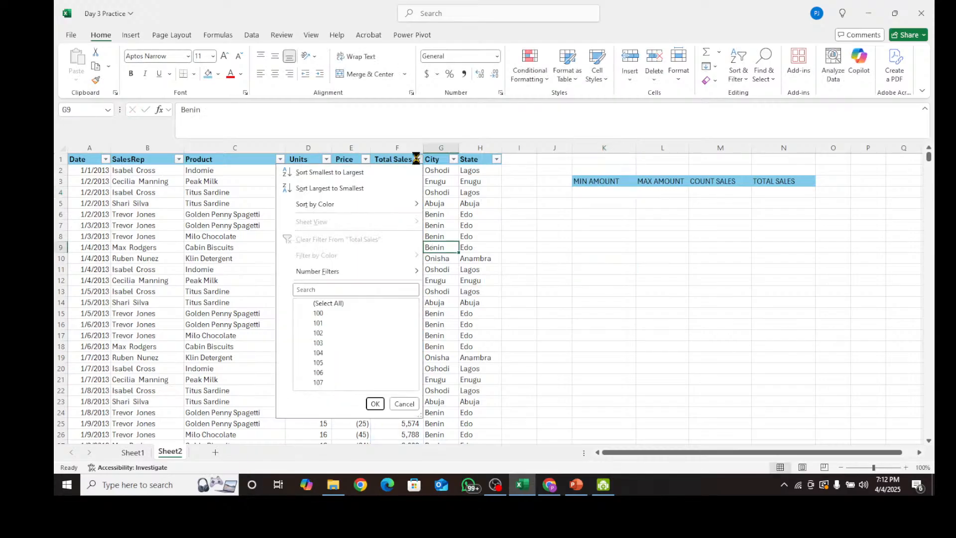
scroll(353, 321, "down", 5)
scroll(354, 324, "down", 10)
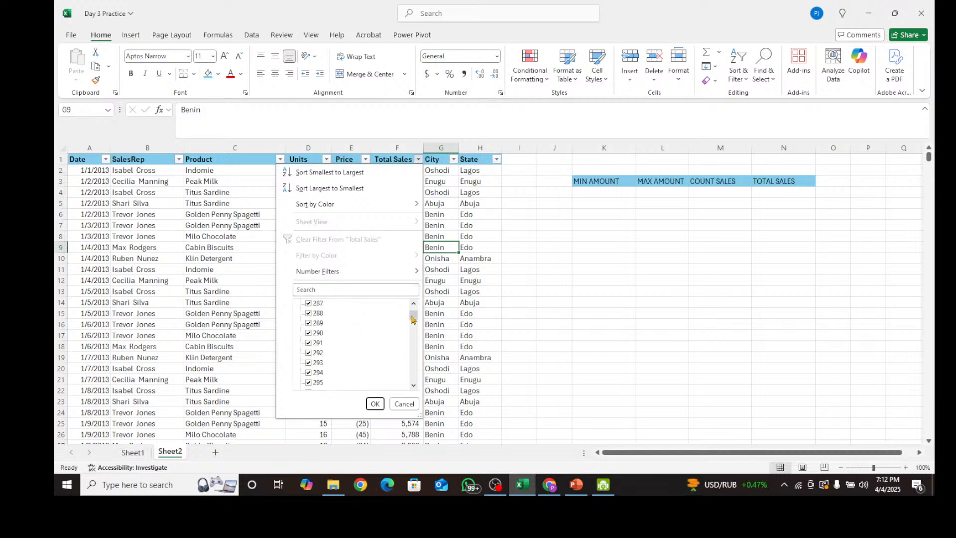
left_click_drag(413, 319, 413, 318)
left_click(404, 405)
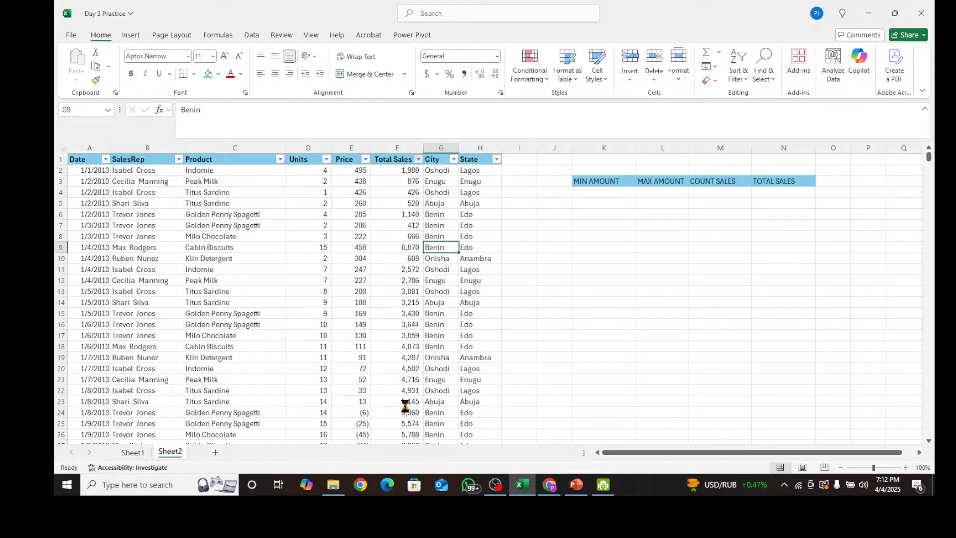
Look through the filter values of the SalesRep column without applying a filter
left_click(244, 302)
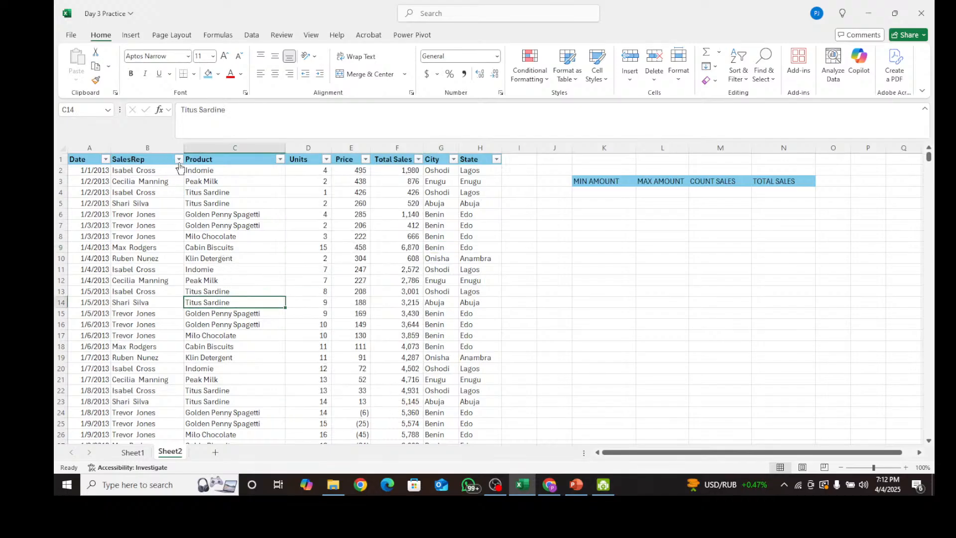
left_click(178, 159)
scroll(157, 315, "down", 5)
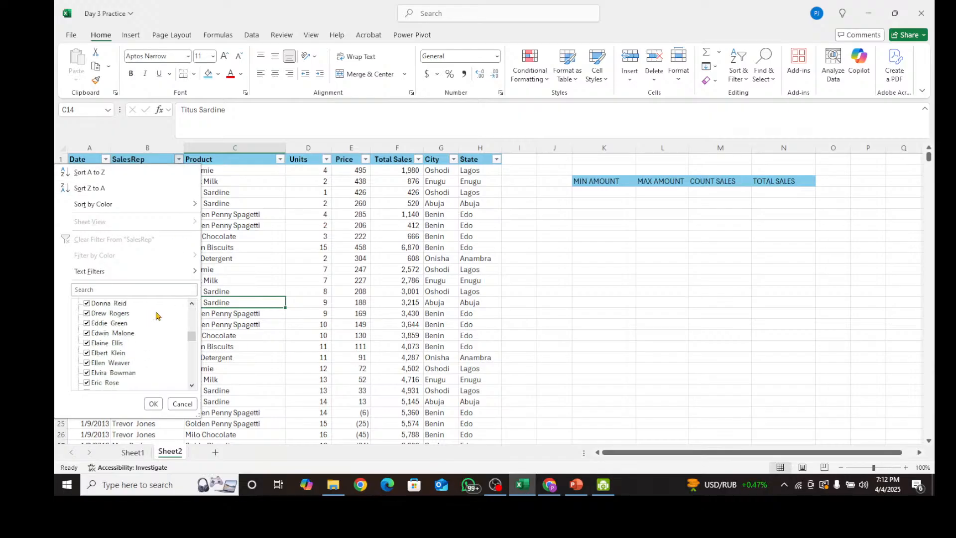
scroll(157, 315, "down", 10)
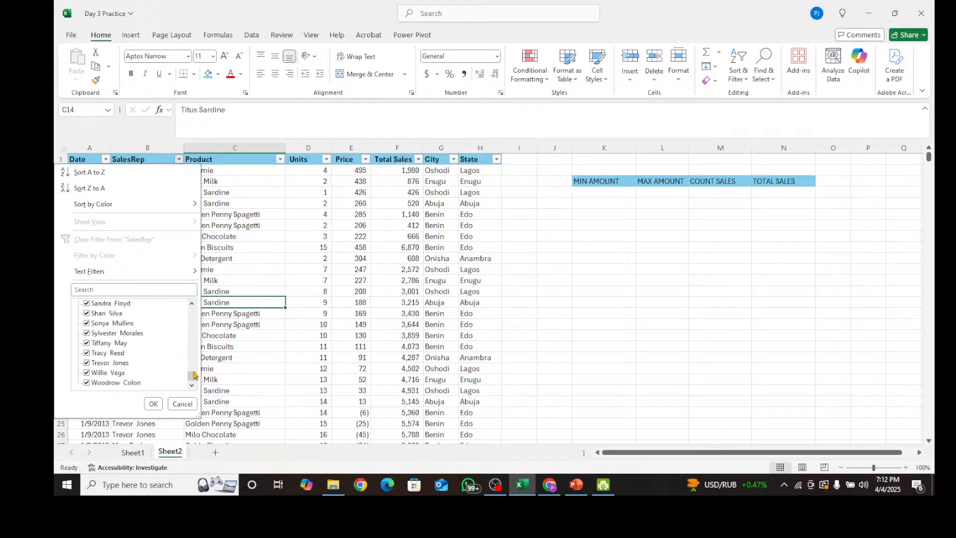
left_click_drag(194, 376, 194, 364)
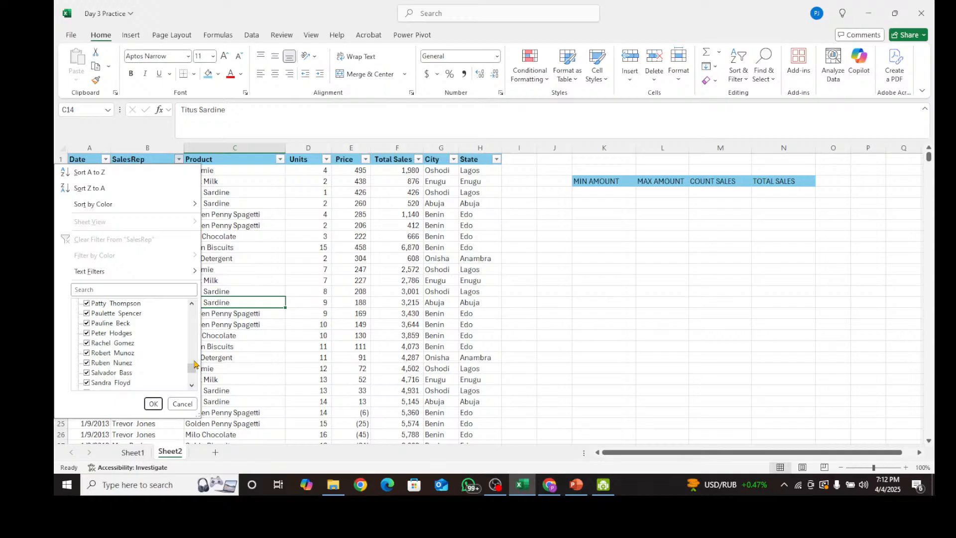
key("Escape")
Compare the Total Sales values on Sheet2 with those on Sheet1
left_click(413, 204)
scroll(383, 230, "down", 2)
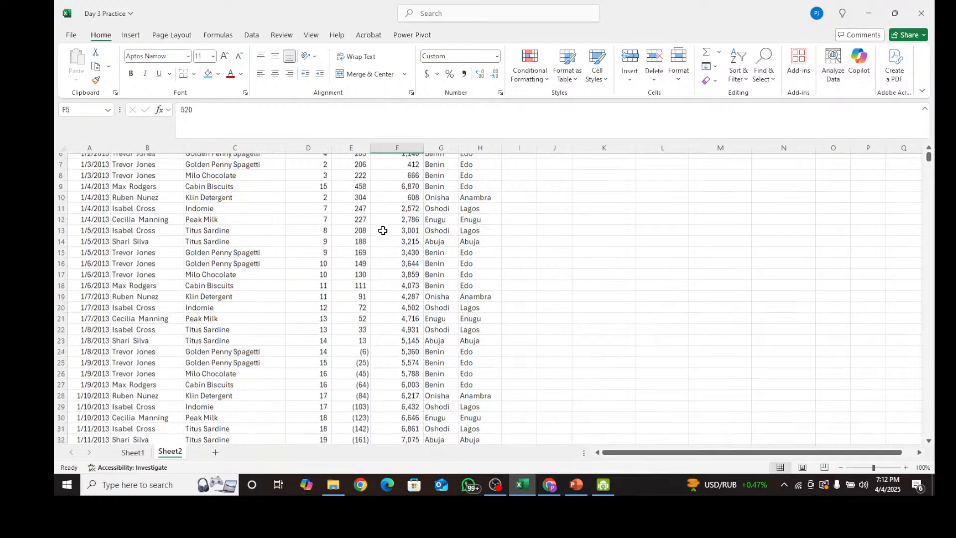
scroll(383, 231, "down", 9)
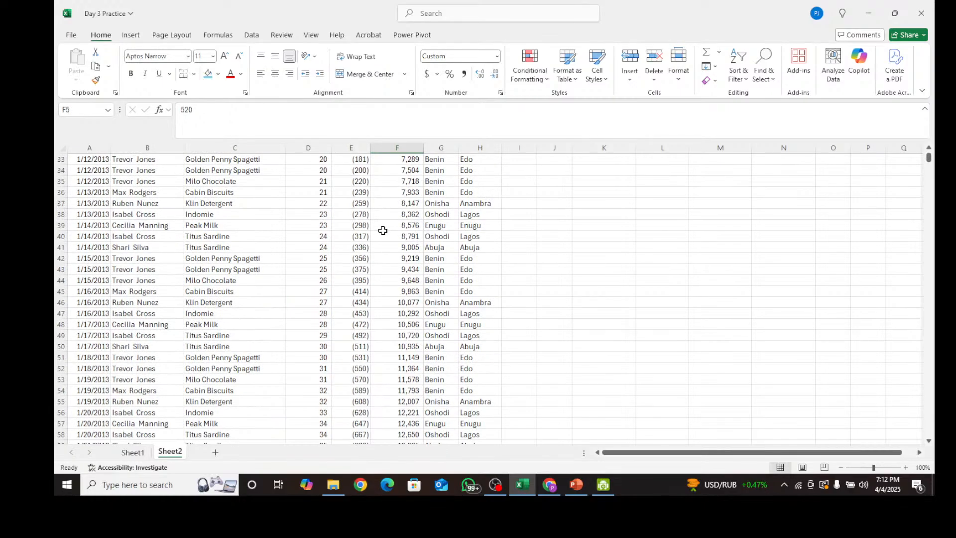
left_click(135, 453)
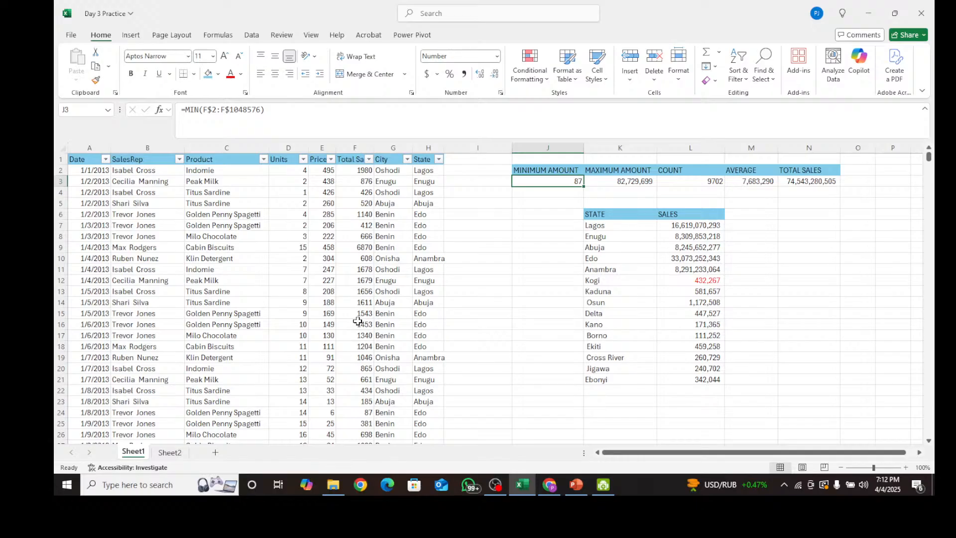
left_click(164, 454)
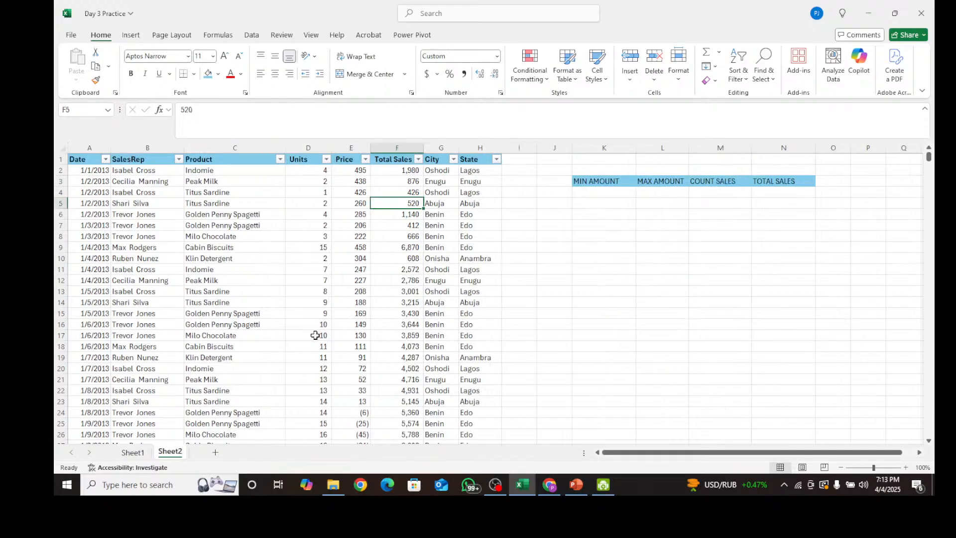
Examine the Price and Total Sales values on Sheet2 from the first rows down to about row 80
left_click(405, 313)
scroll(416, 299, "down", 13)
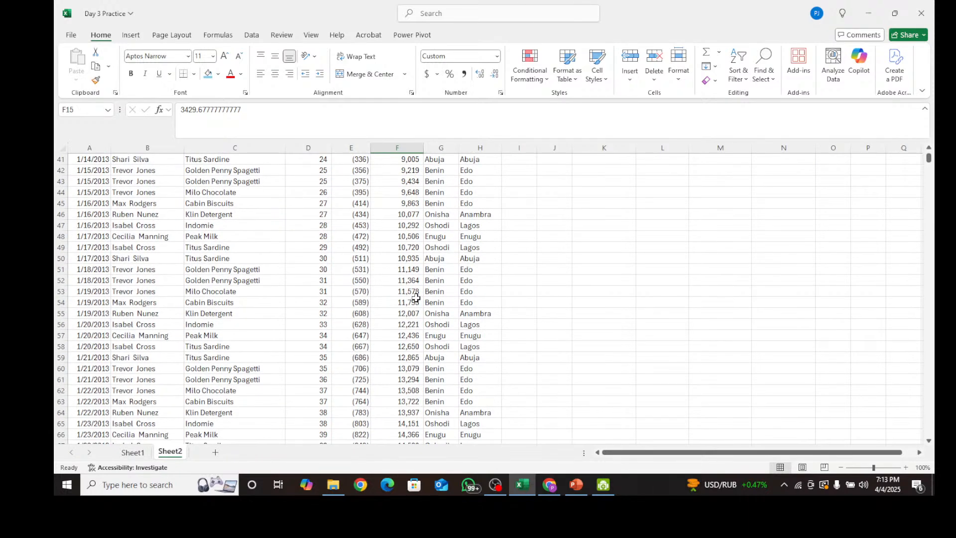
scroll(357, 277, "up", 13)
scroll(368, 357, "down", 8)
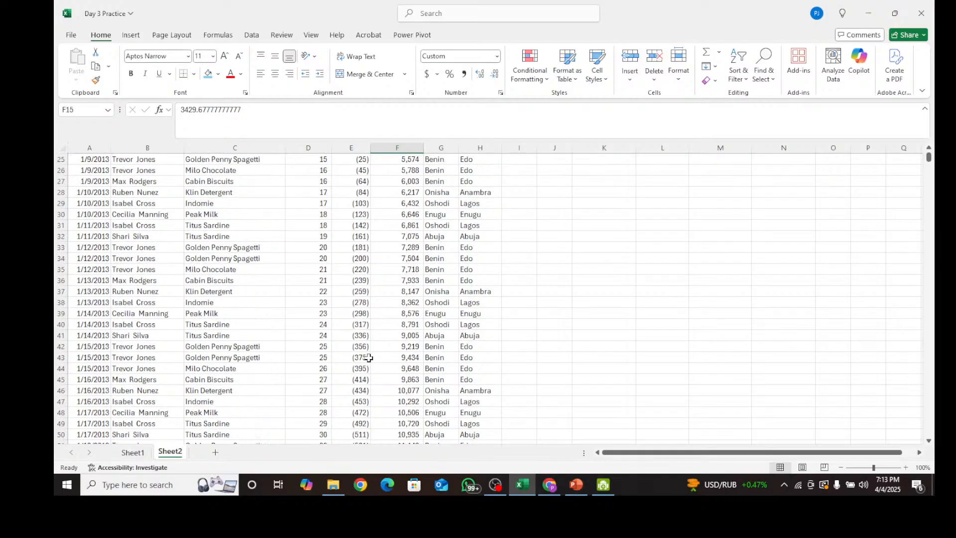
scroll(369, 358, "down", 3)
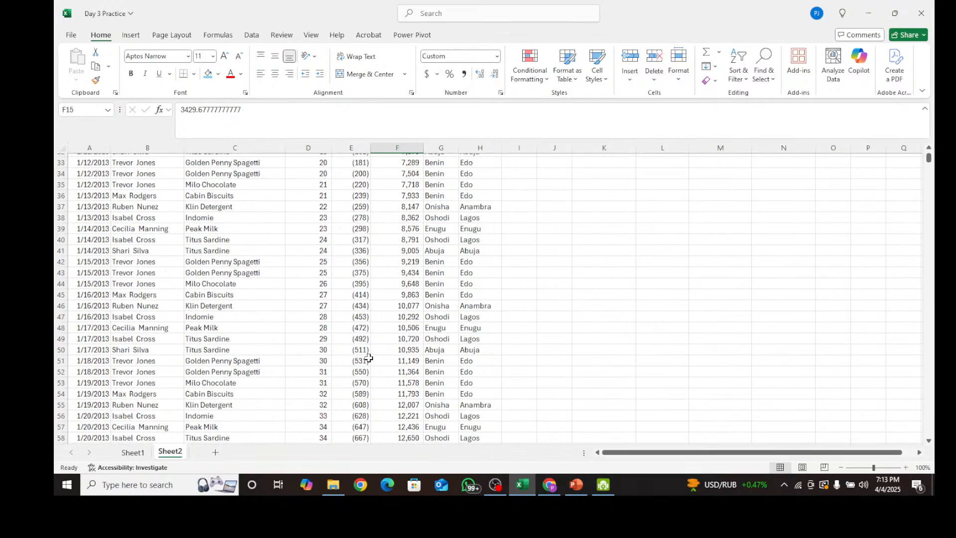
scroll(368, 358, "up", 11)
scroll(365, 322, "down", 19)
left_click(357, 377)
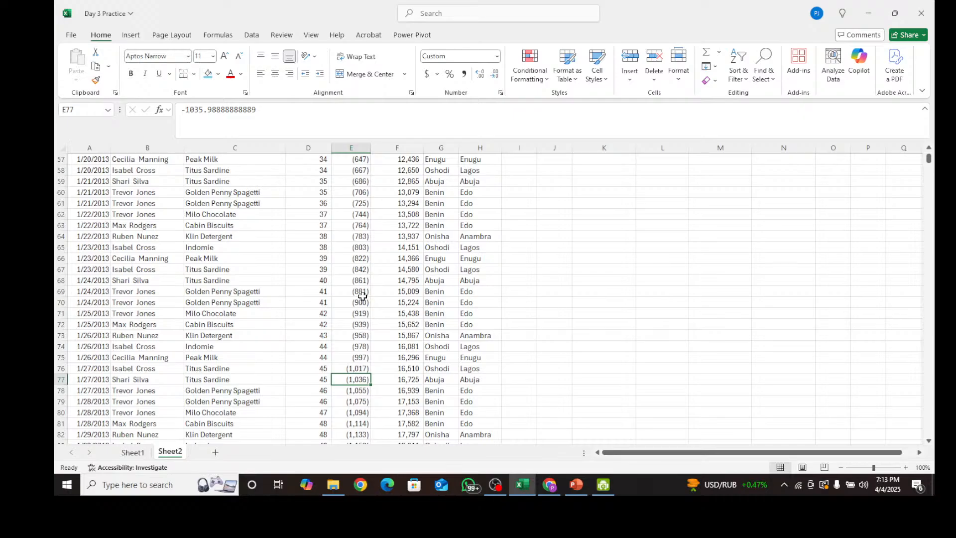
scroll(362, 296, "up", 19)
left_click(356, 214)
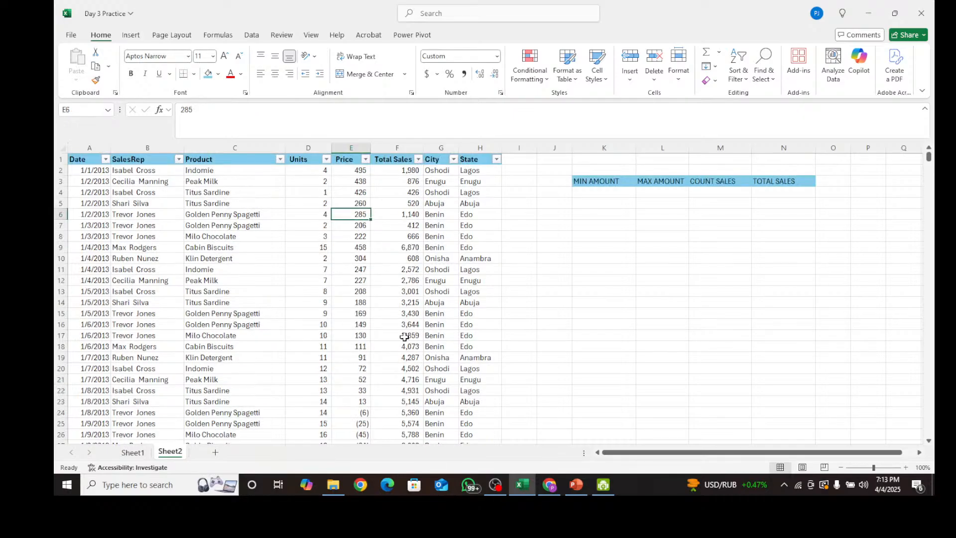
left_click(353, 191)
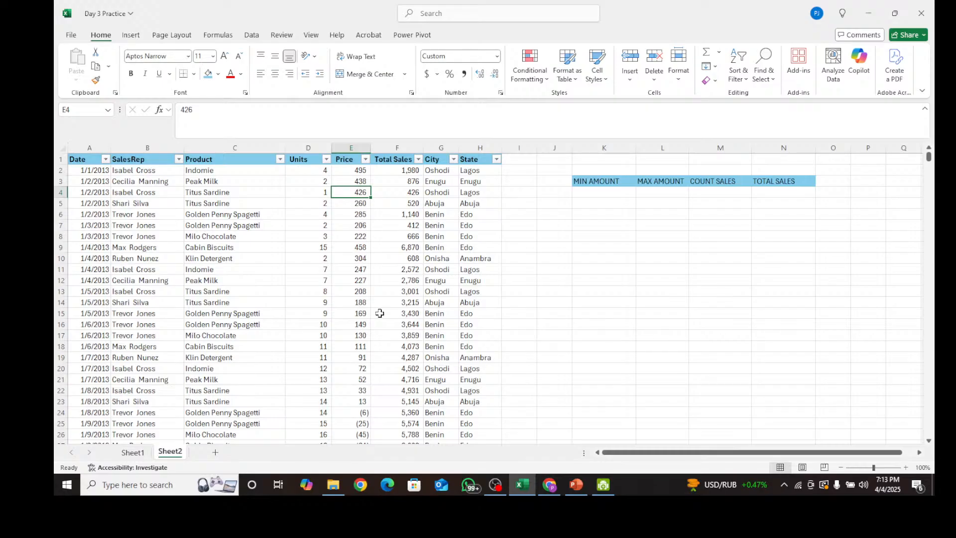
Try the comma number style on the whole Price column, and undo it
left_click(351, 147)
left_click(464, 74)
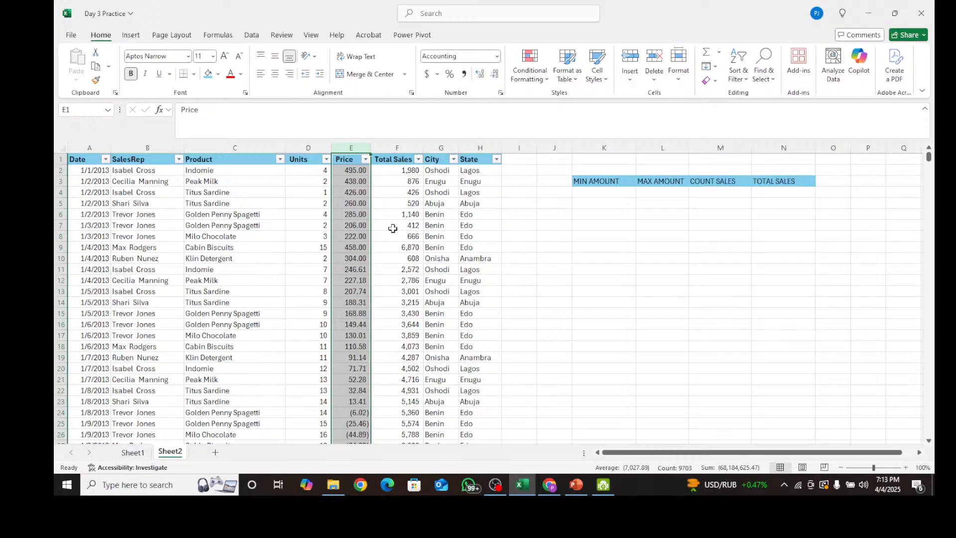
key("ctrl+z")
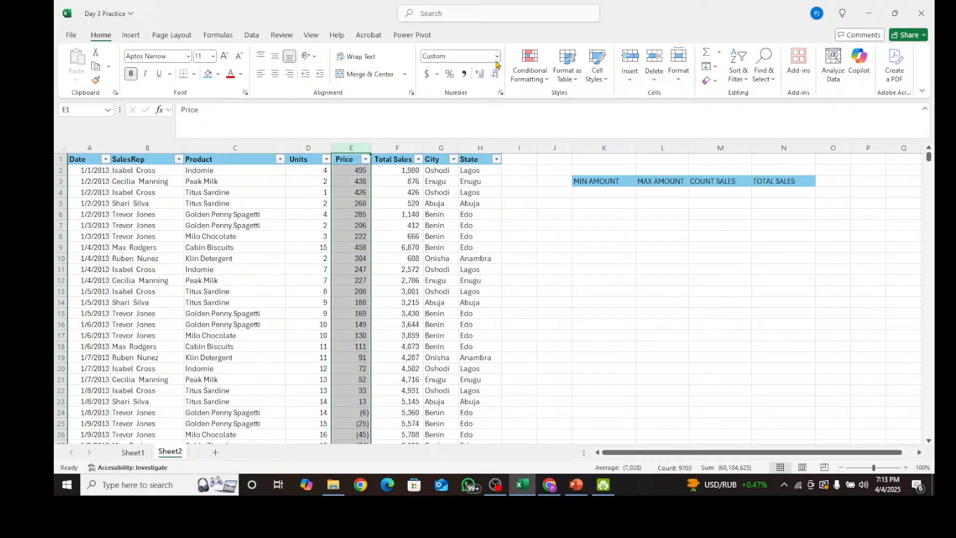
Apply the Number format to the whole Price column, with two decimal places and negative numbers shown with a minus sign
scroll(367, 278, "down", 18)
scroll(367, 277, "up", 18)
left_click(498, 57)
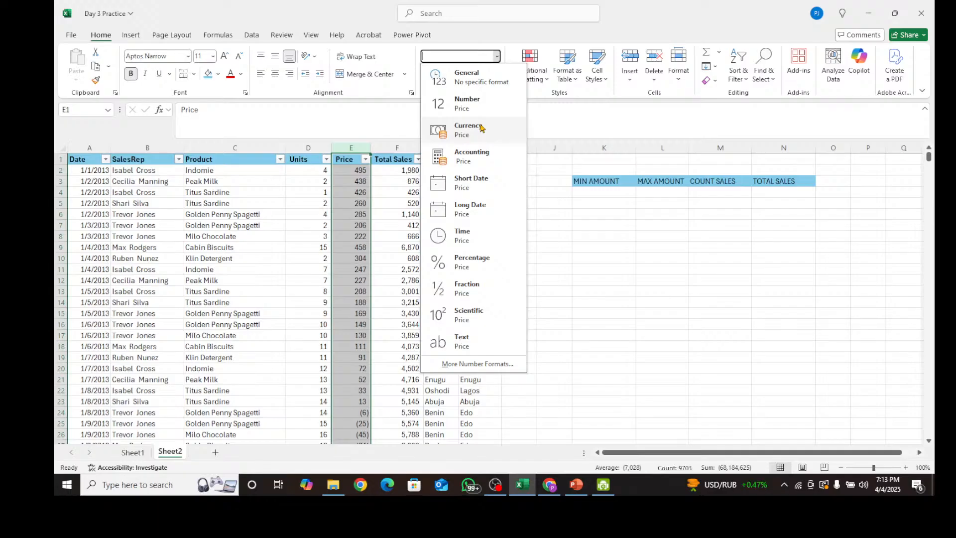
left_click(477, 104)
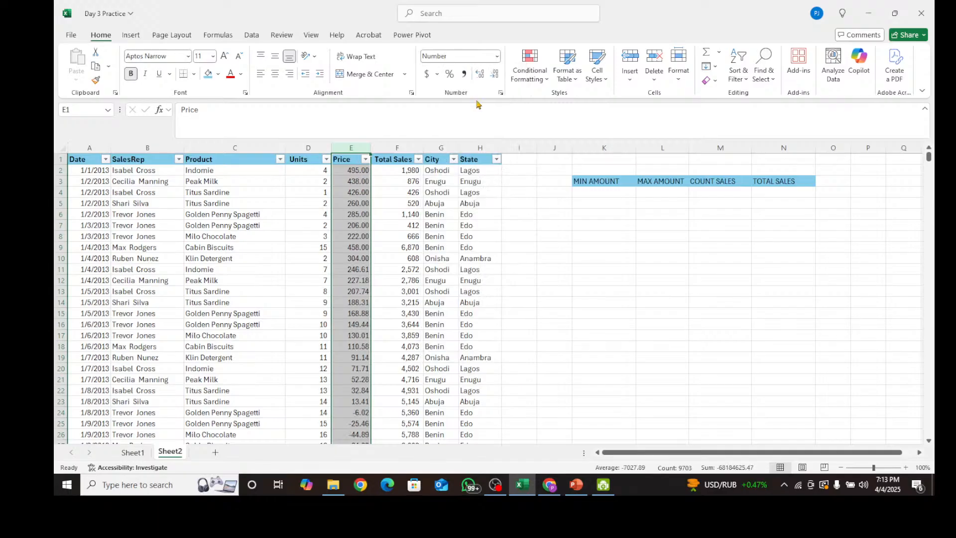
left_click(499, 57)
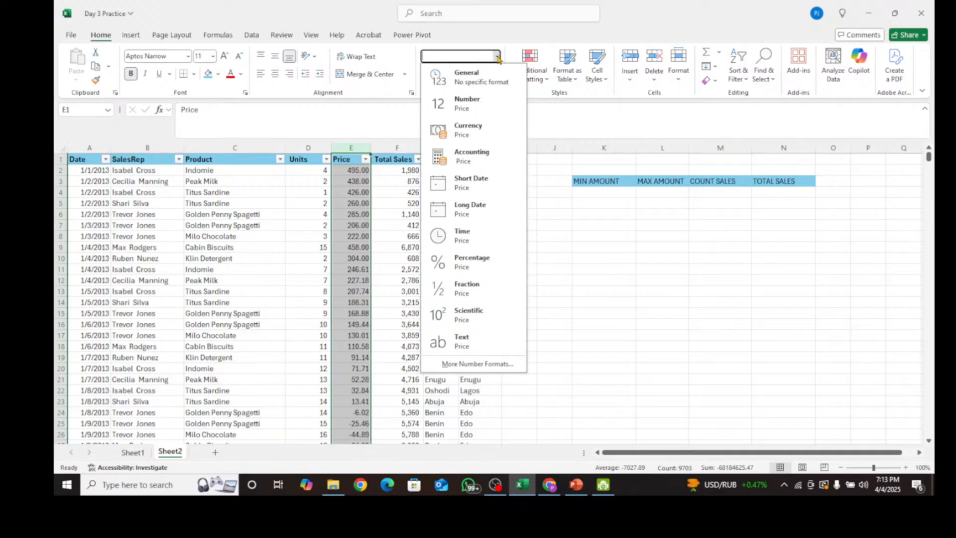
left_click(477, 365)
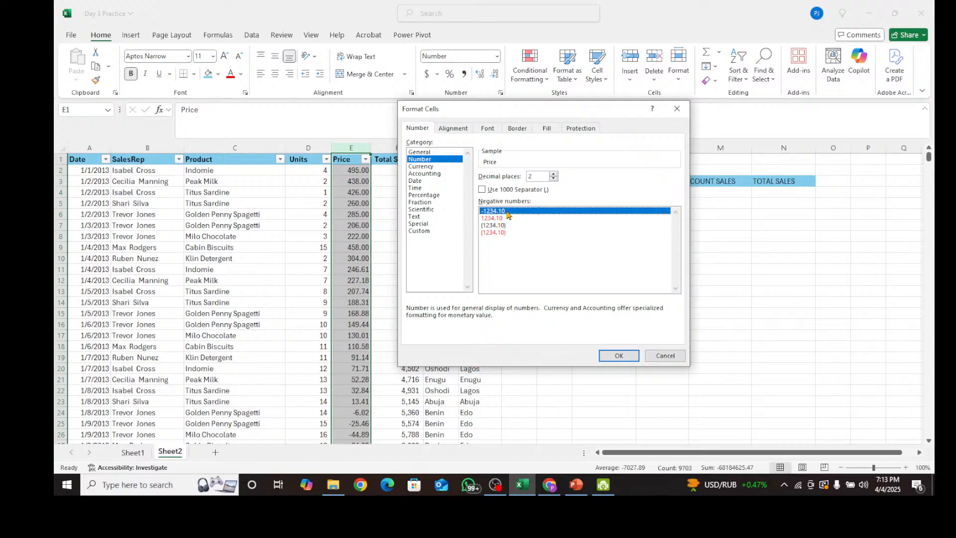
left_click(621, 354)
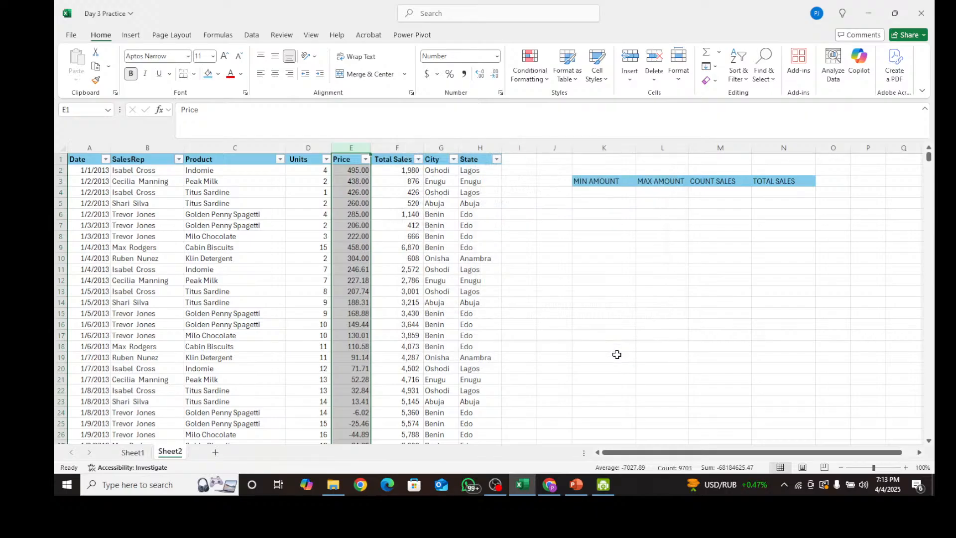
Reduce the Price column to zero decimal places, keeping the -1234 style for negative numbers
left_click(495, 75)
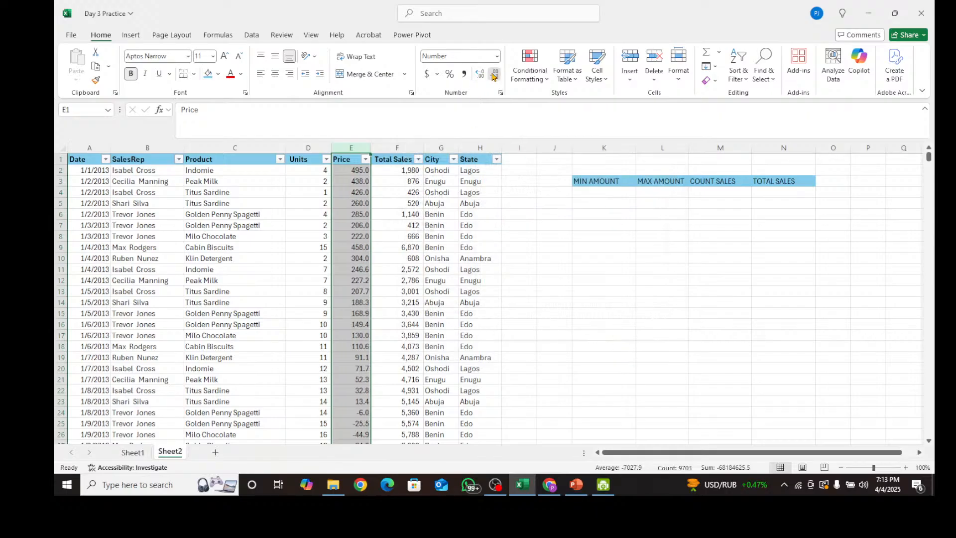
left_click(494, 74)
left_click(497, 55)
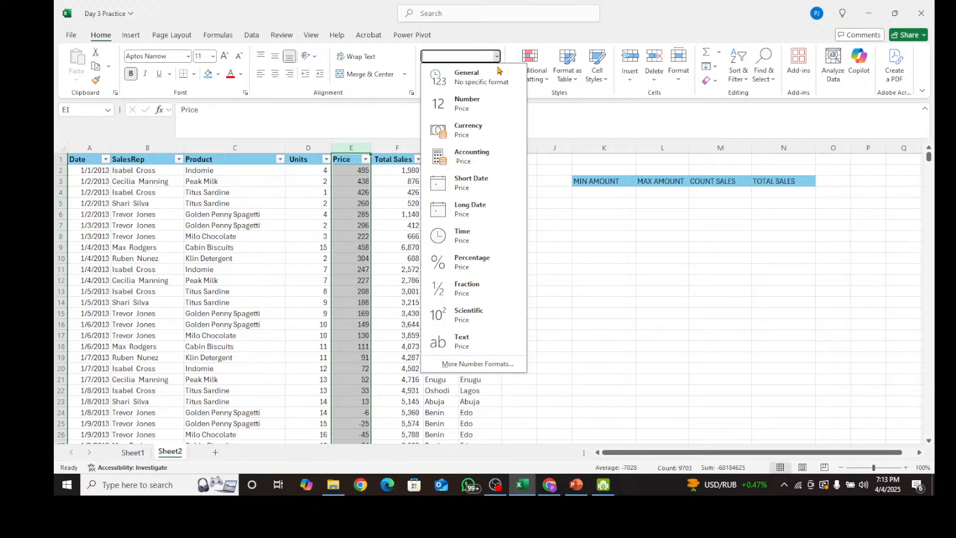
left_click(489, 368)
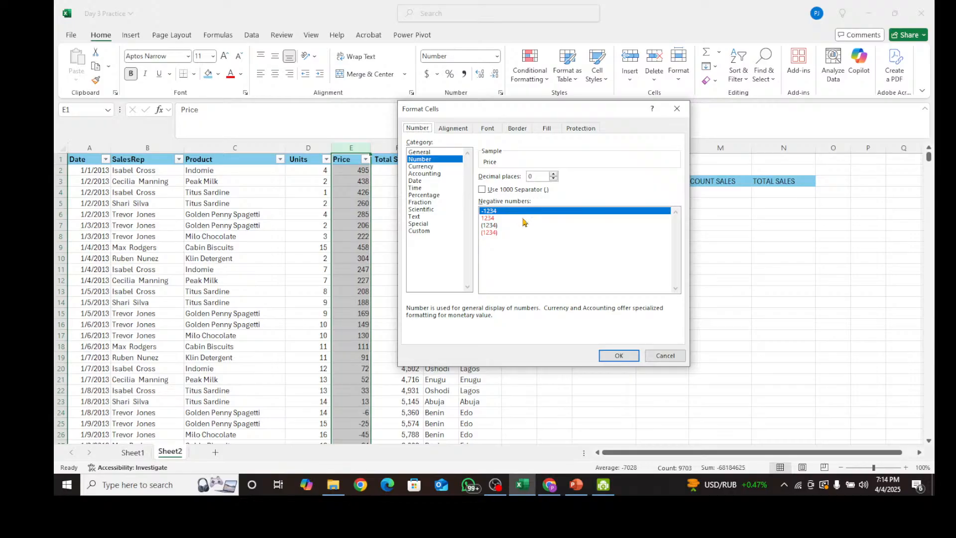
left_click(619, 355)
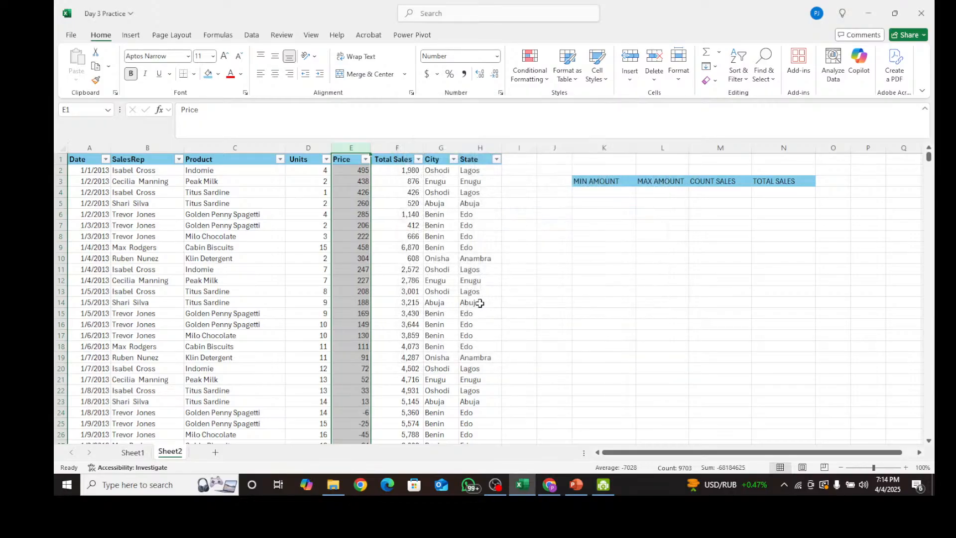
Replace every "-" in the Price column with nothing to strip the minus signs, and check the prices down to about row 66
scroll(376, 260, "down", 16)
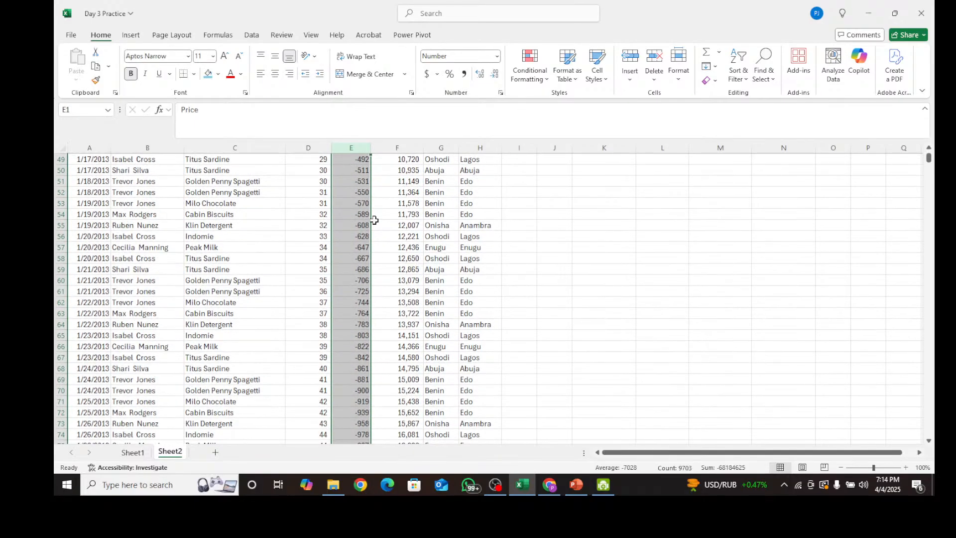
scroll(366, 328, "up", 11)
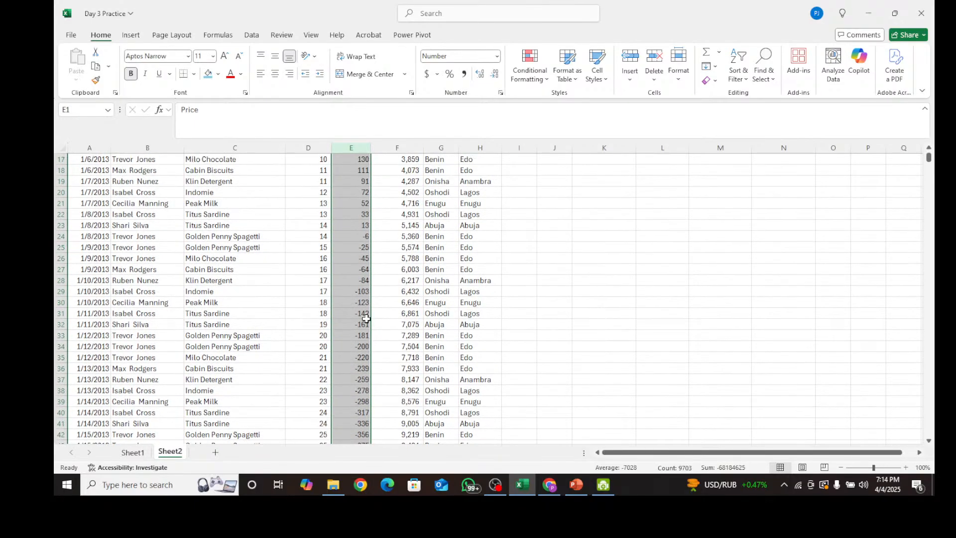
scroll(366, 318, "down", 8)
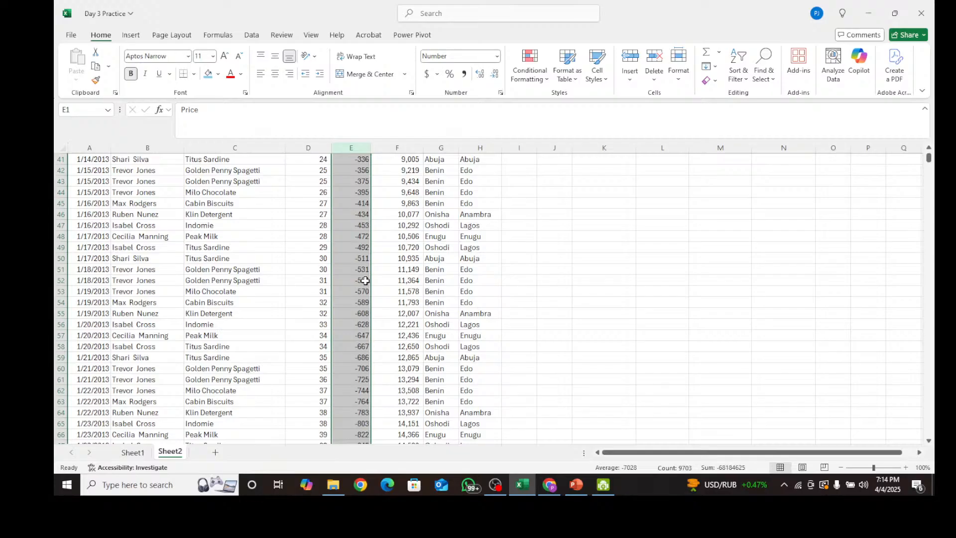
scroll(365, 281, "up", 13)
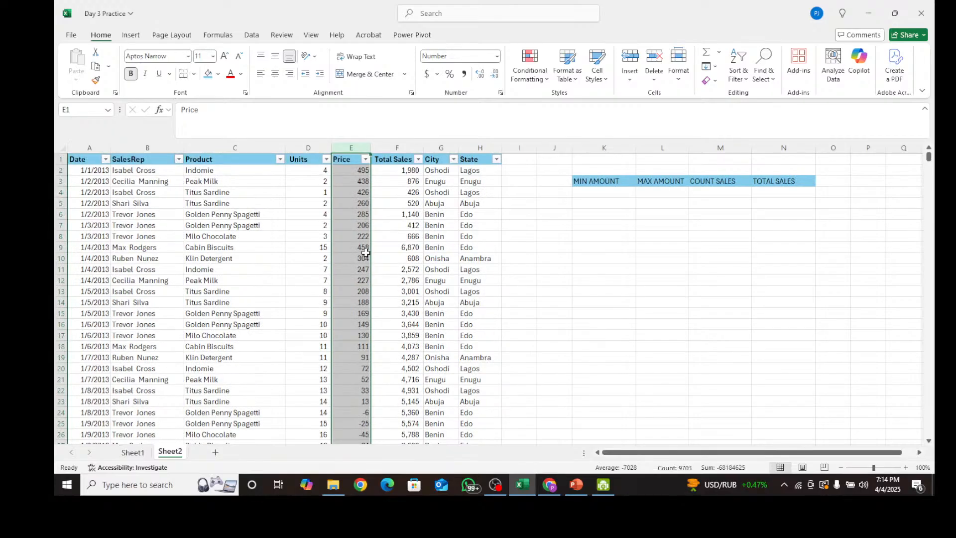
key("ctrl+f")
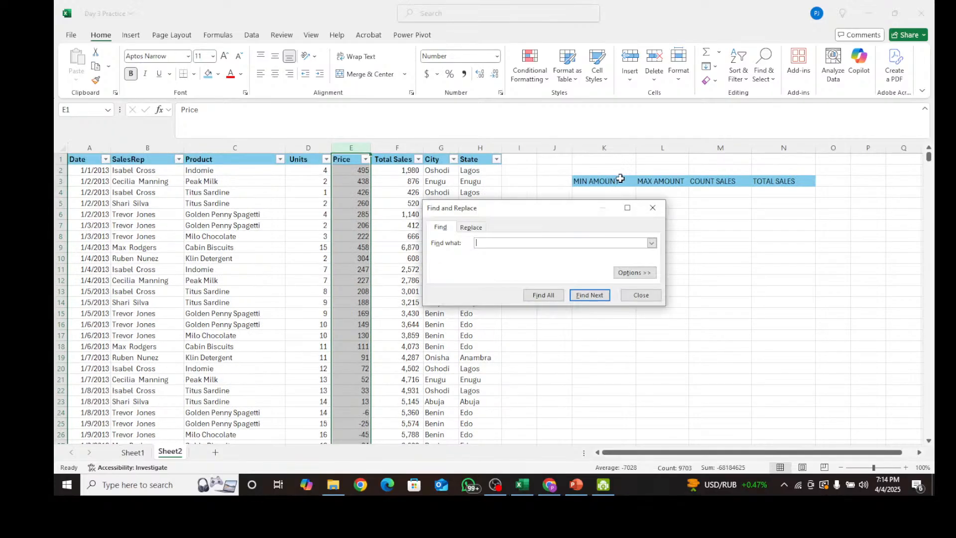
left_click(653, 207)
left_click(764, 69)
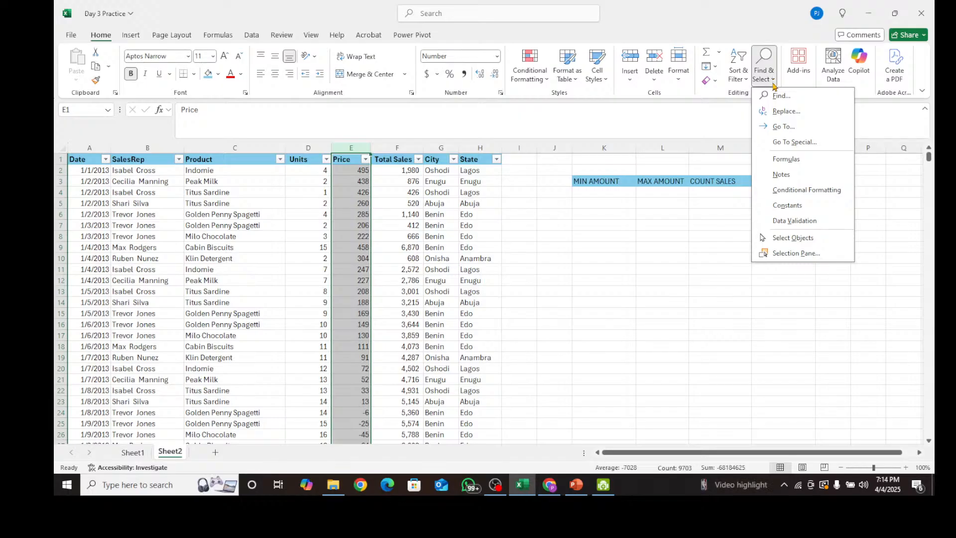
left_click(786, 95)
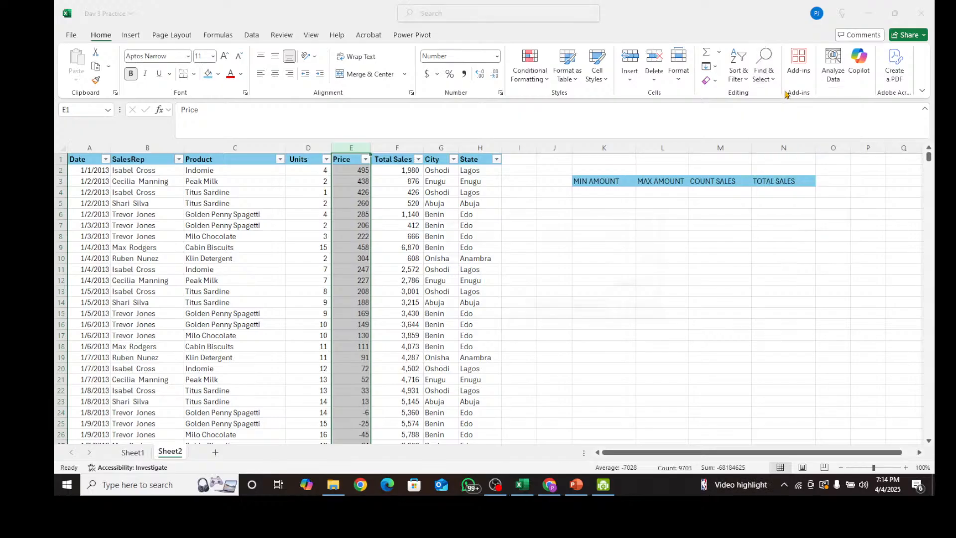
left_click(481, 243)
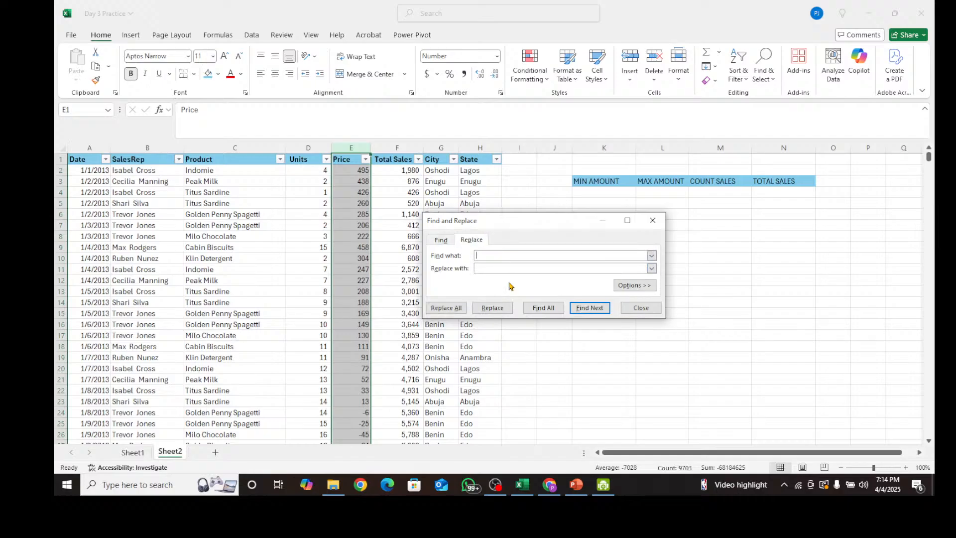
type("-")
left_click(446, 308)
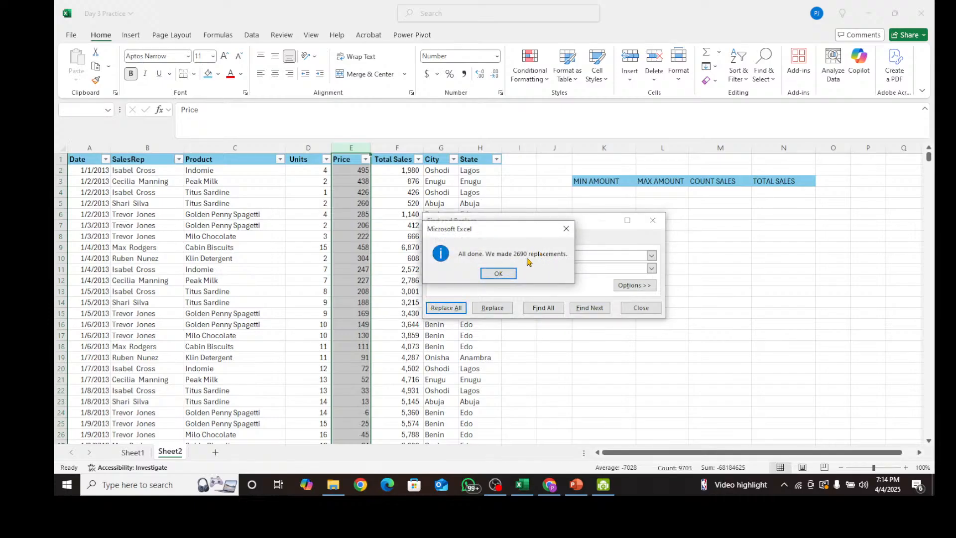
left_click(497, 274)
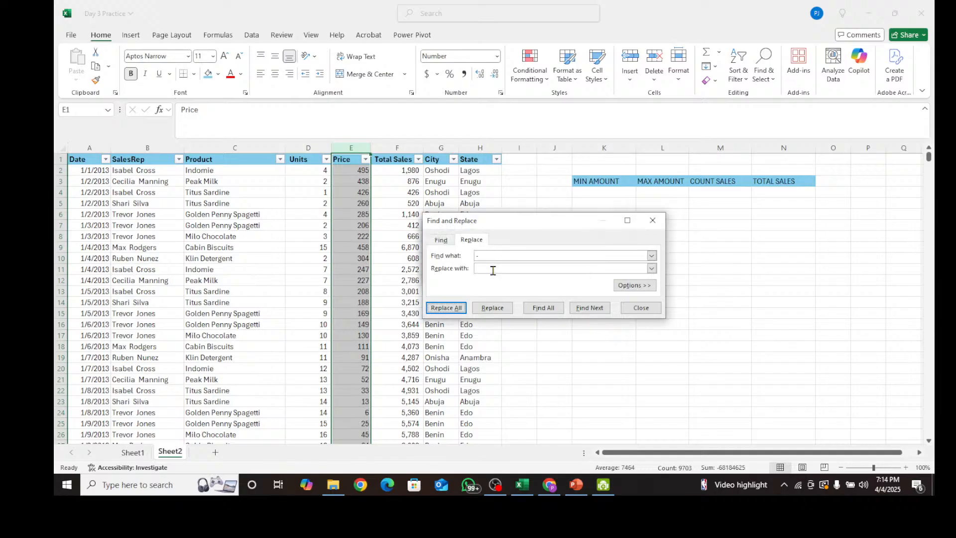
left_click(653, 220)
scroll(368, 257, "down", 13)
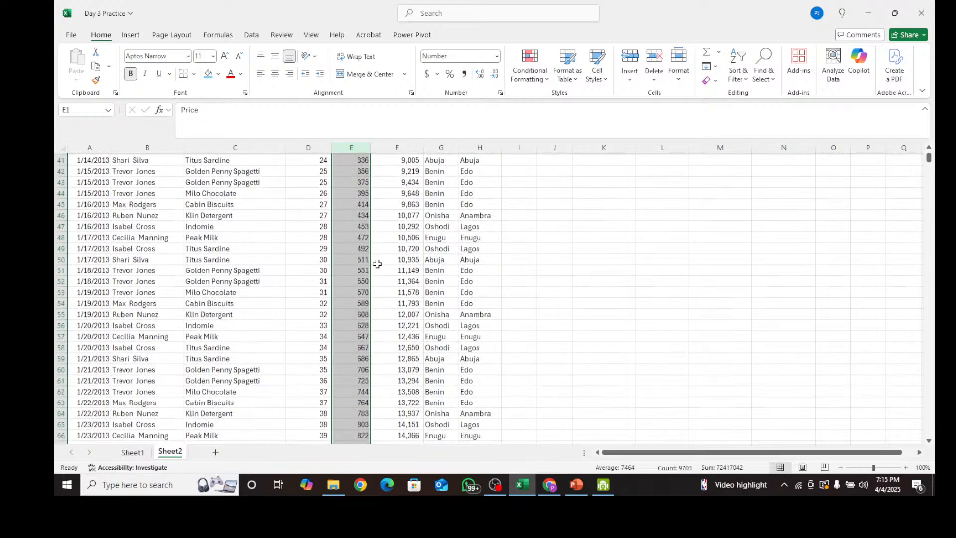
scroll(378, 264, "up", 13)
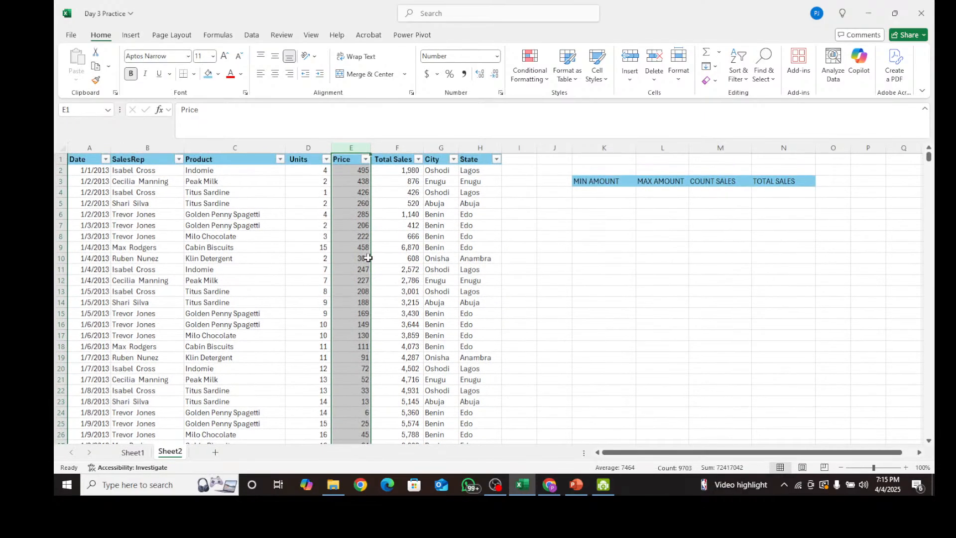
Insert a blank column between Price and Total Sales
left_click(396, 156)
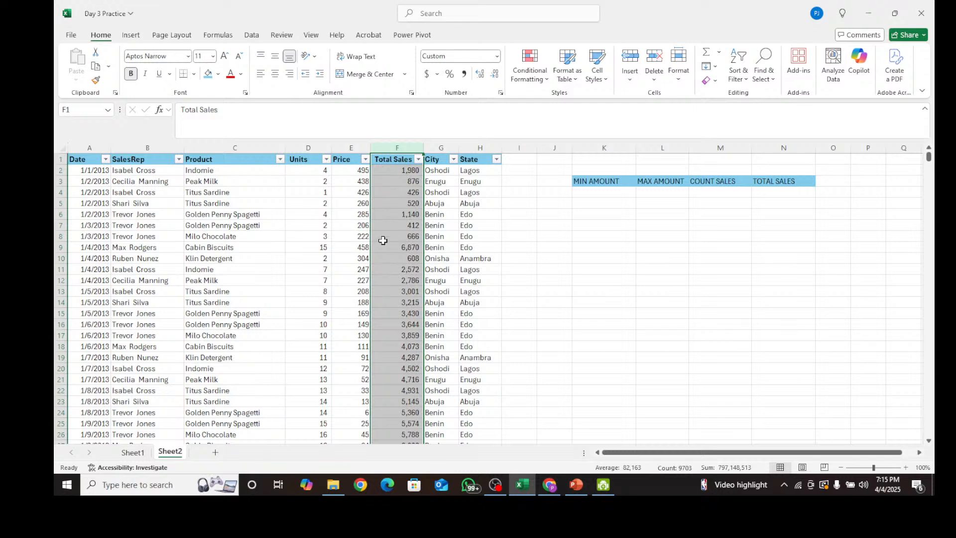
right_click(403, 214)
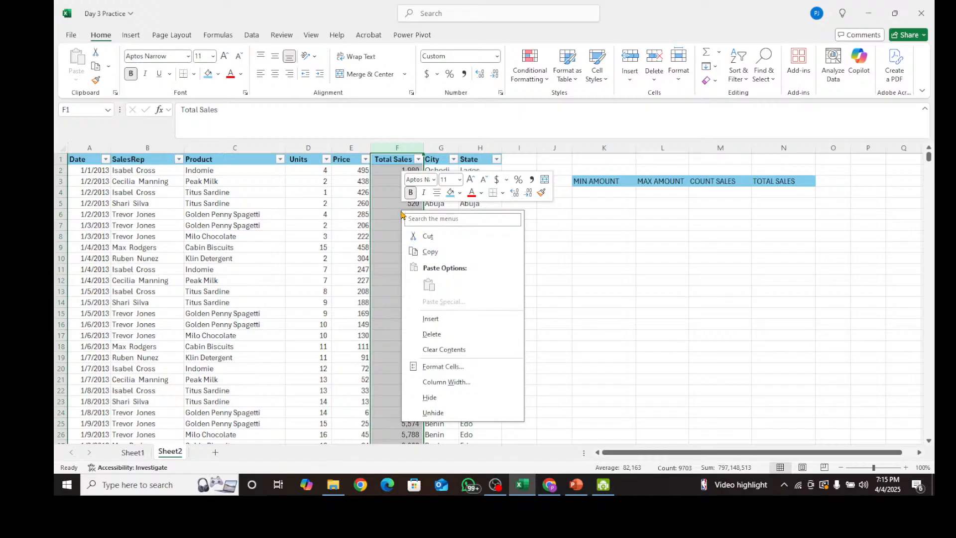
left_click(423, 319)
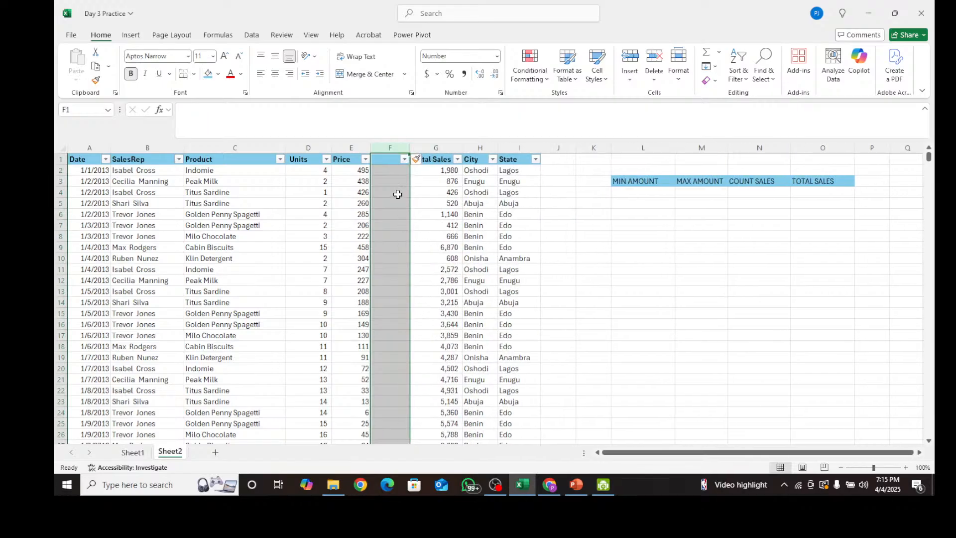
Calculate units times price with =D2*E2 in F2 and fill the formula down the whole column
key("Down")
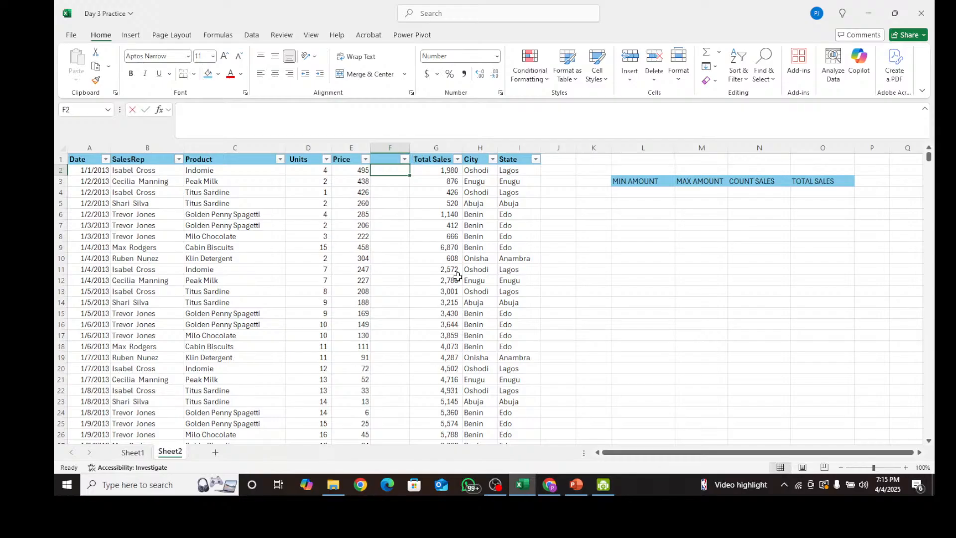
type("=")
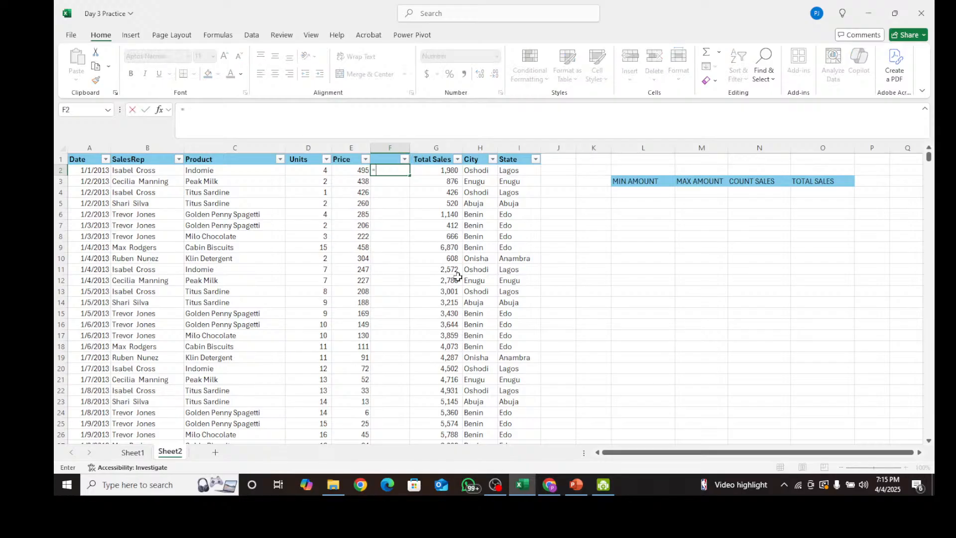
left_click(321, 167)
type("8")
key("BackSpace")
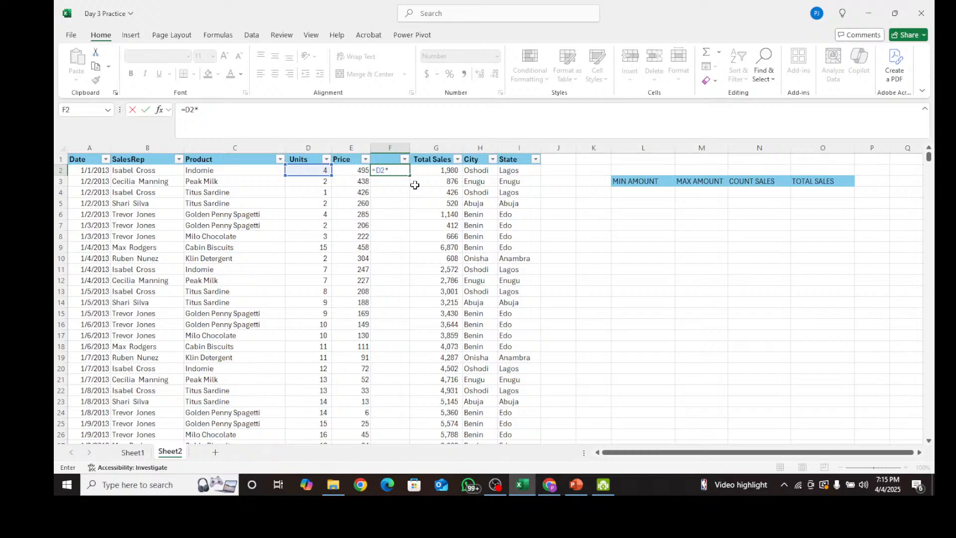
left_click(346, 171)
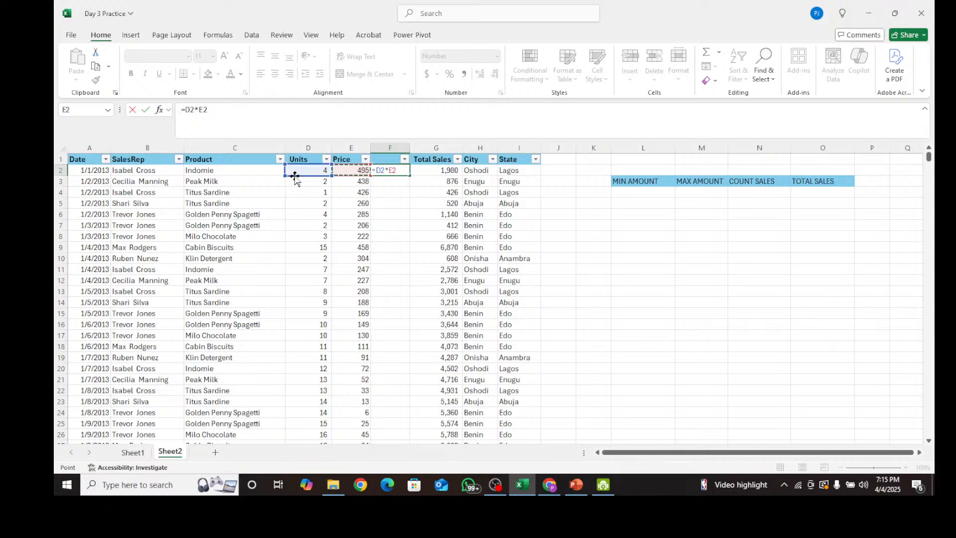
key("Return")
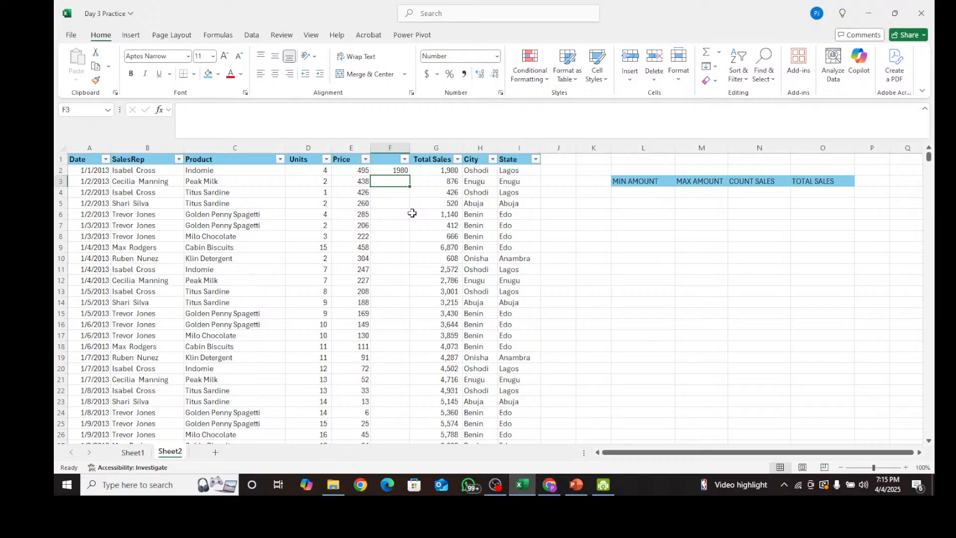
left_click(406, 170)
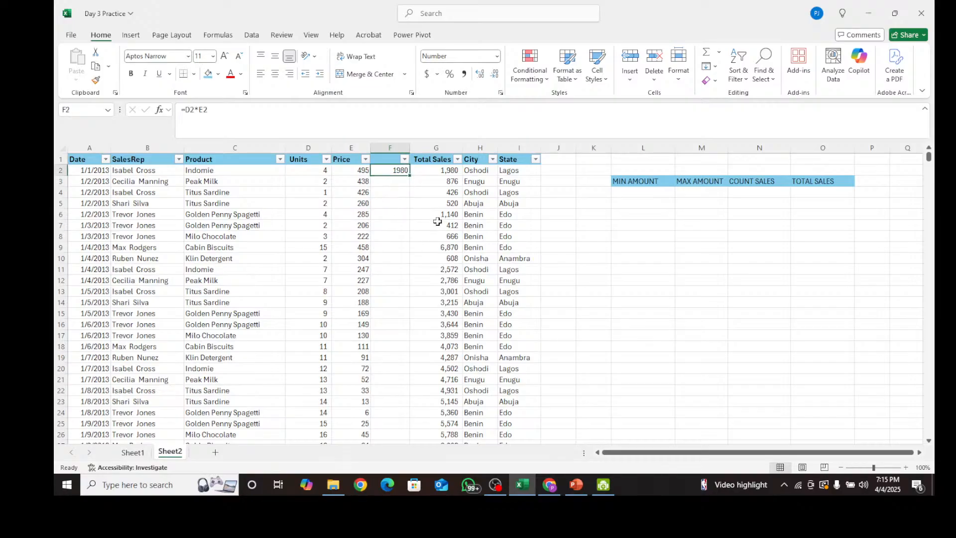
double_click(408, 172)
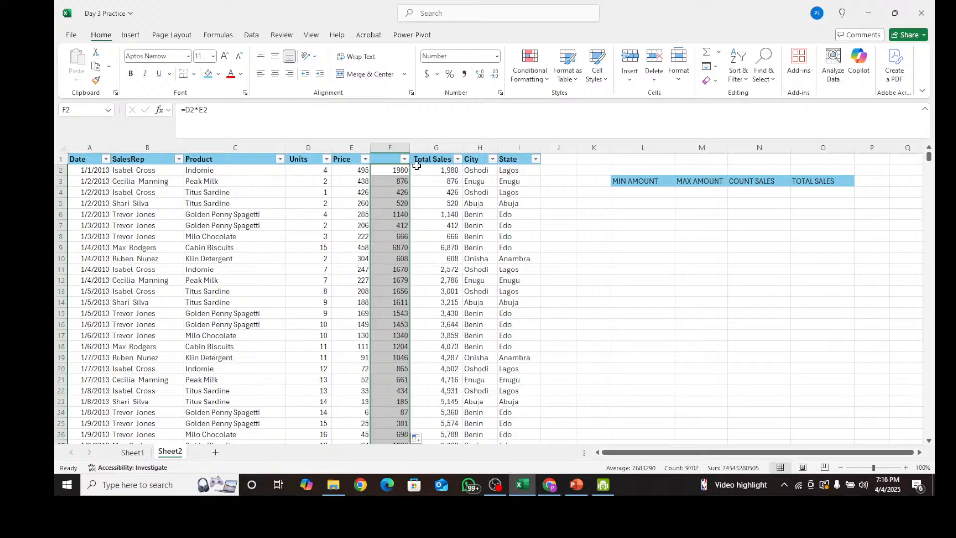
Insert a blank column between Total Sales and City
left_click(480, 148)
right_click(484, 255)
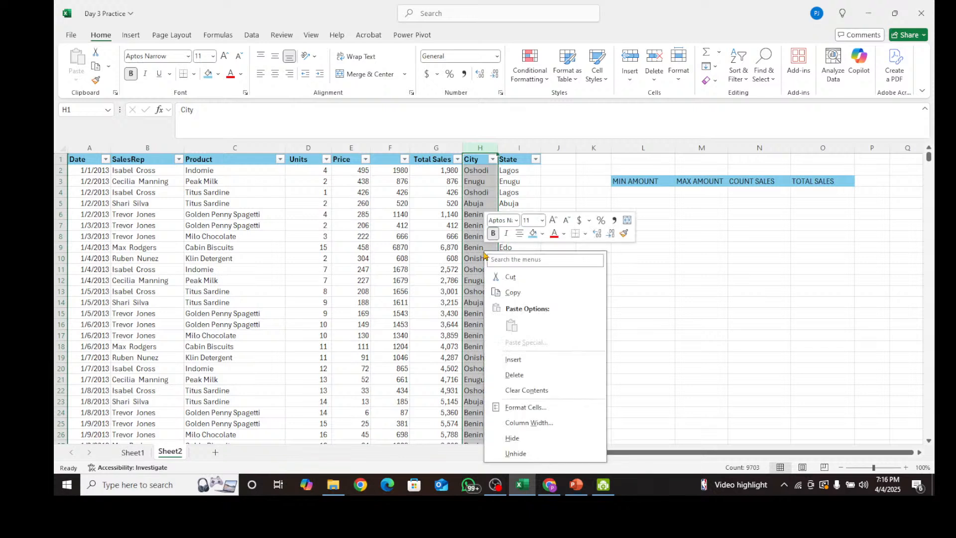
left_click(513, 359)
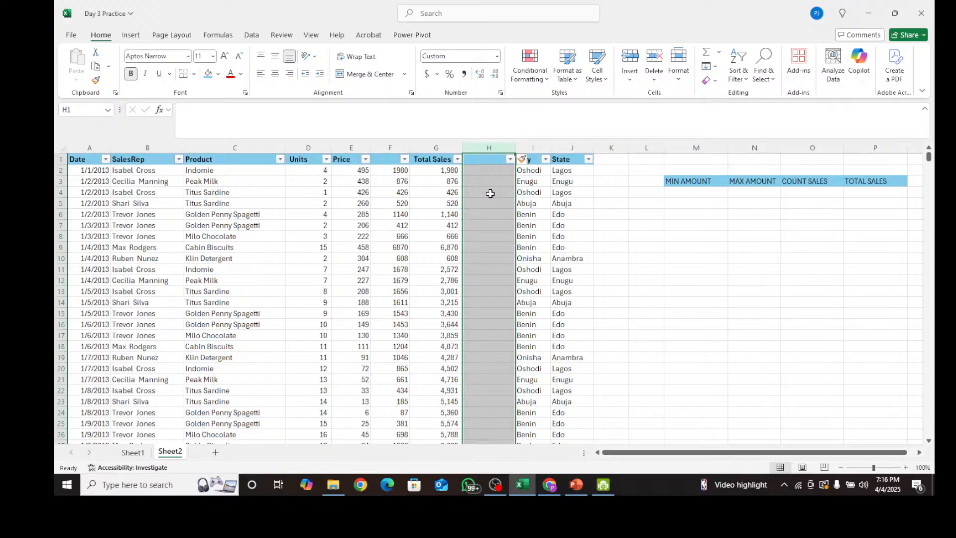
Calculate the difference between the recalculated and original totals with =F2-G2 in H2 and fill it down the column
left_click(488, 170)
type("=")
left_click(399, 170)
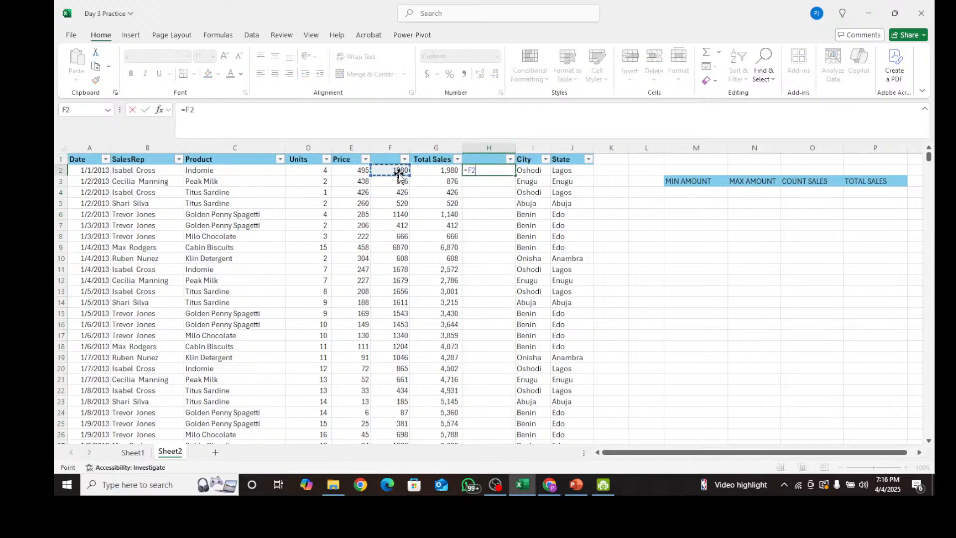
type("-")
left_click(449, 169)
key("Return")
left_click(491, 170)
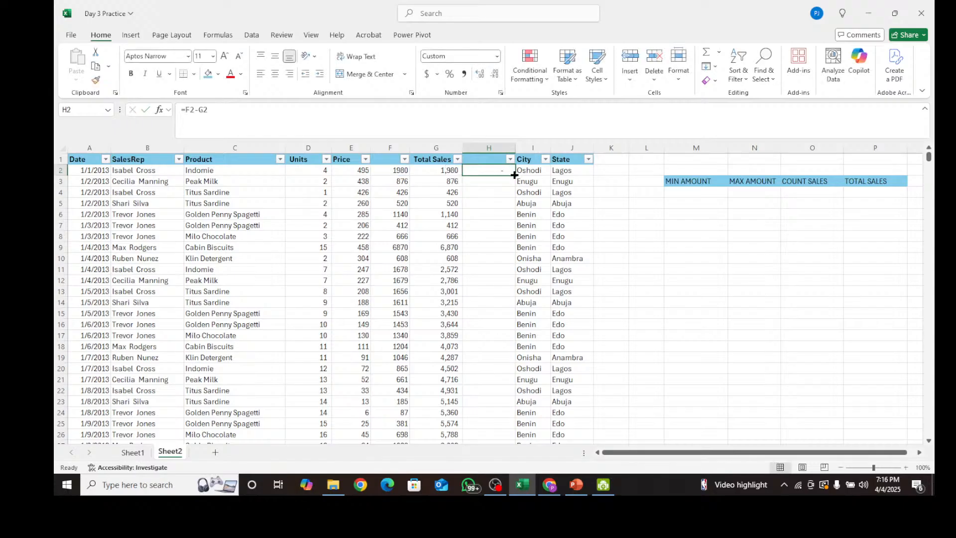
double_click(514, 175)
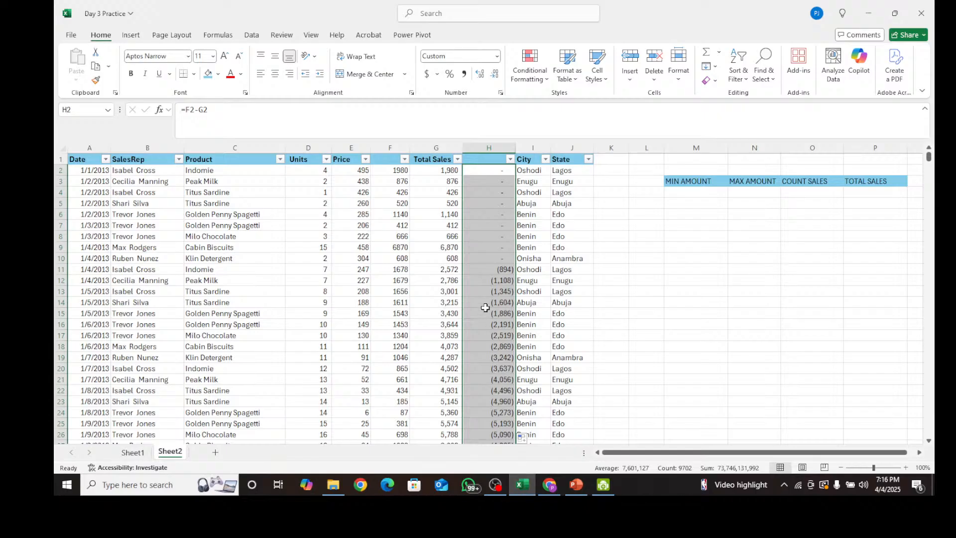
Examine the differences in column H down to about row 106 for rows where the two totals disagree
scroll(482, 257, "down", 11)
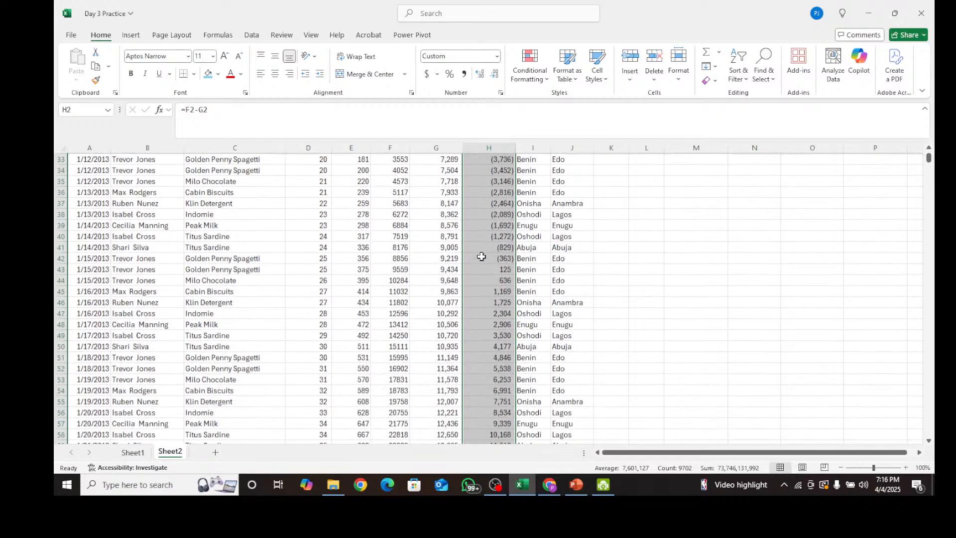
scroll(492, 370, "up", 11)
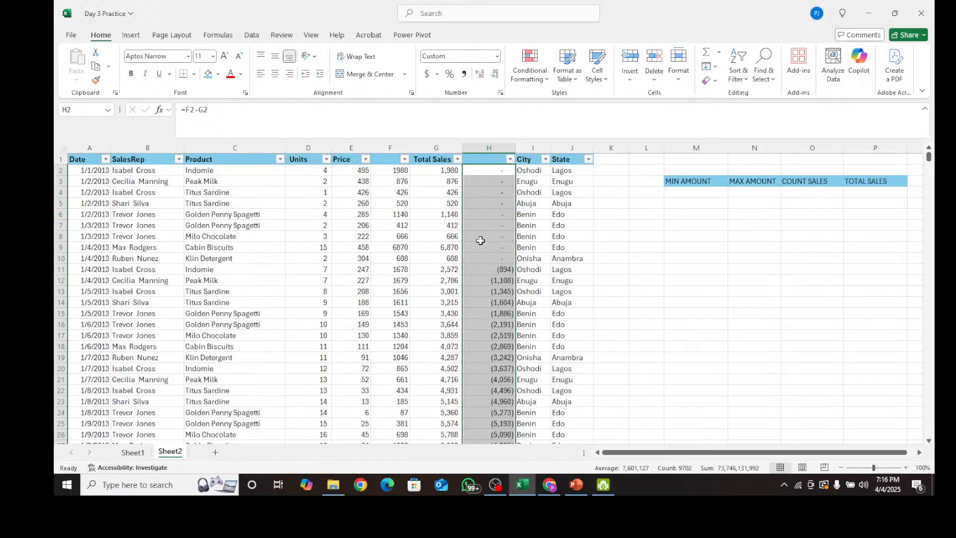
scroll(480, 240, "down", 20)
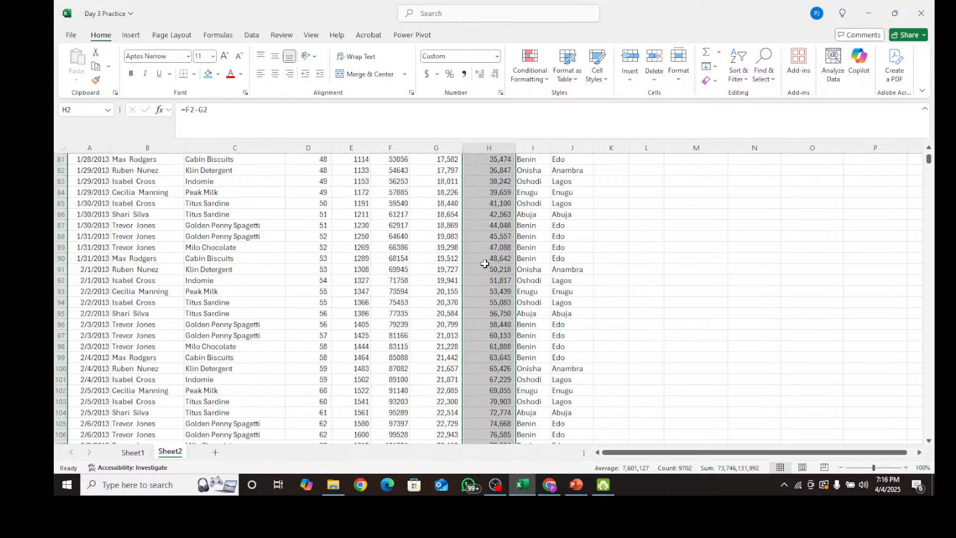
scroll(485, 264, "up", 20)
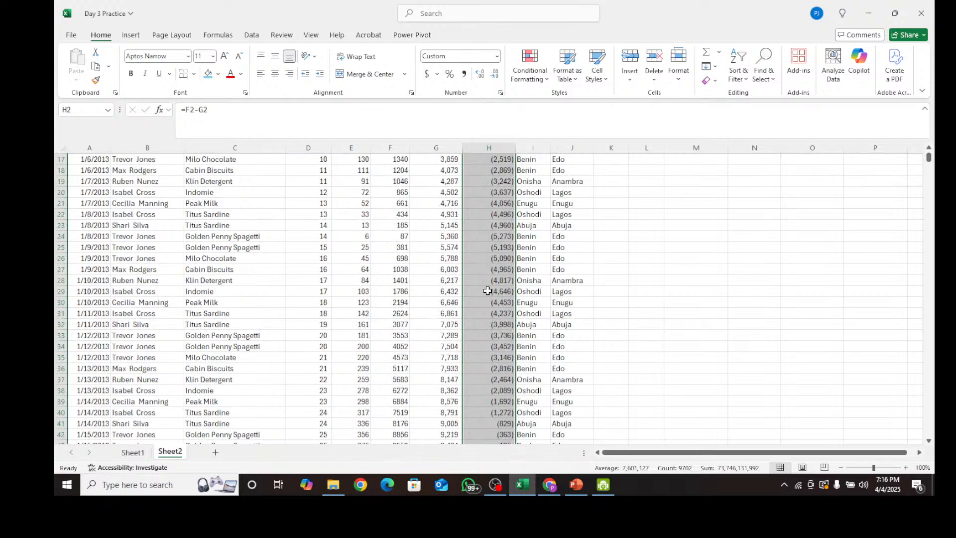
scroll(487, 290, "up", 5)
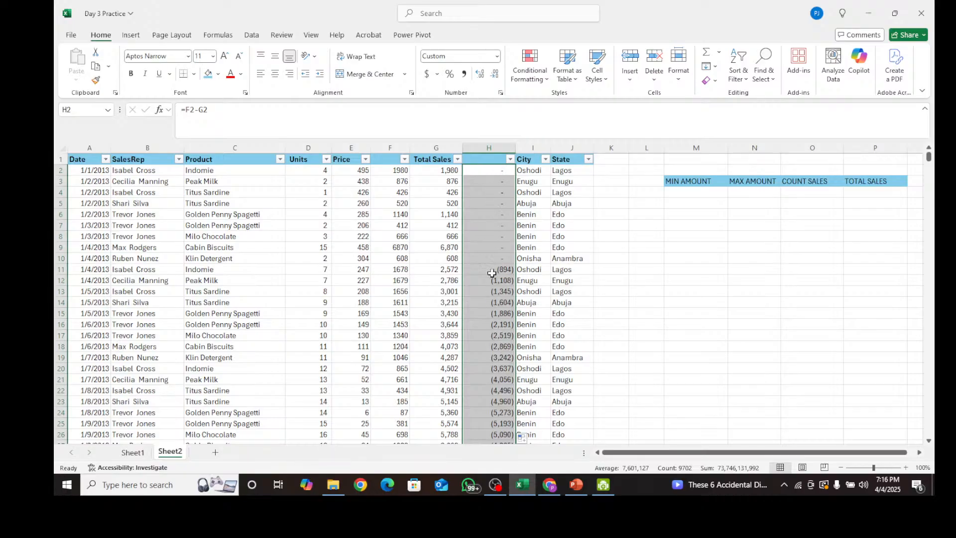
scroll(492, 219, "down", 8)
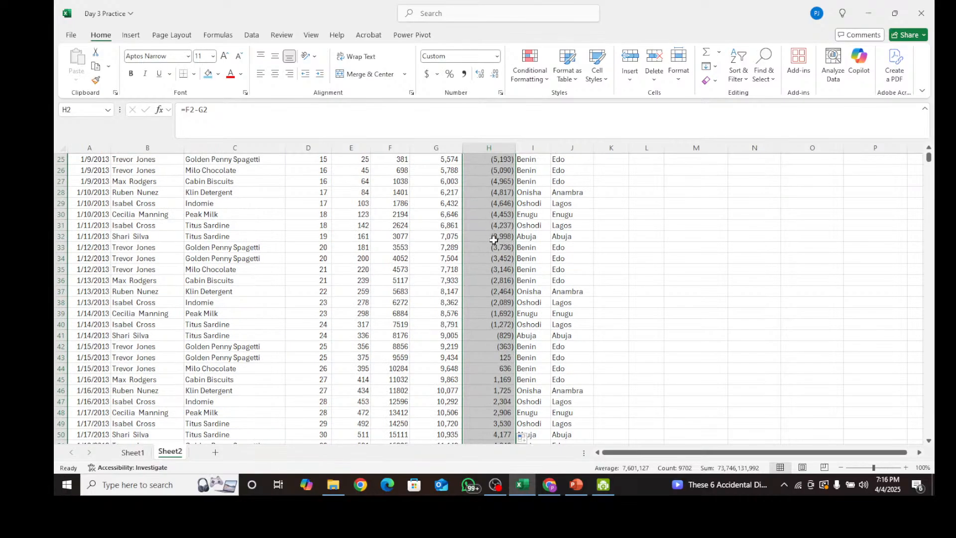
scroll(493, 240, "up", 8)
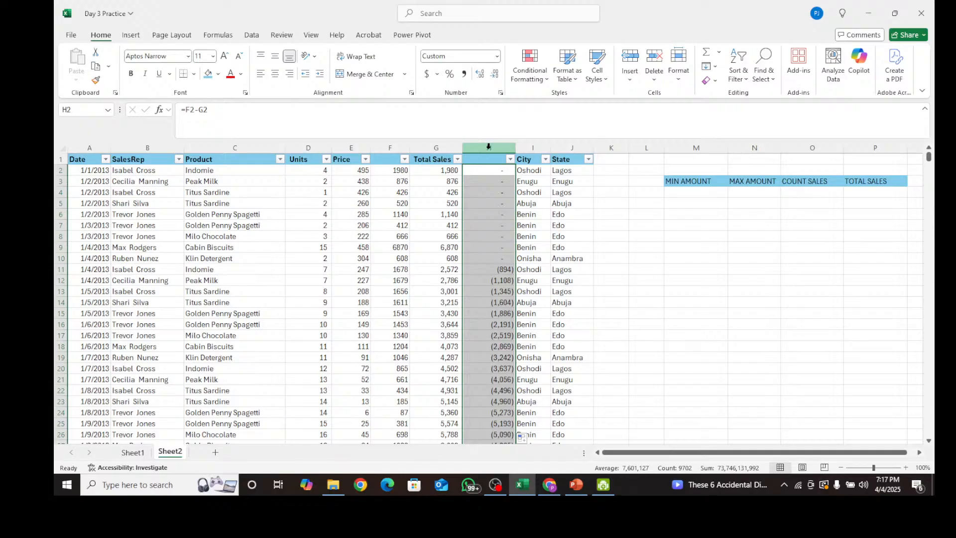
Delete the difference column between Total Sales and City
left_click(488, 147)
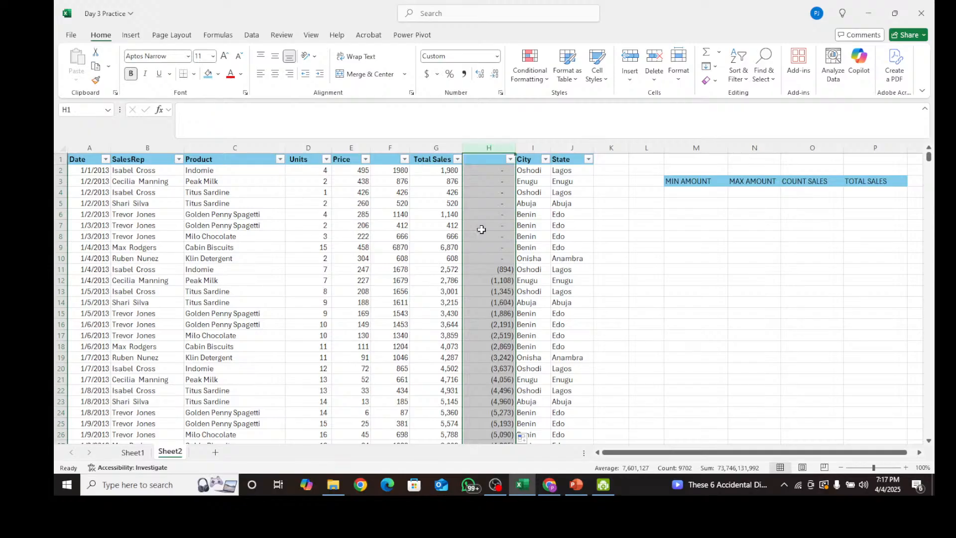
right_click(483, 228)
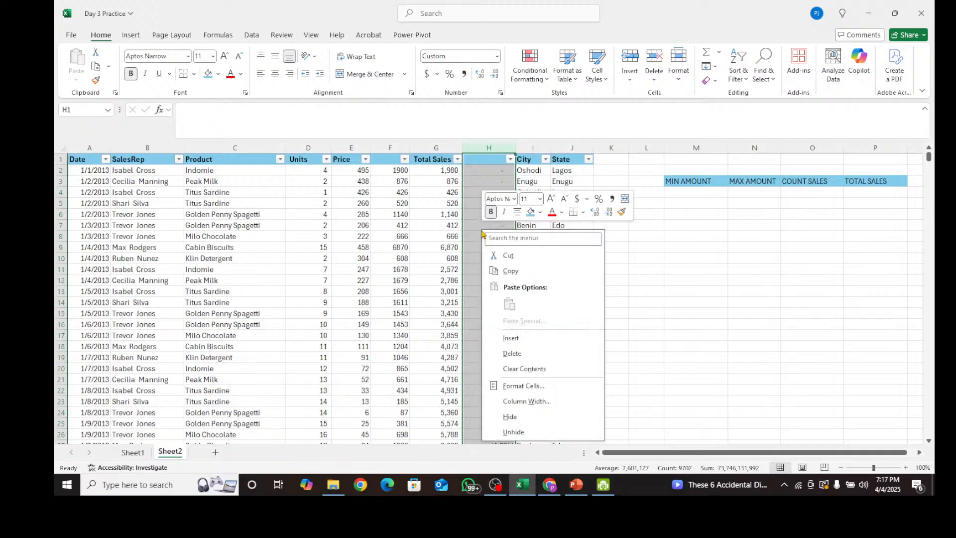
left_click(512, 353)
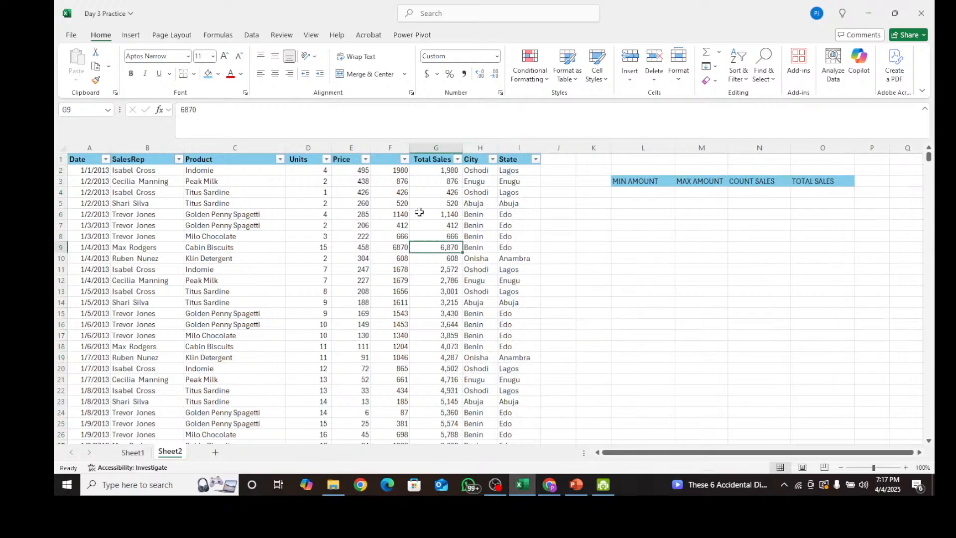
Check the original Total Sales entries and move the Total Sales header from G1 to F1 above the recalculated values
left_click(432, 157)
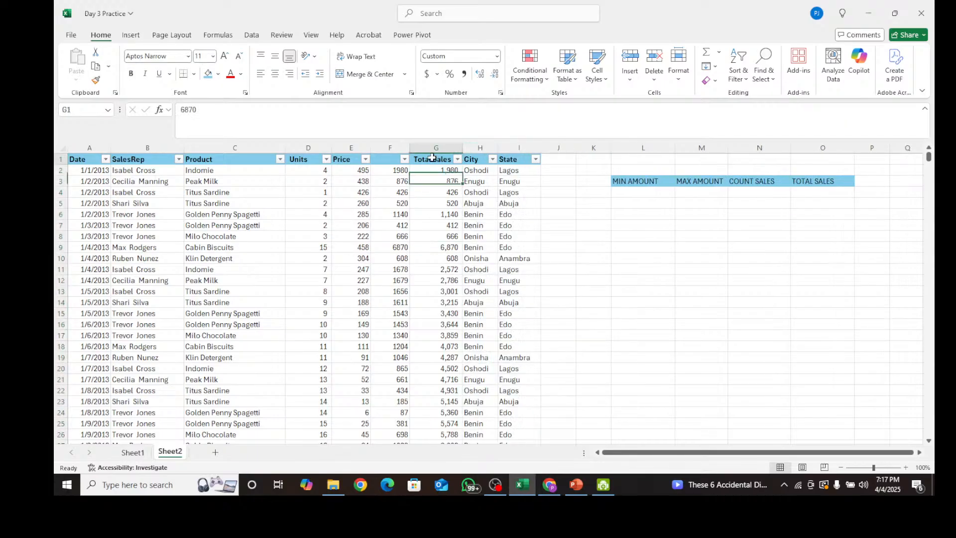
left_click(440, 292)
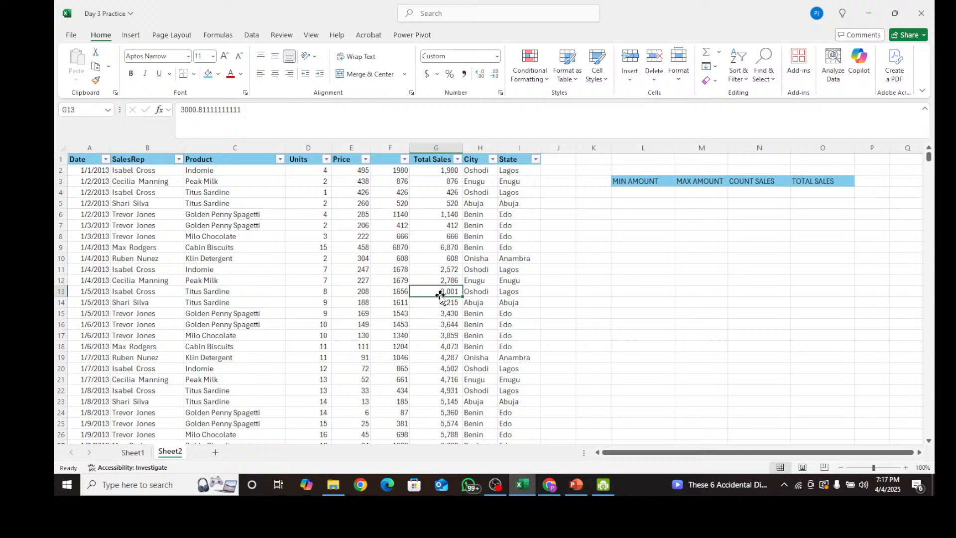
left_click(444, 346)
left_click(433, 158)
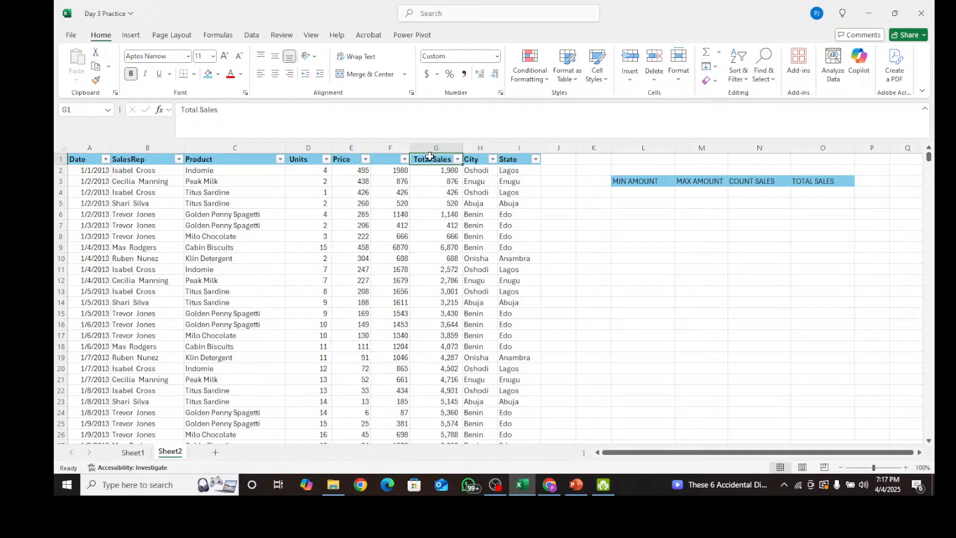
left_click_drag(426, 156, 398, 156)
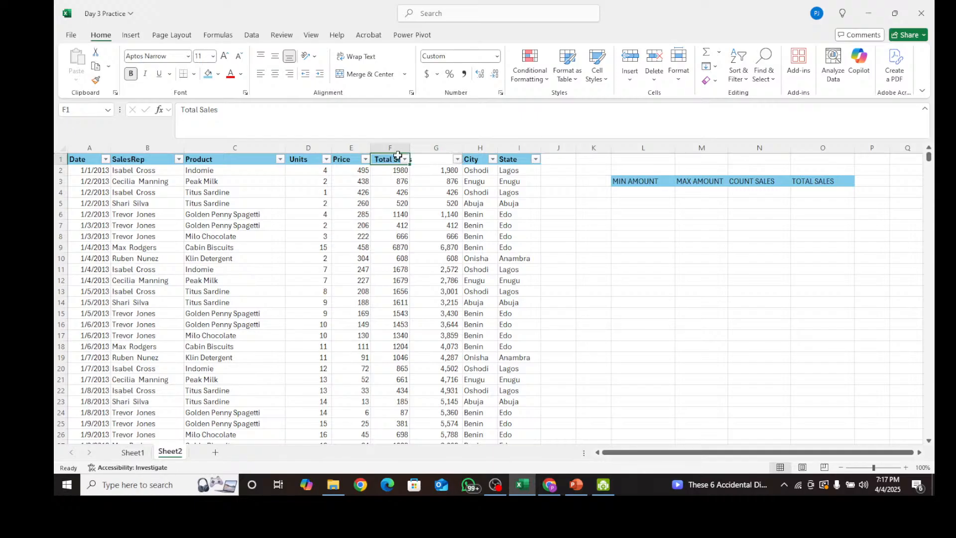
Delete column G, which holds the original sales totals
left_click(429, 147)
right_click(438, 227)
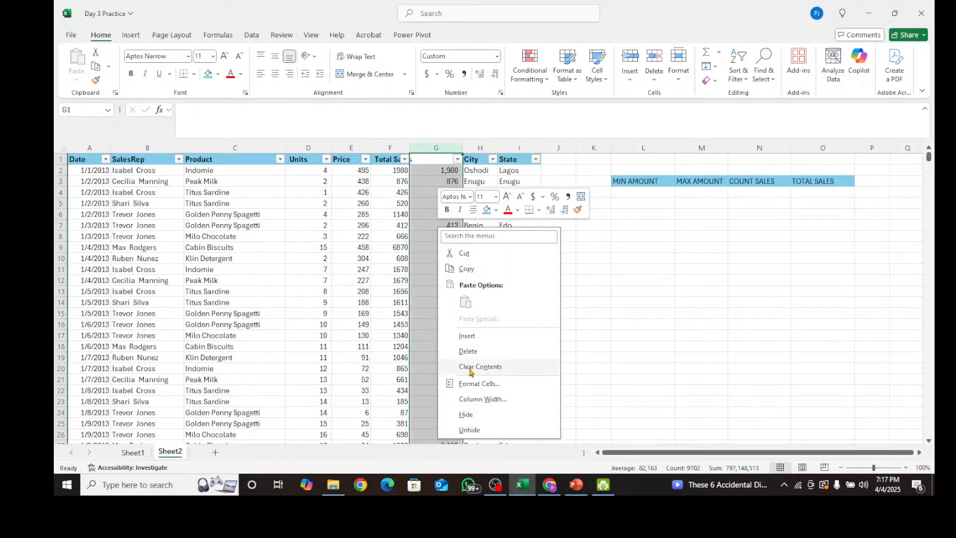
left_click(468, 352)
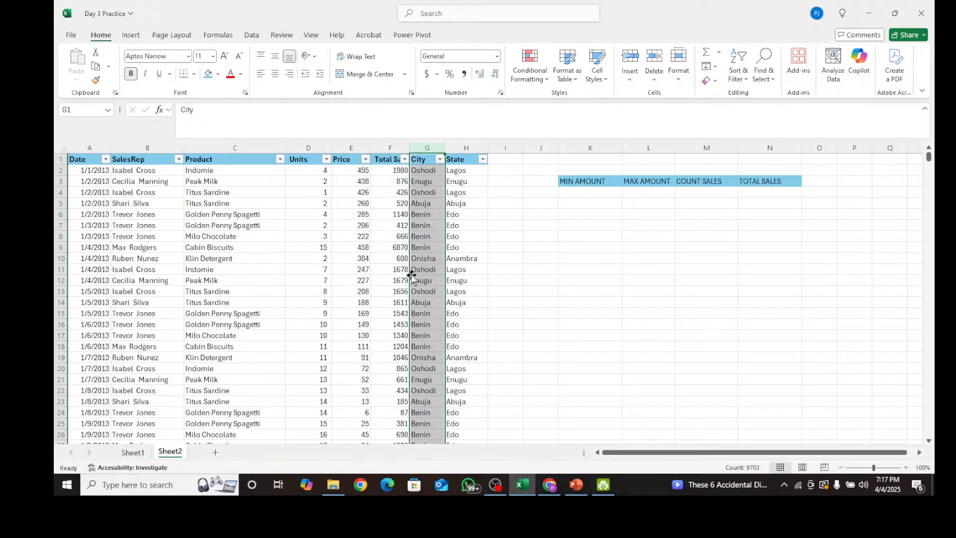
left_click(590, 192)
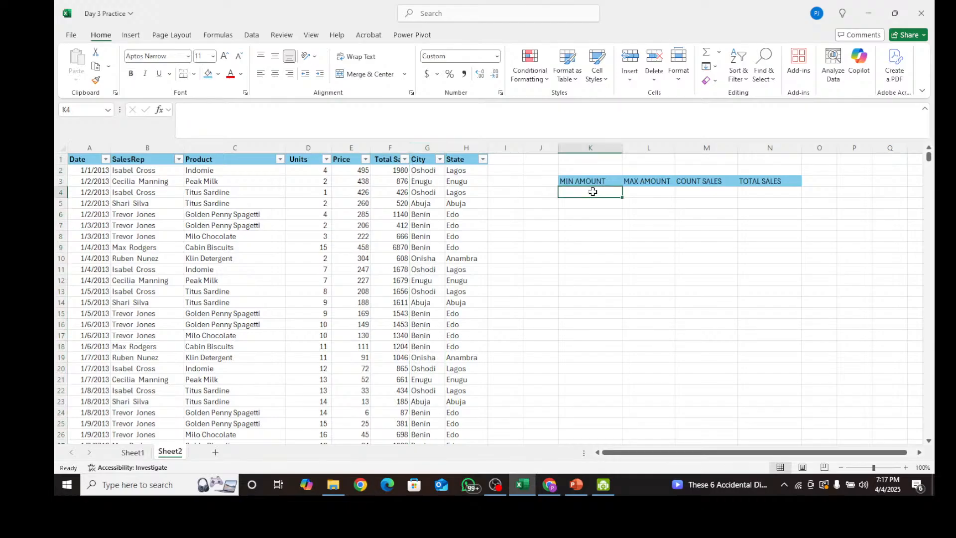
left_click(498, 485)
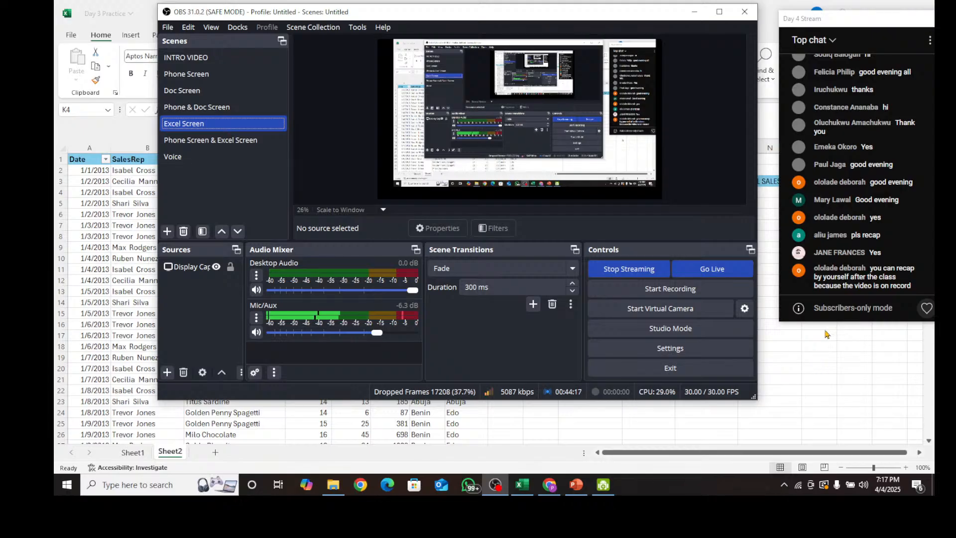
left_click(802, 387)
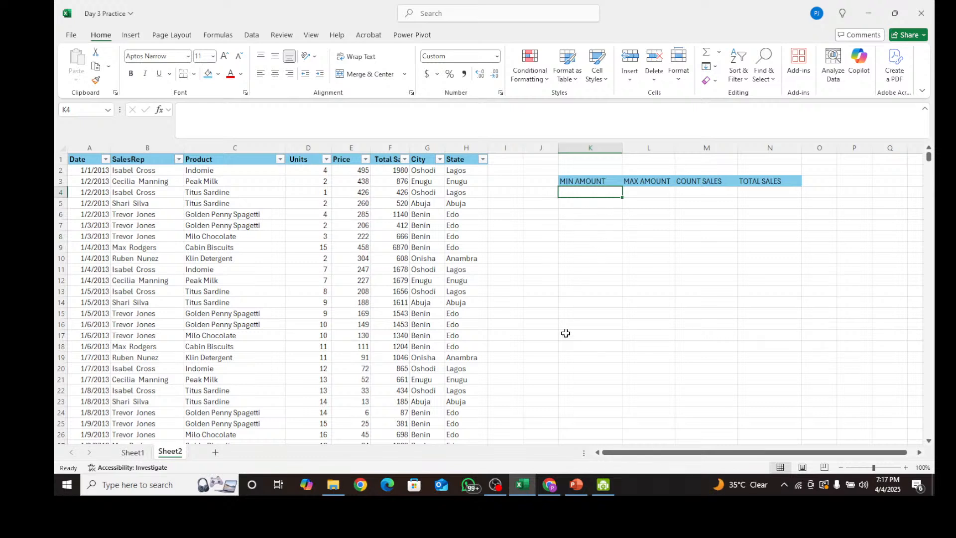
left_click(256, 224)
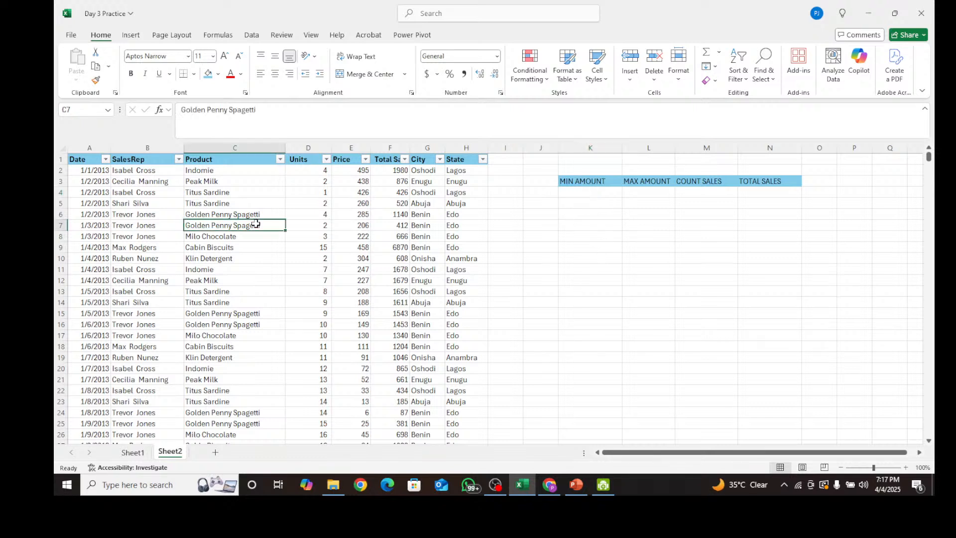
left_click(336, 186)
Try to reference the Total Sales column in K4 with =F$2:F$1048576, accepting the suggested formula correction, and clear the entry
left_click(572, 197)
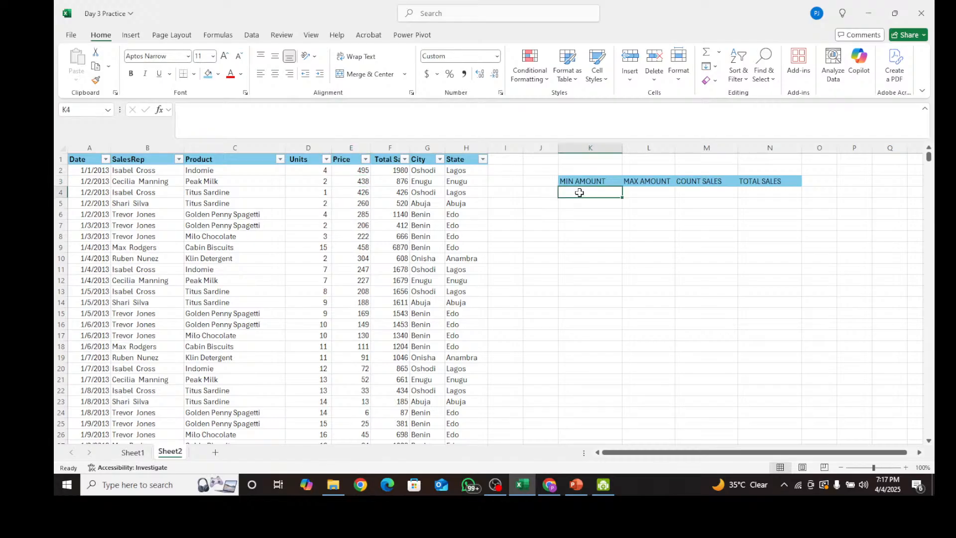
type("=")
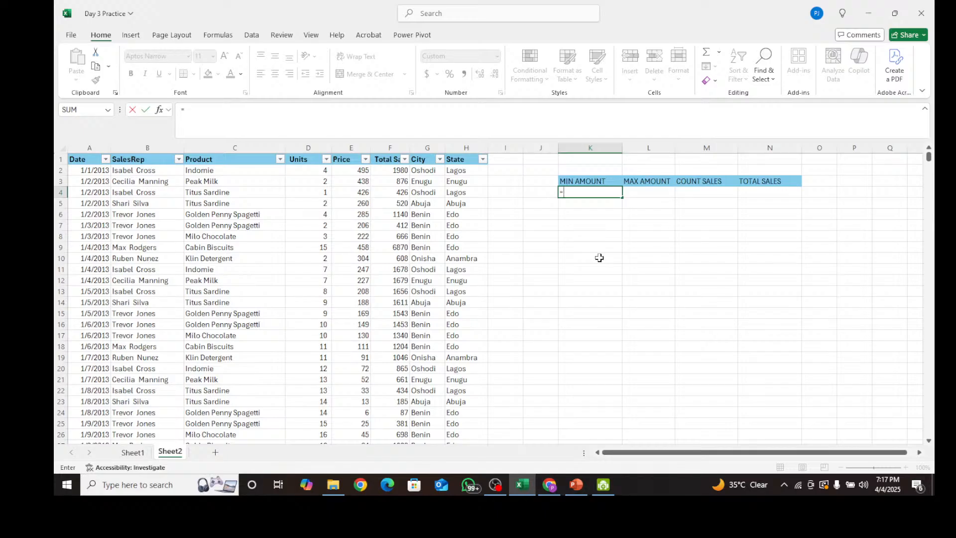
left_click(203, 171)
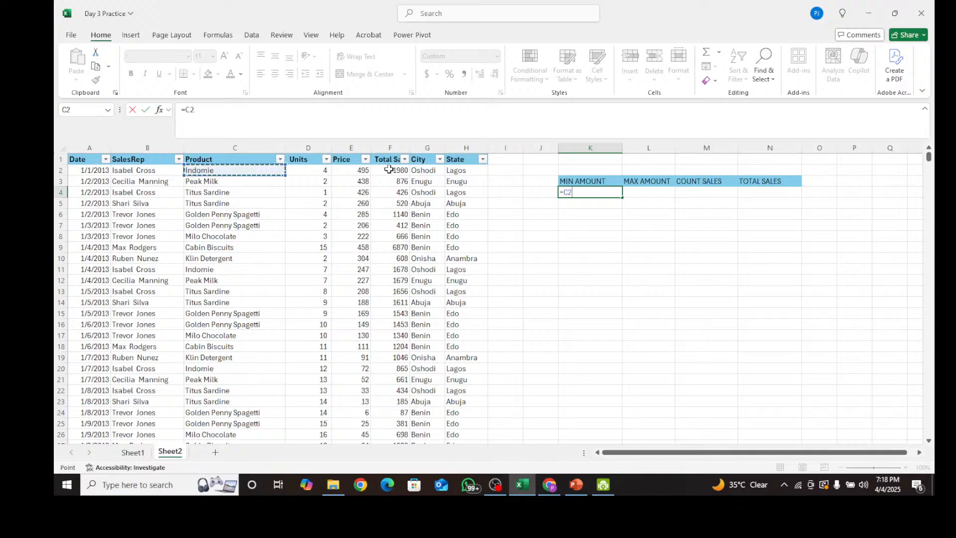
left_click(398, 172)
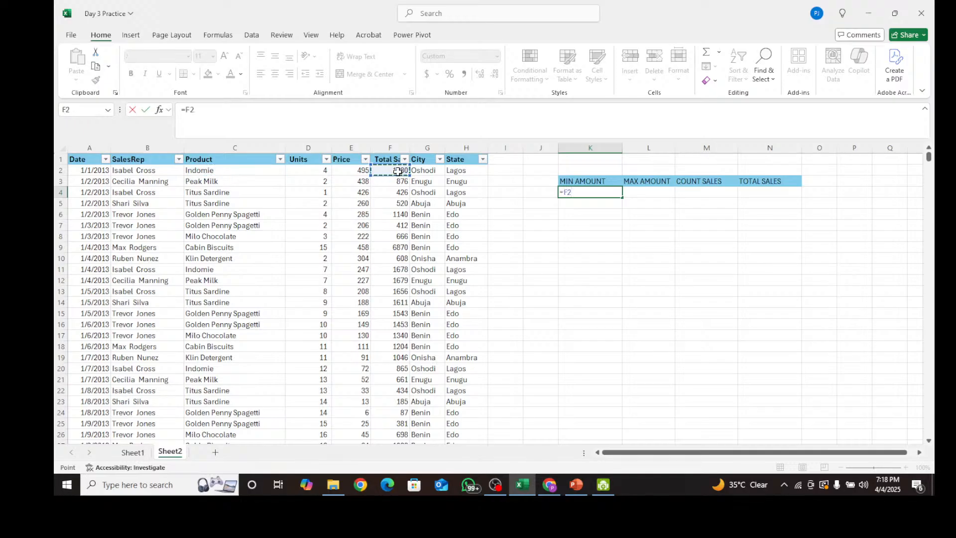
key("ctrl+space")
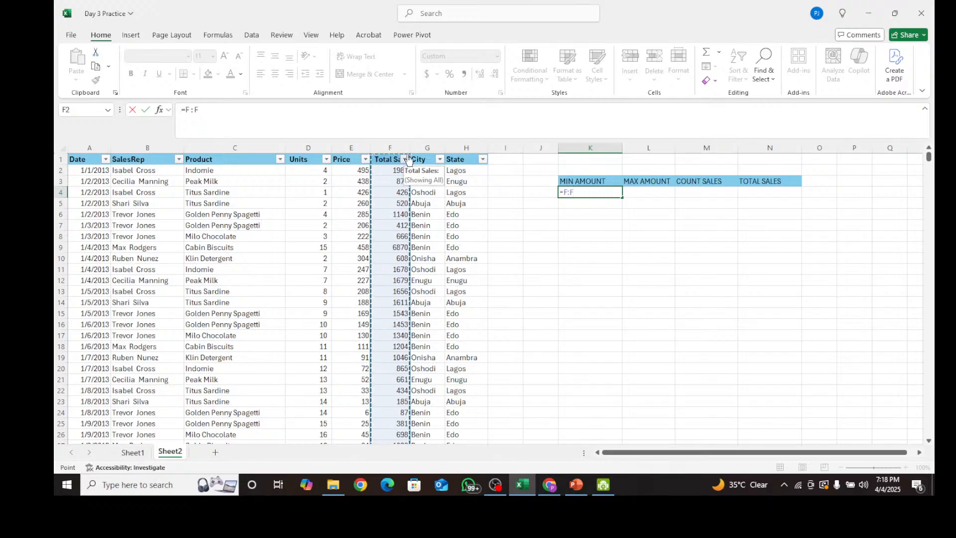
left_click(408, 155)
left_click(410, 158)
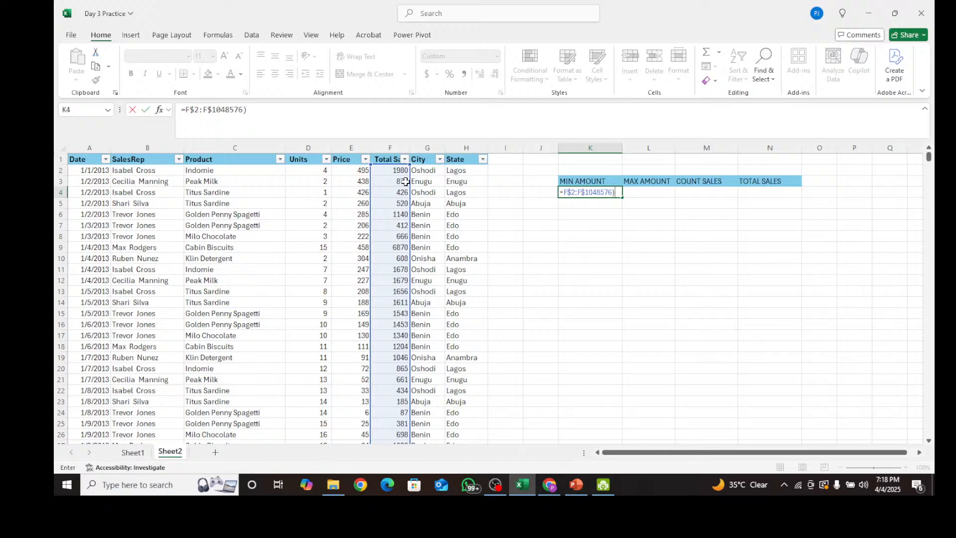
key("Return")
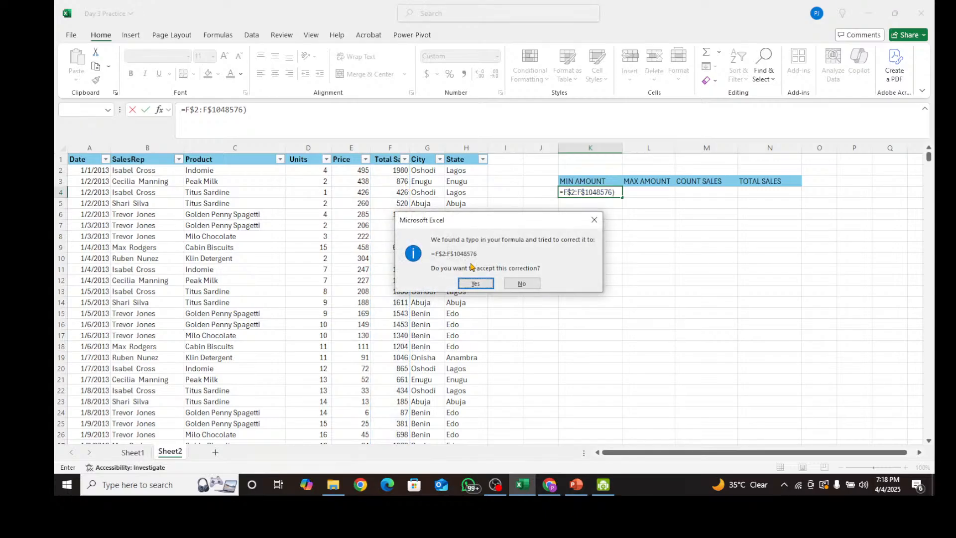
left_click(460, 280)
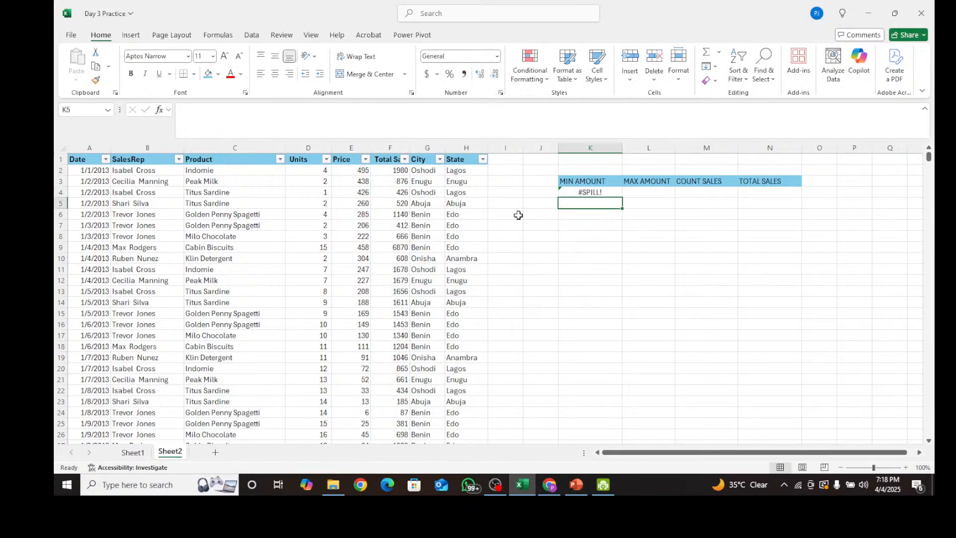
left_click(612, 192)
key("BackSpace")
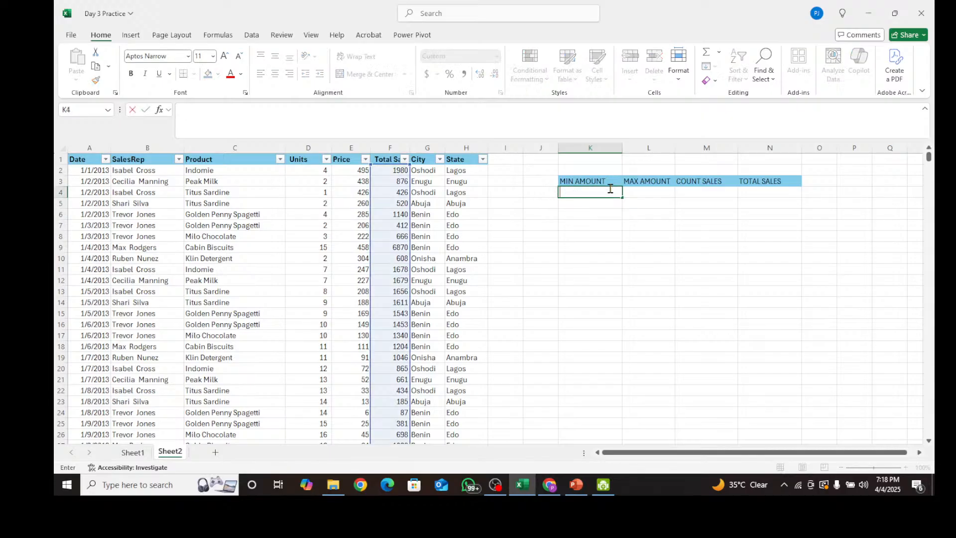
Calculate the minimum amount in K4 with =MIN(F$2:F$1048576) over the Total Sales column
type("=")
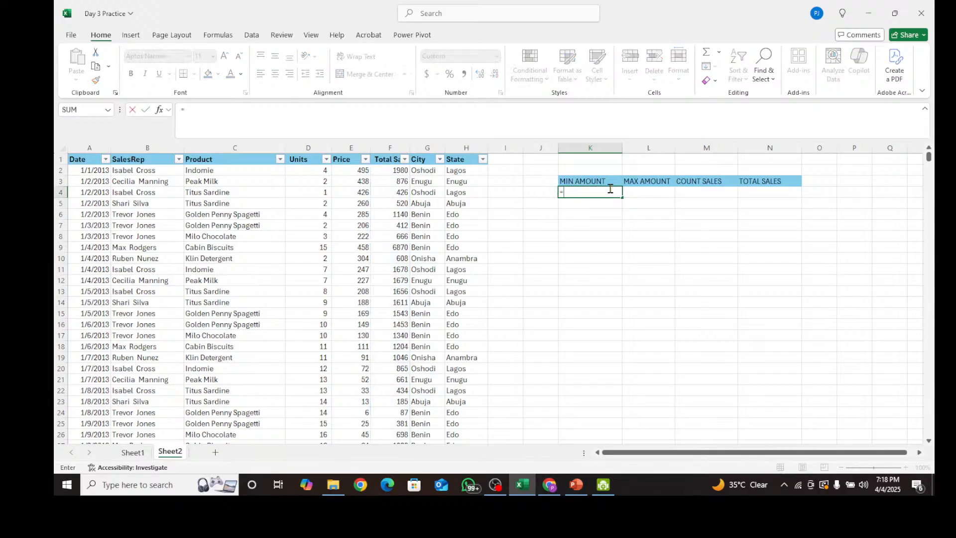
type("MIN")
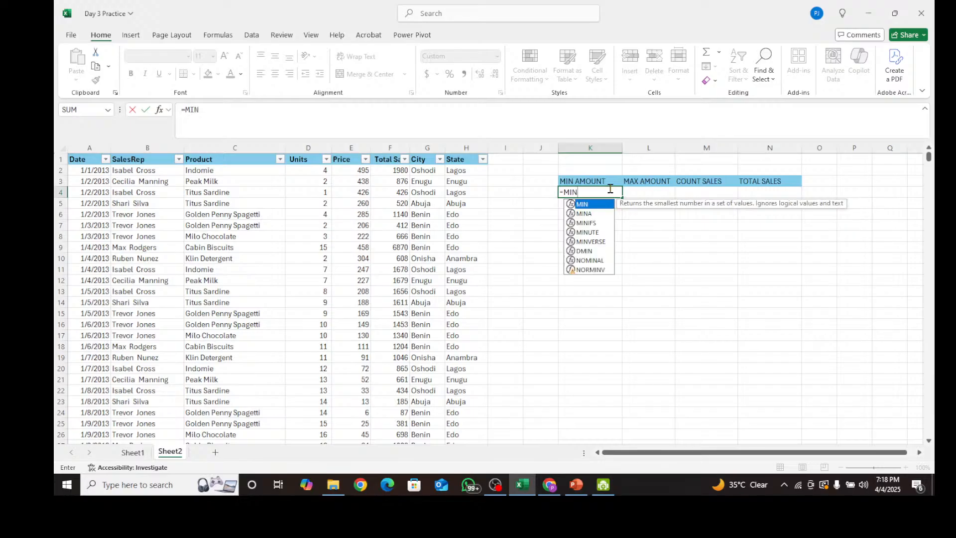
double_click(605, 205)
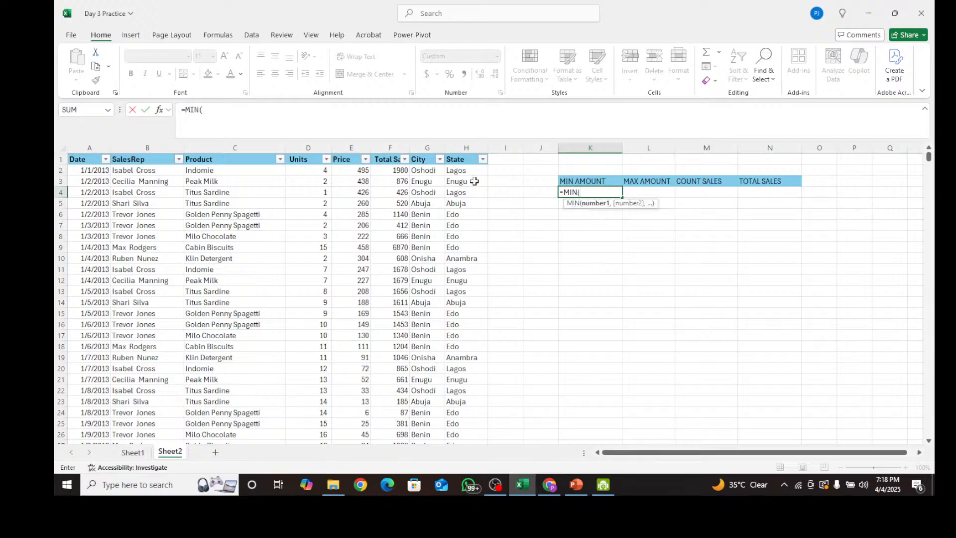
left_click(393, 169)
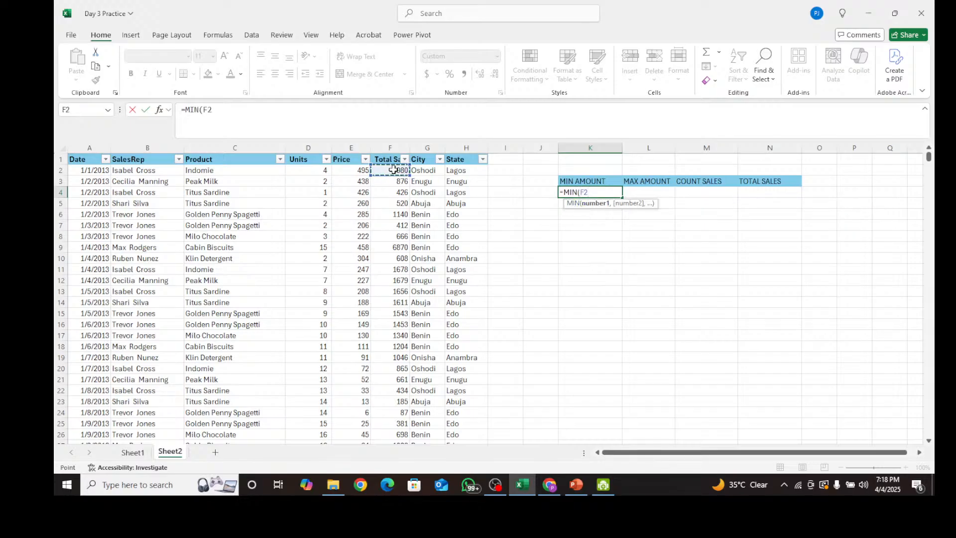
left_click(390, 147)
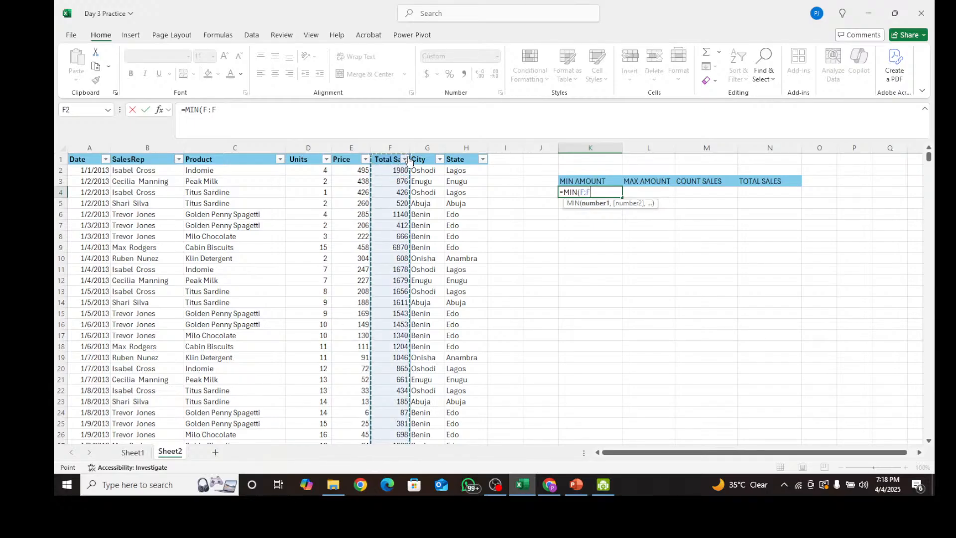
left_click_drag(410, 157, 411, 163)
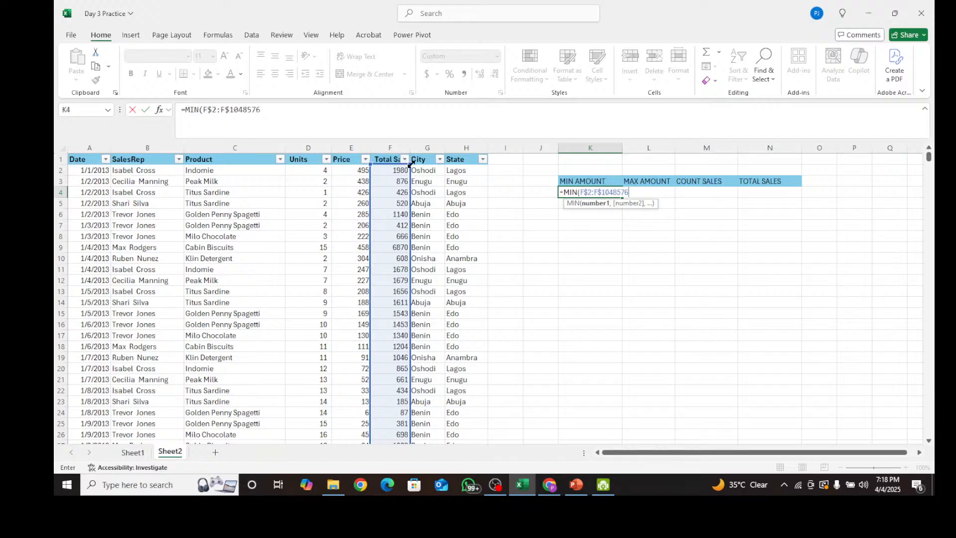
type(")")
key("Return")
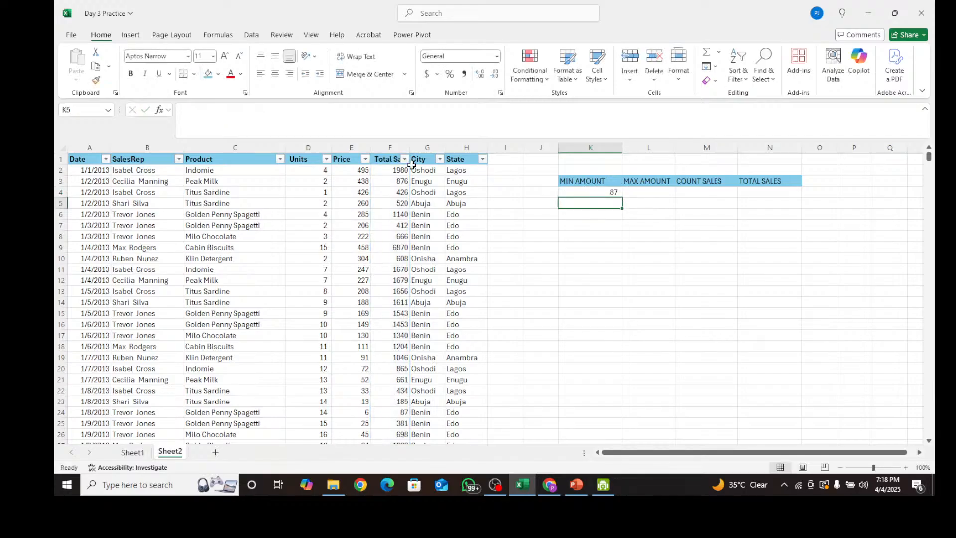
left_click(603, 185)
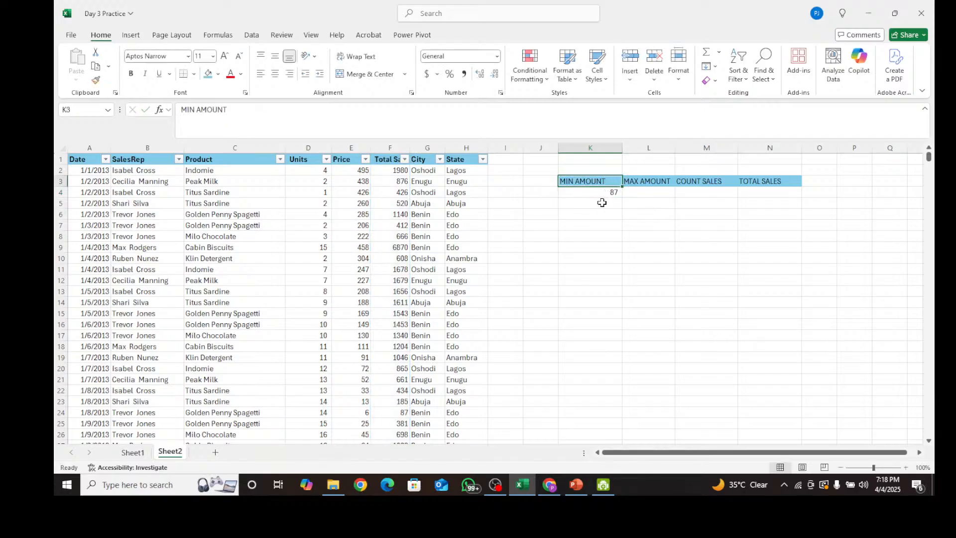
left_click(606, 192)
Try to calculate the maximum of the Total Sales column in L4 with a MAX formula, entering =MAX(F1)
left_click(673, 211)
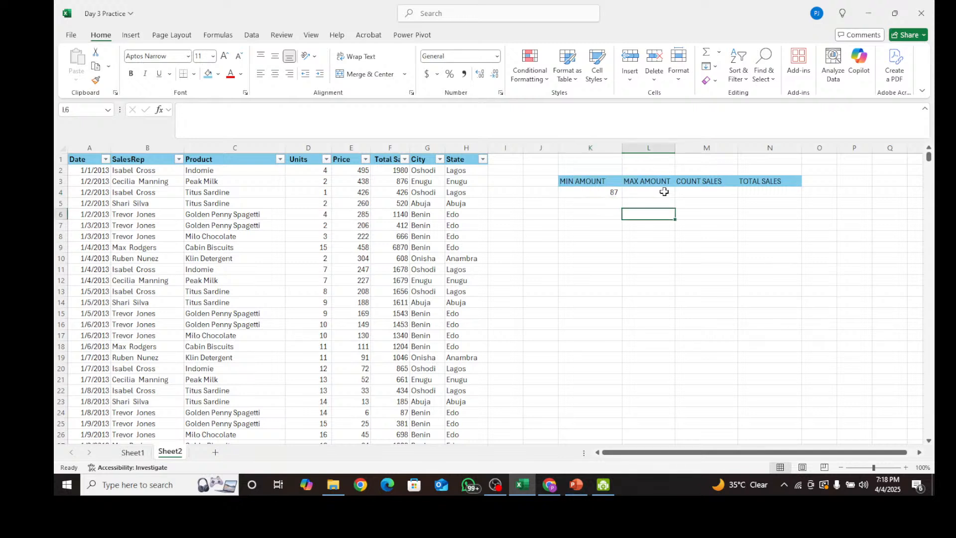
left_click(664, 192)
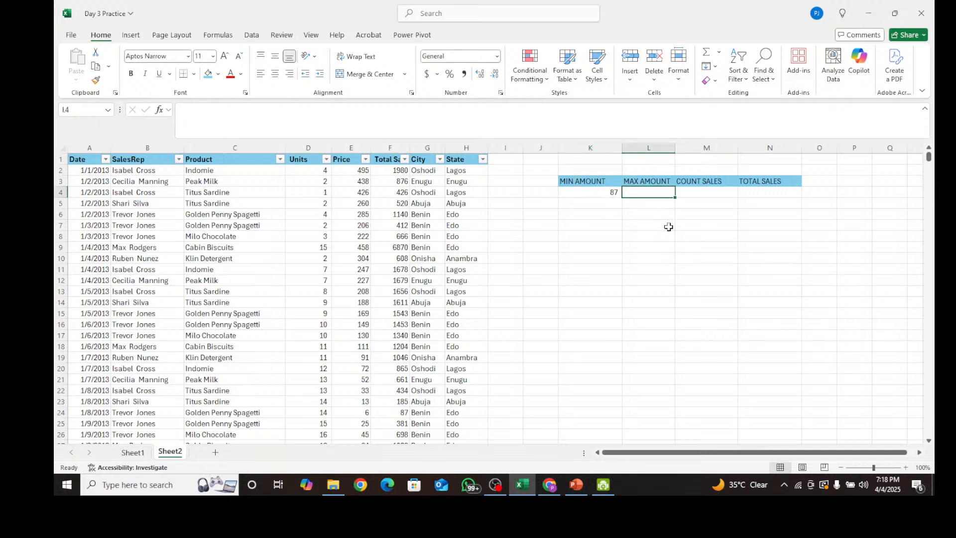
type("=MAX")
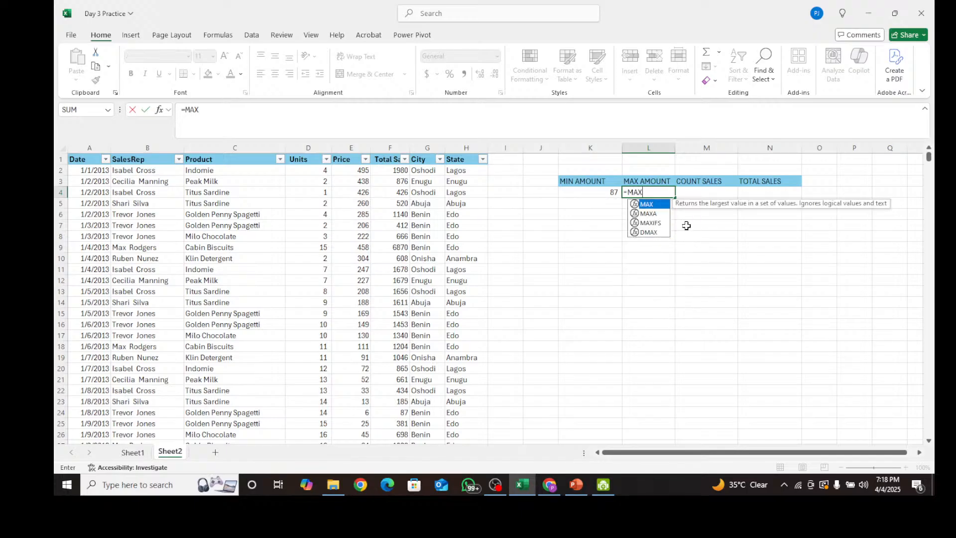
double_click(654, 205)
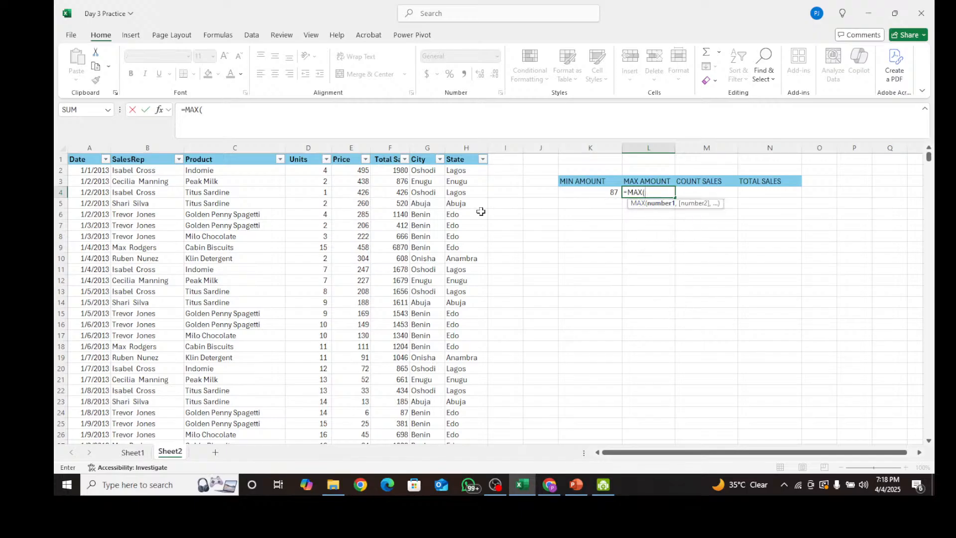
left_click(394, 170)
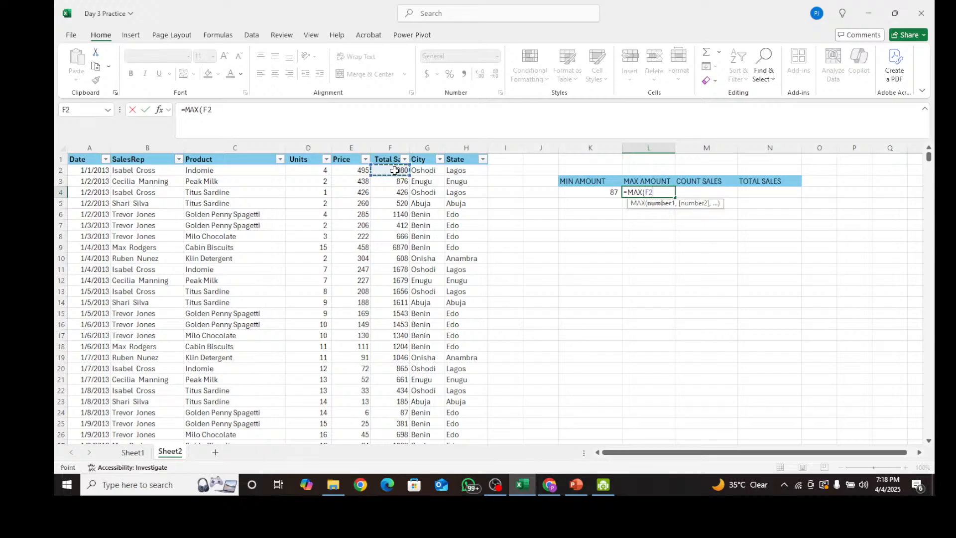
left_click(401, 149)
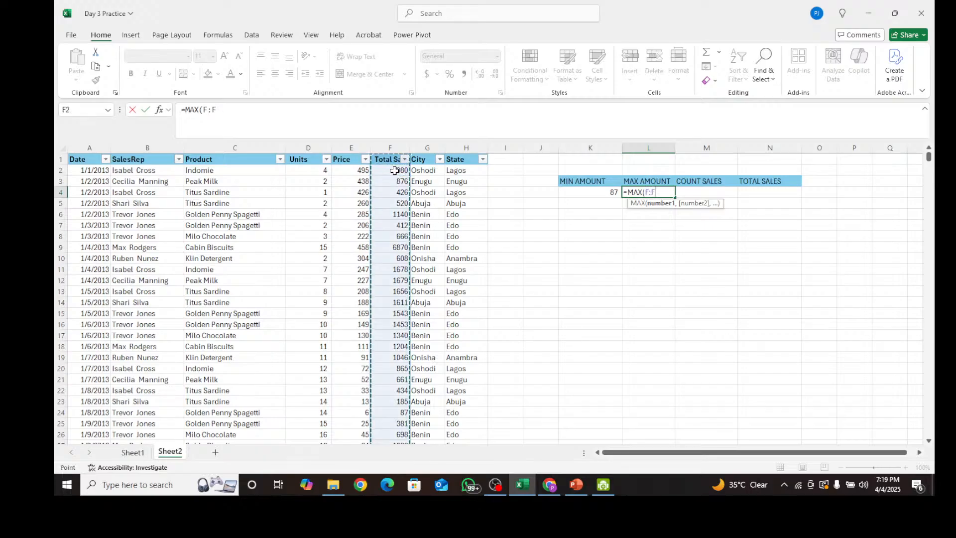
left_click(411, 151)
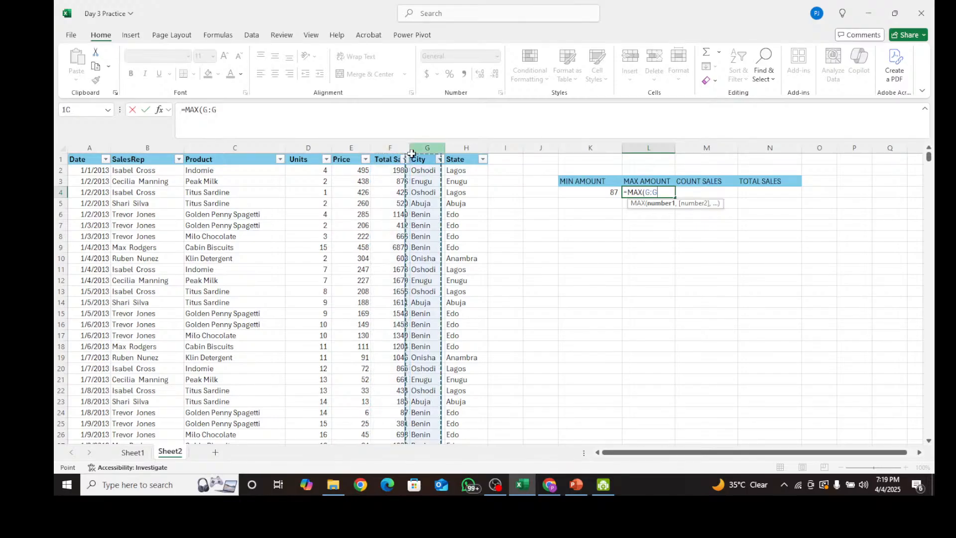
left_click(386, 156)
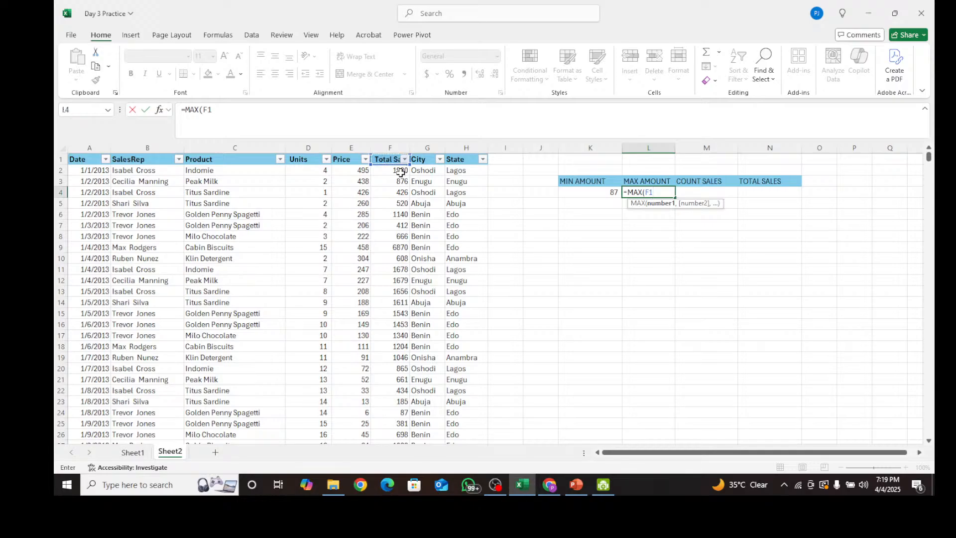
left_click(401, 172)
left_click(646, 191)
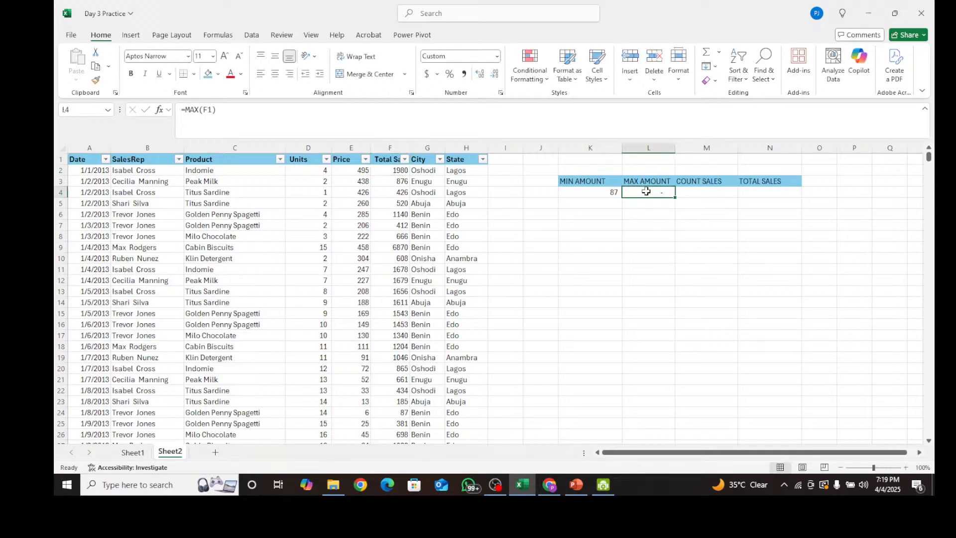
Try to reference the Total Sales column in L4 with =F$2:F$1048576), reject the suggested correction and erase everything after the equals sign
type("=")
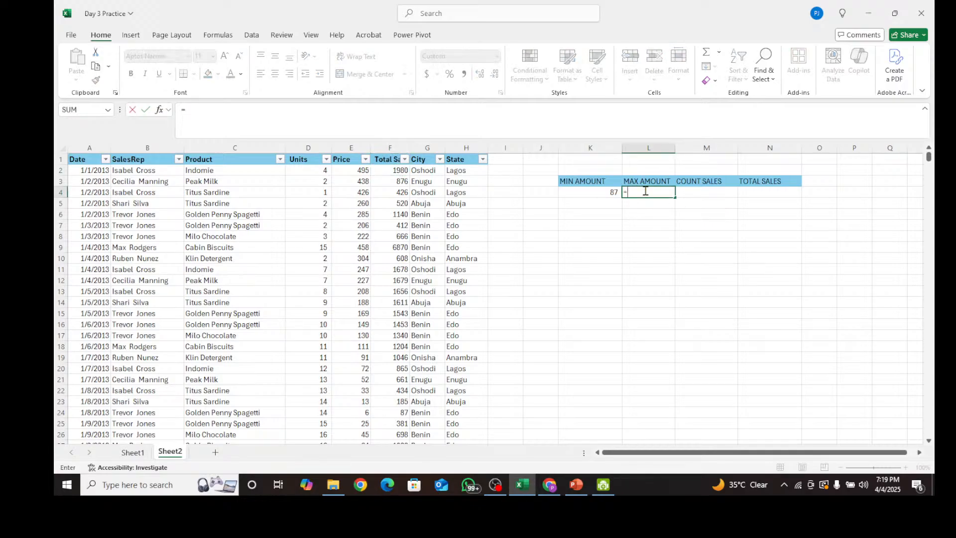
left_click(397, 170)
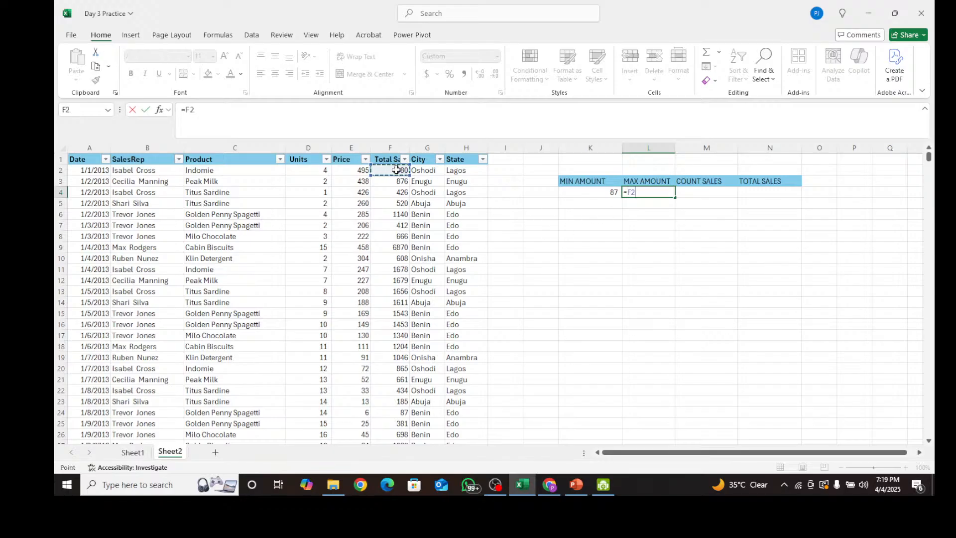
left_click(404, 149)
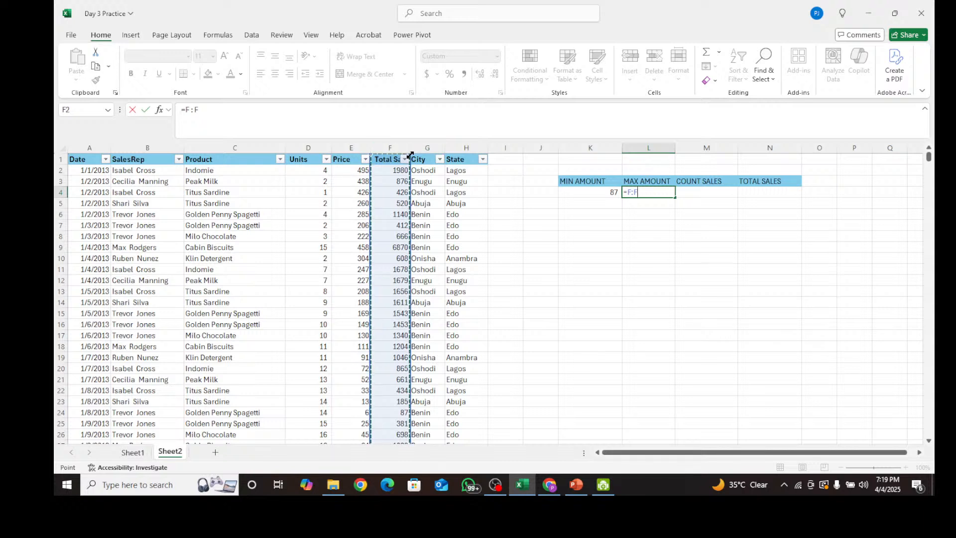
left_click_drag(410, 156, 410, 163)
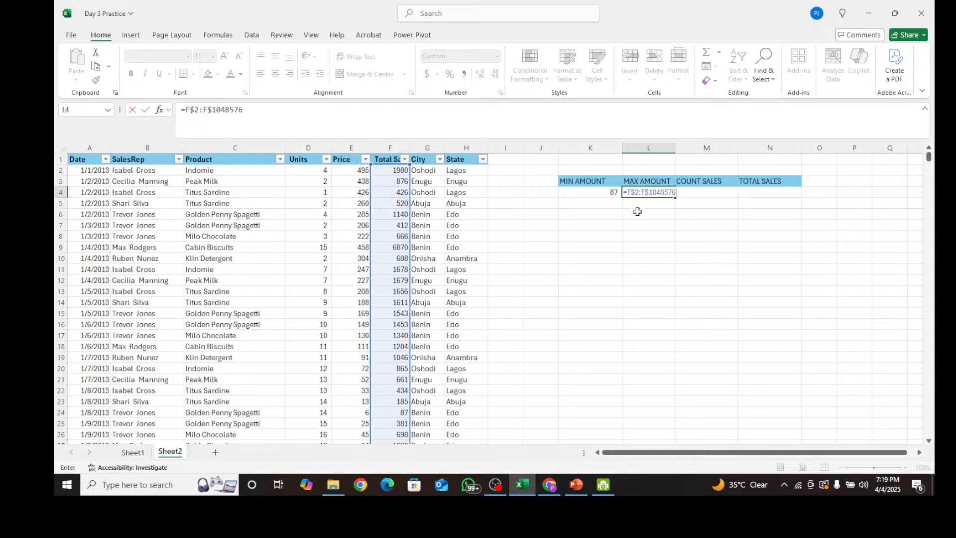
type(")")
key("Return")
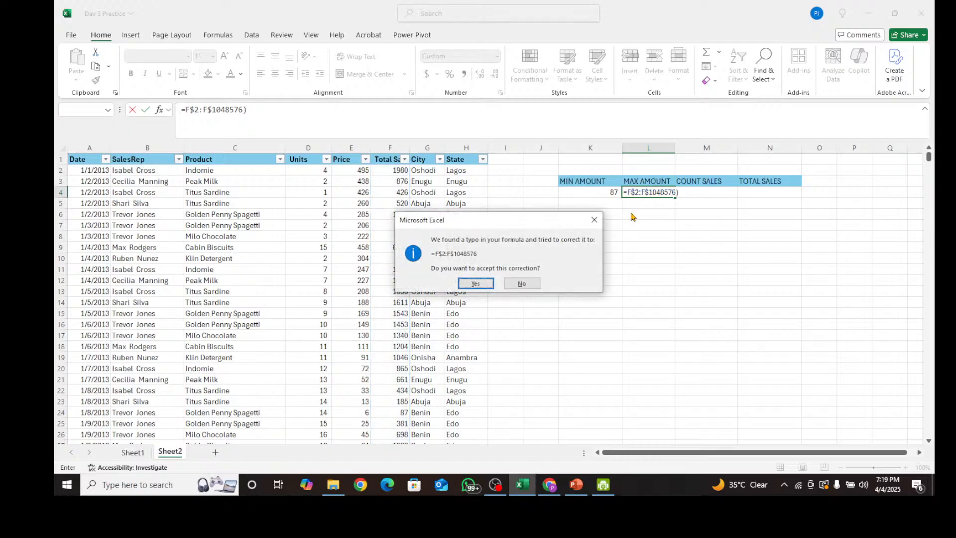
left_click(595, 218)
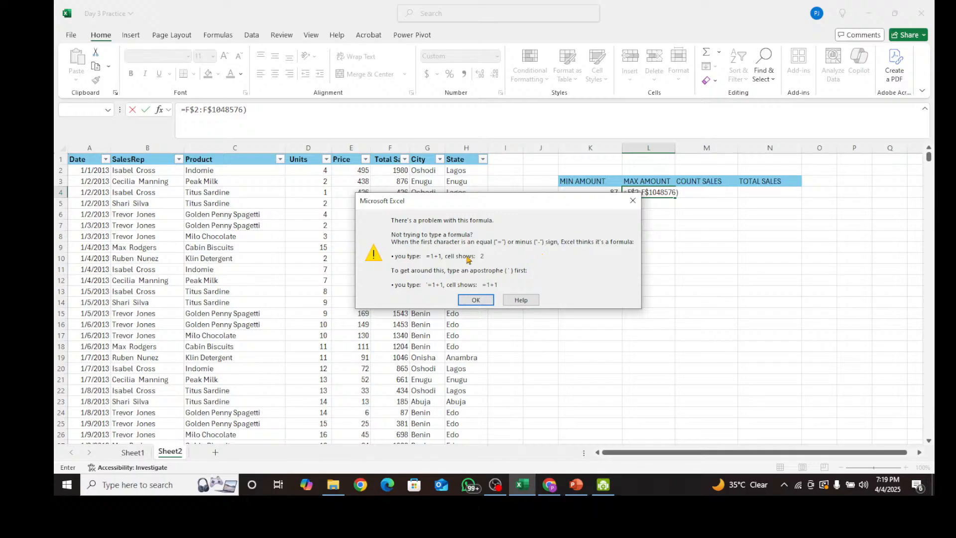
left_click(632, 205)
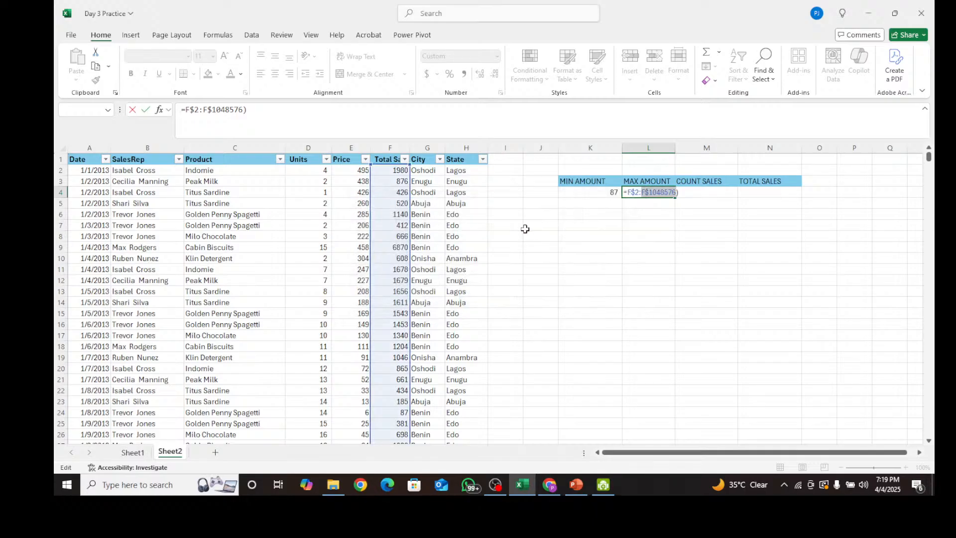
key("BackSpace")
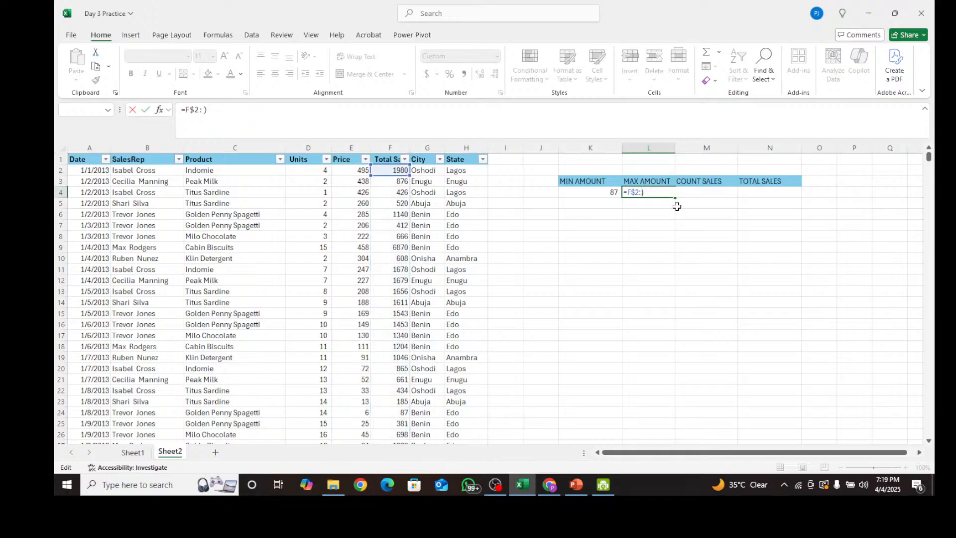
key("BackSpace")
key("BackSpace")
key("Right")
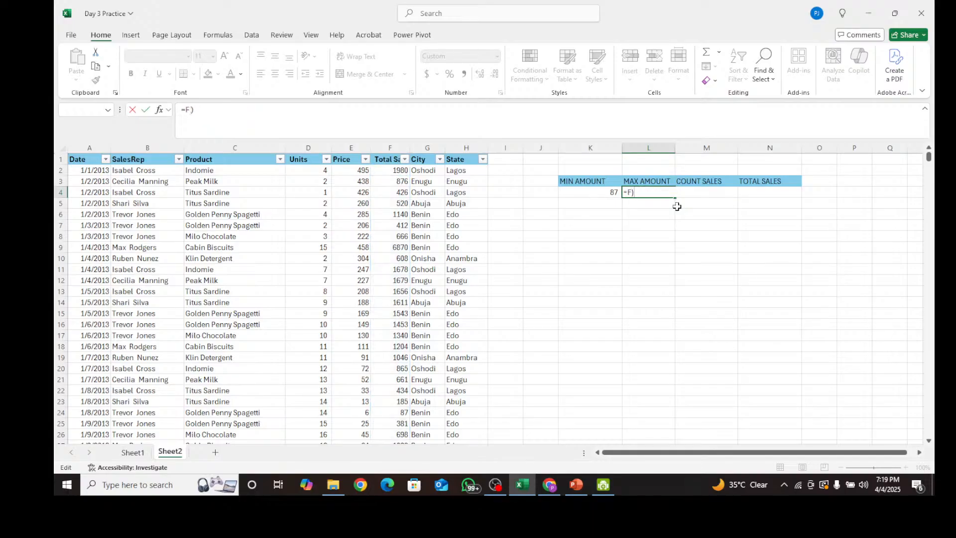
key("BackSpace")
key("BackSpace")
Calculate the maximum amount in L4 with =MAX(F$2:F$1048576) over the Total Sales column
type("MAX")
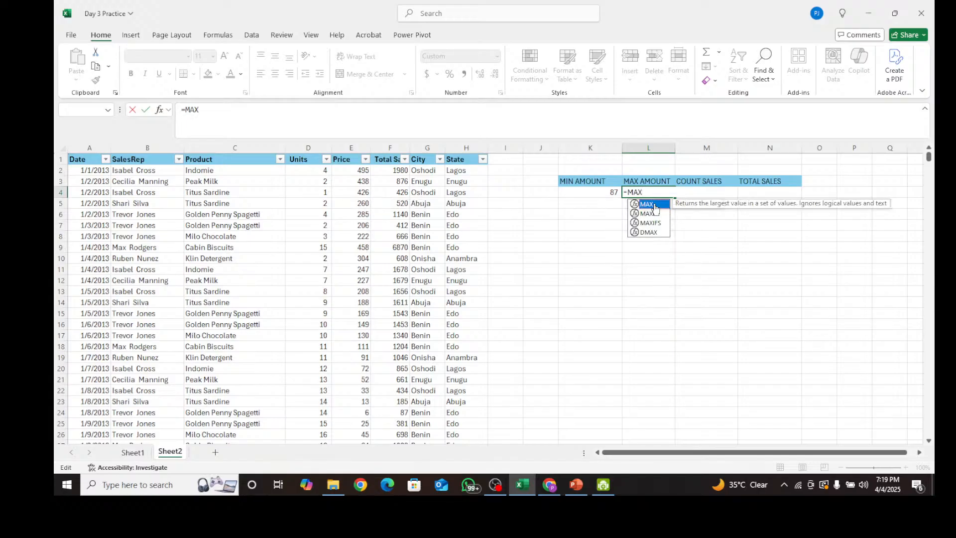
double_click(655, 208)
left_click(398, 167)
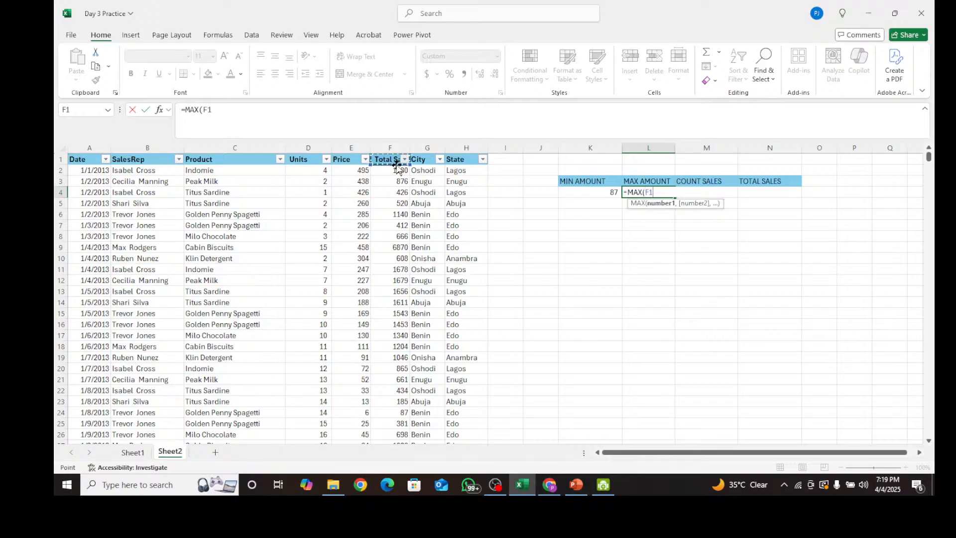
left_click(408, 148)
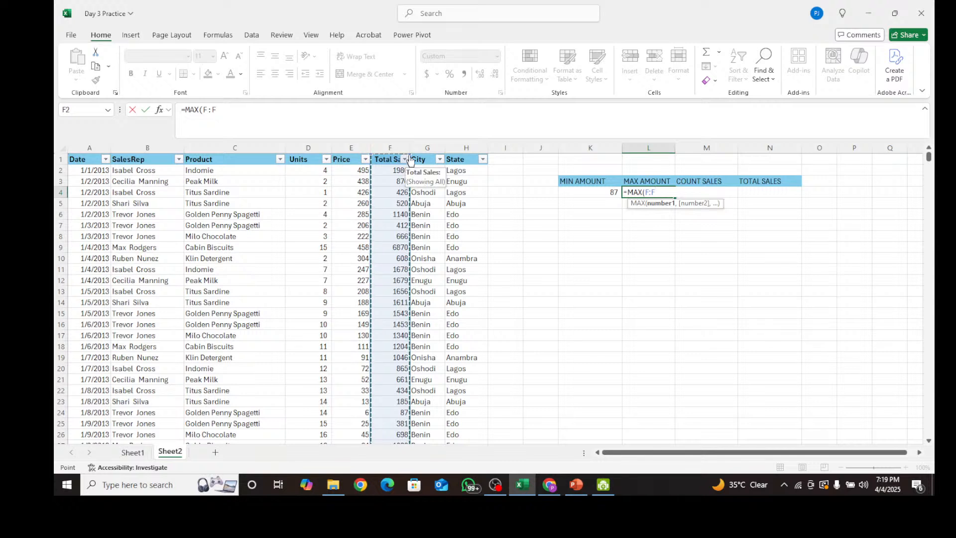
left_click_drag(410, 153, 409, 166)
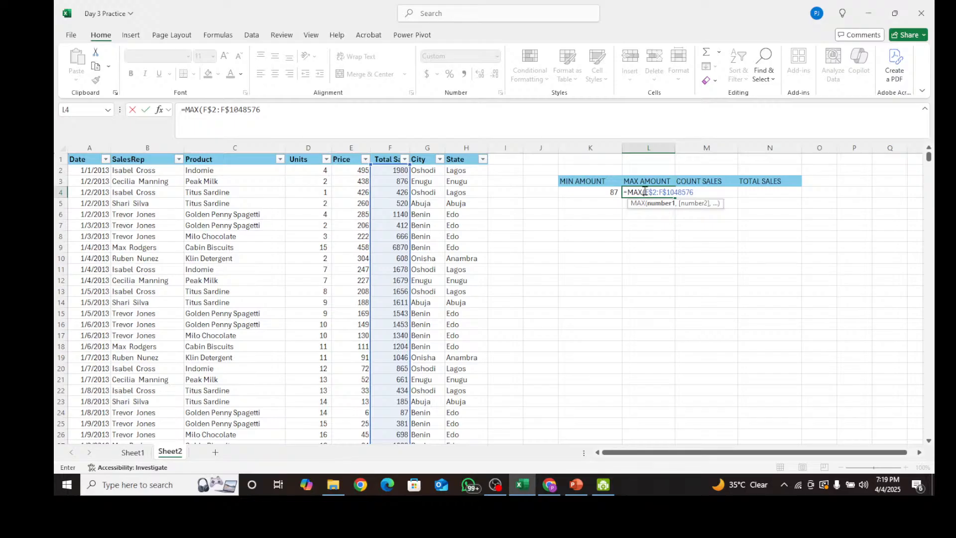
key("ctrl+Return")
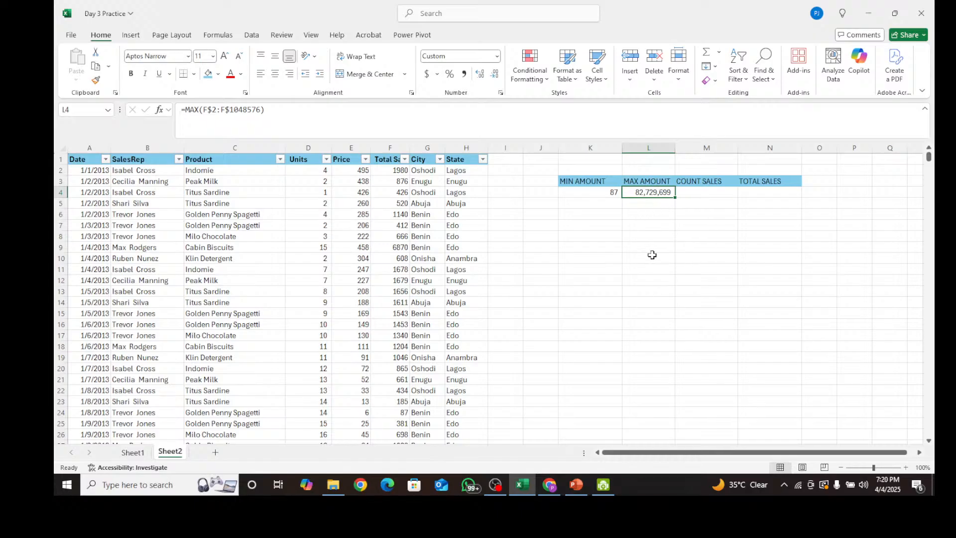
Calculate the sales count in M4 with =COUNT(F$2:F$1048576) over the Total Sales column
left_click(698, 187)
left_click(720, 195)
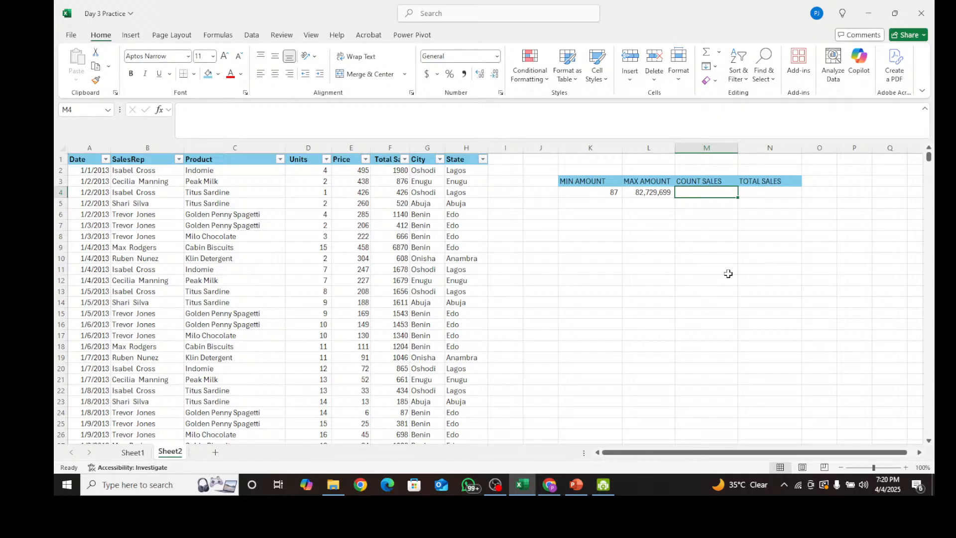
type("=")
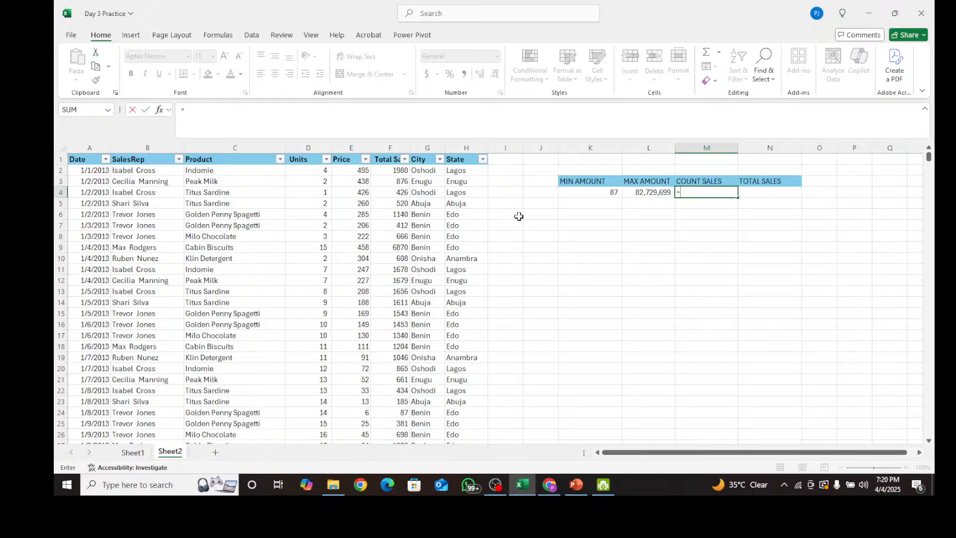
type("COUN")
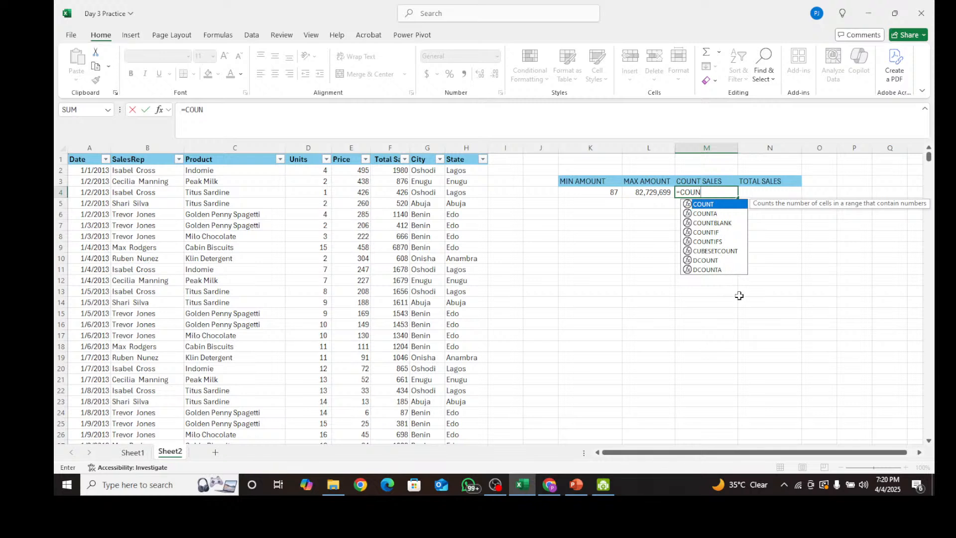
double_click(717, 205)
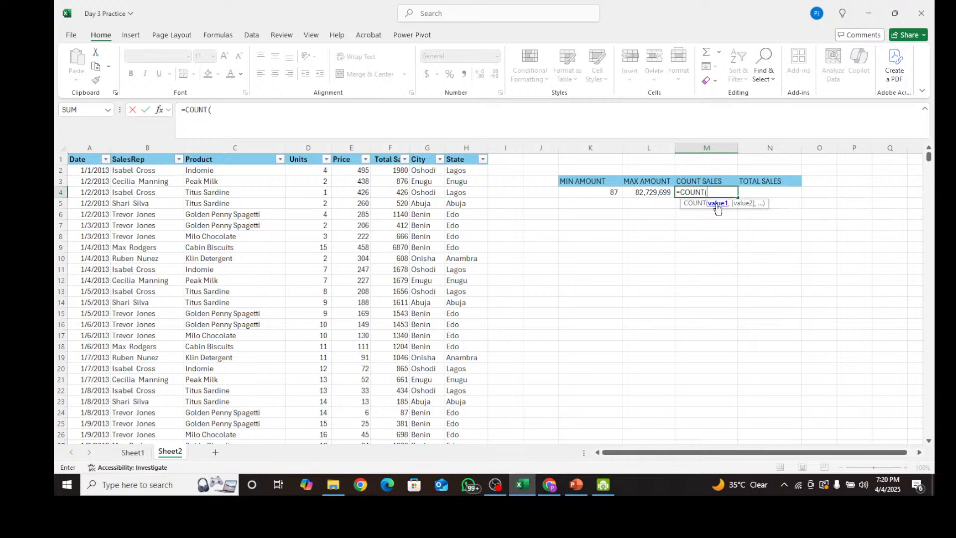
left_click(396, 170)
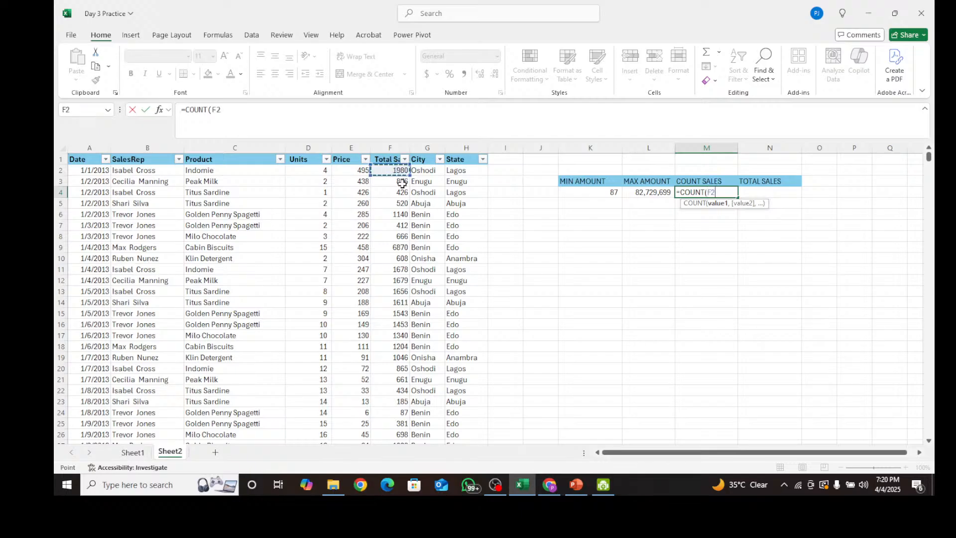
key("ctrl+space")
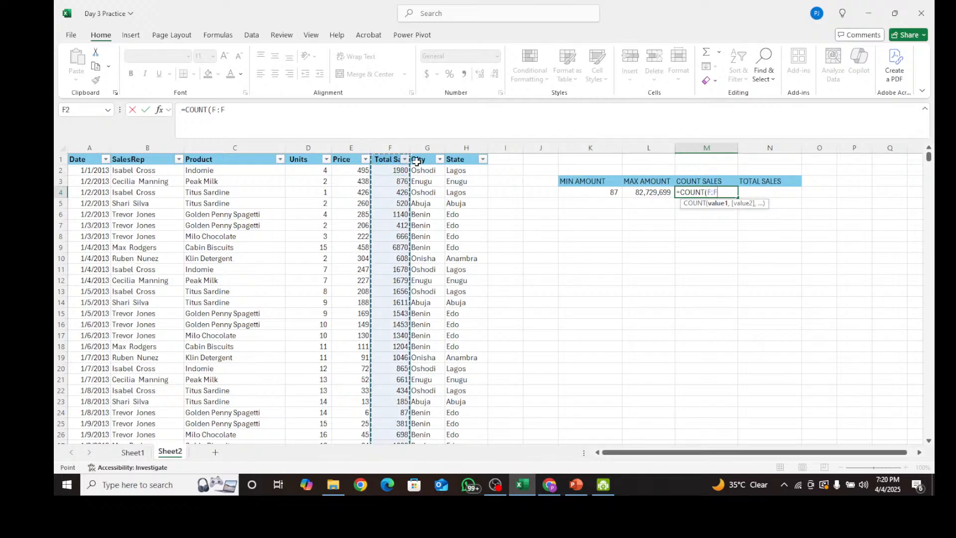
left_click_drag(411, 158, 410, 160)
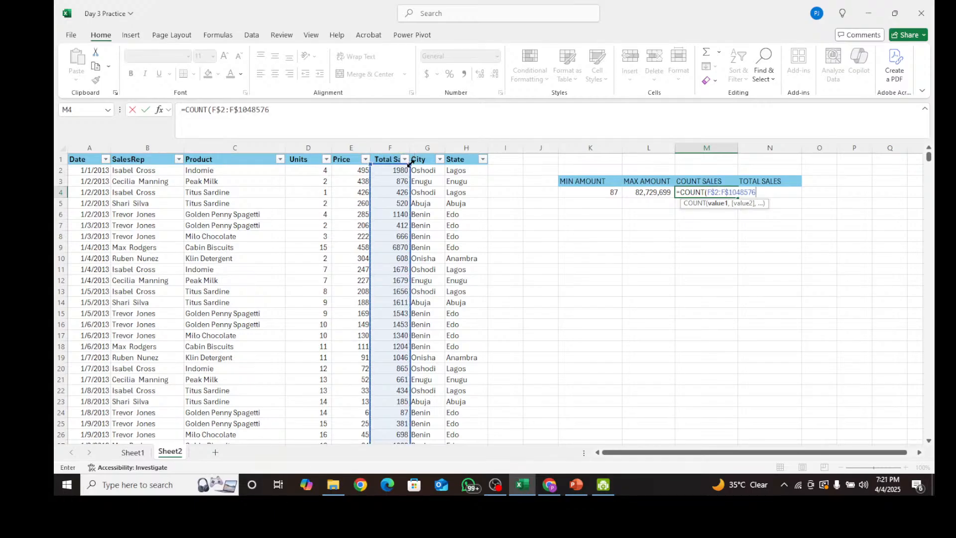
key("Return")
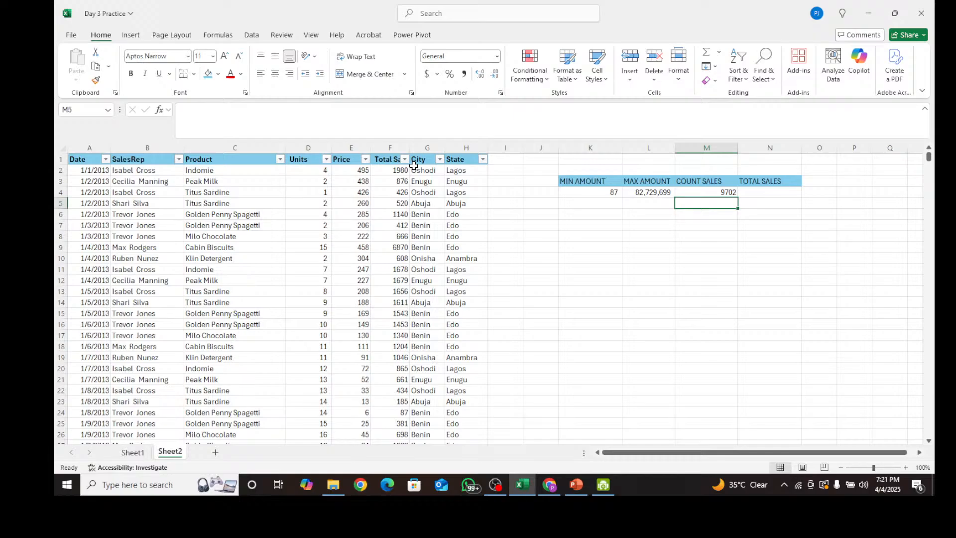
Format the sales count in M4 with a thousands separator and no decimal places
left_click(728, 191)
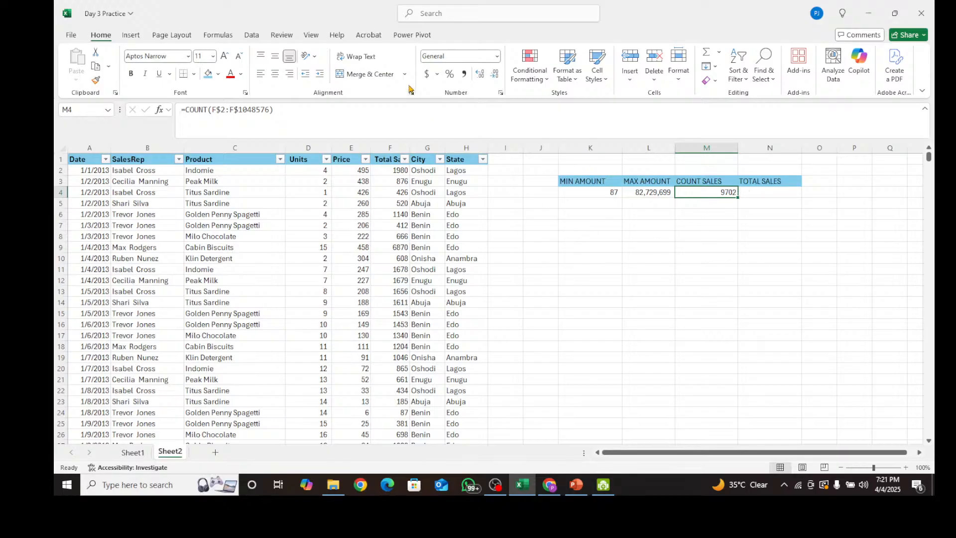
left_click(462, 75)
left_click(494, 73)
left_click(494, 74)
Start a formula in N4, the cell beneath the TOTAL SALES summary heading
left_click(764, 192)
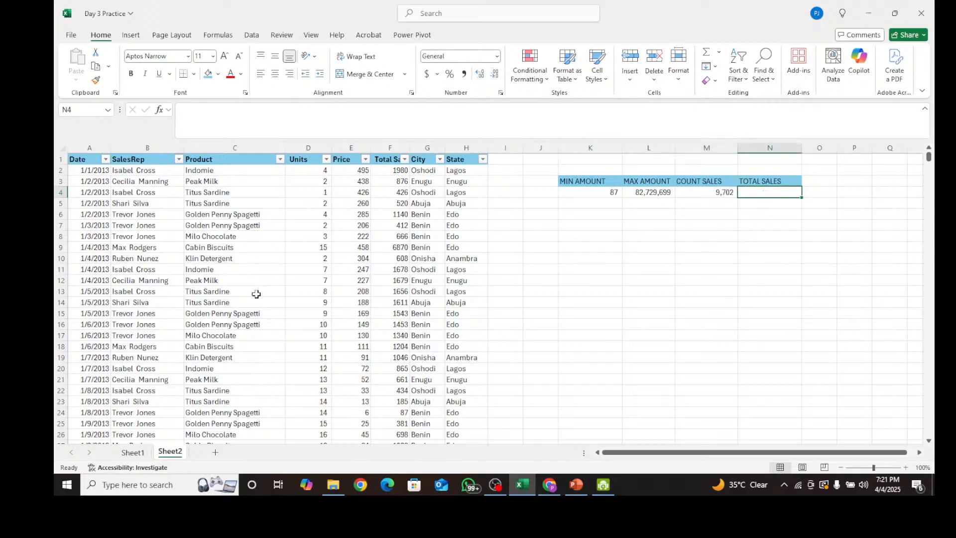
scroll(609, 273, "down", 8)
scroll(613, 267, "up", 8)
type("=")
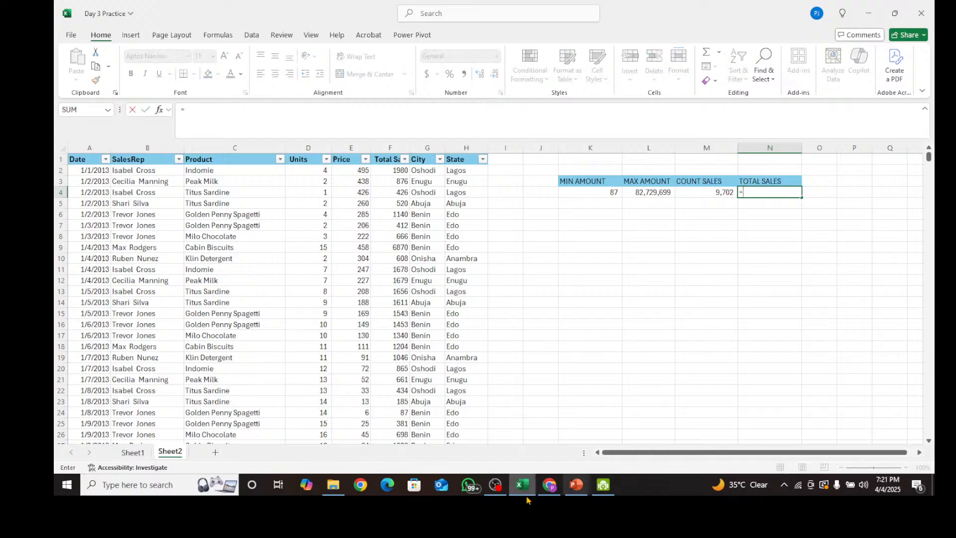
left_click(495, 485)
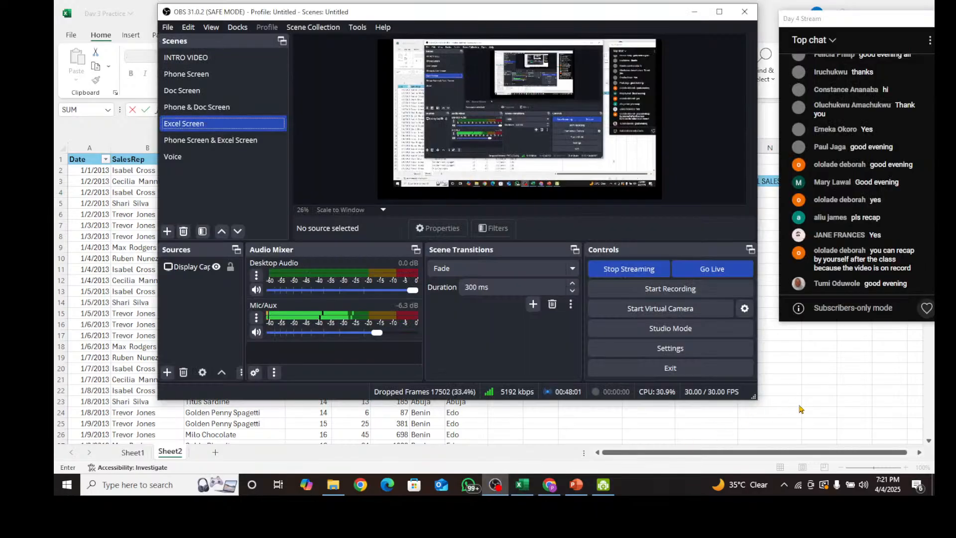
left_click(850, 347)
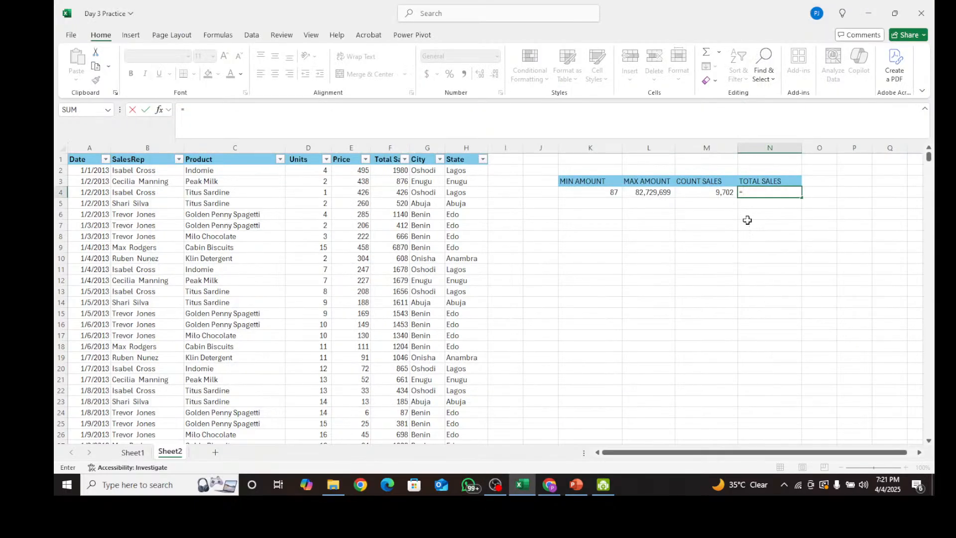
type("TO")
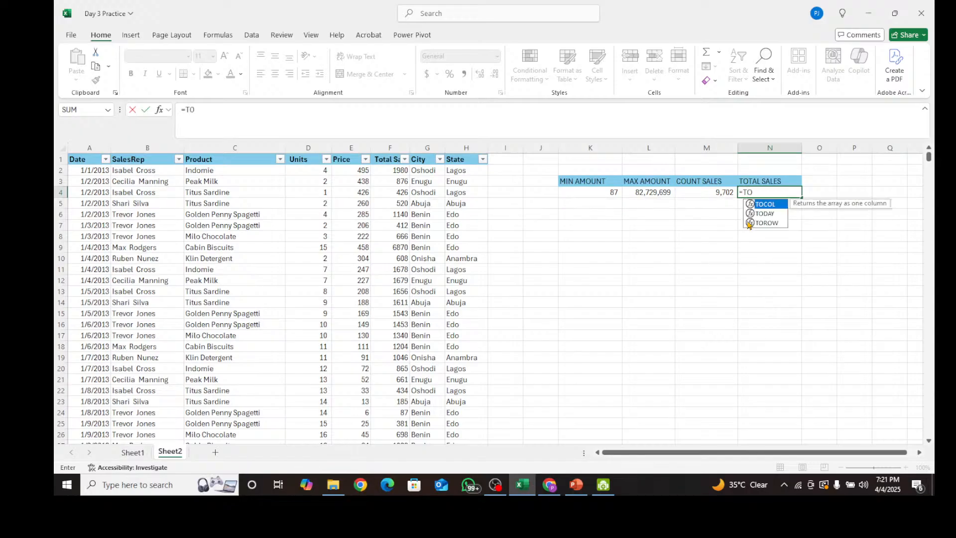
key("BackSpace")
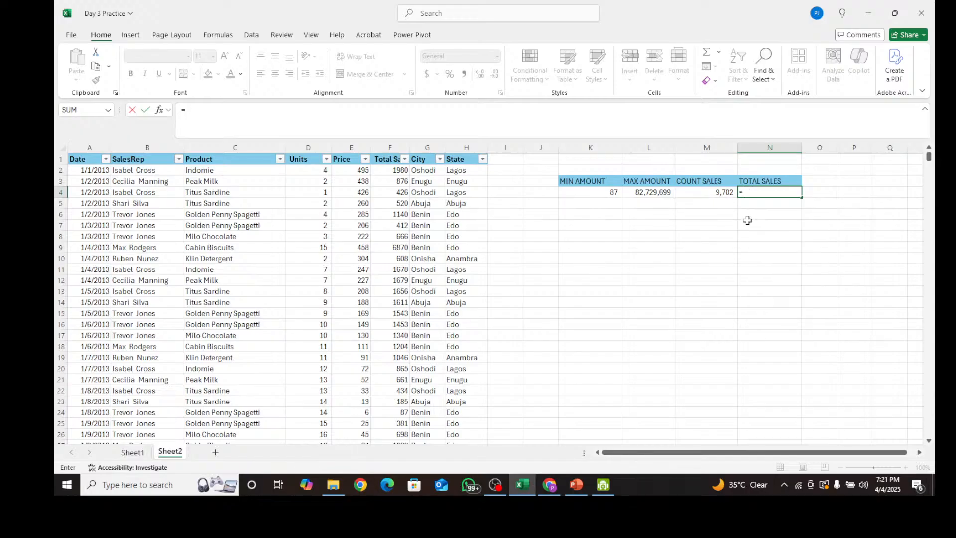
Complete the N4 formula as =SUM(F$2:F$1048576) to add up the Total Sales column
type("SUM")
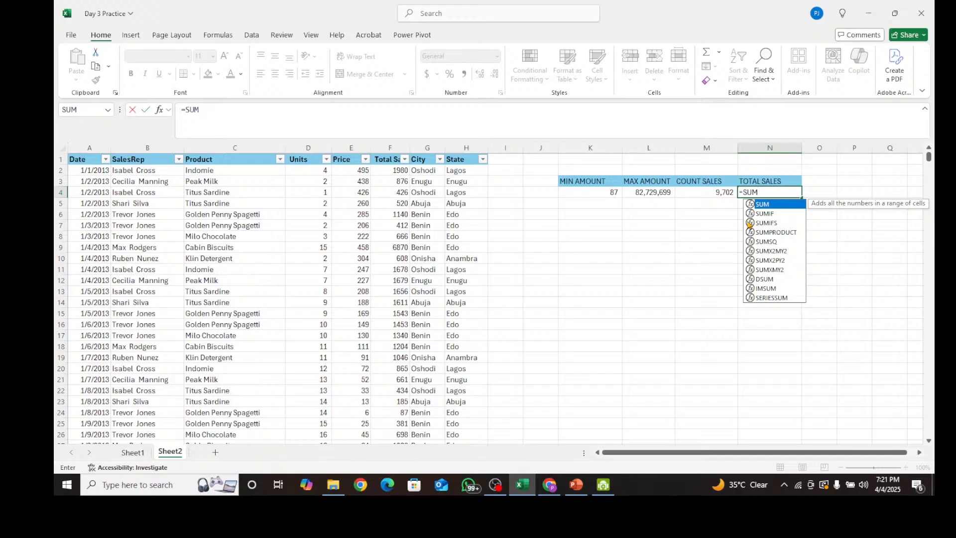
type("(")
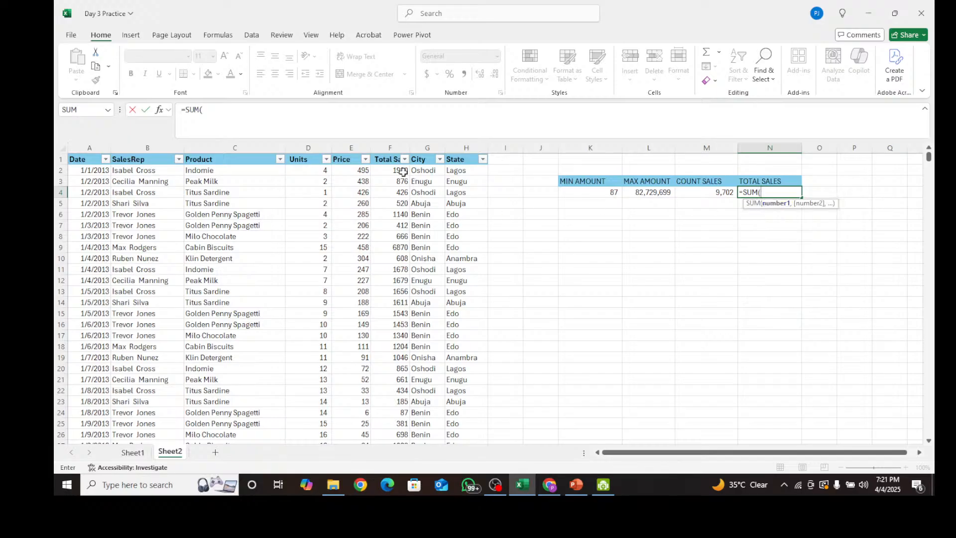
left_click(393, 170)
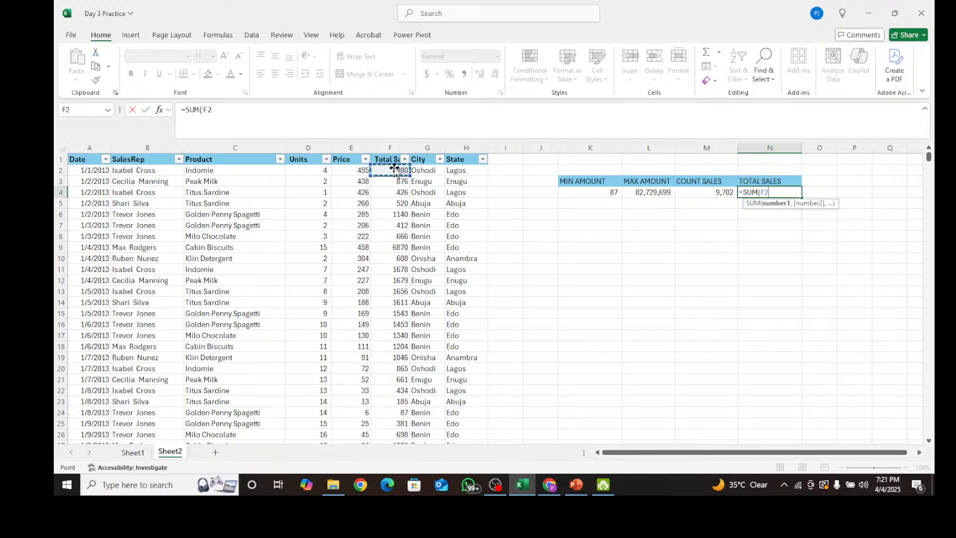
key("ctrl+space")
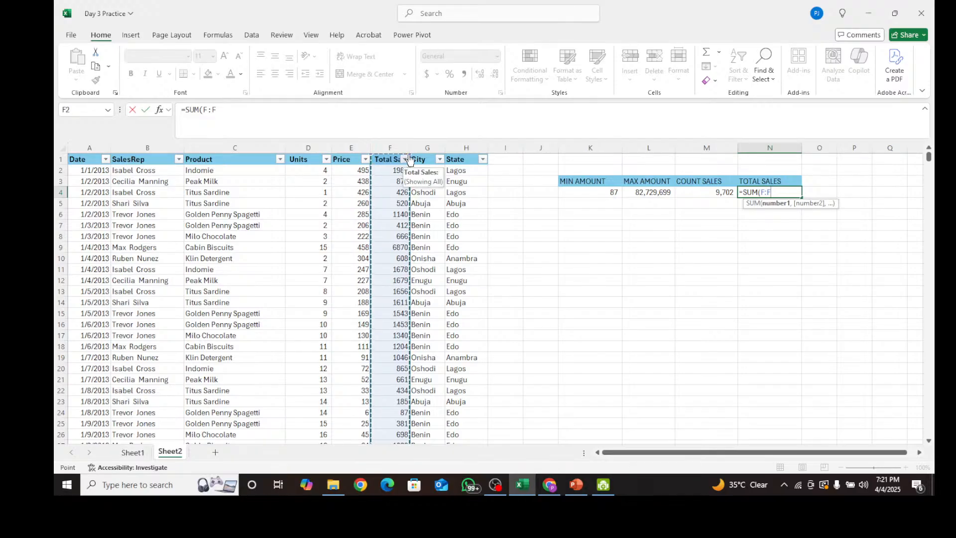
left_click(409, 155)
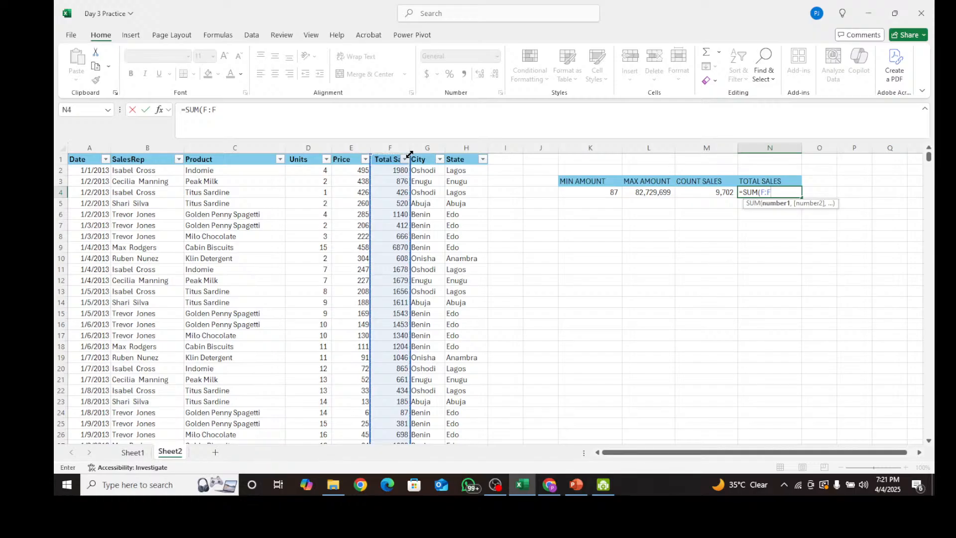
left_click_drag(409, 158, 410, 163)
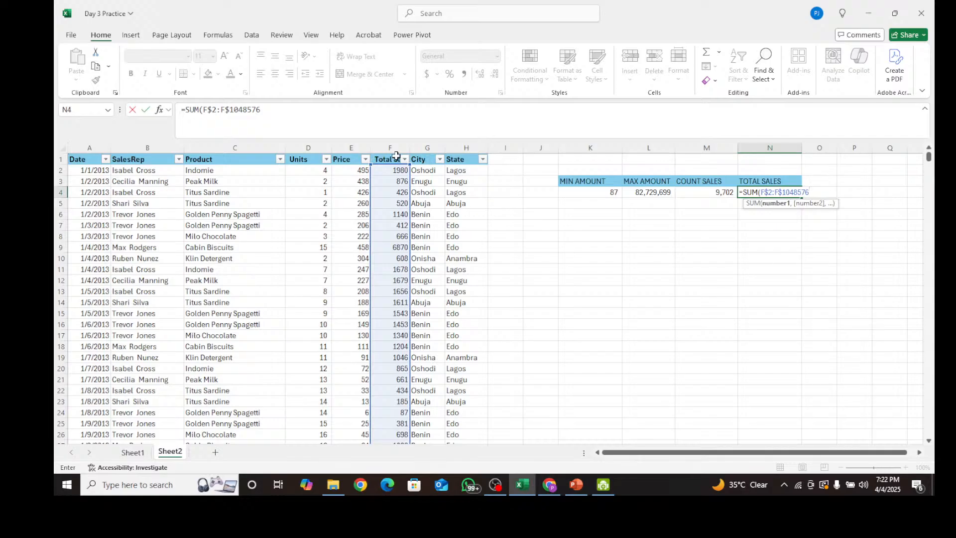
key("Return")
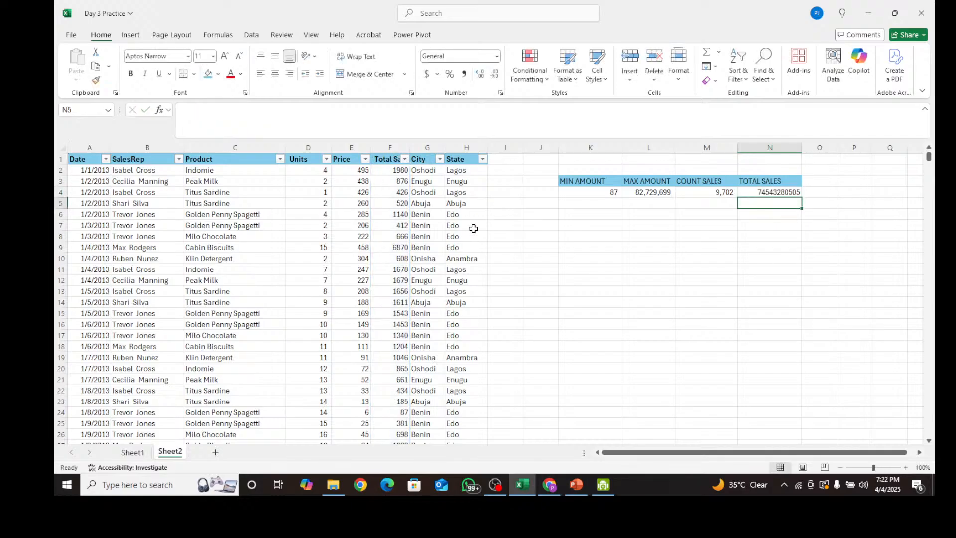
Format the total sales in N4 with thousands separators and no decimal places
left_click(761, 189)
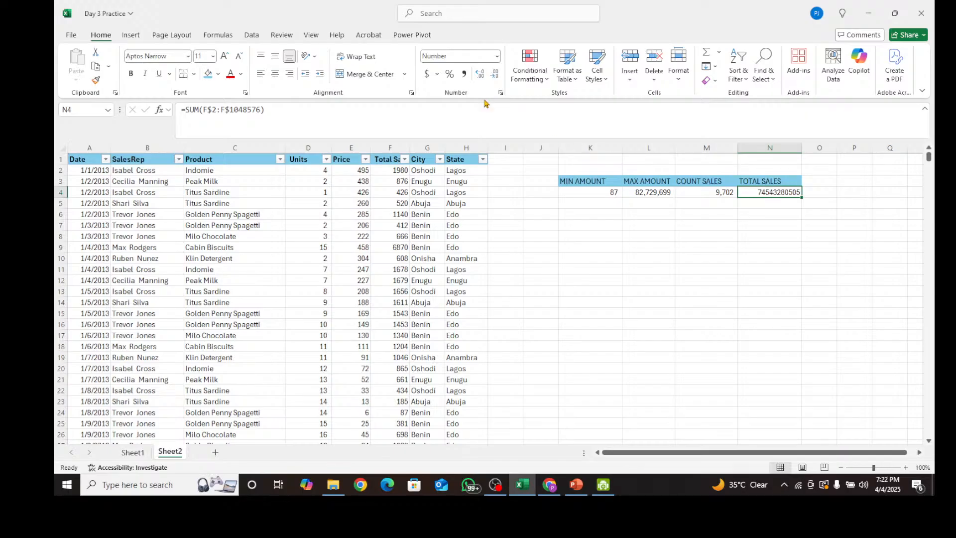
left_click(464, 74)
left_click(494, 74)
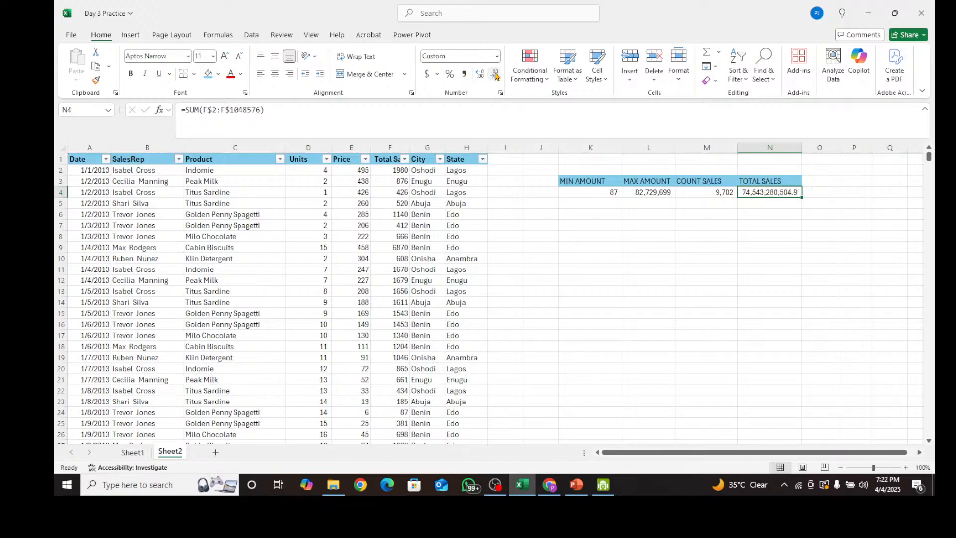
left_click(494, 74)
left_click(773, 214)
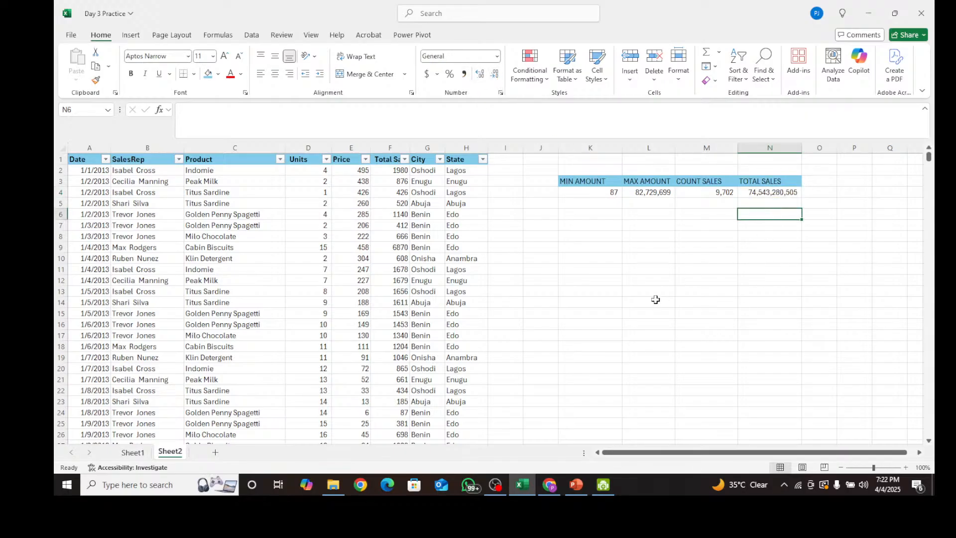
Compare the total sales formula result on Sheet1 with the summary on Sheet2
left_click(133, 452)
left_click(818, 182)
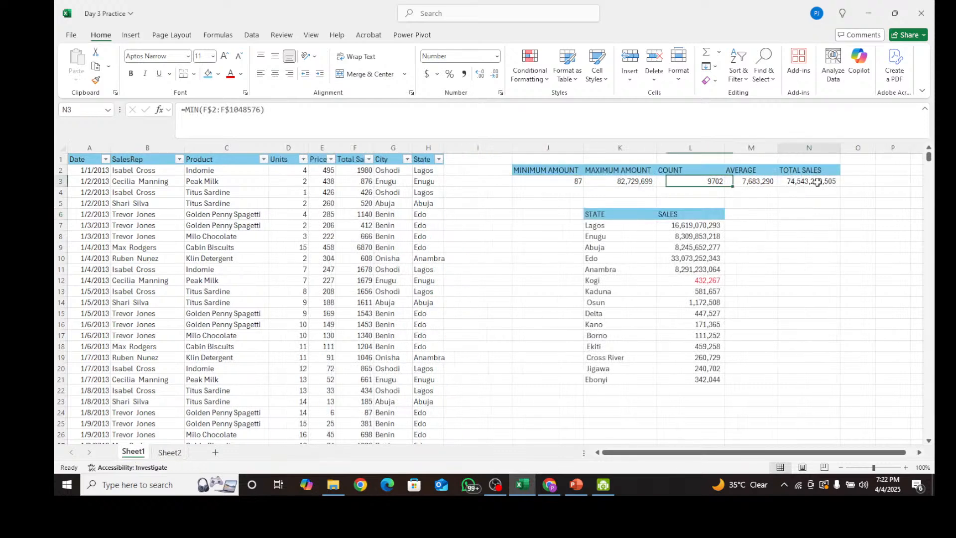
left_click(180, 454)
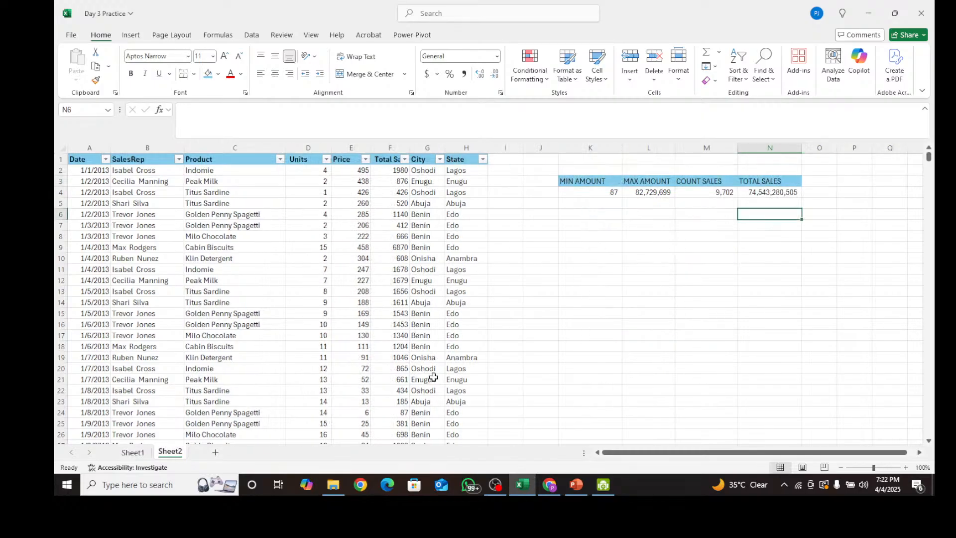
left_click(782, 183)
left_click(617, 236)
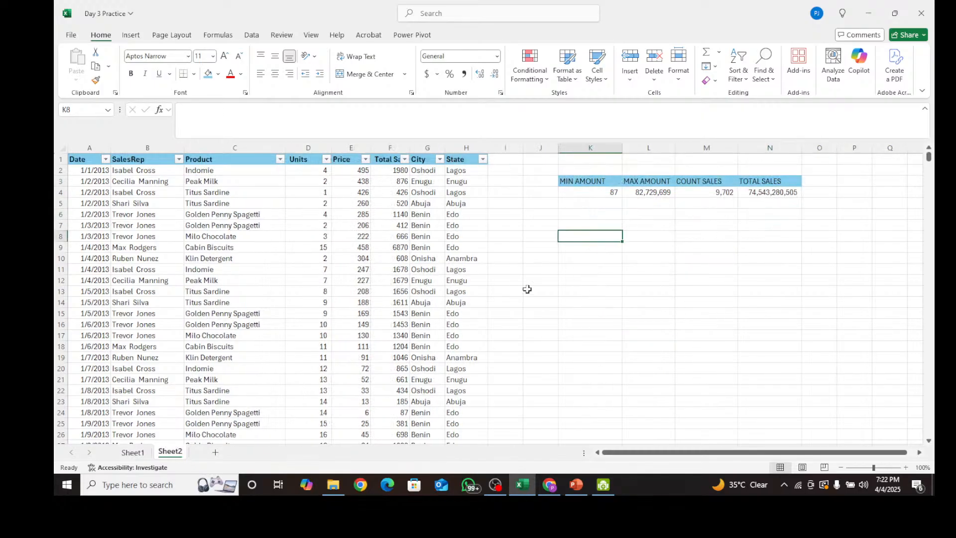
Review Sheet1's sales-by-state table, then examine the State column of the Sheet2 data
left_click(132, 452)
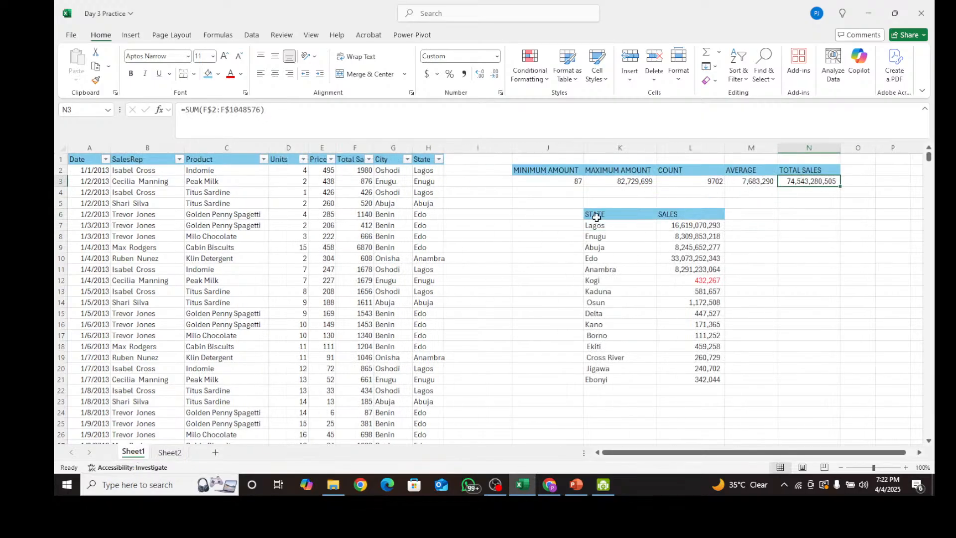
left_click(174, 453)
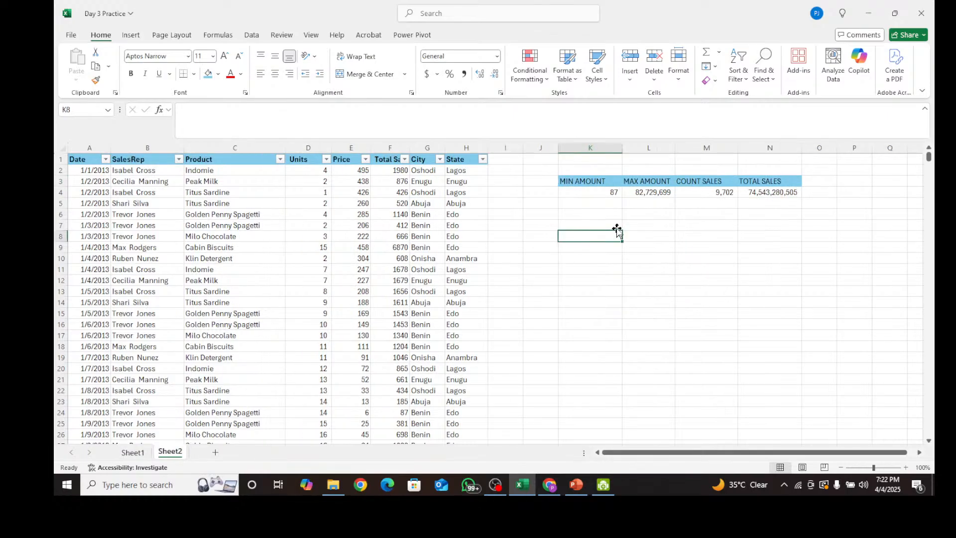
left_click(644, 228)
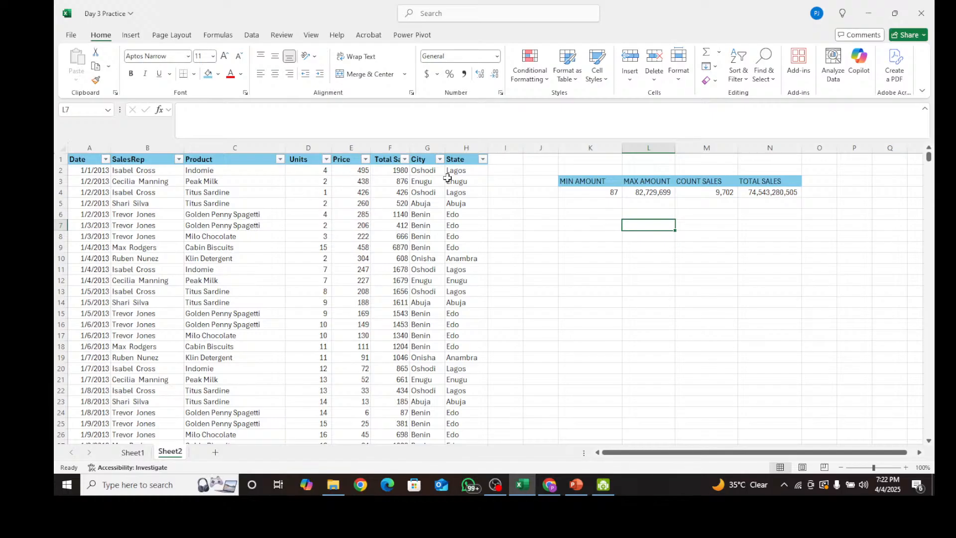
scroll(446, 249, "down", 3)
scroll(446, 256, "up", 3)
Enter =UNIQUE(H$2:H$1048576) in L9 to list the distinct states from the State column
left_click(636, 246)
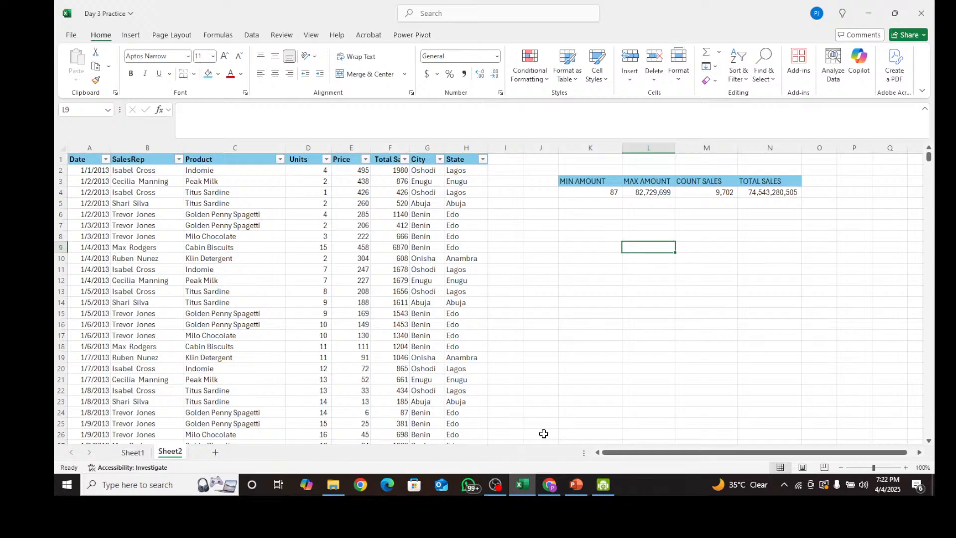
type("=")
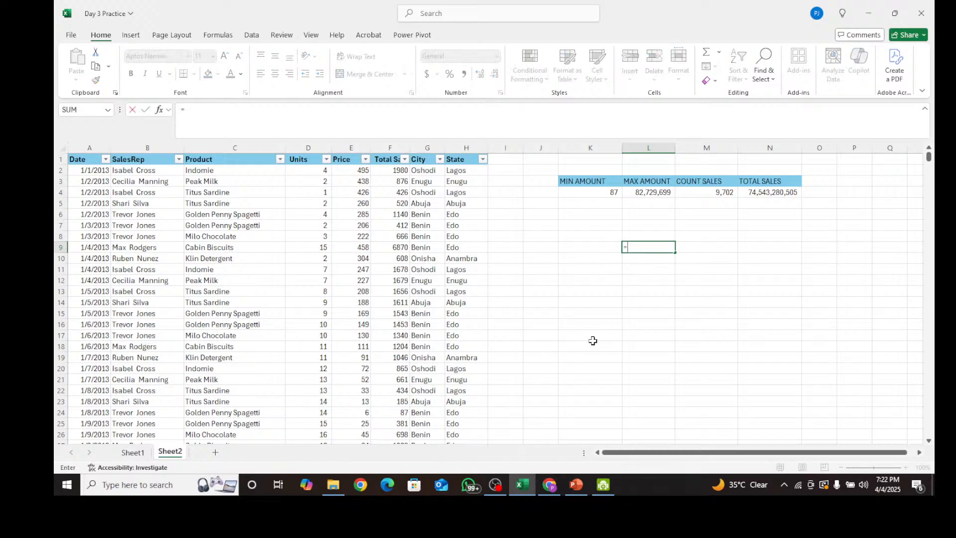
type("UNIQ")
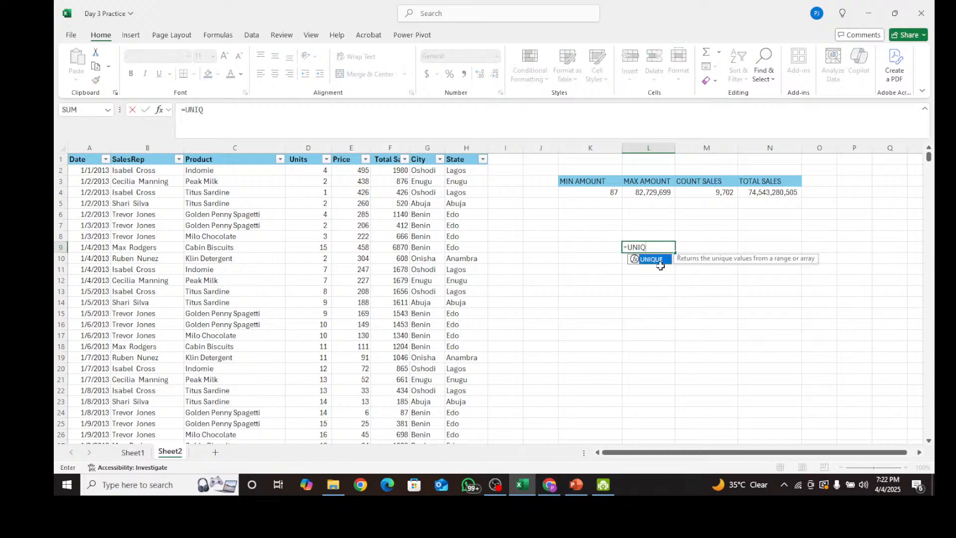
double_click(656, 260)
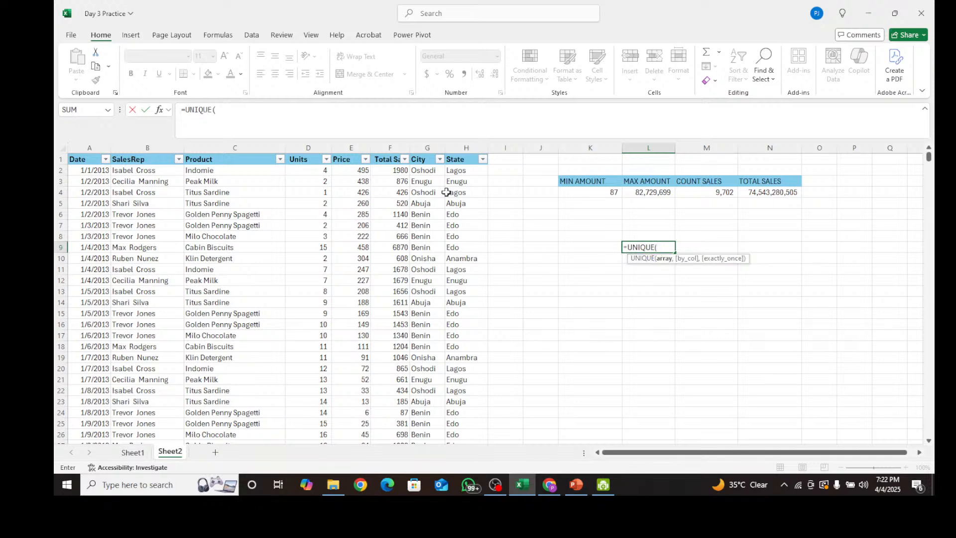
left_click(455, 170)
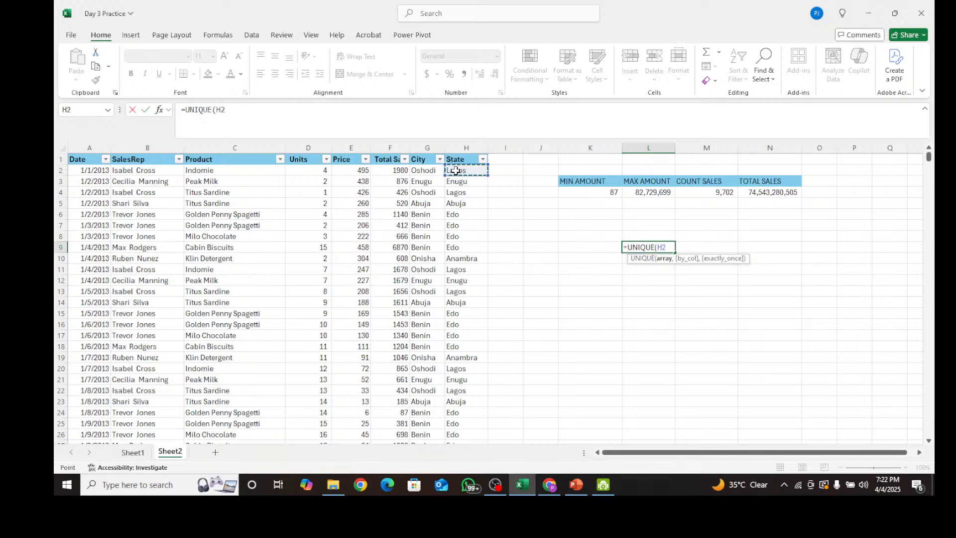
key("ctrl+space")
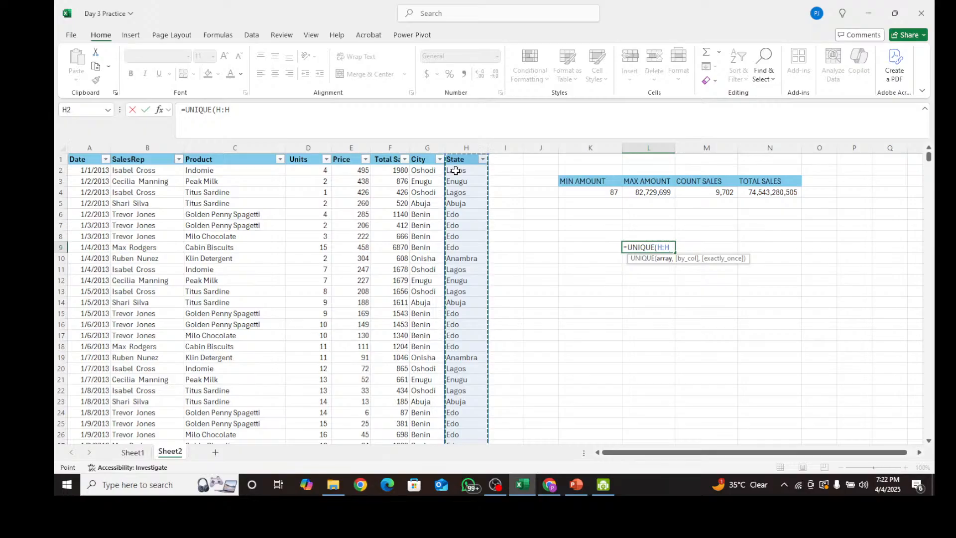
left_click(489, 156)
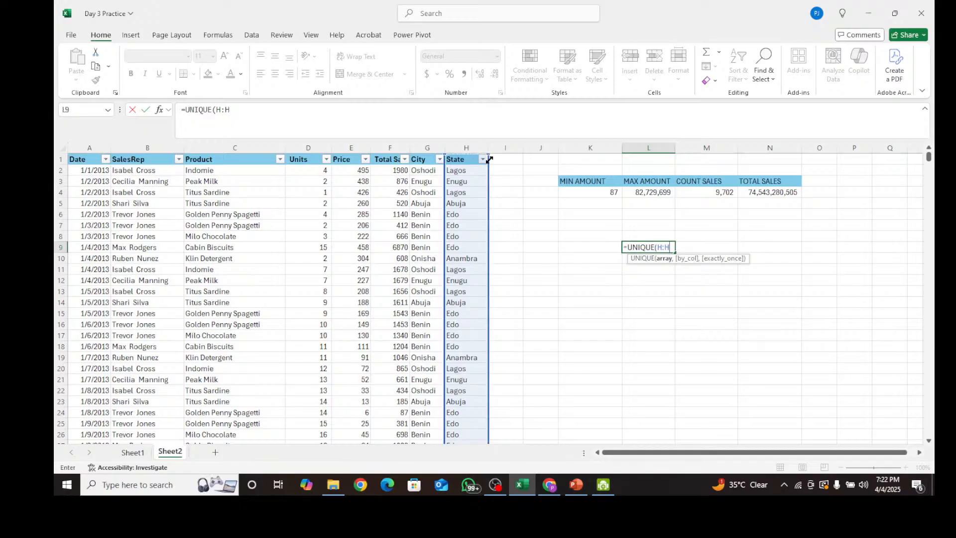
left_click_drag(489, 159, 489, 161)
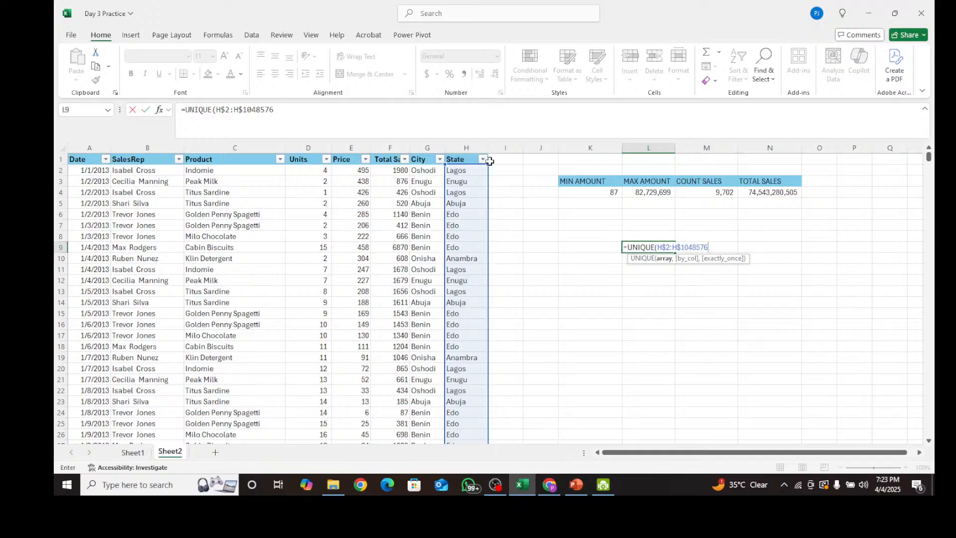
key("Return")
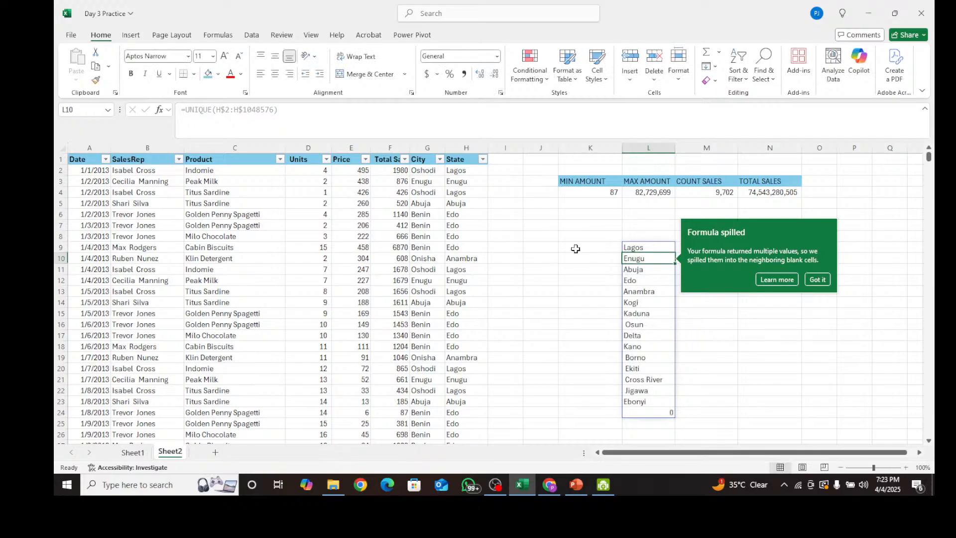
Copy the state names in L9:L23 and paste them as values only, starting at K9
left_click(636, 247)
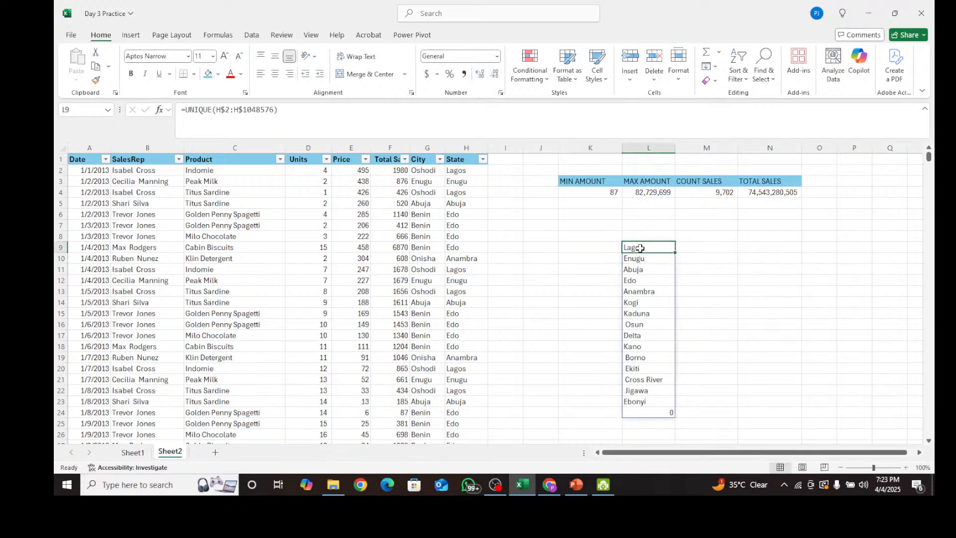
left_click_drag(641, 247, 649, 407)
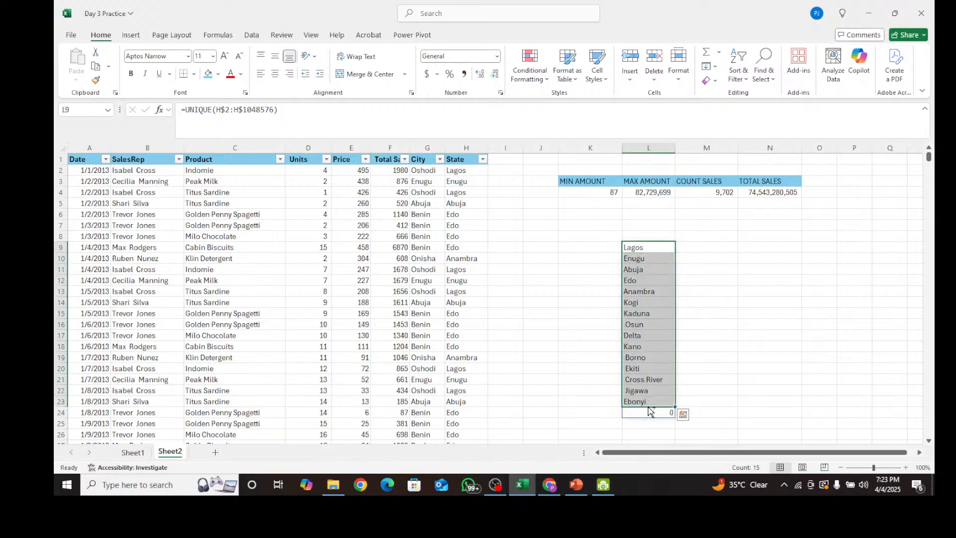
key("ctrl+c")
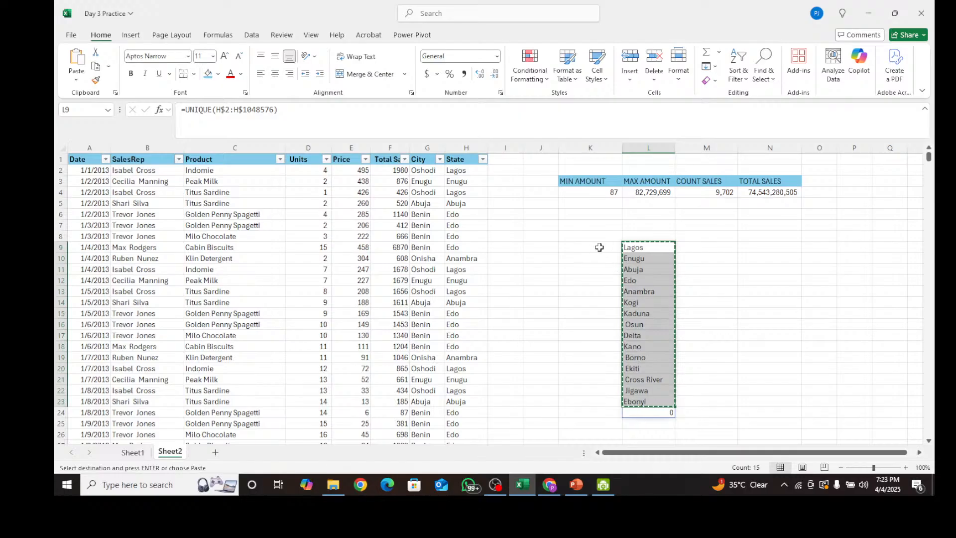
left_click(599, 248)
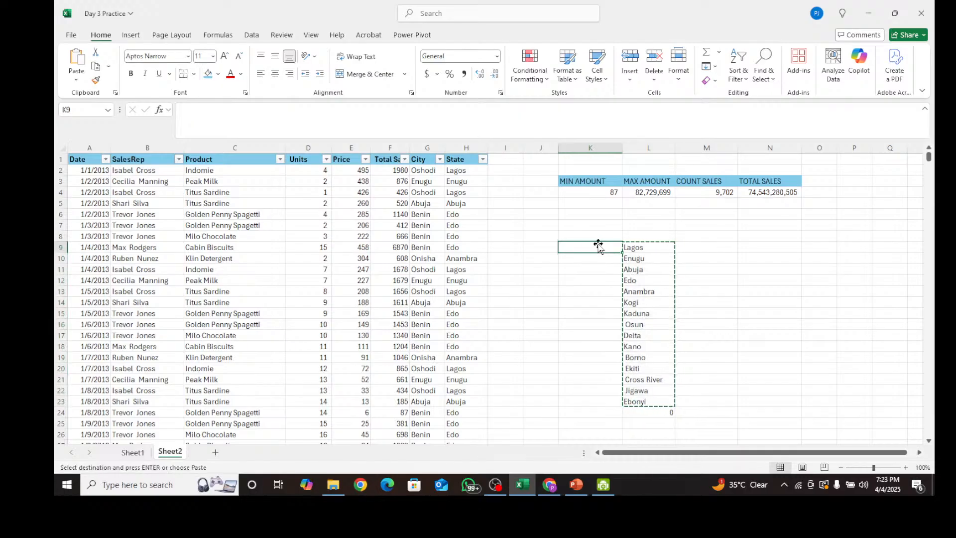
right_click(597, 249)
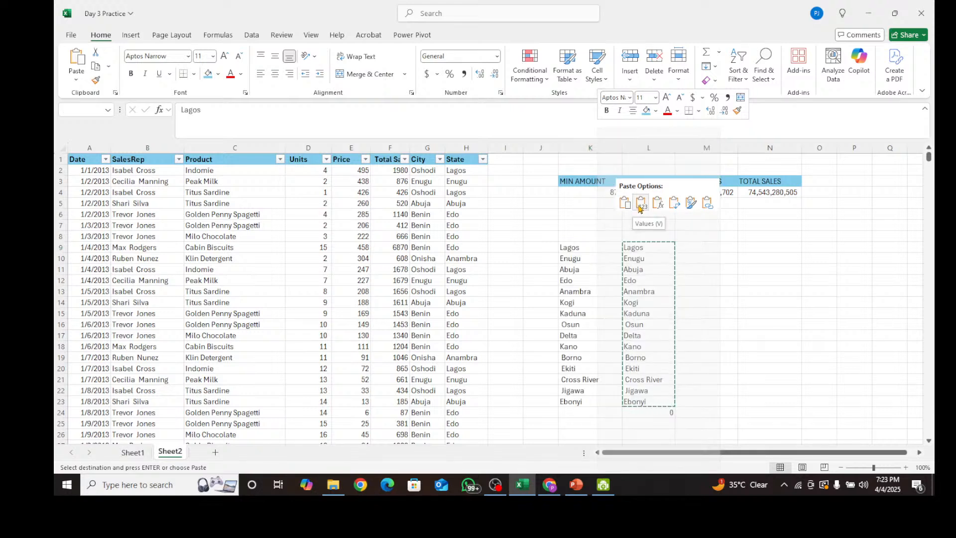
left_click(641, 203)
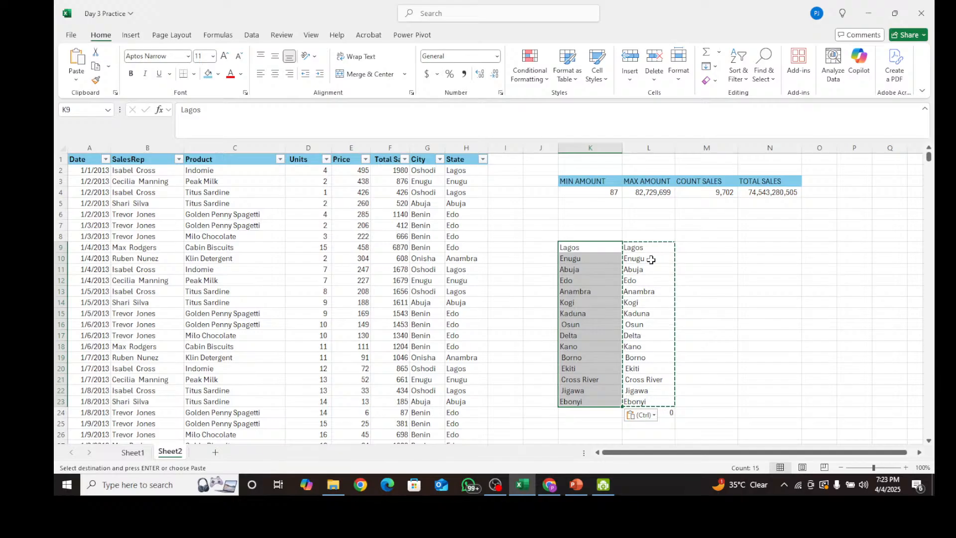
Delete the UNIQUE formula from L9, leaving only the pasted state list
left_click(650, 259)
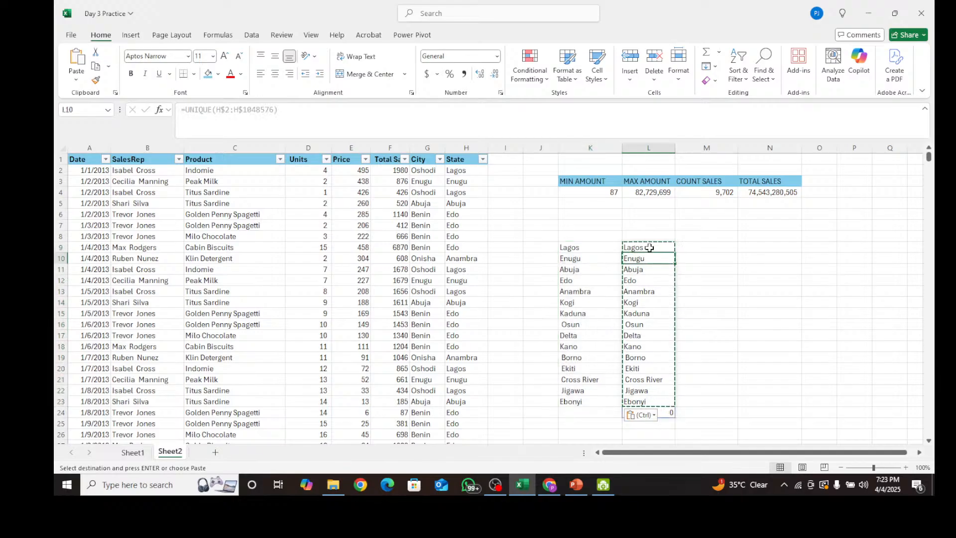
left_click(649, 247)
key("Escape")
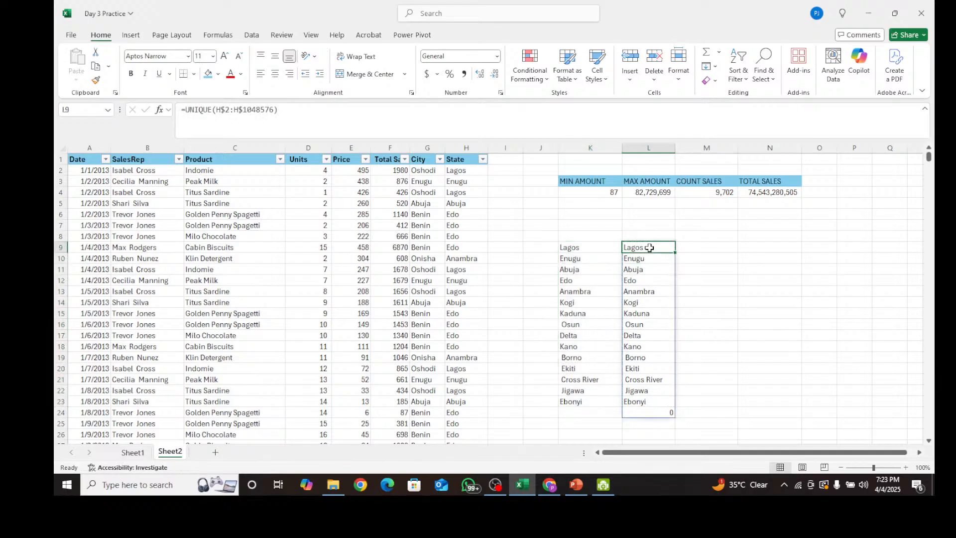
key("BackSpace")
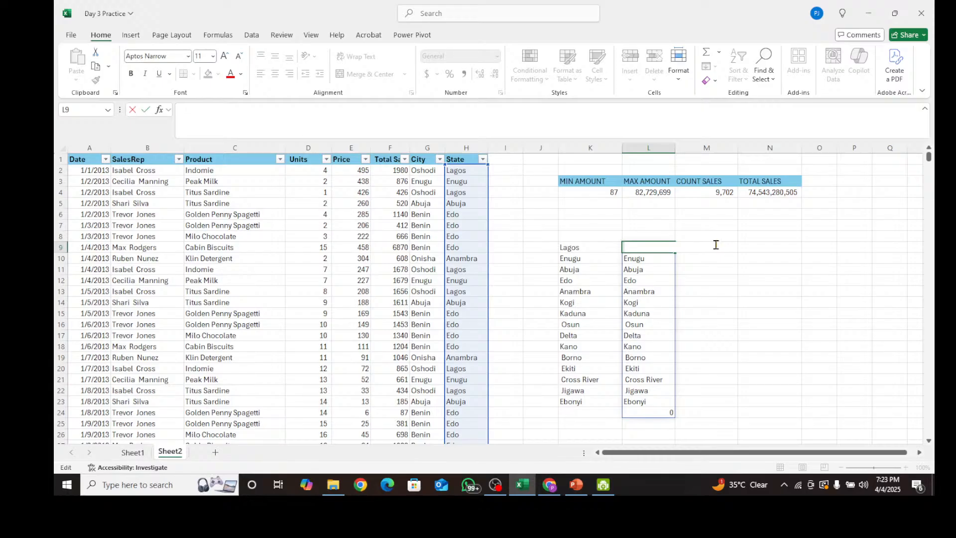
left_click(642, 247)
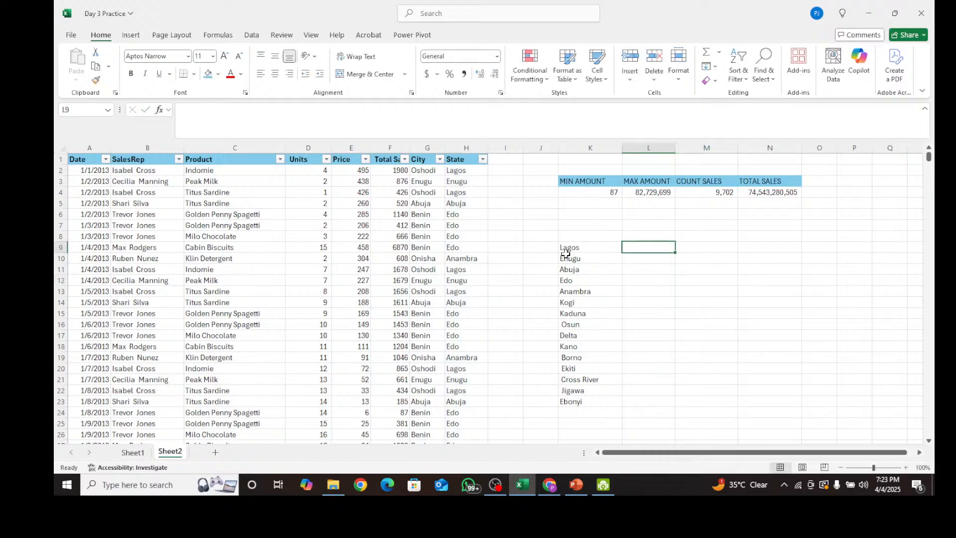
Enter the table headers STATE in K7 and SALES in L7
left_click(562, 249)
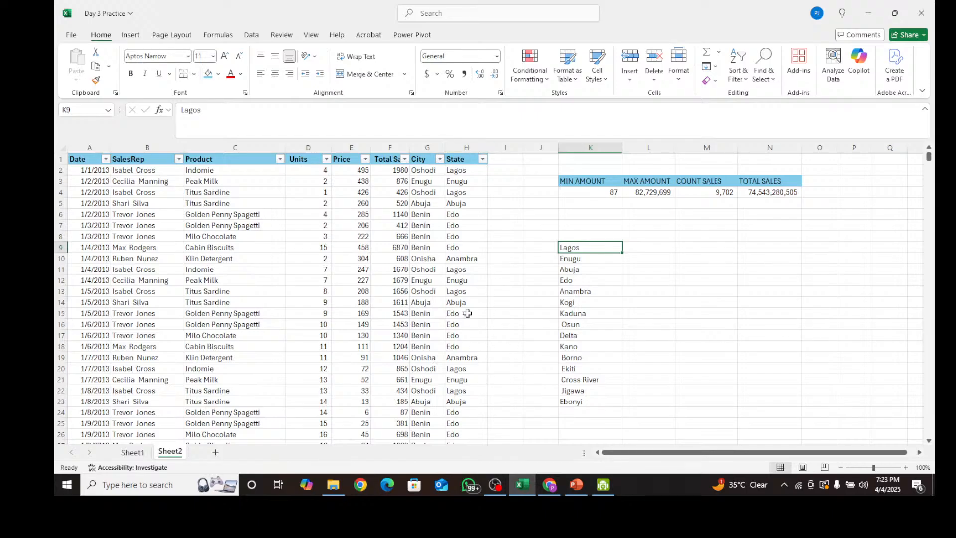
scroll(474, 314, "down", 15)
scroll(498, 312, "up", 15)
left_click(580, 230)
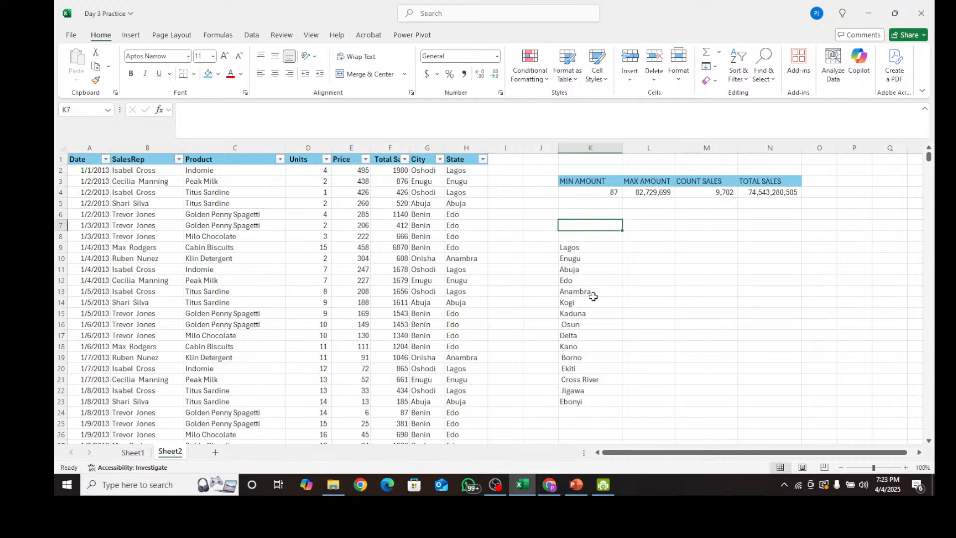
type("ST")
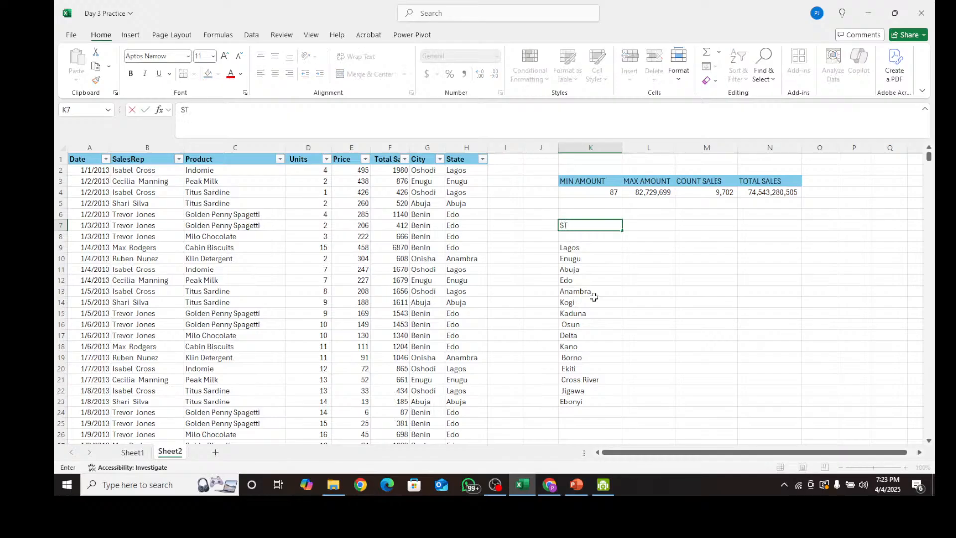
type("ATE")
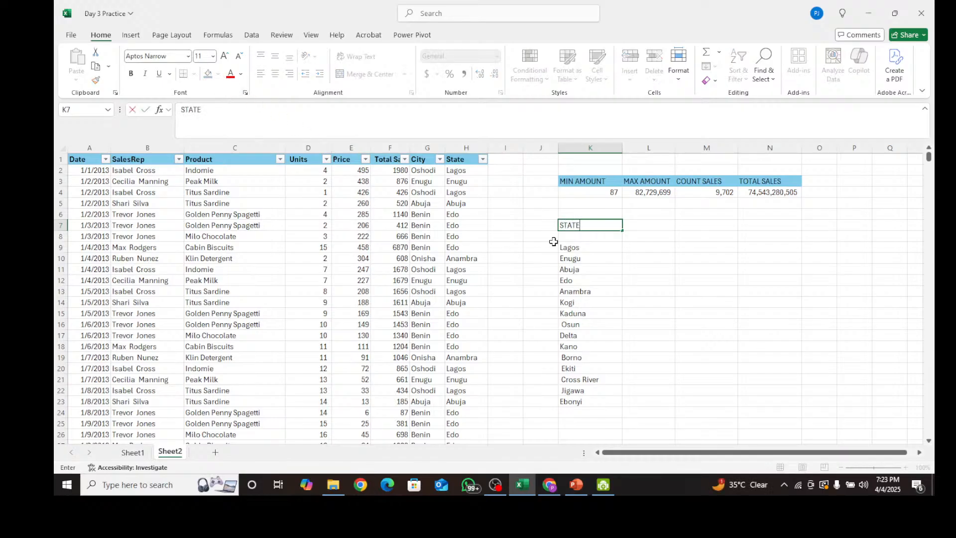
key("ctrl+Return")
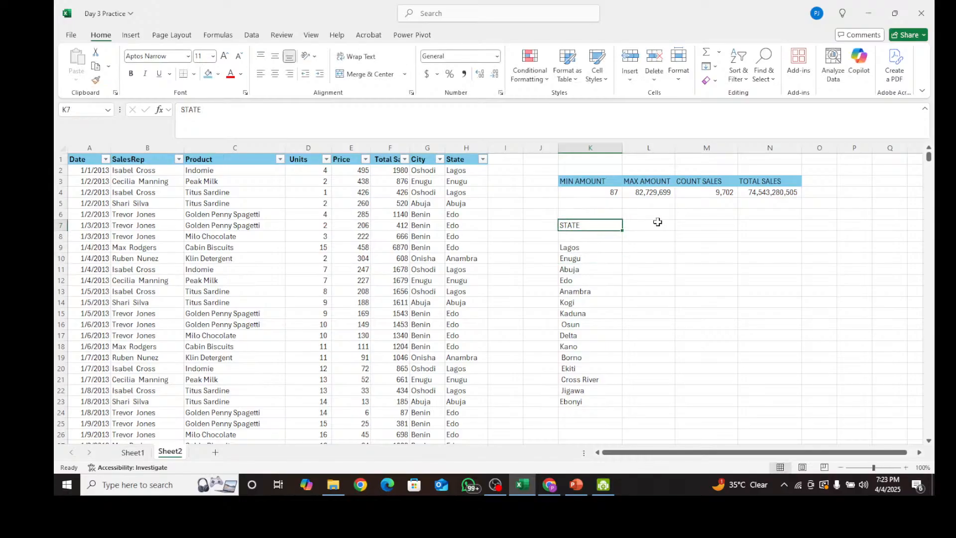
left_click(657, 223)
type("s")
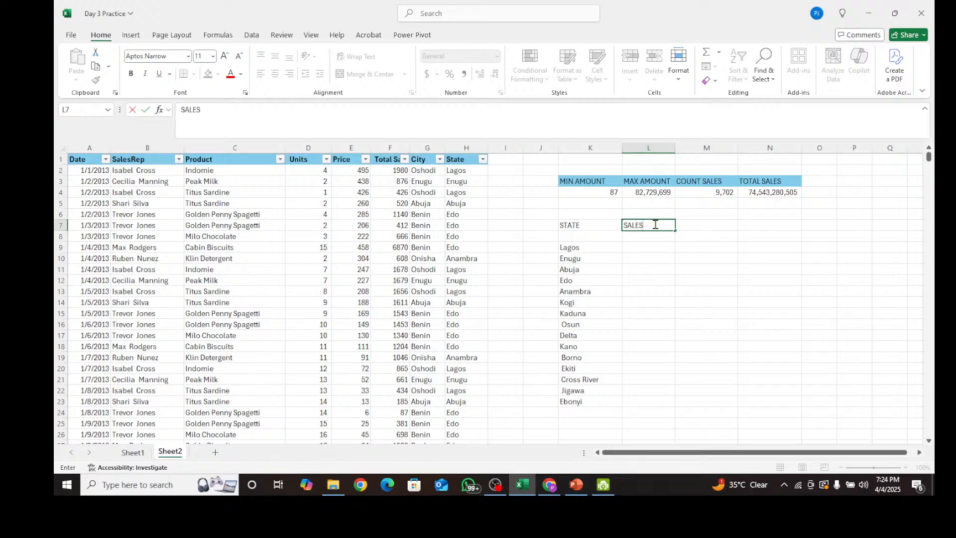
type("ALES")
Fill the header cells K7:L7 with the same light blue as the summary headers
left_click_drag(600, 223, 645, 223)
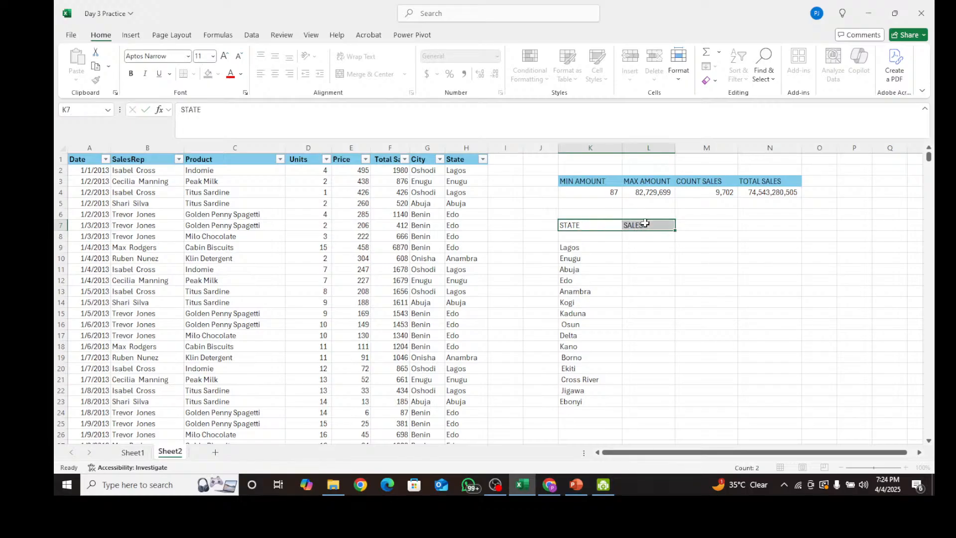
left_click(208, 74)
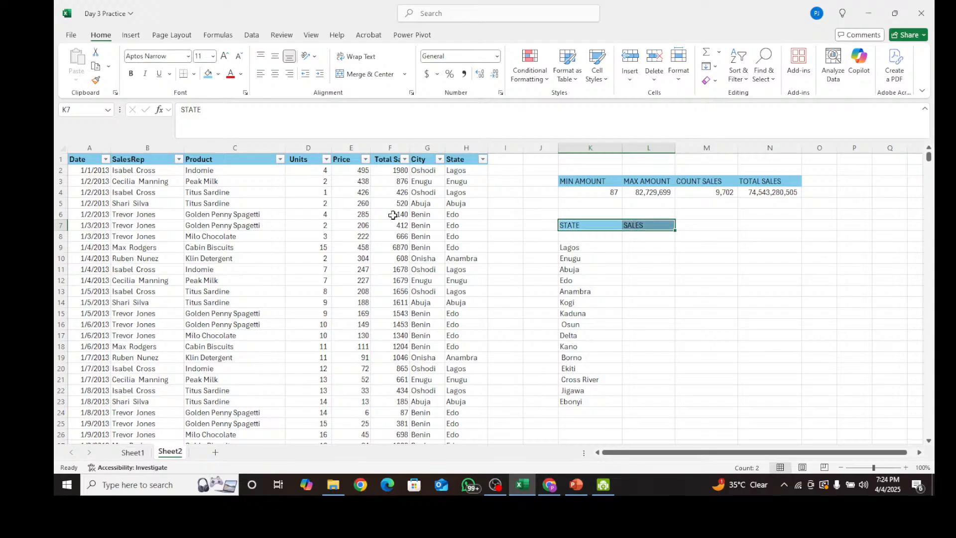
left_click(636, 267)
left_click(639, 223)
left_click(691, 244)
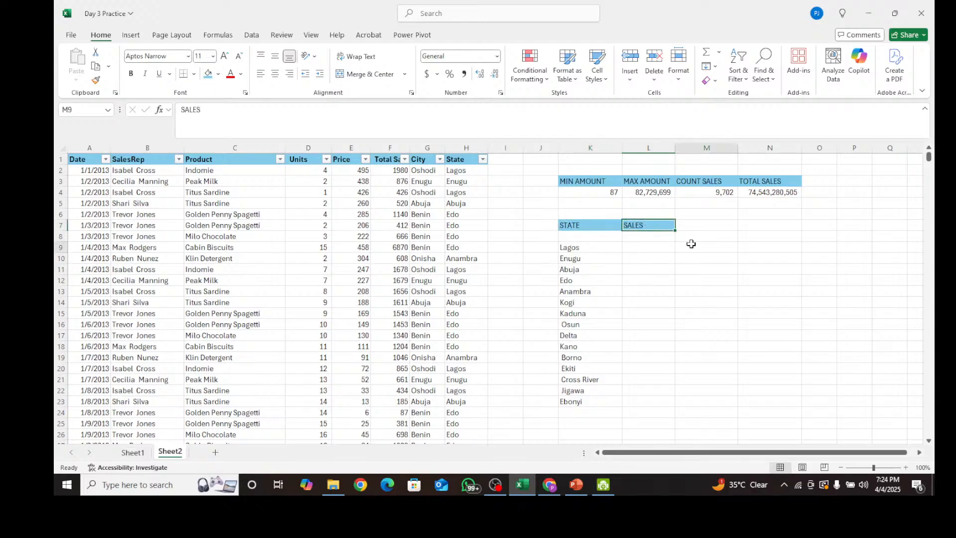
Move the state list in K9:K23 up one row so it starts at K8, directly under the STATE header
left_click(632, 239)
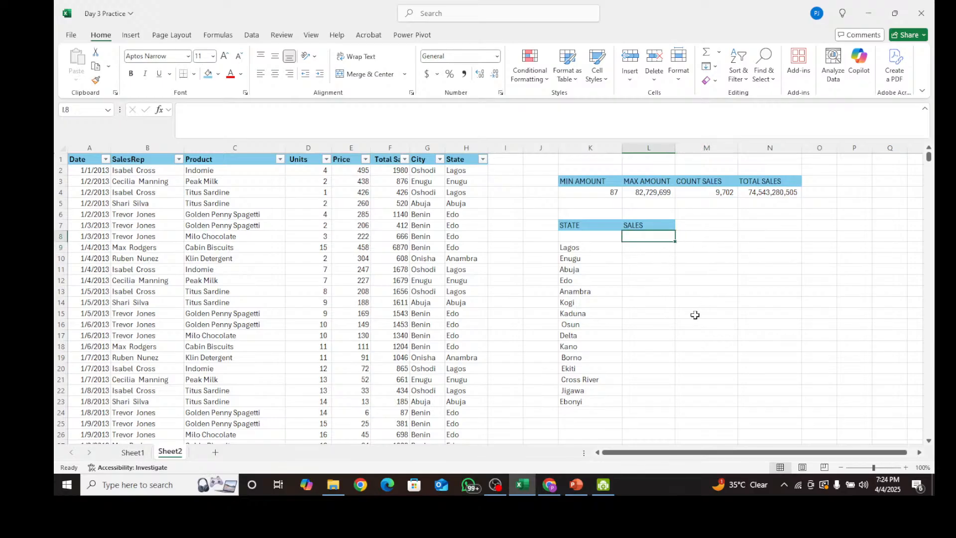
left_click(645, 257)
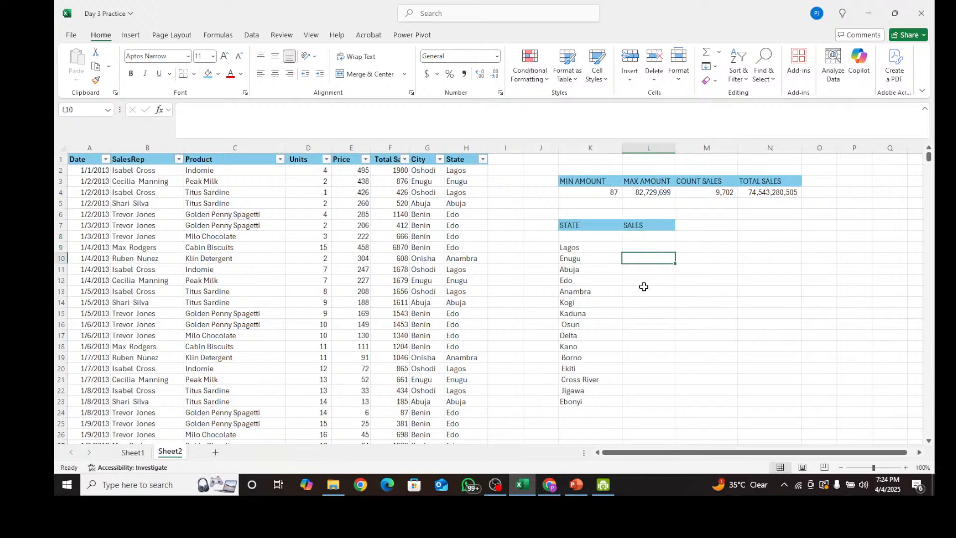
left_click(596, 234)
left_click_drag(578, 248, 588, 401)
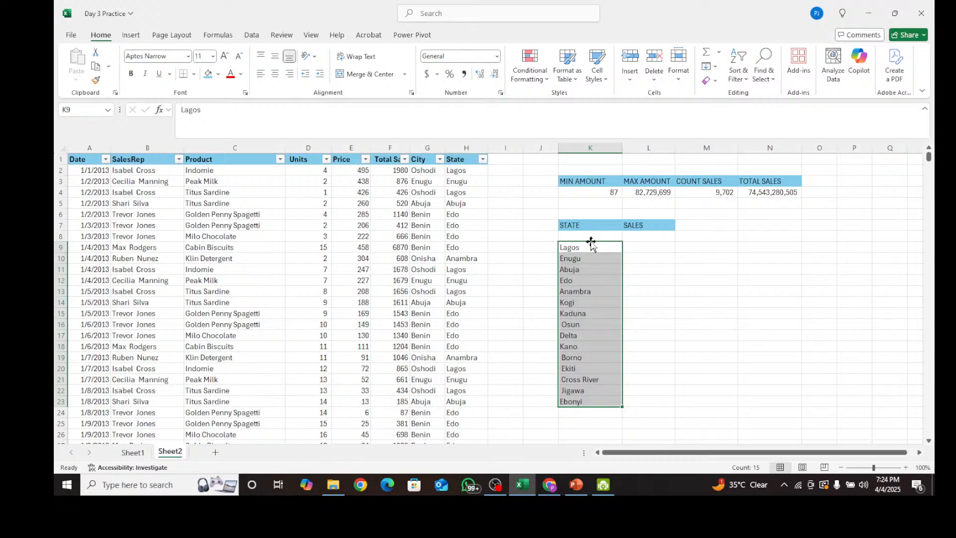
left_click_drag(593, 244, 592, 235)
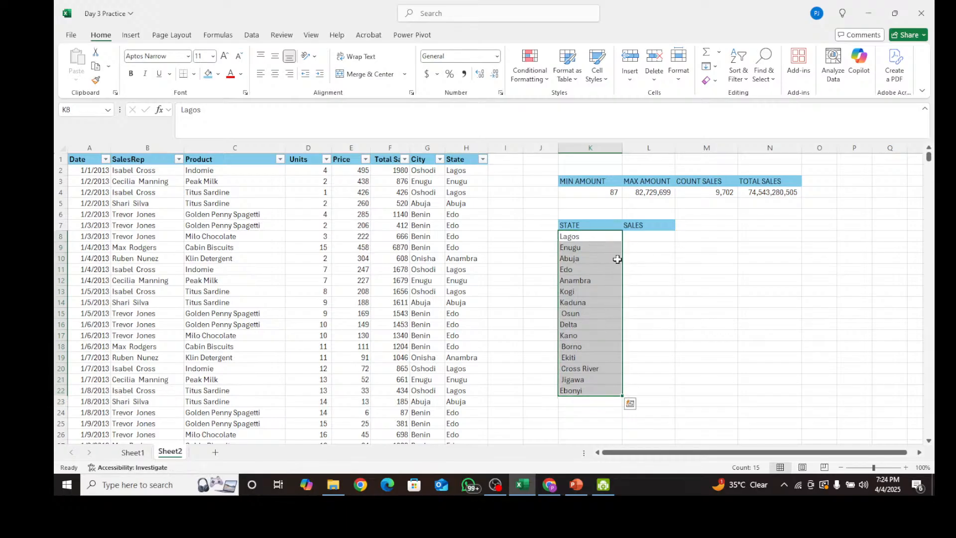
left_click(678, 268)
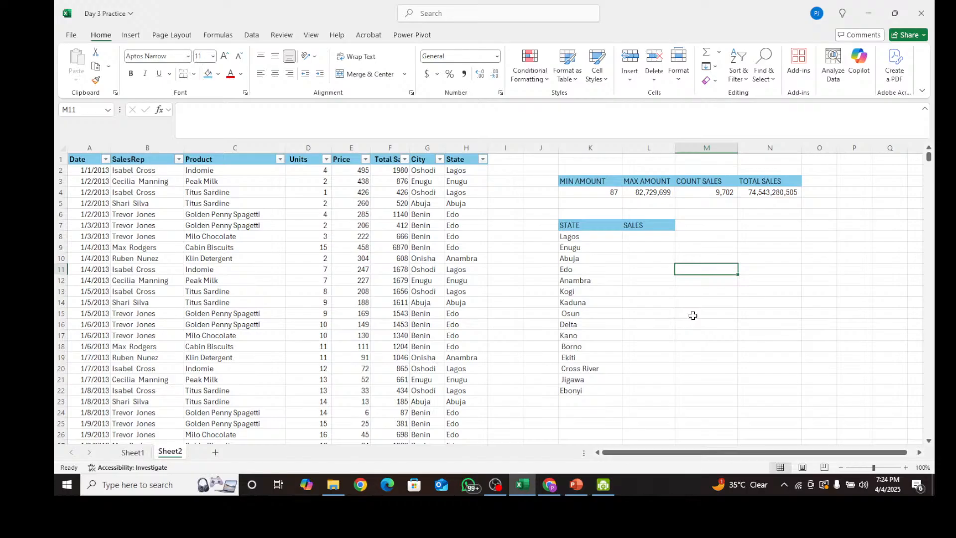
Enter =SUMIF(H:H,K8,F:F) in L8 on Sheet2 and fill it down to L22 for every listed state
left_click(636, 234)
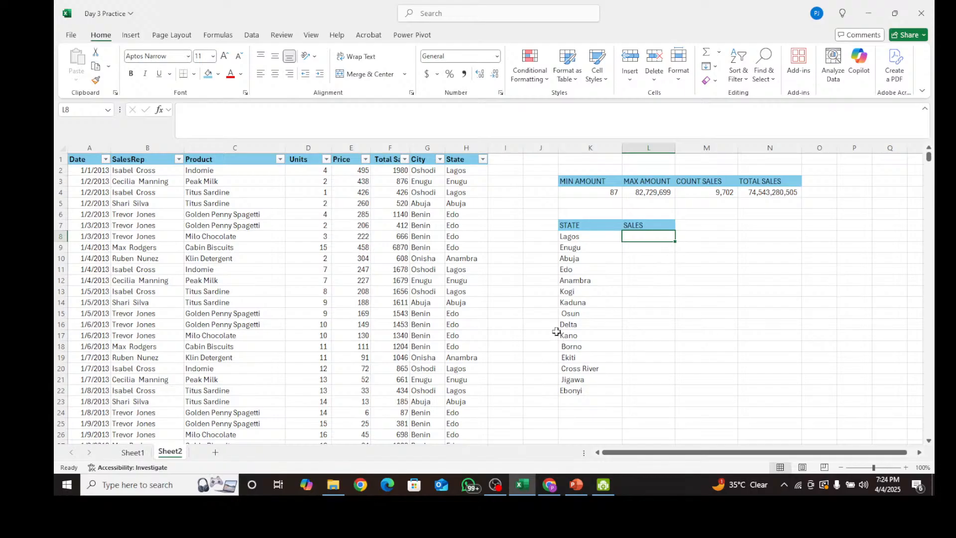
left_click(141, 454)
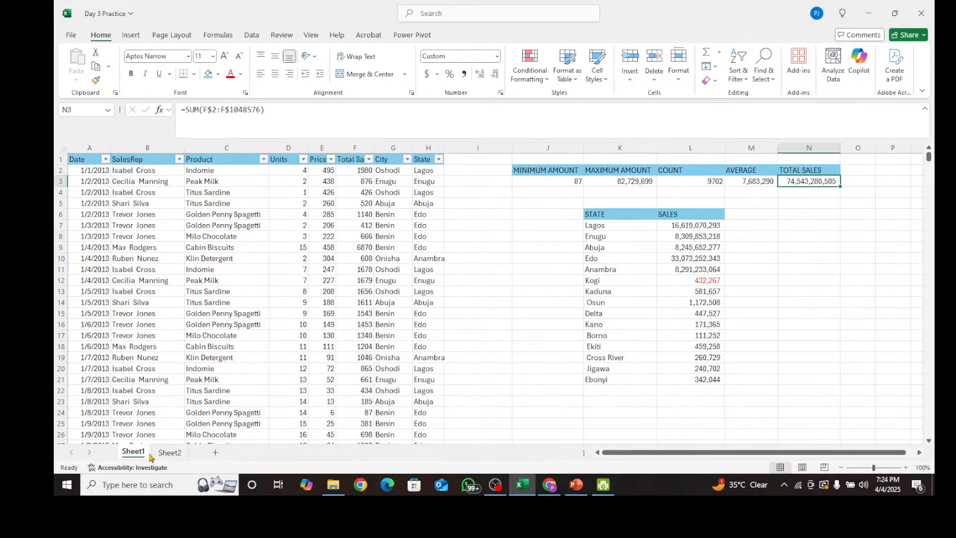
left_click(164, 456)
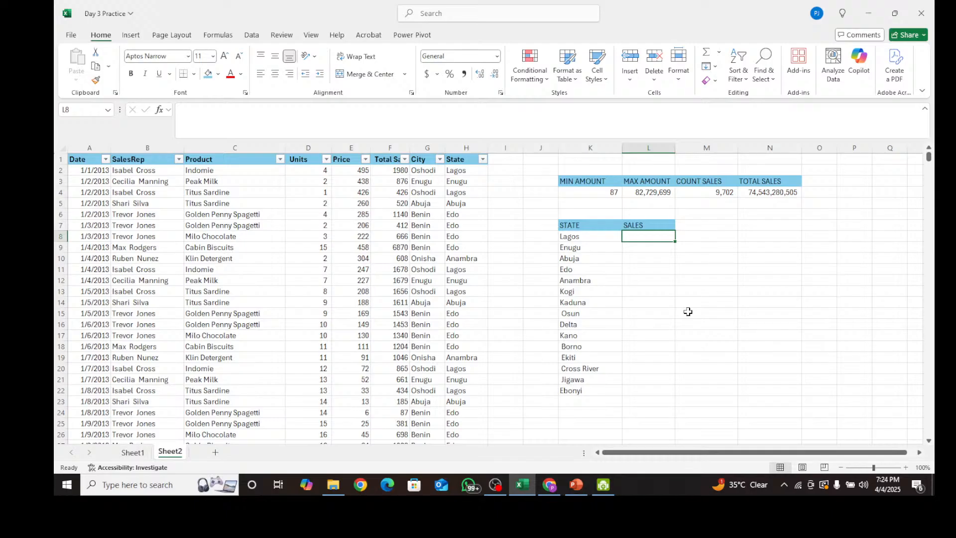
type("=SUM")
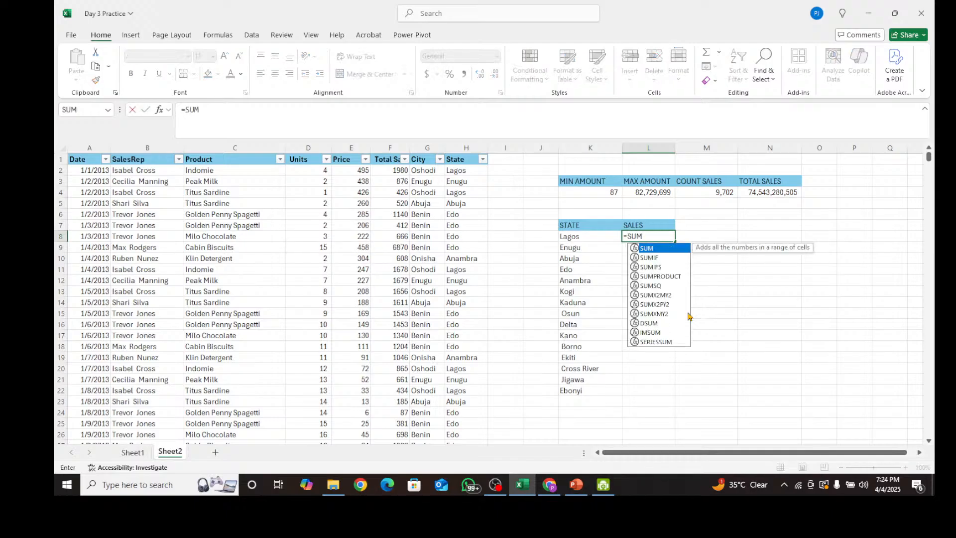
double_click(658, 258)
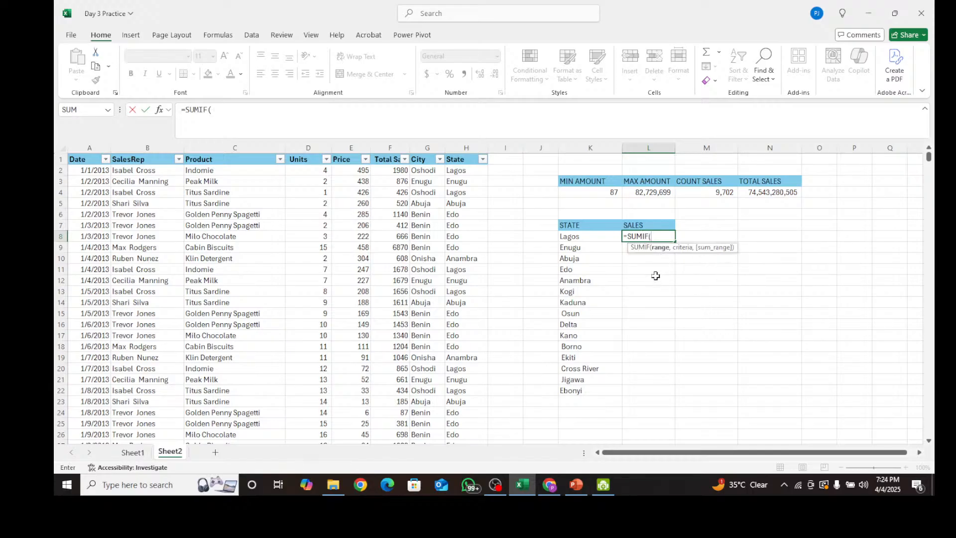
key("BackSpace")
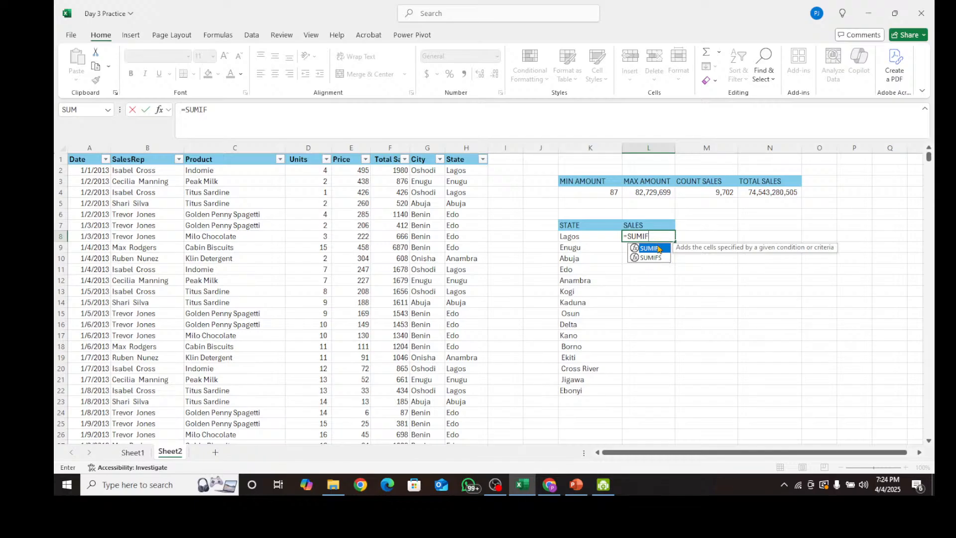
double_click(659, 248)
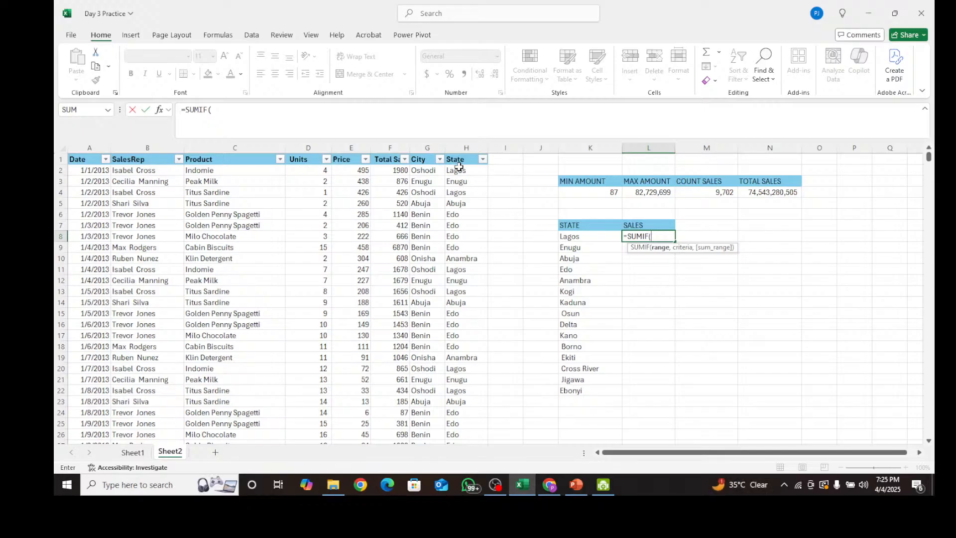
left_click(461, 148)
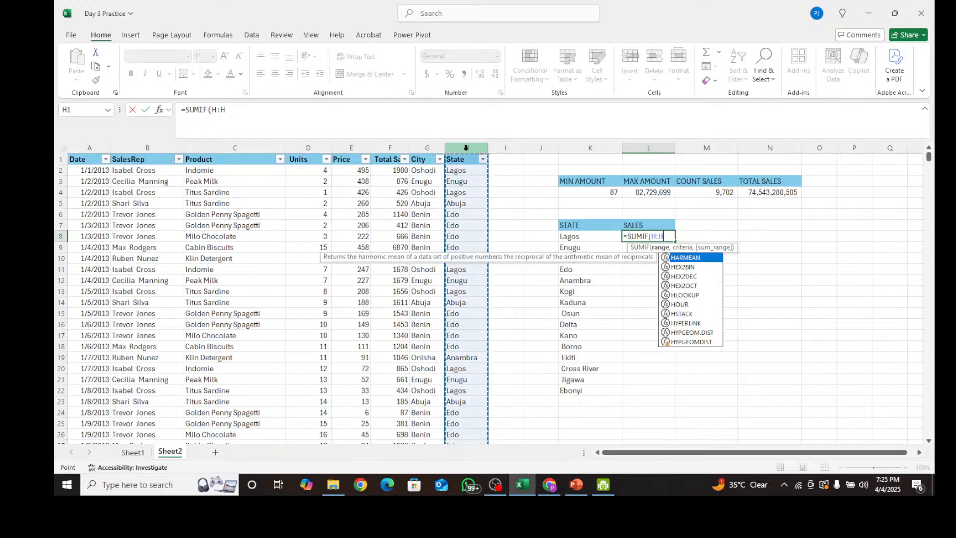
type(",")
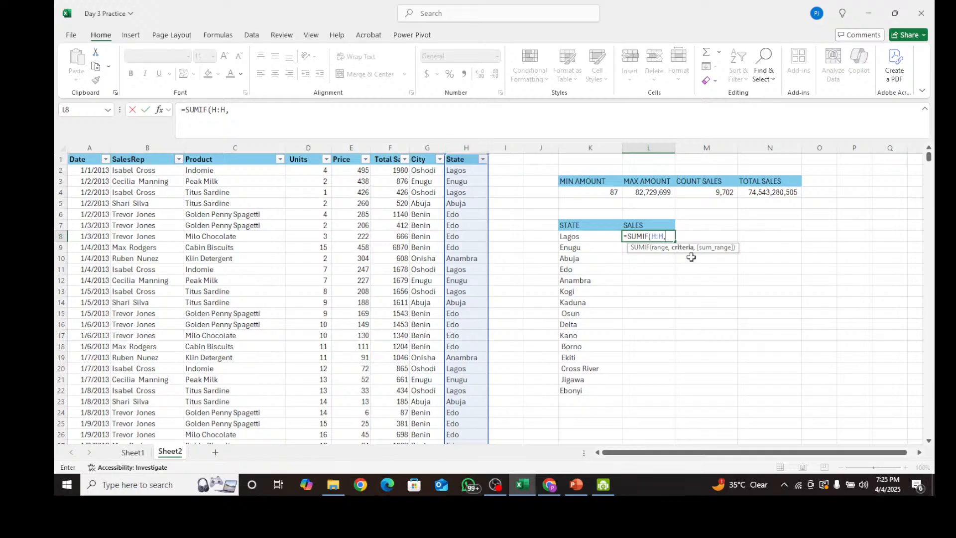
left_click(583, 236)
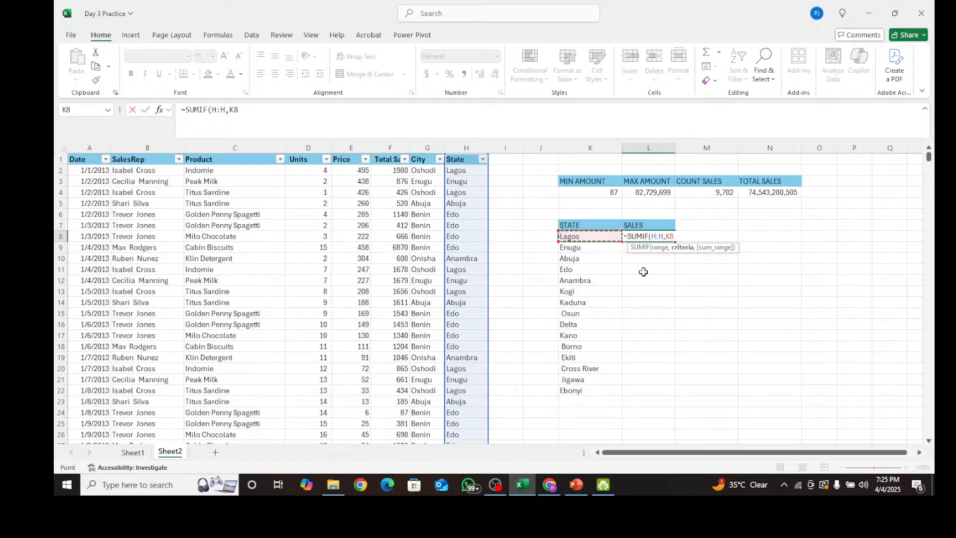
type(",")
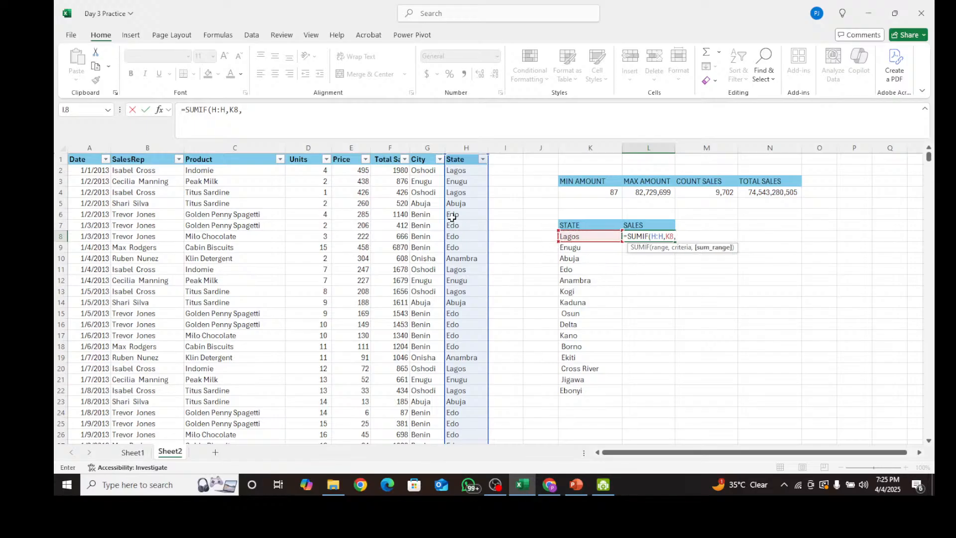
left_click(389, 147)
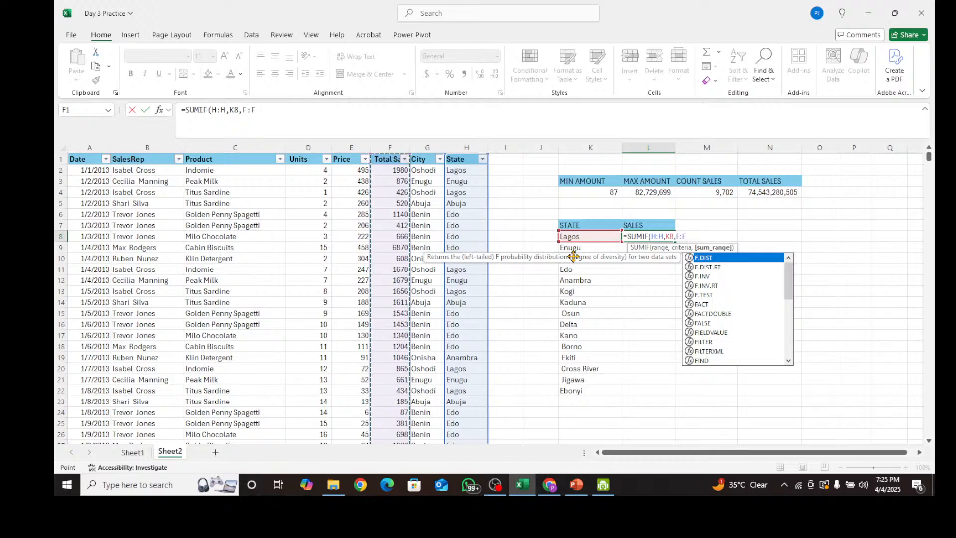
key("Return")
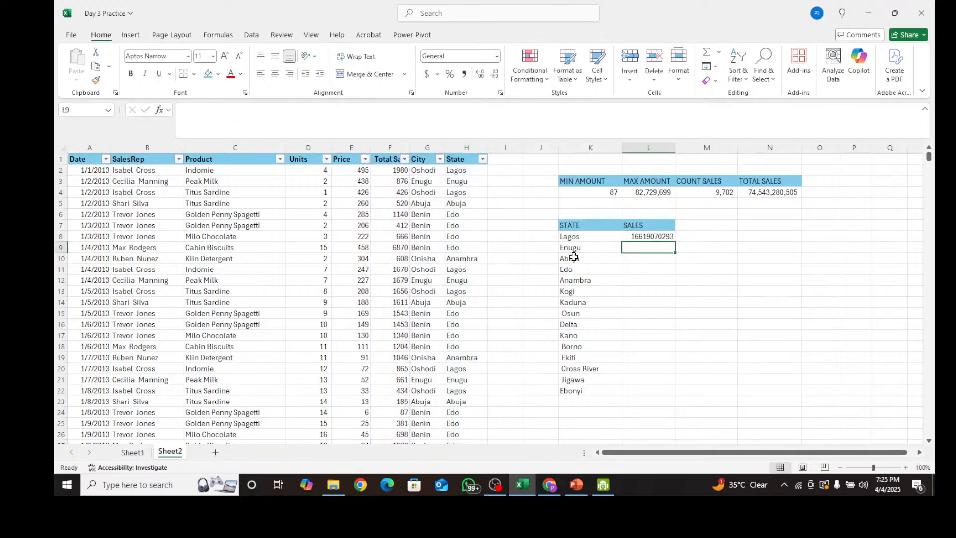
left_click(649, 235)
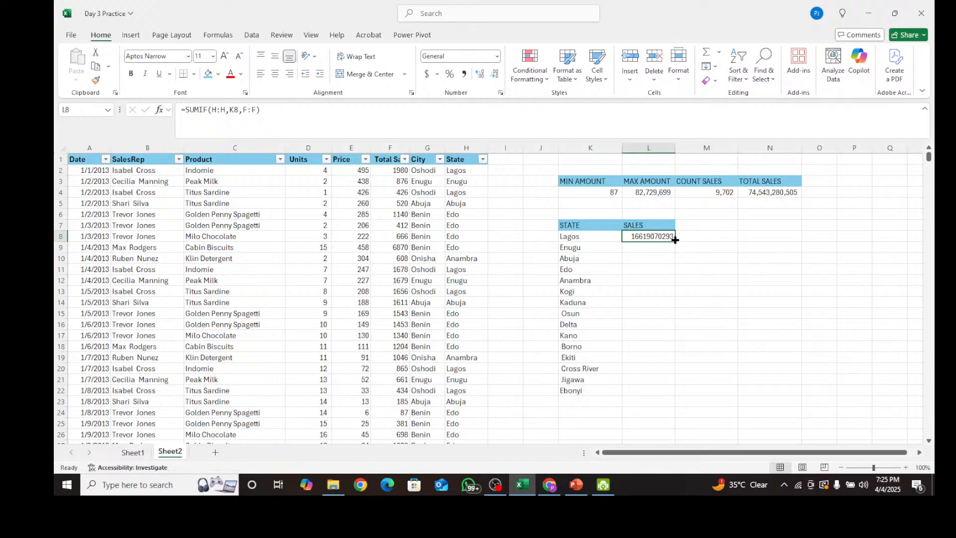
left_click_drag(675, 240, 682, 393)
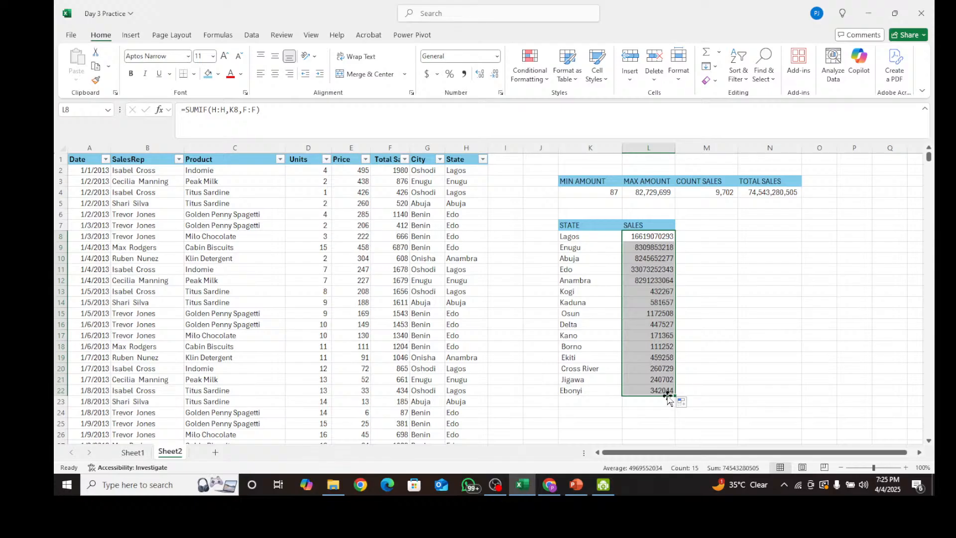
Format the state sales in L8:L22 with thousands separators and no decimals, and widen column L to fit them
left_click(465, 74)
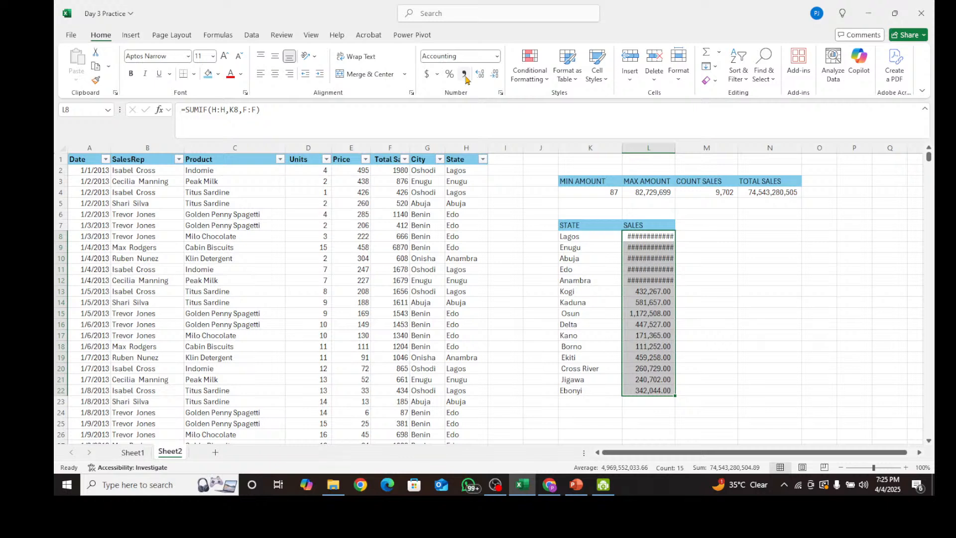
left_click(494, 76)
left_click(494, 76)
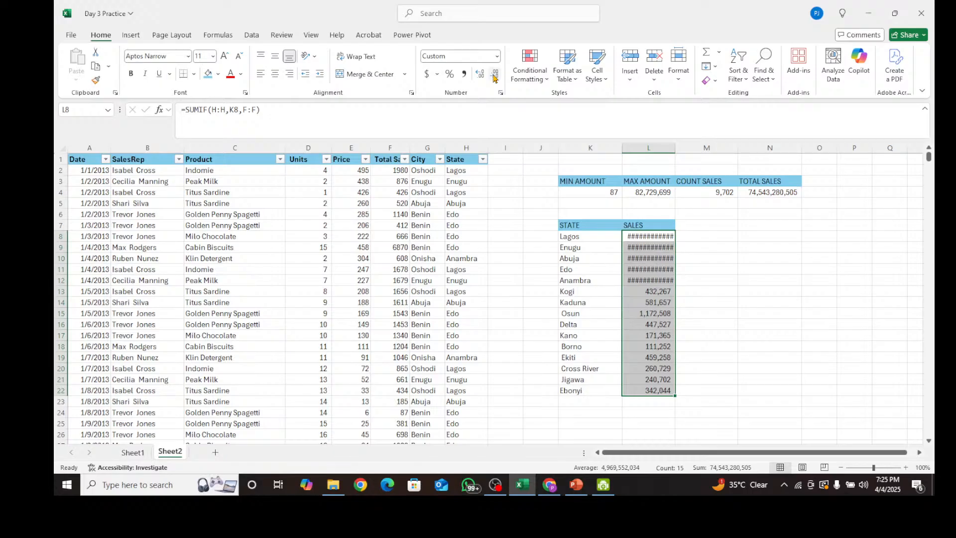
left_click_drag(675, 148, 695, 150)
left_click(655, 241)
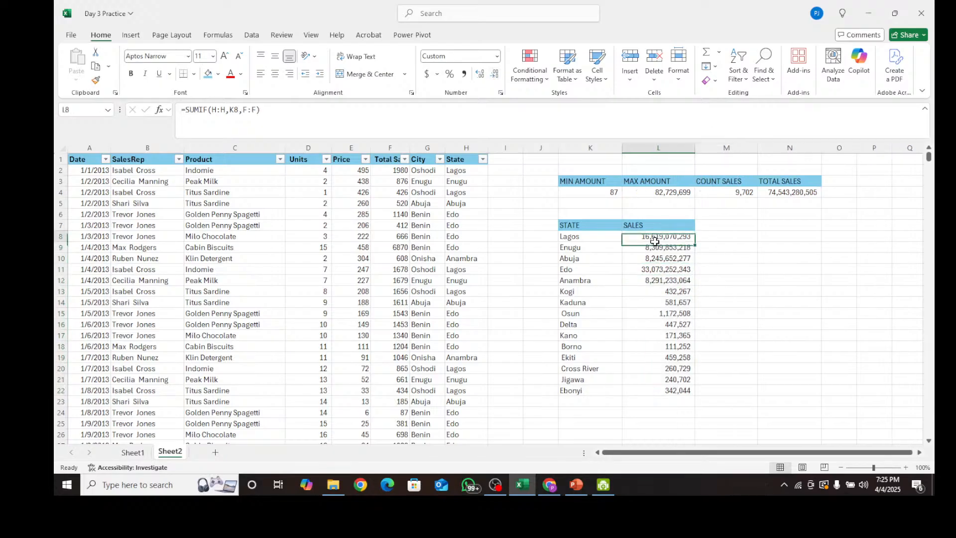
left_click(496, 484)
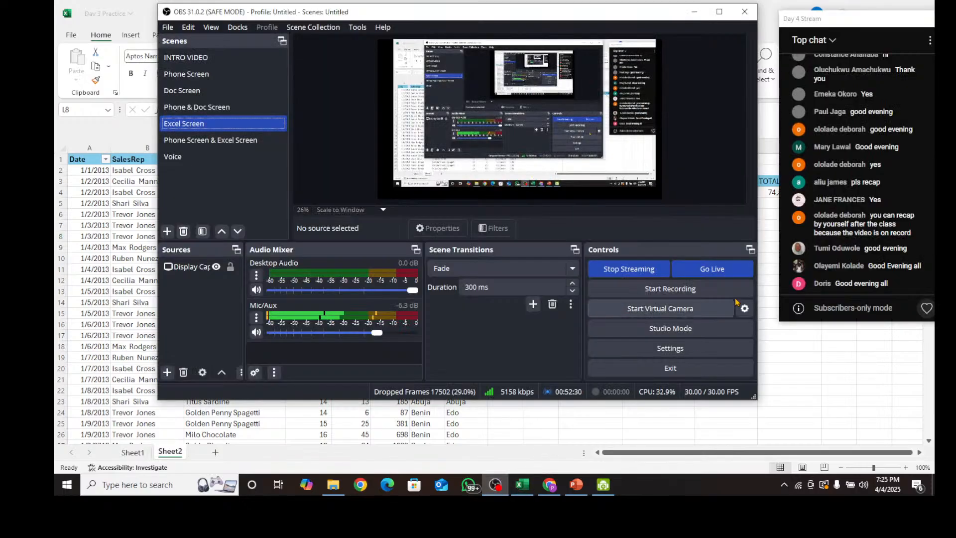
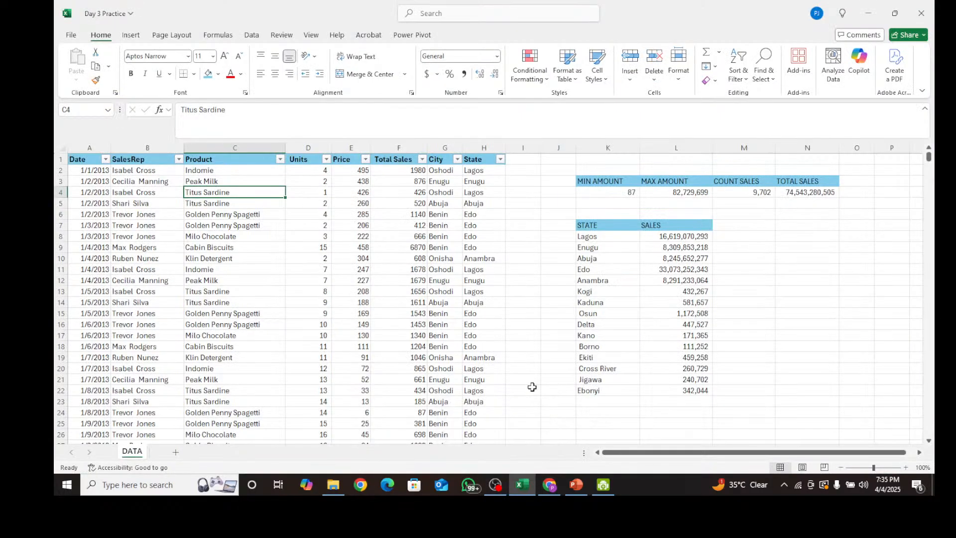
left_click(470, 336)
left_click(234, 194)
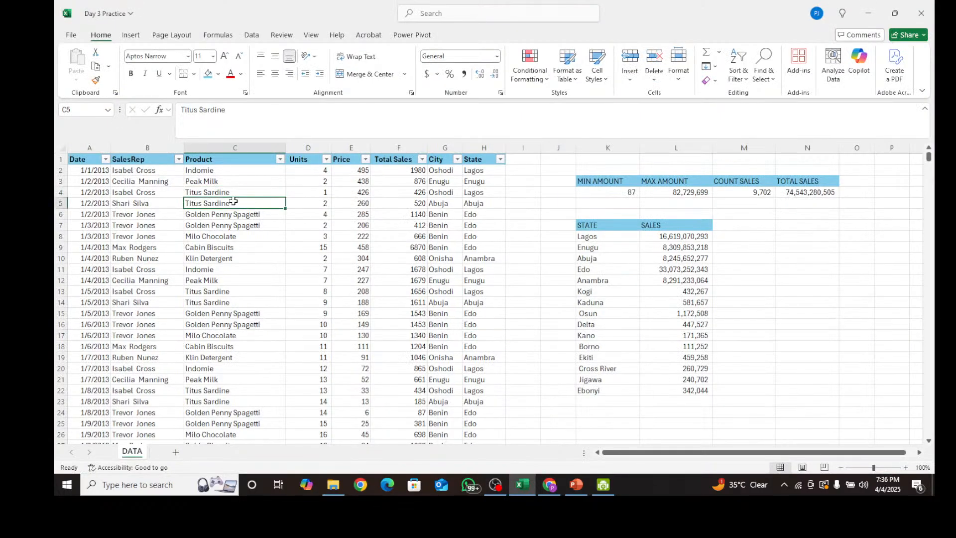
left_click(147, 181)
left_click(374, 193)
left_click(414, 300)
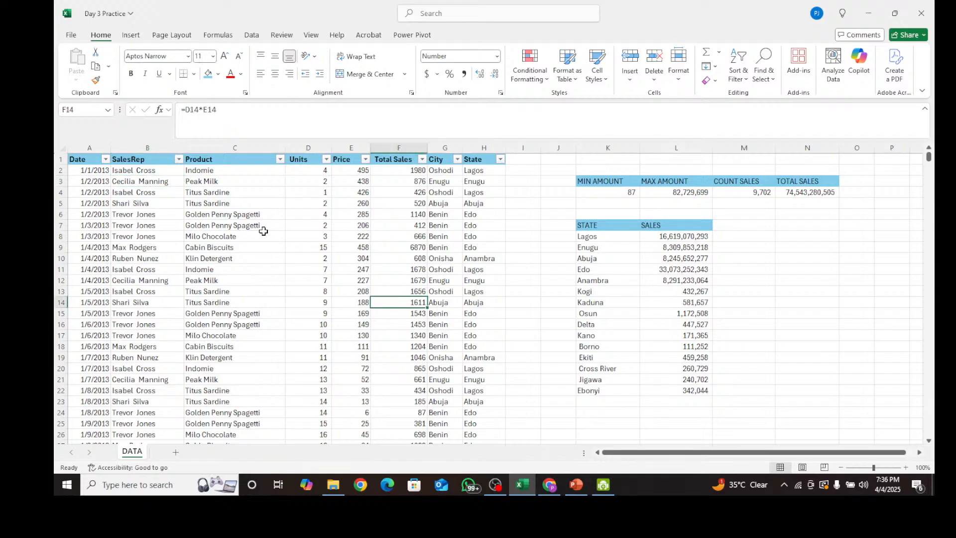
left_click(264, 234)
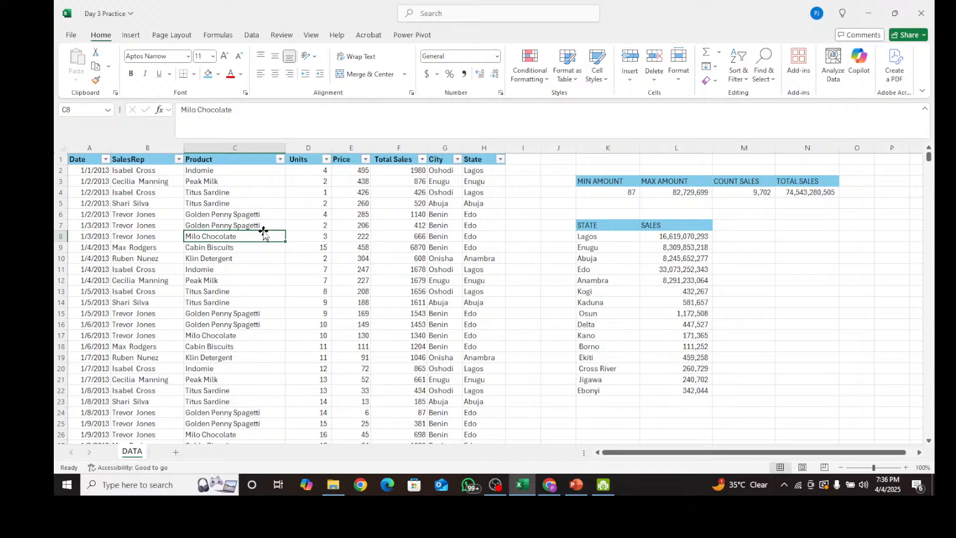
mouse_move(495, 483)
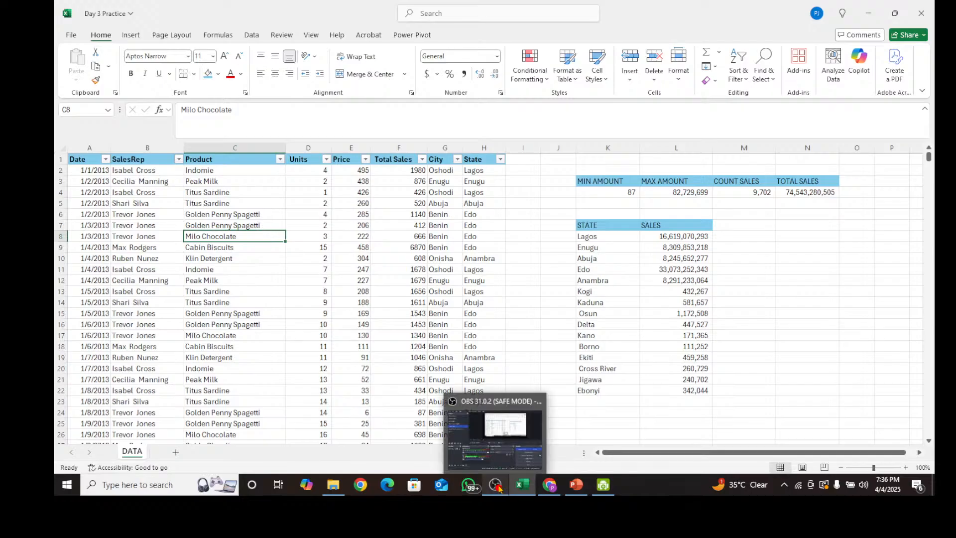
left_click(499, 447)
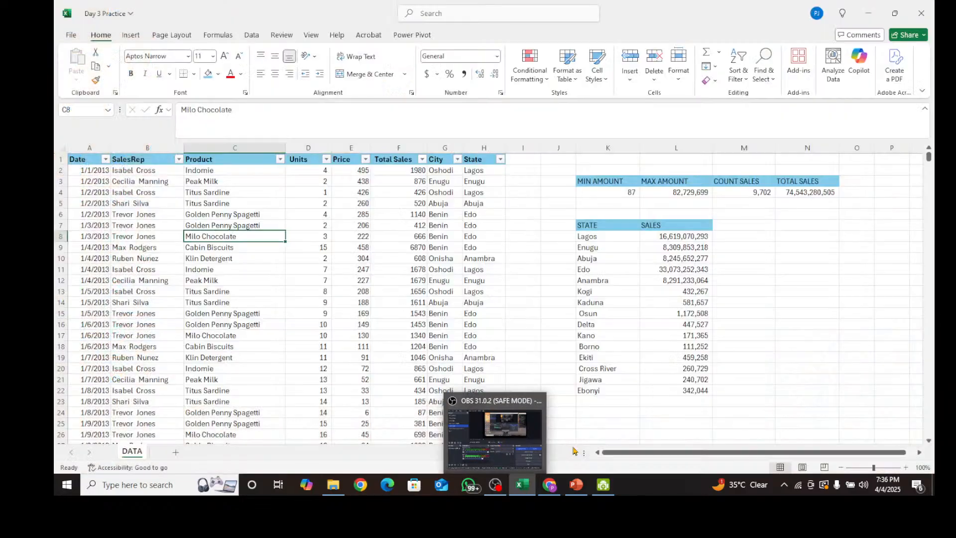
left_click(388, 324)
left_click(190, 200)
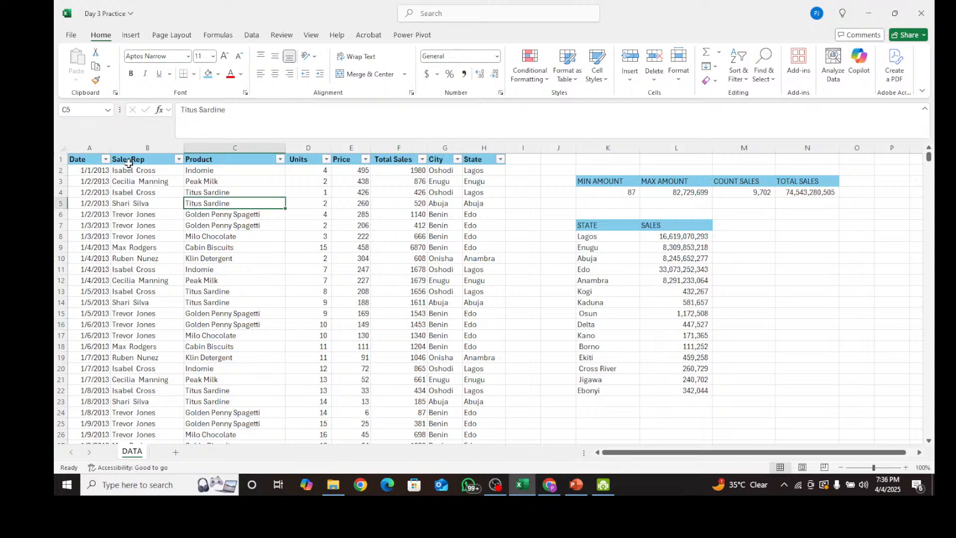
left_click(128, 163)
left_click(494, 484)
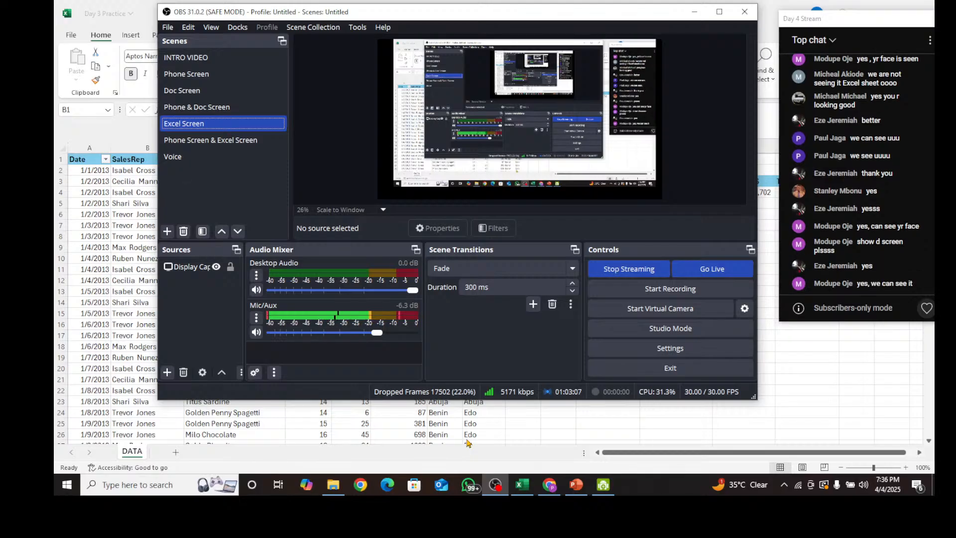
left_click(468, 441)
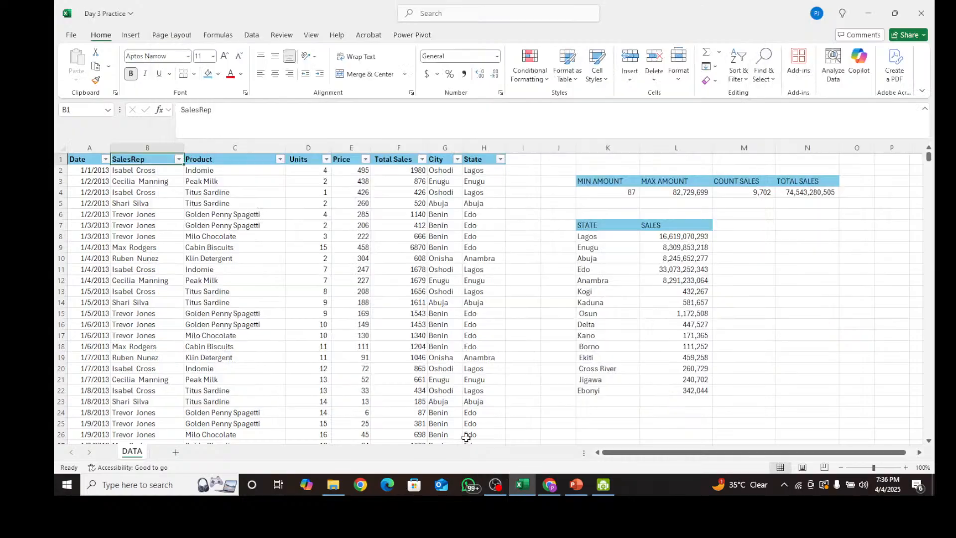
left_click(226, 256)
left_click(82, 181)
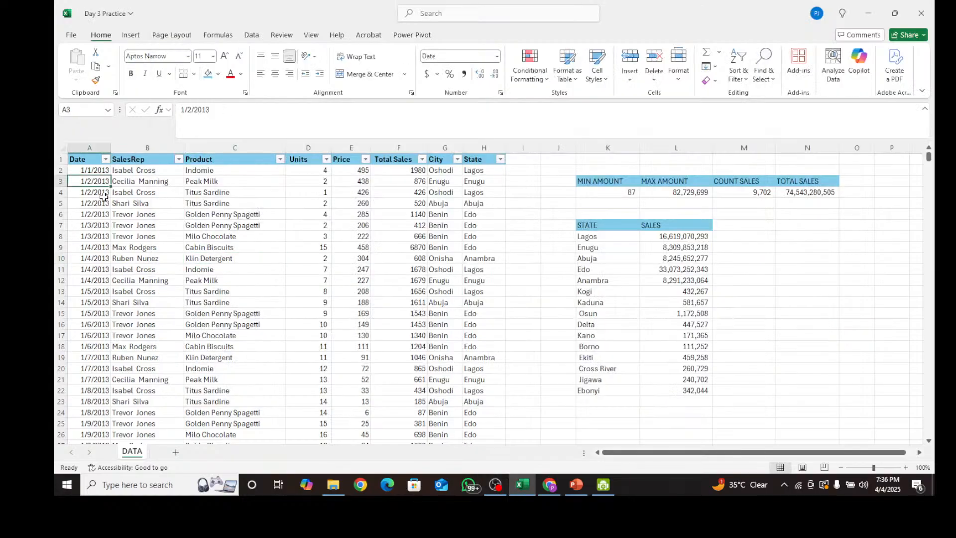
left_click(218, 191)
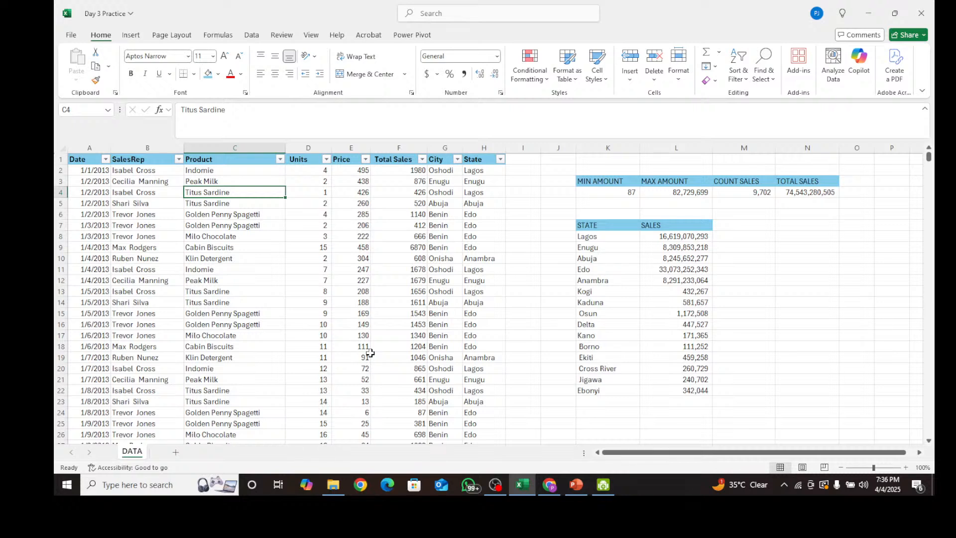
left_click(211, 213)
left_click(140, 182)
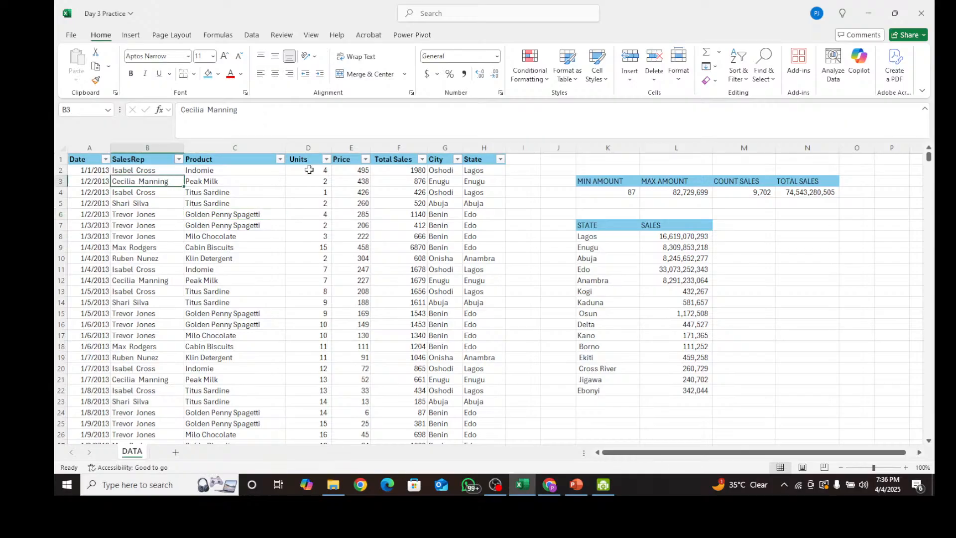
left_click(260, 191)
left_click(421, 194)
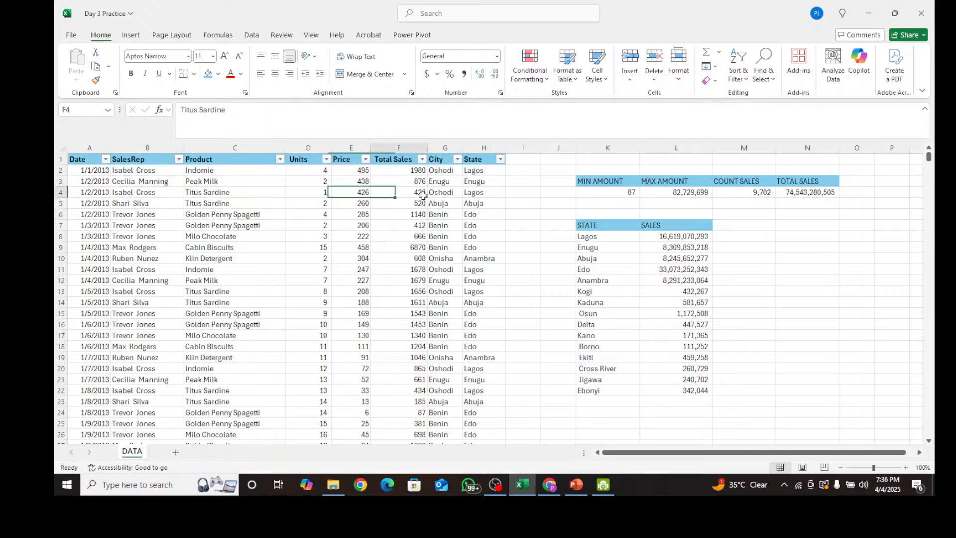
left_click(232, 181)
left_click(248, 215)
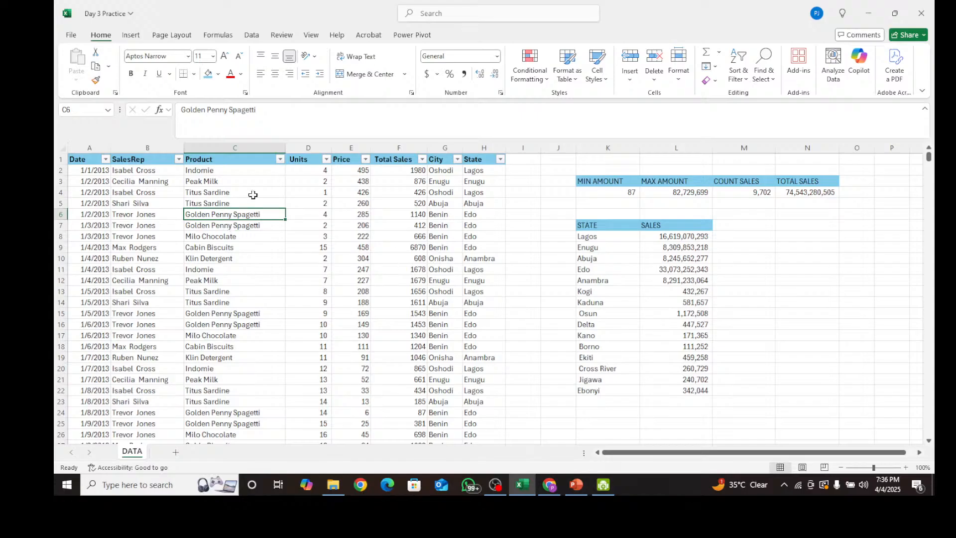
left_click(391, 214)
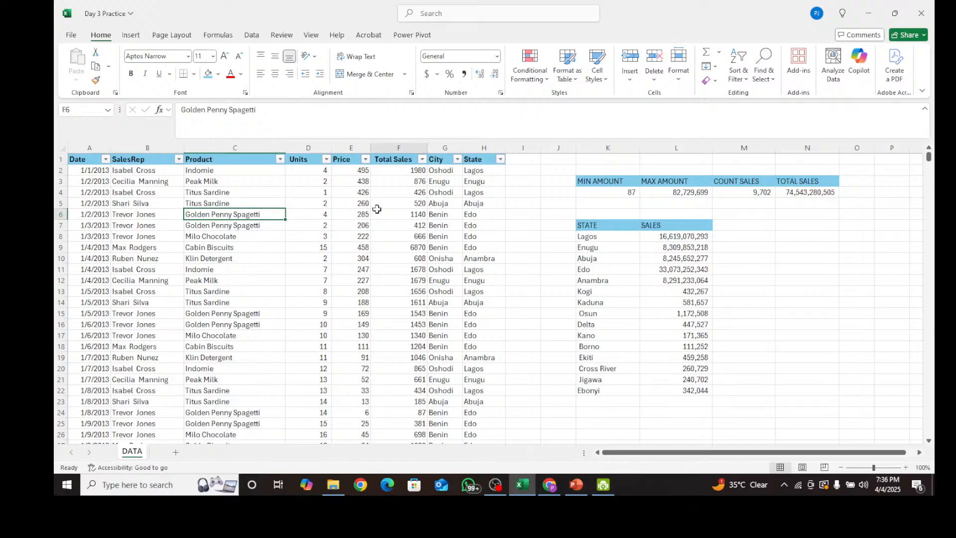
left_click(272, 202)
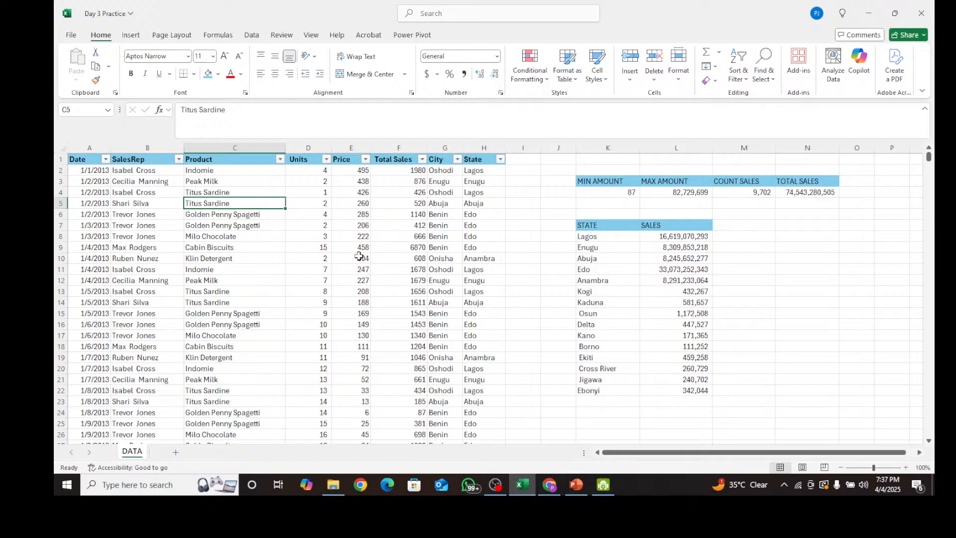
left_click(374, 203)
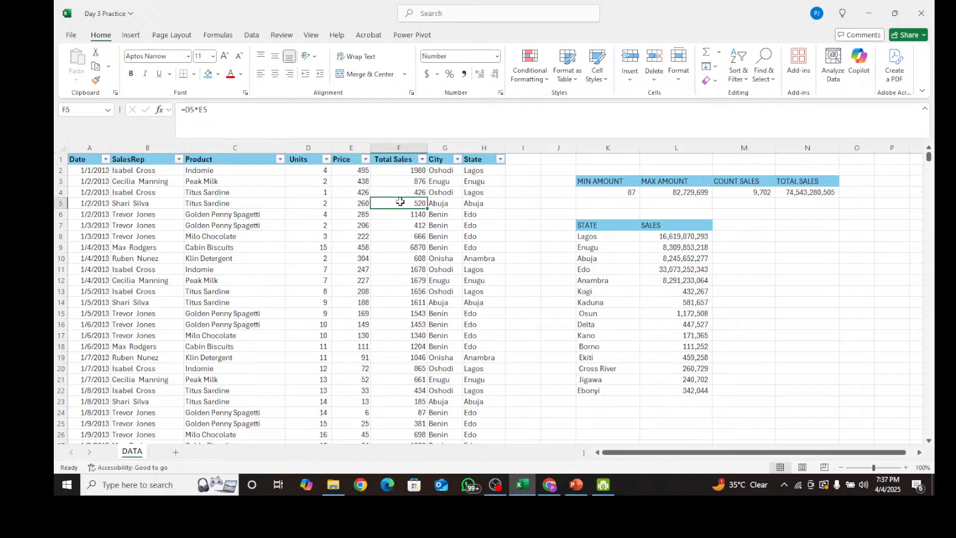
left_click(239, 215)
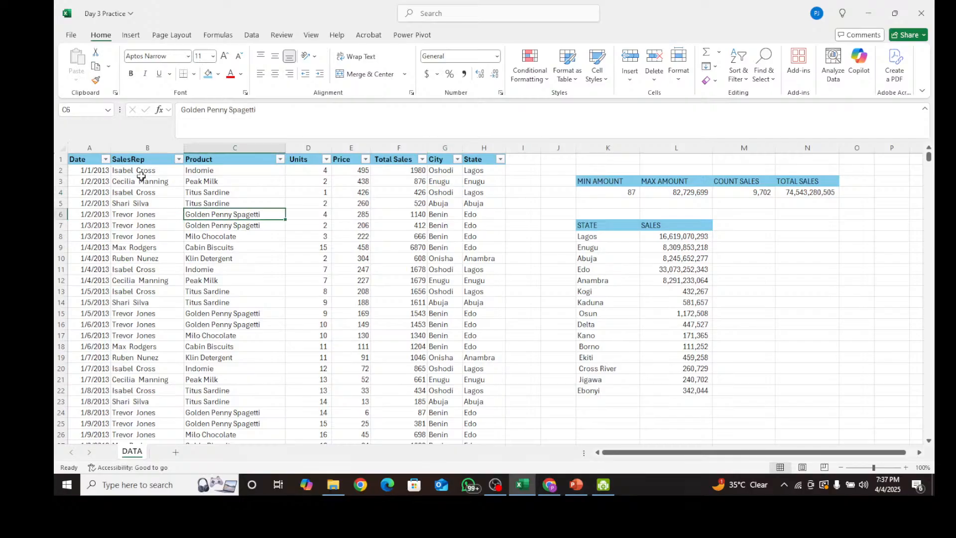
left_click(256, 192)
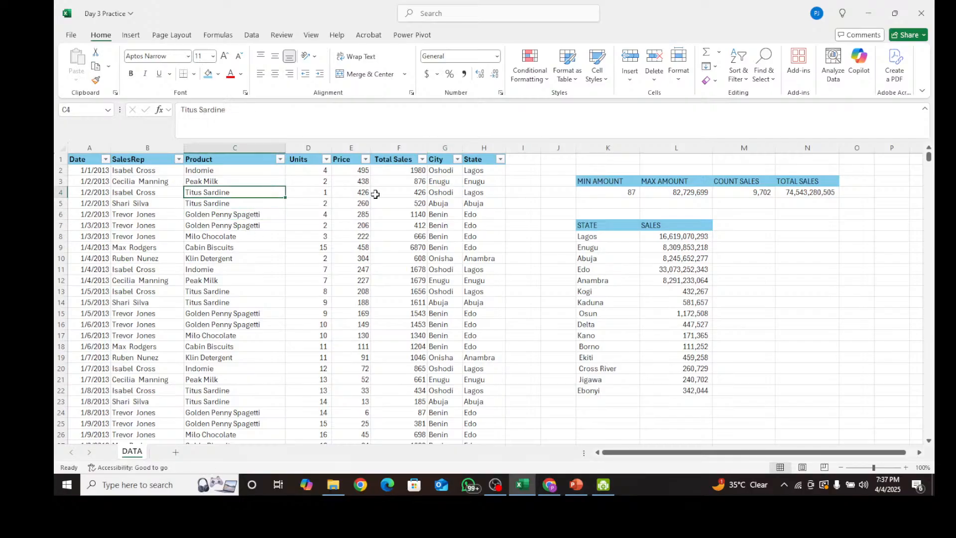
left_click(377, 192)
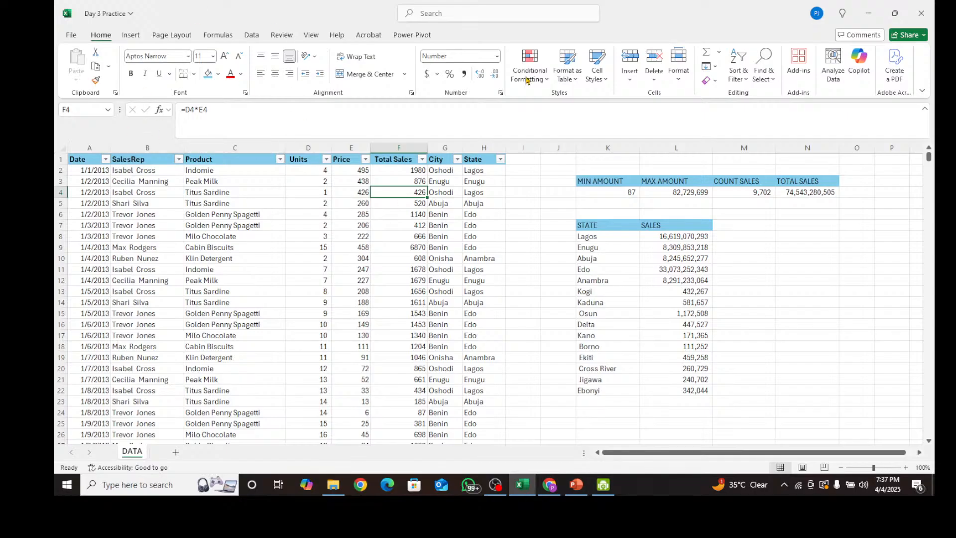
left_click(187, 204)
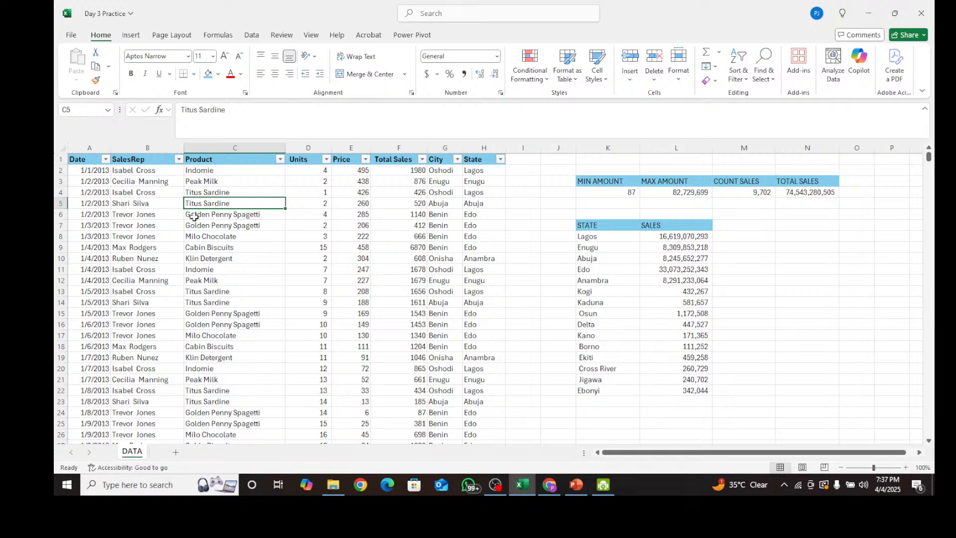
left_click(115, 173)
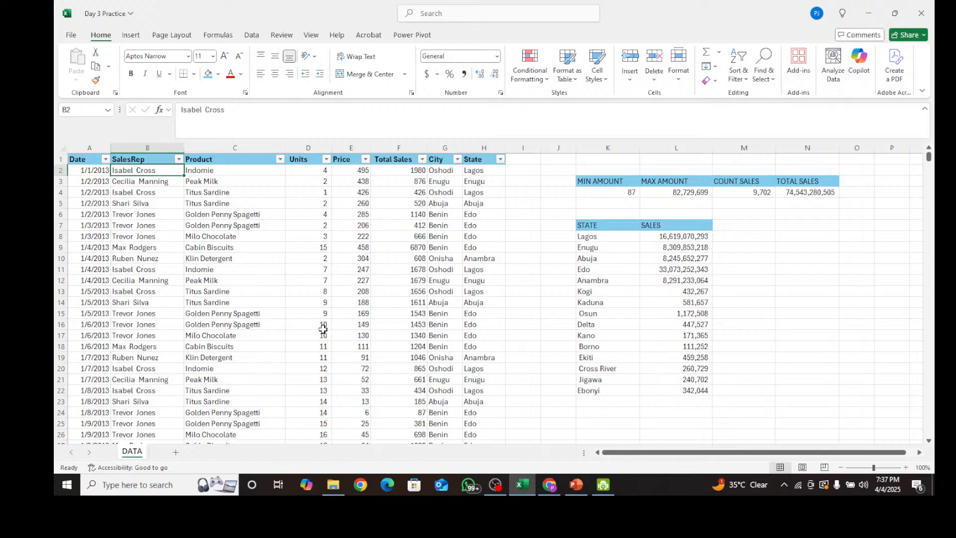
left_click(200, 215)
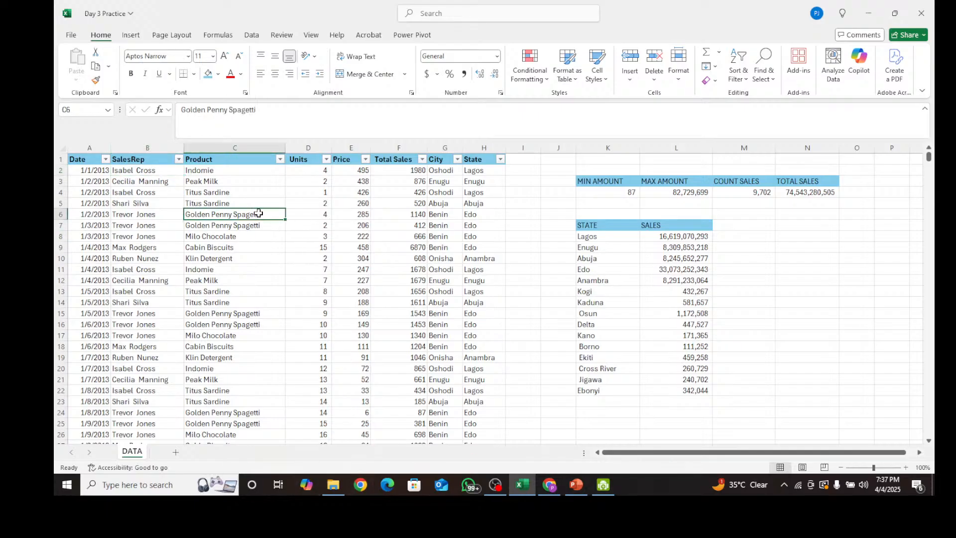
left_click(408, 225)
left_click_drag(359, 312, 343, 303)
left_click(303, 270)
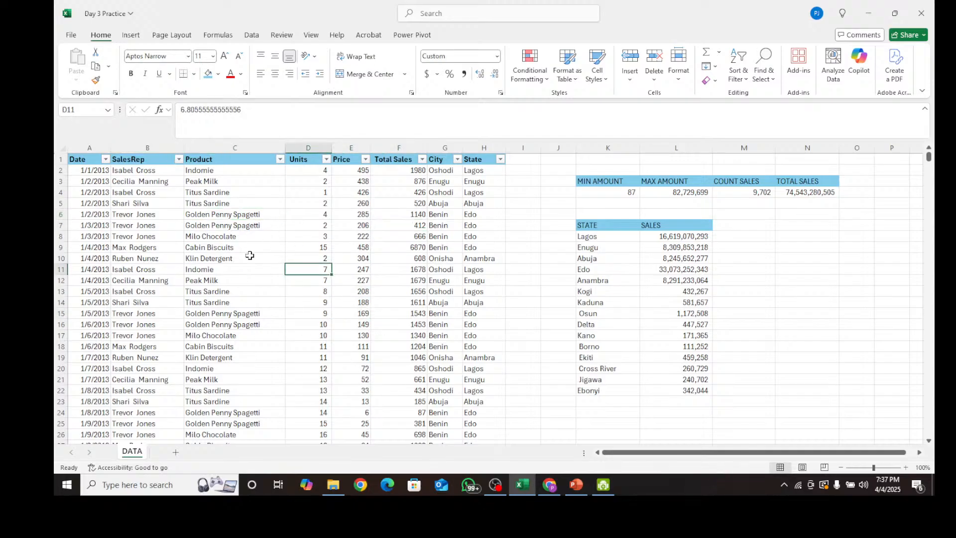
Convert the sales data range A1:H9703 into a table, using its first row as headers
left_click(260, 224)
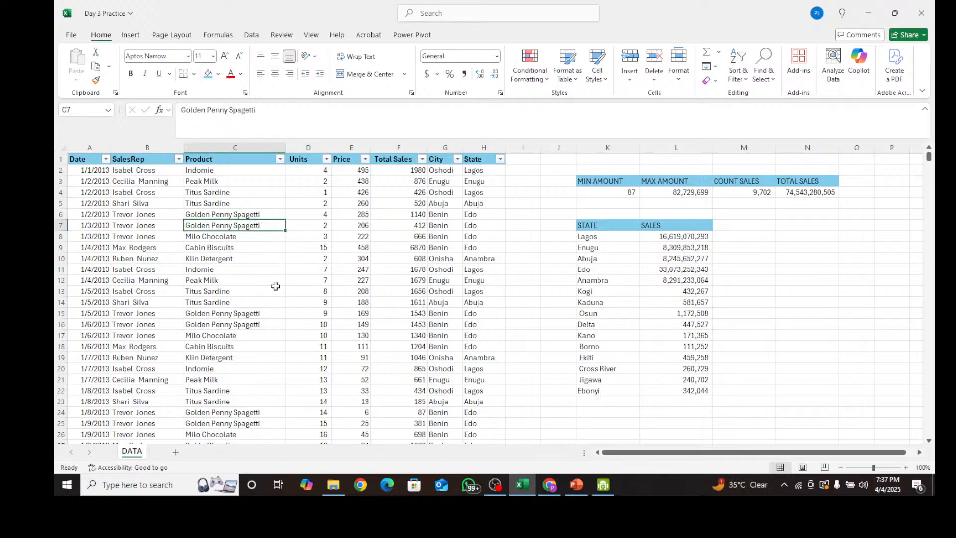
key("ctrl+a")
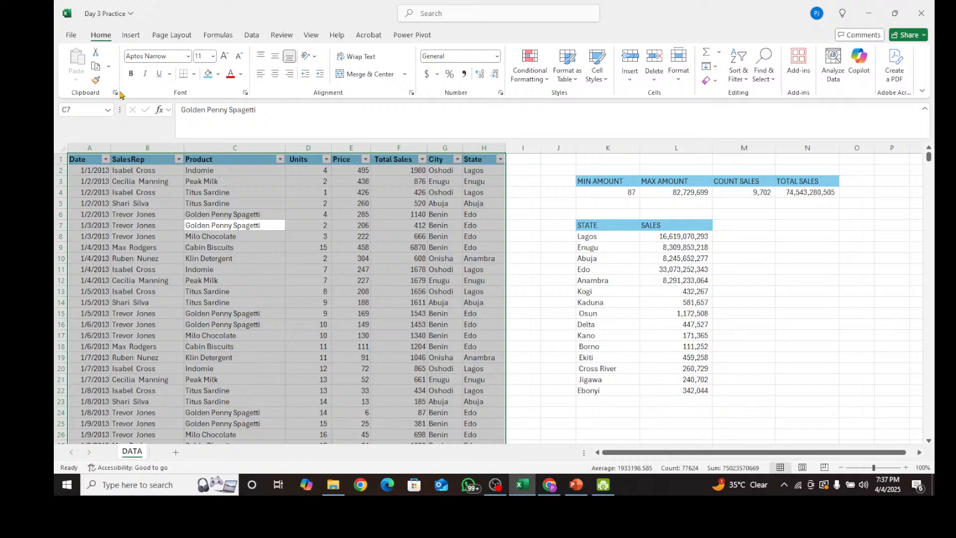
left_click(129, 36)
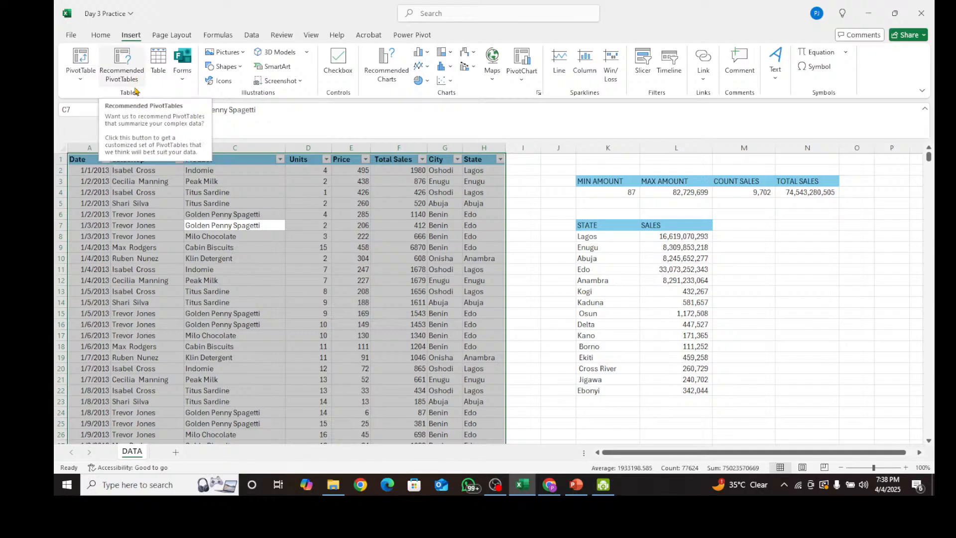
left_click(157, 74)
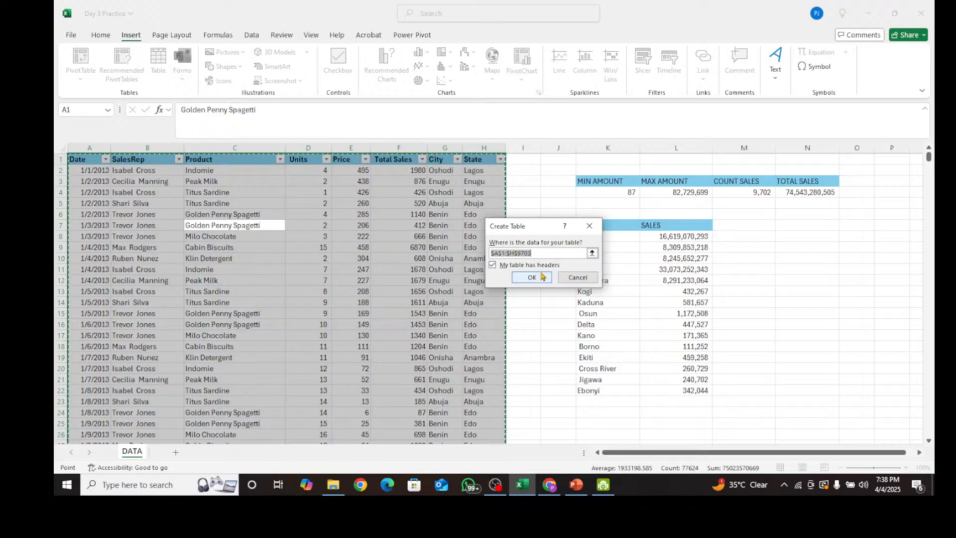
left_click(492, 267)
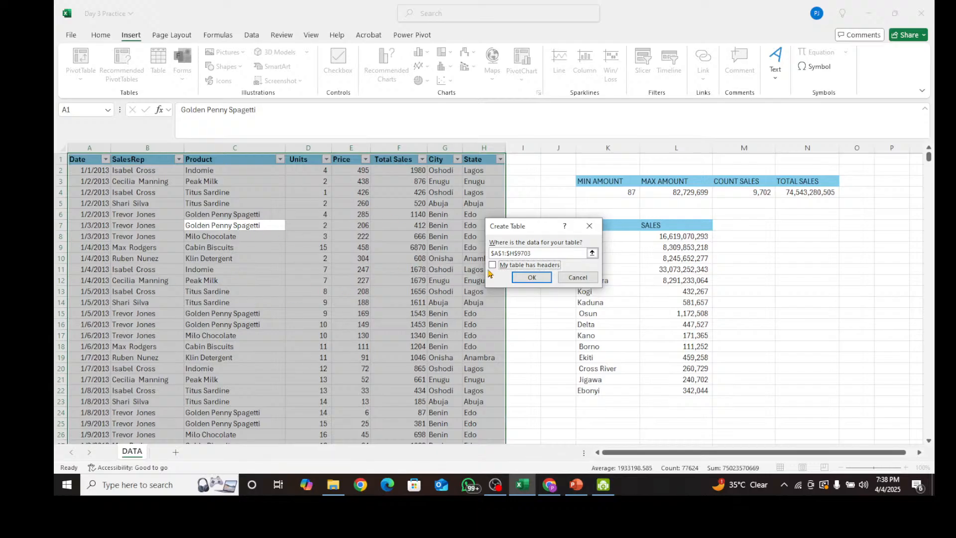
left_click(532, 278)
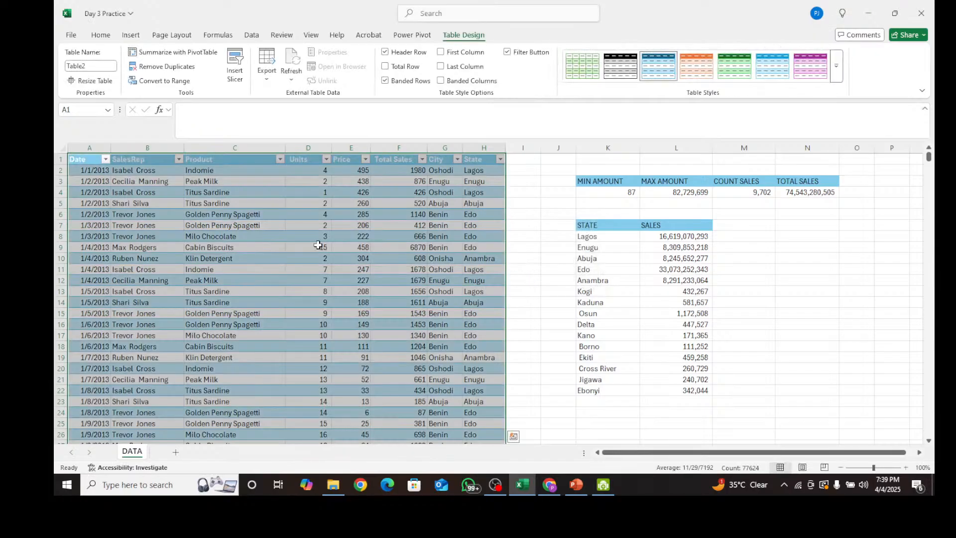
left_click(255, 224)
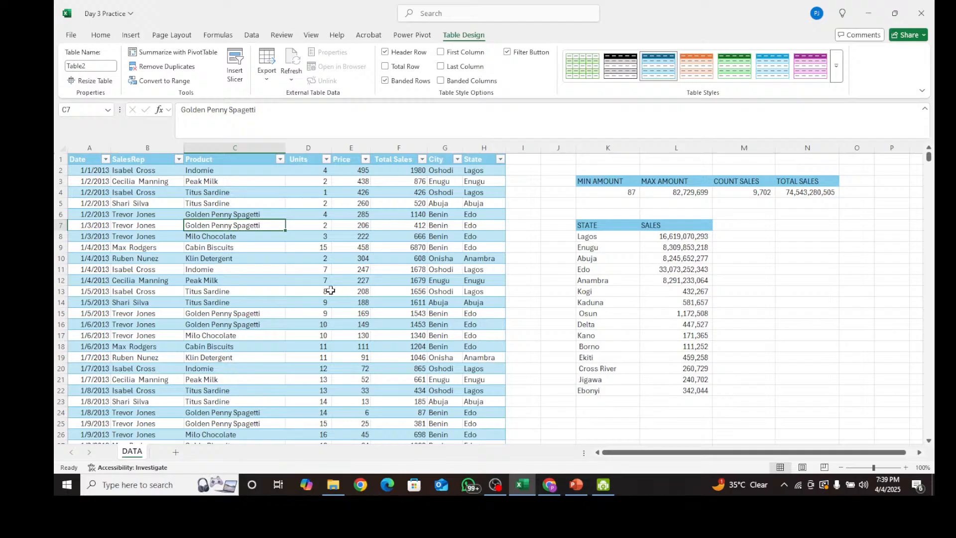
left_click(249, 260)
left_click(164, 204)
left_click(255, 180)
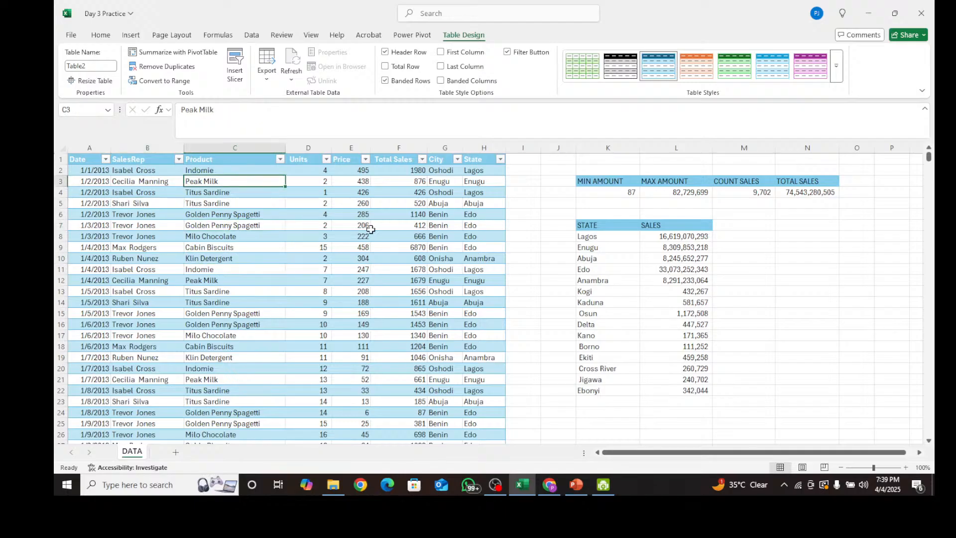
left_click(432, 226)
left_click(432, 302)
left_click(222, 237)
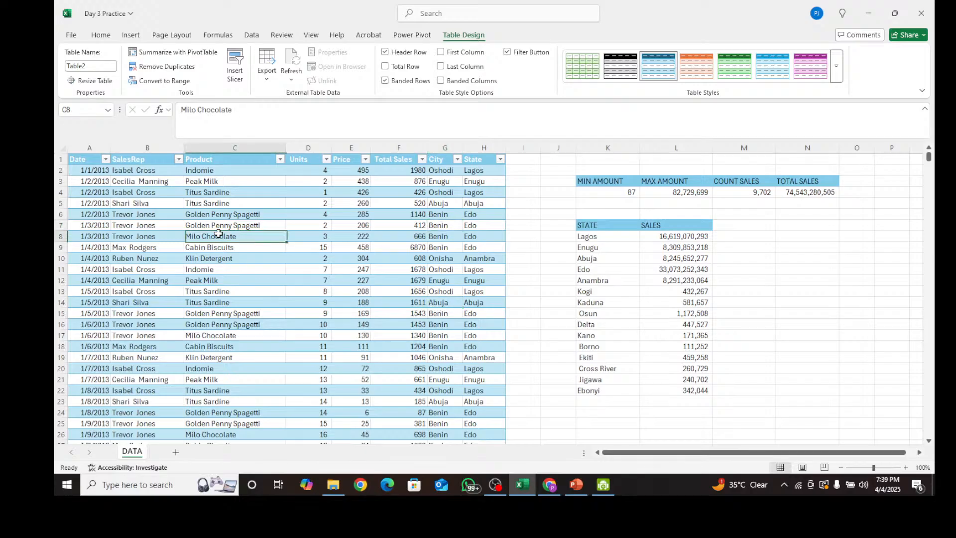
left_click(400, 225)
left_click(406, 289)
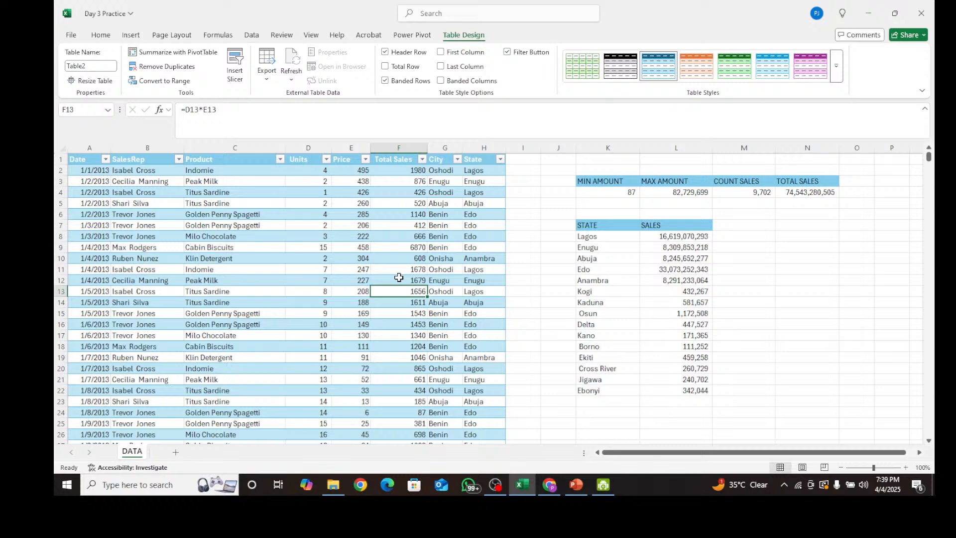
left_click(222, 208)
left_click(413, 249)
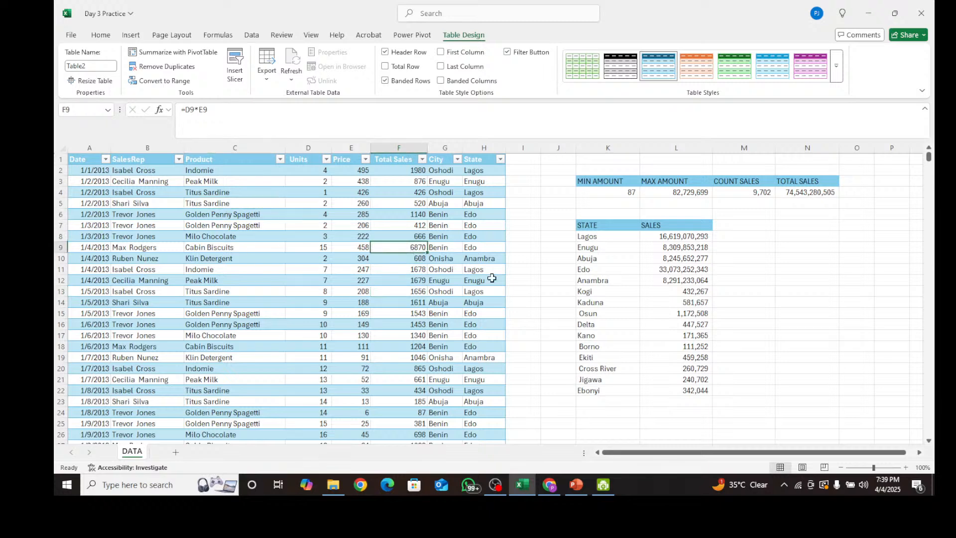
left_click(219, 211)
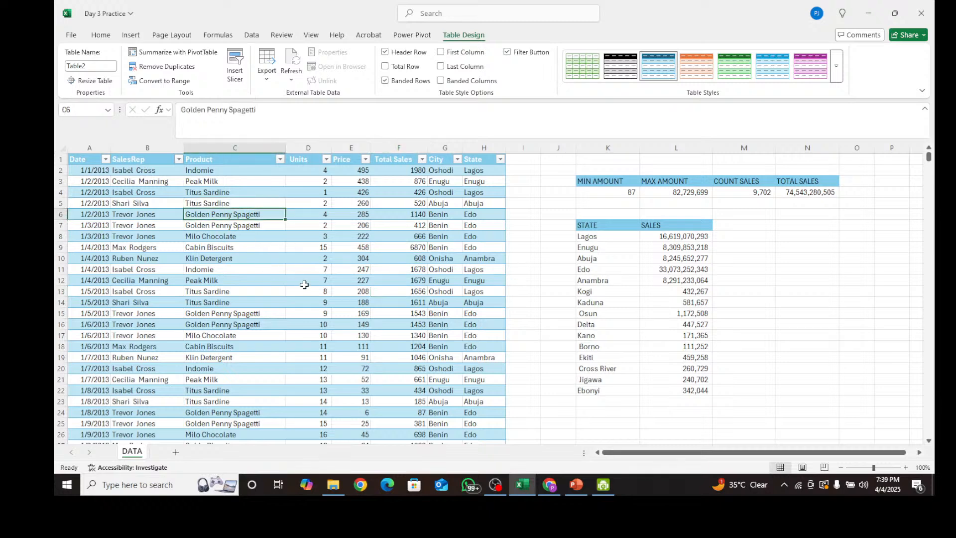
scroll(311, 283, "down", 4)
scroll(313, 285, "up", 4)
left_click(437, 179)
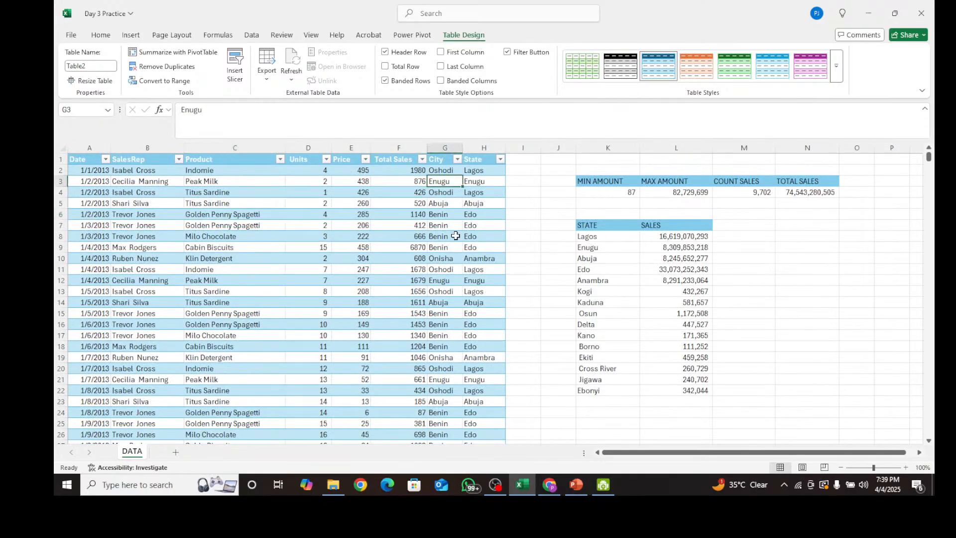
left_click(379, 292)
scroll(279, 315, "down", 20)
scroll(280, 316, "up", 20)
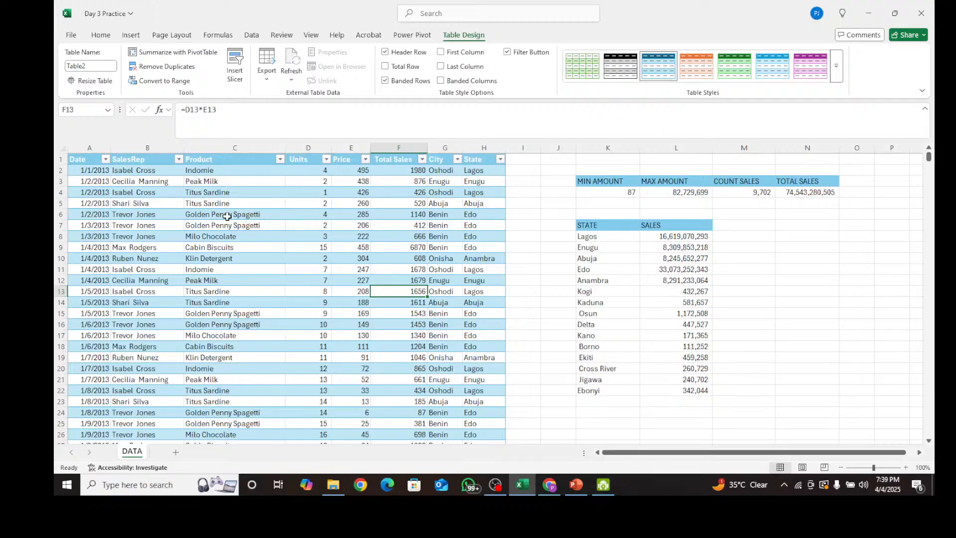
left_click(214, 202)
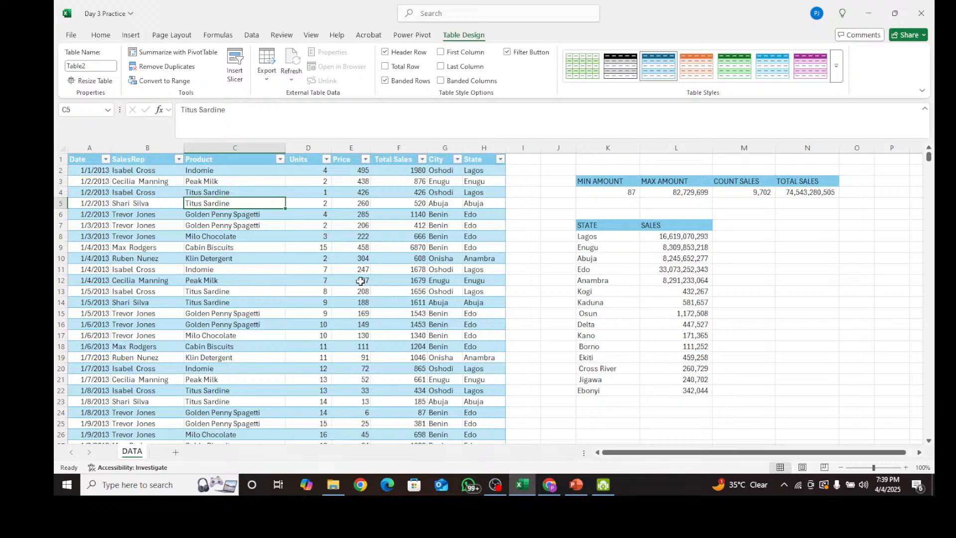
left_click(318, 223)
left_click(408, 239)
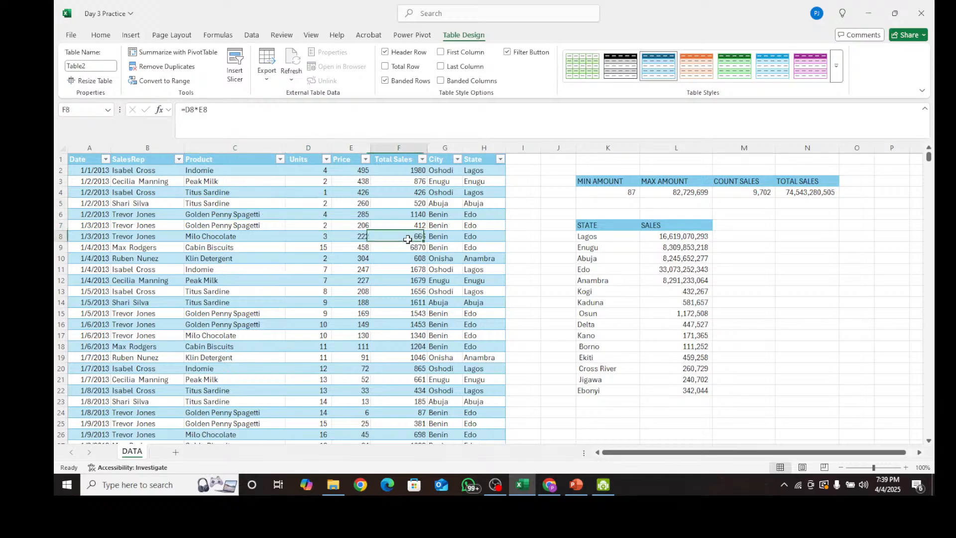
left_click(140, 173)
left_click(254, 213)
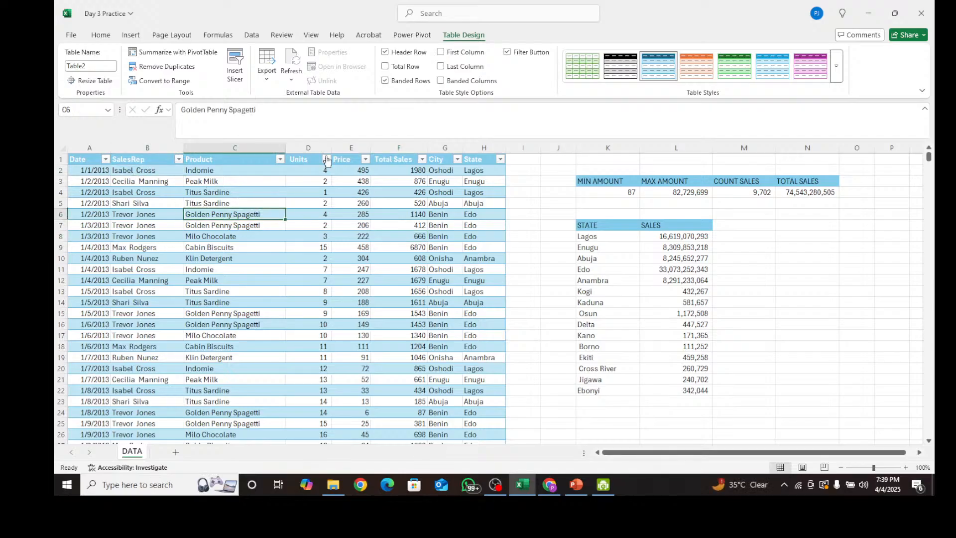
right_click(295, 202)
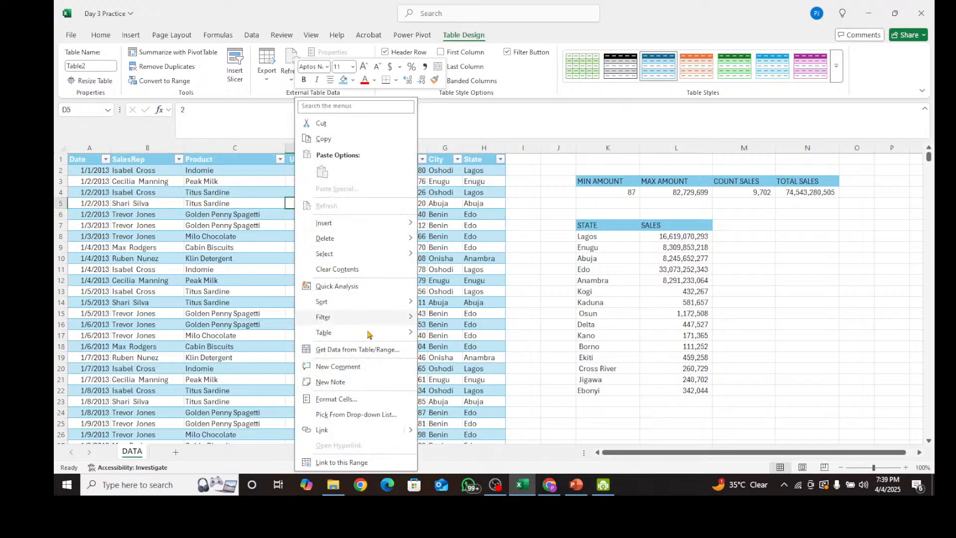
mouse_move(369, 334)
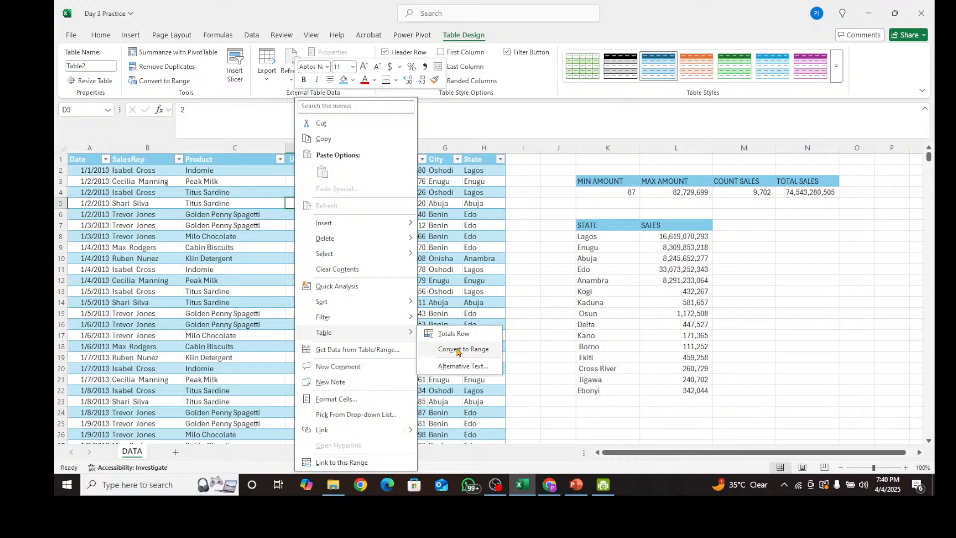
left_click(459, 350)
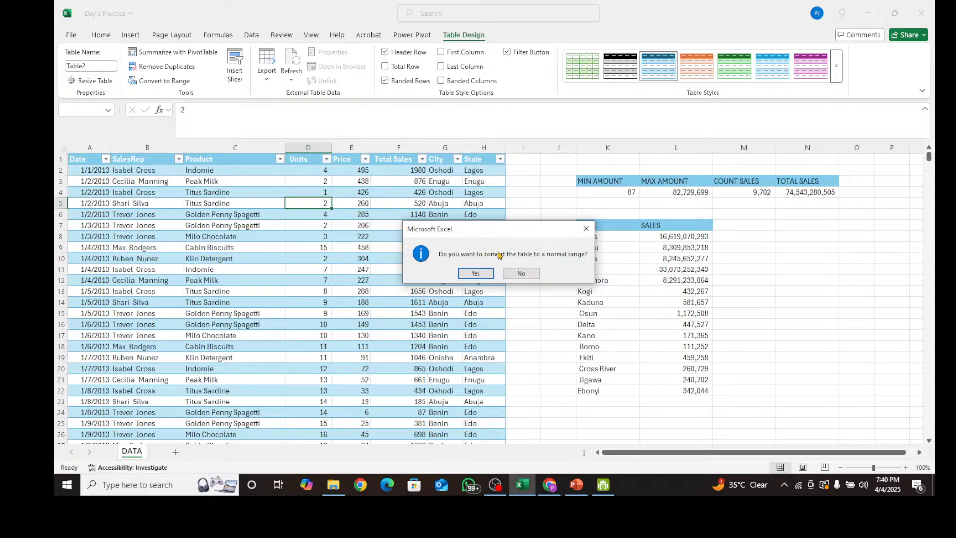
left_click(591, 232)
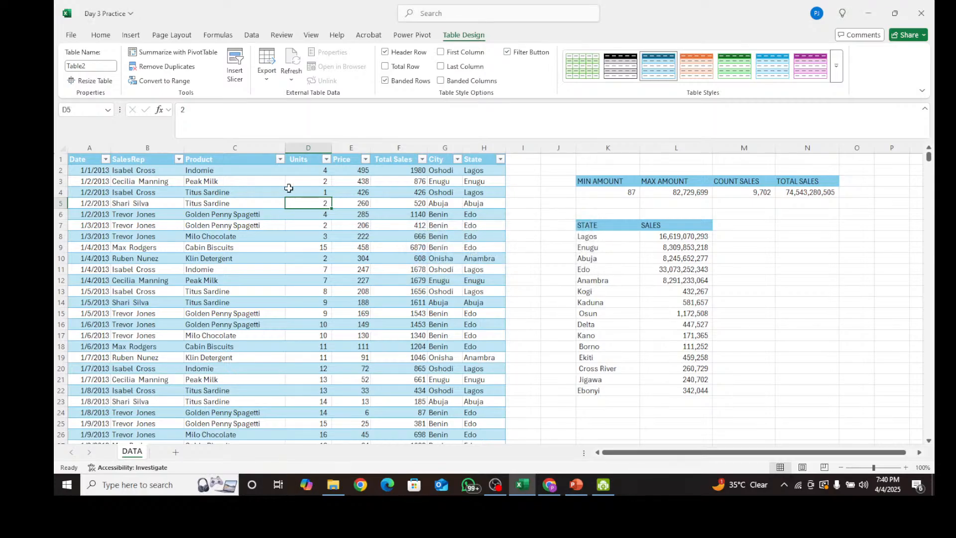
left_click(379, 224)
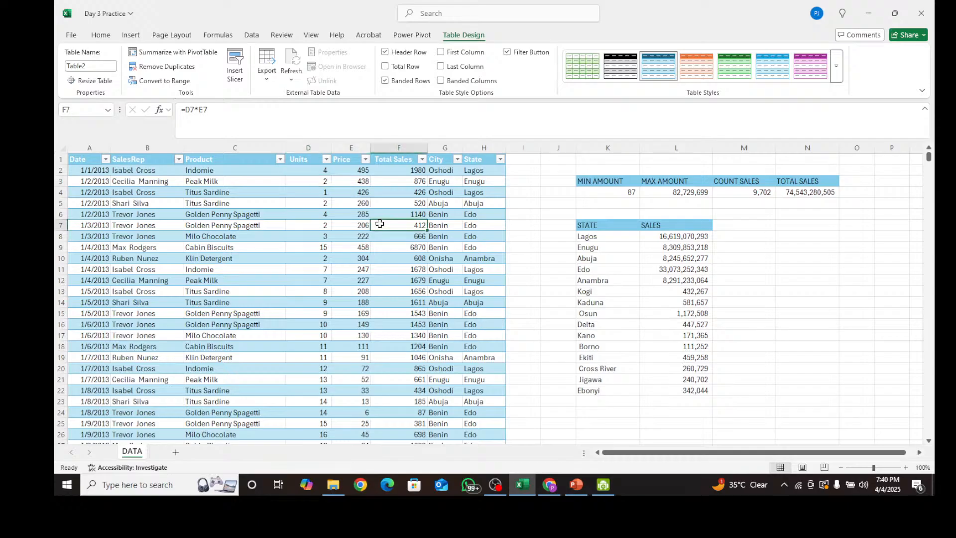
left_click(289, 188)
left_click(374, 213)
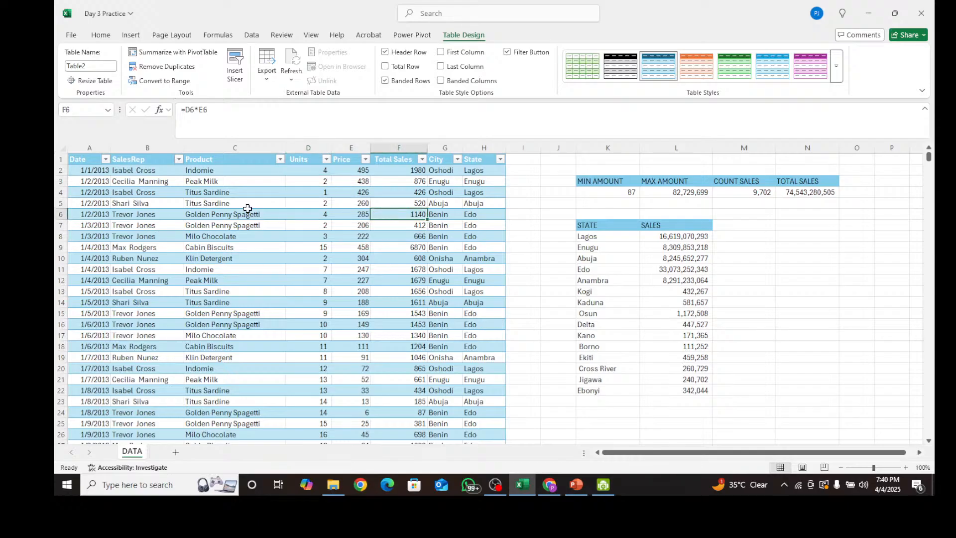
left_click(381, 193)
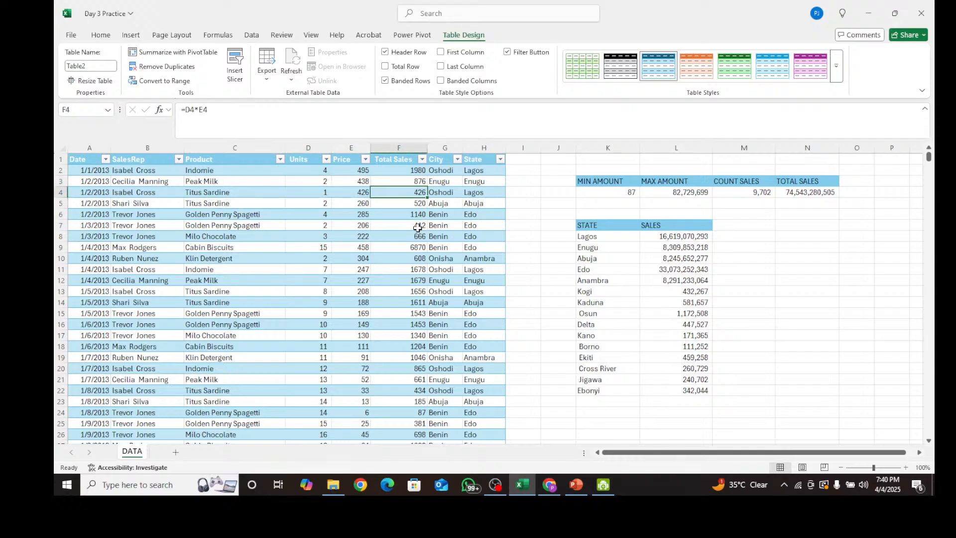
left_click(450, 178)
left_click(292, 172)
left_click(451, 216)
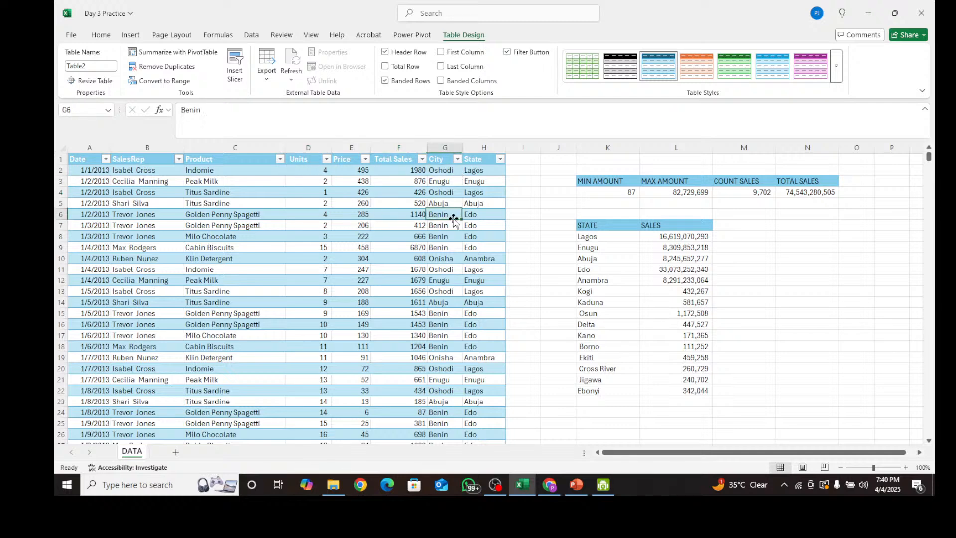
Apply the gray banded table style from the Light group to the sales data table
left_click(432, 273)
left_click(837, 65)
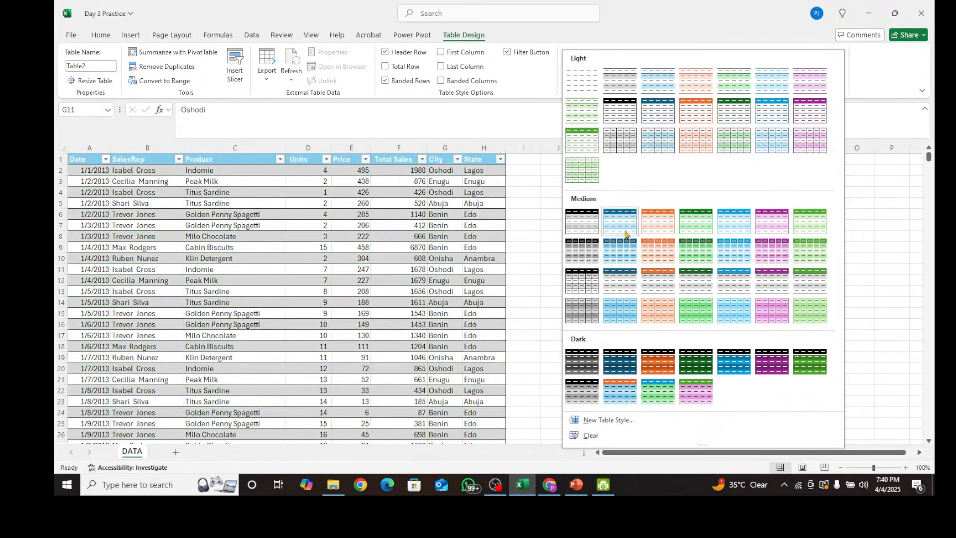
left_click(622, 84)
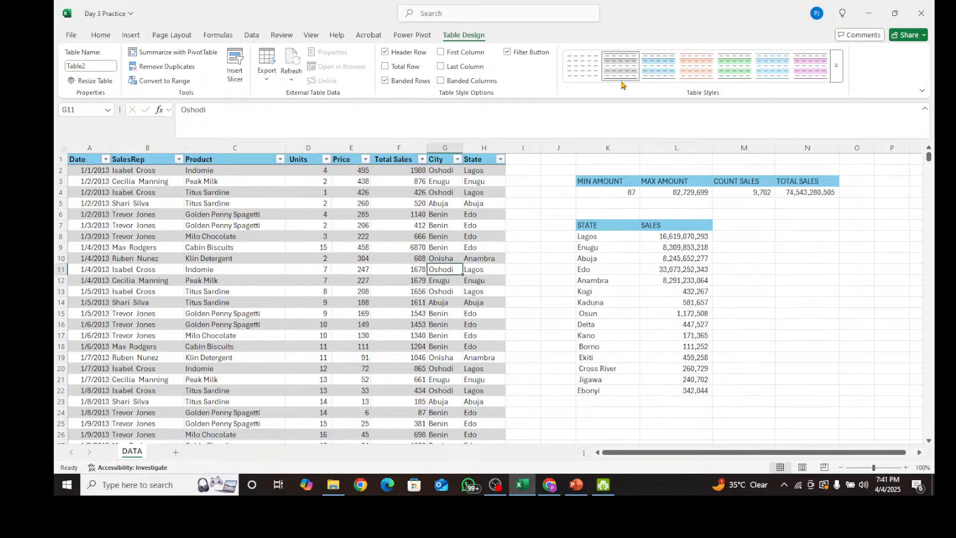
left_click(329, 225)
left_click(387, 304)
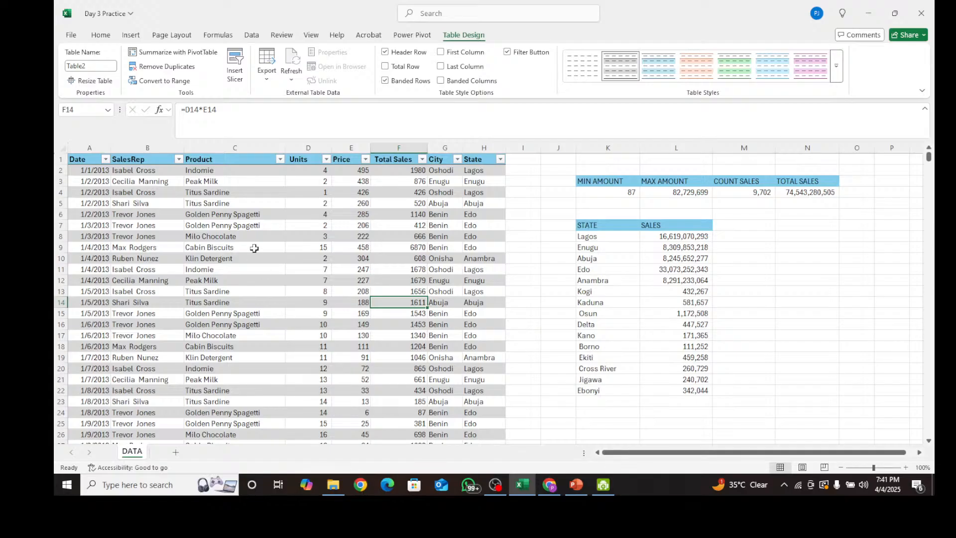
left_click(214, 193)
Switch to OBS to check the Excel Screen scene and the live stream chat, and return to the Excel workbook
left_click(496, 484)
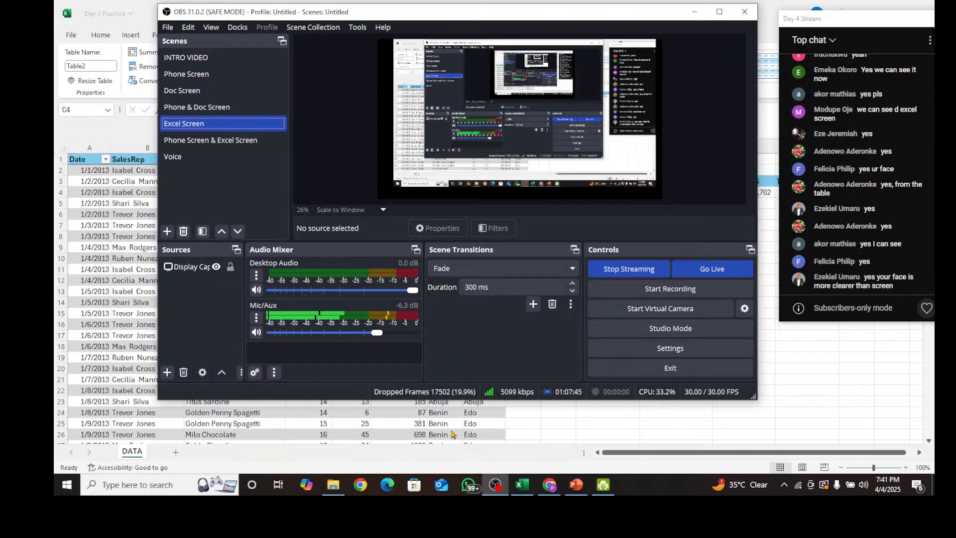
key("alt+Tab")
left_click(270, 243)
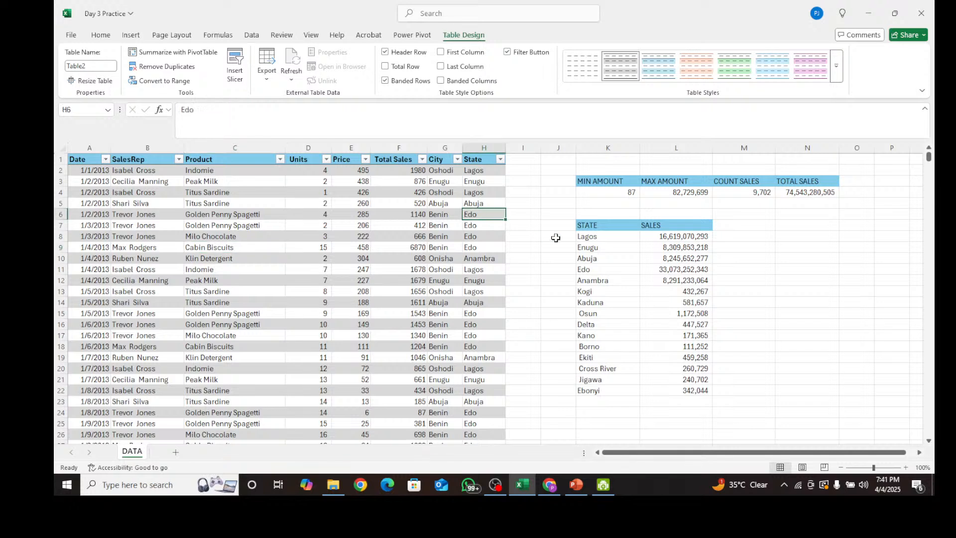
left_click(440, 256)
left_click(361, 215)
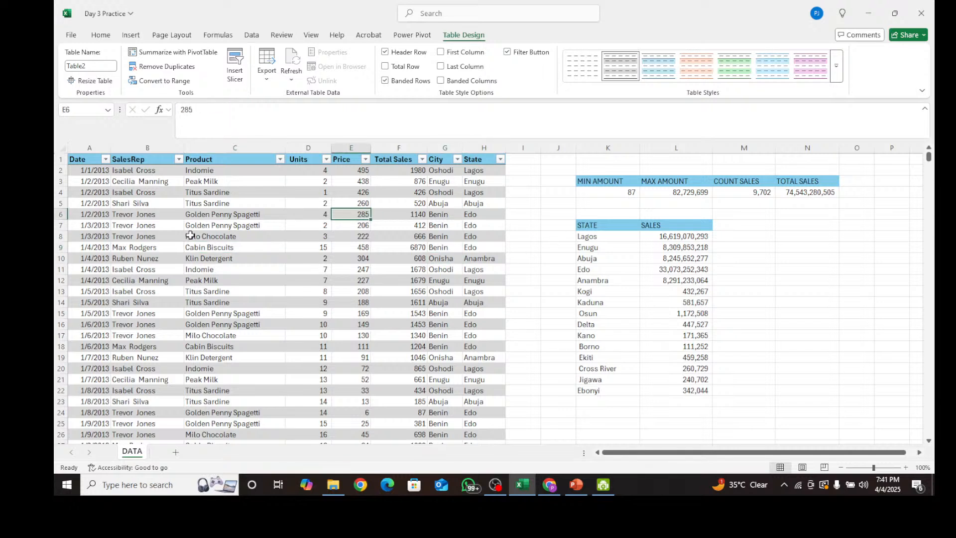
left_click(208, 212)
left_click(223, 172)
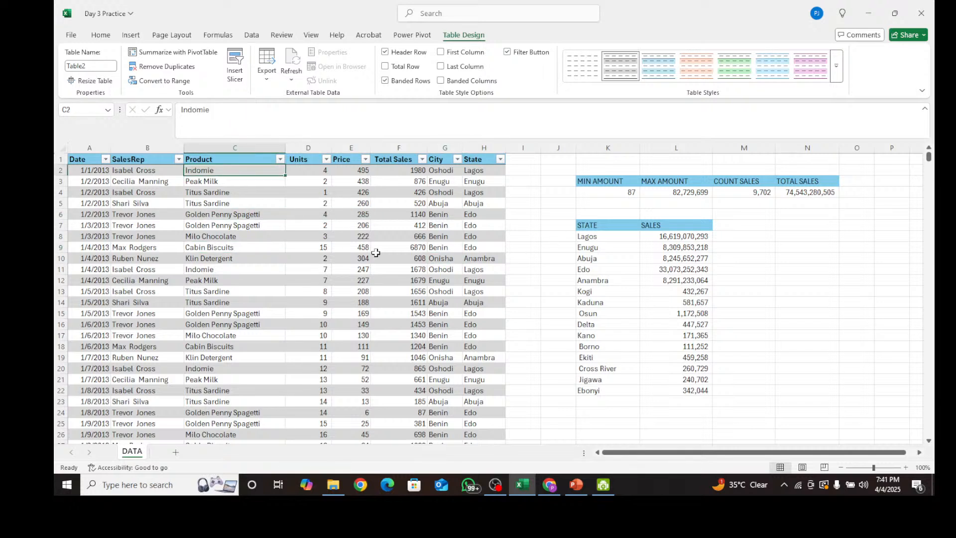
left_click(360, 279)
left_click(445, 235)
left_click(468, 313)
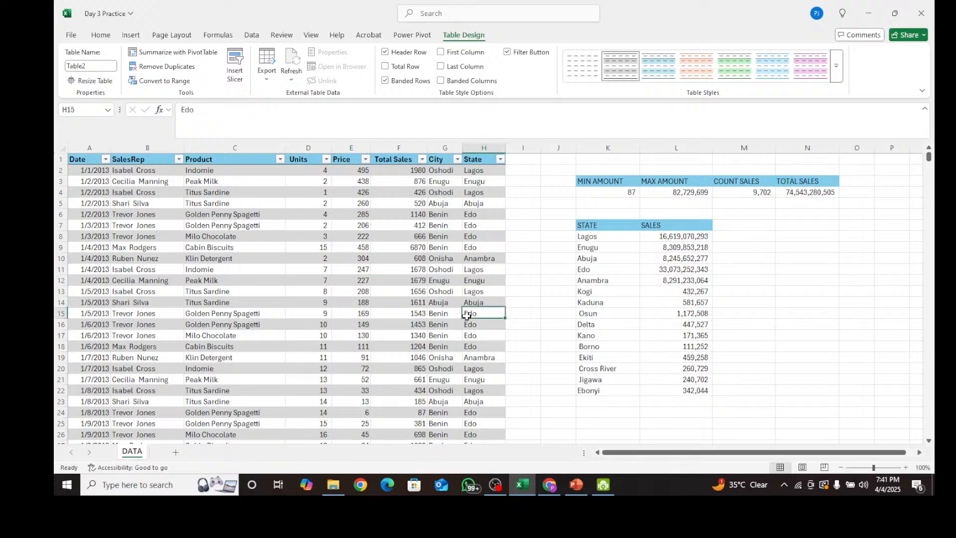
left_click(406, 212)
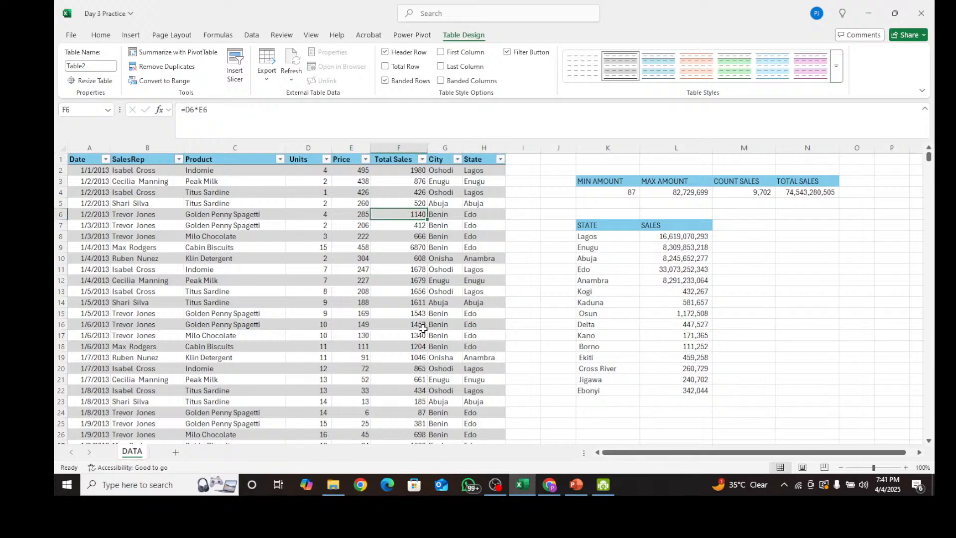
left_click(411, 305)
left_click(421, 224)
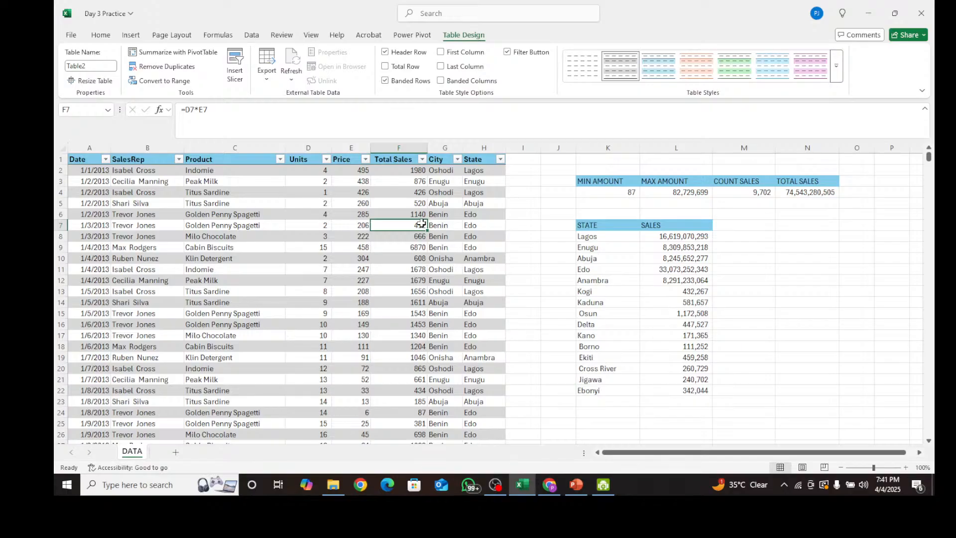
left_click(362, 224)
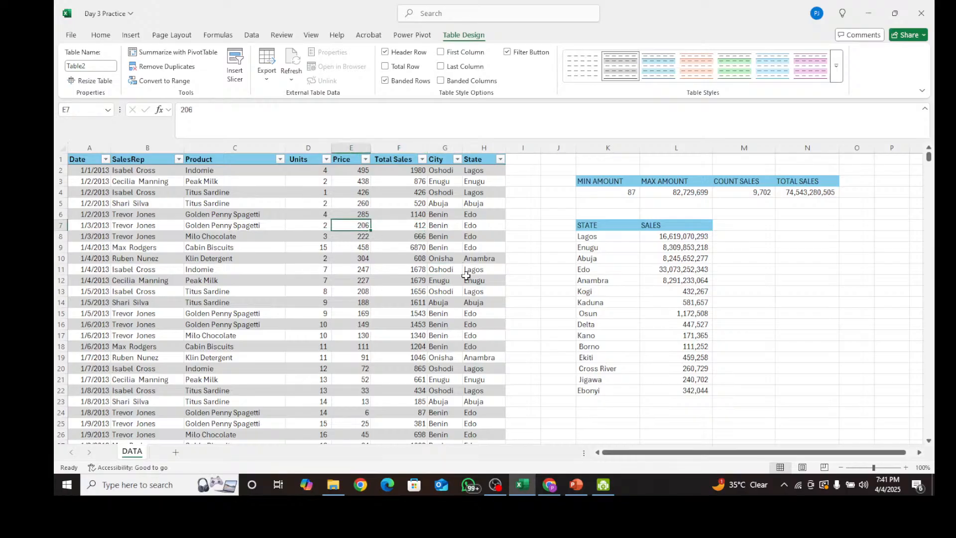
left_click(460, 230)
left_click(479, 213)
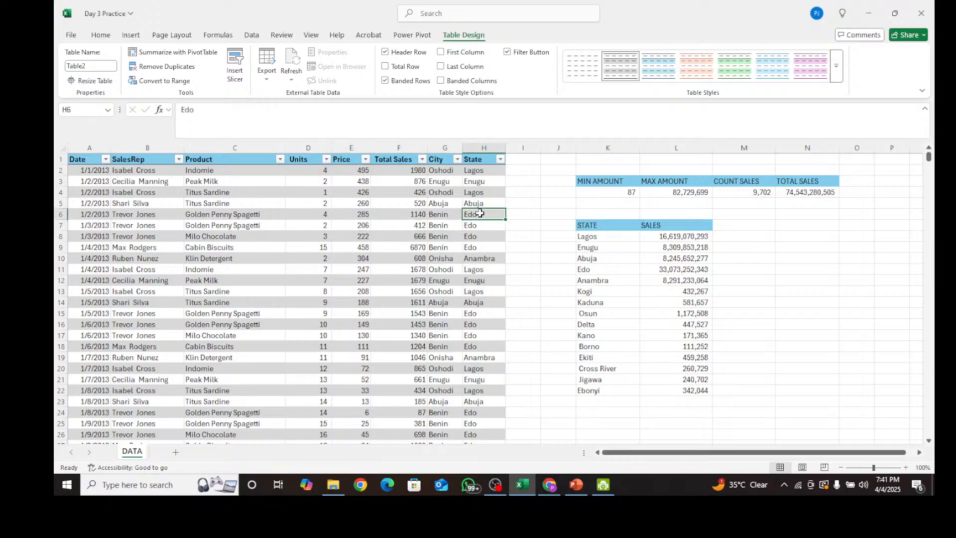
left_click(311, 199)
left_click(406, 291)
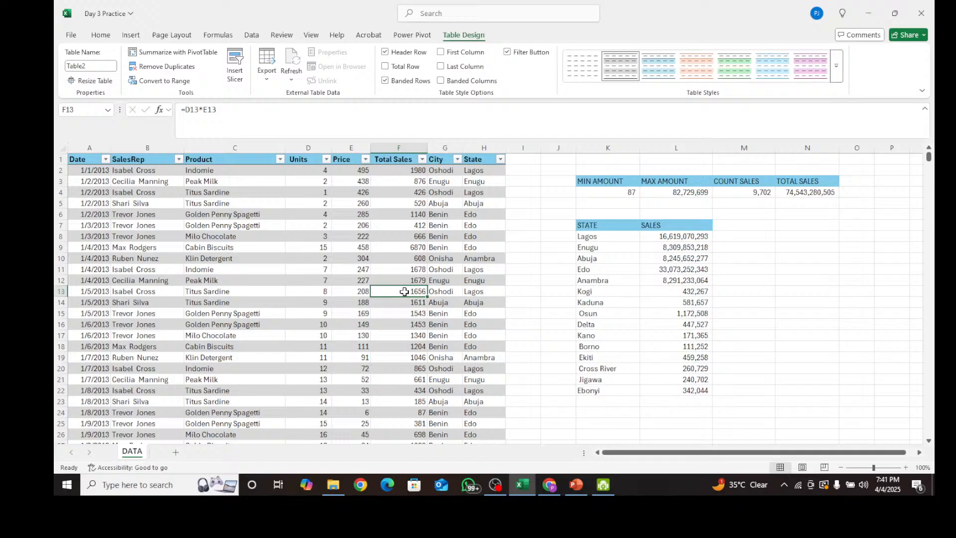
Examine the export and refresh options available for the sales table on the DATA sheet
left_click(437, 227)
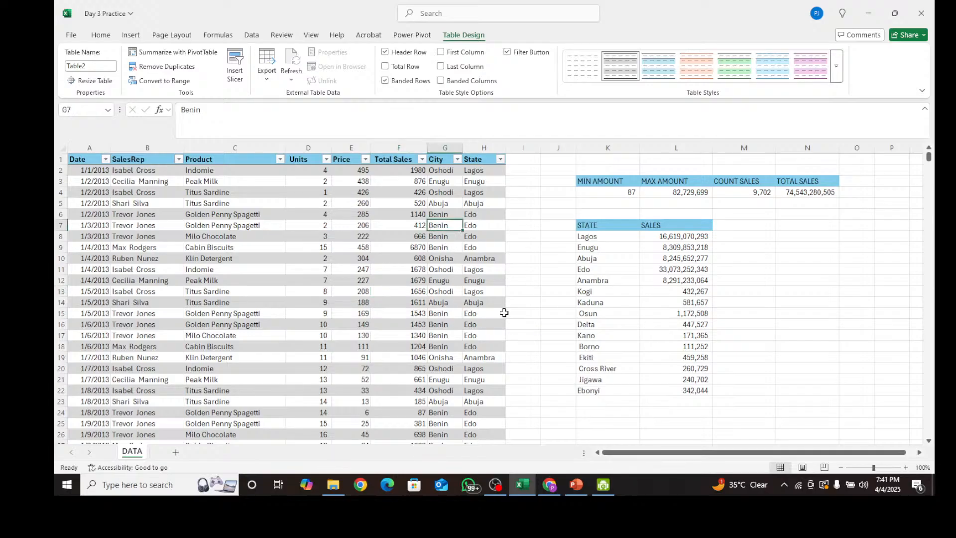
left_click(428, 280)
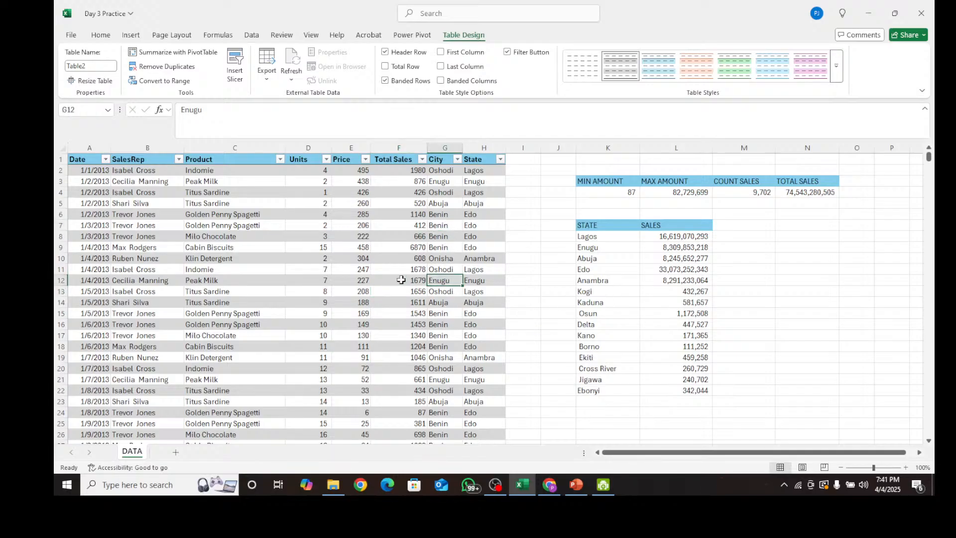
left_click(305, 249)
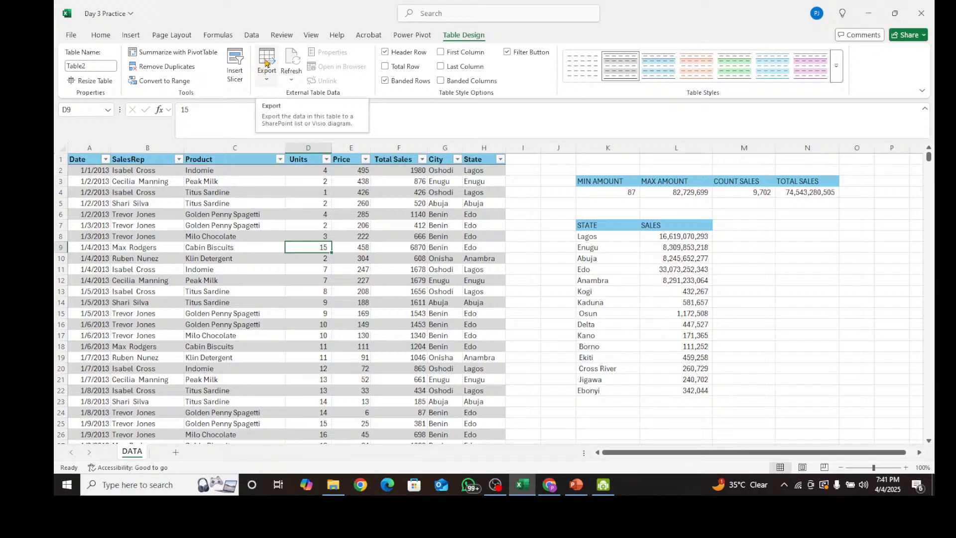
left_click(268, 78)
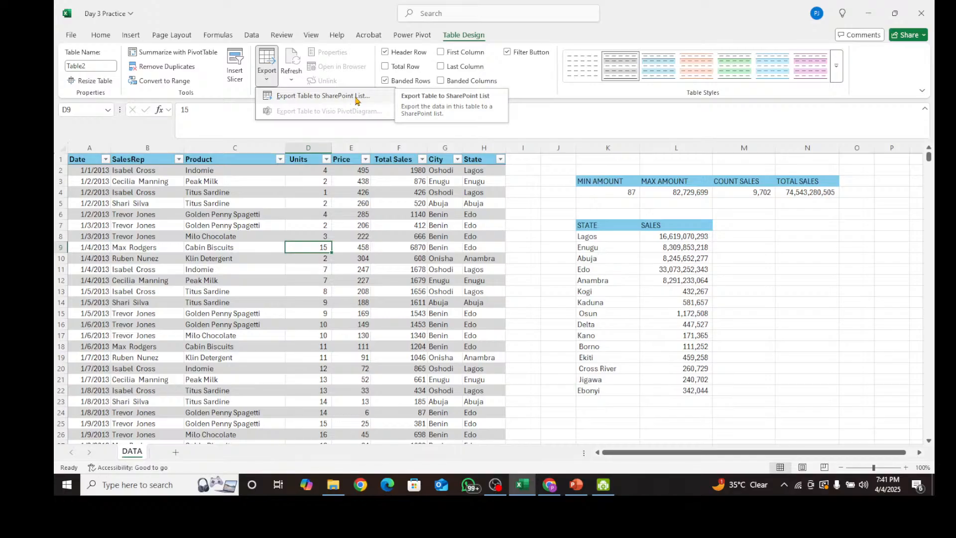
left_click(292, 81)
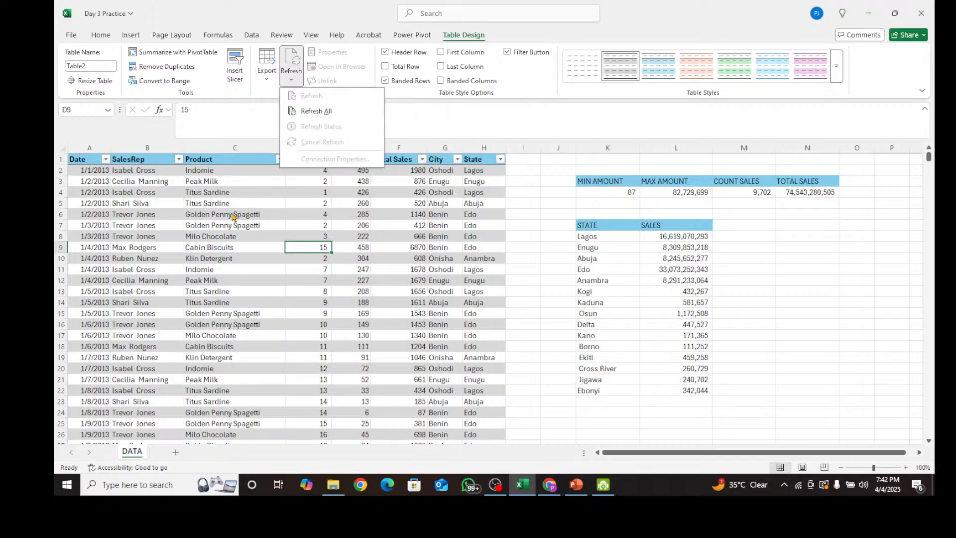
left_click(151, 200)
left_click(114, 171)
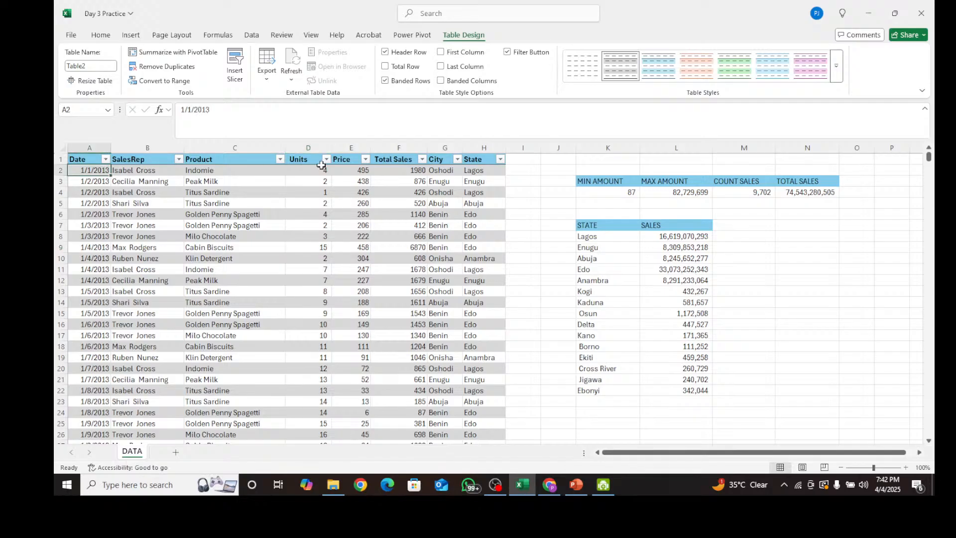
left_click(292, 78)
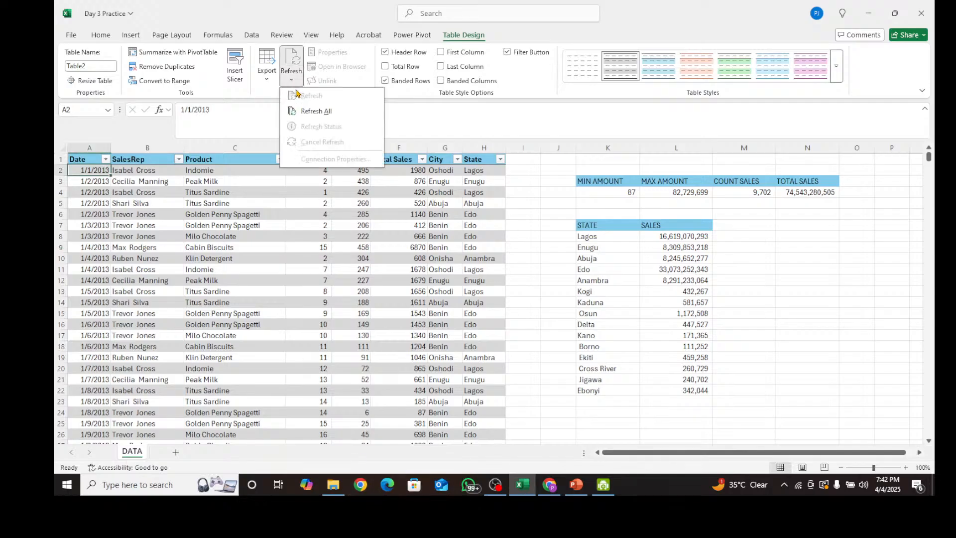
left_click(309, 284)
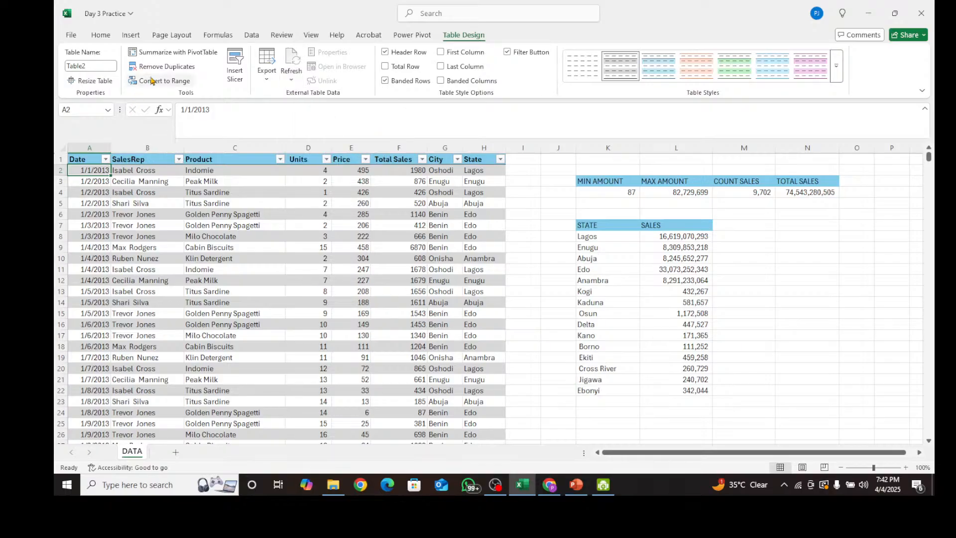
left_click(168, 53)
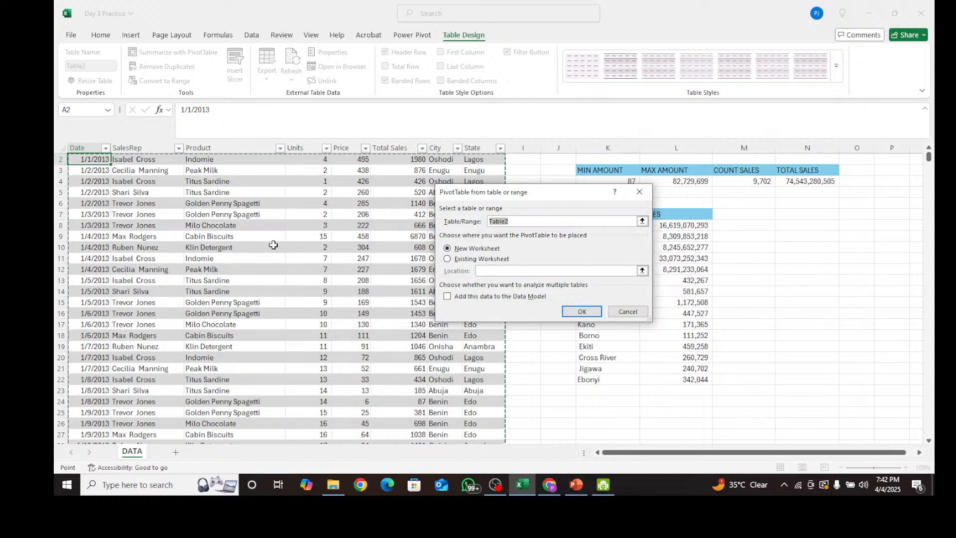
scroll(276, 237, "up", 1)
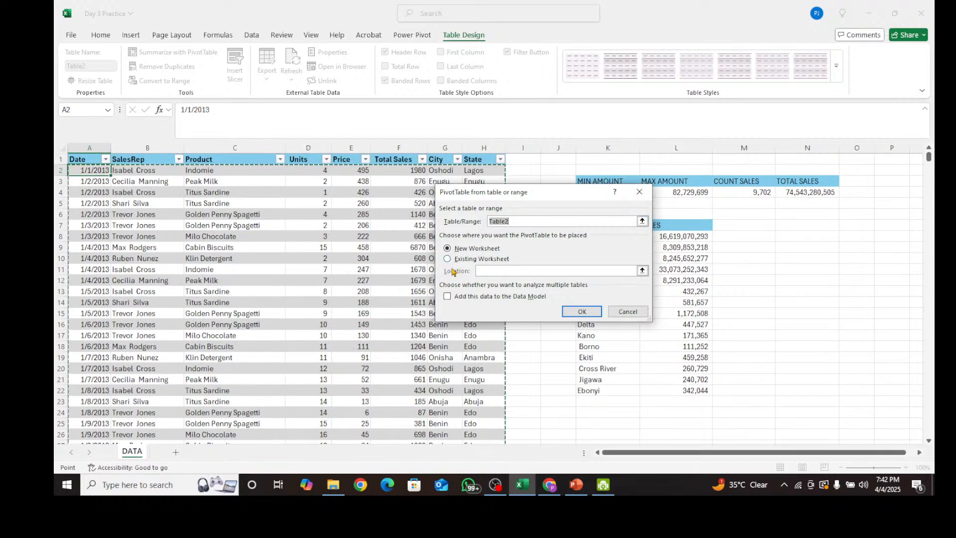
left_click(640, 195)
left_click(262, 249)
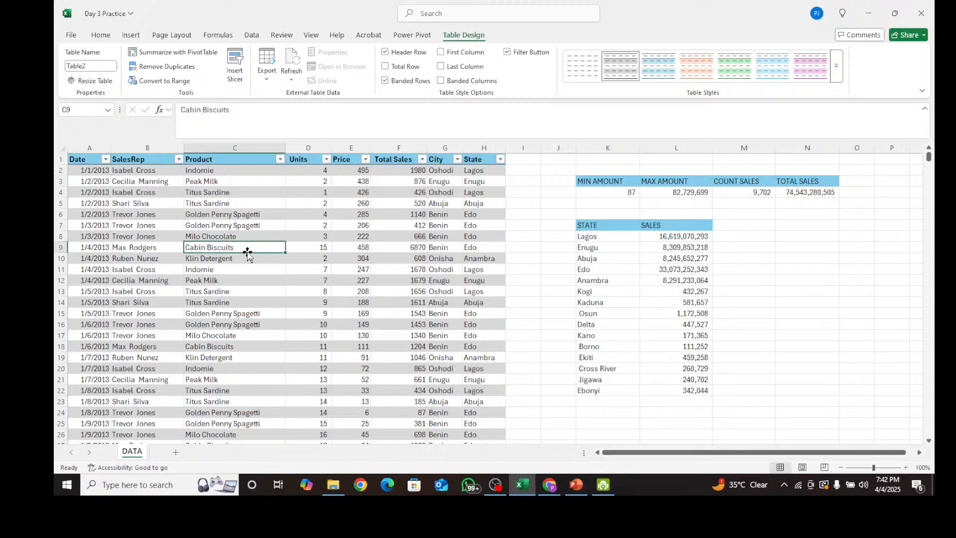
left_click(349, 214)
left_click(437, 325)
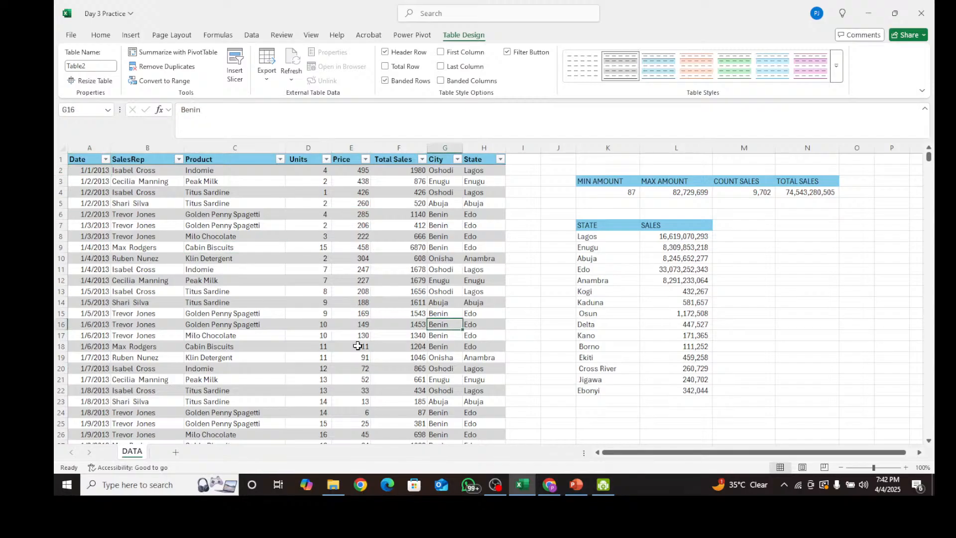
scroll(354, 342, "down", 4)
scroll(355, 343, "up", 4)
left_click(151, 204)
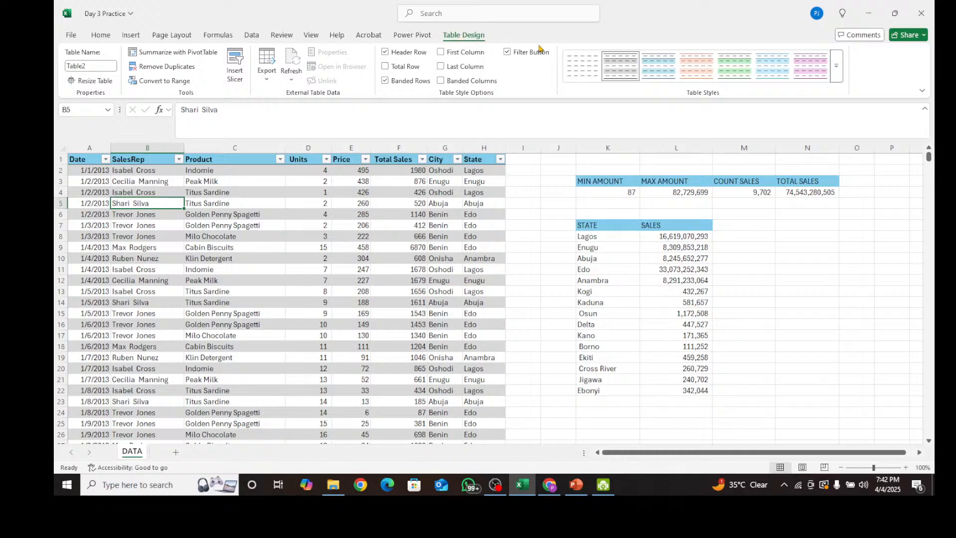
left_click(134, 183)
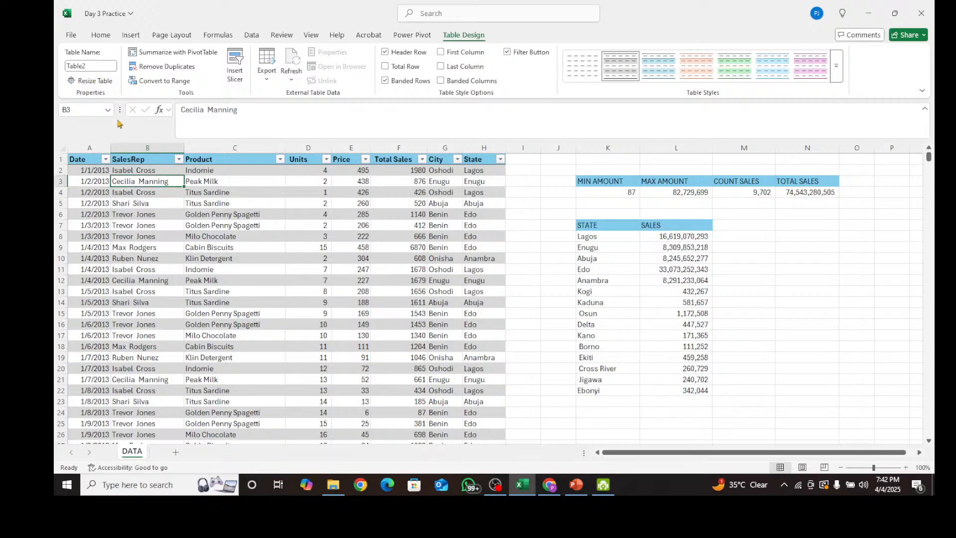
left_click(200, 240)
left_click(132, 203)
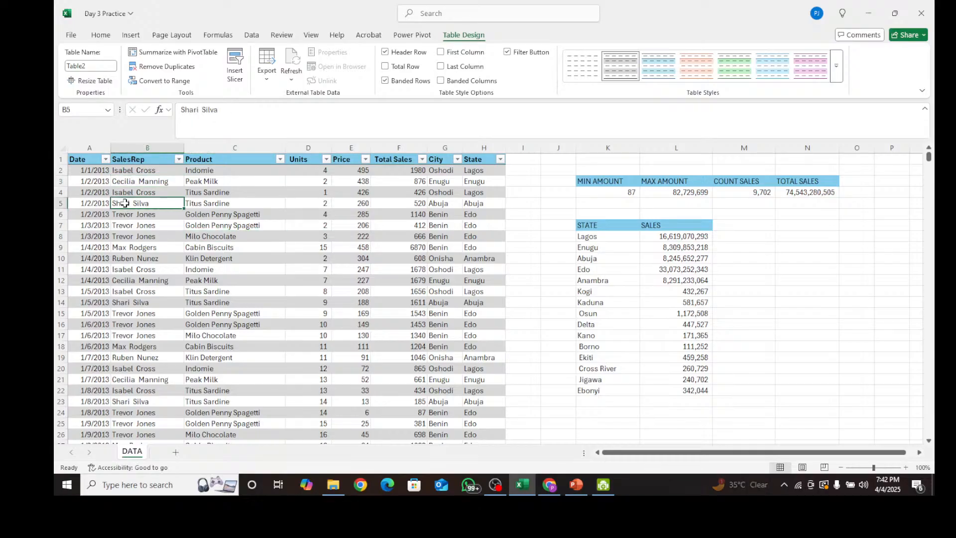
Rename the sales table as Salesdata
left_click(96, 68)
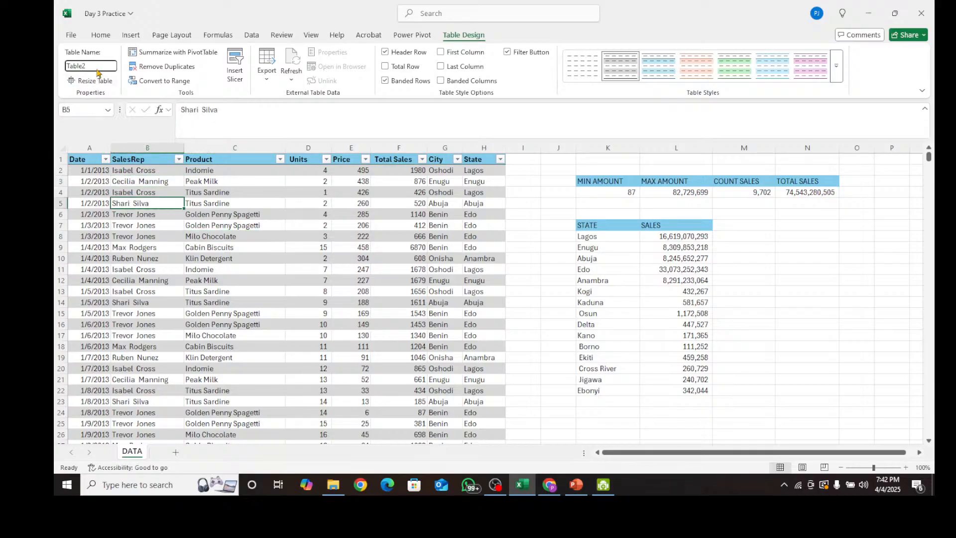
key("BackSpace")
type("Salesdata")
left_click(281, 222)
left_click(202, 203)
left_click(283, 269)
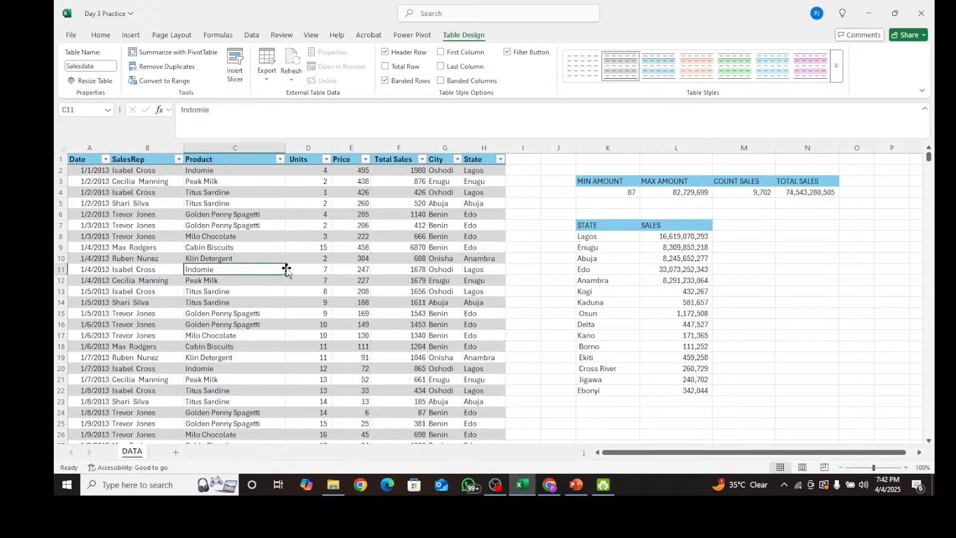
left_click(391, 194)
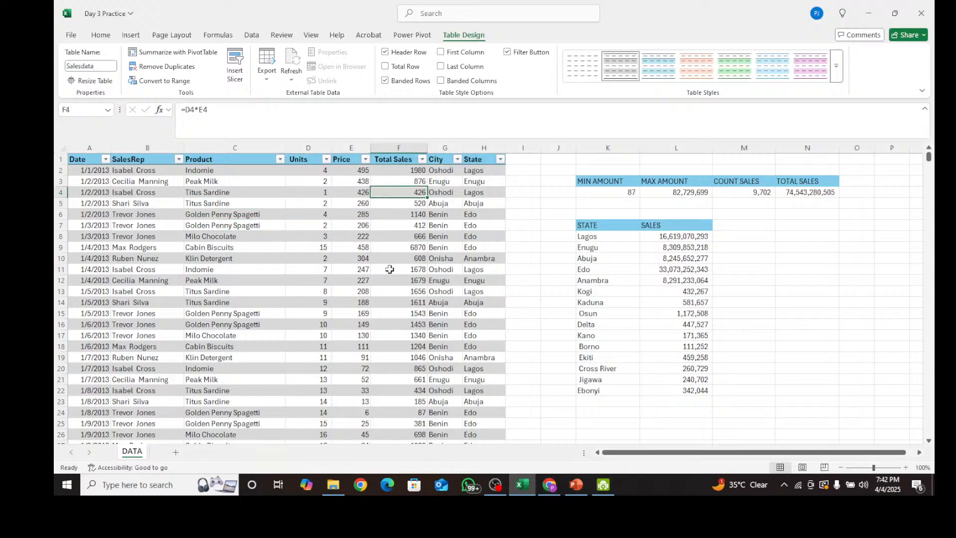
left_click(211, 204)
left_click(245, 255)
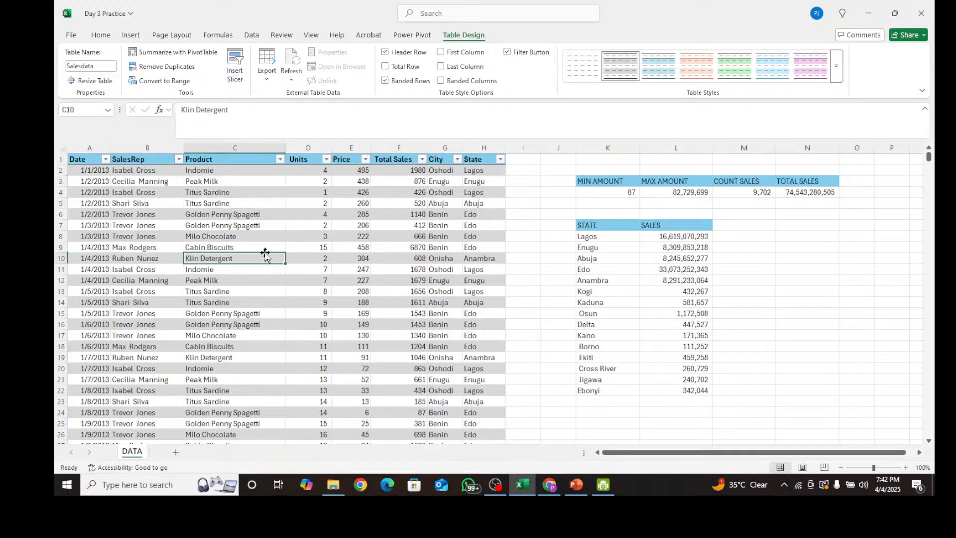
left_click(263, 184)
left_click(266, 289)
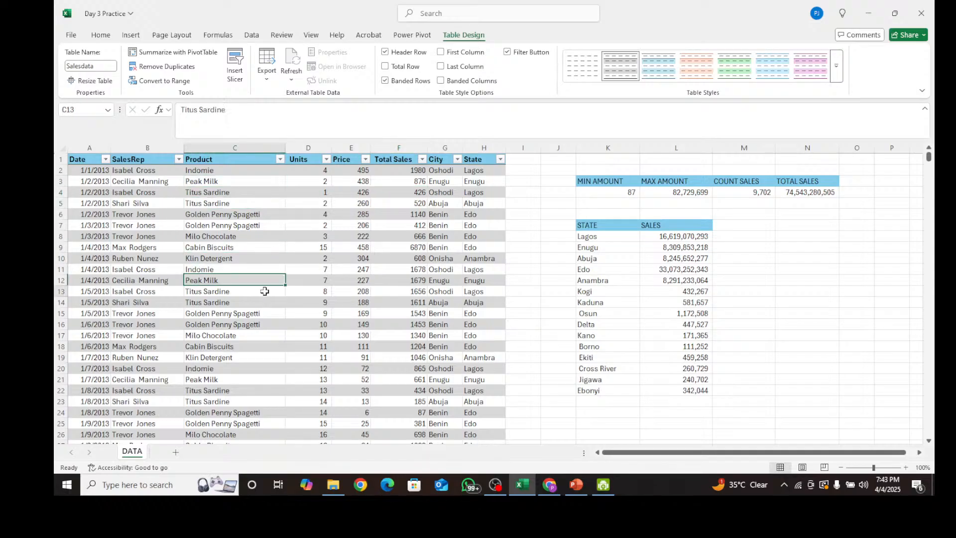
left_click(199, 204)
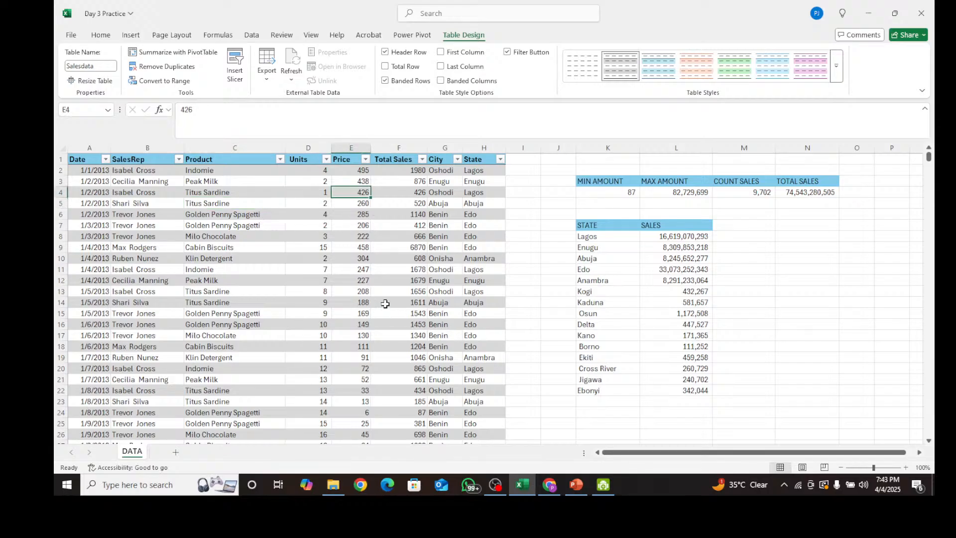
left_click(317, 260)
Switch to OBS and make Doc Screen the active scene
left_click(495, 485)
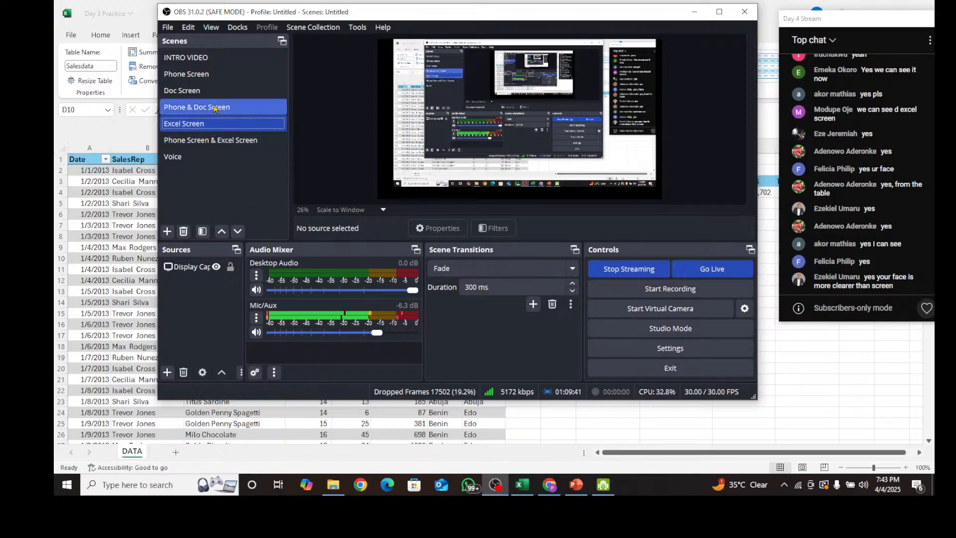
left_click(182, 90)
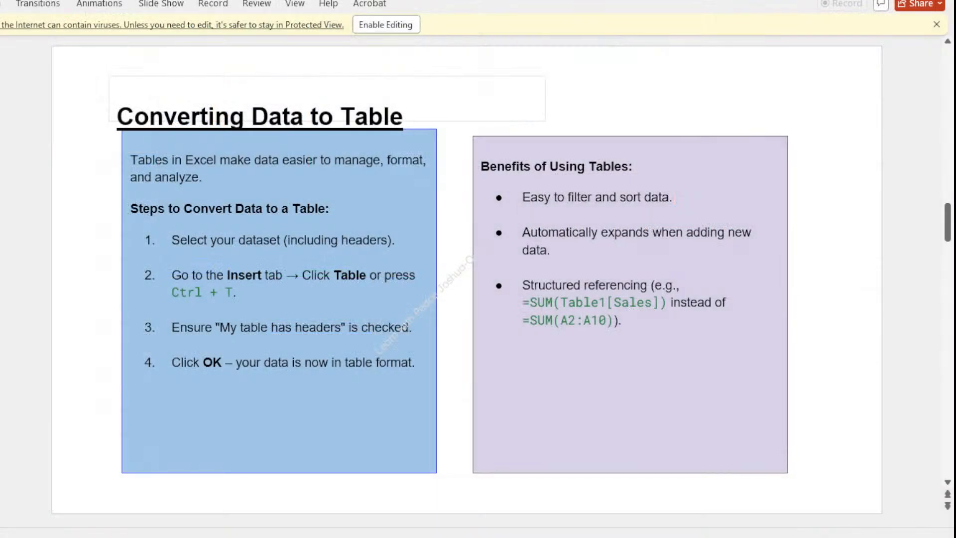
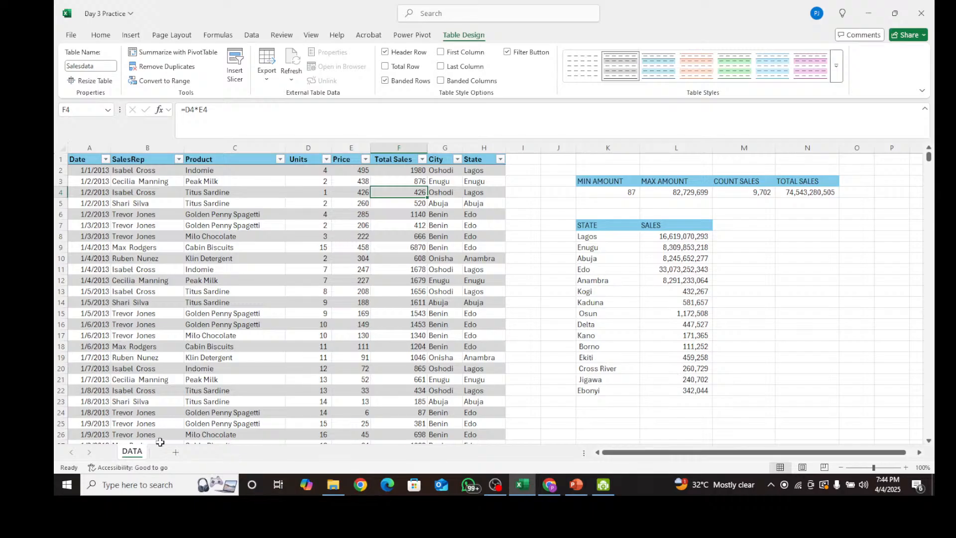
Add a new worksheet after the DATA sheet and name it PIVOT TABLES
left_click(175, 453)
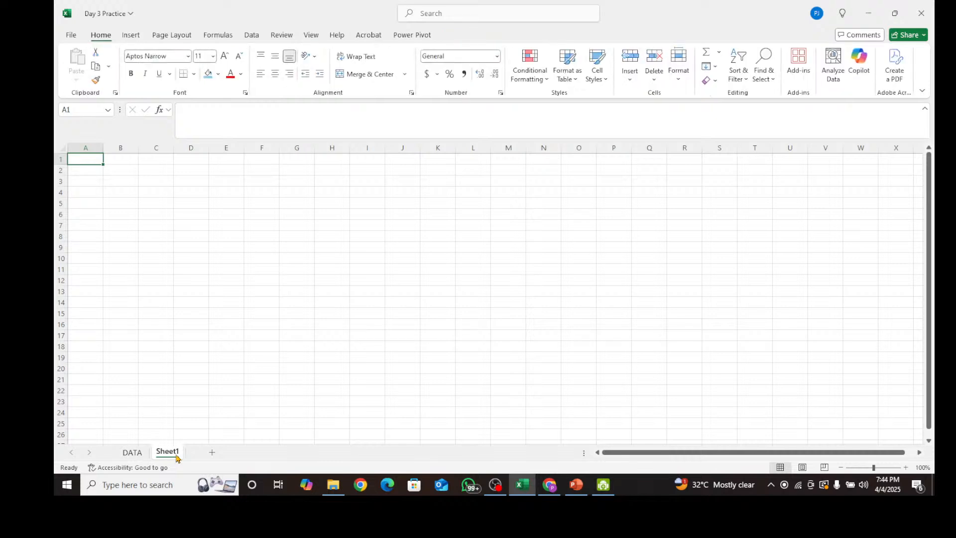
double_click(173, 451)
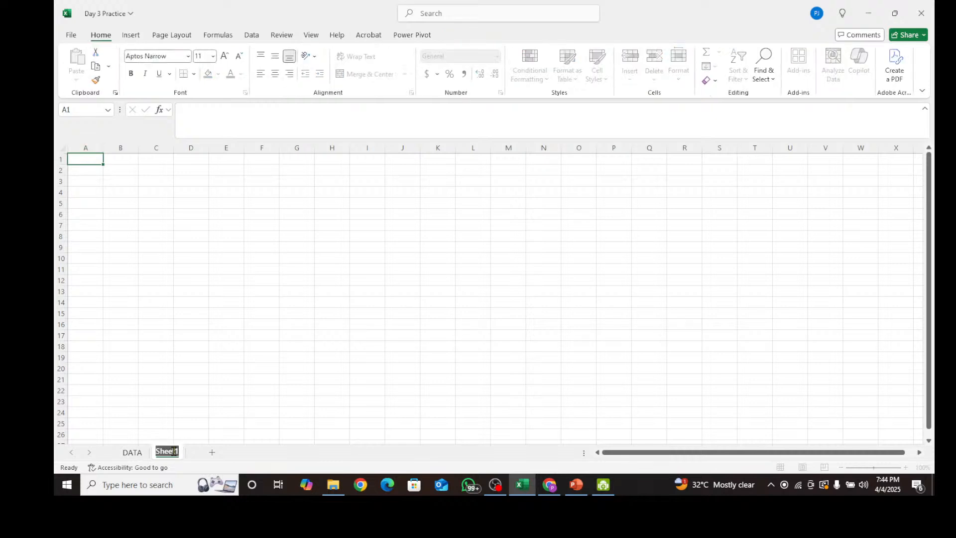
type("PIVOTT")
key("BackSpace")
type("Ta")
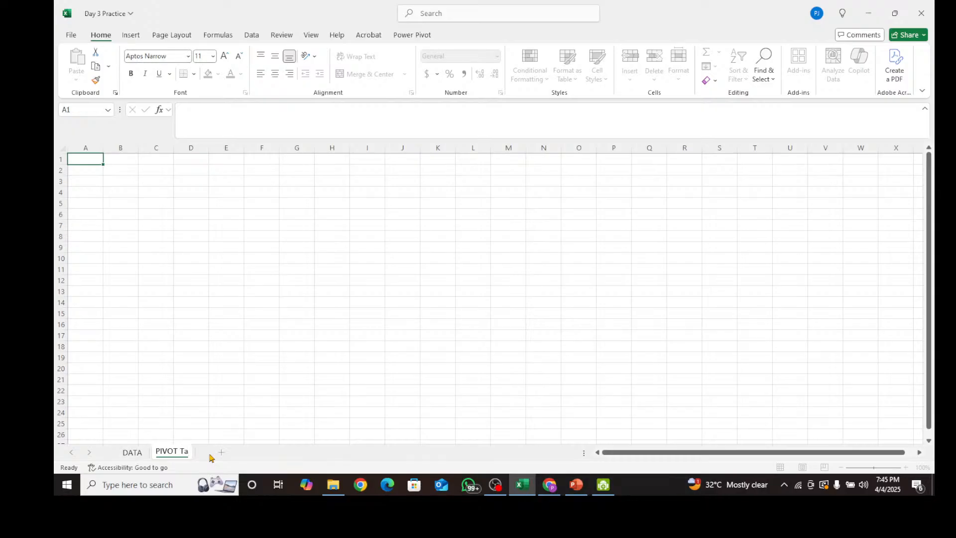
type("ABLES")
left_click(204, 403)
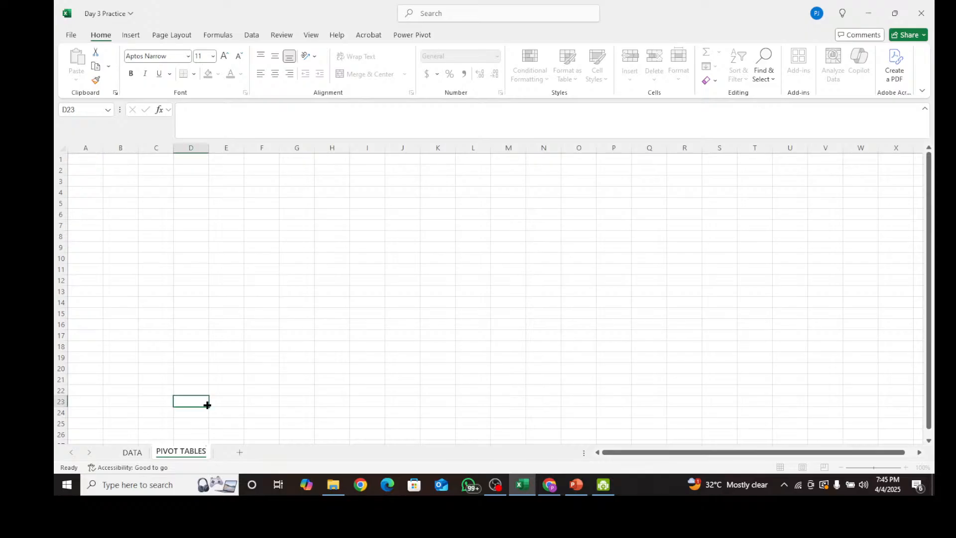
left_click(131, 453)
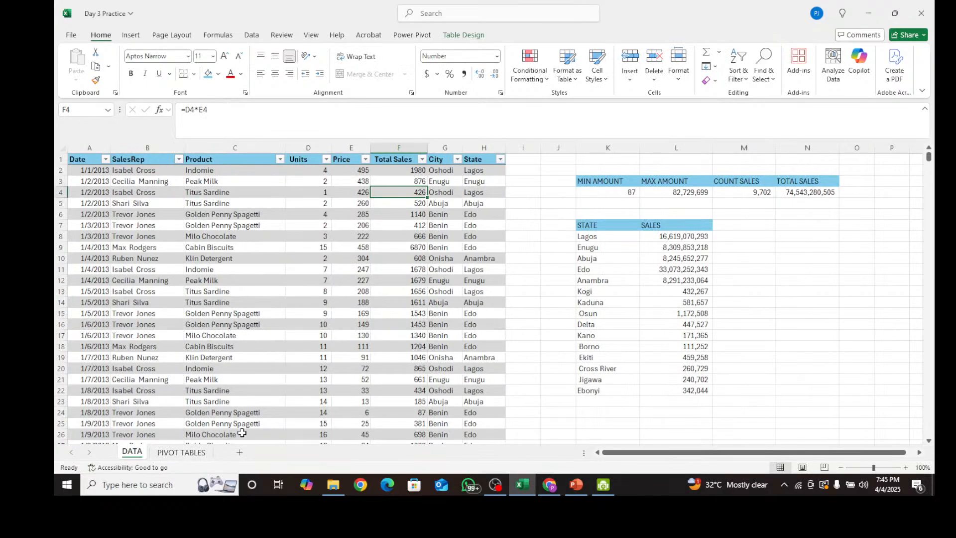
left_click(198, 454)
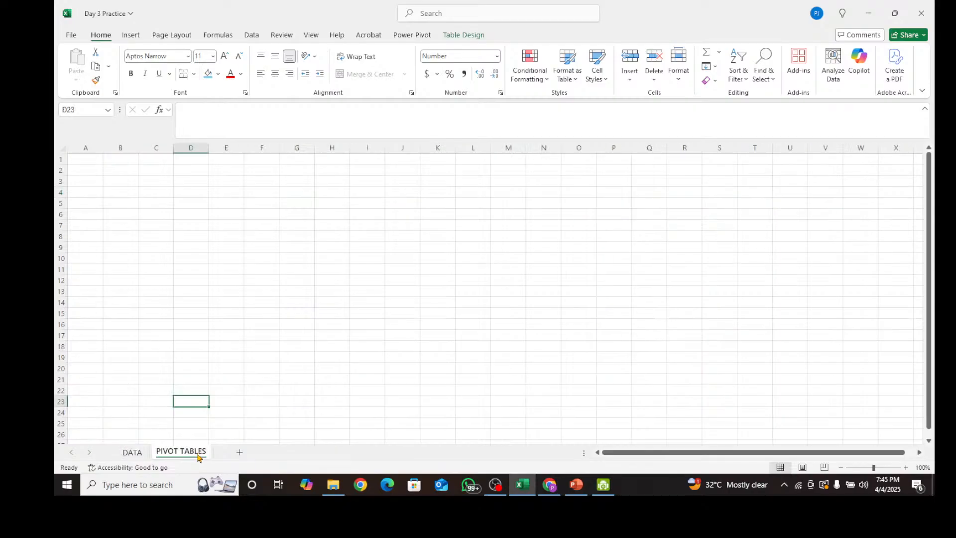
left_click(132, 454)
left_click(170, 454)
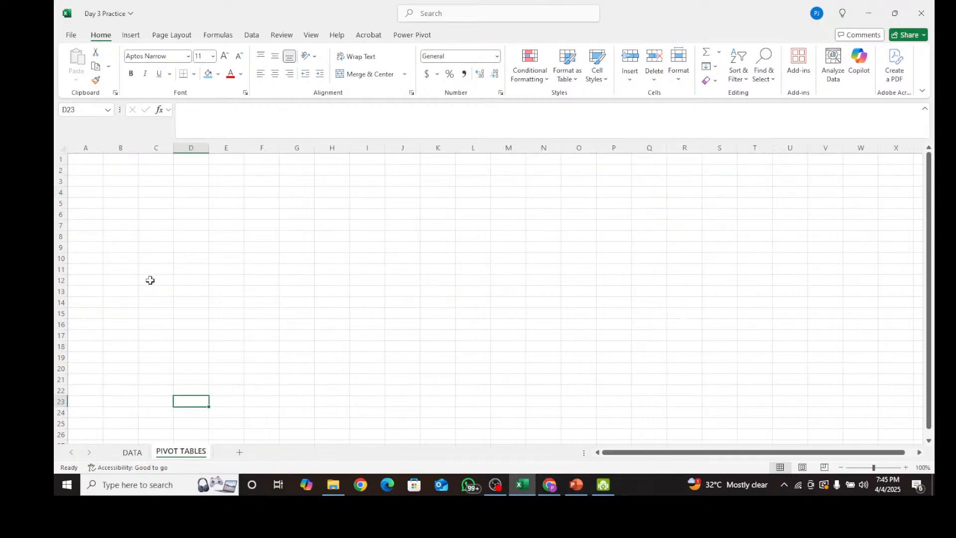
left_click(156, 203)
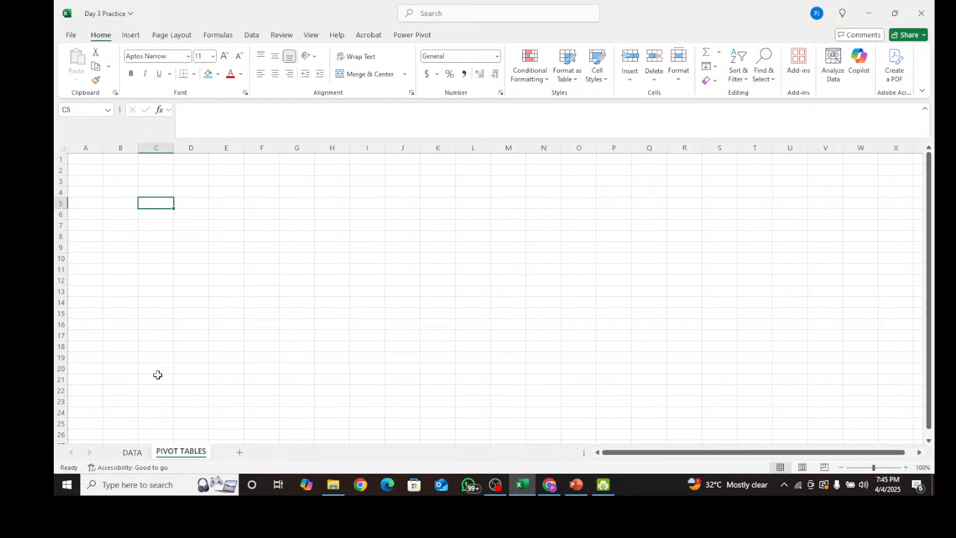
left_click(132, 453)
left_click(167, 454)
Return to the DATA sheet and examine the PivotTable creation options available for the Salesdata table
left_click(132, 453)
left_click(204, 192)
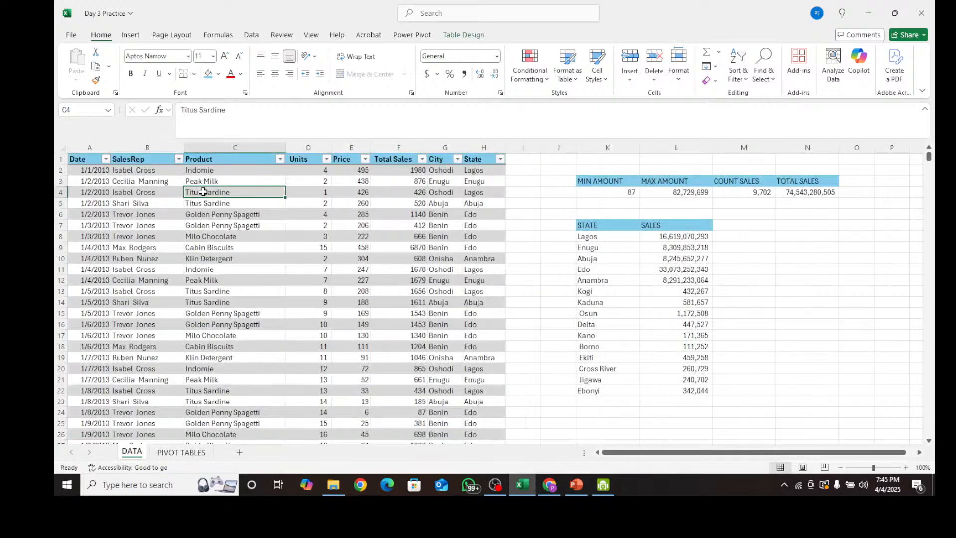
left_click(124, 180)
left_click(94, 172)
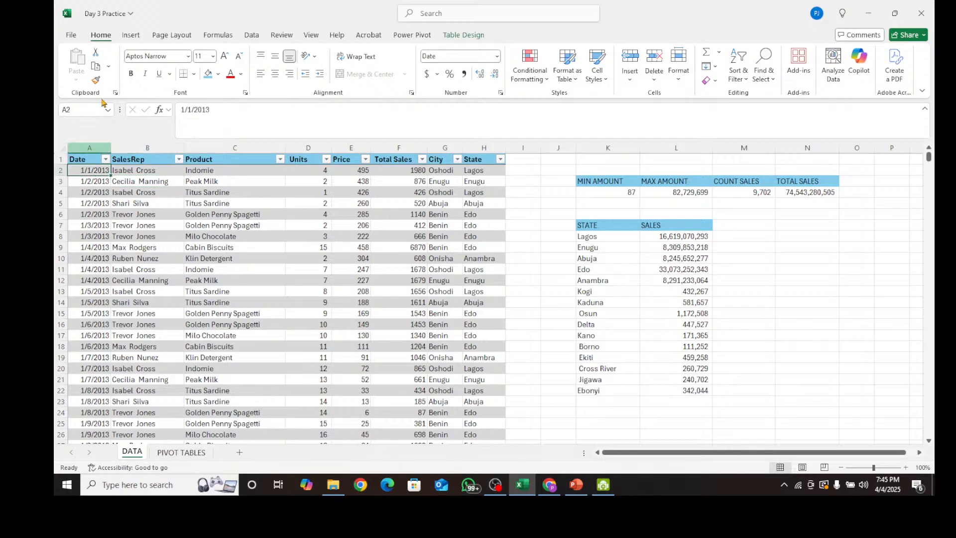
left_click(130, 36)
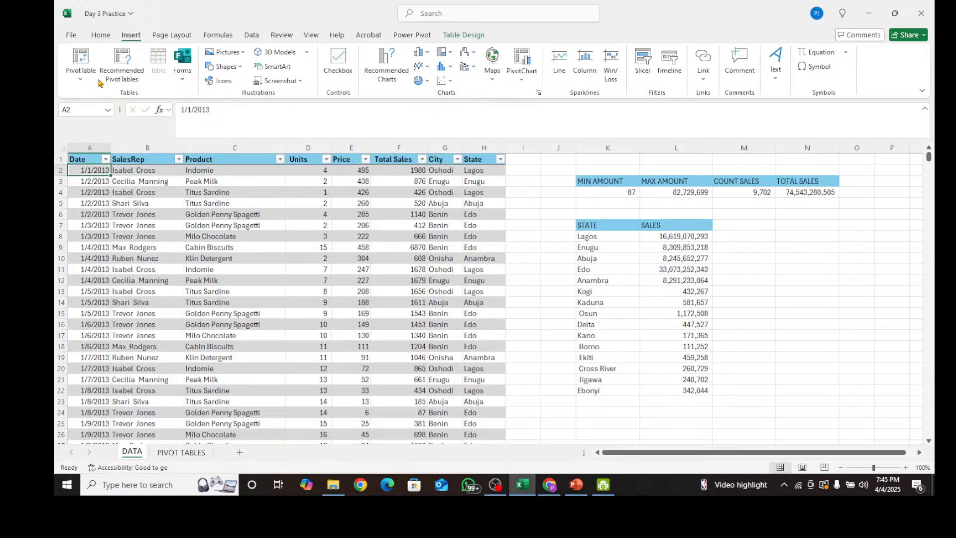
left_click(451, 34)
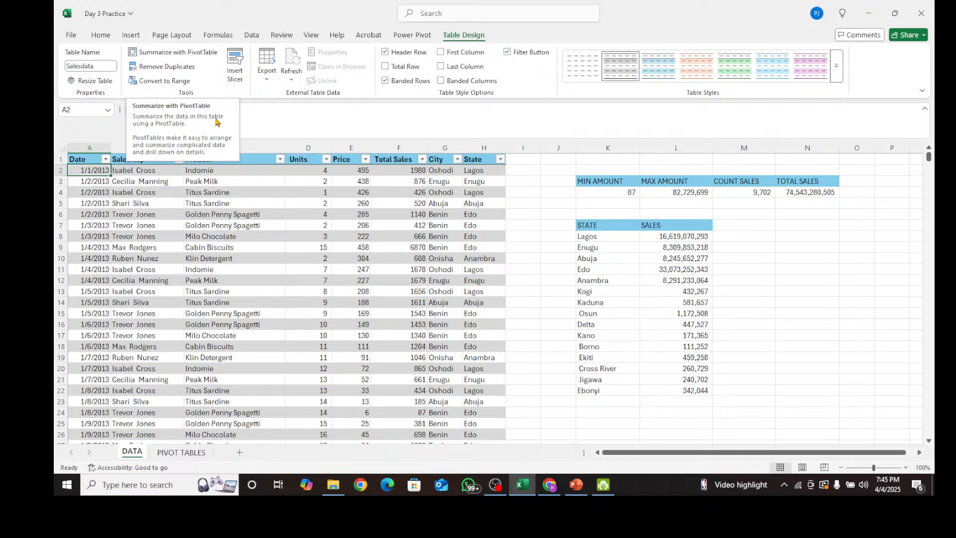
left_click(156, 214)
left_click(130, 36)
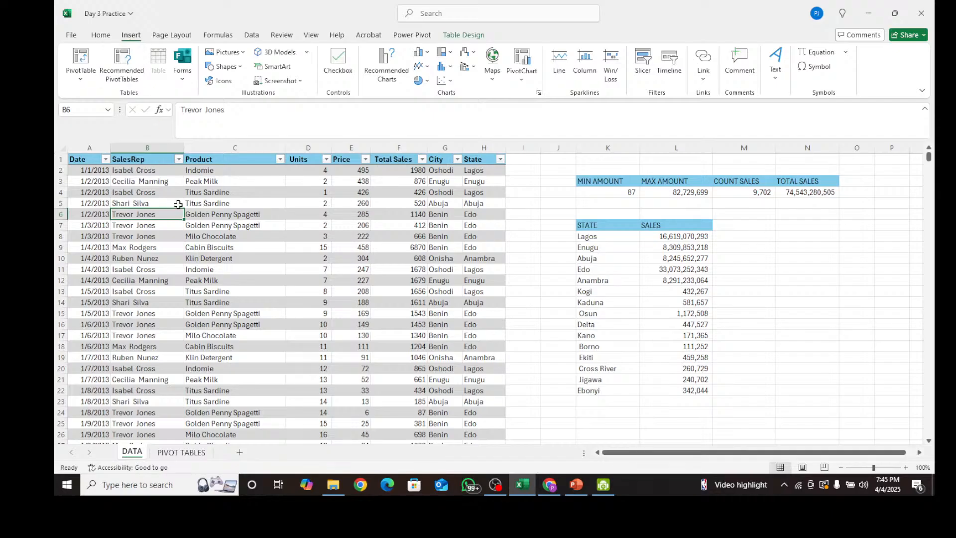
left_click(206, 172)
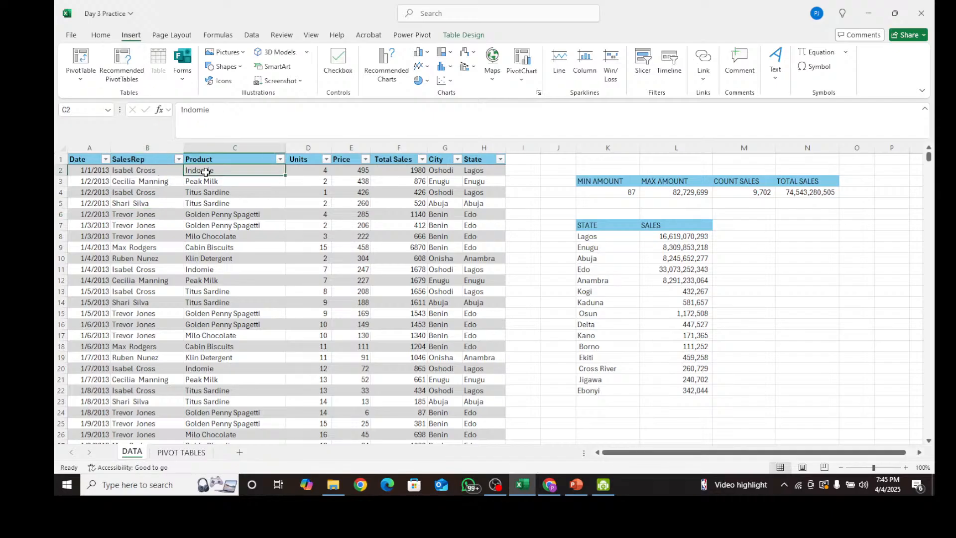
left_click(156, 179)
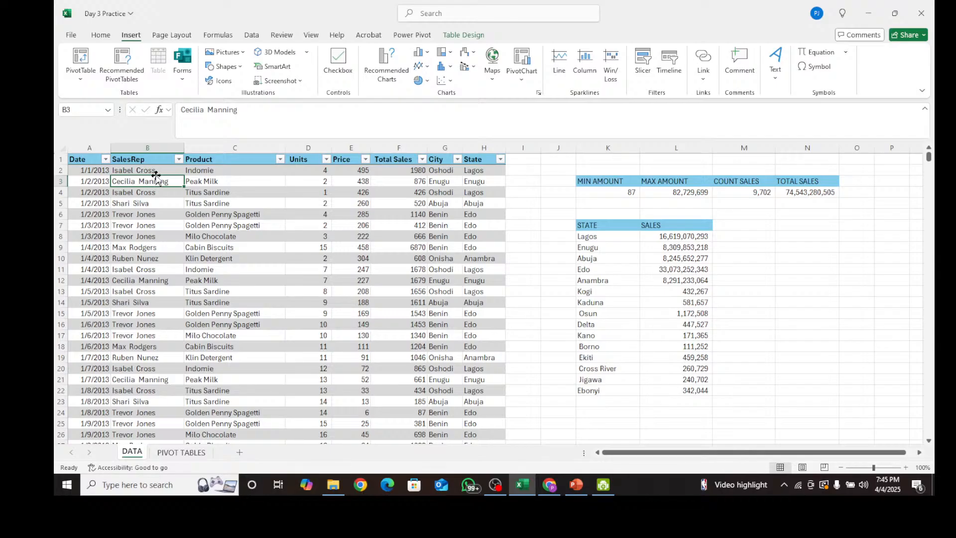
left_click(249, 181)
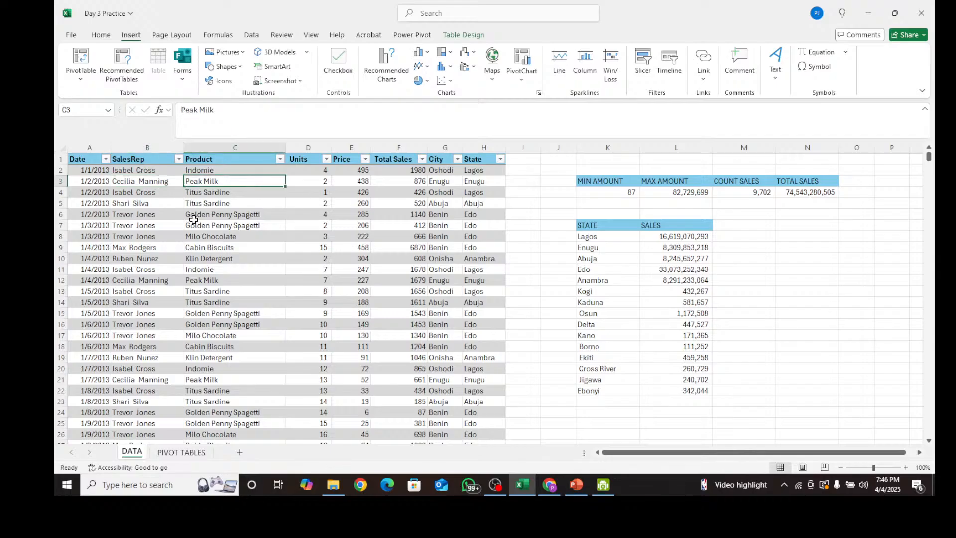
Create a PivotTable from the Salesdata table on the existing PIVOT TABLES worksheet, with the location set to B3:F22
left_click(113, 183)
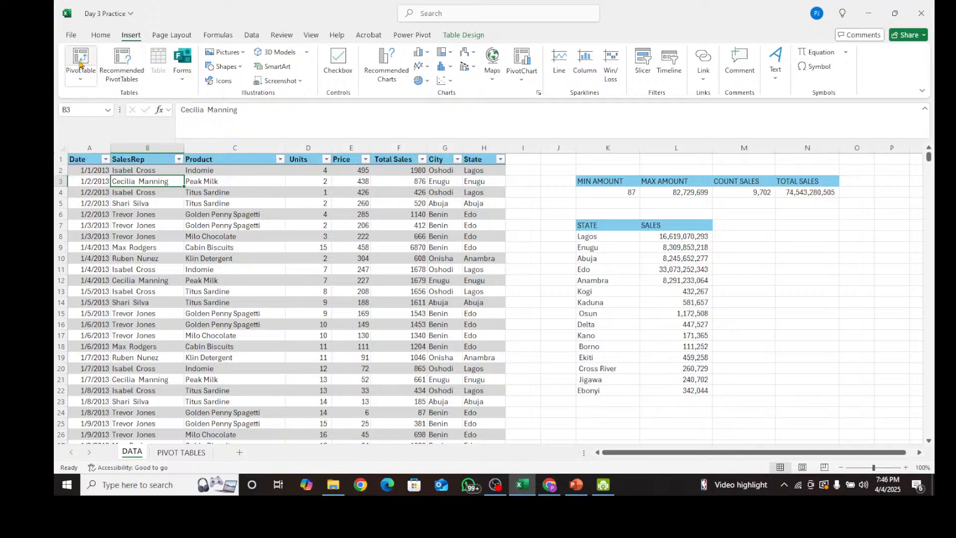
left_click(86, 78)
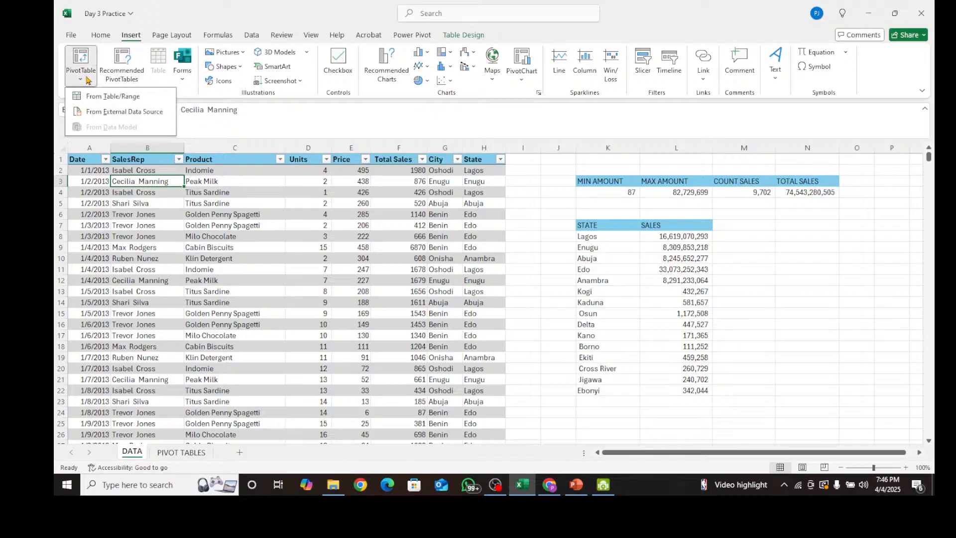
left_click(121, 97)
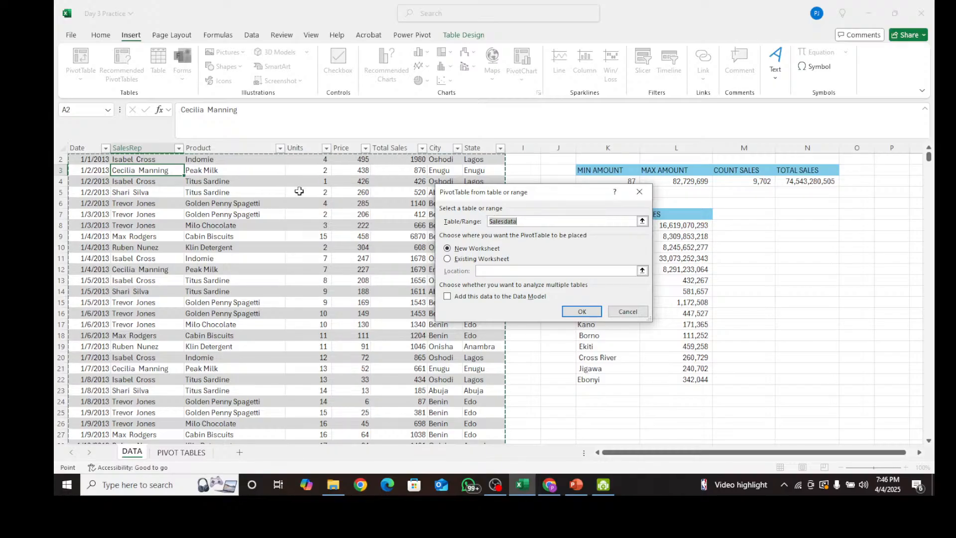
scroll(299, 191, "up", 1)
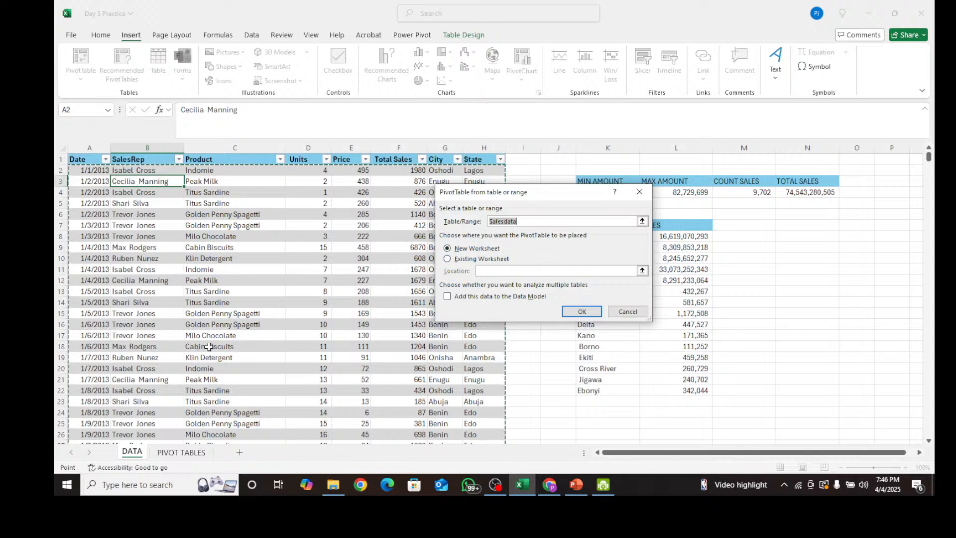
left_click(447, 259)
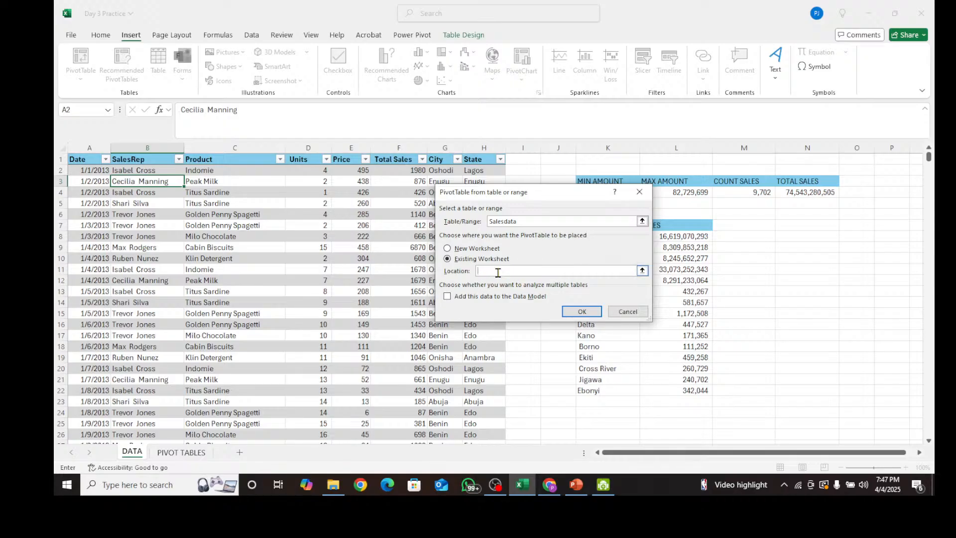
left_click(190, 456)
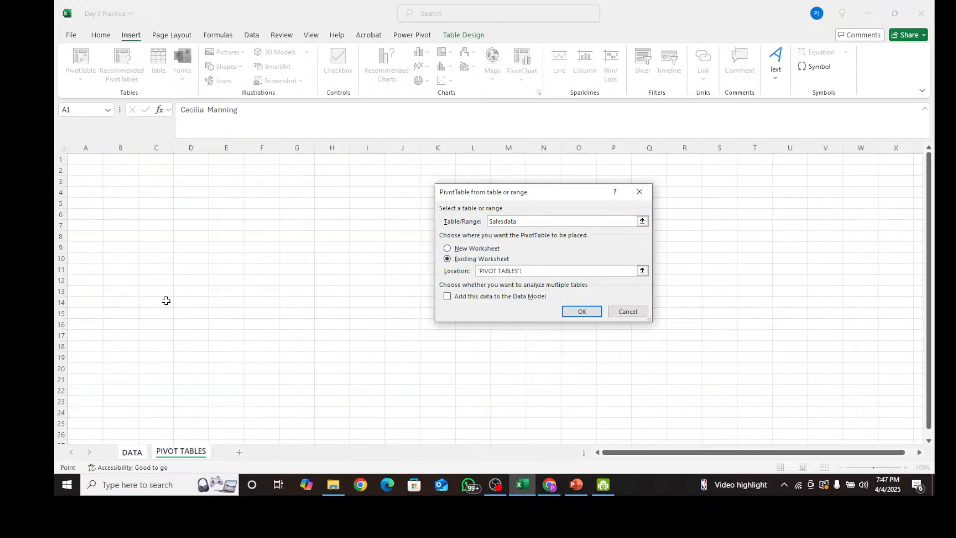
left_click_drag(114, 181, 267, 394)
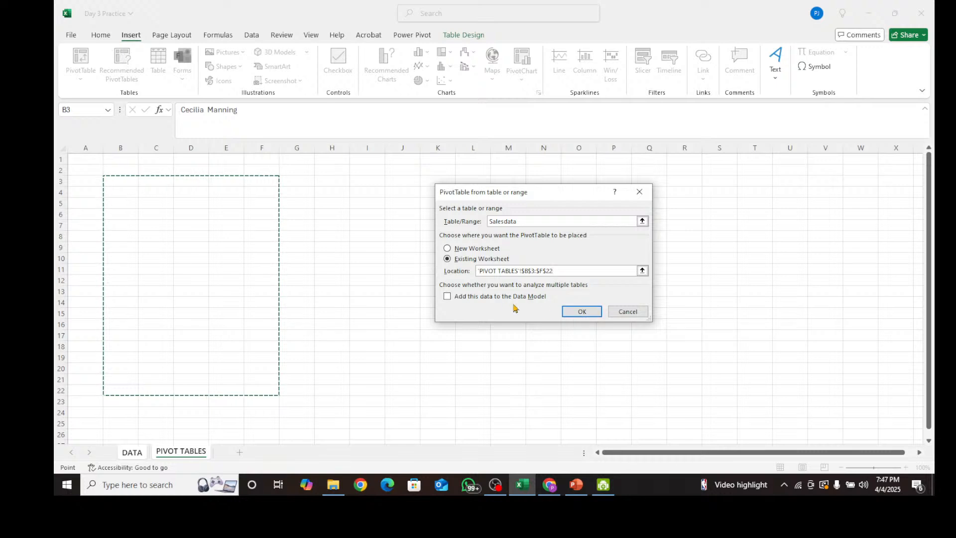
left_click(573, 312)
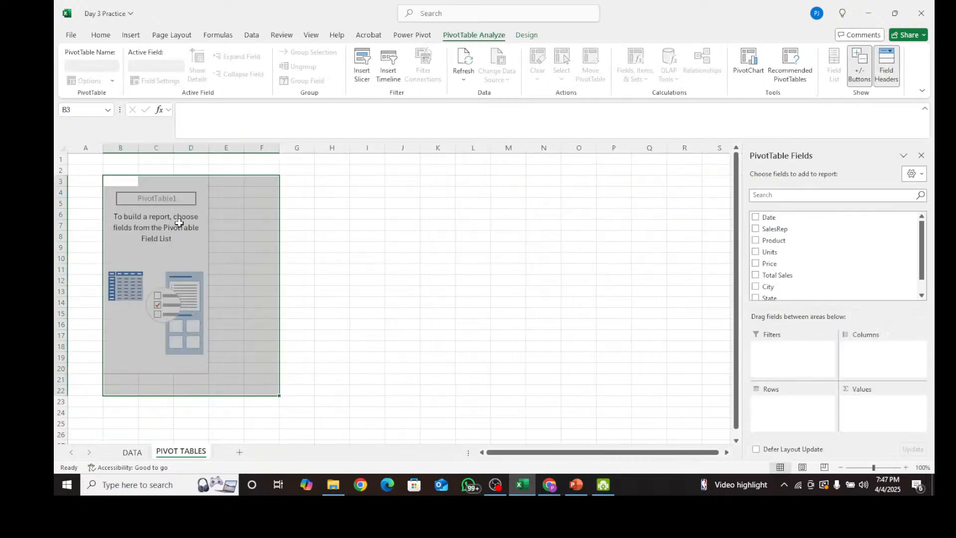
left_click(160, 204)
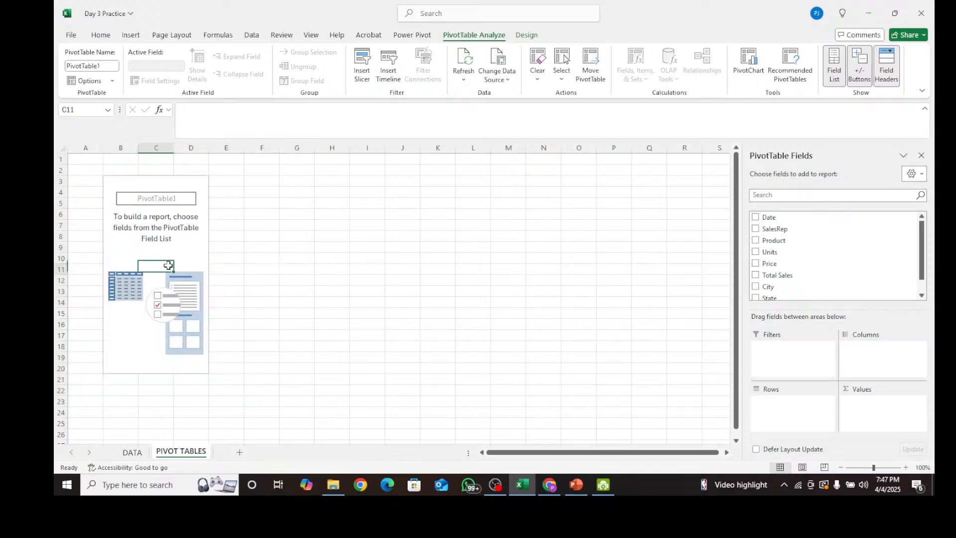
left_click(165, 192)
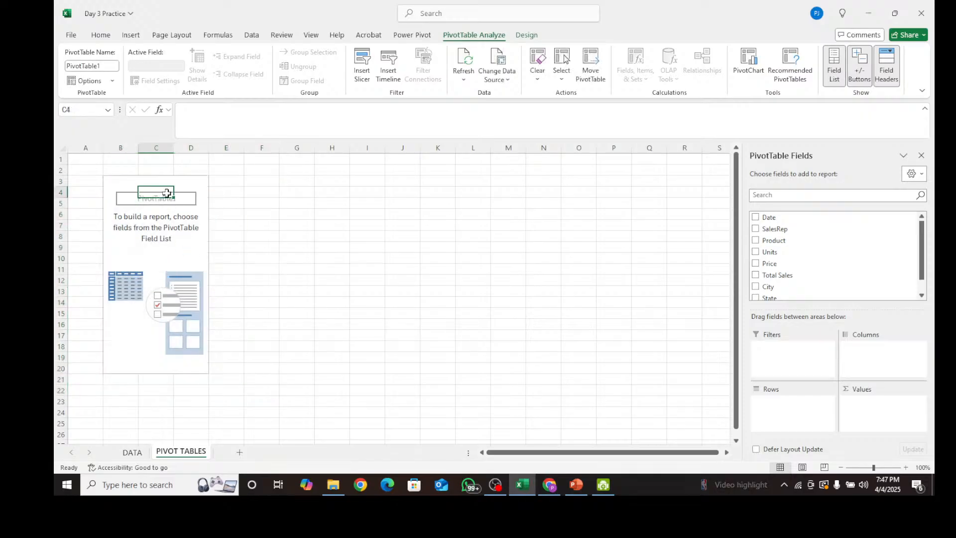
Check the active scene in OBS and advance the stream preview in YouTube Studio to the live point
left_click(496, 484)
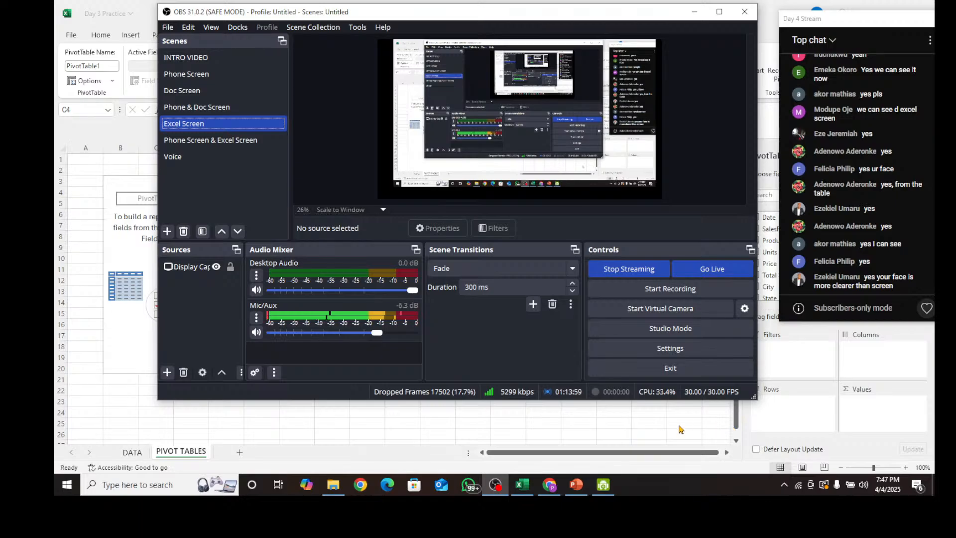
left_click(84, 337)
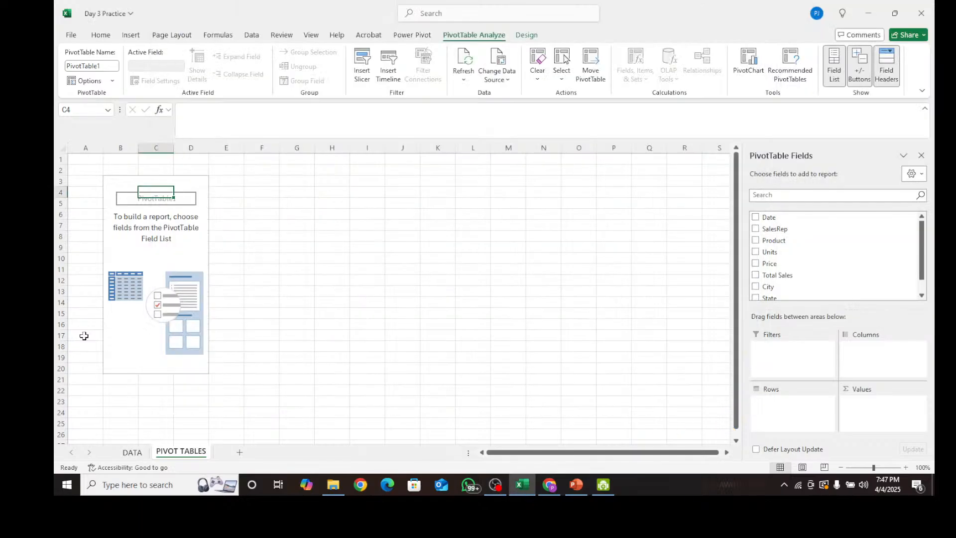
left_click(554, 491)
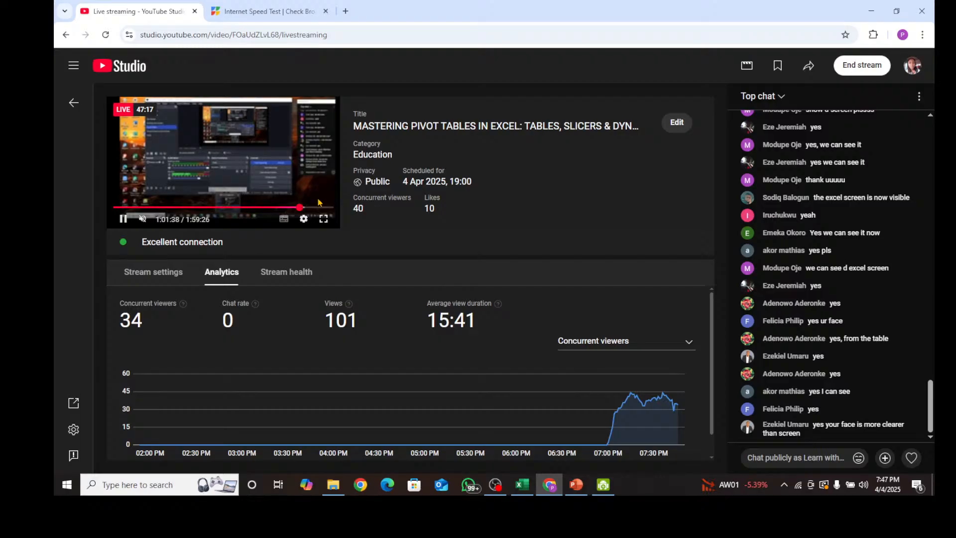
left_click(300, 204)
left_click_drag(301, 211, 338, 212)
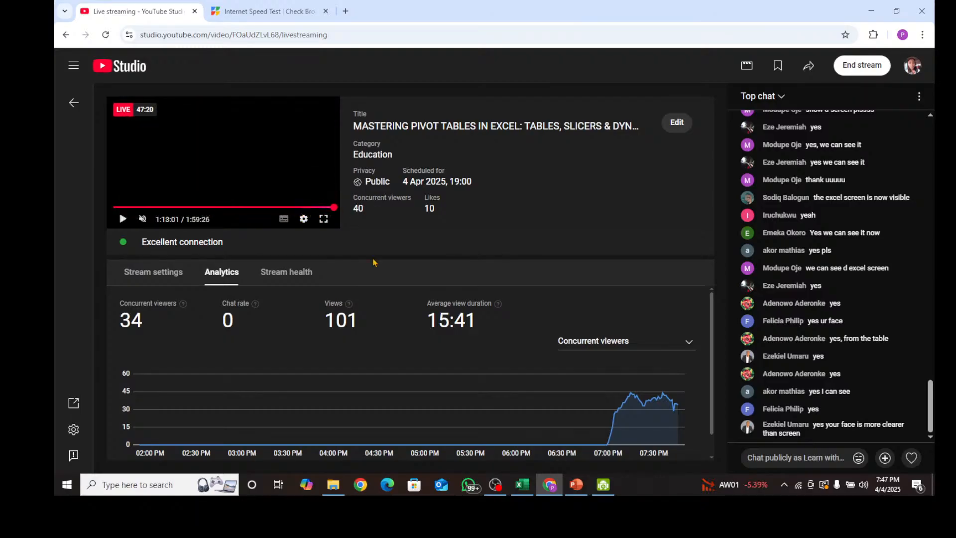
Switch back to Excel and add the Date field to the new PivotTable as row labels
left_click(521, 491)
left_click(244, 251)
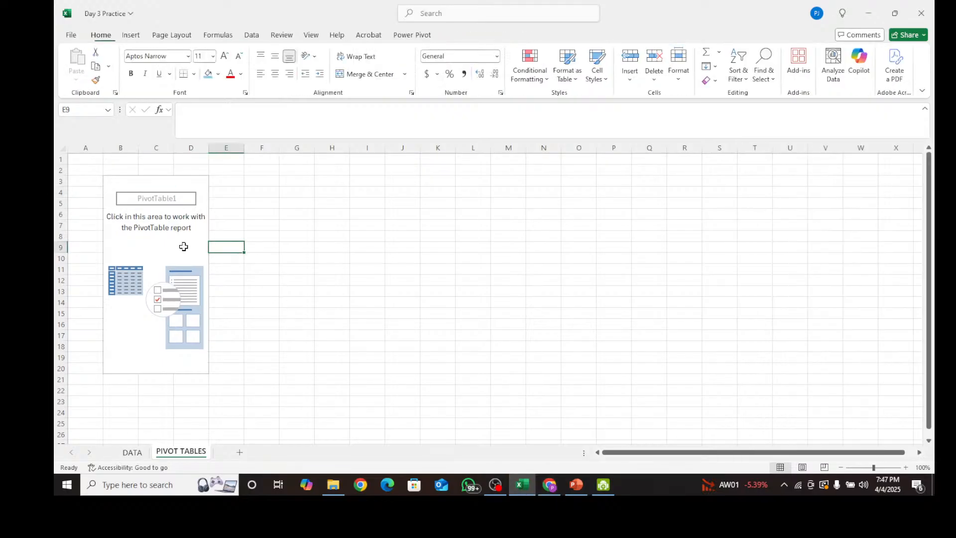
left_click(179, 235)
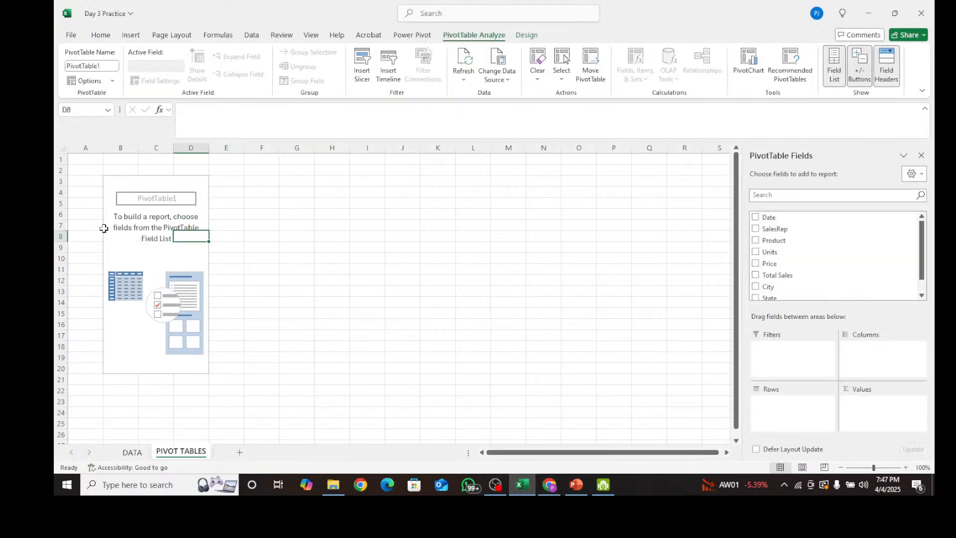
left_click(168, 257)
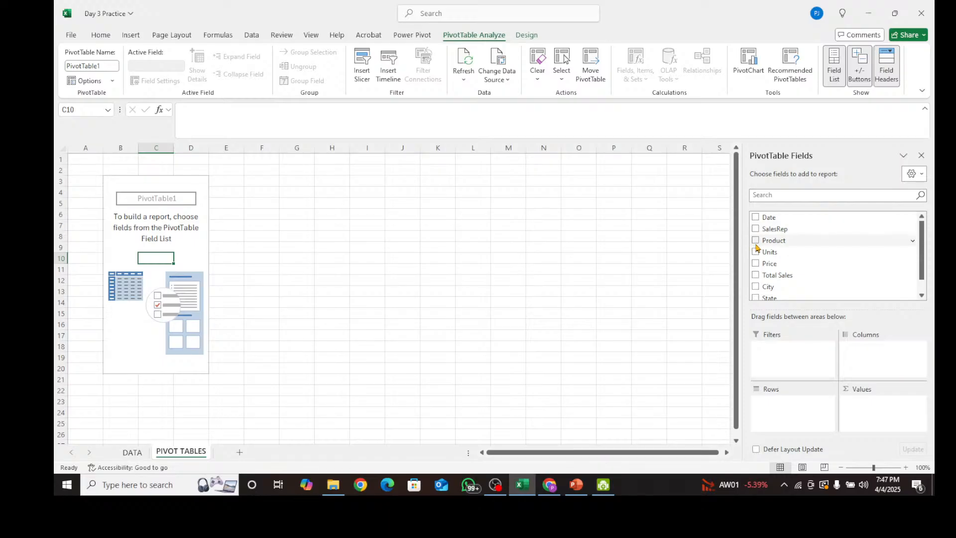
scroll(757, 246, "down", 1)
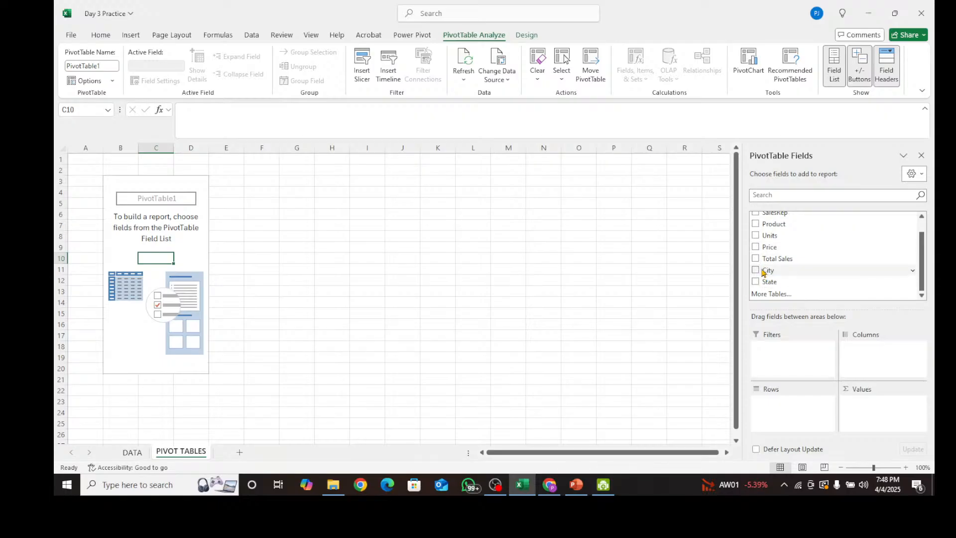
scroll(767, 253, "up", 1)
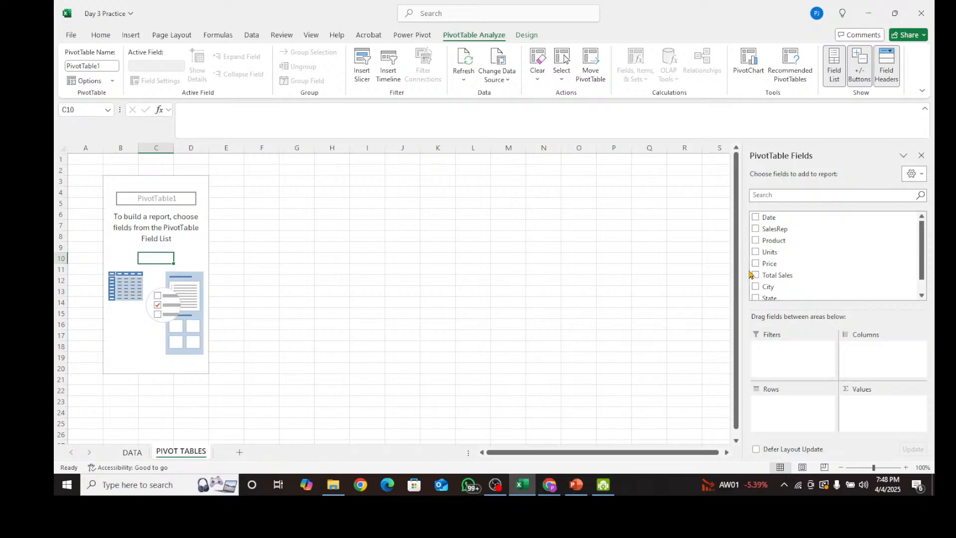
left_click(758, 221)
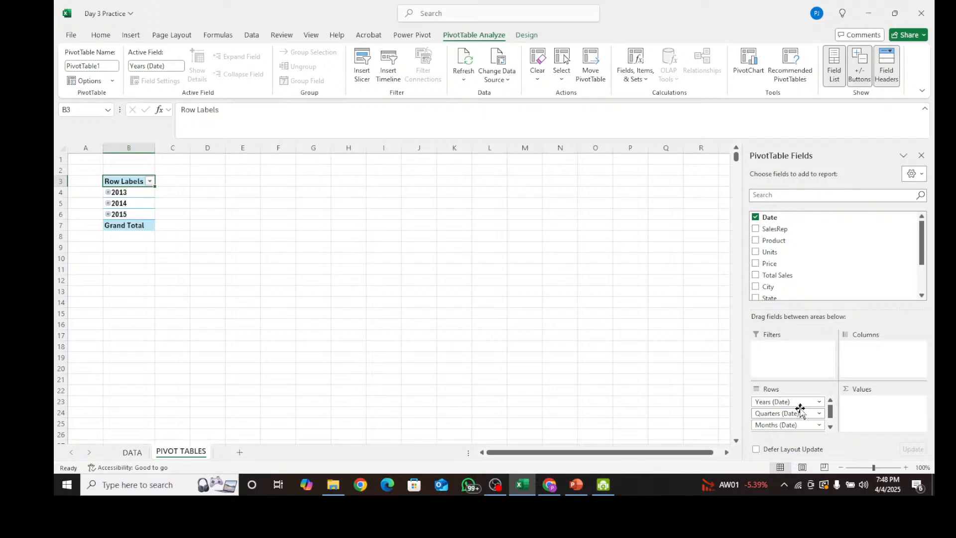
Examine the year, quarter and month date fields in the PivotTable field list and the Rows area
scroll(782, 268, "down", 2)
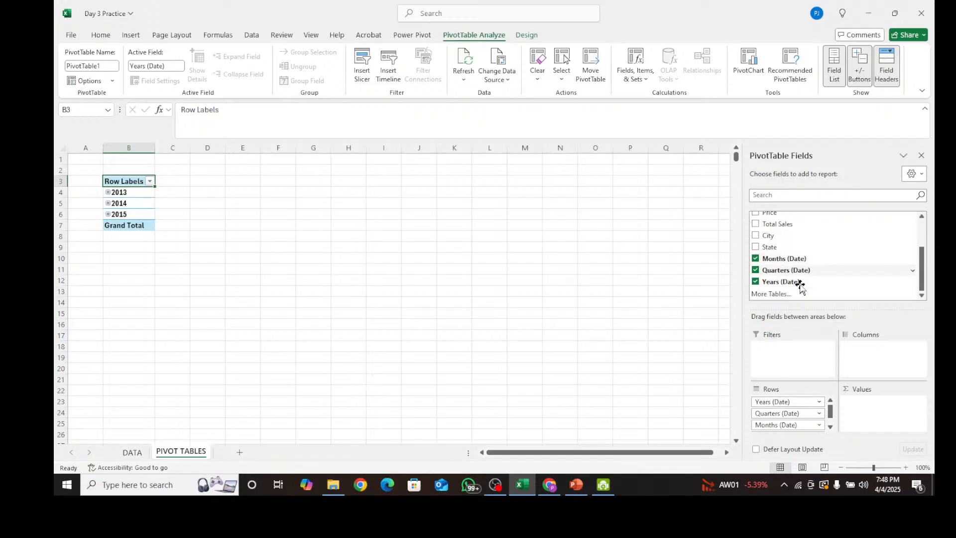
scroll(797, 264, "up", 2)
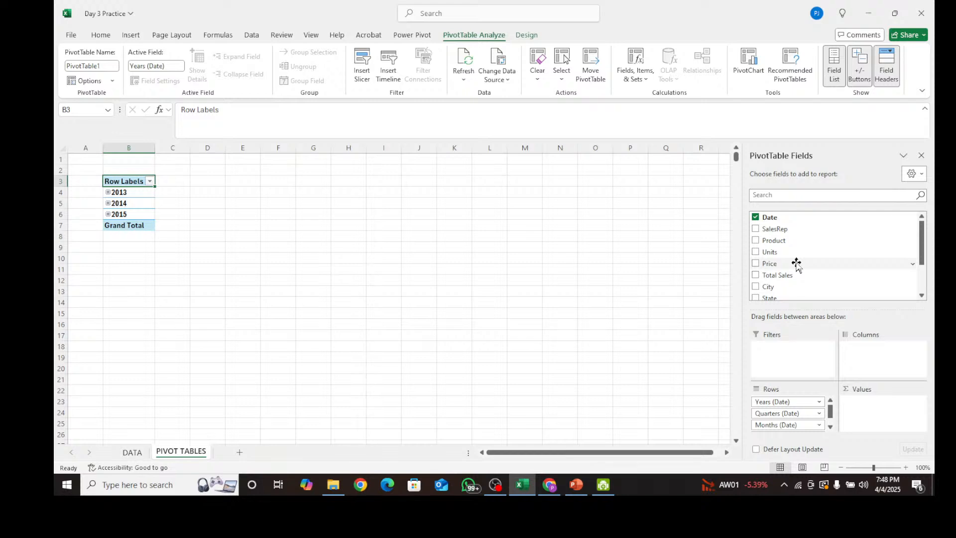
scroll(796, 264, "down", 2)
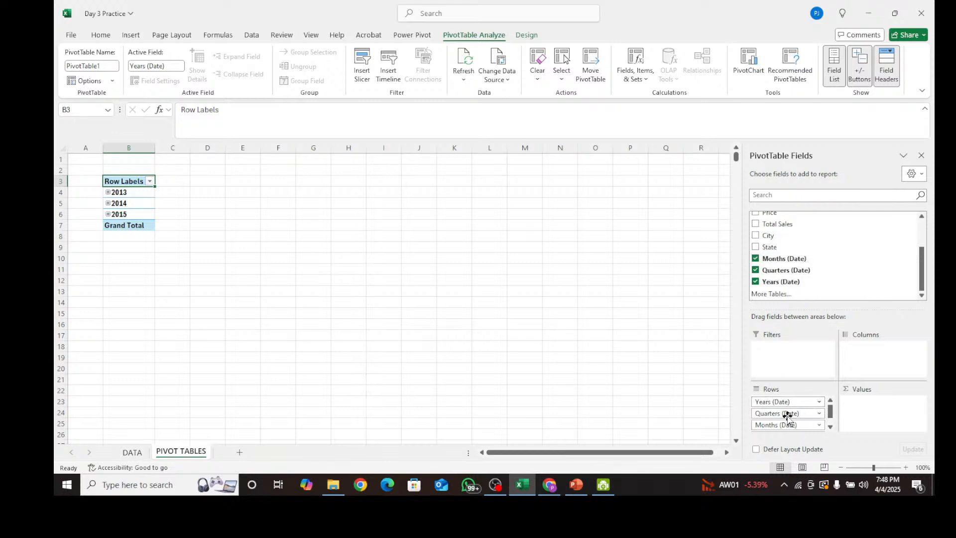
scroll(786, 414, "down", 1)
scroll(806, 425, "up", 1)
scroll(785, 427, "down", 1)
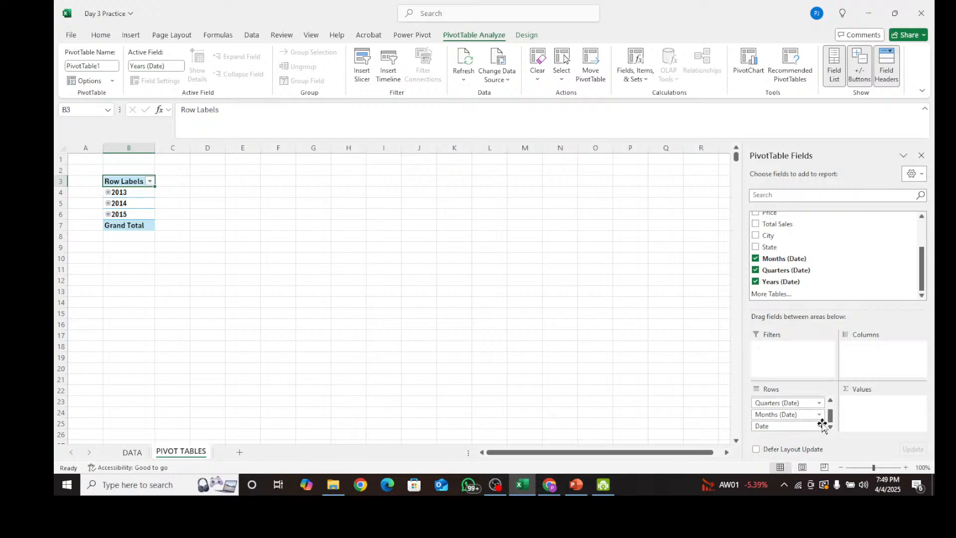
scroll(827, 419, "up", 1)
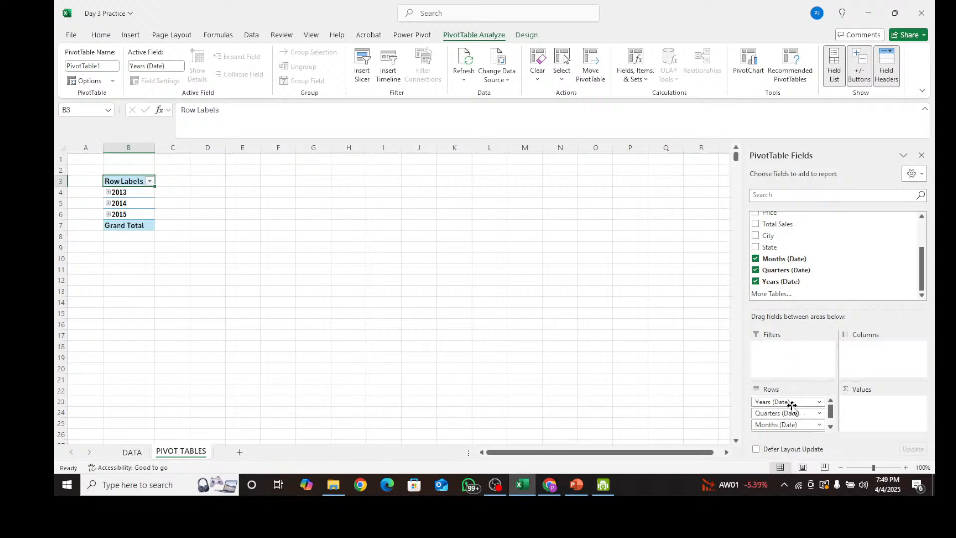
Remove the Years (Date) field from the Rows area of the PivotTable
left_click_drag(804, 402, 798, 335)
left_click_drag(799, 396, 811, 273)
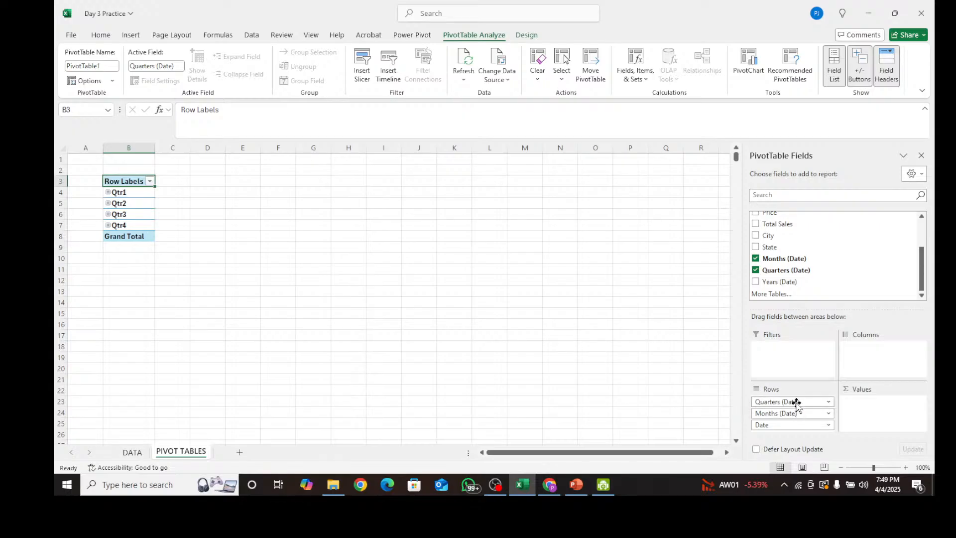
mouse_move(796, 405)
left_mouse_down()
mouse_move(797, 277)
mouse_move(801, 418)
mouse_move(803, 401)
left_mouse_up()
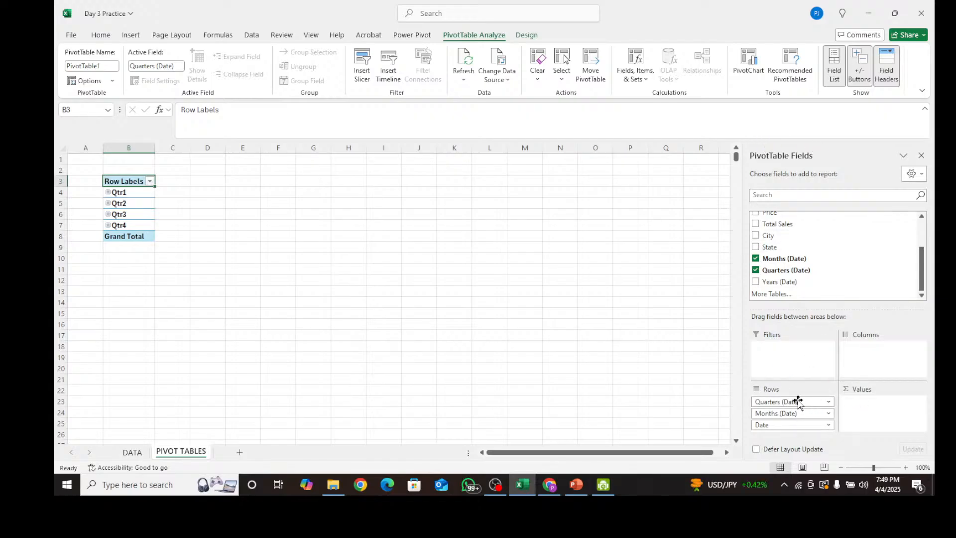
Remove the Quarters (Date), Months (Date) and Date fields from the PivotTable's Rows area
left_click_drag(775, 402, 800, 406)
left_click(827, 271)
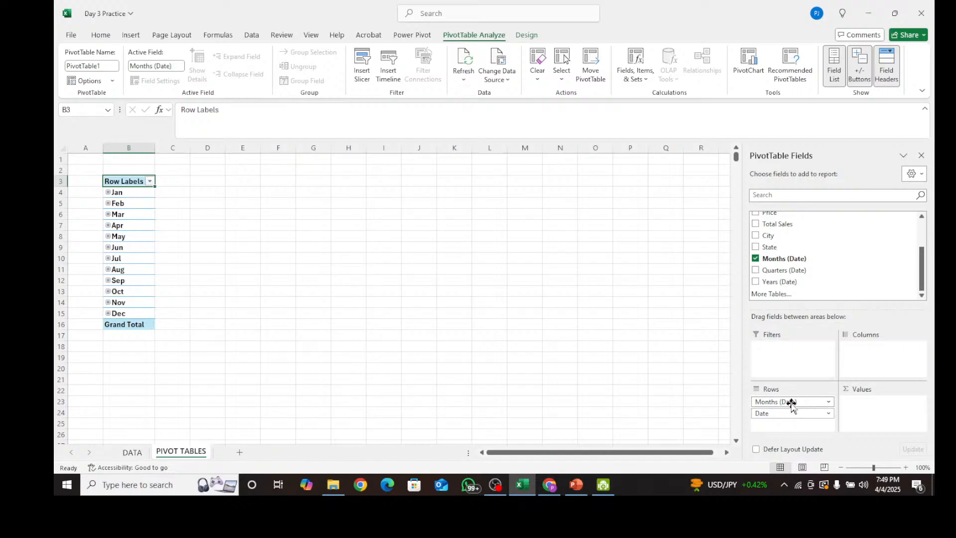
left_click_drag(792, 404, 814, 269)
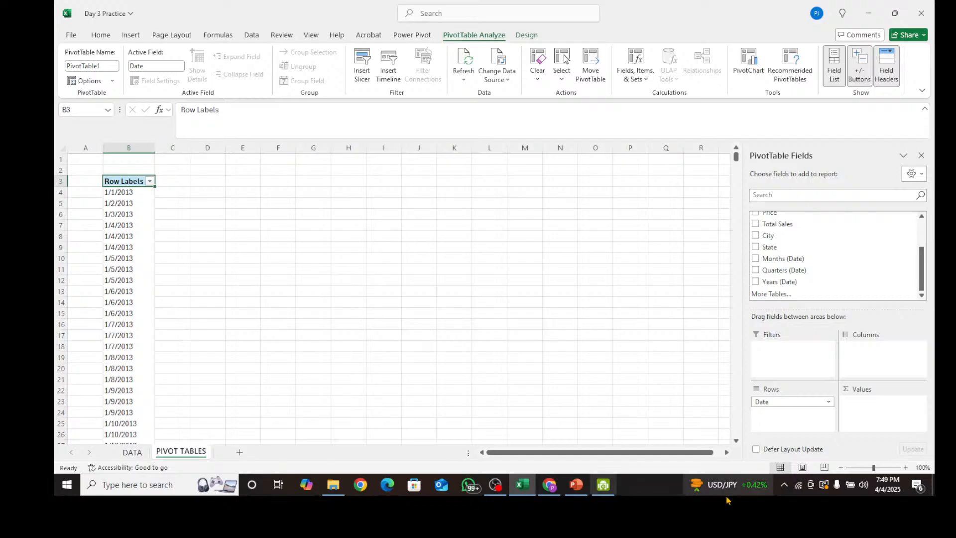
left_click_drag(783, 404, 804, 297)
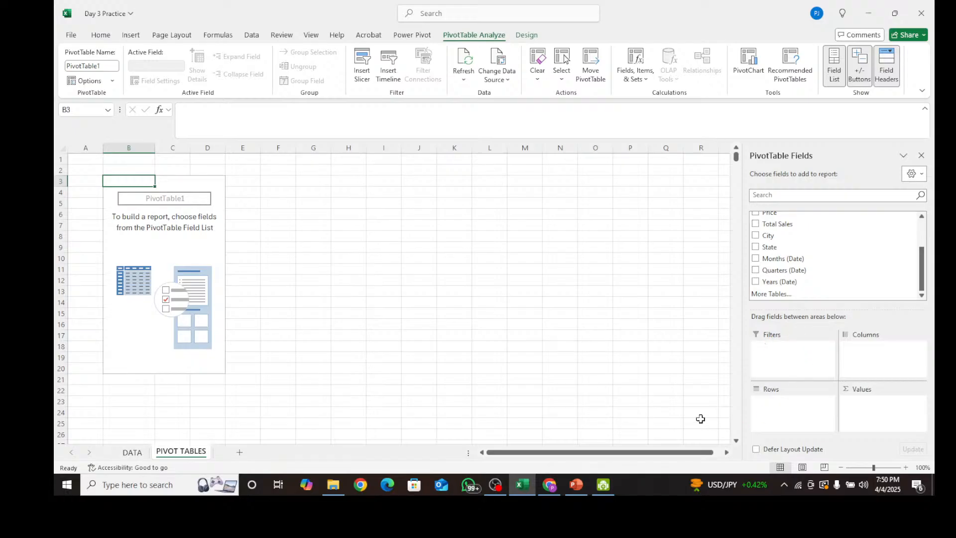
scroll(770, 294, "up", 3)
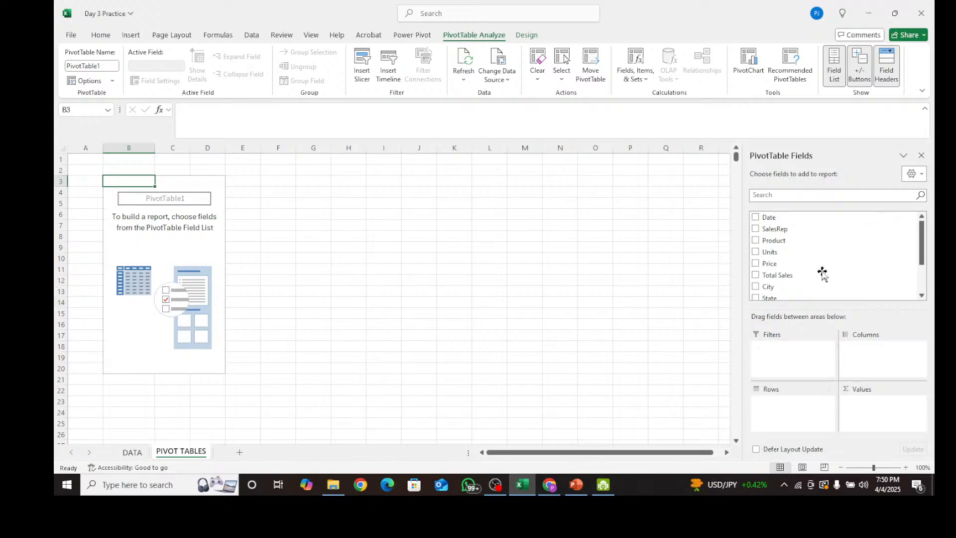
Switch to OBS and make Doc Screen the active scene
left_click(496, 484)
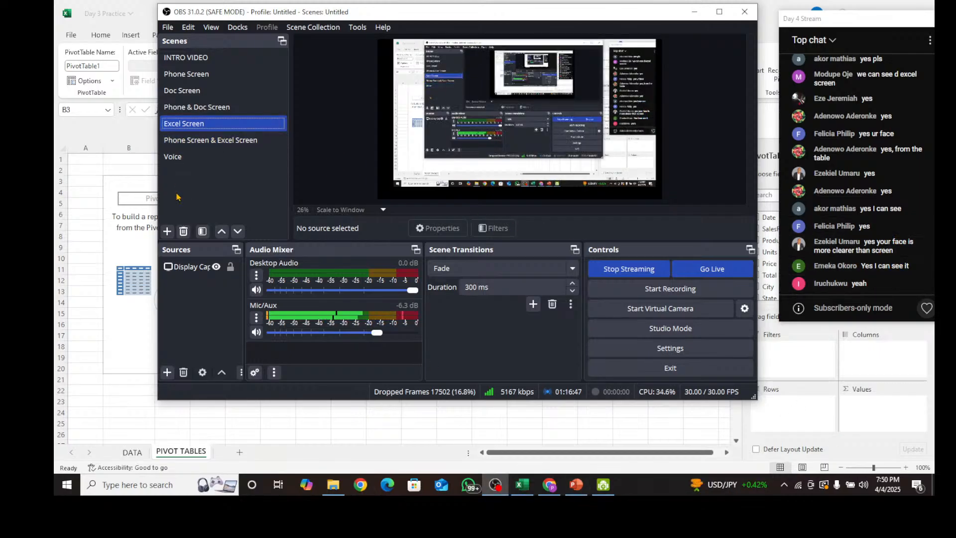
left_click(177, 93)
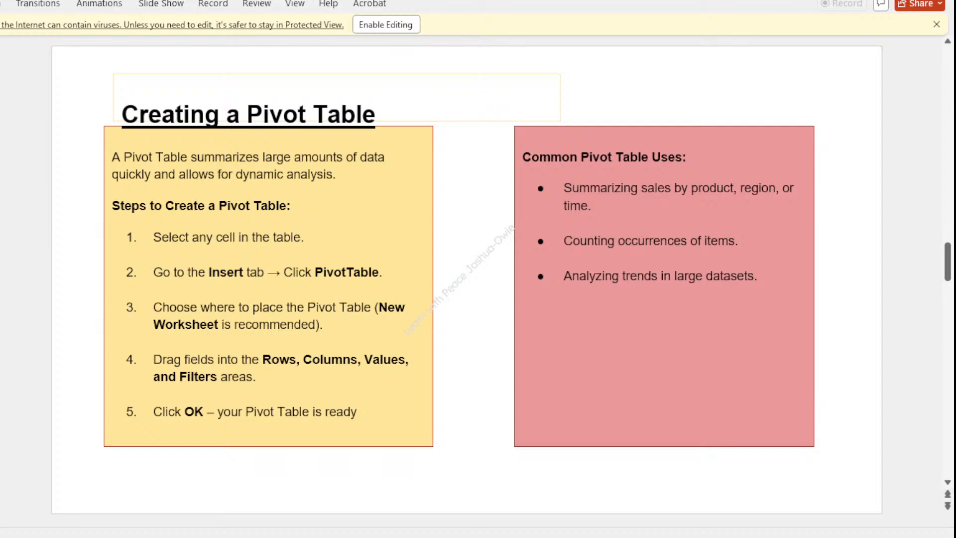
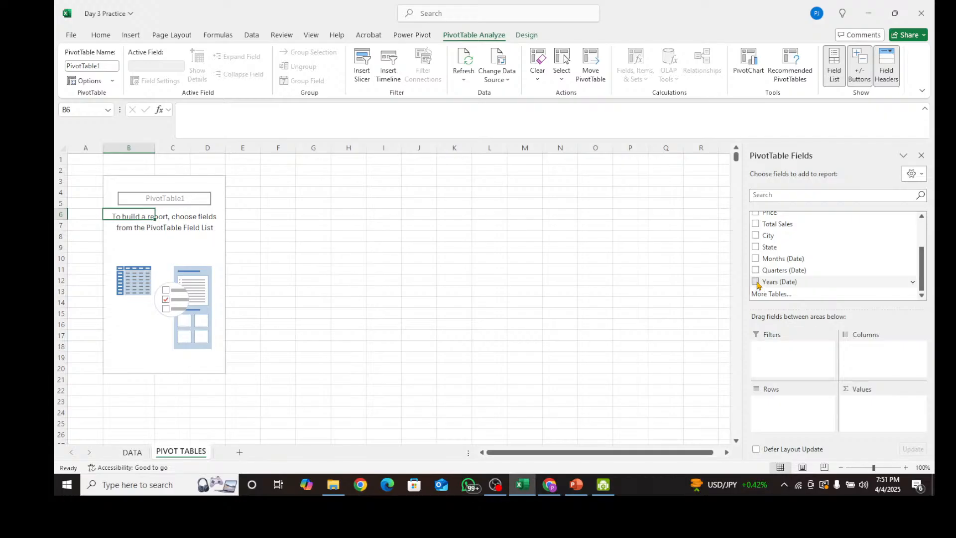
Return to Excel and add the Years (Date) field to the PivotTable as row labels
left_click(756, 282)
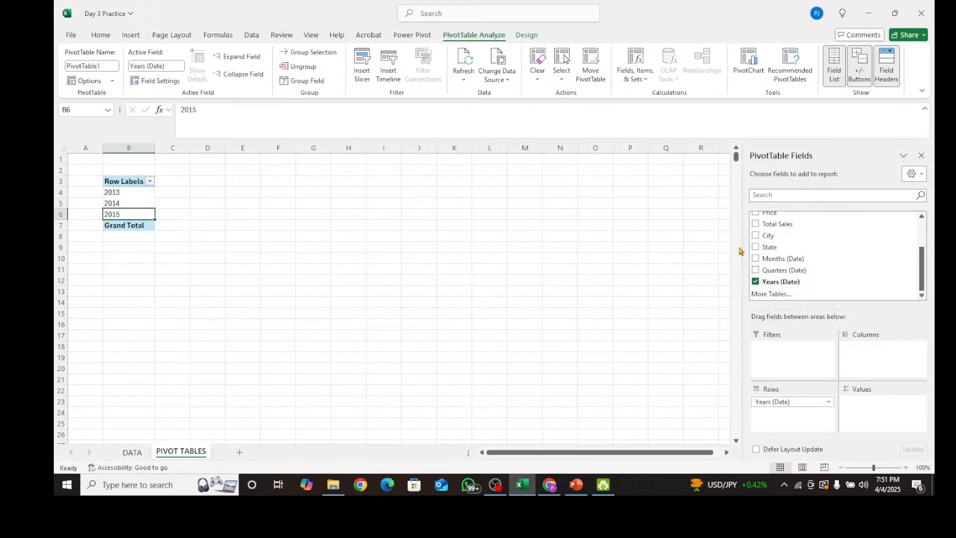
scroll(805, 244, "up", 2)
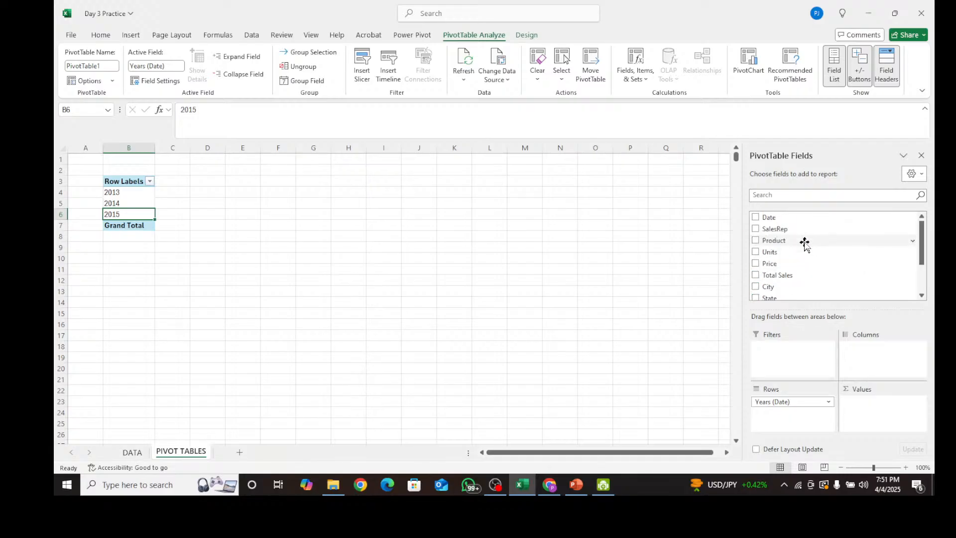
scroll(791, 233, "down", 2)
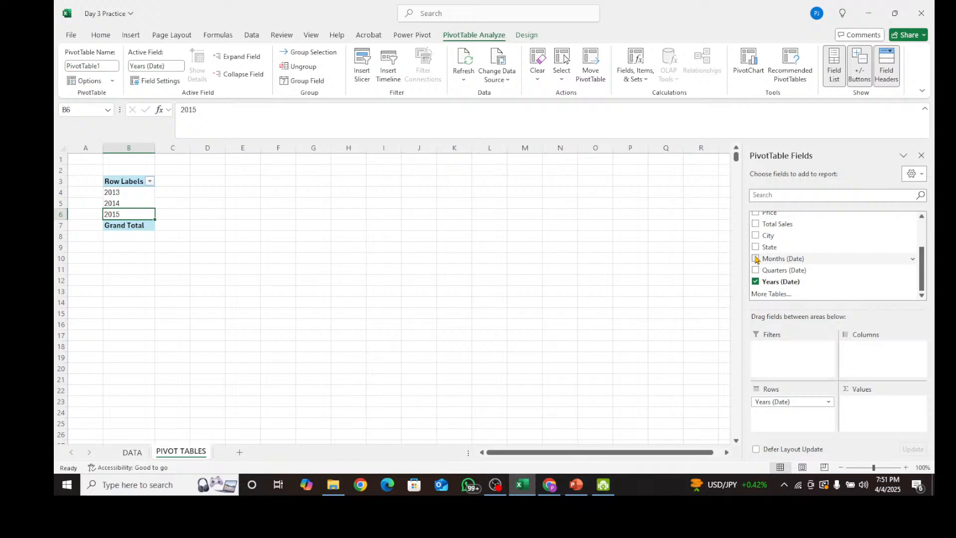
Try the Months (Date) field beneath Years (Date) in the Rows area and take it out again
left_click_drag(756, 259, 794, 421)
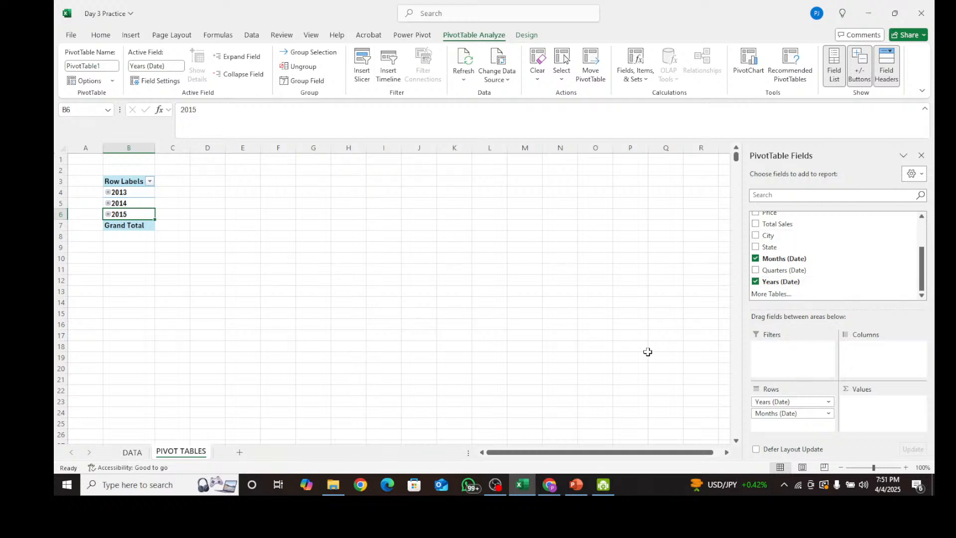
left_click(755, 258)
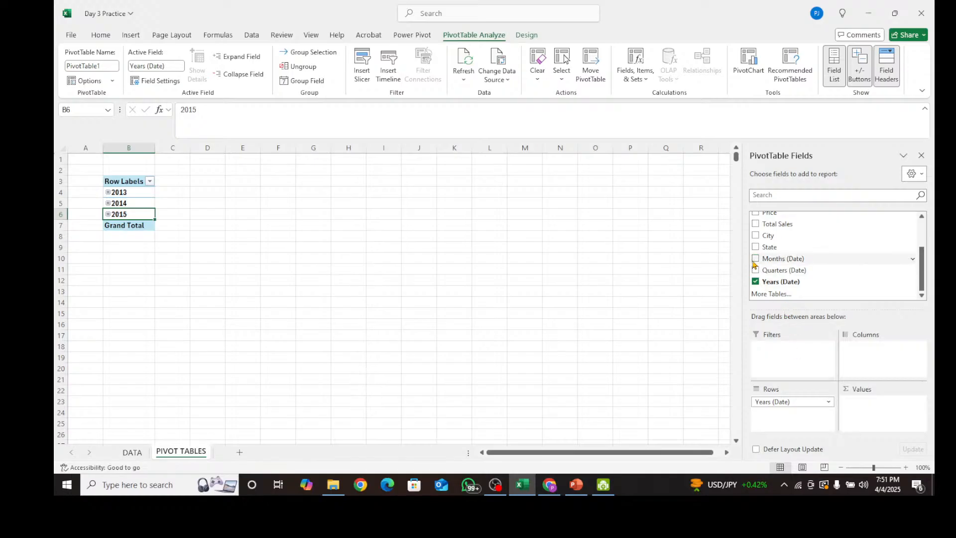
Add the Total Sales field to the PivotTable's Values area
scroll(832, 254, "up", 2)
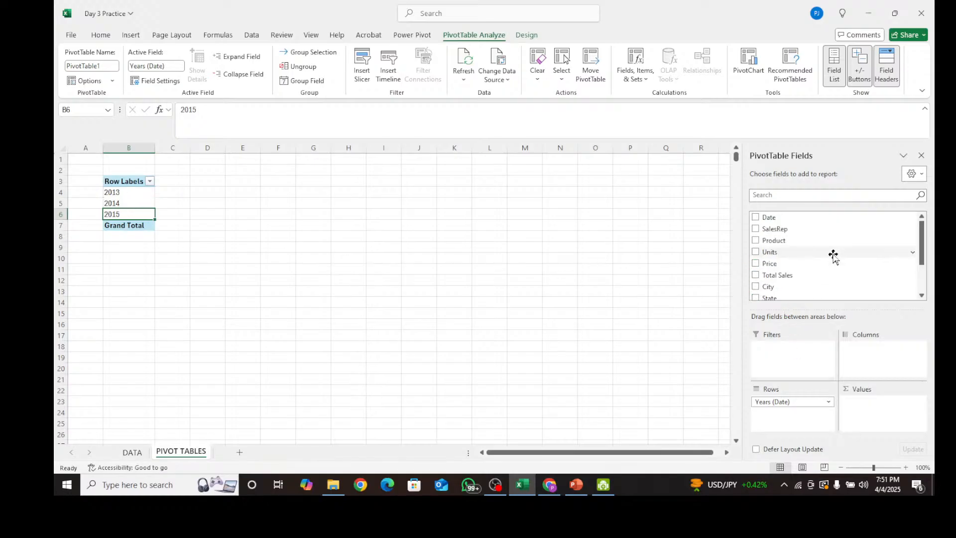
scroll(832, 254, "down", 2)
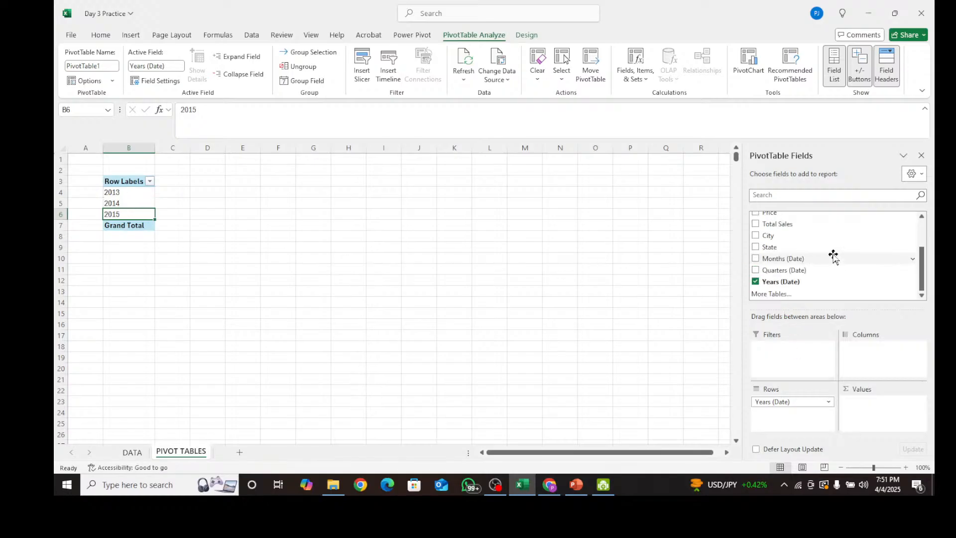
left_click(755, 224)
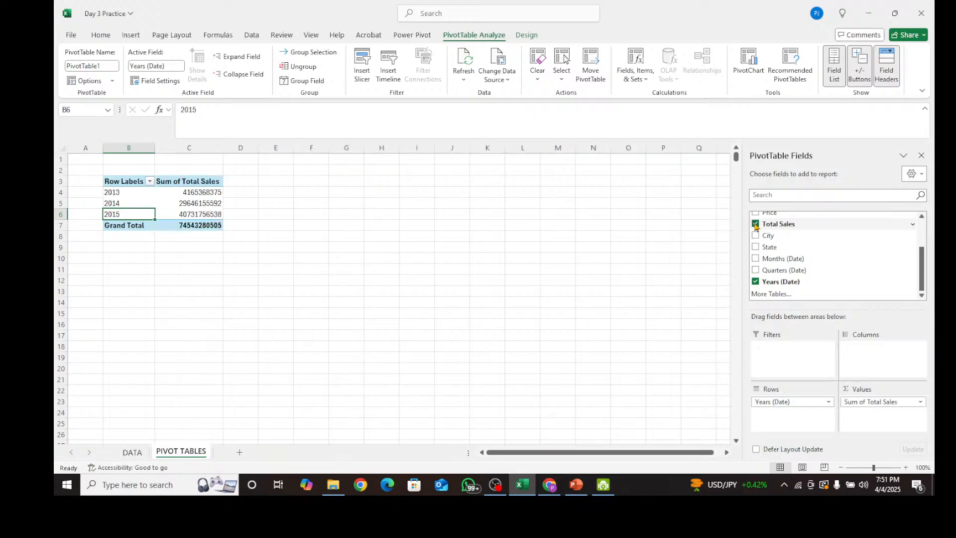
Format the yearly sales values in C4:C6 with thousands separators and no decimals
left_click(199, 193)
left_click_drag(199, 192, 199, 216)
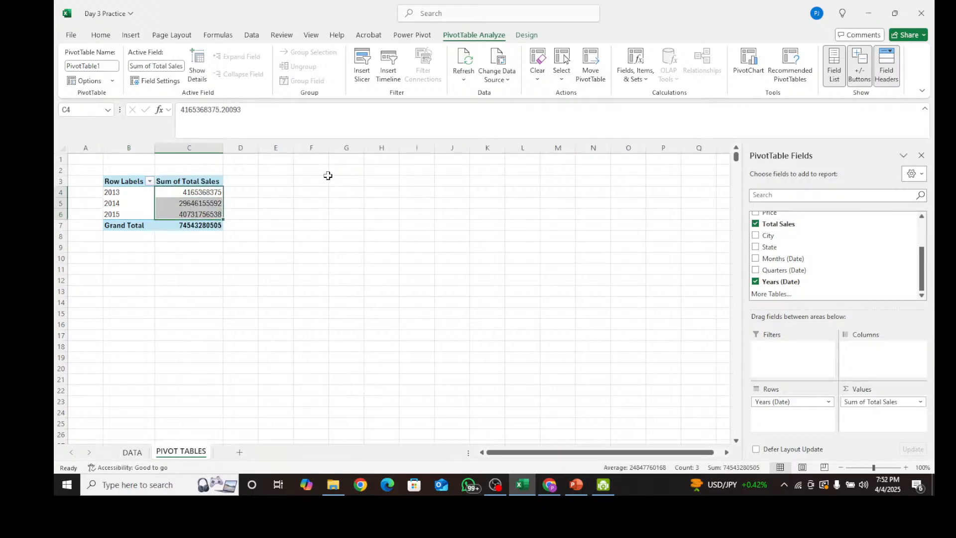
left_click(109, 37)
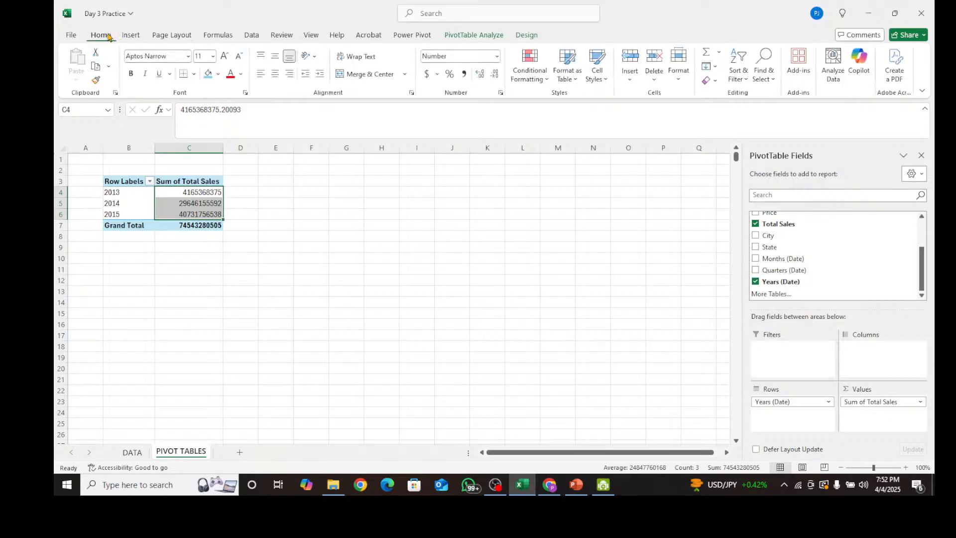
left_click(463, 74)
left_click(495, 75)
left_click(495, 75)
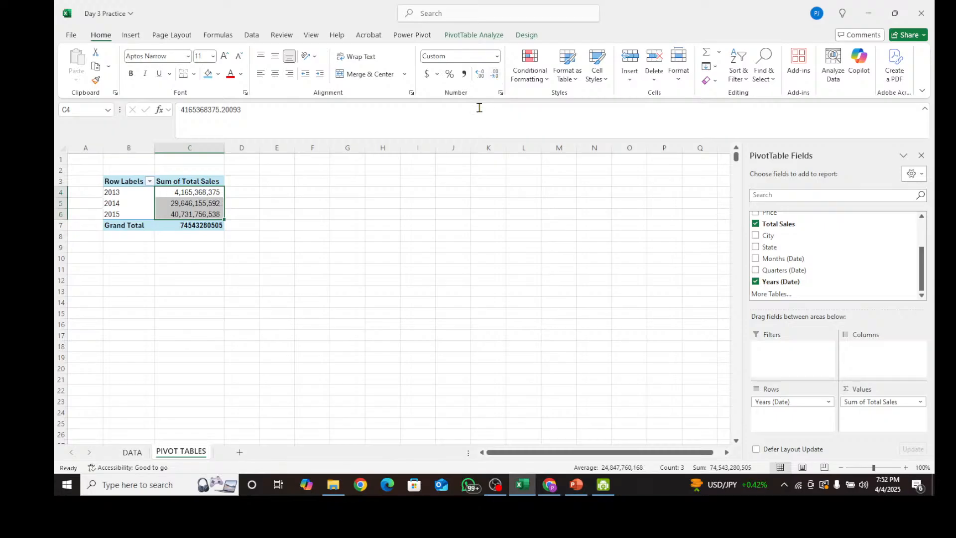
Apply comma style without decimals to C4:C8 so the format covers the yearly sales and the Grand Total
left_click(291, 191)
left_click(182, 193)
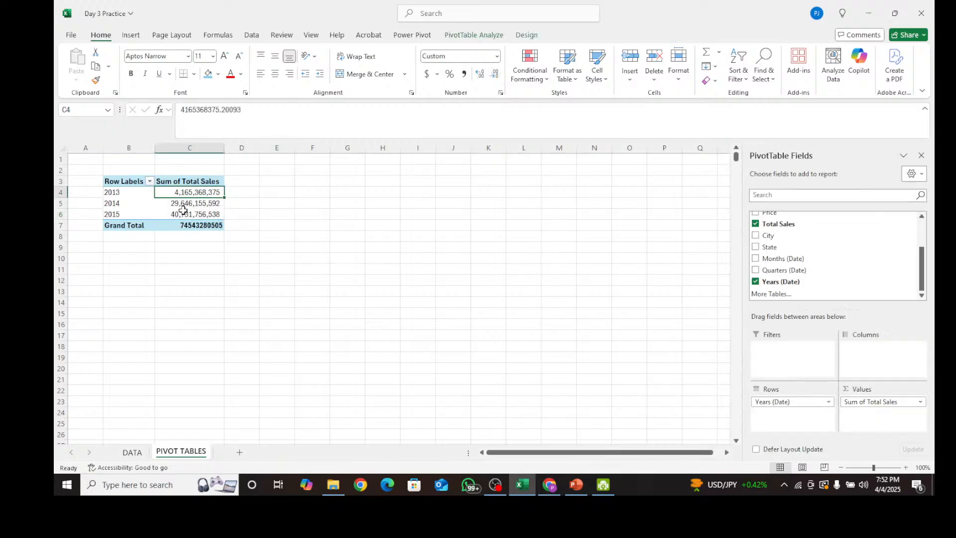
mouse_move(186, 192)
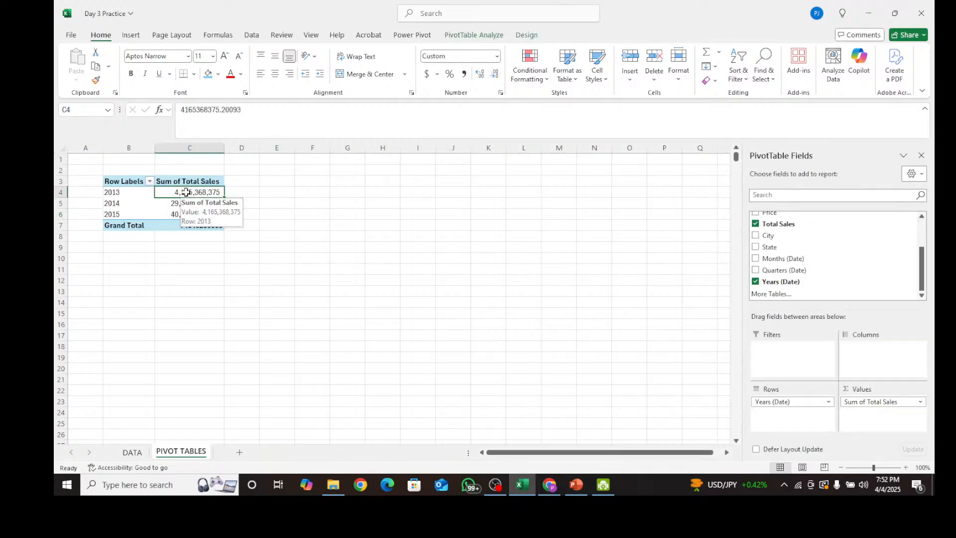
left_click_drag(186, 194, 190, 237)
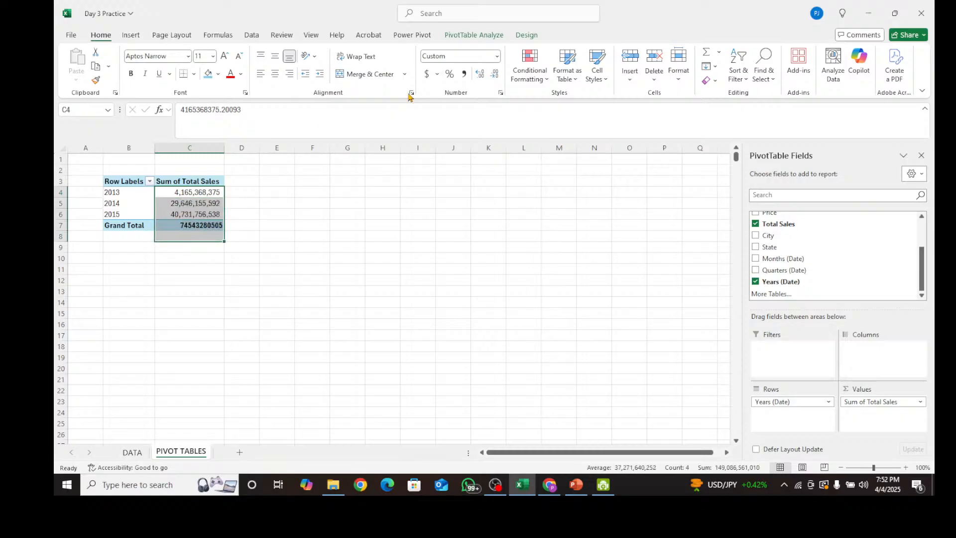
left_click(463, 75)
left_click(495, 73)
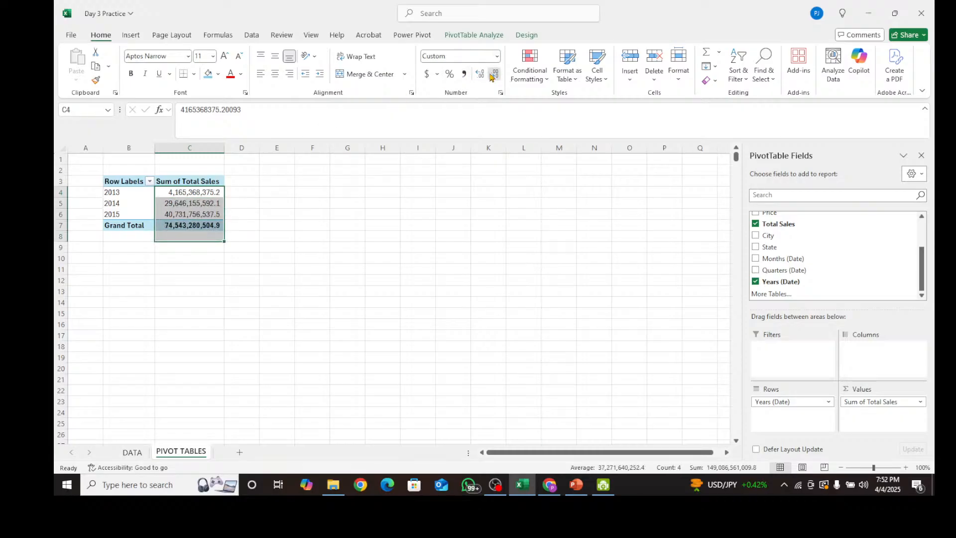
left_click(494, 74)
left_click(329, 227)
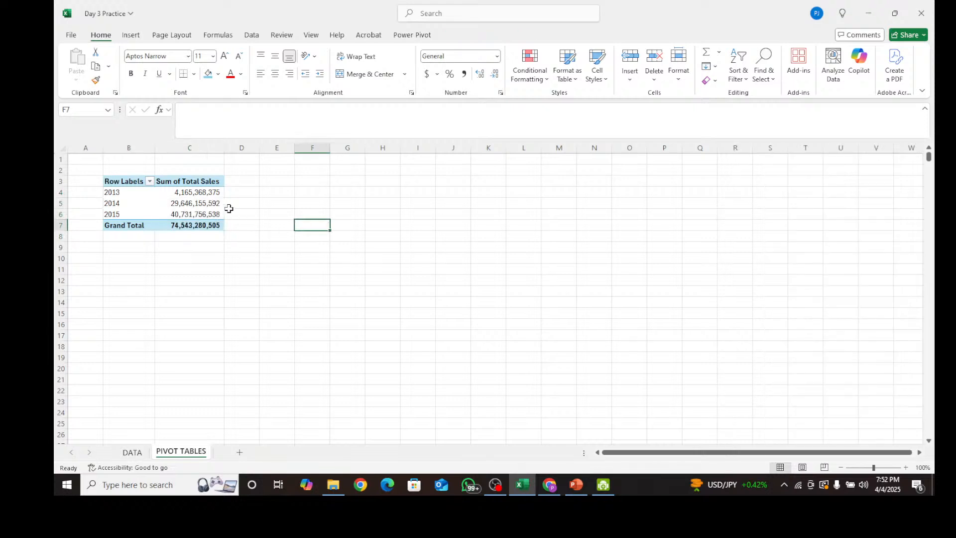
Examine the yearly values in the Sum of Total Sales column of the PivotTable
left_click(199, 203)
left_click(209, 215)
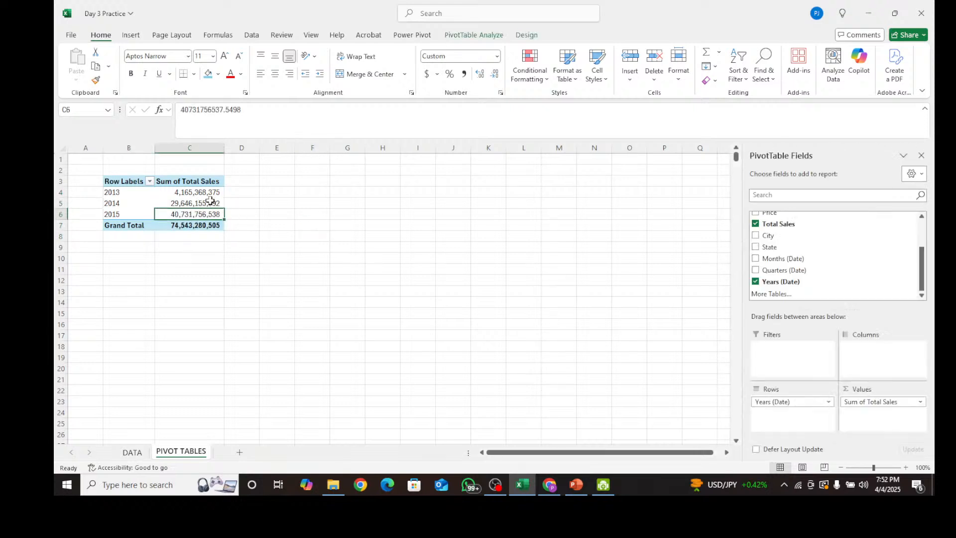
left_click(205, 194)
left_click(267, 204)
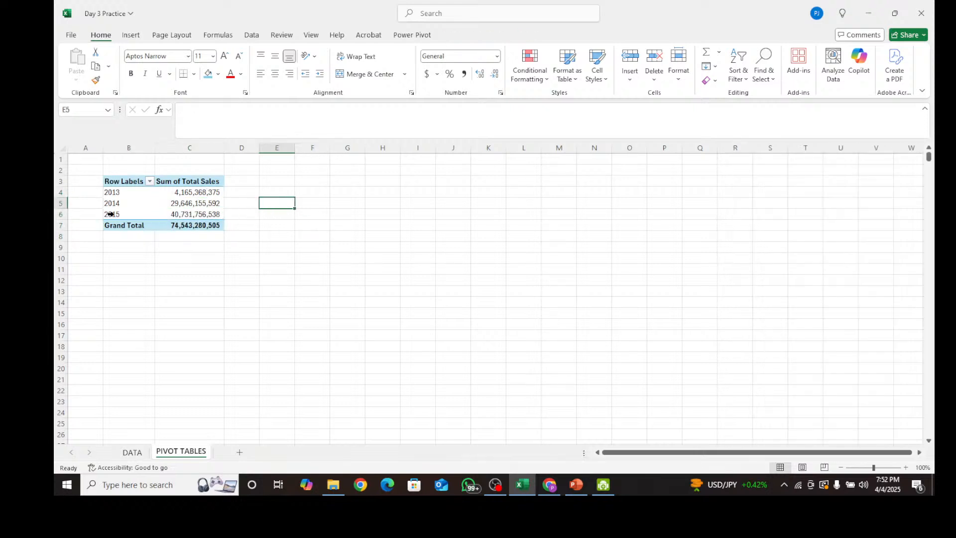
left_click(200, 214)
left_click(277, 193)
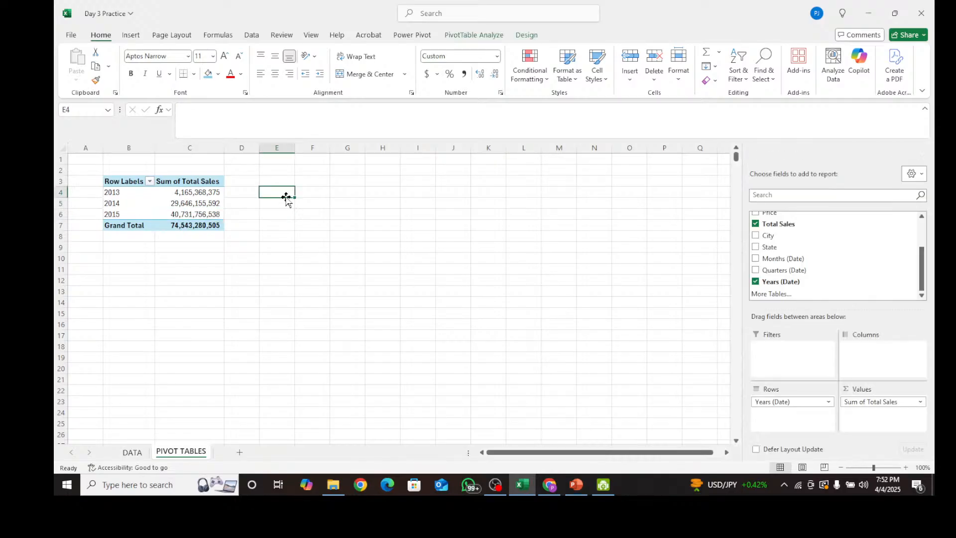
left_click(492, 190)
left_click(311, 183)
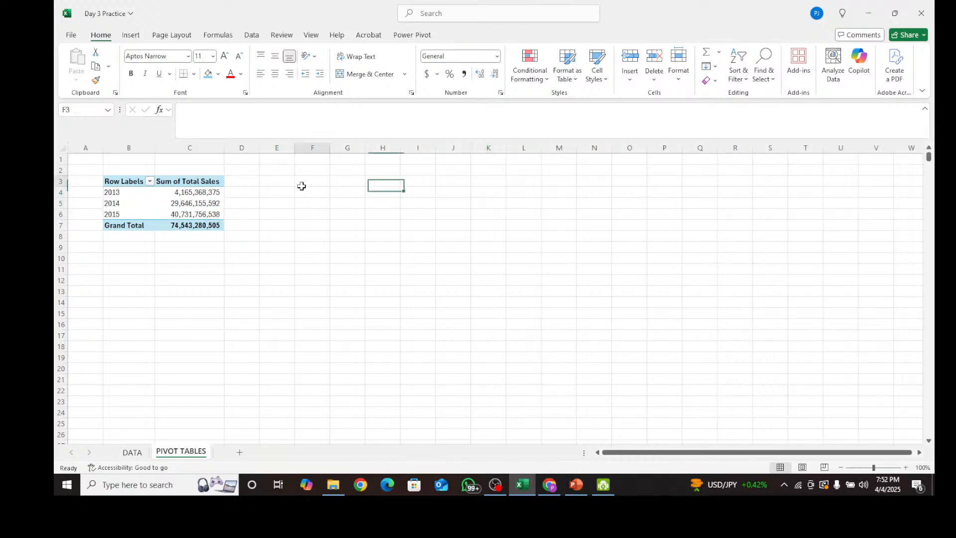
left_click(363, 189)
left_click(354, 182)
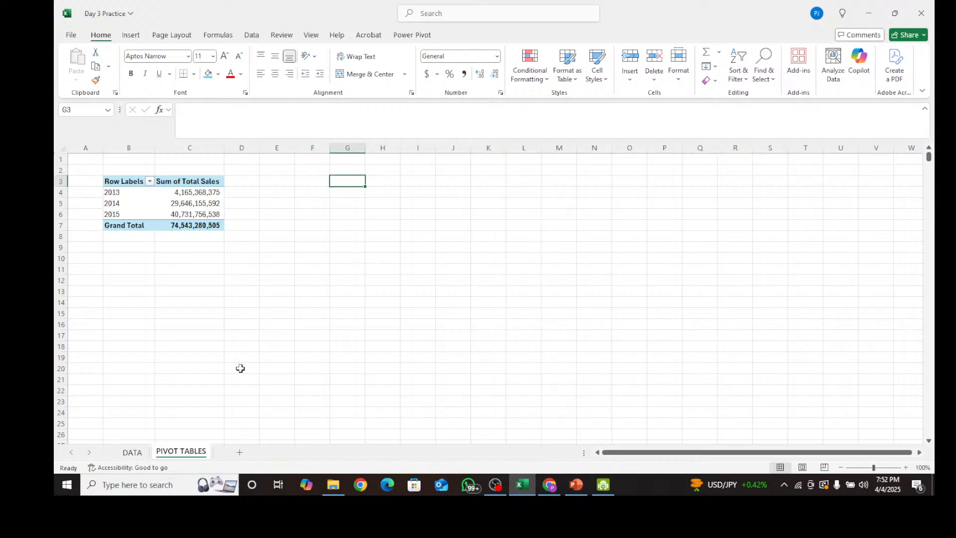
Inspect the Total Sales column on the DATA worksheet and return to the PIVOT TABLES worksheet
left_click(135, 452)
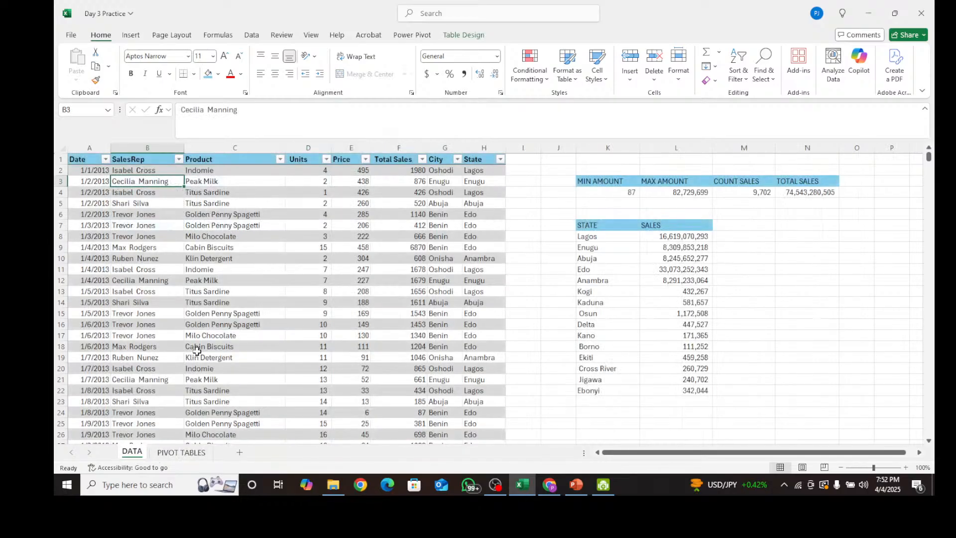
left_click(408, 204)
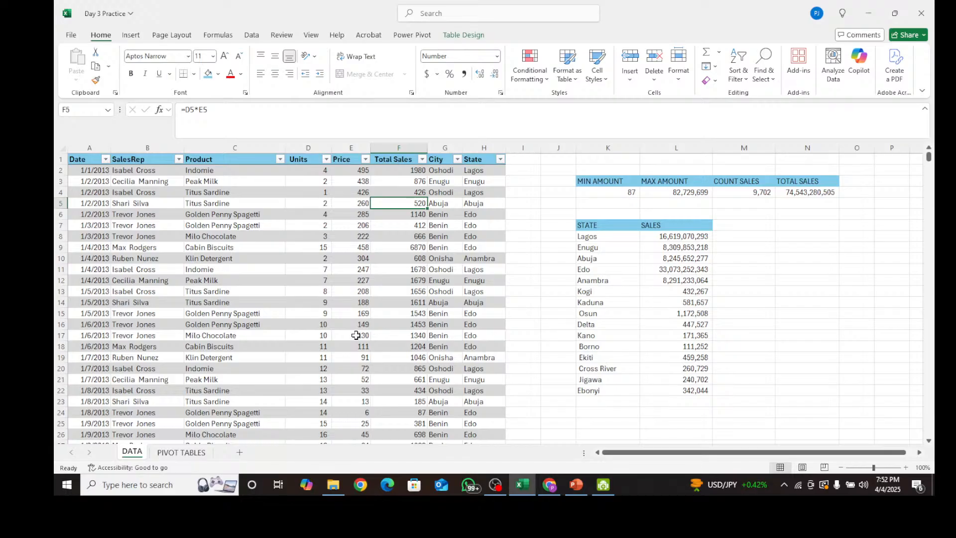
left_click(181, 452)
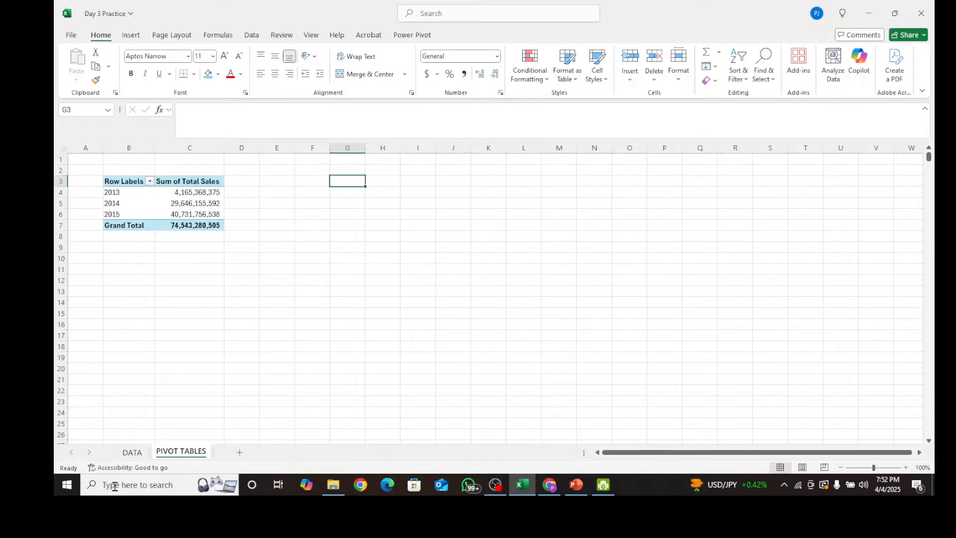
Insert a PivotTable from the Salesdata table on the existing PIVOT TABLES worksheet, with G3:K21 as its location
left_click(126, 454)
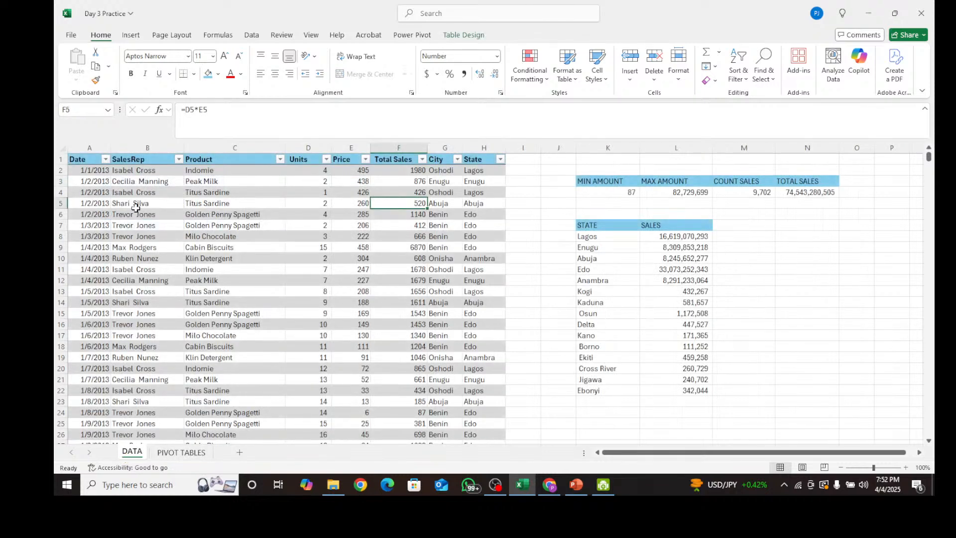
left_click(127, 172)
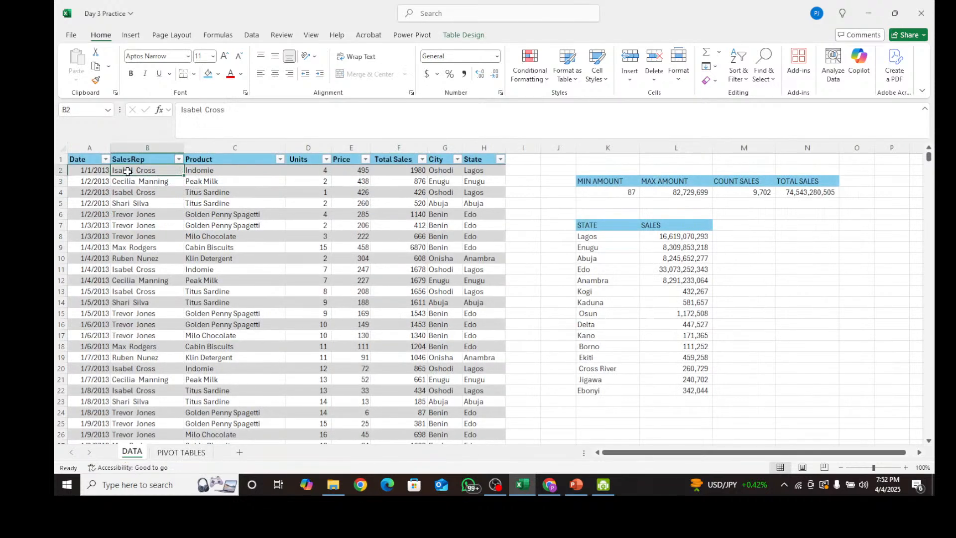
left_click(129, 37)
left_click(80, 60)
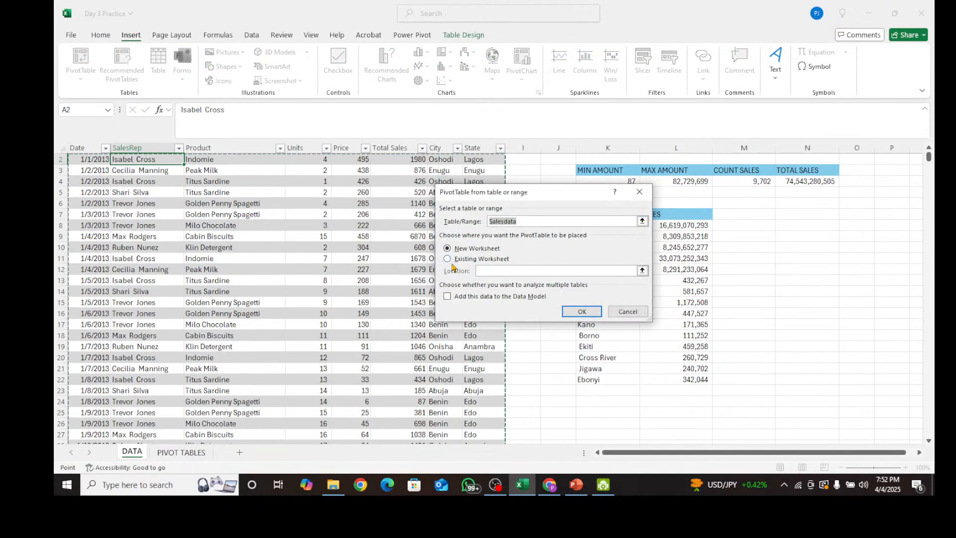
left_click(448, 259)
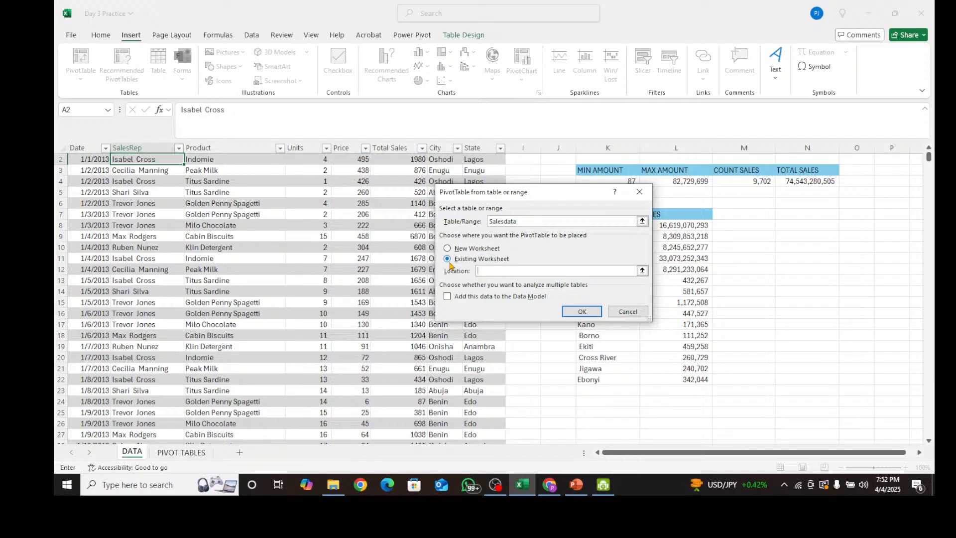
left_click(185, 456)
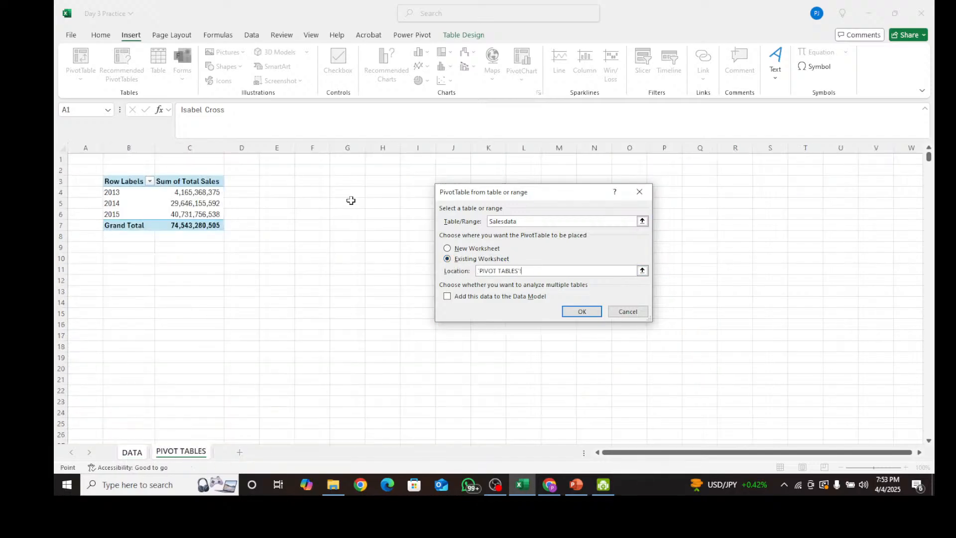
left_click_drag(352, 179, 477, 374)
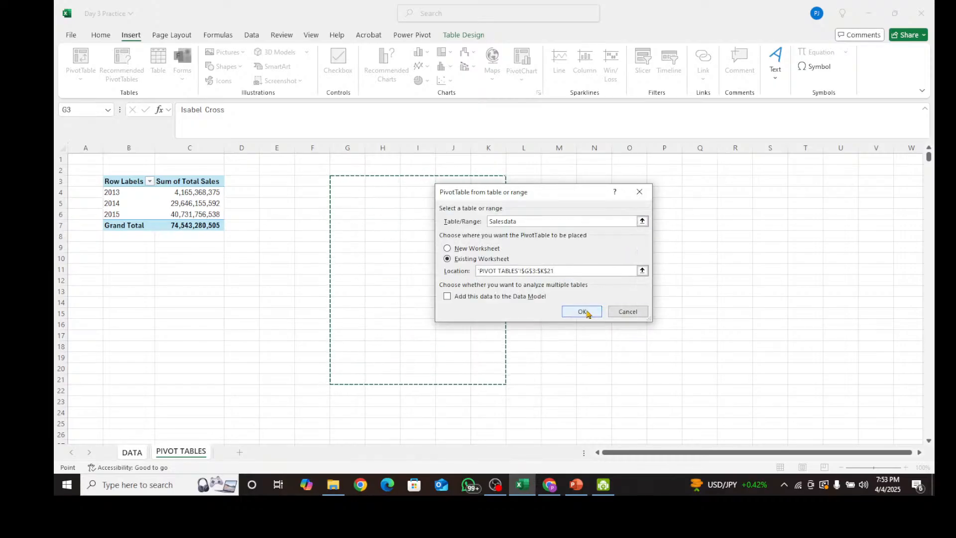
left_click(582, 312)
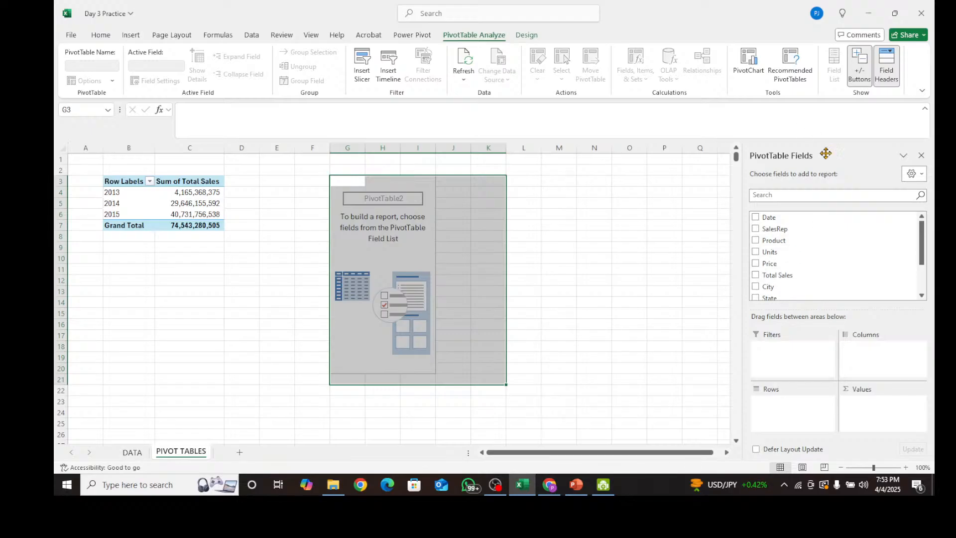
Add Product to the rows and Total Sales to the summed values of the new PivotTable
scroll(854, 244, "down", 3)
scroll(853, 244, "up", 3)
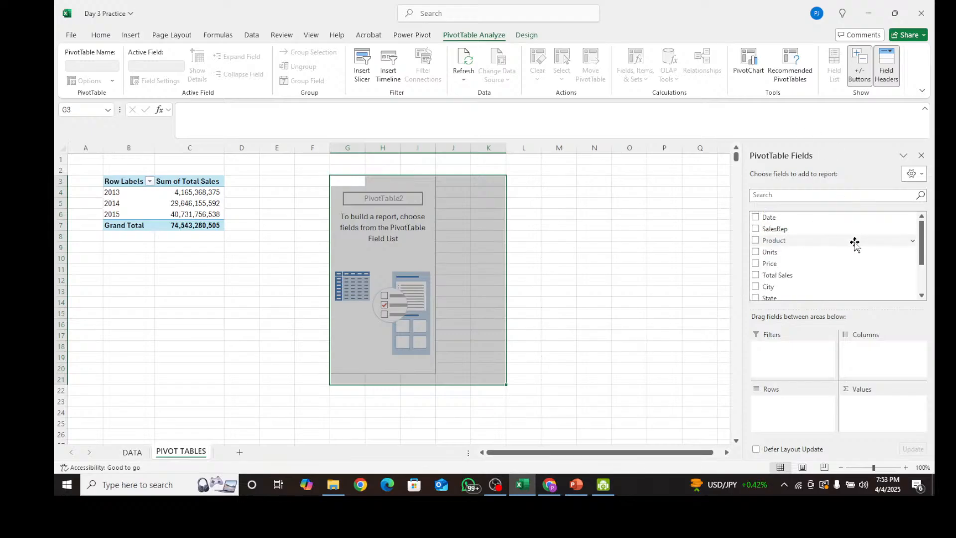
left_click(756, 241)
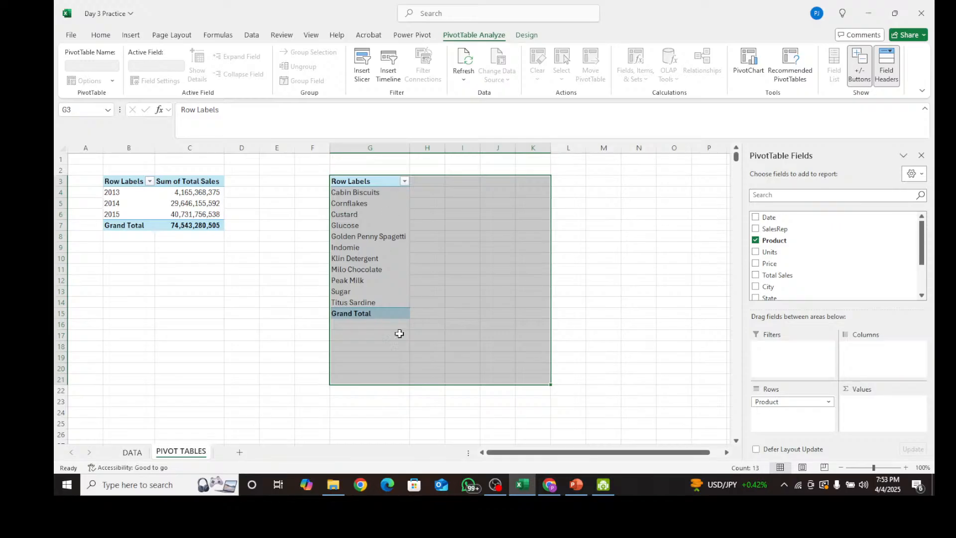
left_click(755, 275)
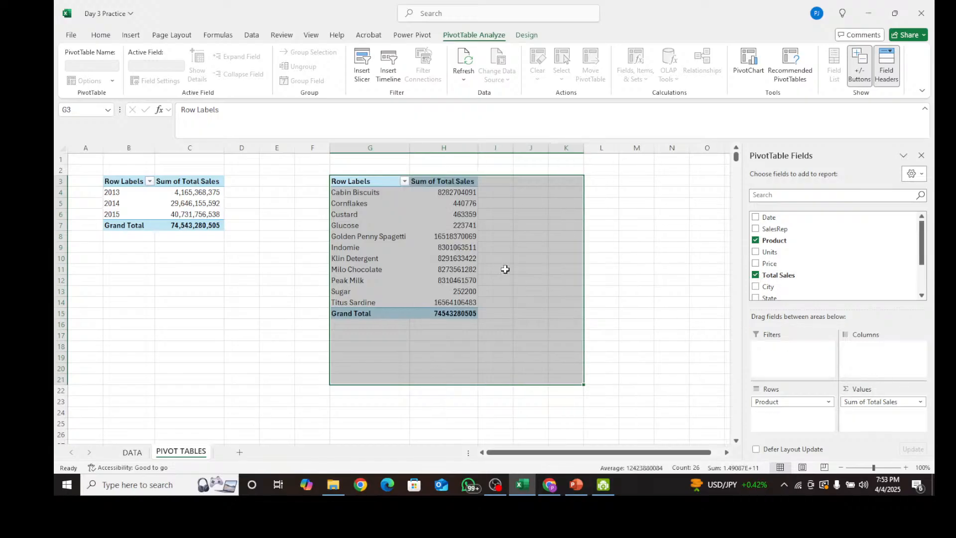
Apply comma style without decimals to the product sales values and Grand Total in H4:H15
left_click(454, 190)
left_click_drag(455, 190, 451, 314)
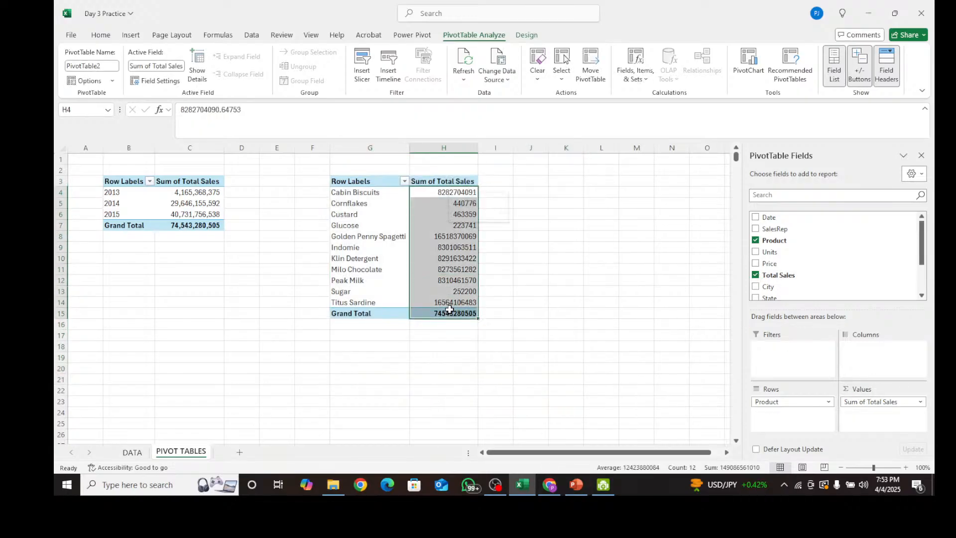
left_click(102, 35)
left_click(464, 74)
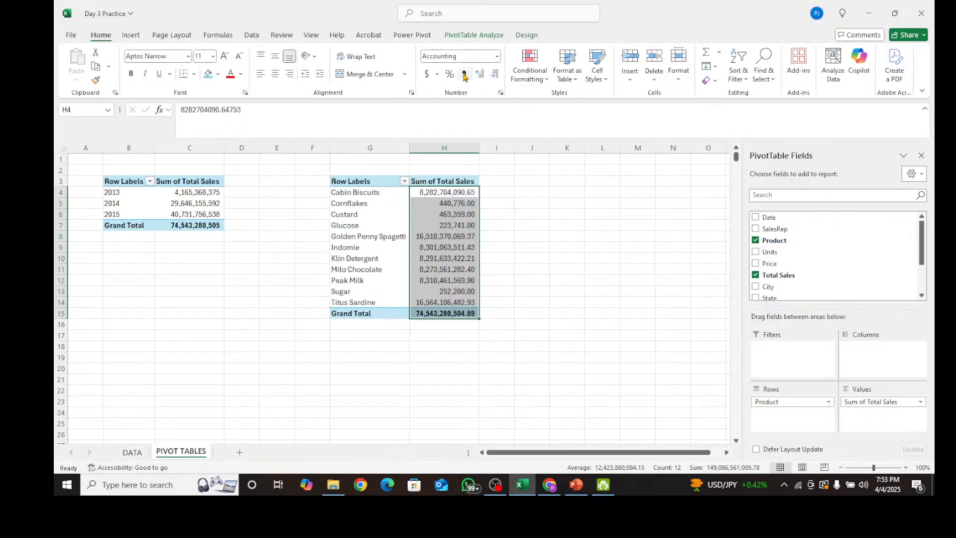
left_click(495, 74)
left_click(494, 74)
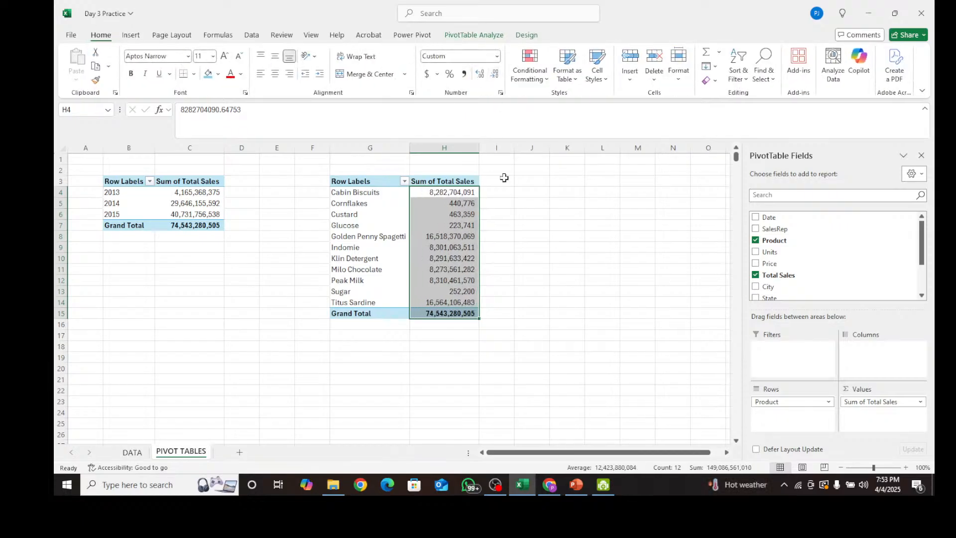
left_click(528, 248)
left_click(472, 335)
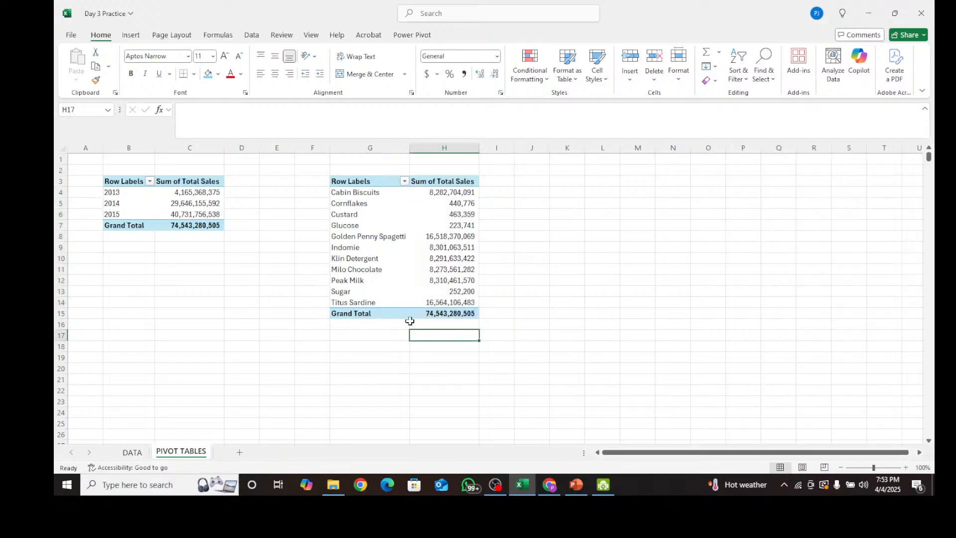
Examine and compare the total sales of the individual products in the second PivotTable
left_click(458, 239)
left_click(509, 257)
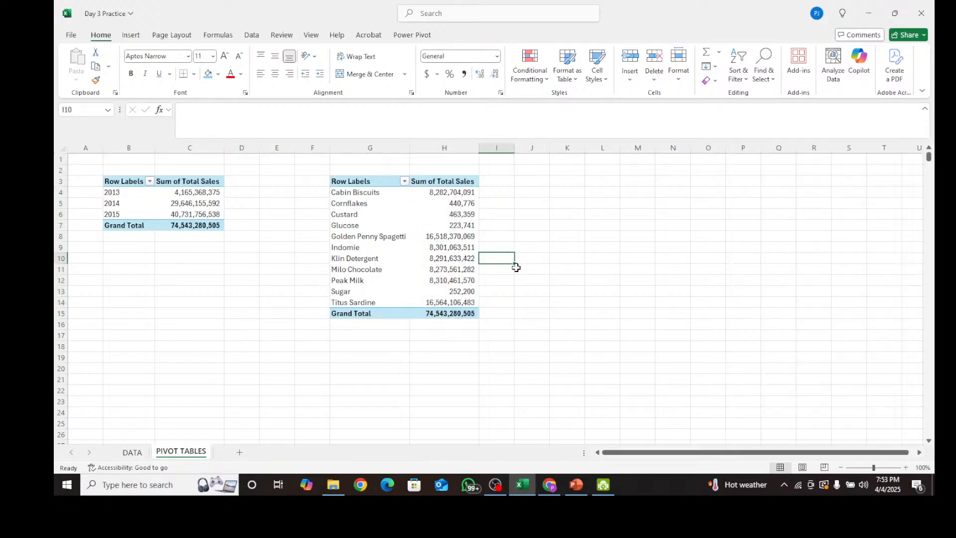
left_click(455, 298)
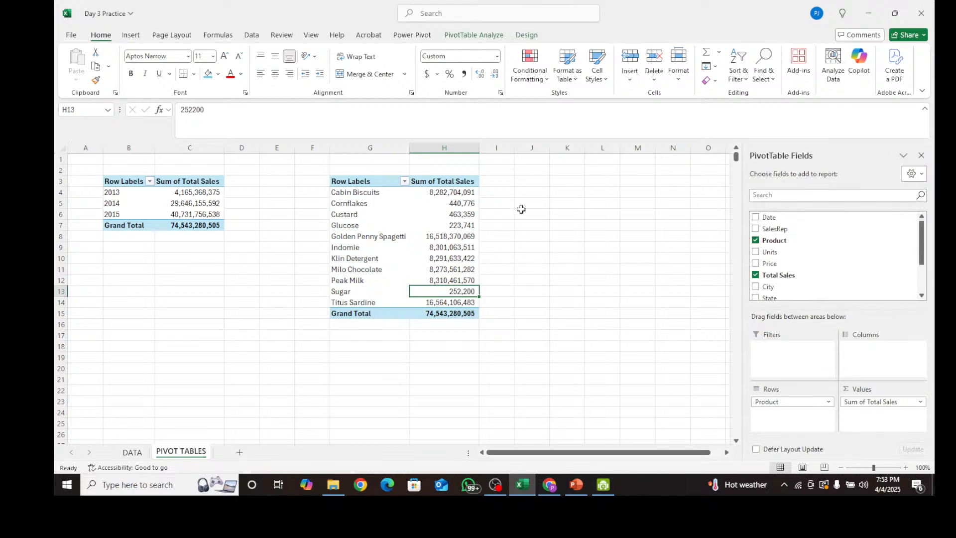
left_click(457, 226)
left_click(504, 240)
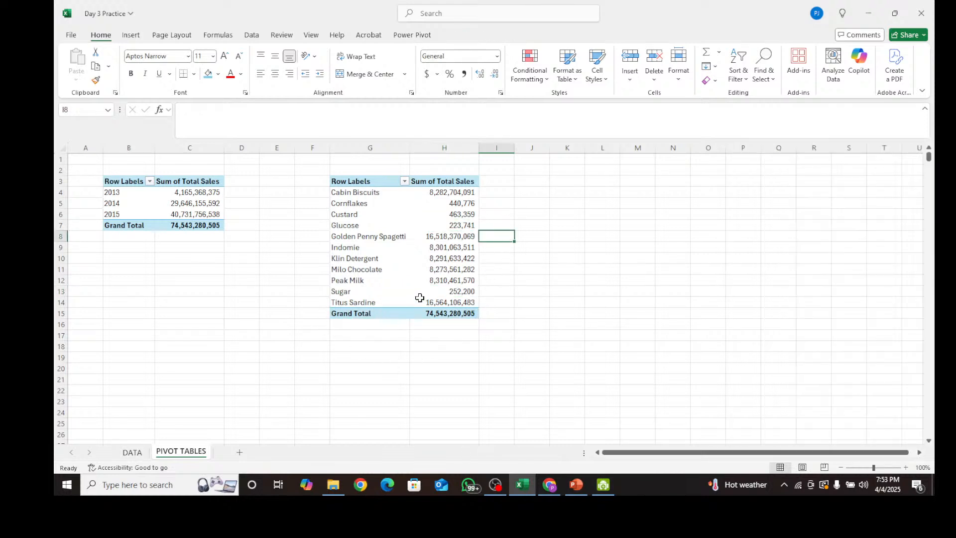
left_click(435, 300)
left_click(527, 271)
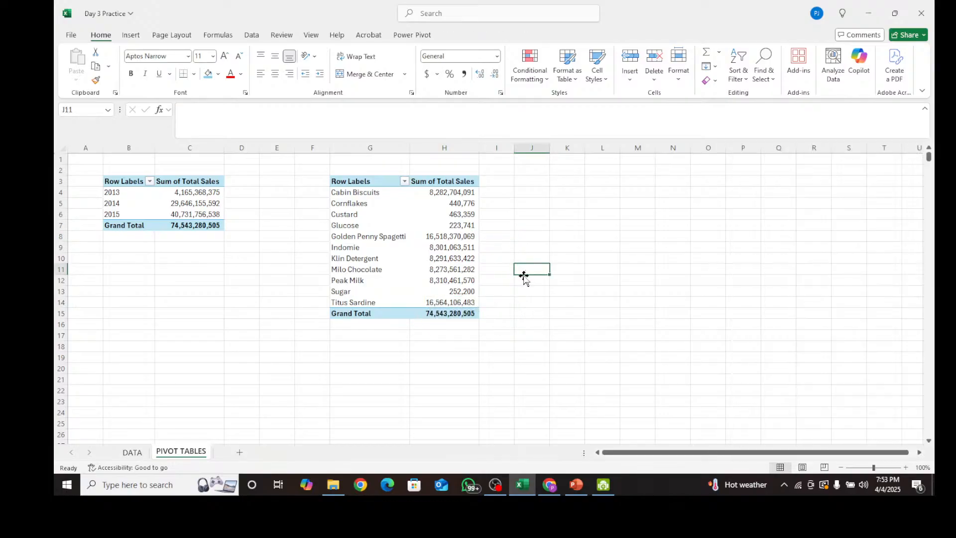
left_click(447, 304)
left_click(510, 247)
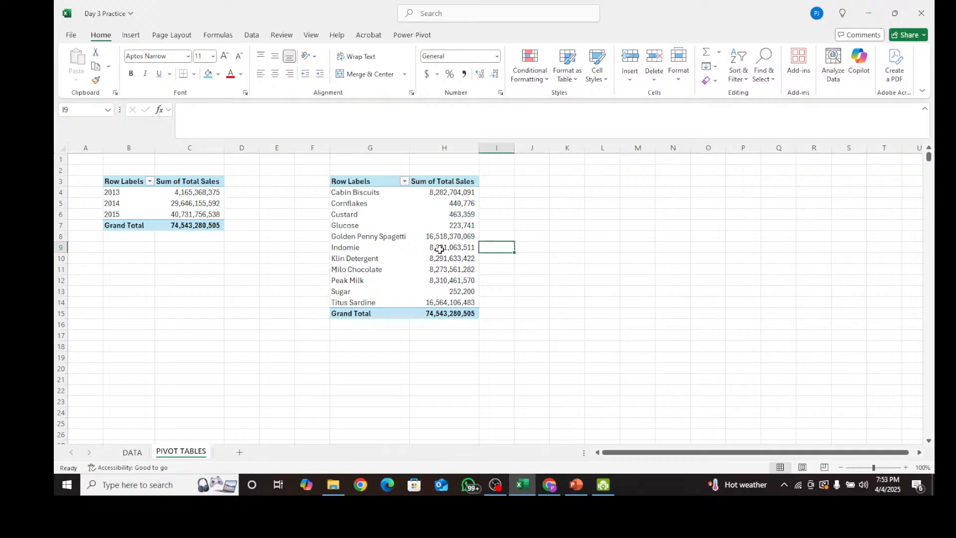
left_click(361, 241)
left_click(430, 236)
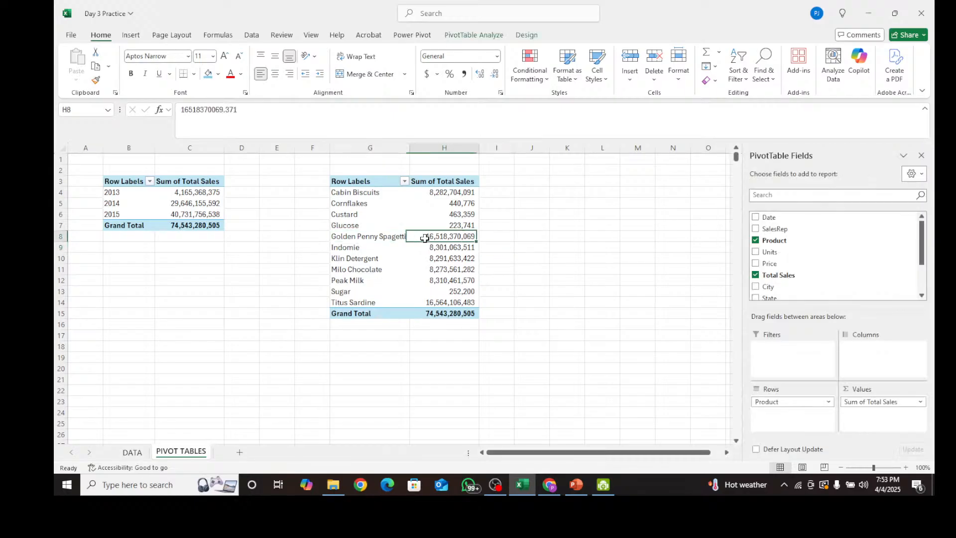
left_click(550, 225)
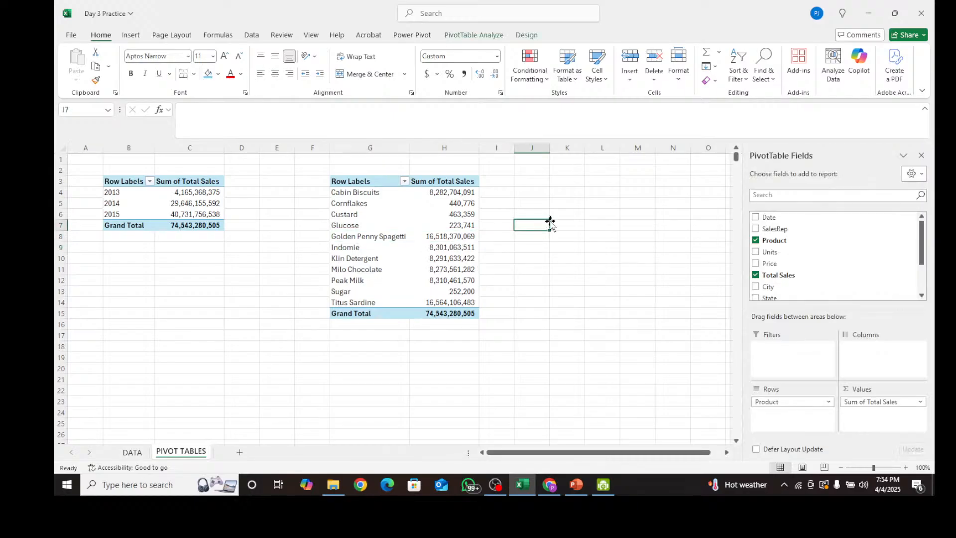
left_click(371, 193)
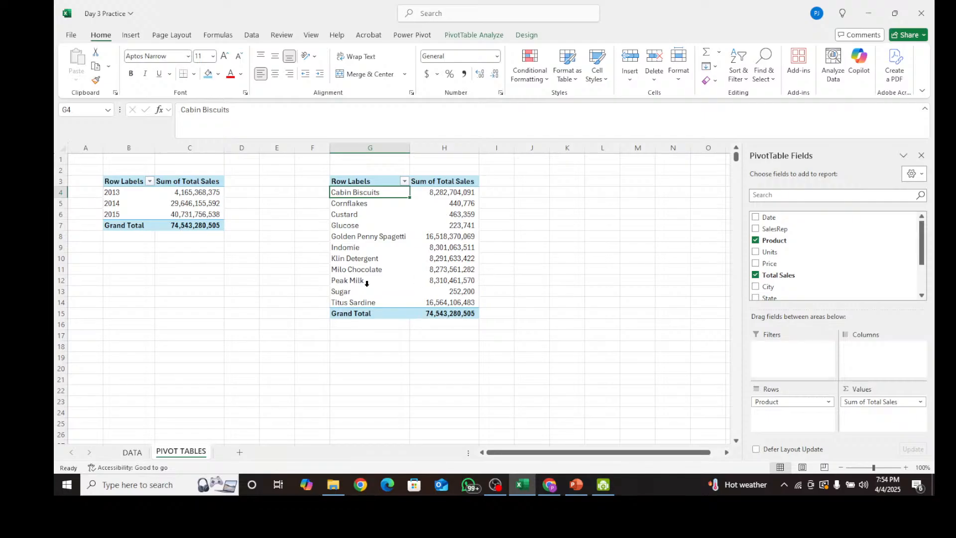
left_click(464, 281)
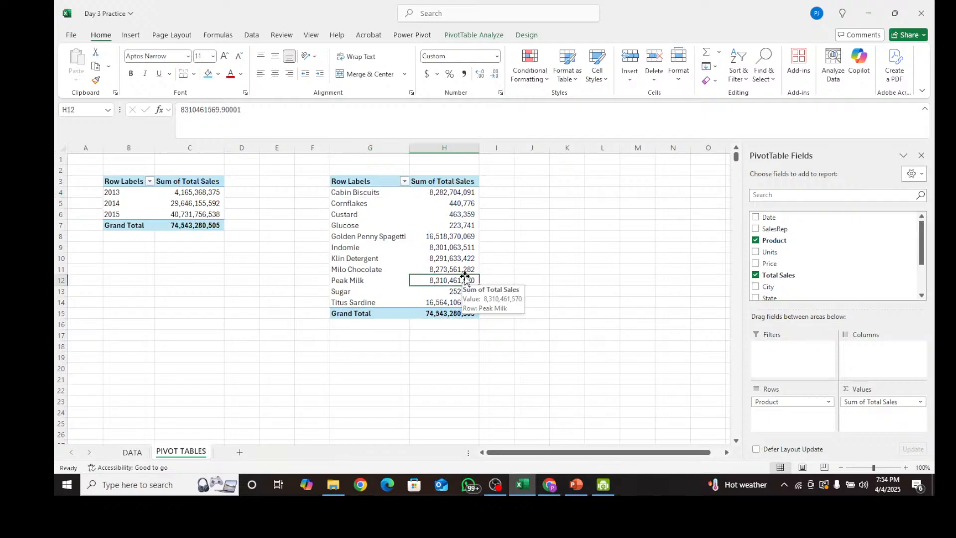
left_click(465, 248)
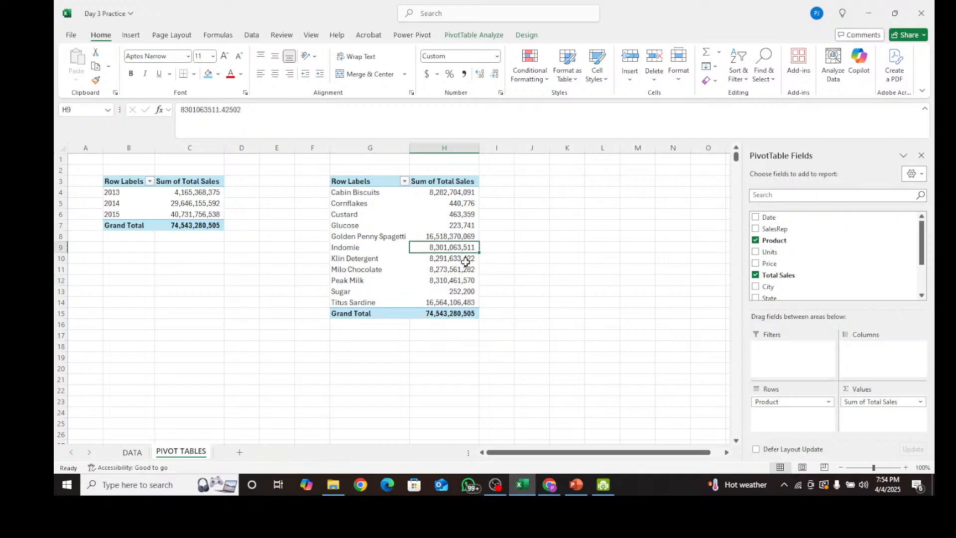
left_click(466, 260)
left_click(454, 273)
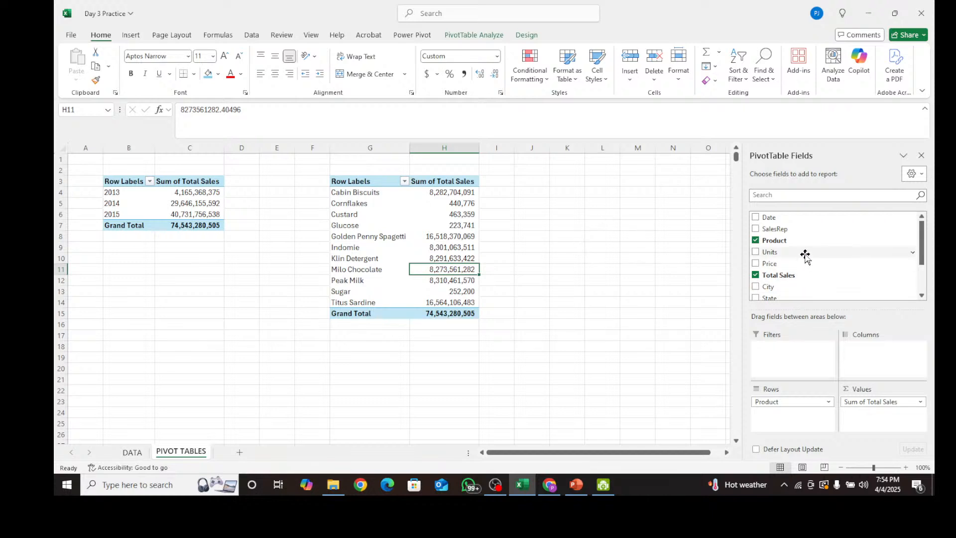
Review the remaining PivotTable fields and the DATA worksheet's columns, and return to the PIVOT TABLES worksheet
scroll(813, 268, "down", 3)
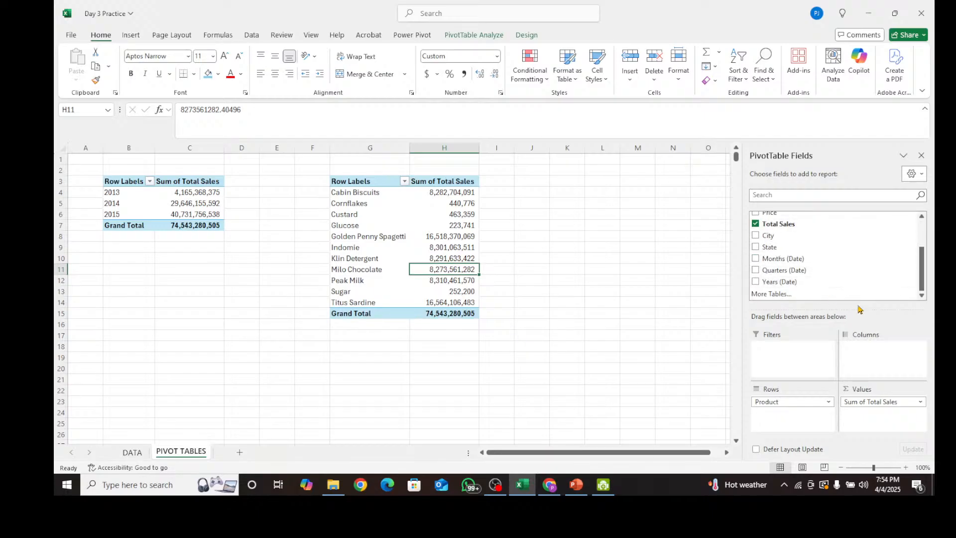
left_click(132, 453)
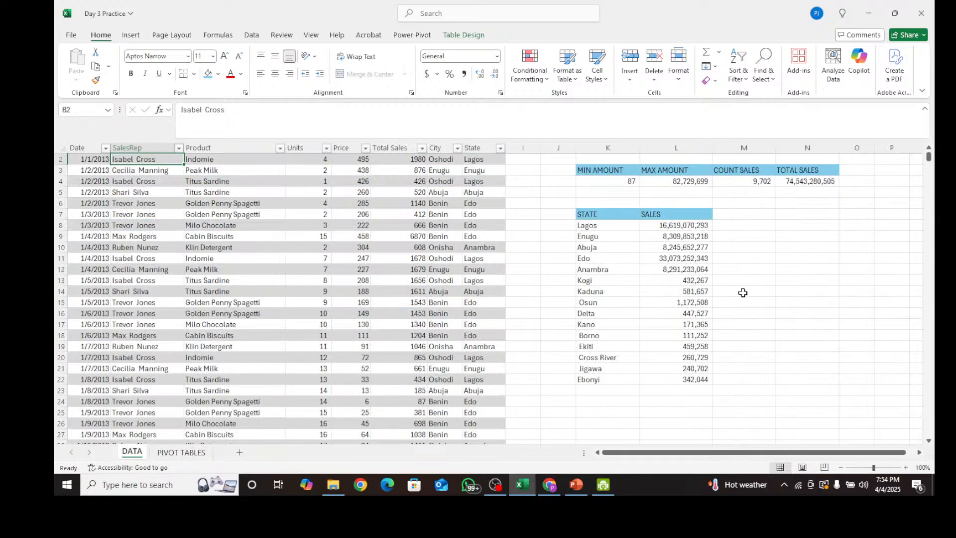
left_click(172, 452)
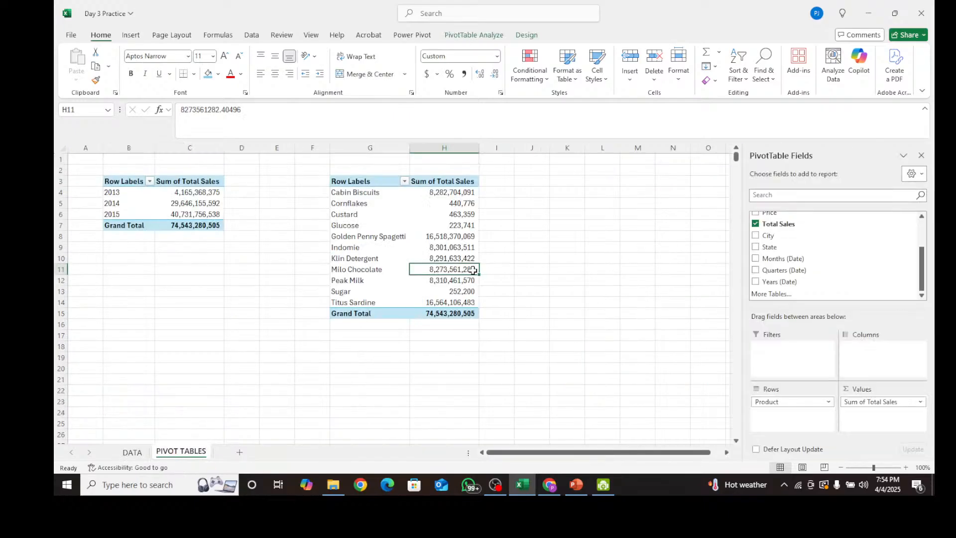
Insert a third PivotTable from the Salesdata table, placed on the existing PIVOT TABLES worksheet starting at L3
left_click(596, 189)
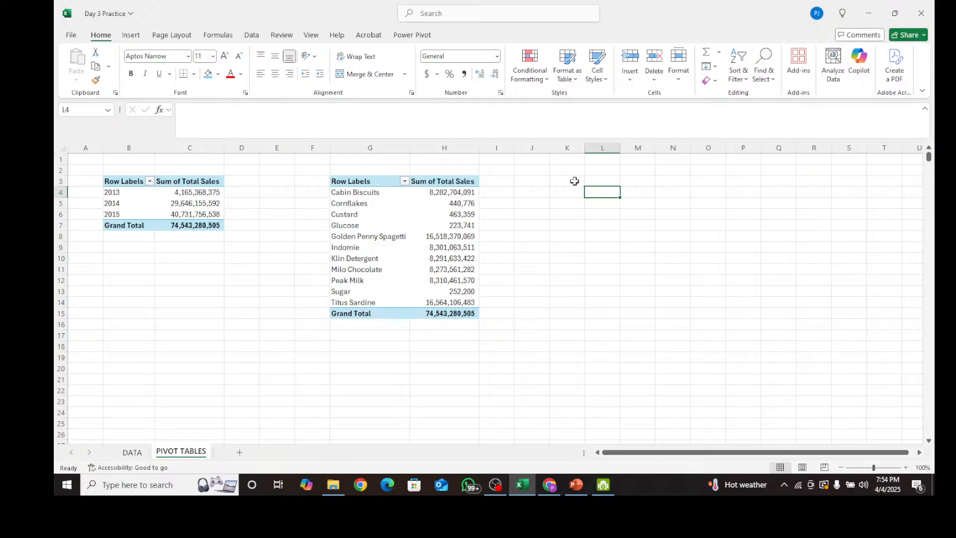
left_click(574, 181)
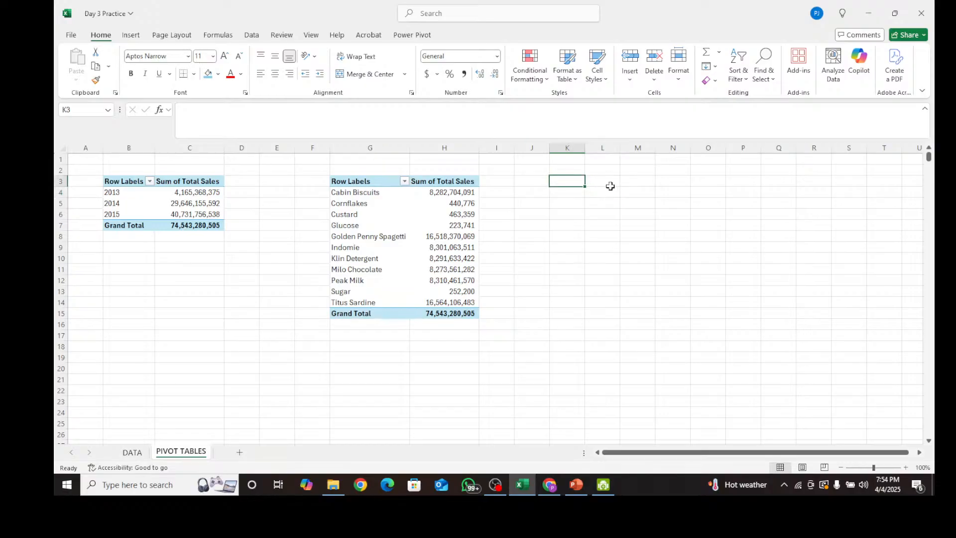
left_click(132, 452)
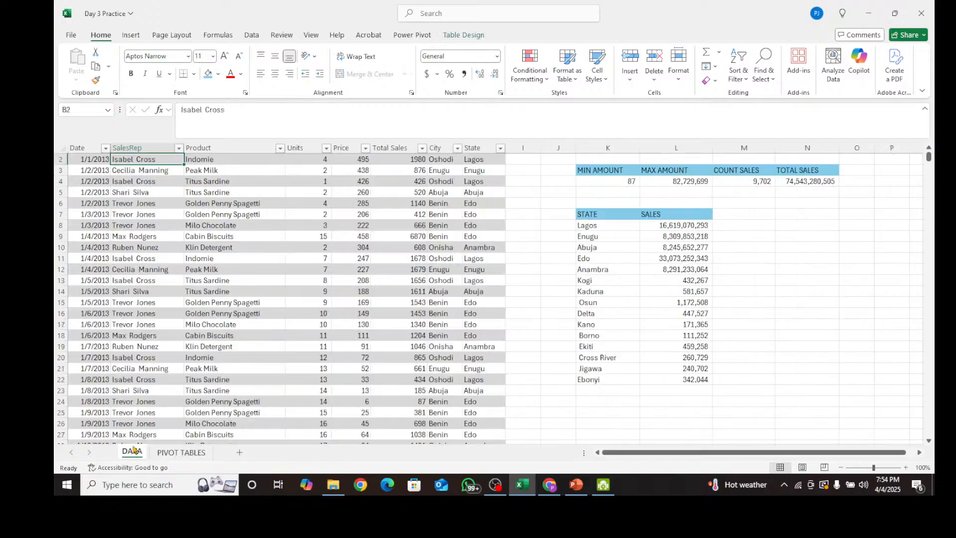
left_click(132, 36)
left_click(81, 65)
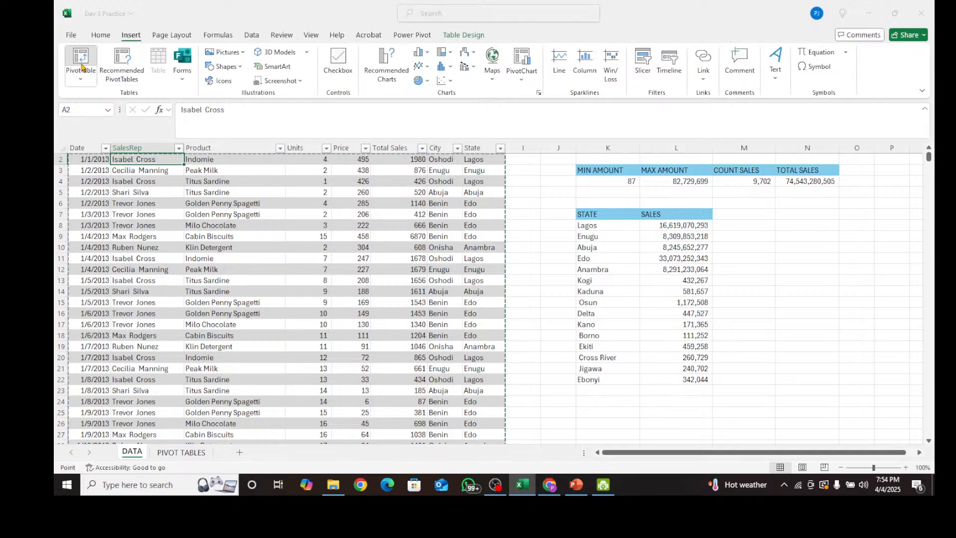
left_click(447, 259)
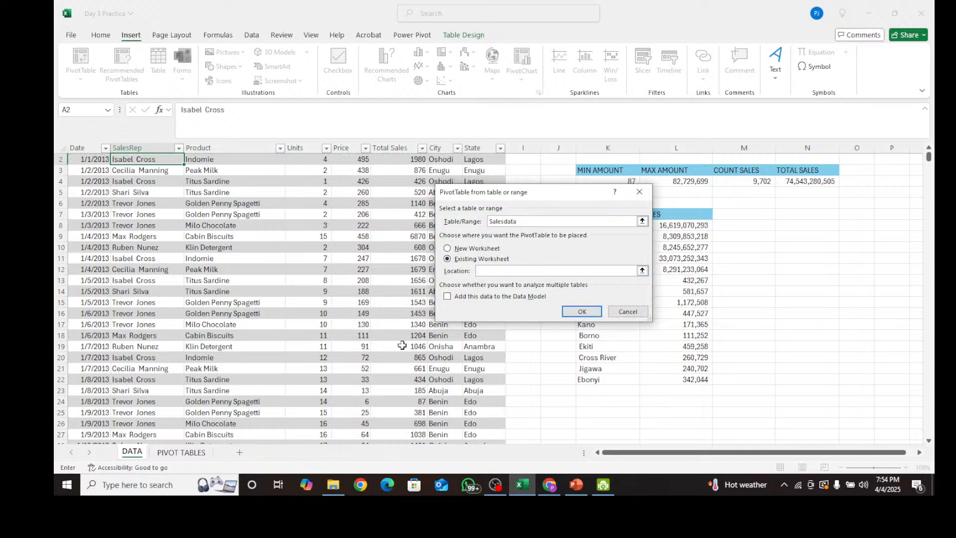
left_click(179, 454)
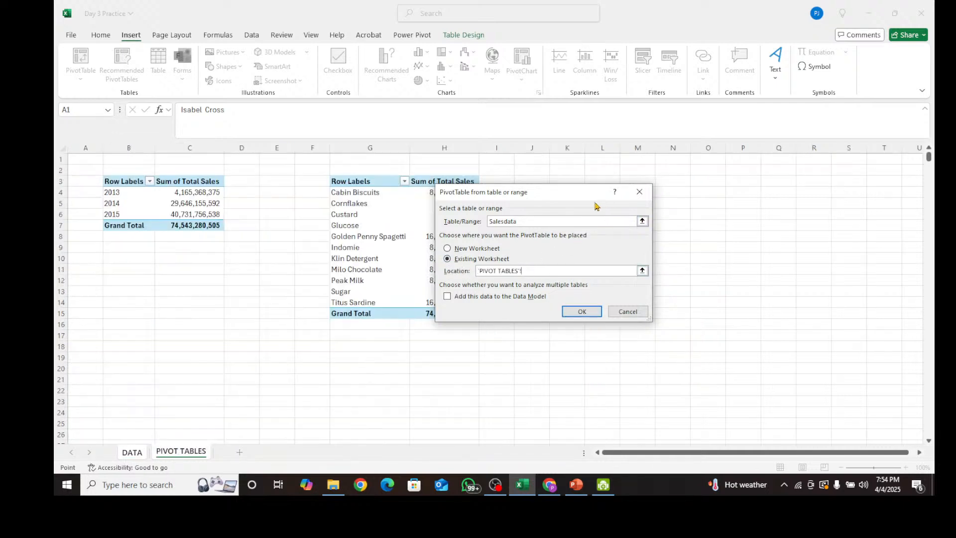
left_click_drag(582, 198, 372, 327)
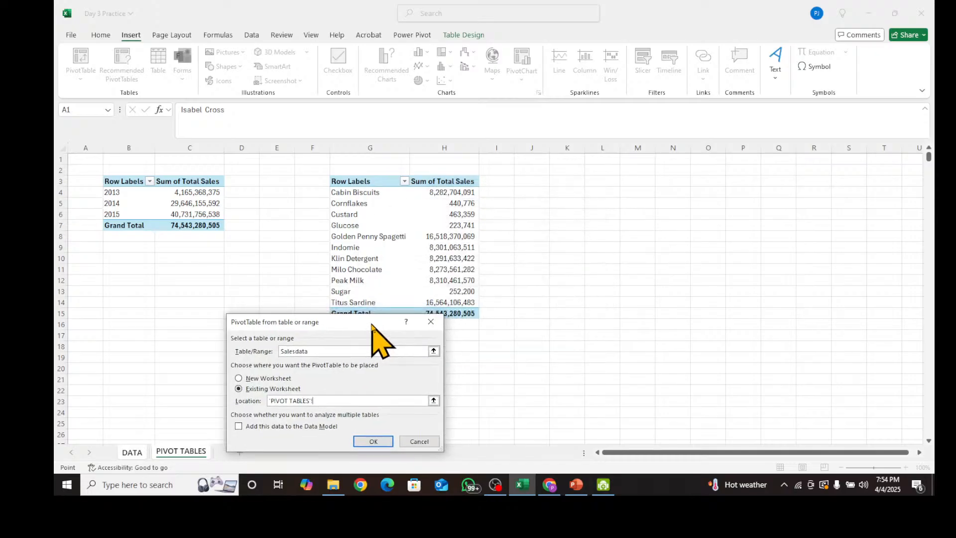
left_click(581, 183)
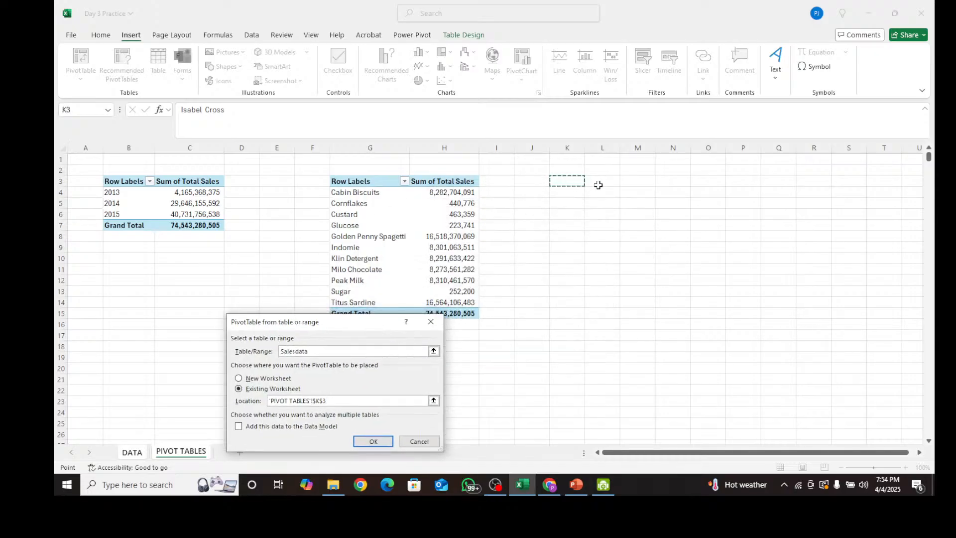
left_click(602, 184)
left_click_drag(601, 183, 745, 359)
left_click(372, 441)
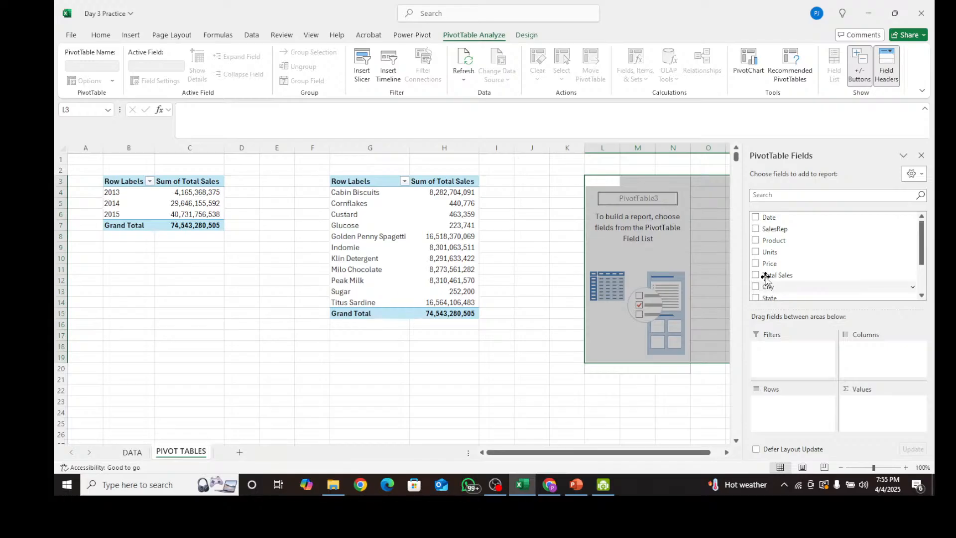
Add State to the rows and Total Sales to the summed values of the new PivotTable
scroll(761, 262, "down", 3)
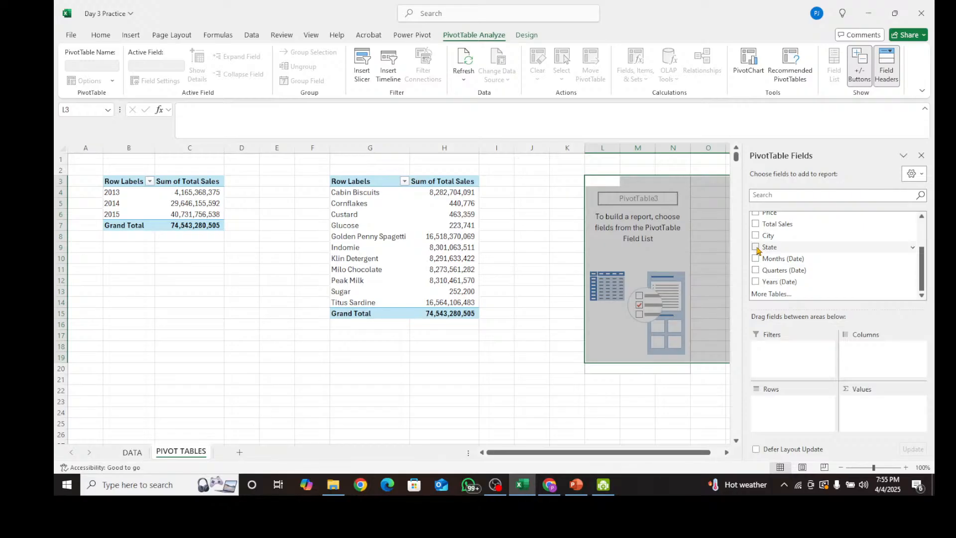
left_click(755, 247)
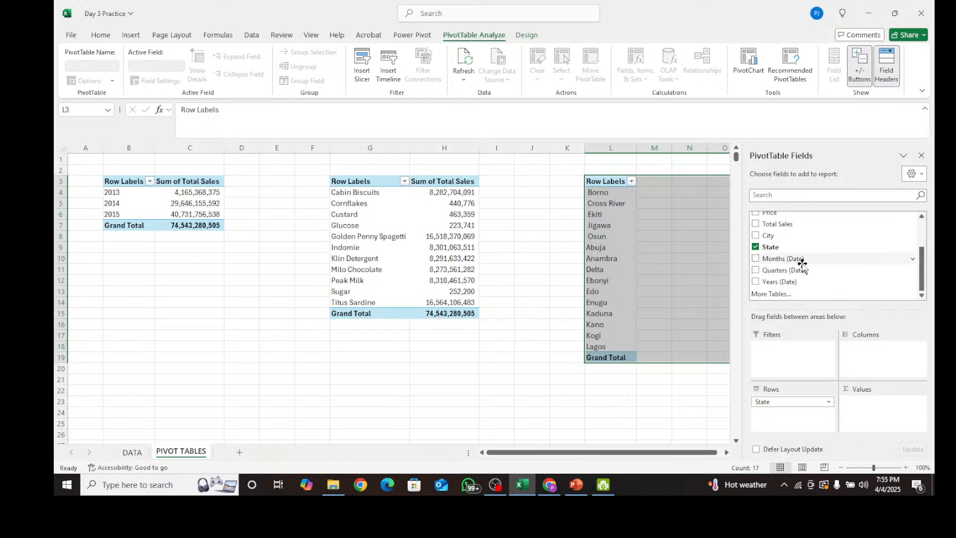
left_click(755, 224)
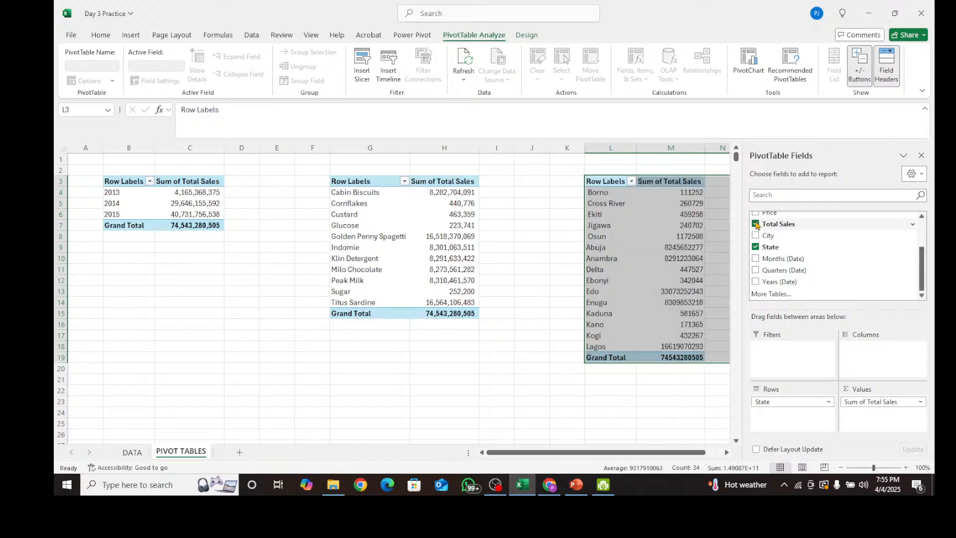
Apply comma style without decimals to the state sales values and Grand Total in M4:M19
left_click(694, 194)
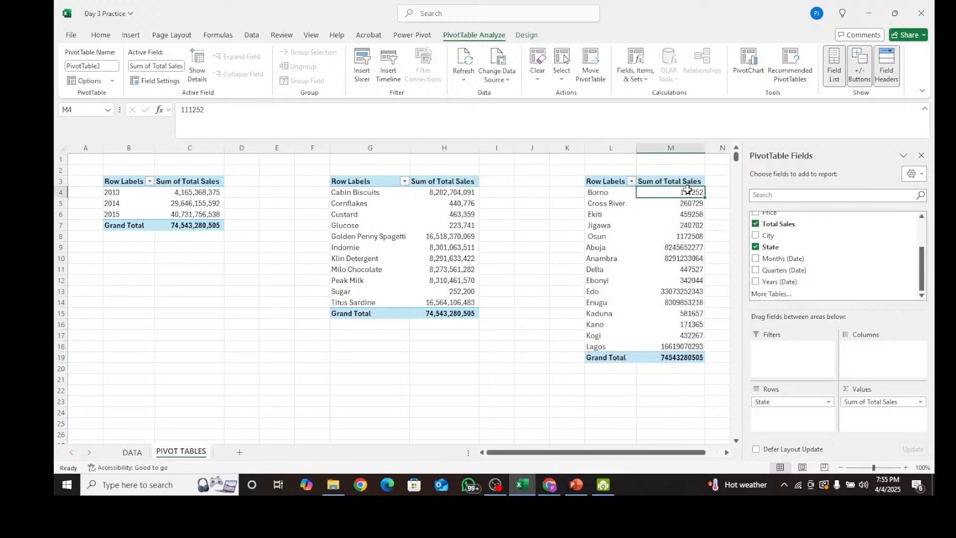
left_click_drag(683, 192, 683, 358)
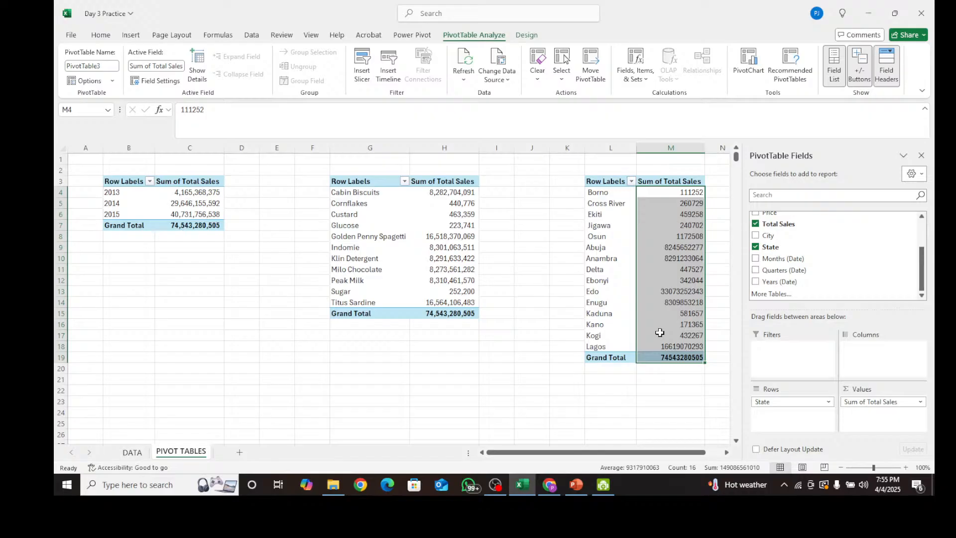
left_click(100, 35)
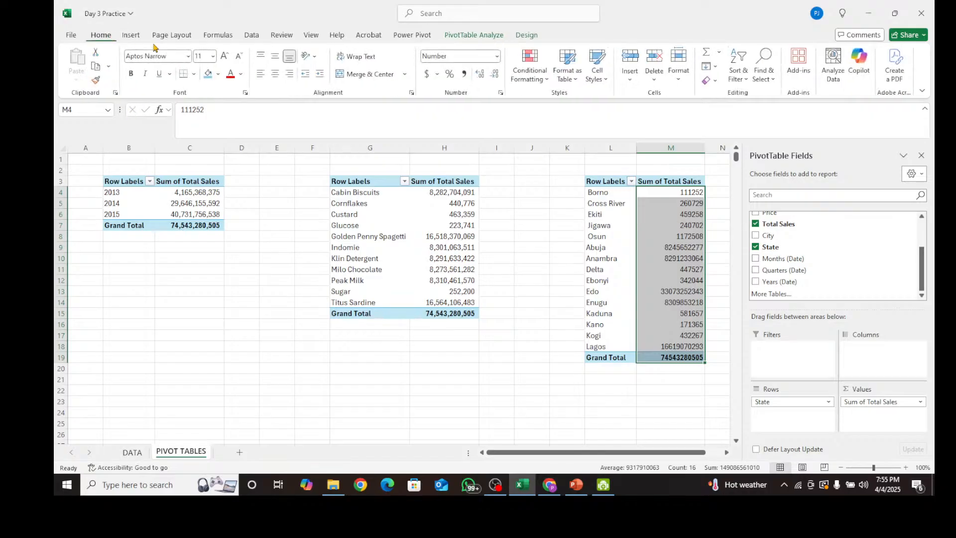
left_click(464, 73)
left_click(494, 74)
left_click(494, 74)
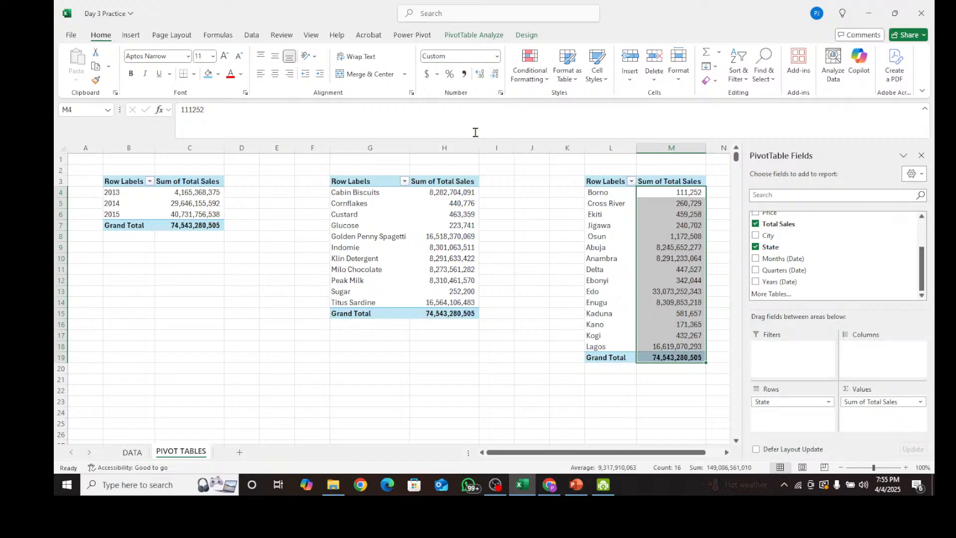
left_click(536, 215)
Sort the states in the third PivotTable's row labels from A to Z
left_click(669, 197)
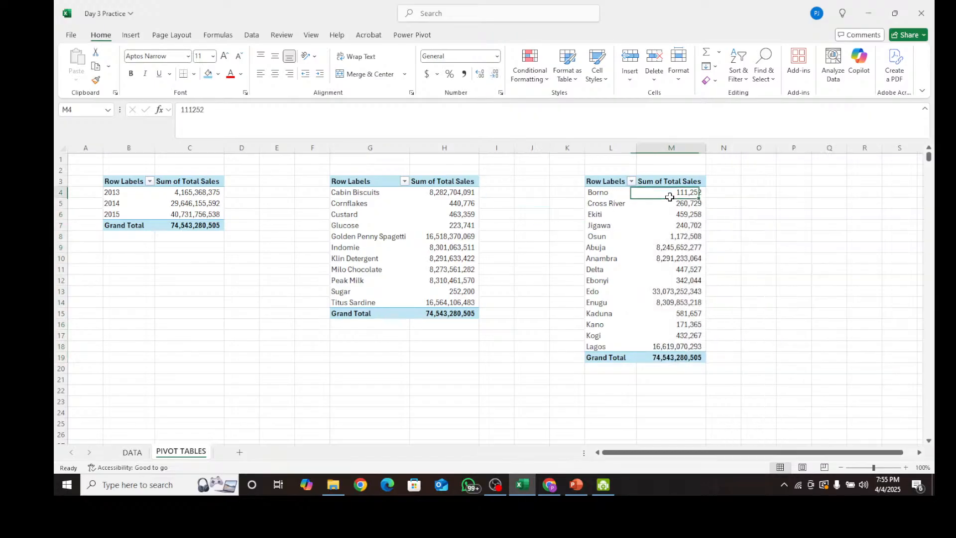
left_click(672, 237)
left_click(671, 310)
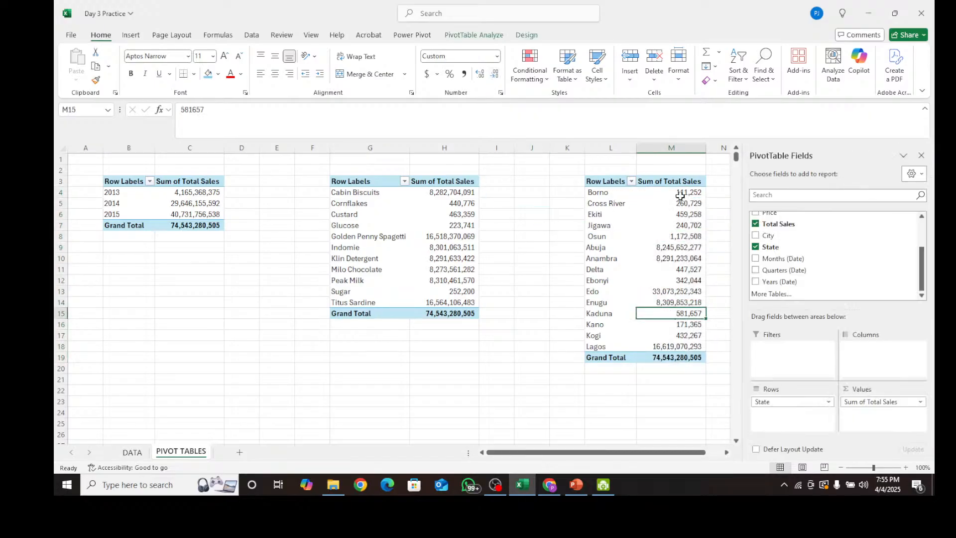
left_click(677, 198)
left_click(682, 248)
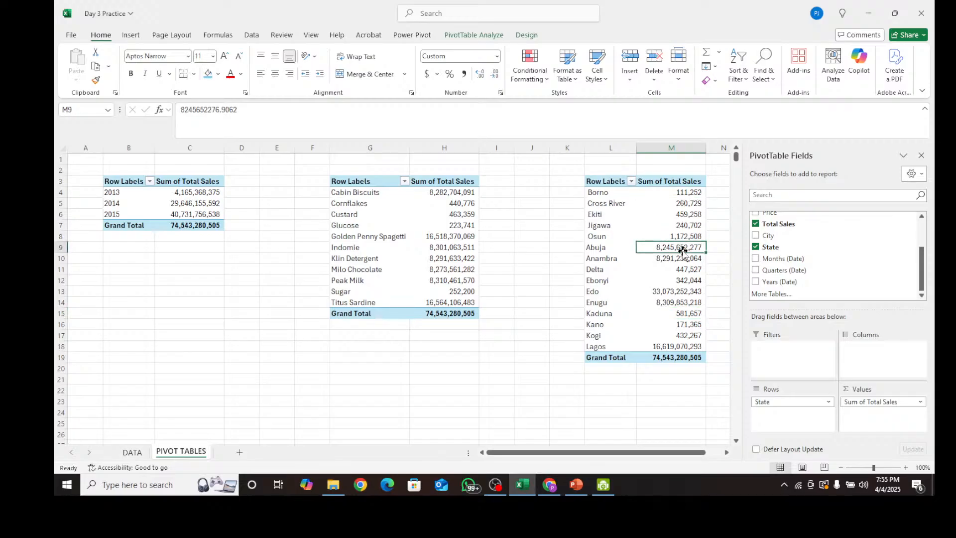
left_click(632, 182)
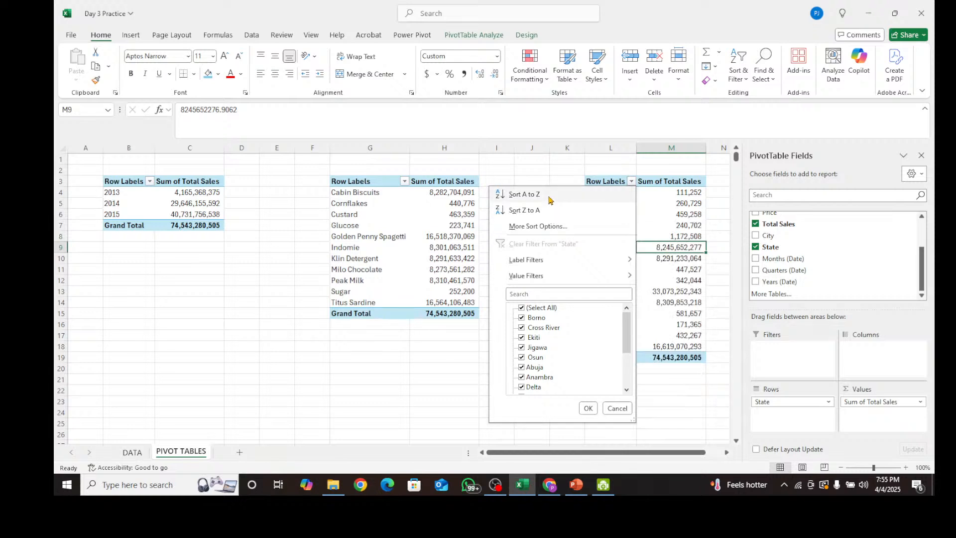
left_click(503, 194)
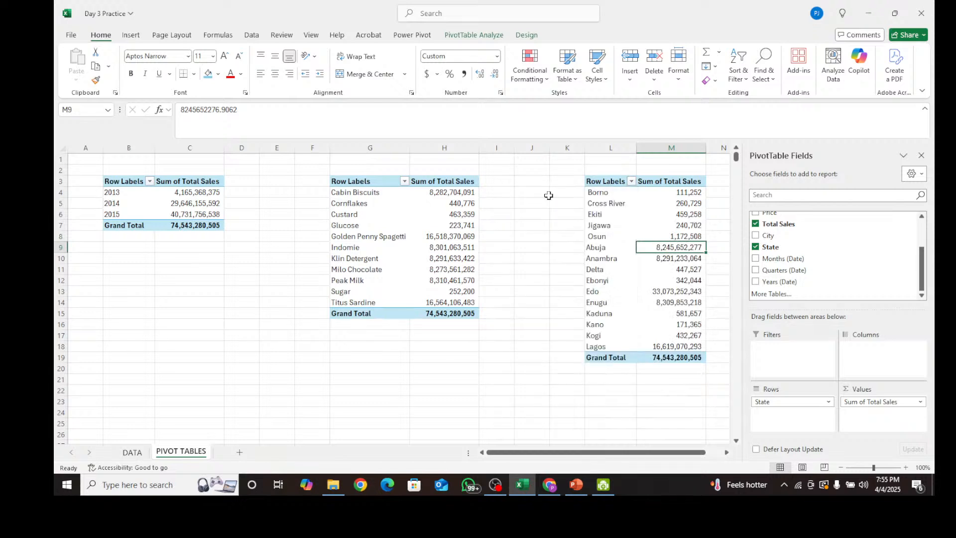
left_click(632, 182)
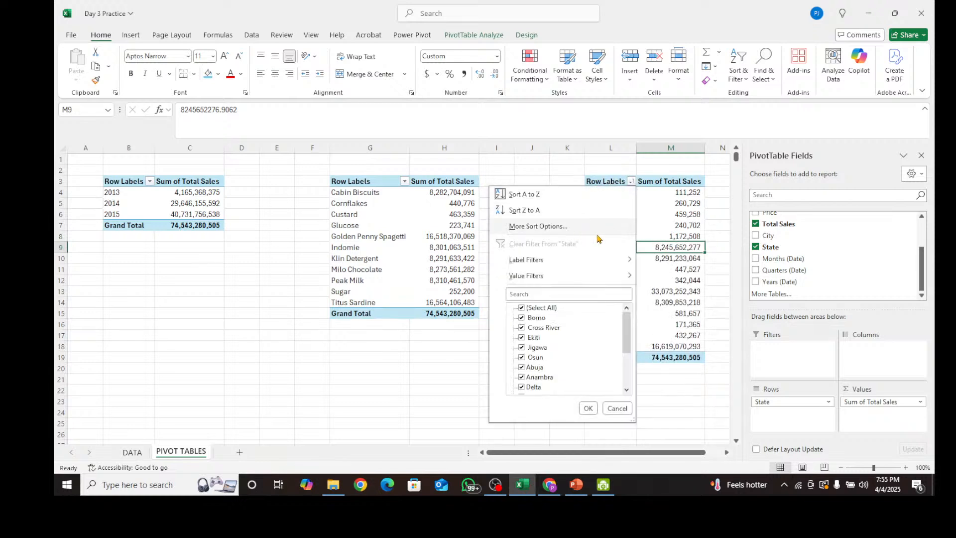
left_click(675, 176)
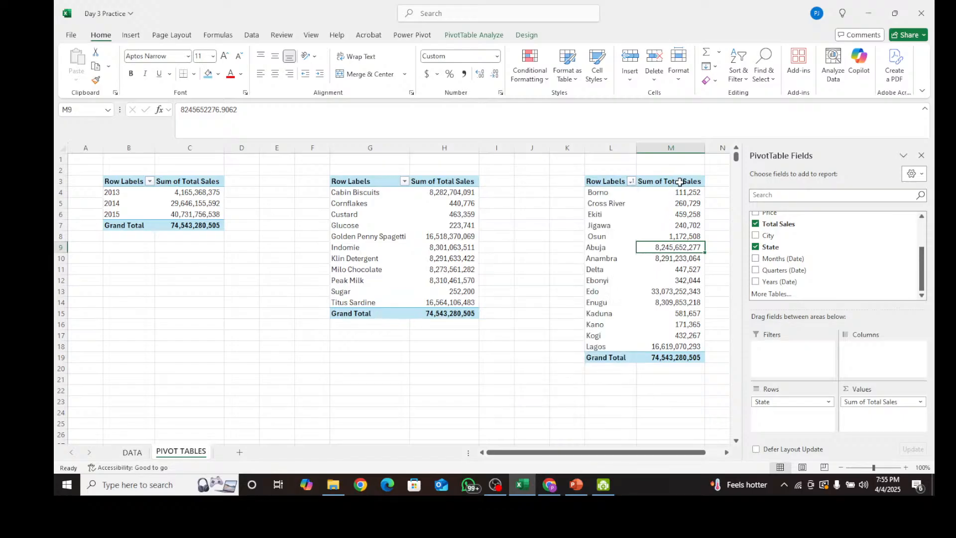
Review the analysis and design options available for the state and product PivotTables
left_click(679, 182)
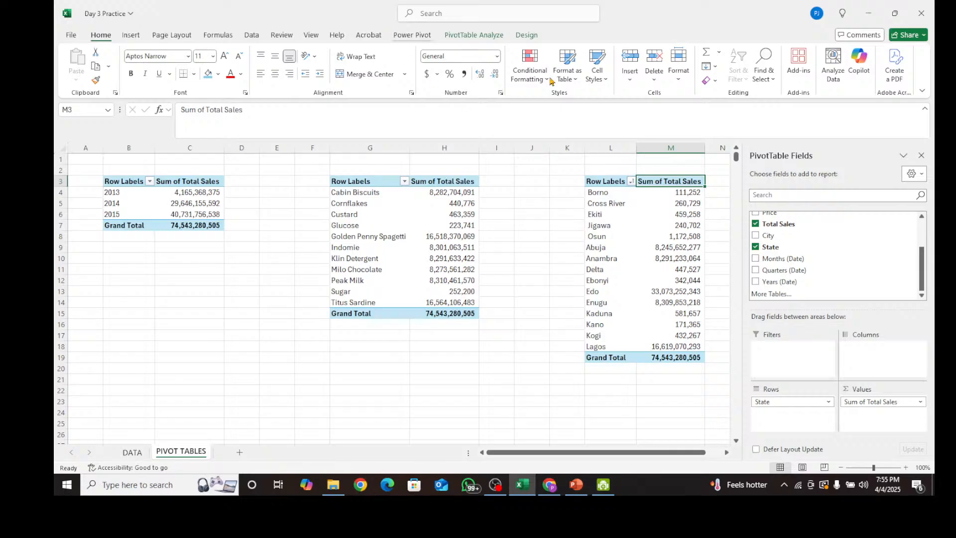
left_click(461, 36)
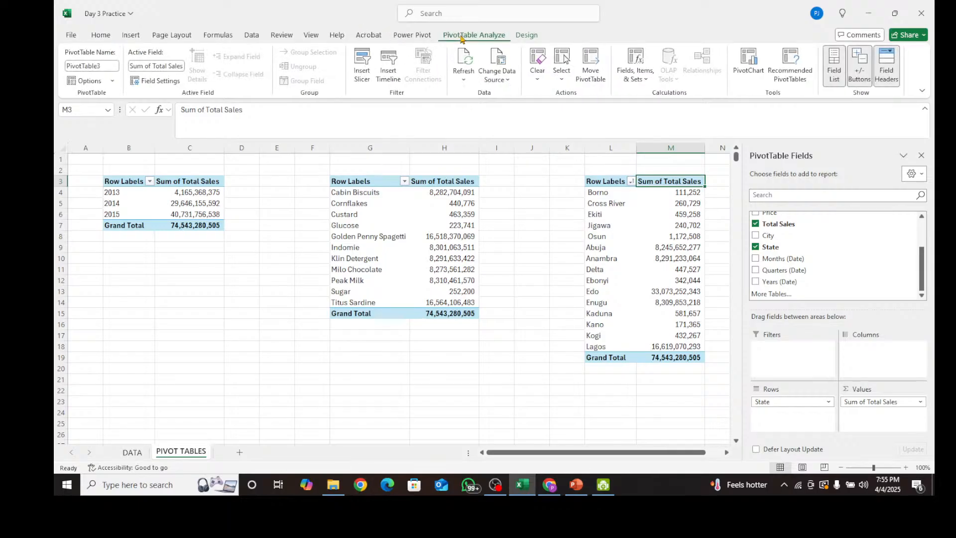
left_click(526, 36)
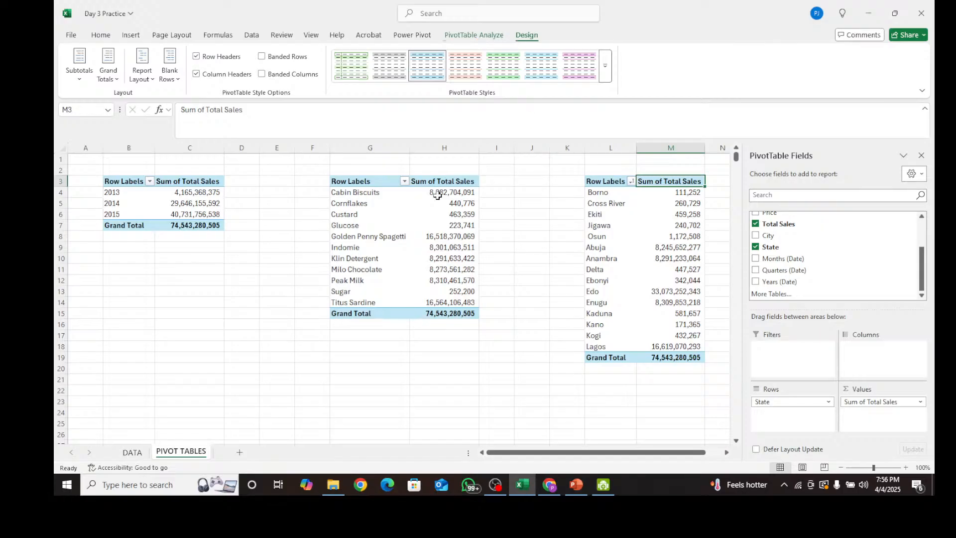
left_click(407, 216)
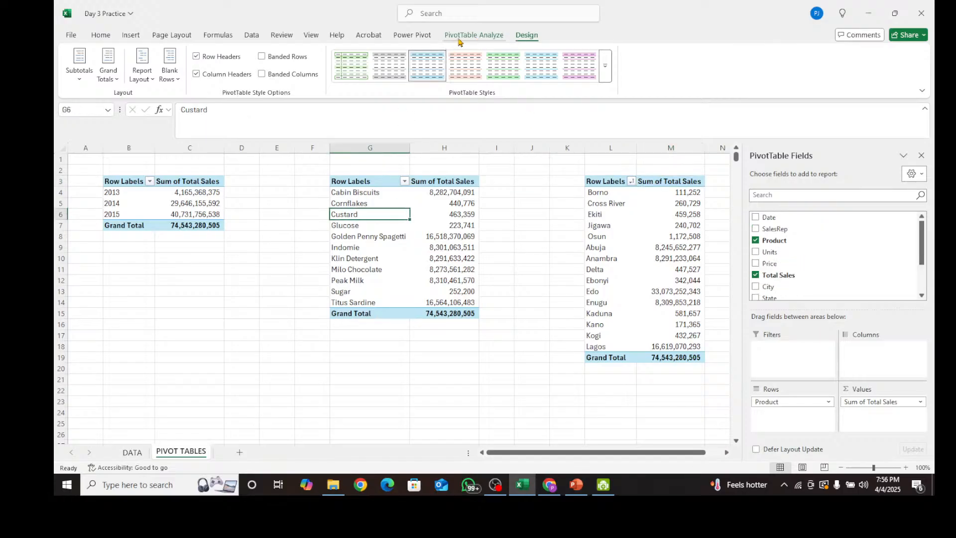
left_click(473, 35)
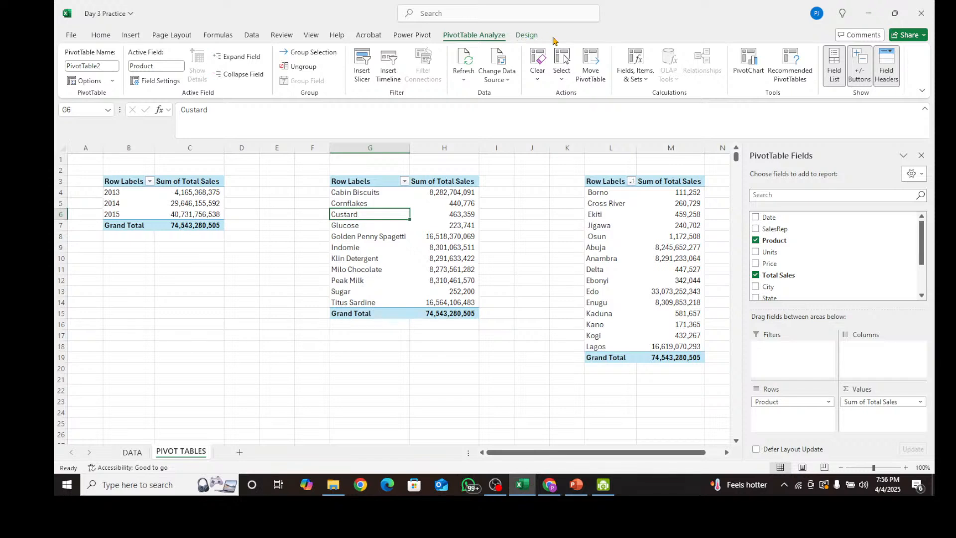
left_click(527, 36)
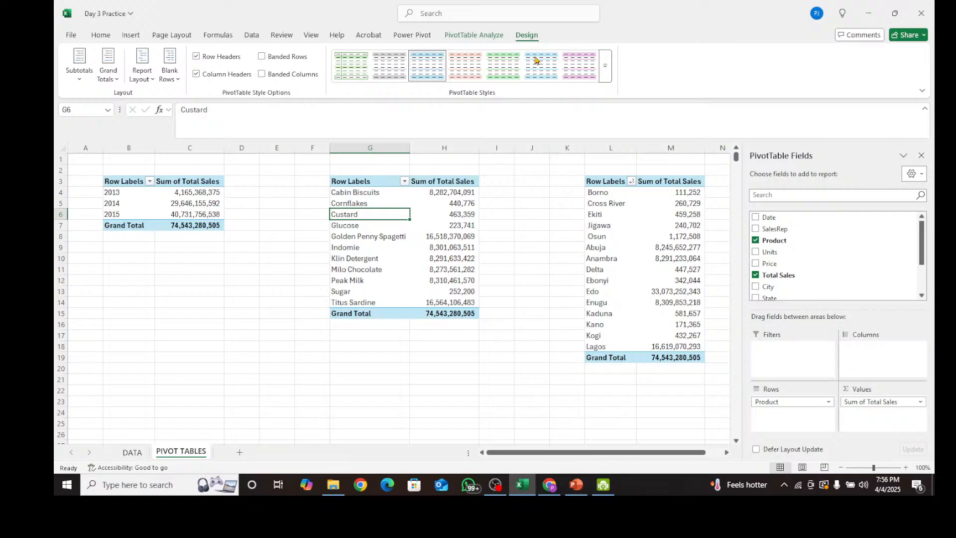
Examine the functions available for summarizing the product sales values in the second PivotTable
left_click(416, 244)
left_click(447, 193)
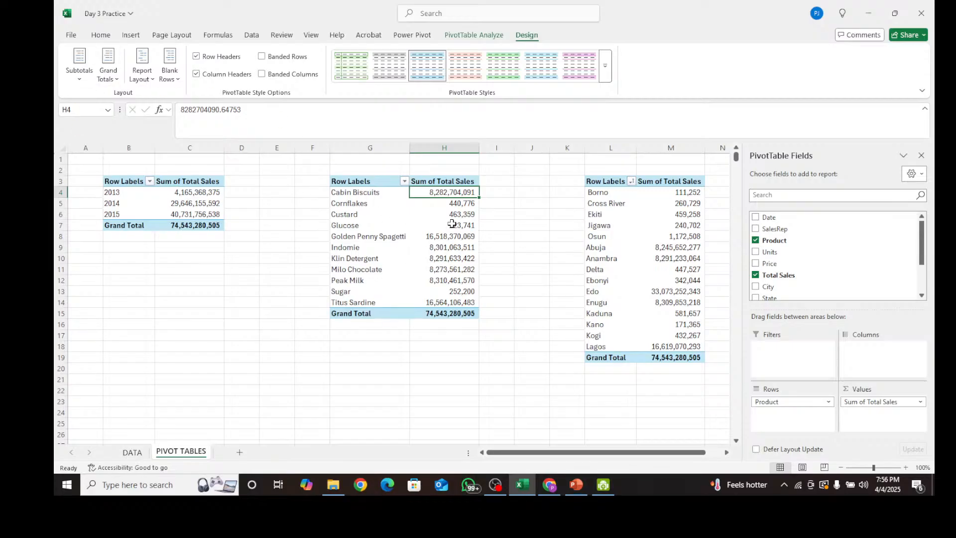
right_click(441, 207)
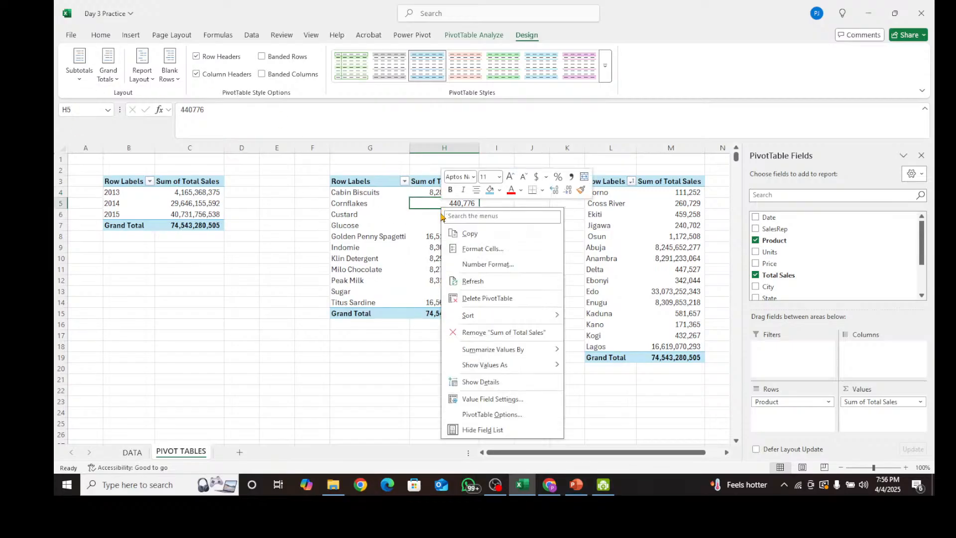
mouse_move(496, 354)
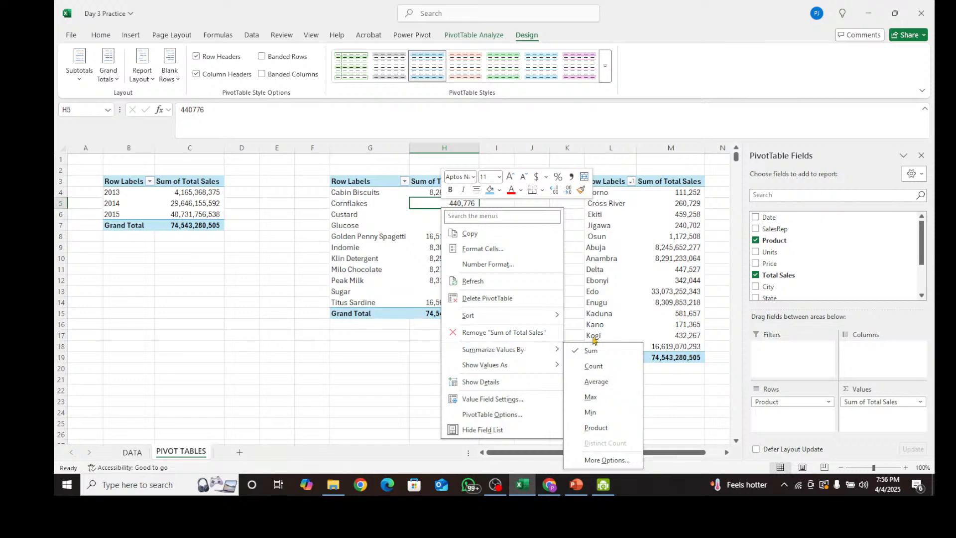
left_click(106, 309)
left_click(106, 346)
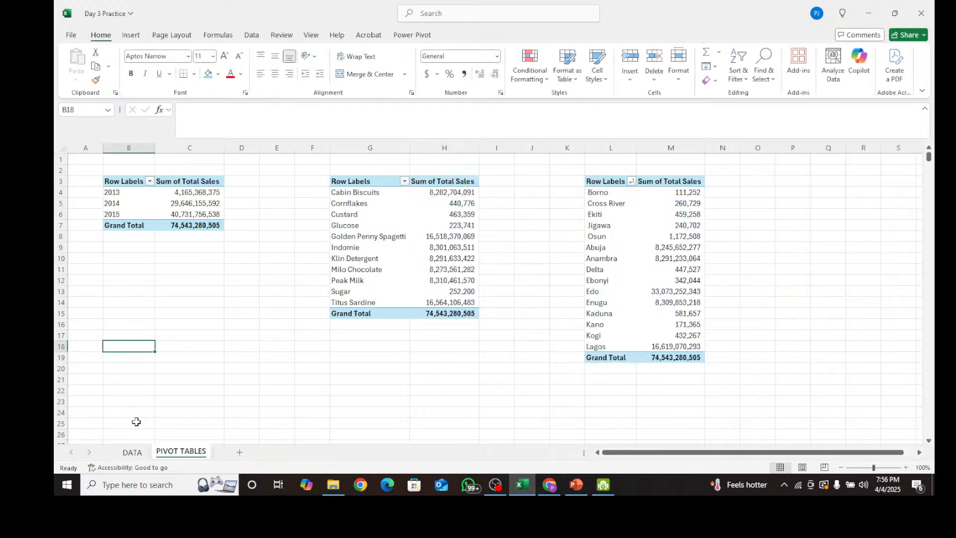
Duplicate the sales-by-year PivotTable in B3:C7 by copying it to B18 on the PIVOT TABLES worksheet
left_click(140, 457)
left_click(169, 456)
left_click_drag(110, 177, 201, 223)
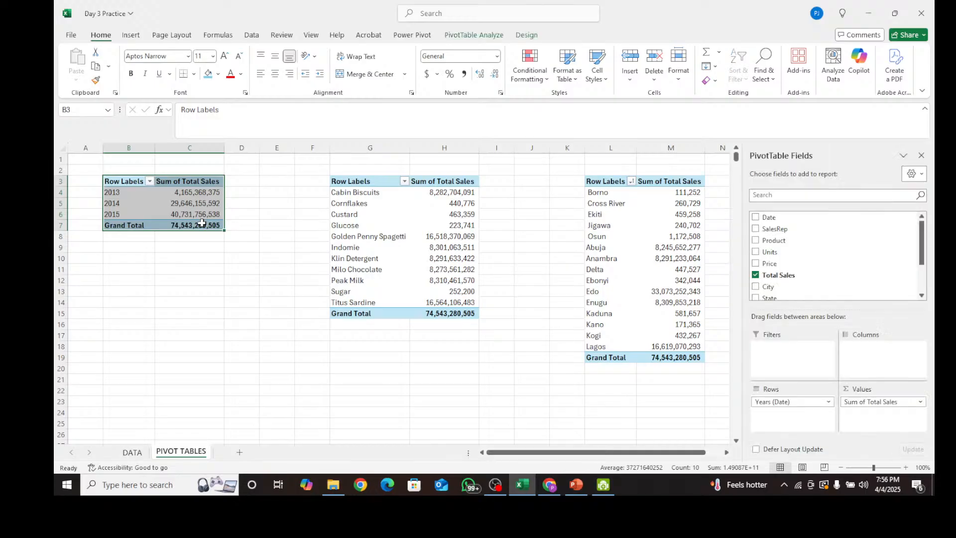
key("ctrl+c")
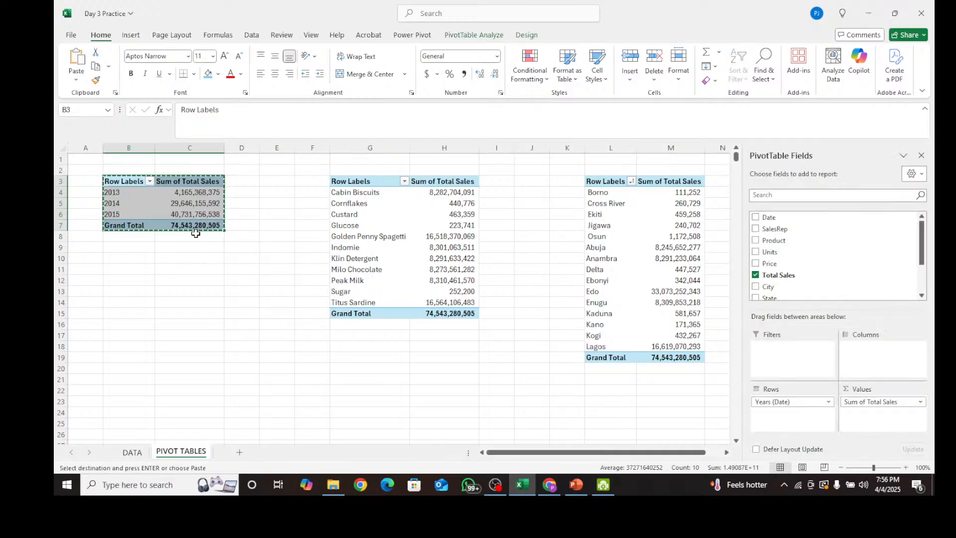
left_click(112, 346)
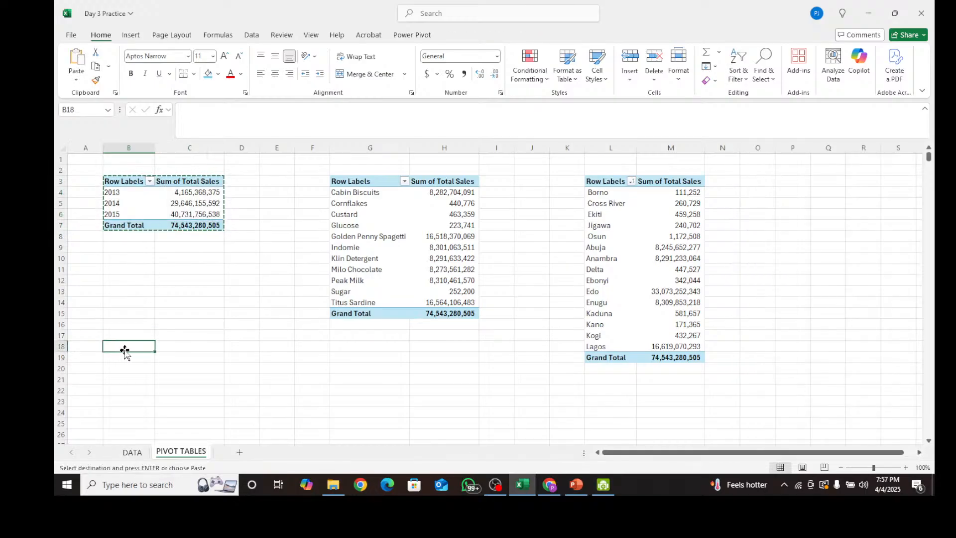
key("ctrl+v")
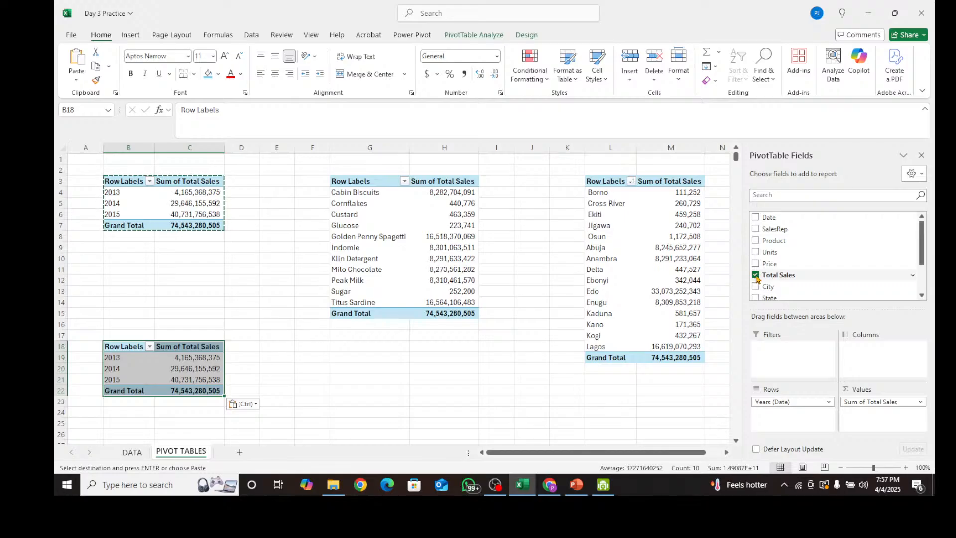
Summarize the total sales values in the PivotTable at B18 by Max
left_click(210, 364)
left_click(190, 357)
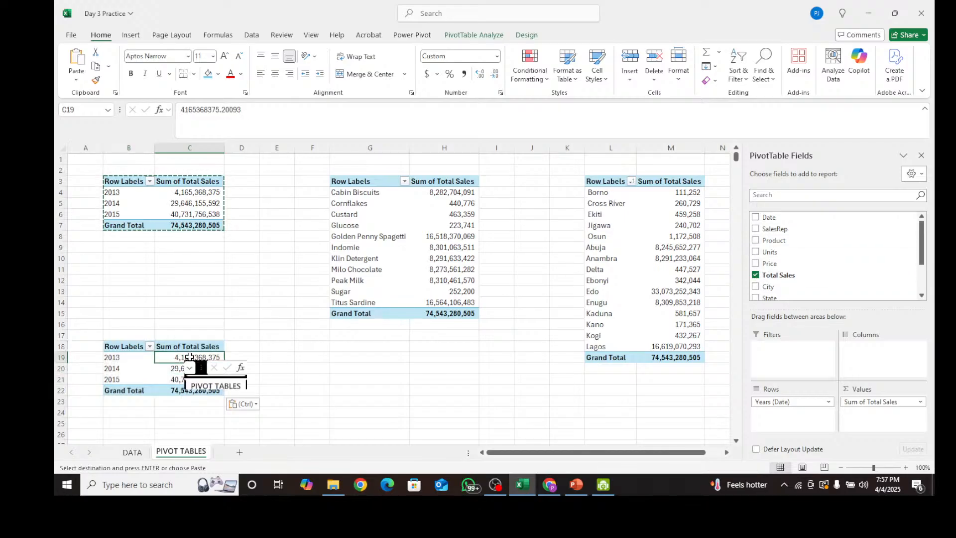
right_click(197, 362)
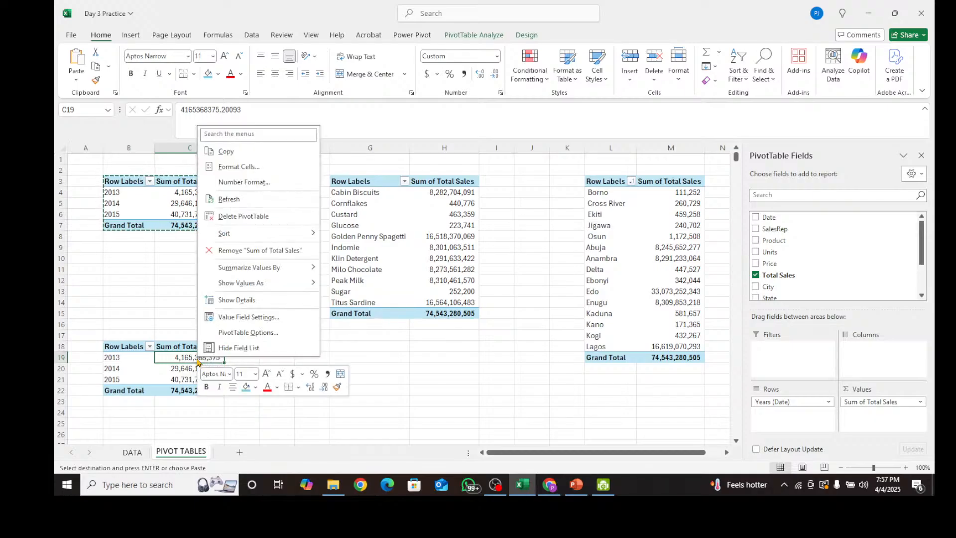
mouse_move(253, 268)
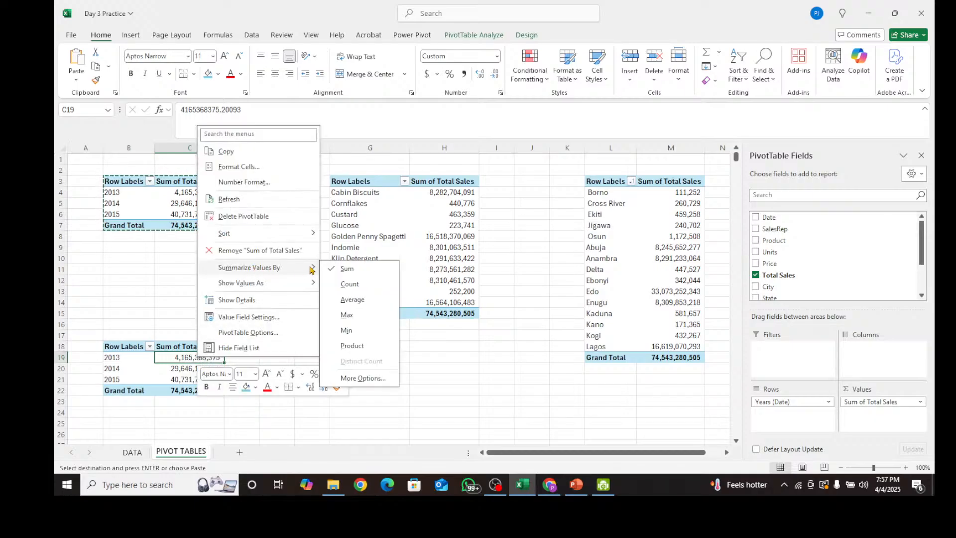
left_click(346, 314)
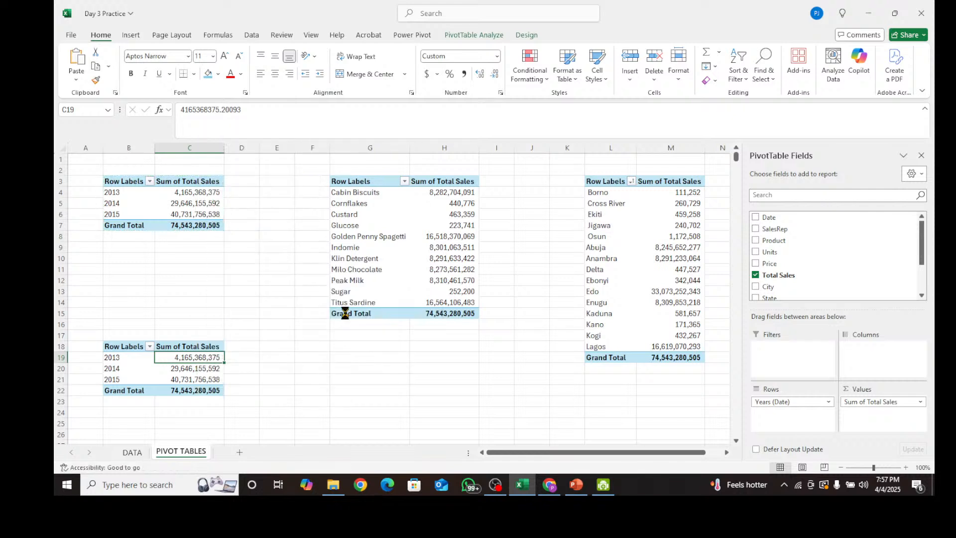
left_click(181, 380)
left_click(273, 382)
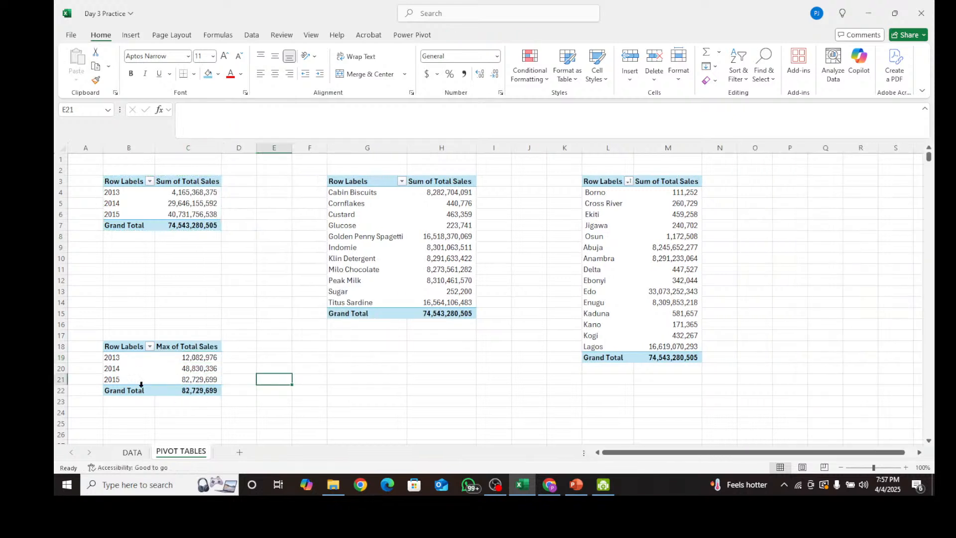
left_click(214, 379)
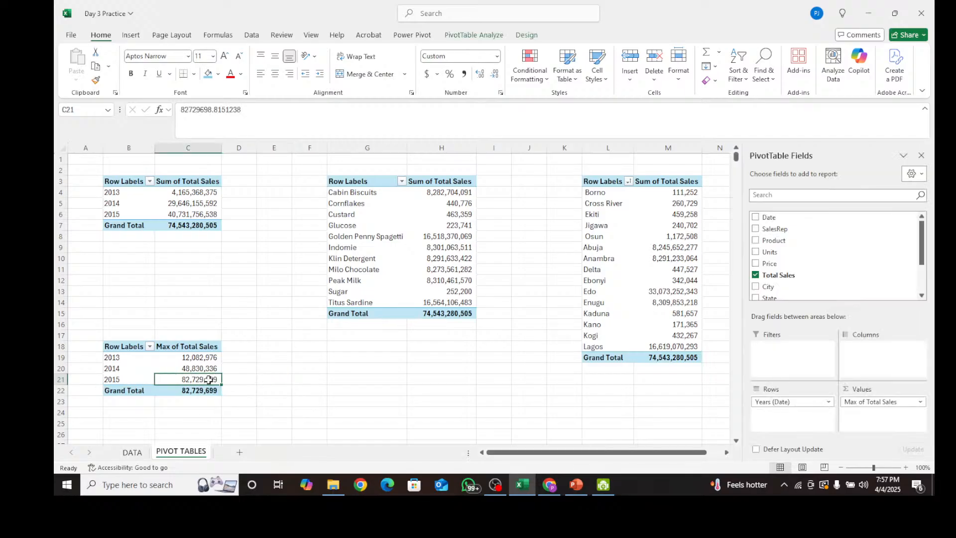
left_click(261, 325)
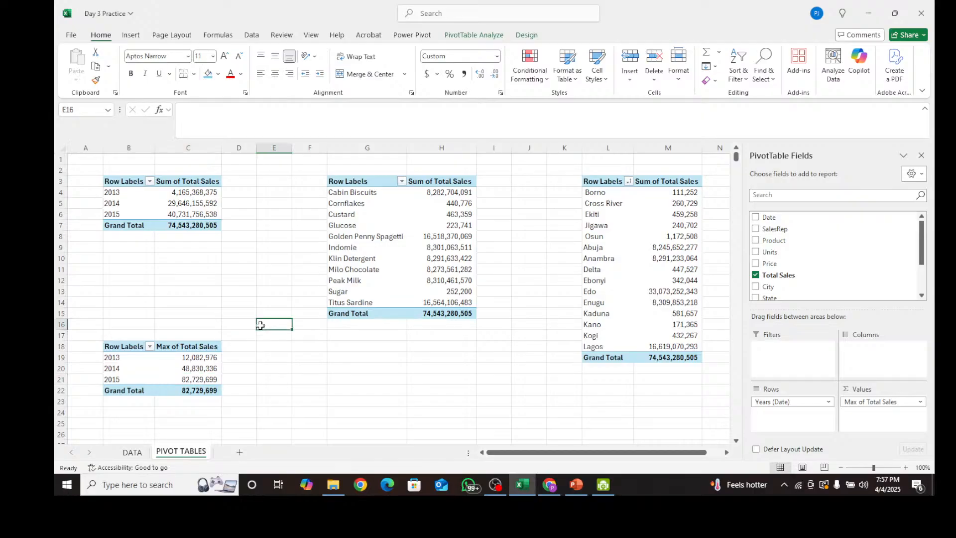
left_click(338, 369)
scroll(294, 309, "down", 3)
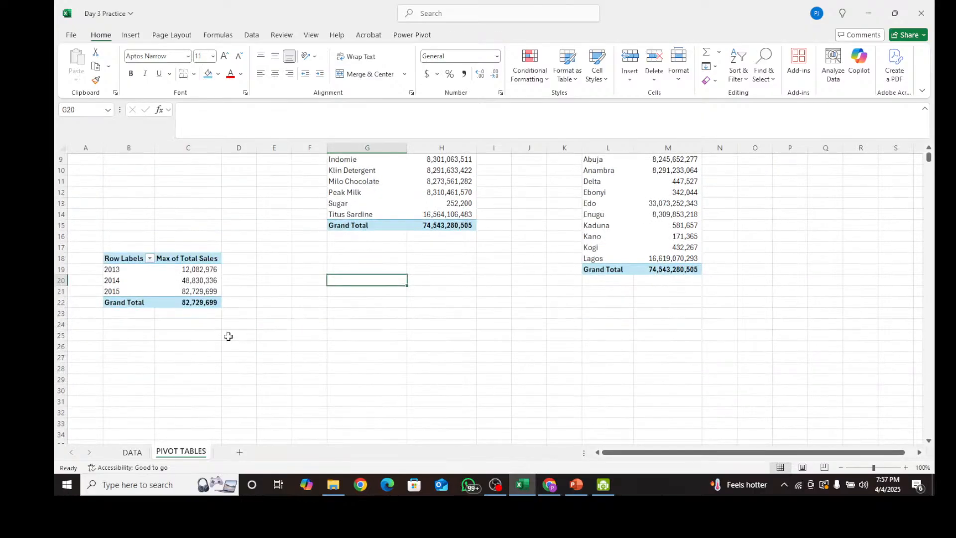
left_click(125, 345)
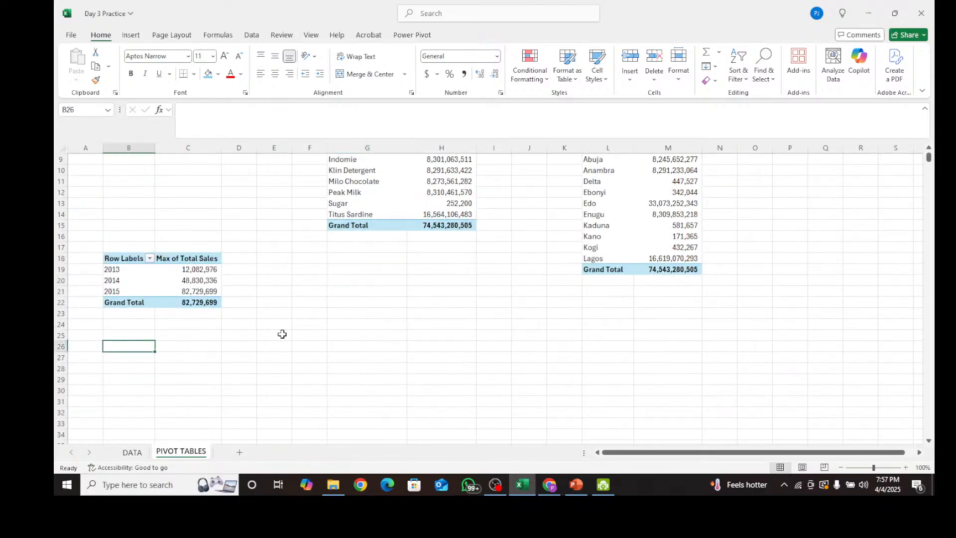
scroll(284, 329, "up", 3)
left_click(348, 366)
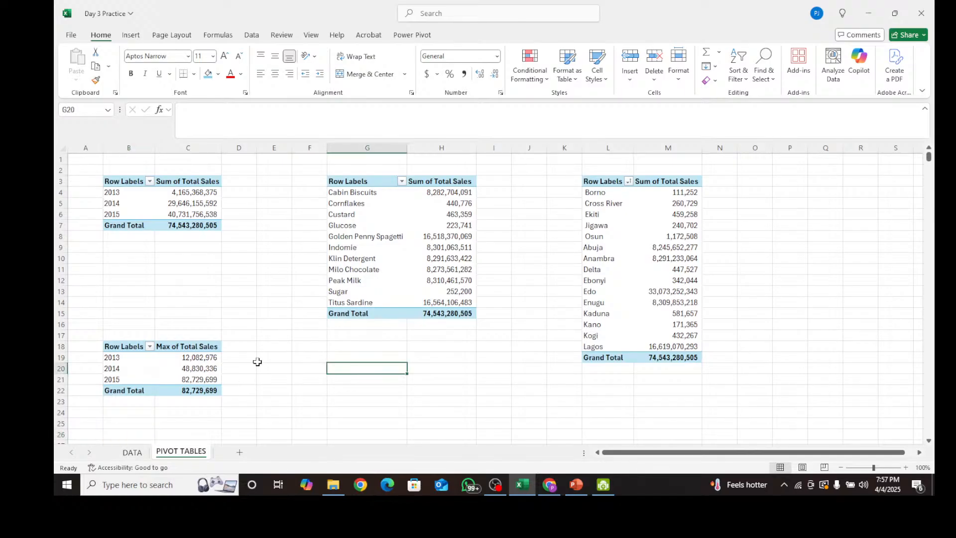
Duplicate the maximum-sales PivotTable in B18:C22 by copying it to B27
scroll(260, 362, "down", 3)
left_click(117, 365)
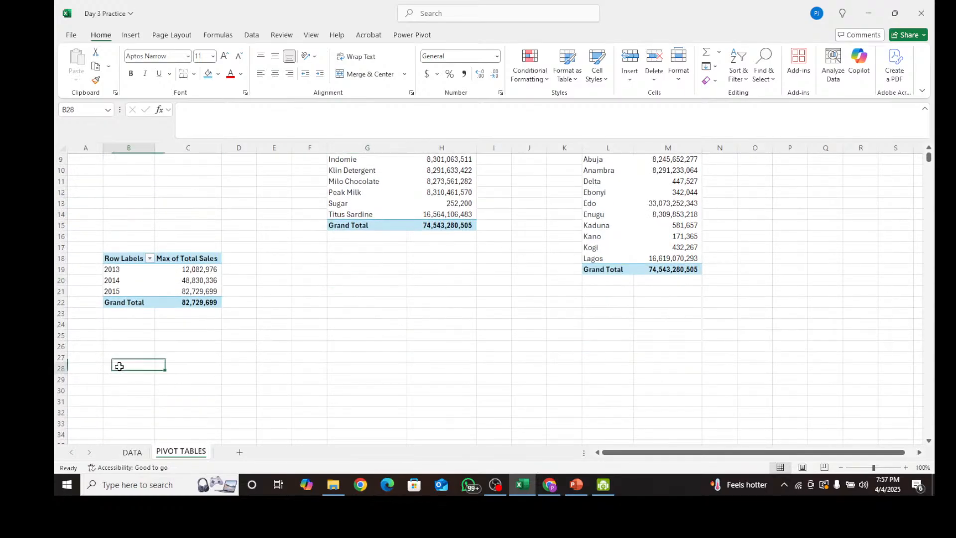
left_click_drag(118, 259, 188, 300)
key("ctrl+c")
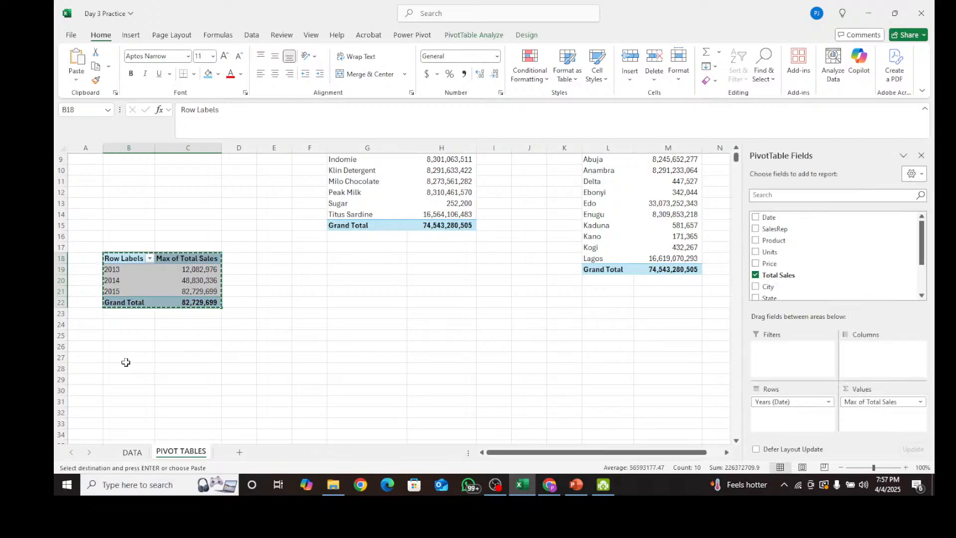
left_click(124, 362)
key("ctrl+v")
Summarize the total sales values in the PivotTable at B27 by Min
left_click(149, 369)
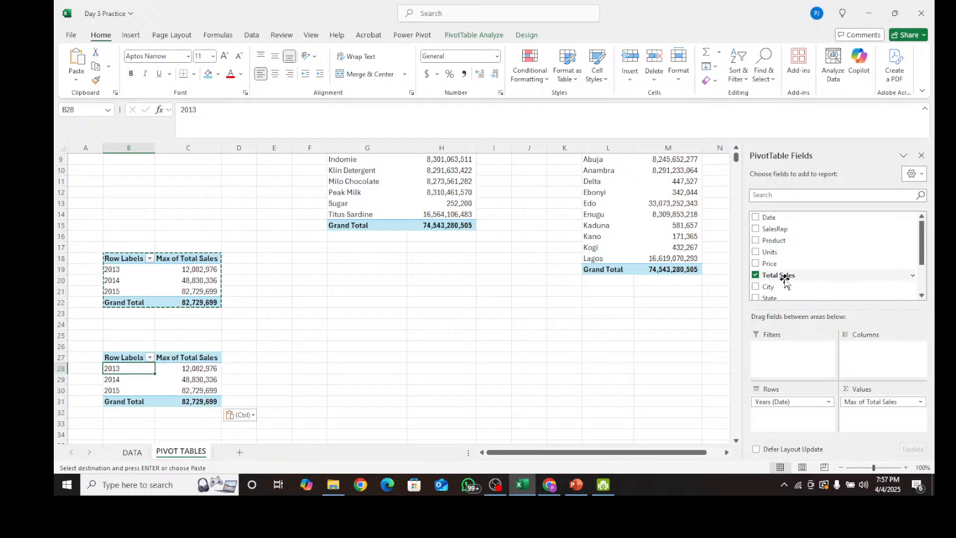
left_click(197, 371)
right_click(197, 374)
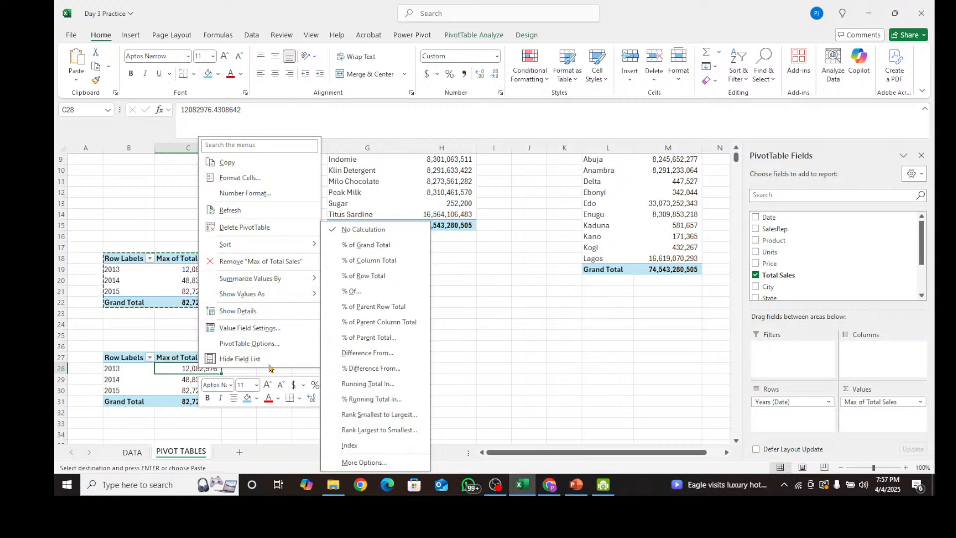
mouse_move(264, 277)
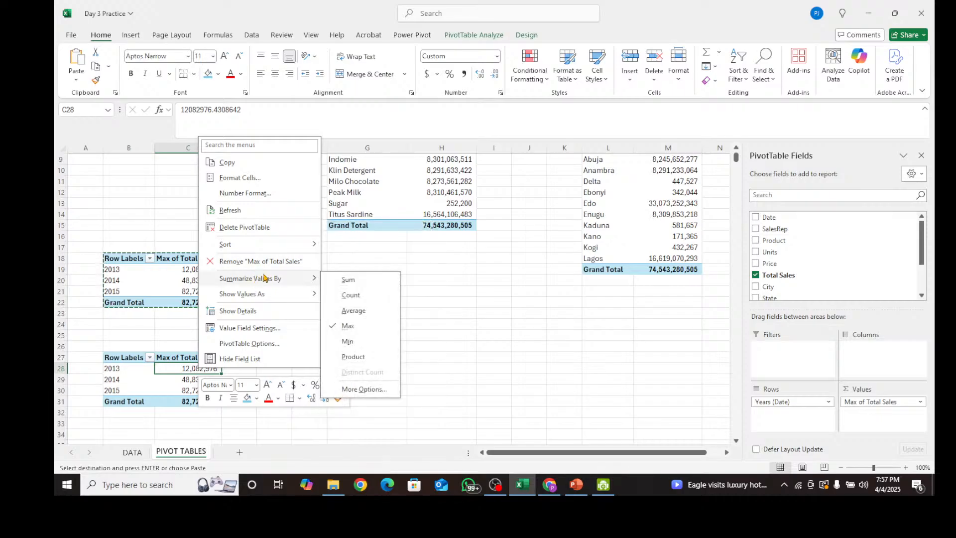
left_click(347, 341)
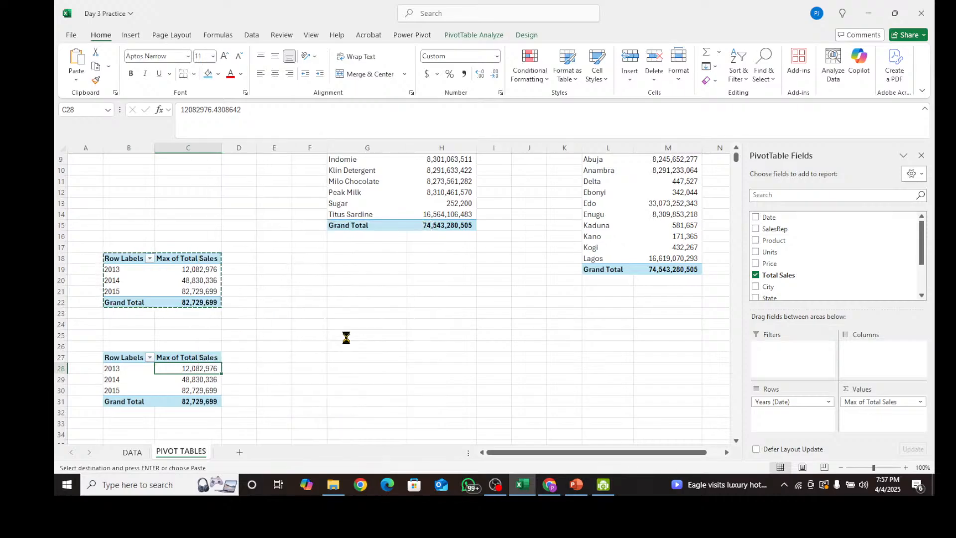
left_click(245, 326)
left_click(173, 391)
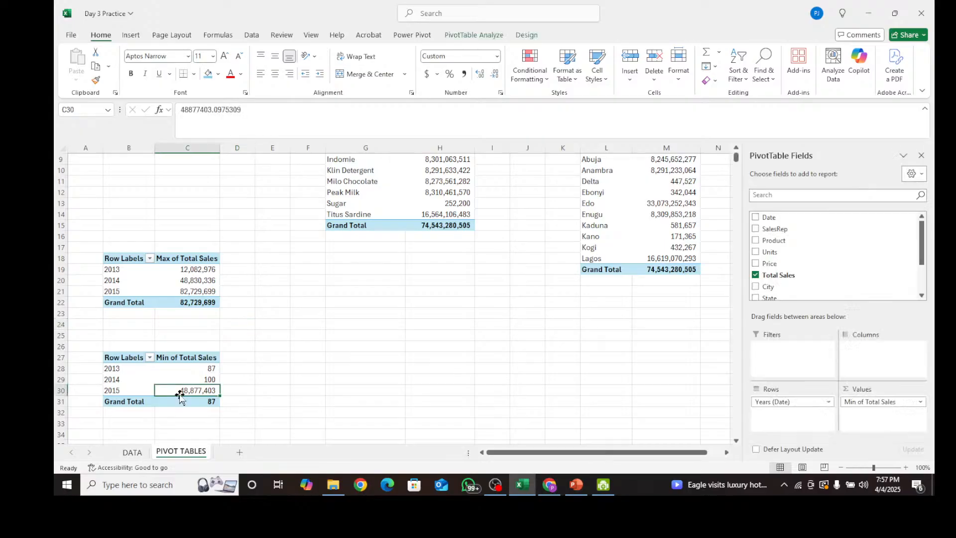
Examine the 2015 minimum sales value in the PivotTable at B27
left_click(343, 365)
left_click(271, 261)
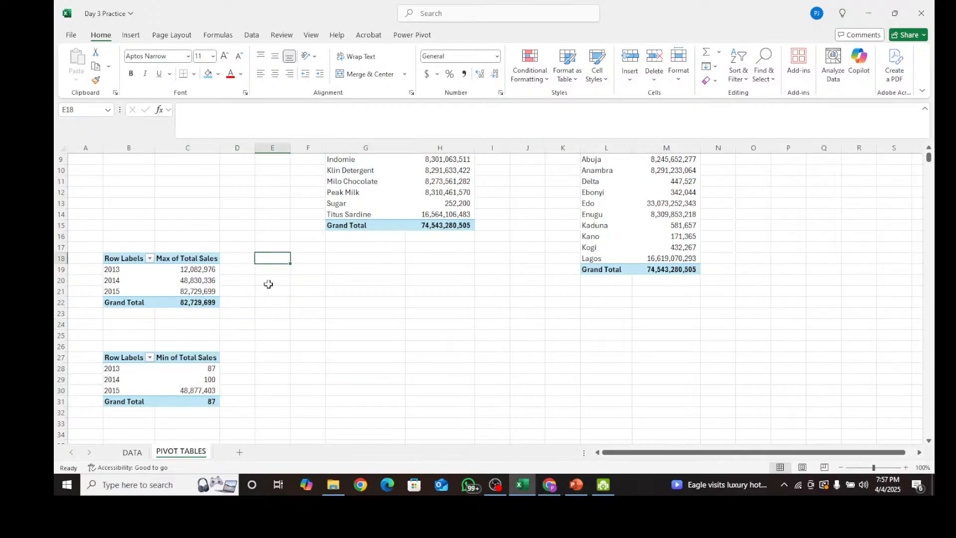
left_click(114, 389)
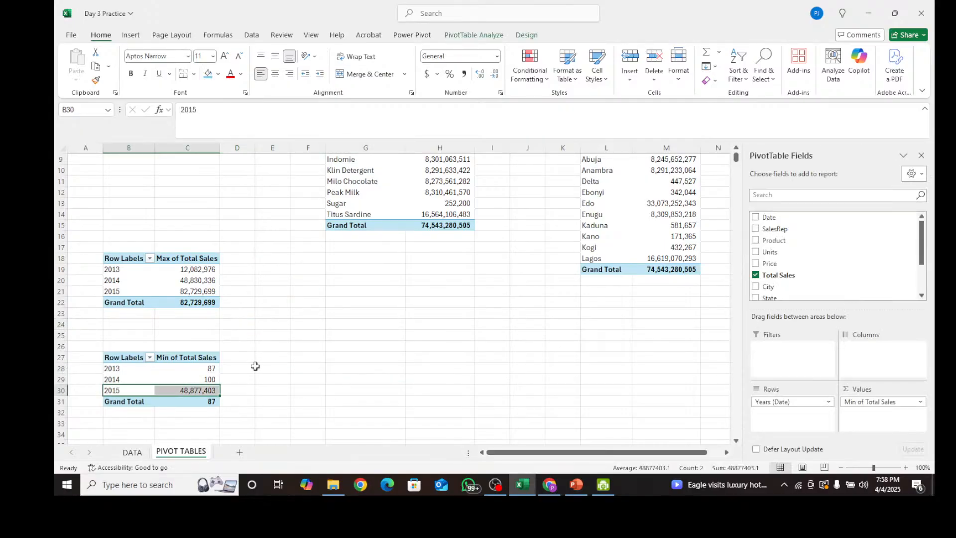
left_click(301, 324)
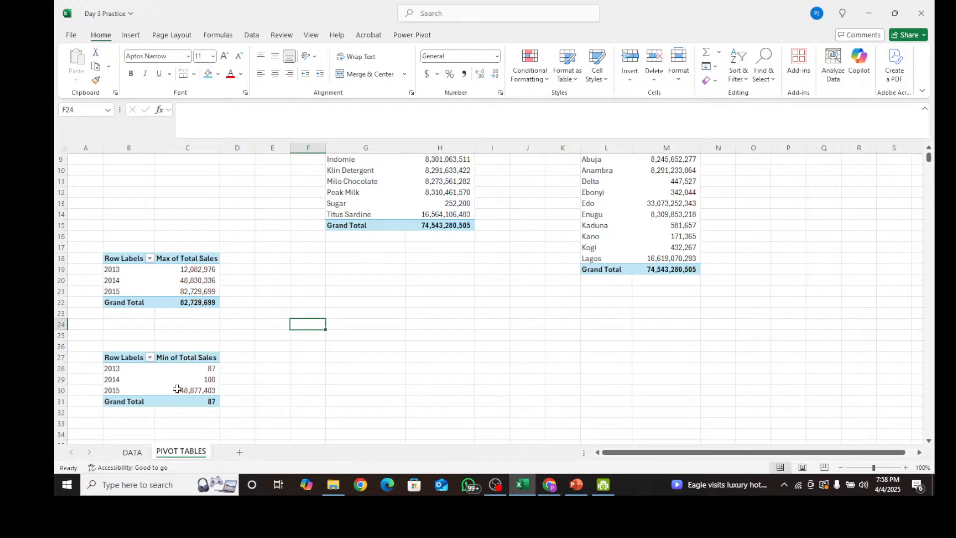
left_click(209, 390)
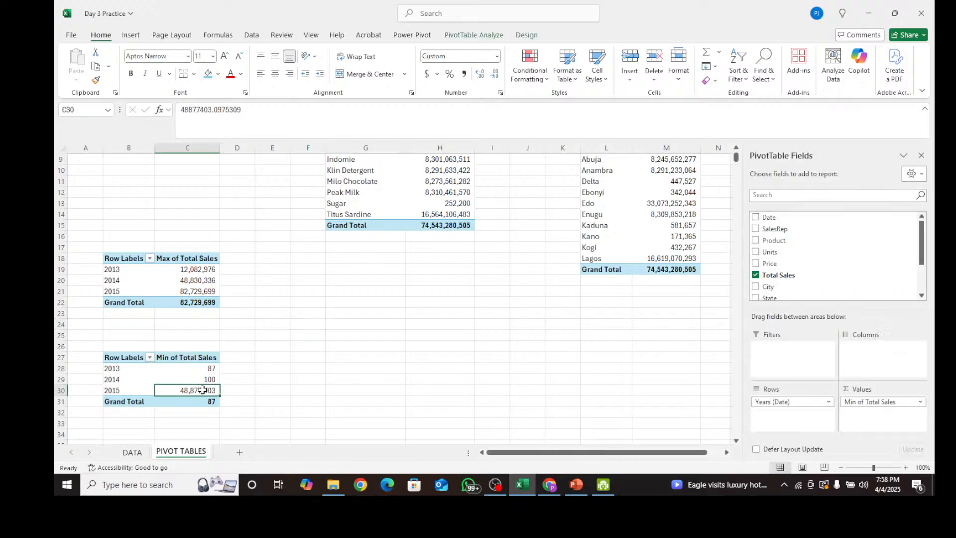
Apply comma style without decimals to the minimum sales values and Grand Total in C28:C31
left_click_drag(214, 367, 213, 403)
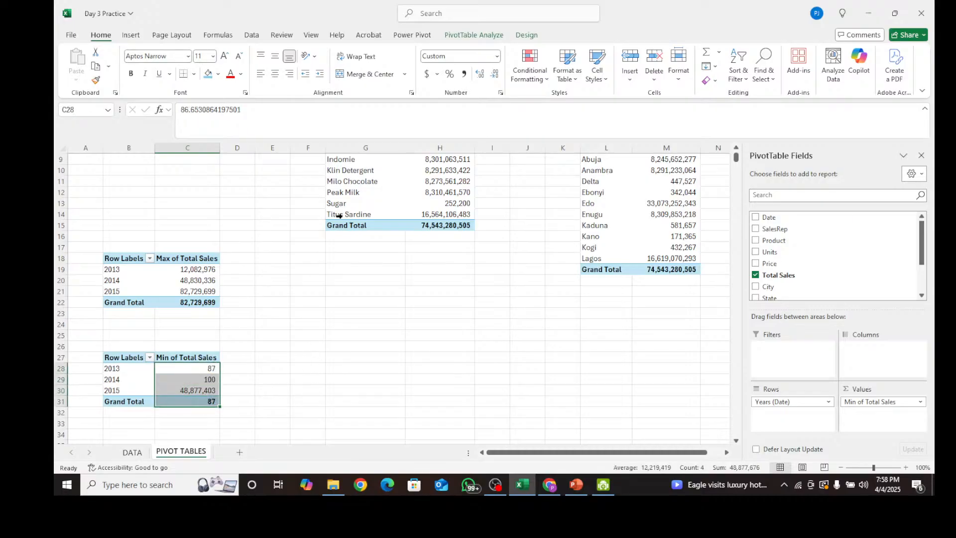
left_click(464, 73)
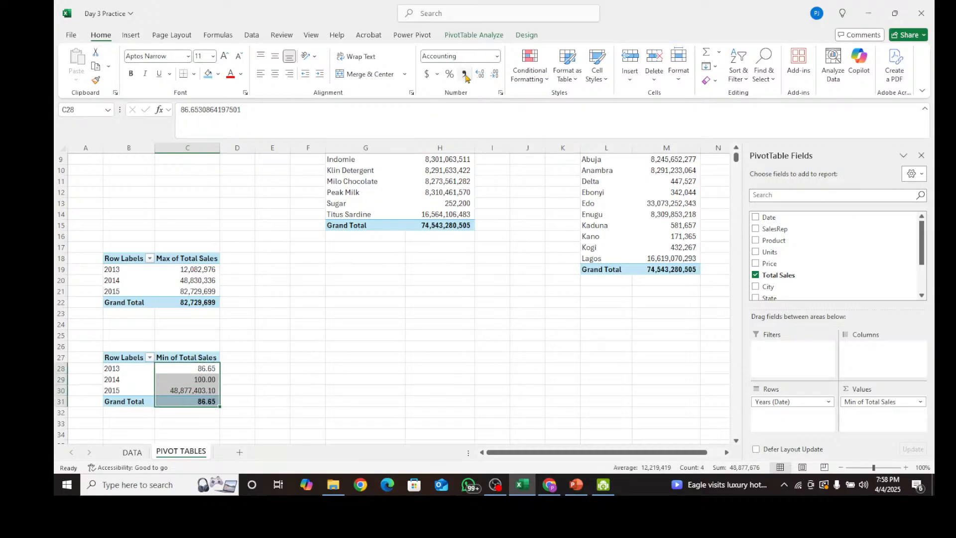
left_click(491, 75)
left_click(491, 74)
left_click(272, 292)
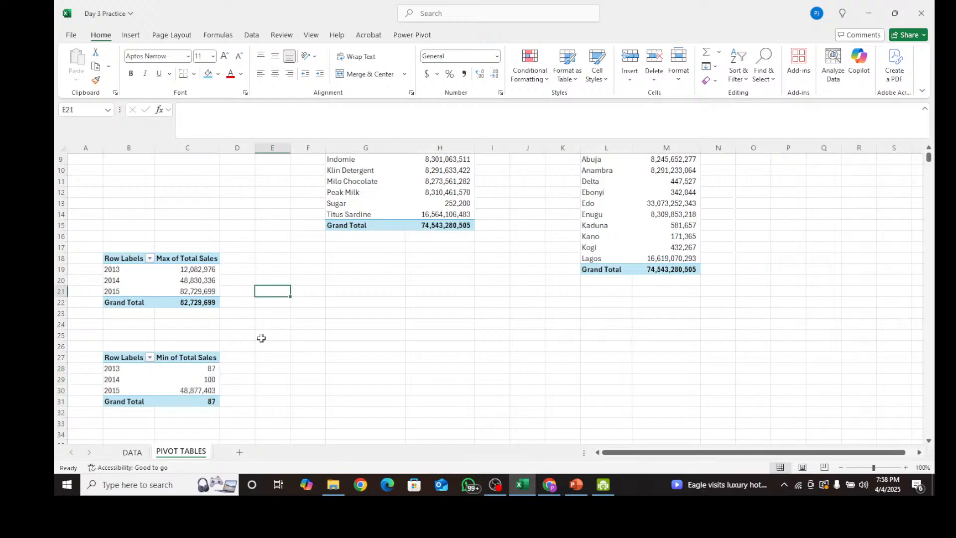
Compare the yearly minimum sales and their Grand Total with the maximum and summed sales PivotTables
left_click(191, 369)
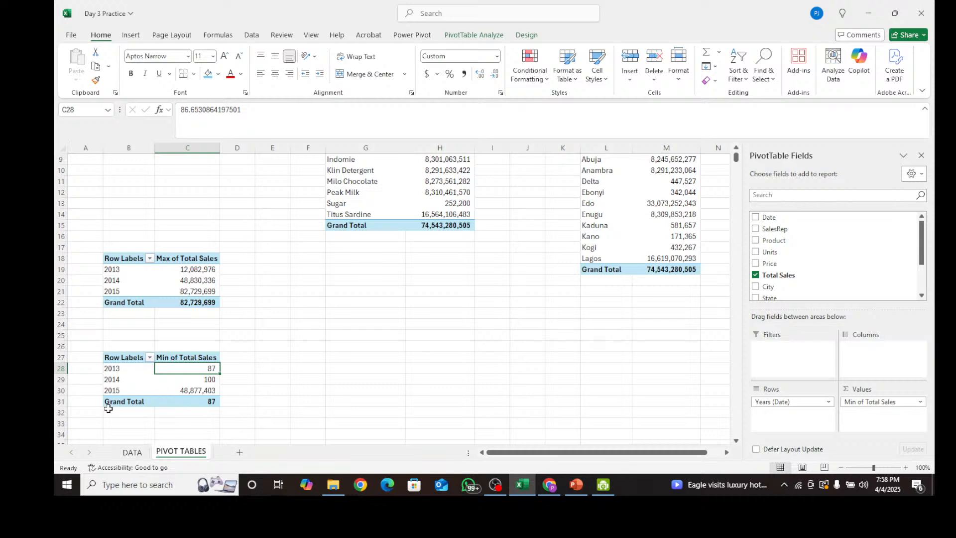
left_click(203, 389)
left_click(127, 402)
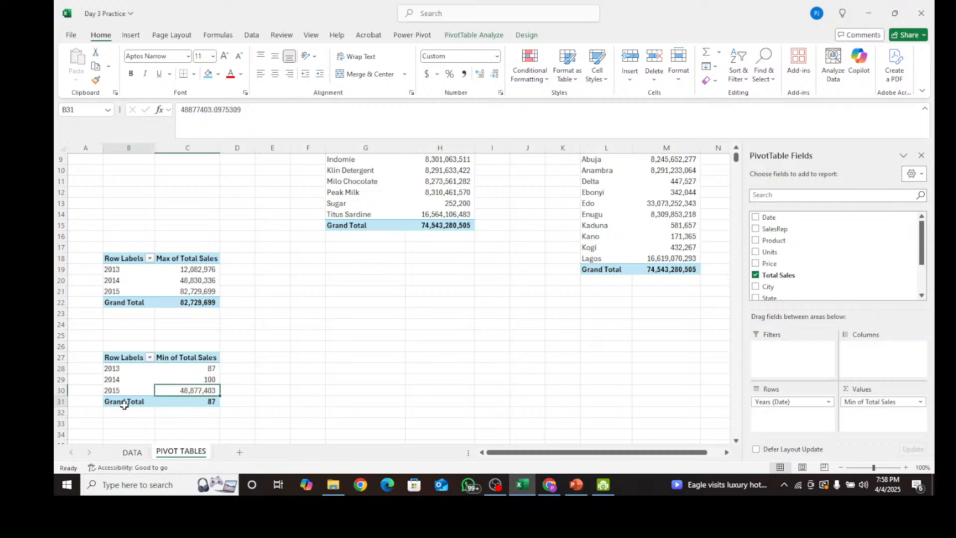
left_click(200, 403)
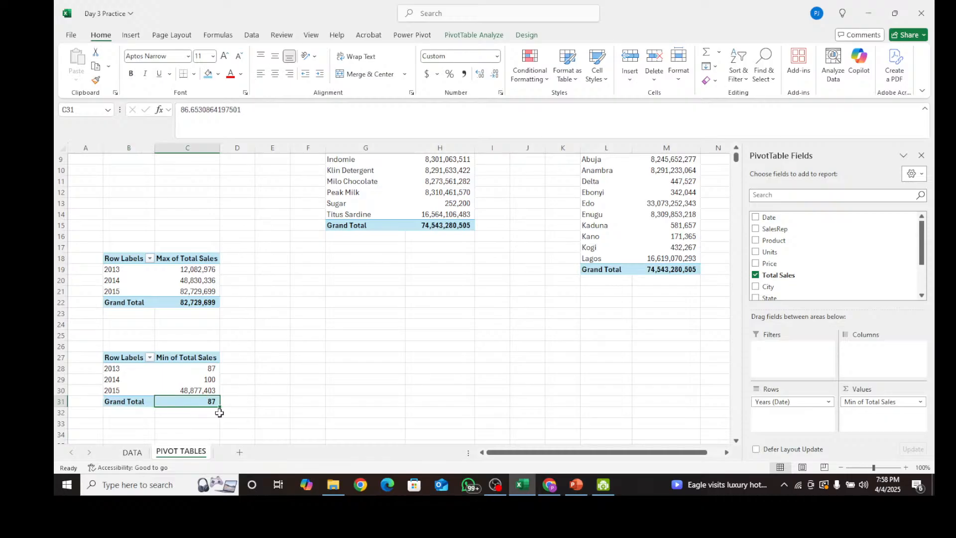
left_click_drag(191, 400, 212, 357)
left_click(206, 398)
left_click(177, 292)
scroll(302, 297, "up", 3)
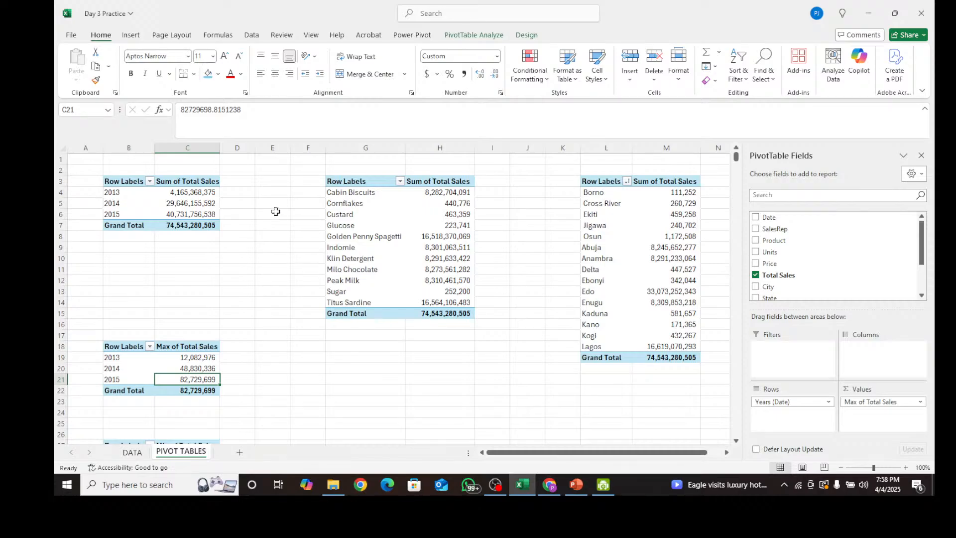
left_click(196, 192)
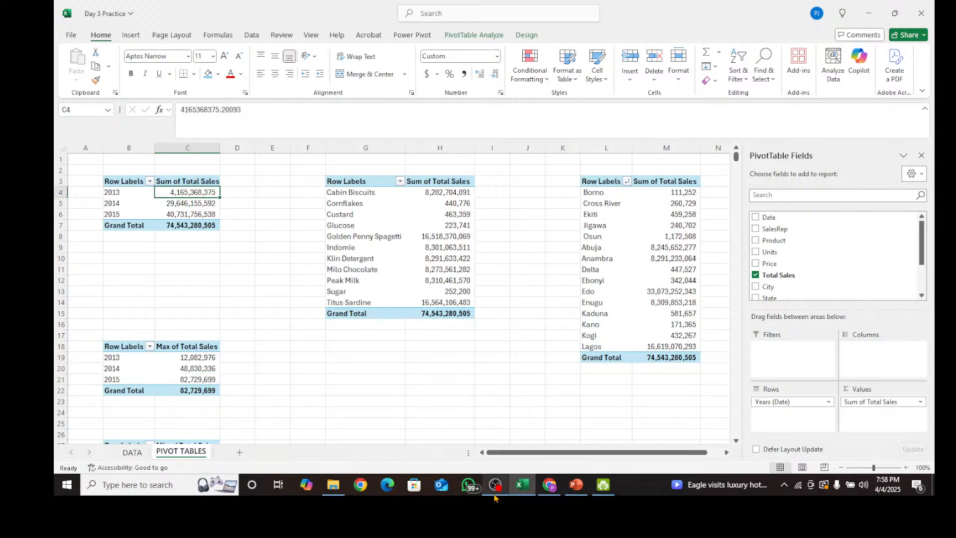
Switch to the YouTube Studio live streaming page in Chrome and check the stream's chat
mouse_move(495, 494)
left_click(498, 428)
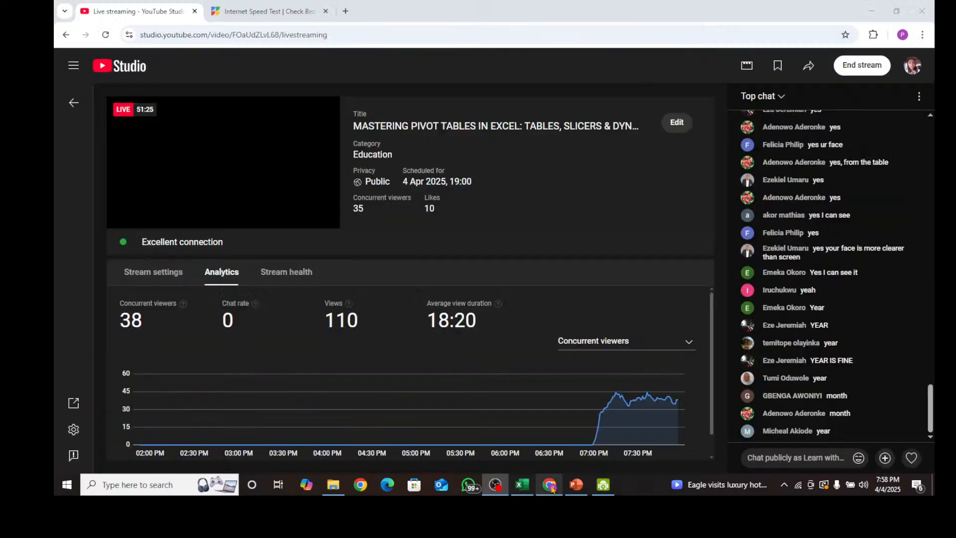
left_click(549, 486)
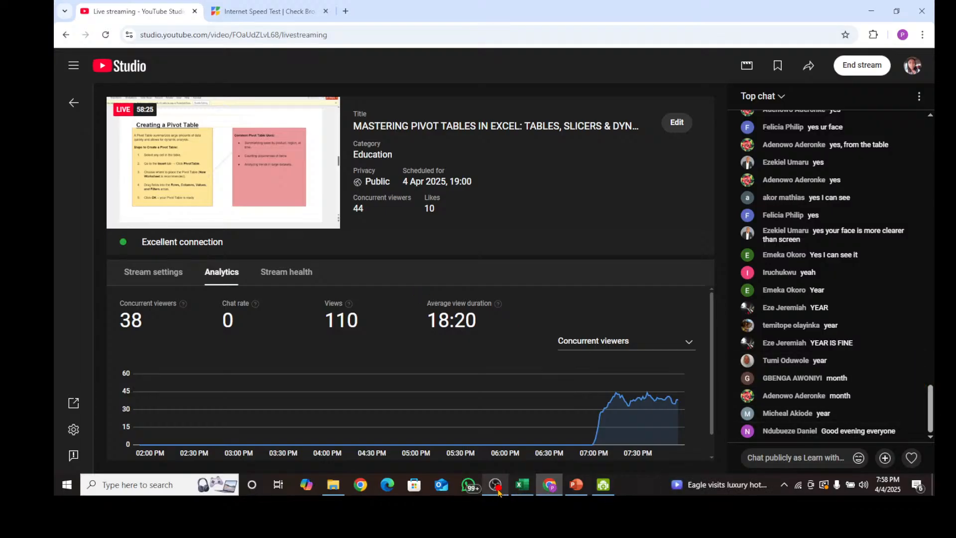
Switch back to Excel and add Months (Date) below Years (Date) in the rows of the total-sales-by-year PivotTable
left_click(498, 438)
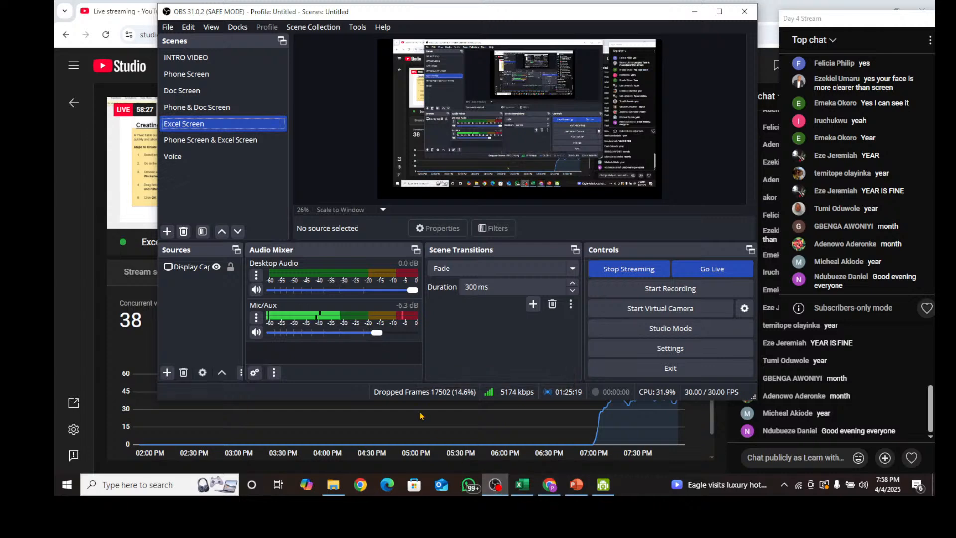
left_click(520, 484)
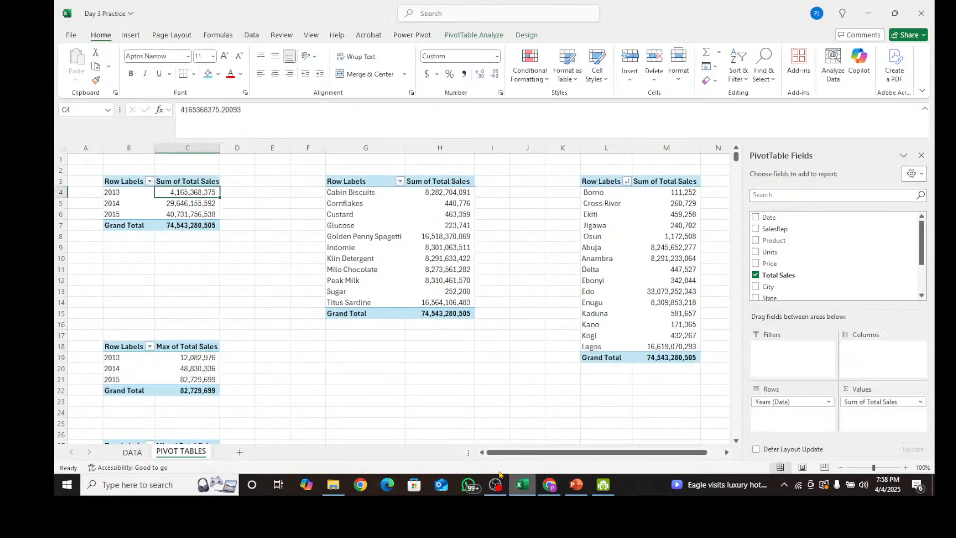
left_click(238, 261)
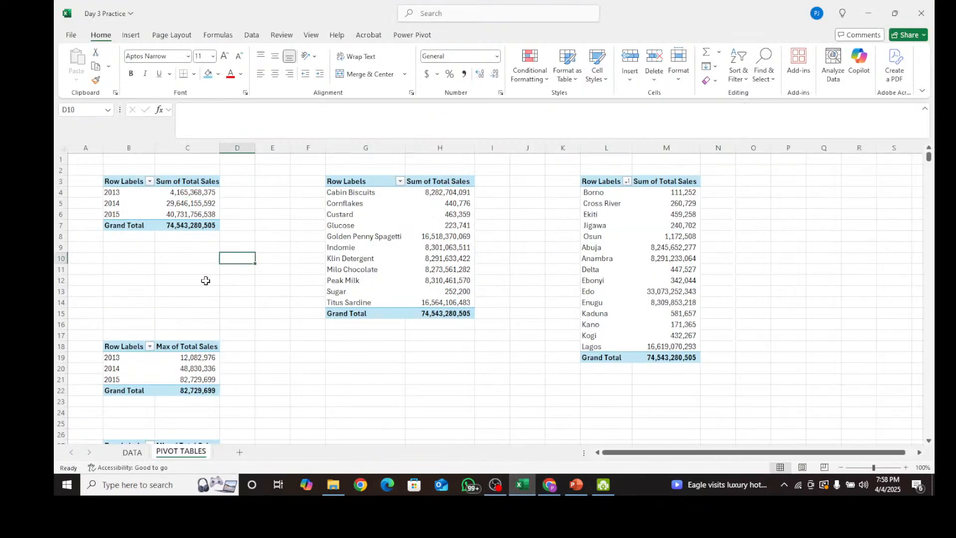
left_click(168, 194)
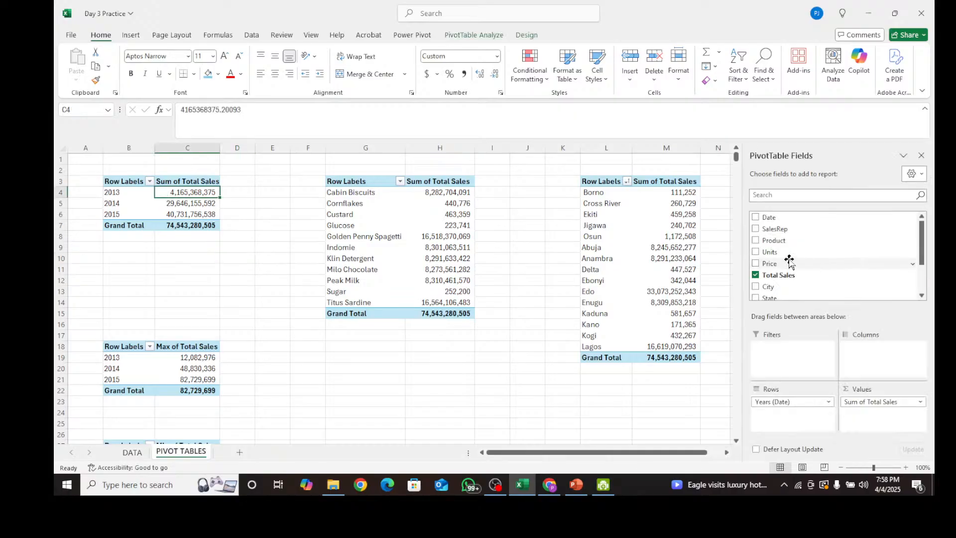
scroll(789, 260, "down", 3)
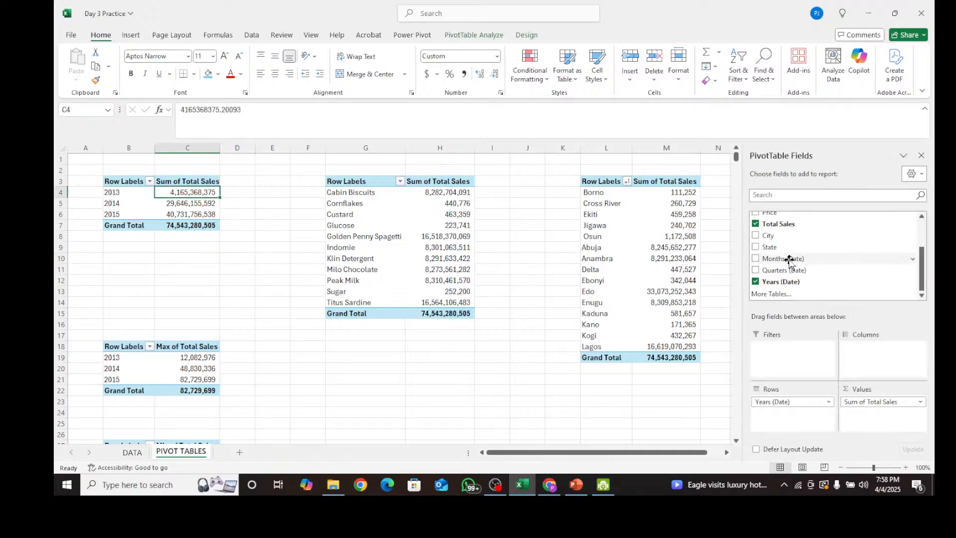
left_click(755, 258)
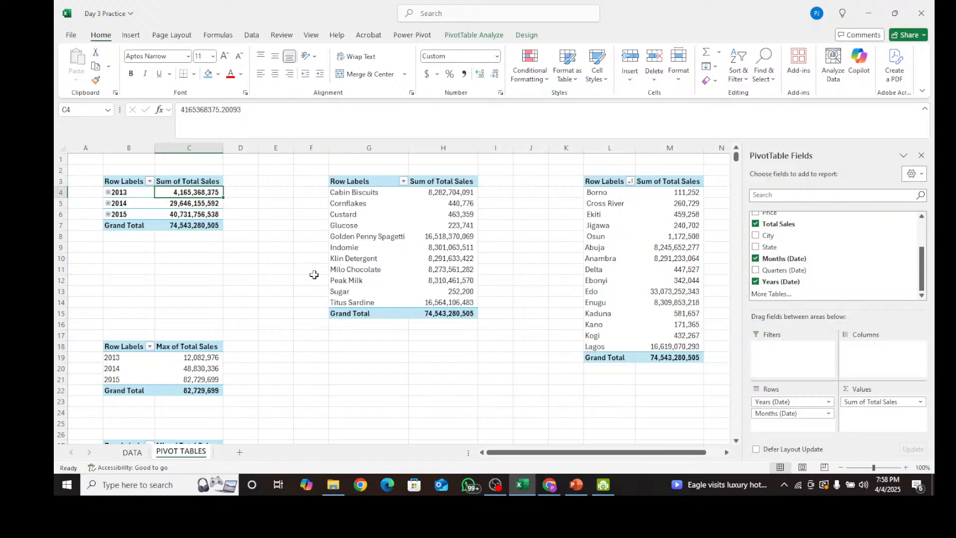
Examine the Years (Date) field settings and the options available for the yearly total sales PivotTable
left_click(141, 198)
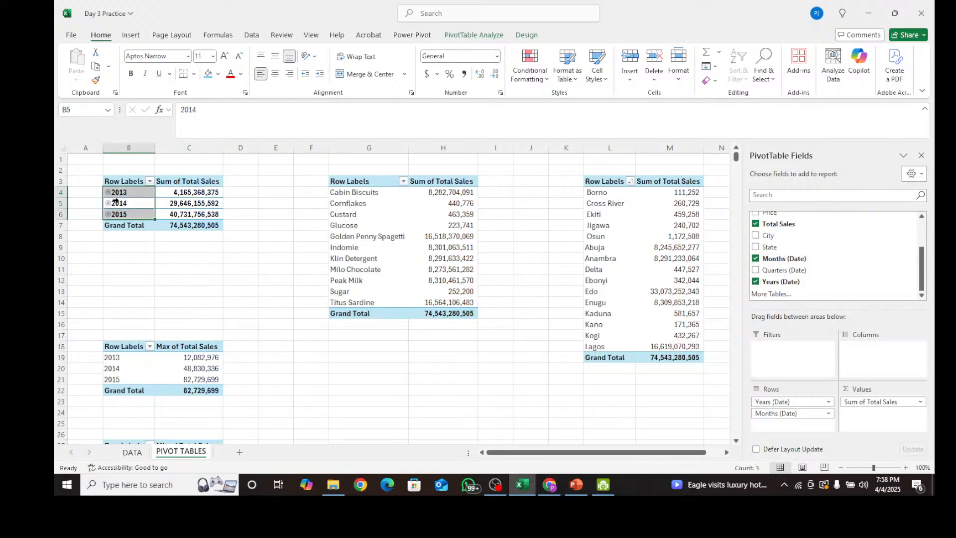
left_click(160, 273)
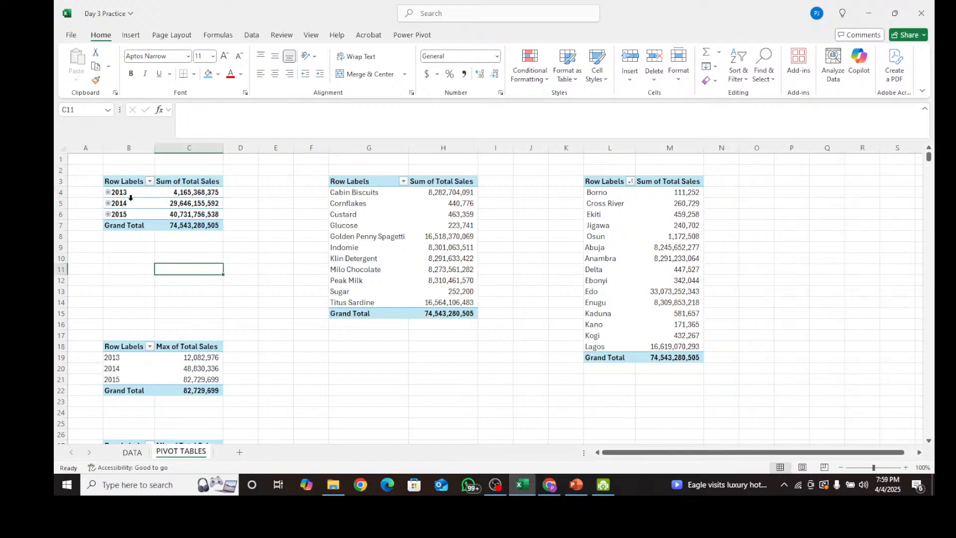
left_click(131, 198)
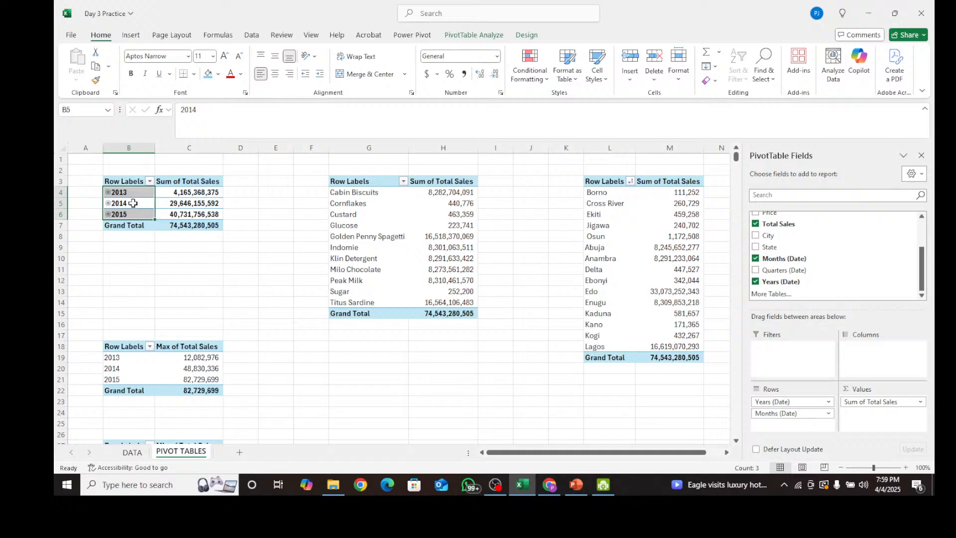
left_click(495, 34)
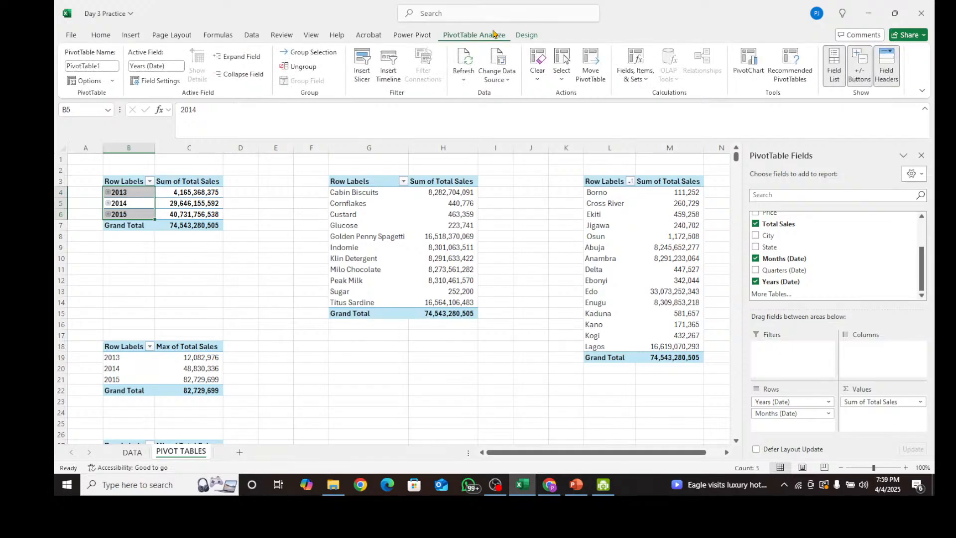
left_click(525, 35)
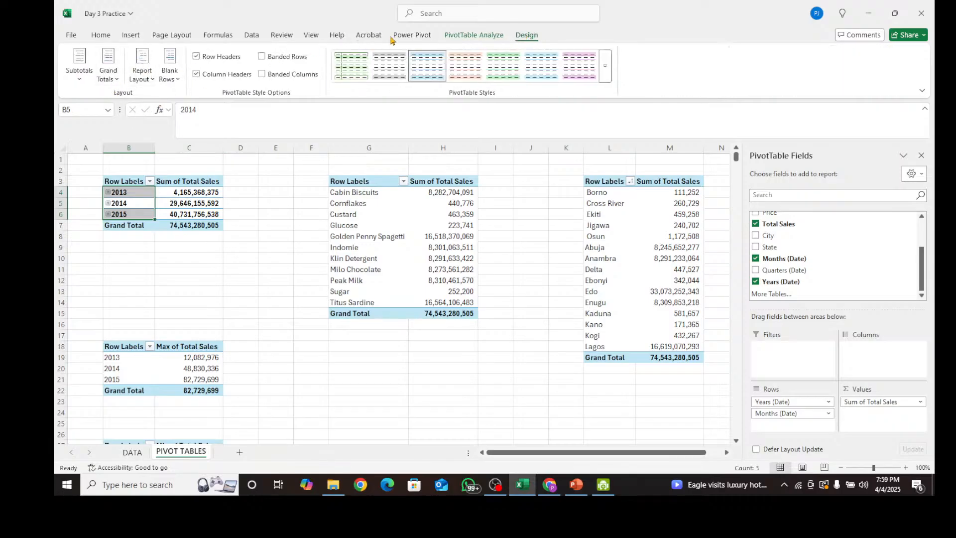
left_click(465, 35)
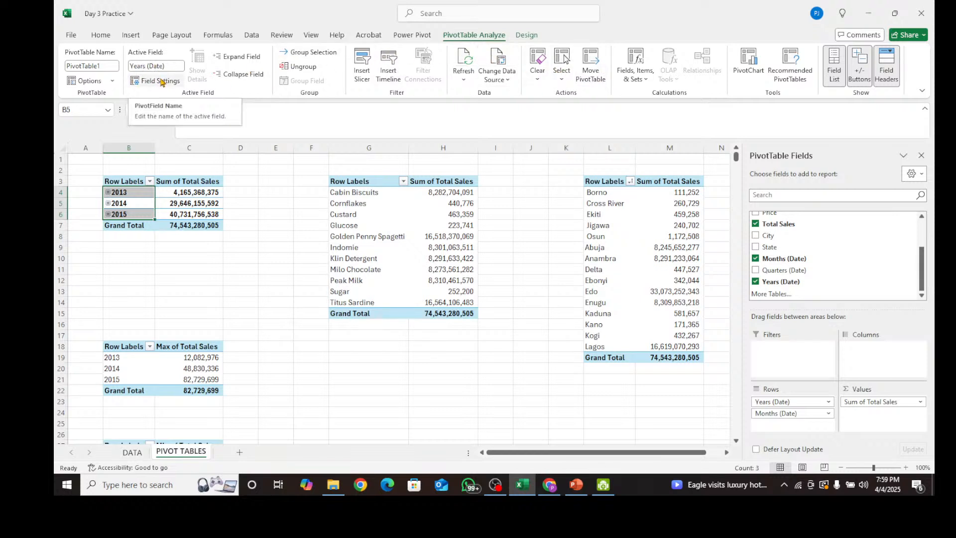
left_click(160, 81)
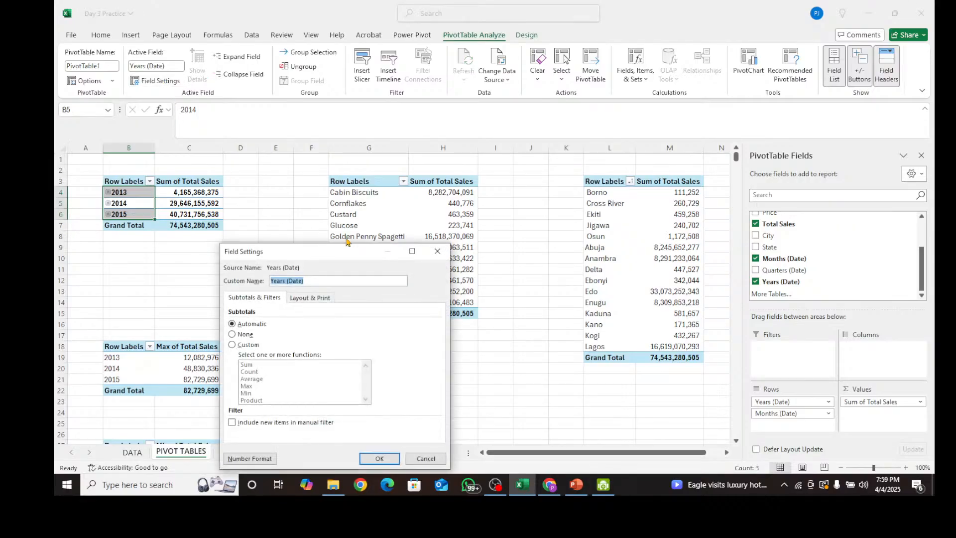
left_click(437, 251)
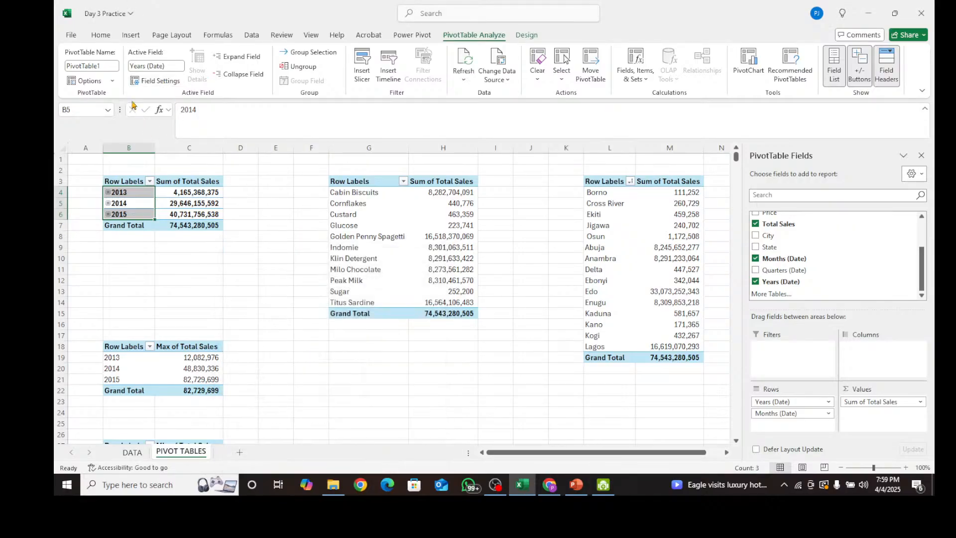
left_click(111, 81)
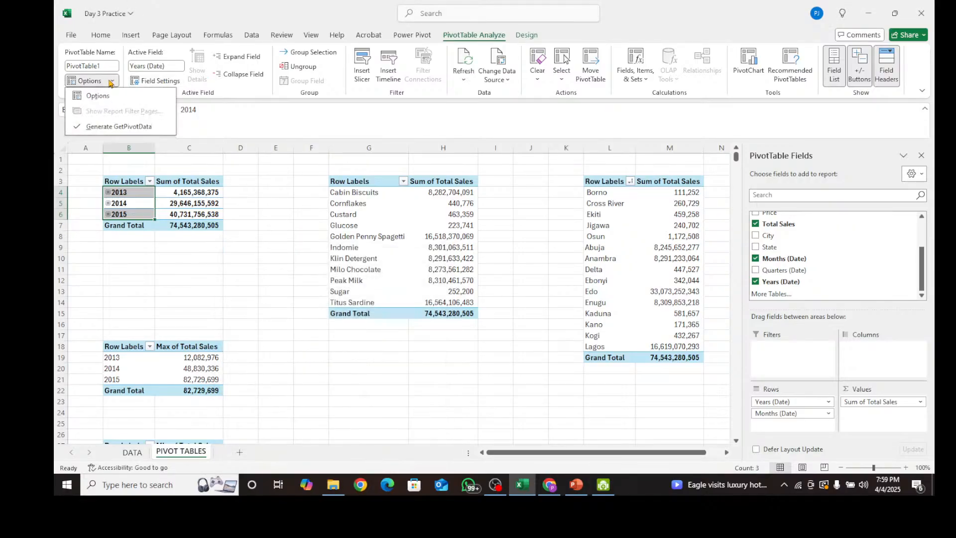
left_click(275, 137)
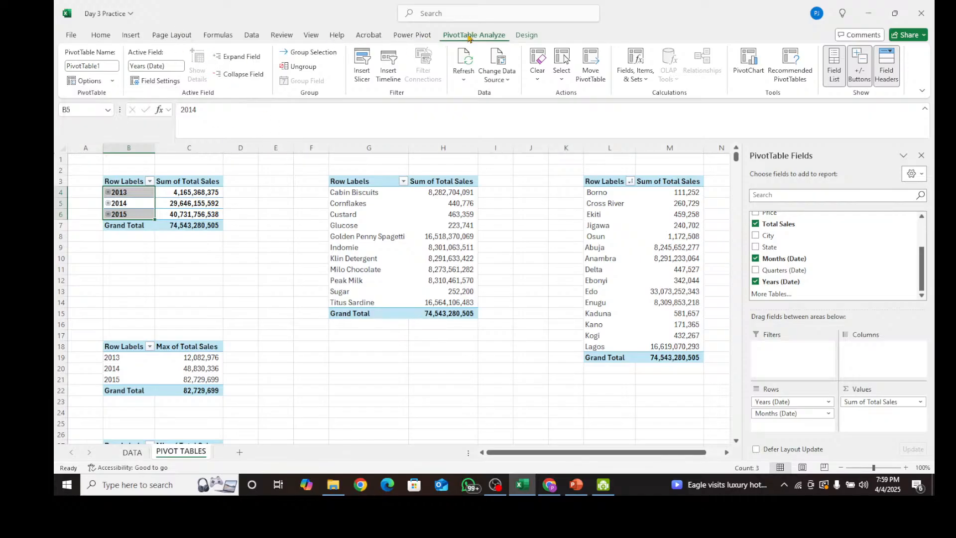
Review the Grand Totals, Blank Rows and Subtotals design choices for the yearly total sales PivotTable
left_click(524, 36)
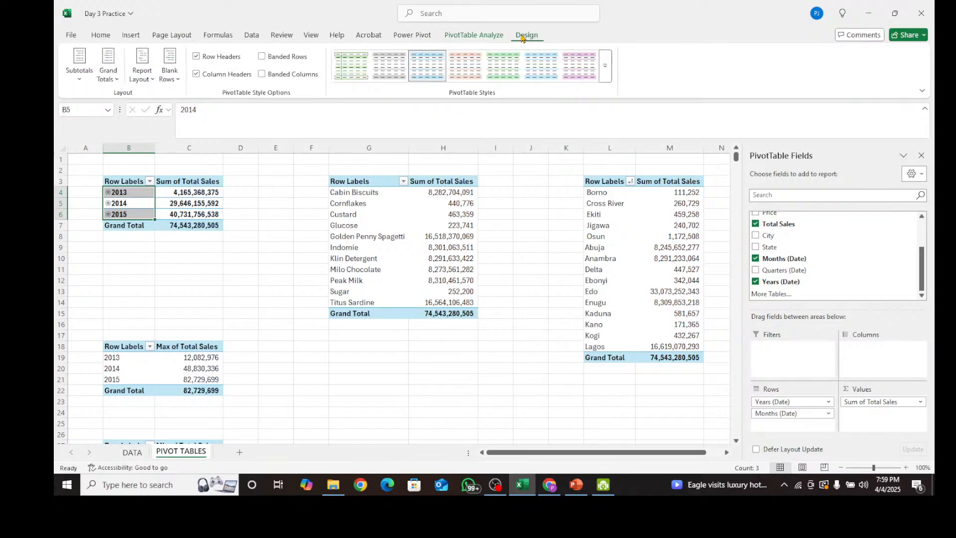
left_click(111, 80)
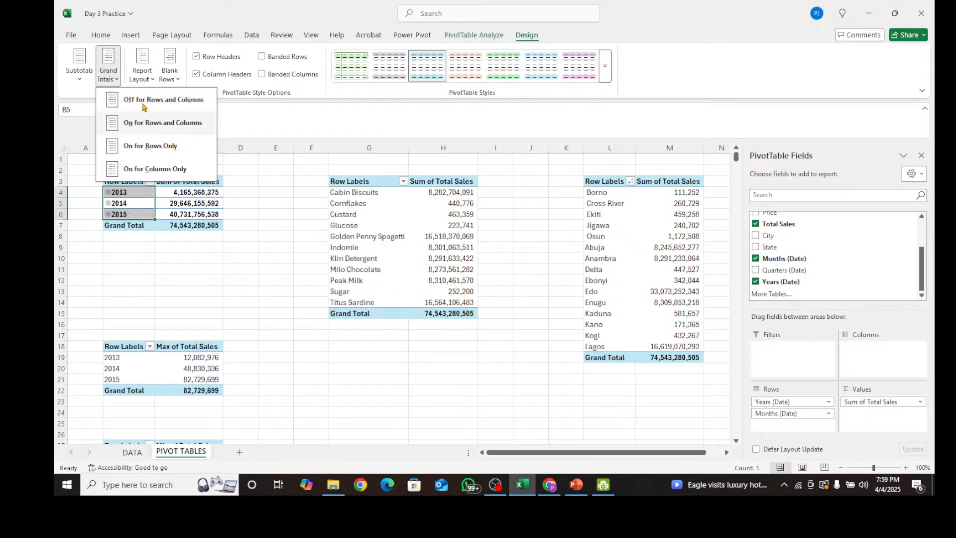
left_click(165, 80)
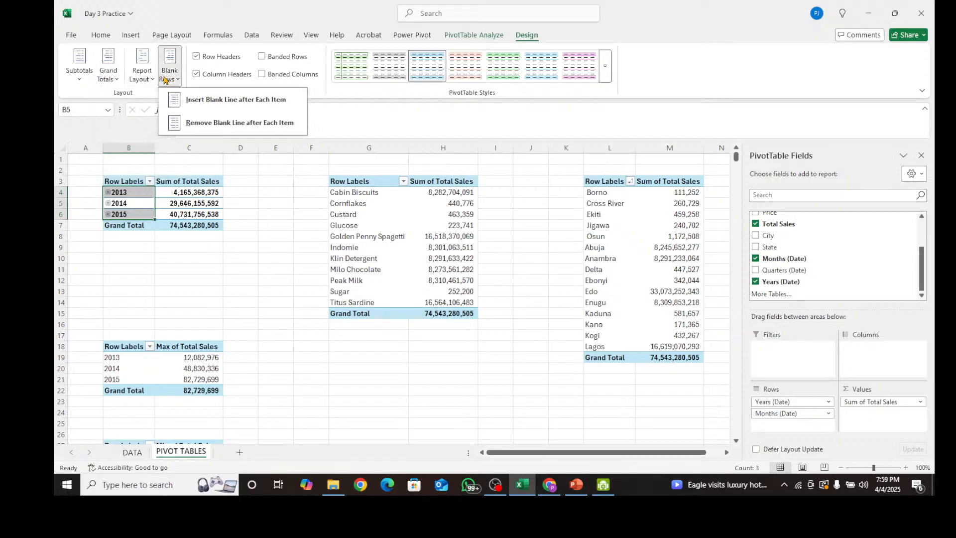
left_click(187, 114)
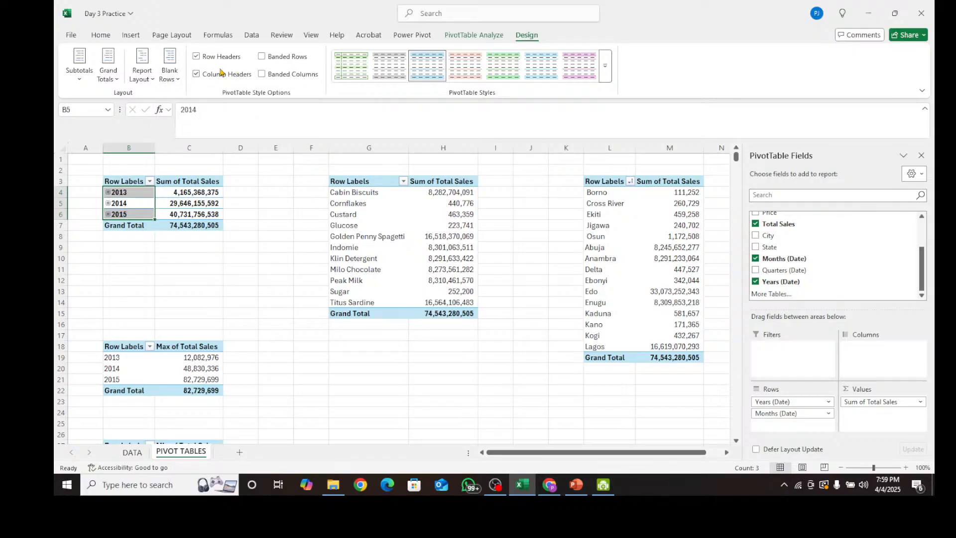
left_click(109, 75)
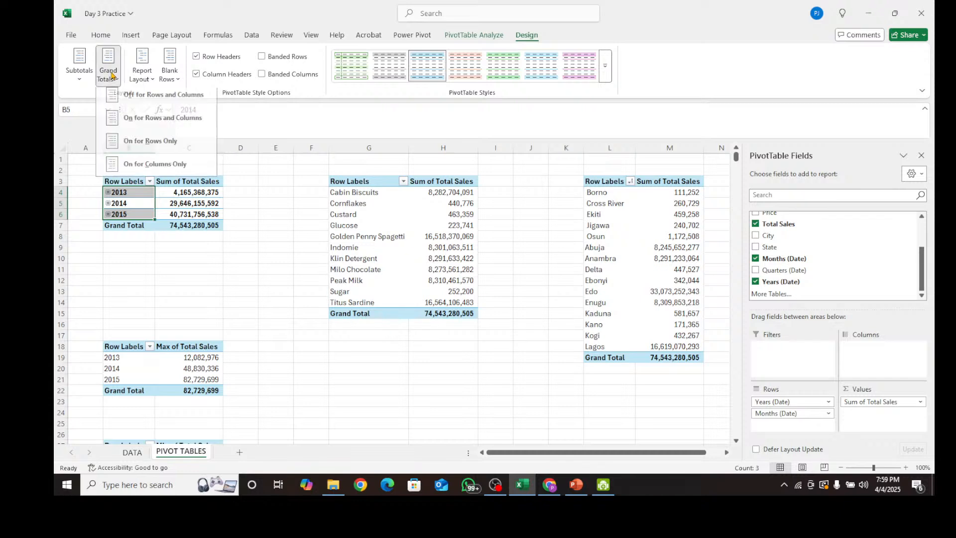
left_click(80, 67)
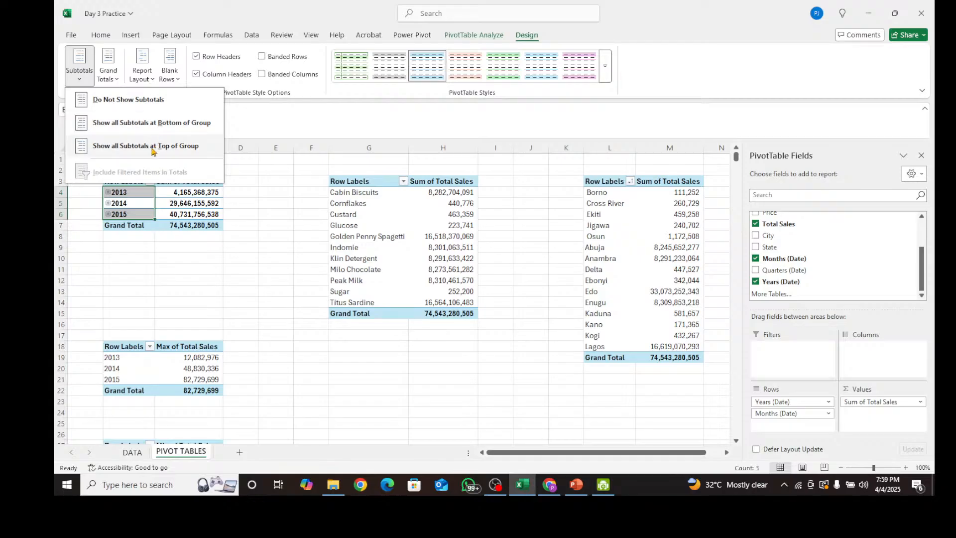
left_click(107, 69)
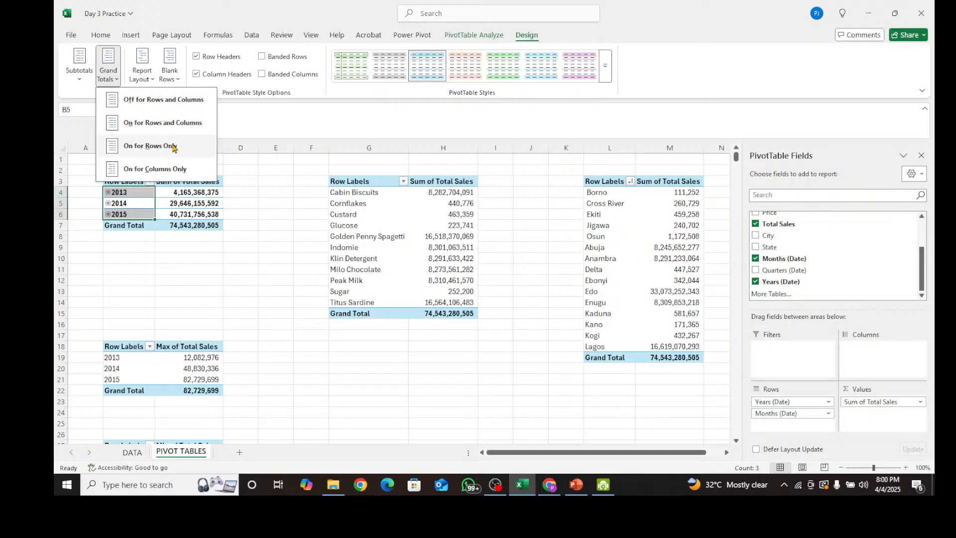
Set the yearly total sales PivotTable's report layout to Tabular Form
left_click(149, 81)
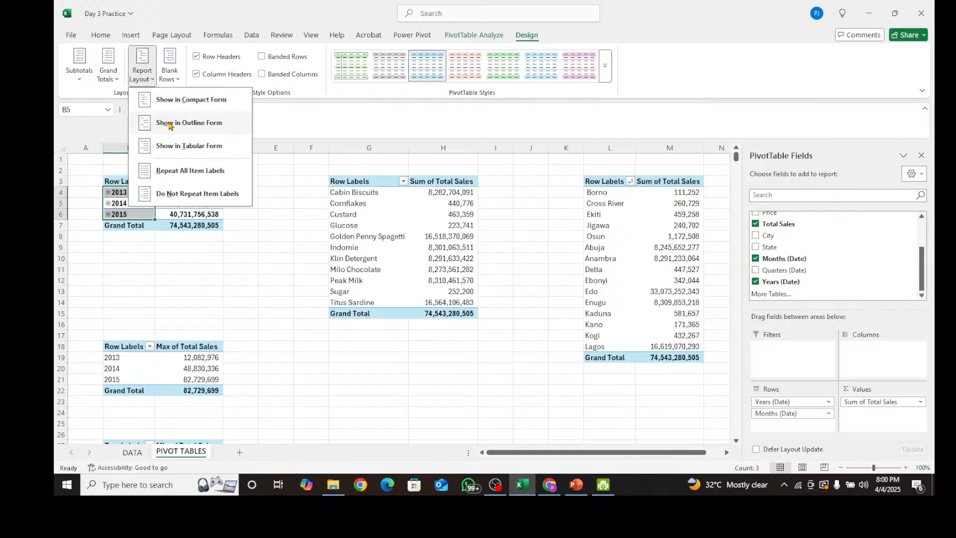
left_click(174, 145)
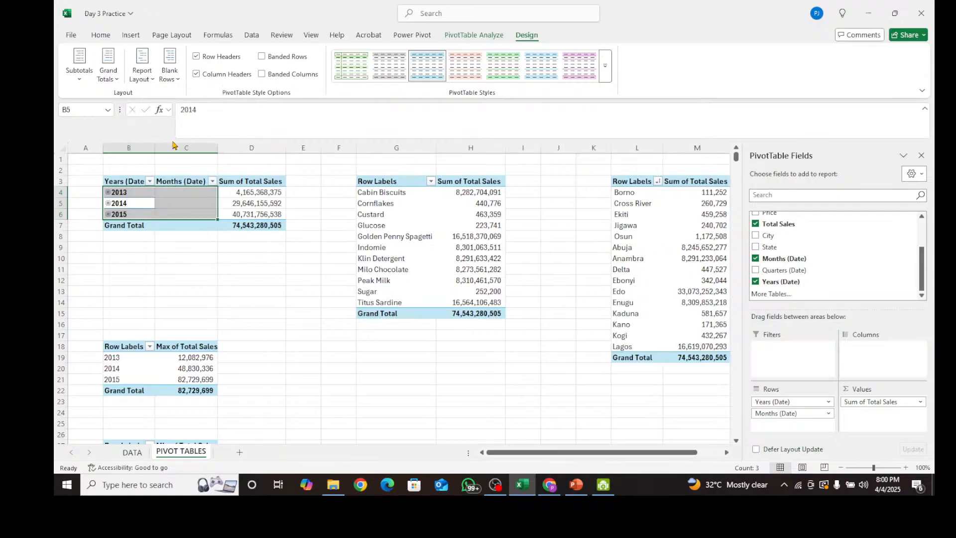
left_click(175, 195)
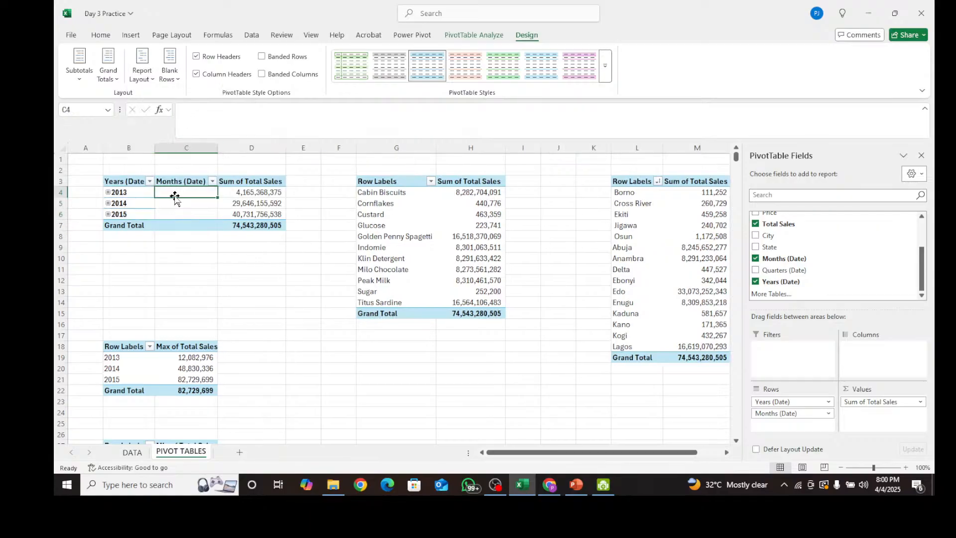
Try to expand 2013 into its months in the yearly total sales PivotTable
left_click(108, 193)
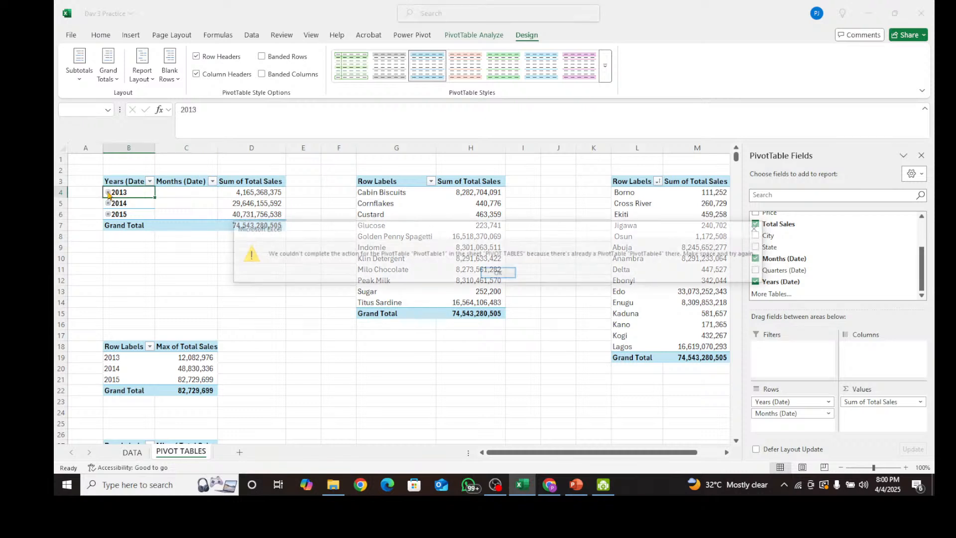
left_click(761, 229)
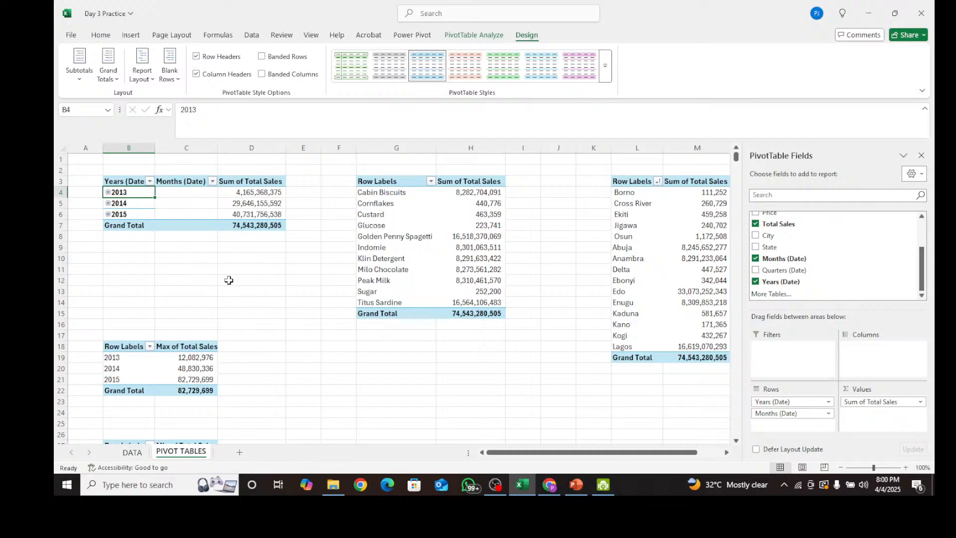
Move the yearly maximum sales PivotTable from B18:C22 to G21, below the product sales PivotTable
left_click(136, 349)
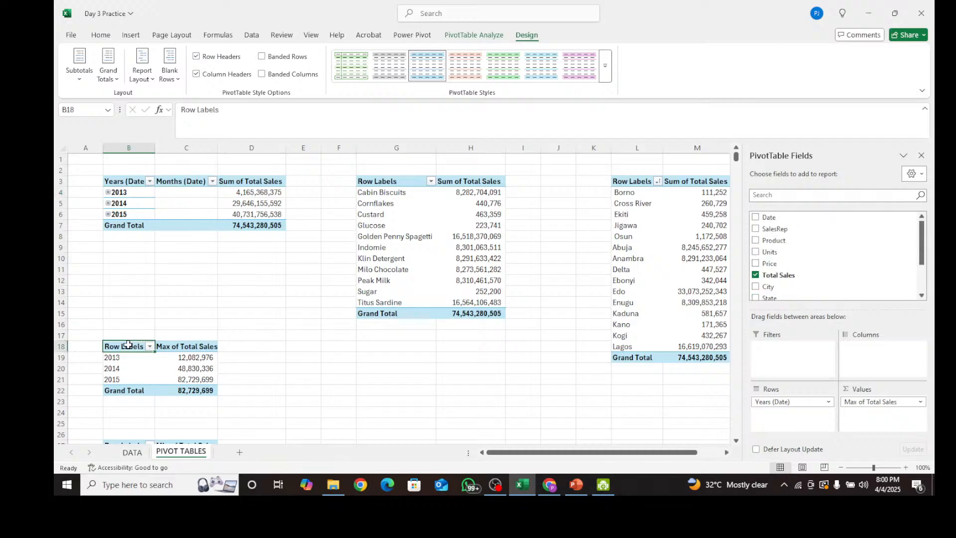
left_click(181, 303)
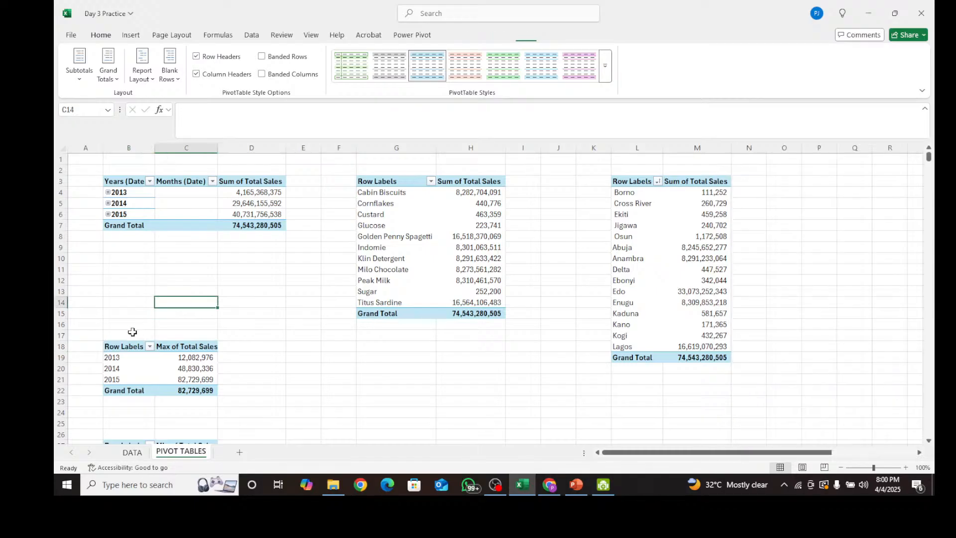
left_click_drag(123, 345, 190, 391)
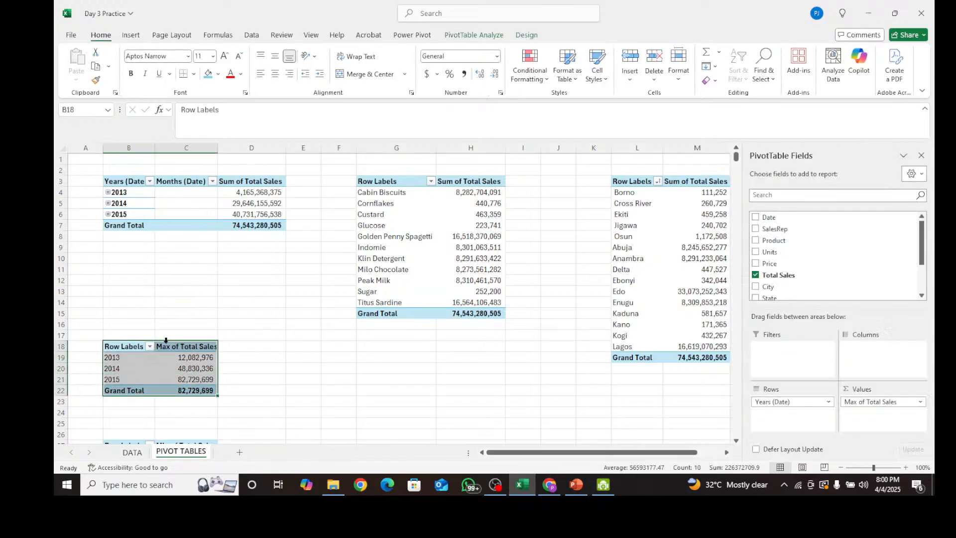
left_click_drag(160, 341, 449, 380)
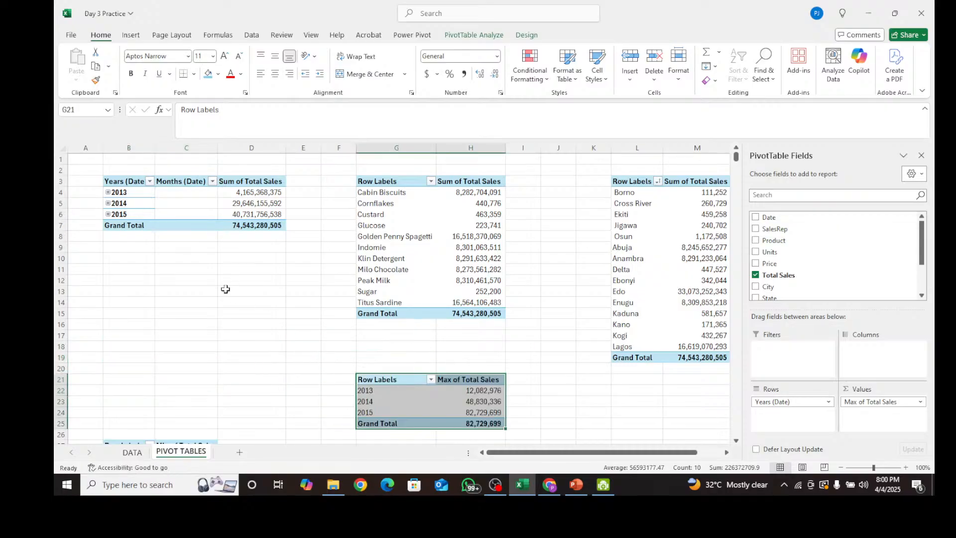
left_click(225, 289)
Expand 2013 into its months in the yearly total sales PivotTable and try to expand 2014
left_click(161, 194)
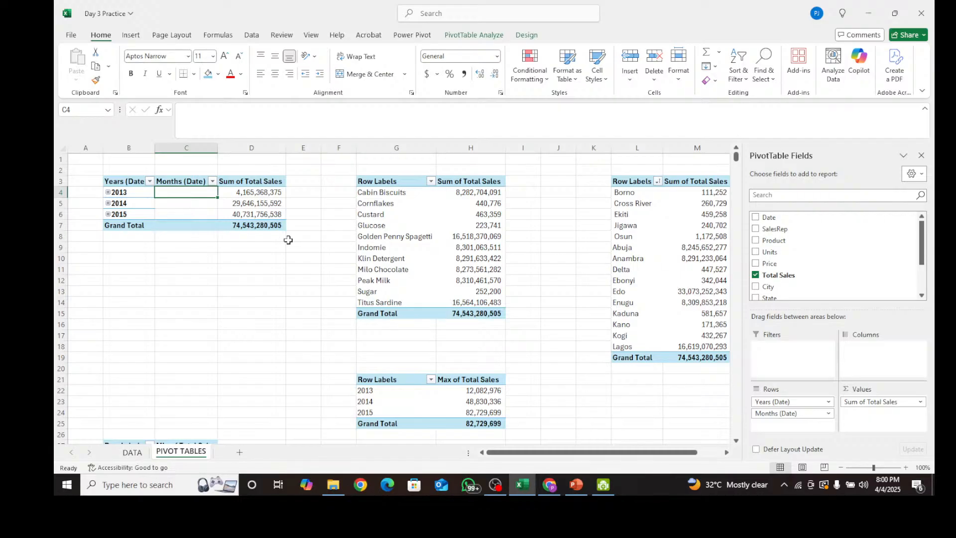
left_click(108, 192)
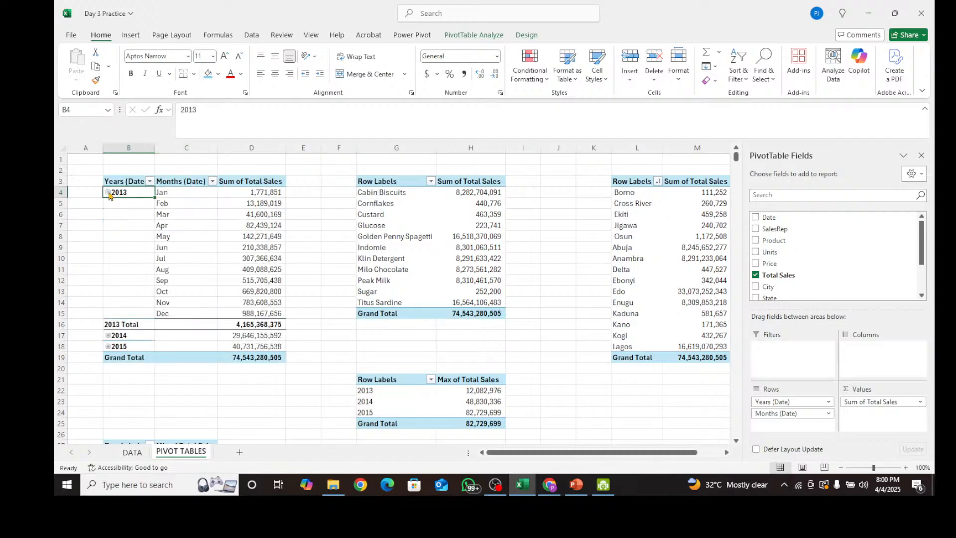
left_click(108, 336)
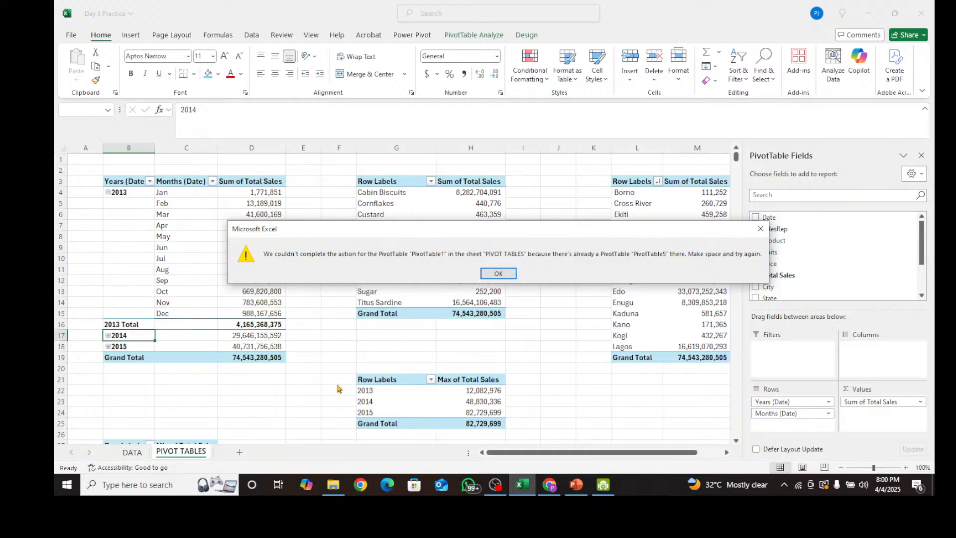
left_click(760, 228)
Move the yearly minimum sales PivotTable from B27:C31 to G29, below the yearly maximum sales PivotTable
left_click(196, 398)
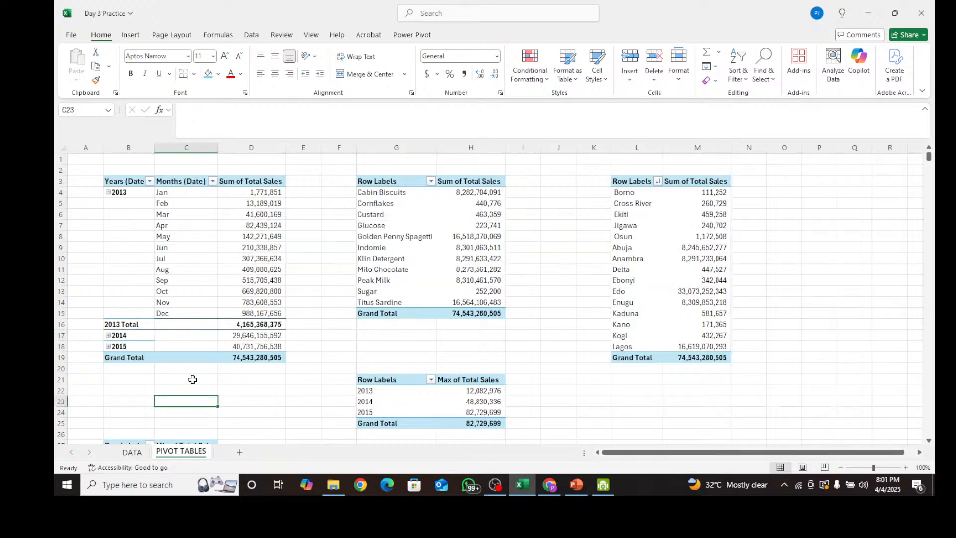
scroll(196, 349, "down", 5)
left_click(135, 266)
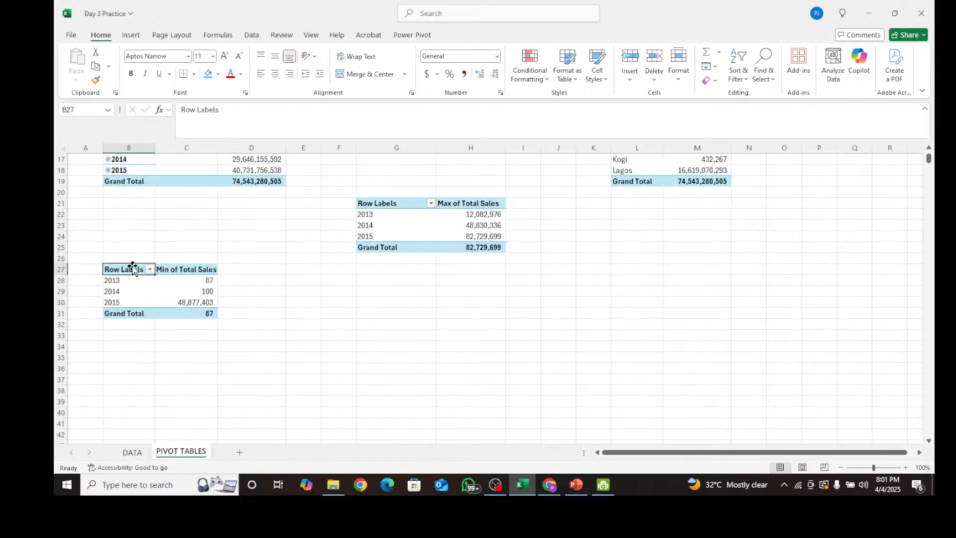
left_click(237, 208)
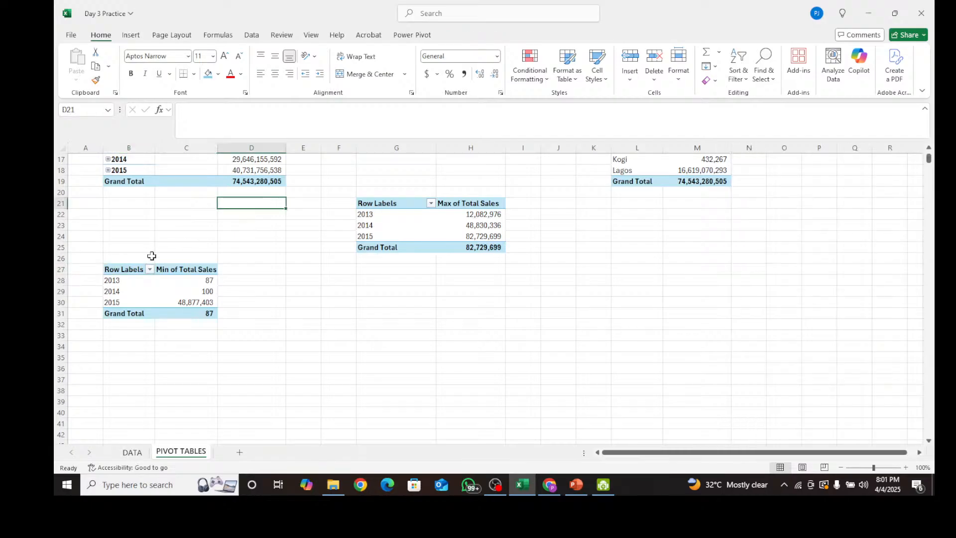
left_click_drag(132, 270, 213, 325)
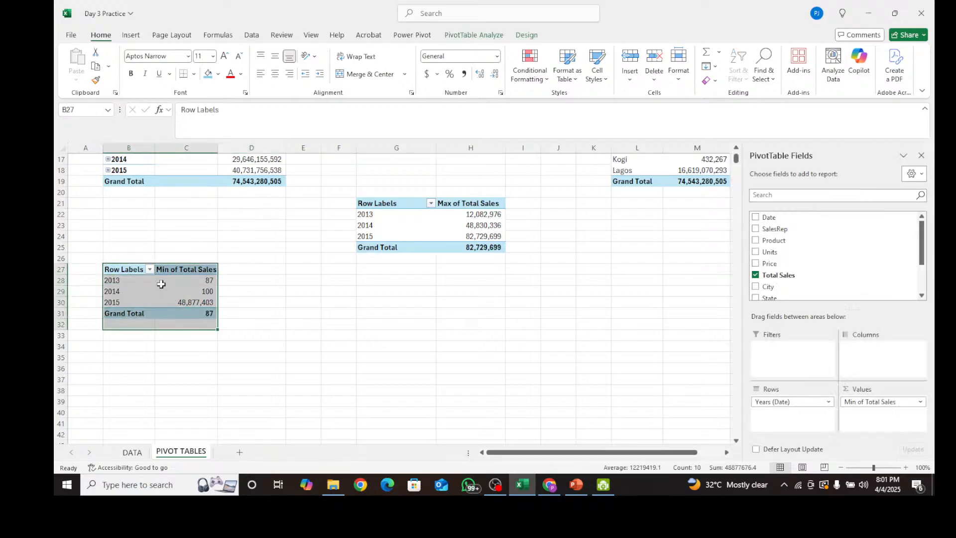
left_click_drag(159, 264, 449, 292)
left_click(255, 259)
Expand 2014 into its months in the yearly total sales PivotTable
scroll(200, 219, "up", 5)
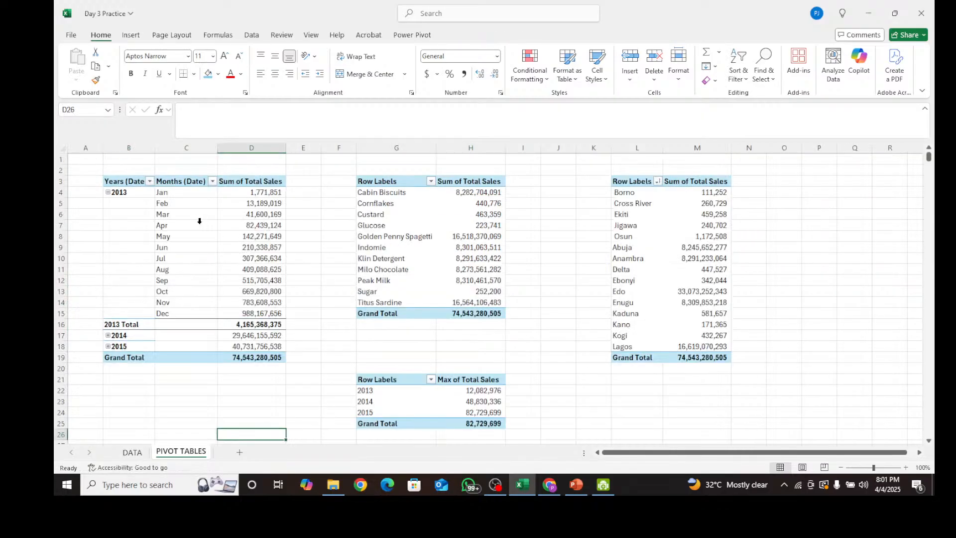
left_click(109, 336)
scroll(157, 296, "down", 5)
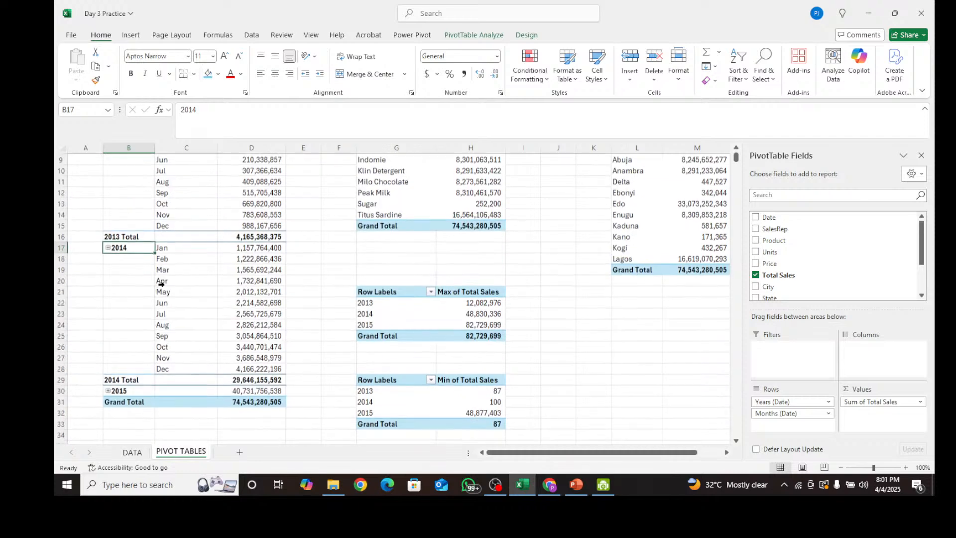
scroll(165, 249, "up", 5)
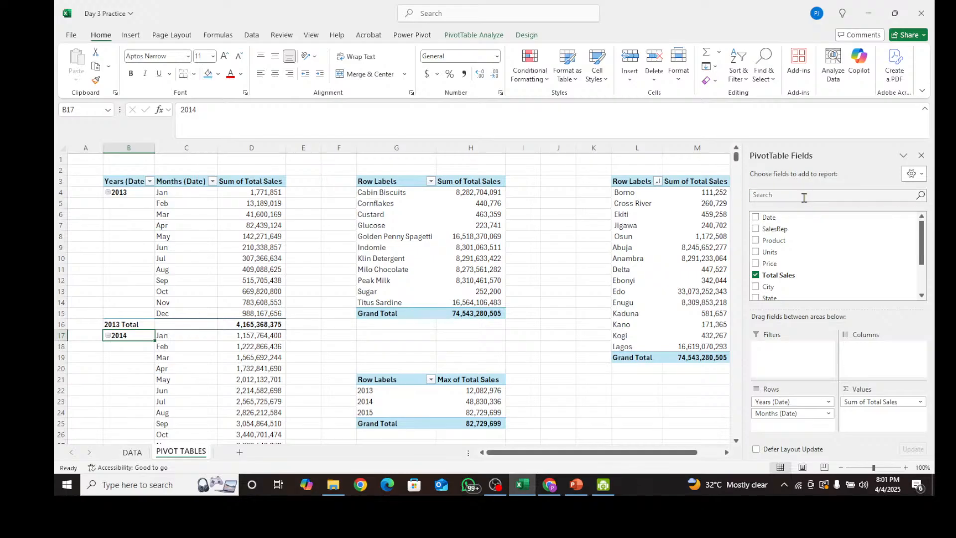
Review the Report Layout choices for the yearly total sales PivotTable, leaving the layout as it is
scroll(816, 249, "down", 2)
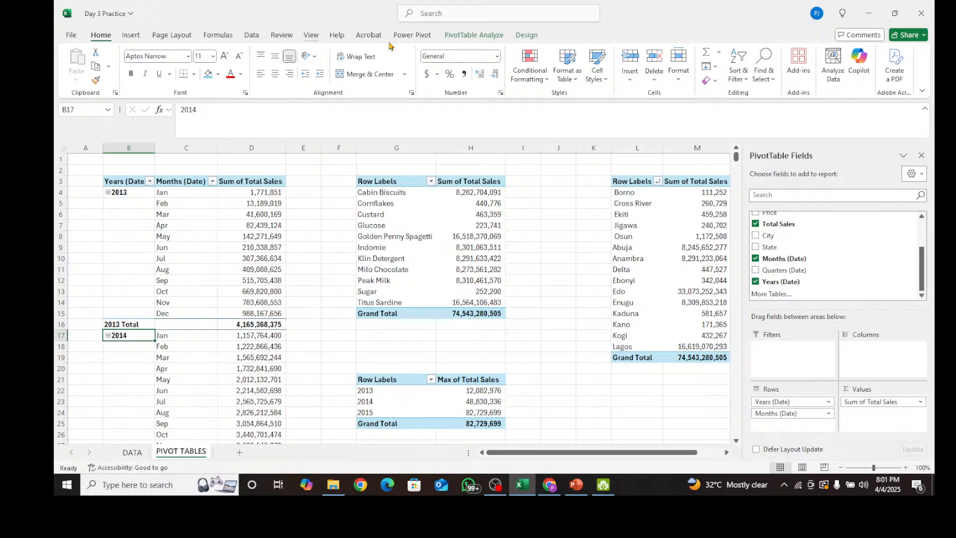
left_click(486, 33)
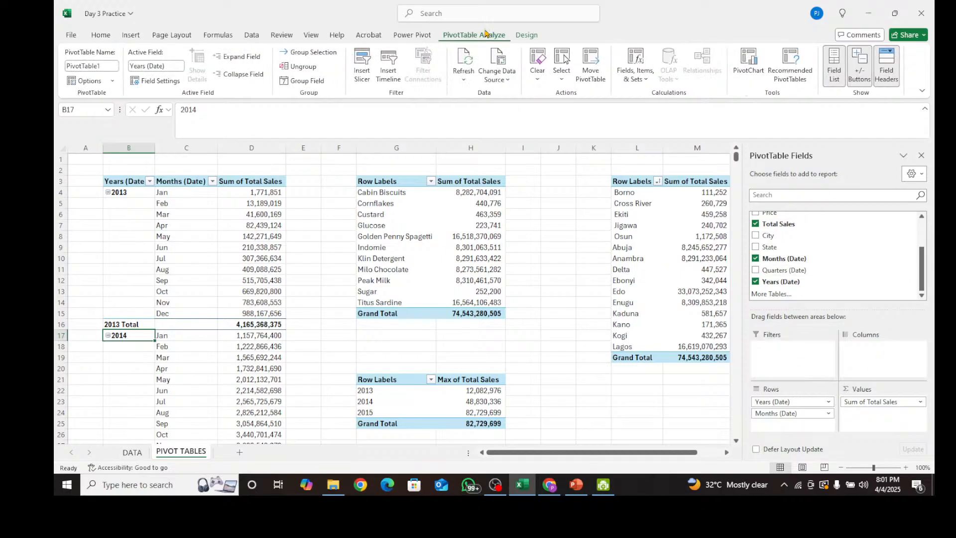
left_click(535, 38)
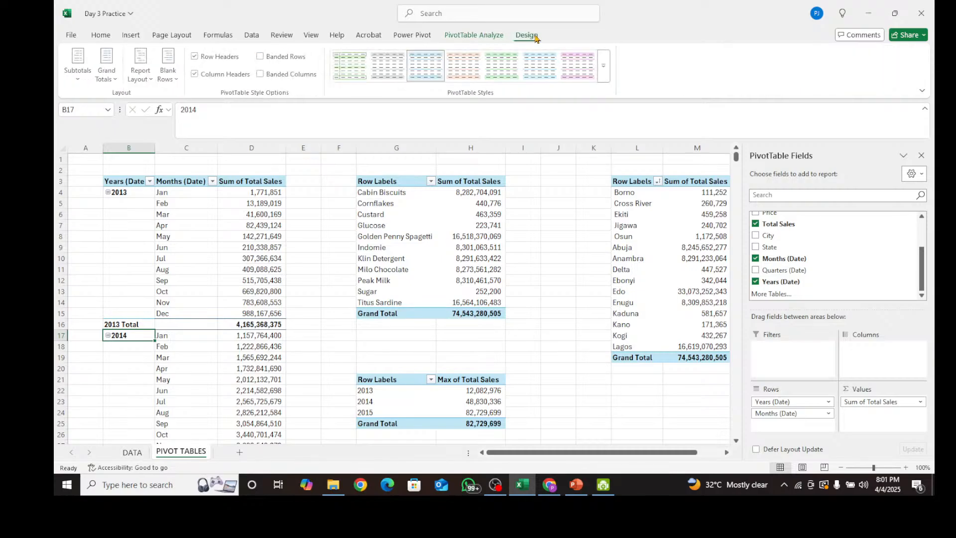
left_click(140, 79)
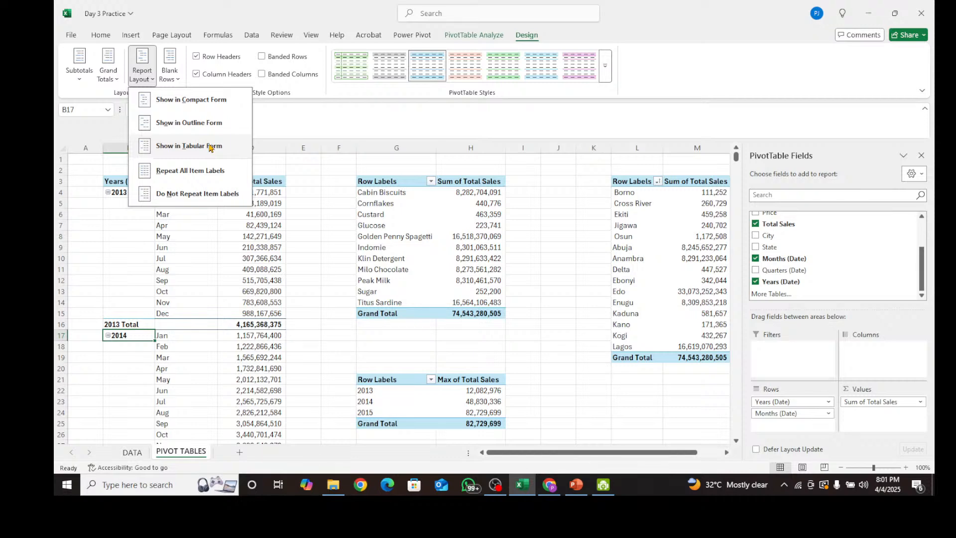
left_click(196, 251)
Expand 2015 into its months and examine the monthly breakdown of all three years in the total sales PivotTable
scroll(197, 251, "down", 8)
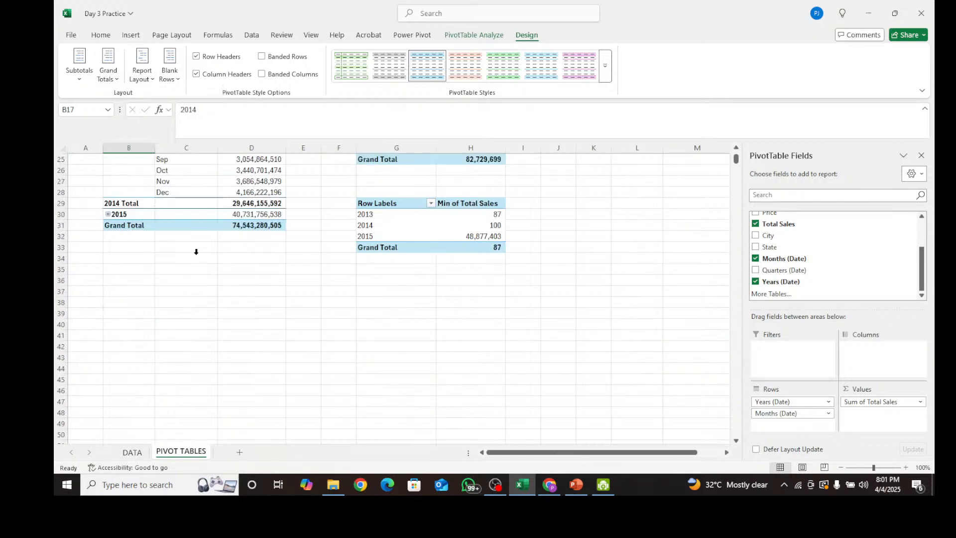
left_click(109, 215)
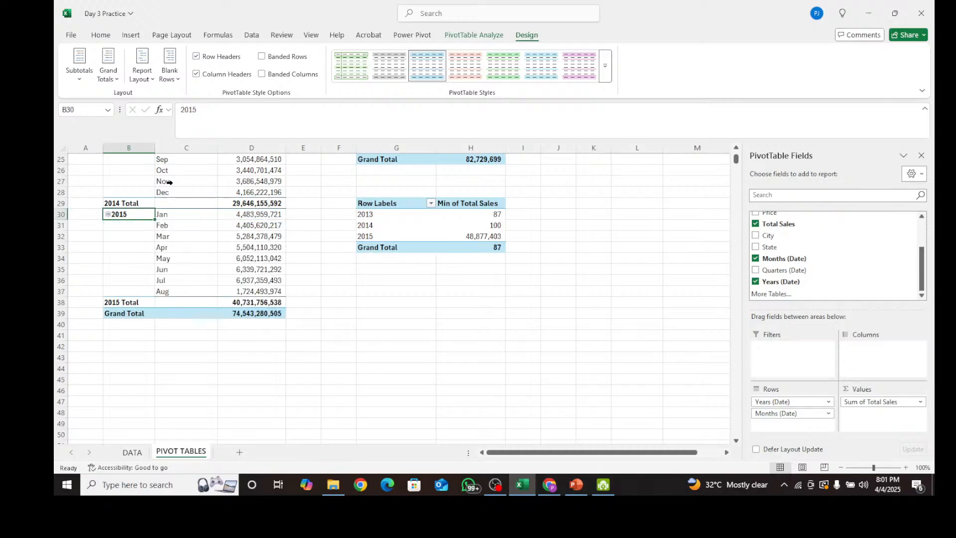
scroll(169, 183, "up", 7)
scroll(196, 196, "down", 7)
scroll(196, 196, "up", 8)
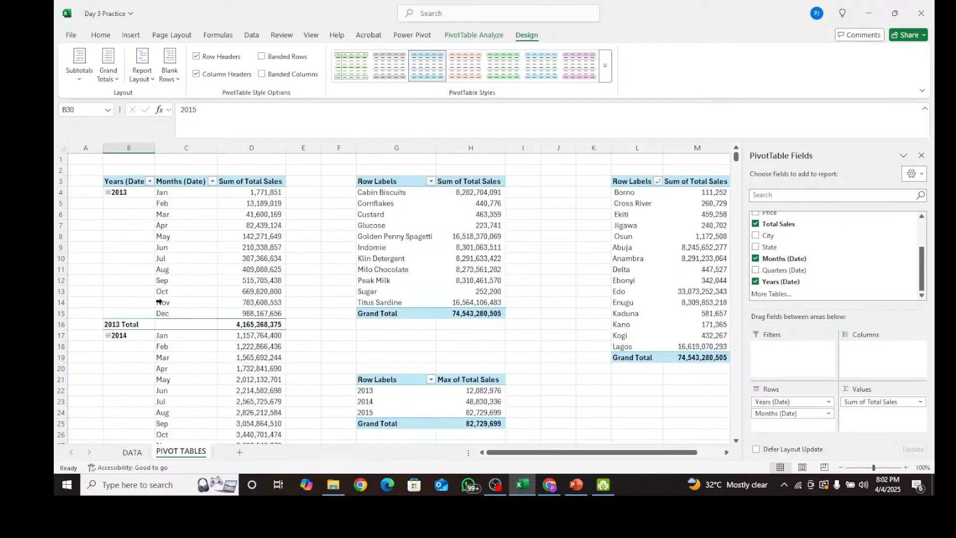
scroll(158, 302, "down", 5)
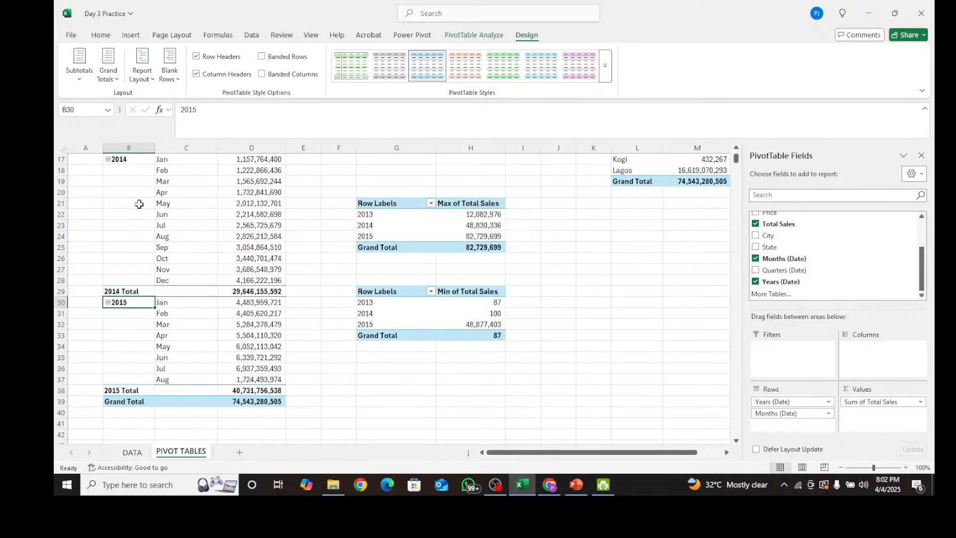
scroll(141, 205, "up", 3)
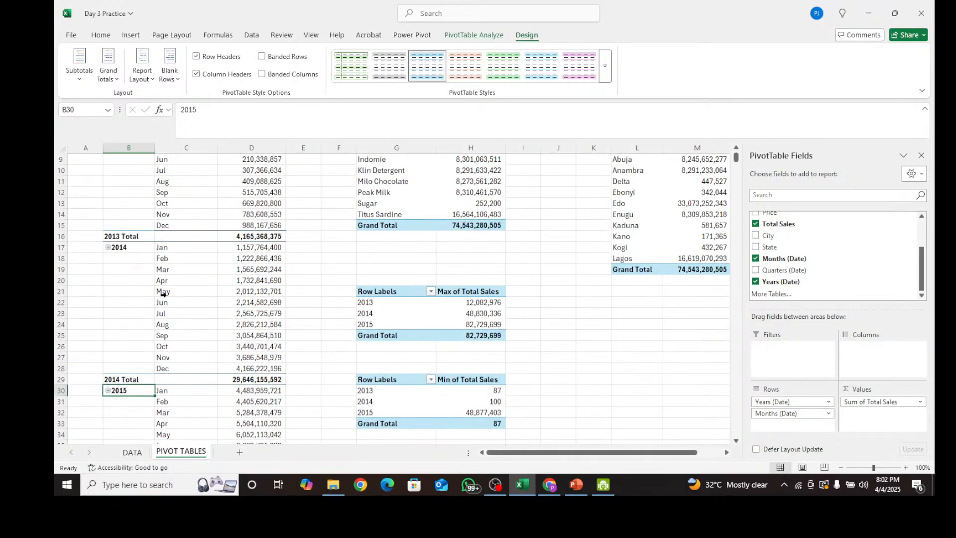
scroll(163, 294, "down", 5)
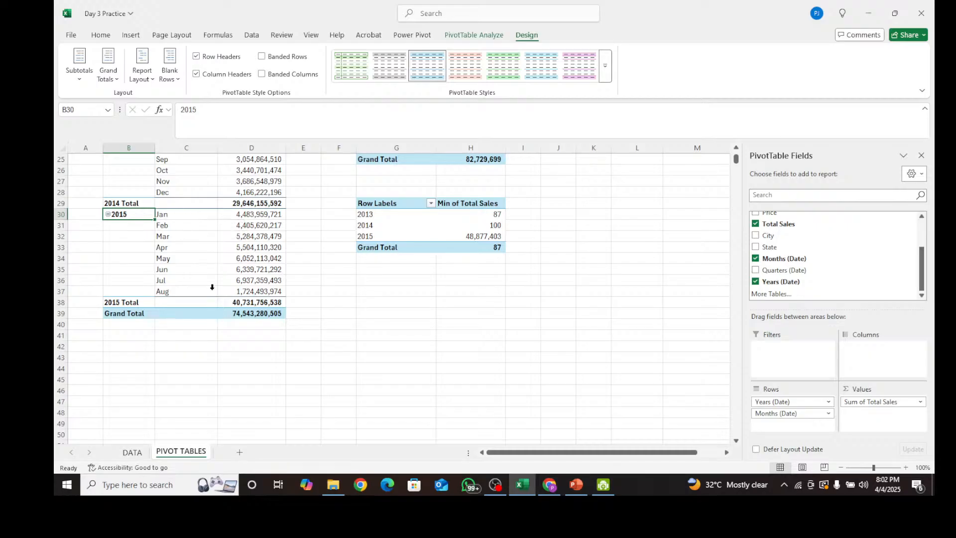
scroll(283, 271, "up", 8)
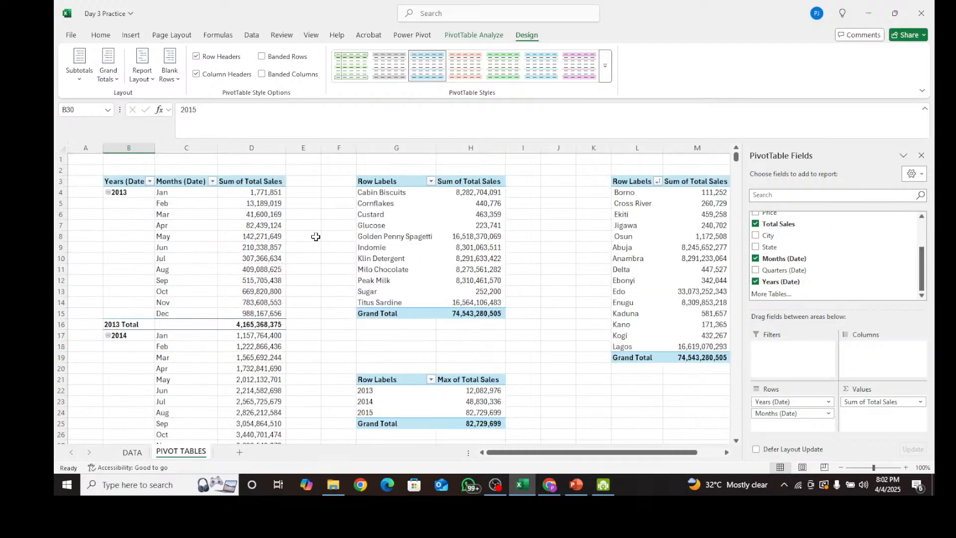
left_click(529, 248)
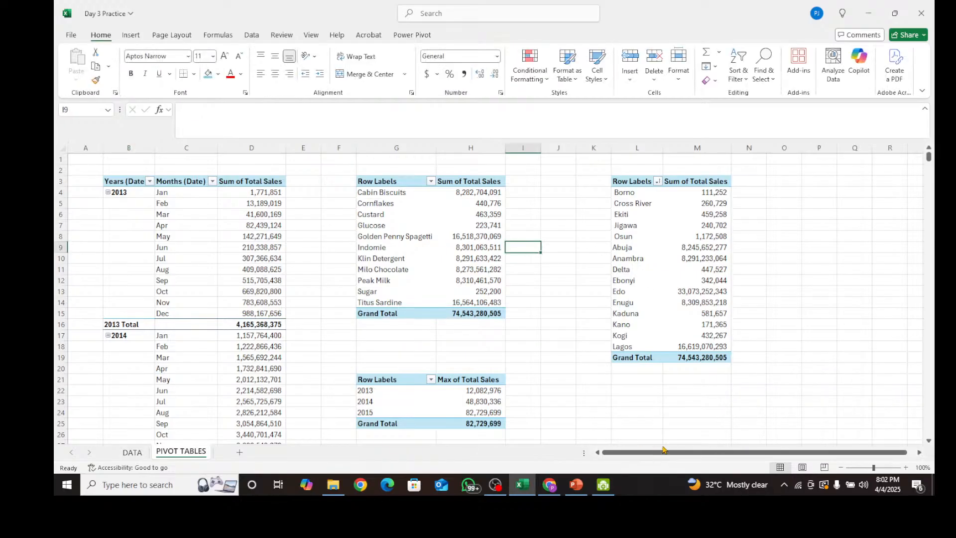
left_click(410, 223)
left_click(596, 230)
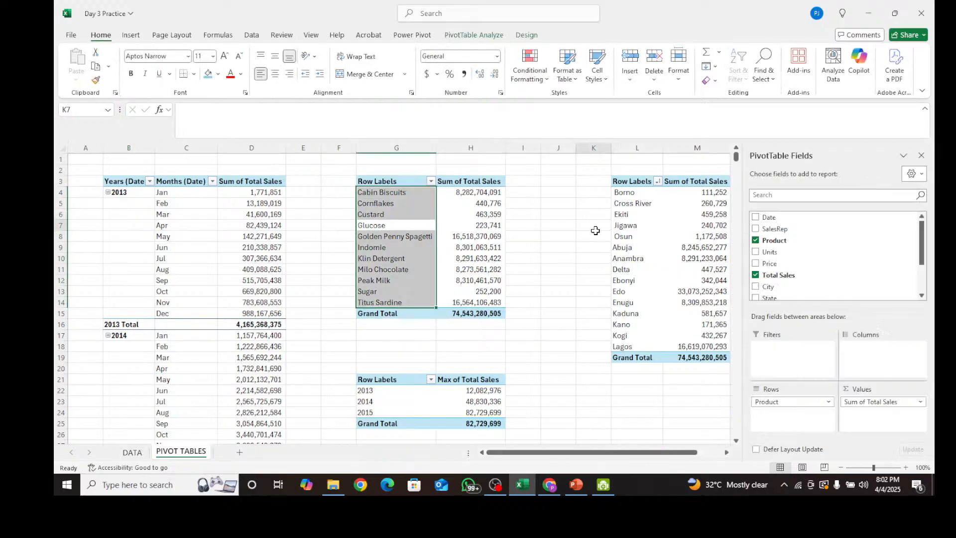
left_click(447, 228)
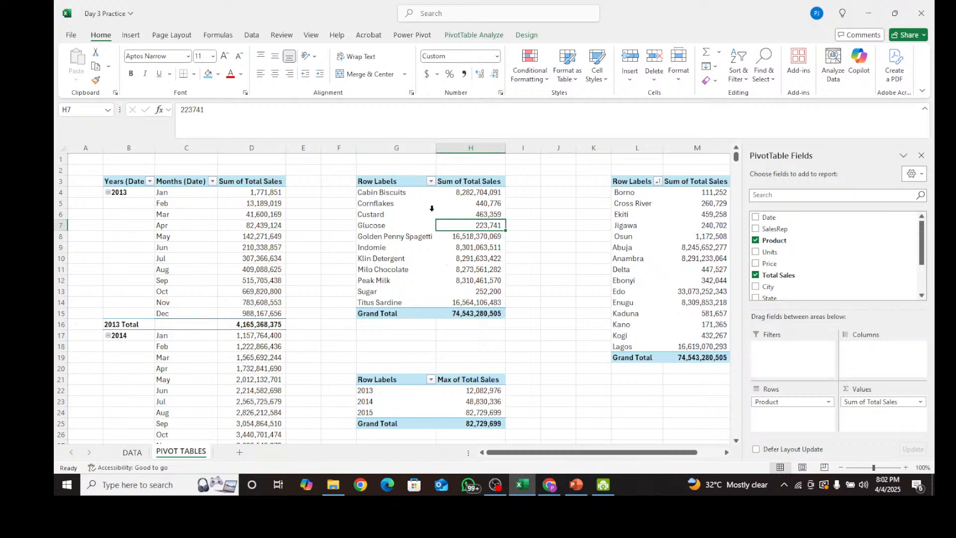
left_click(395, 215)
left_click(532, 222)
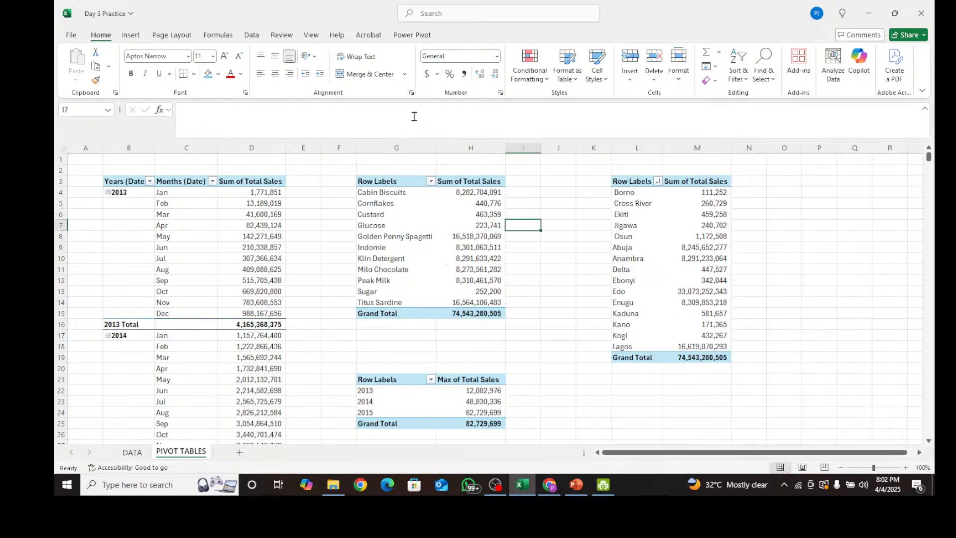
left_click(434, 236)
left_click(183, 226)
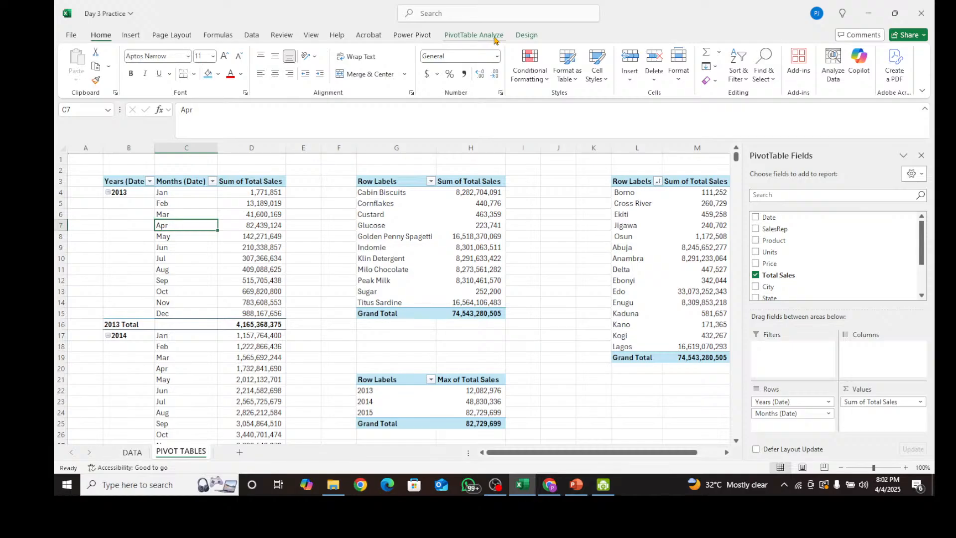
left_click(132, 35)
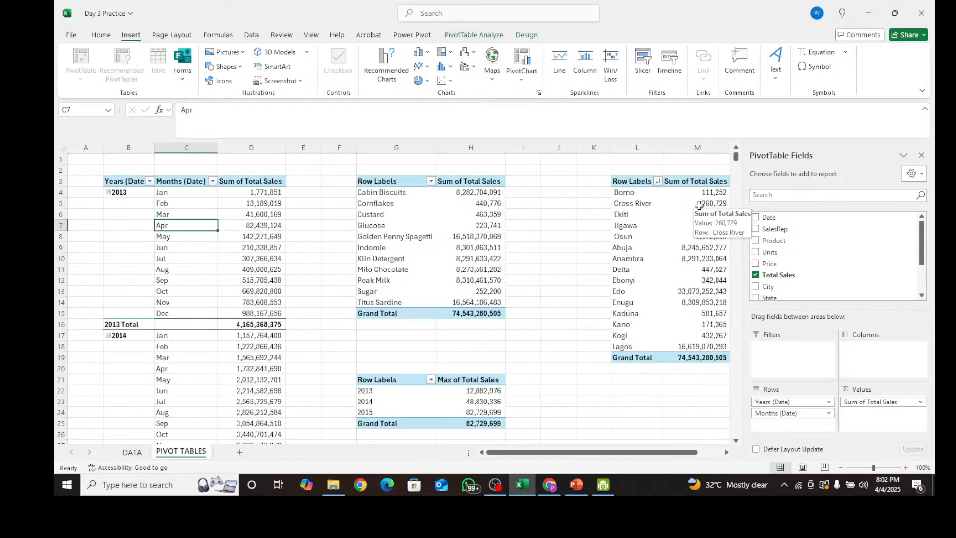
Collapse 2013, 2014 and 2015 in the yearly total sales PivotTable to hide their months
left_click(108, 192)
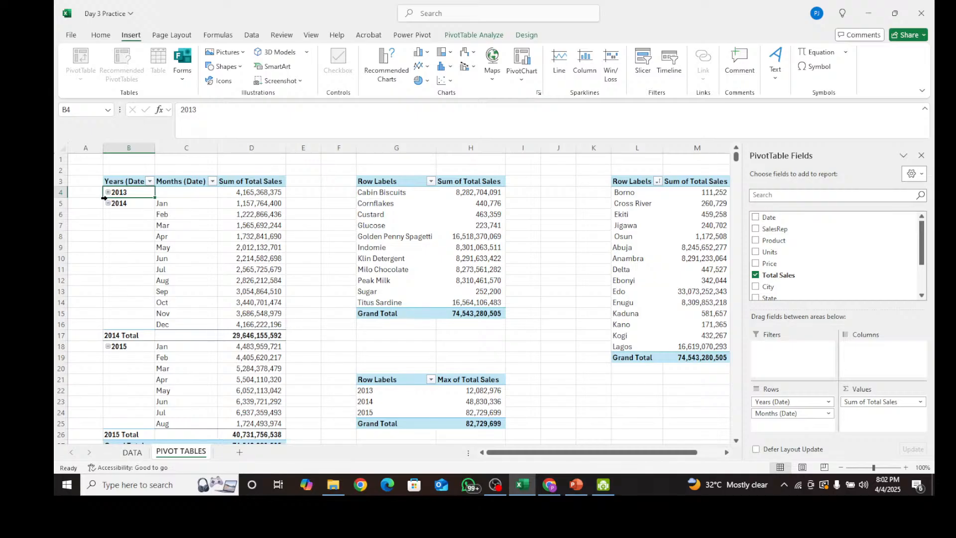
left_click(109, 204)
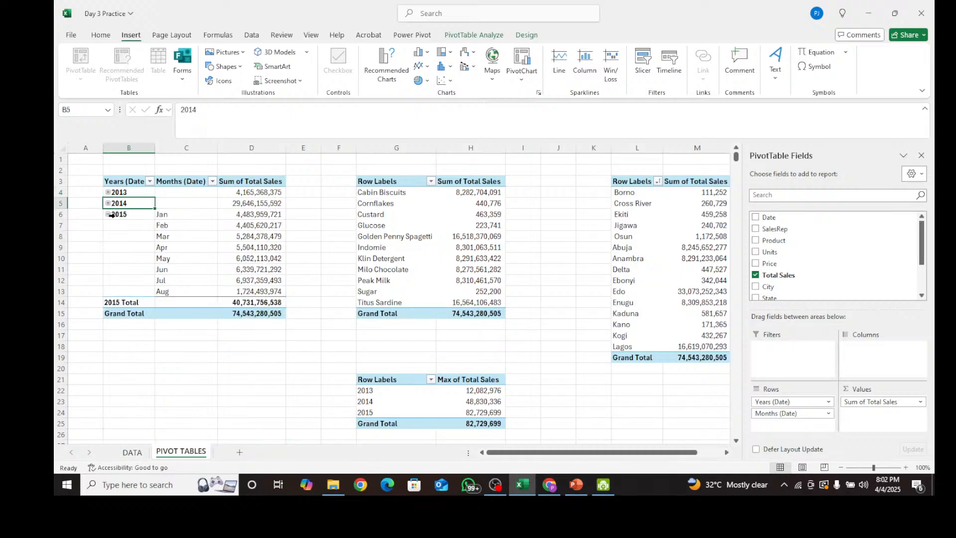
left_click(108, 215)
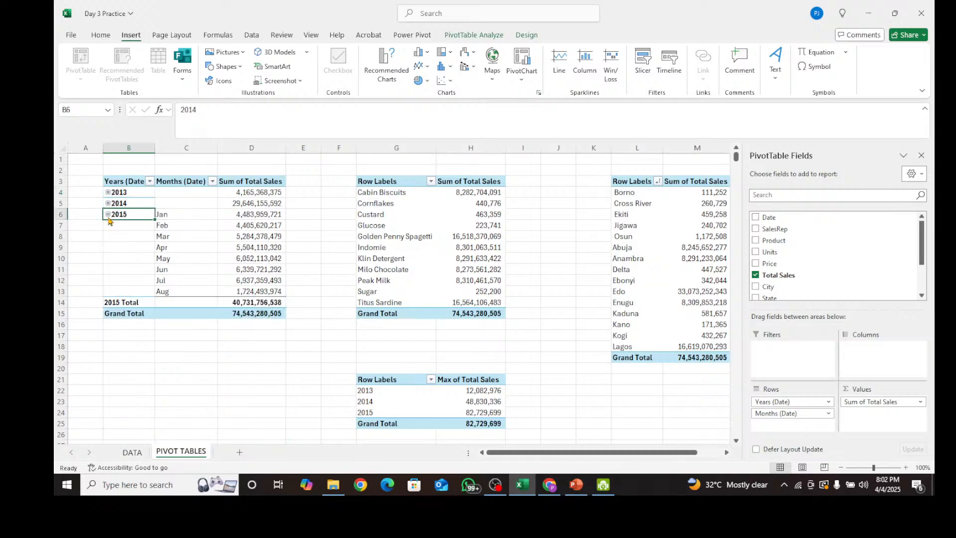
left_click(144, 282)
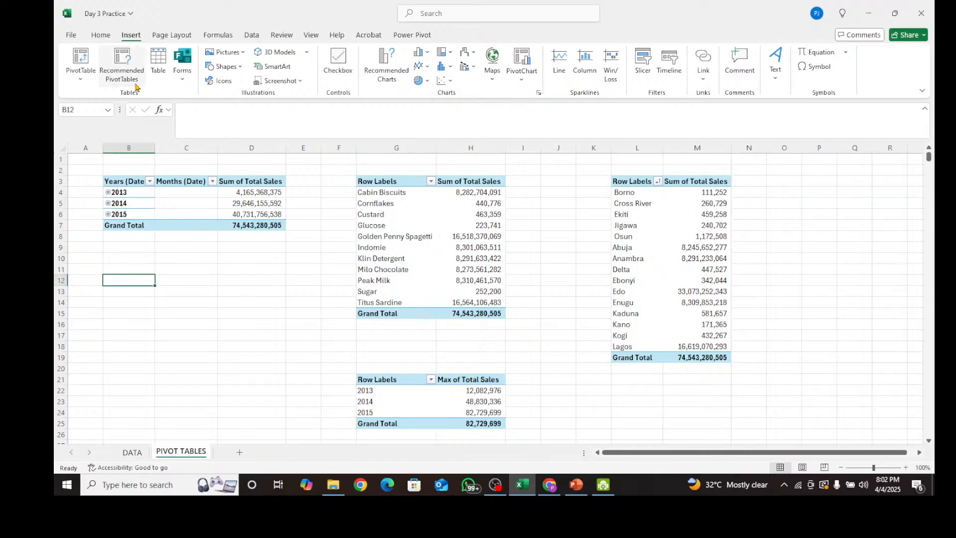
Insert a Years (Date) slicer for the yearly total sales PivotTable and place it just below that PivotTable
left_click(229, 202)
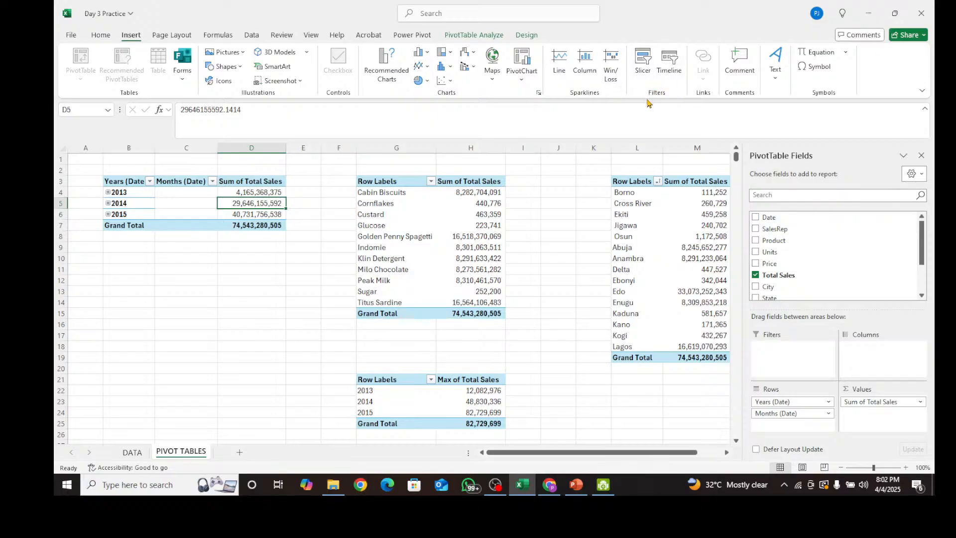
left_click(641, 61)
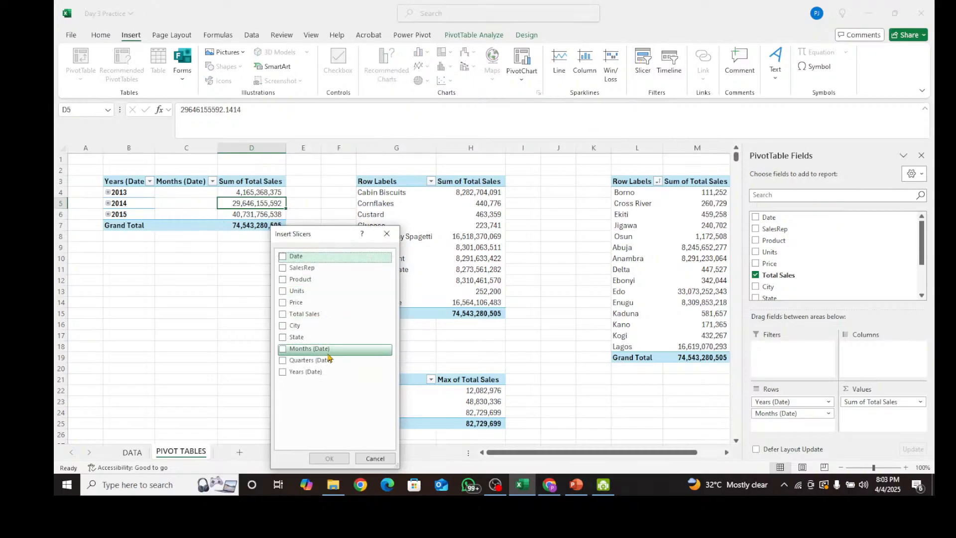
left_click_drag(314, 243, 315, 155)
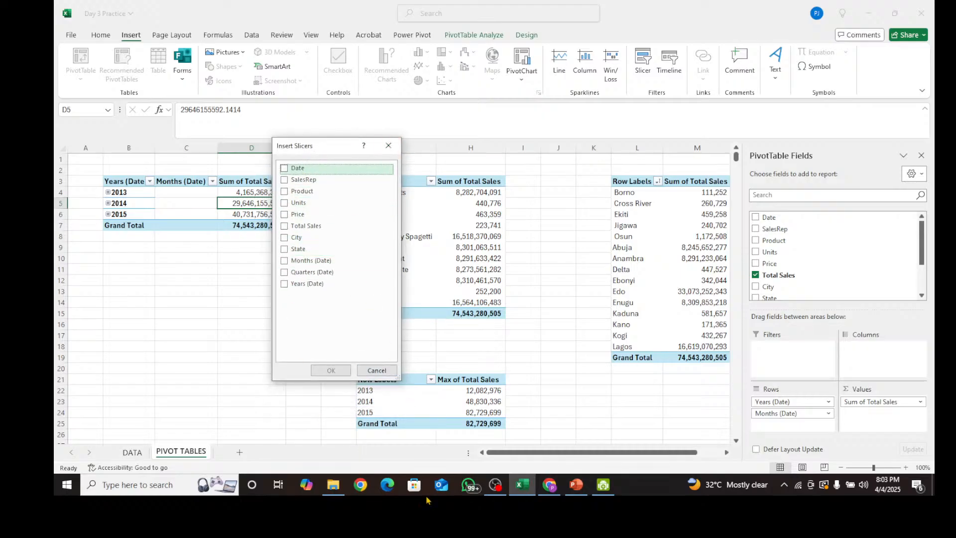
mouse_move(492, 490)
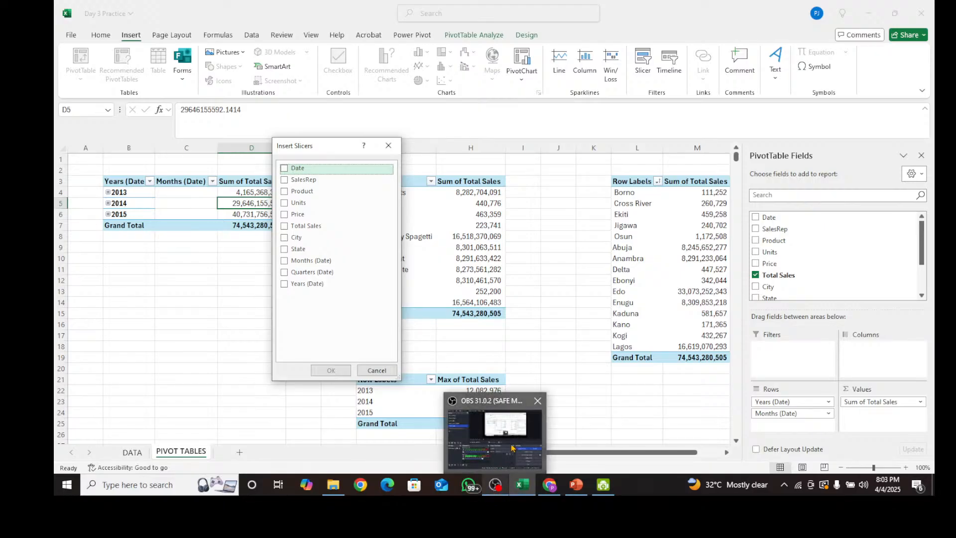
mouse_move(514, 439)
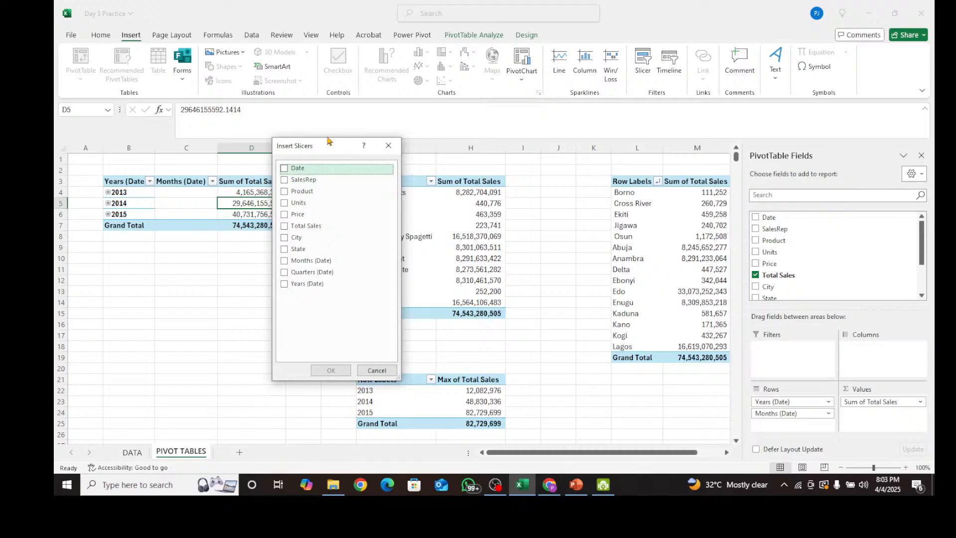
left_click_drag(329, 137, 336, 158)
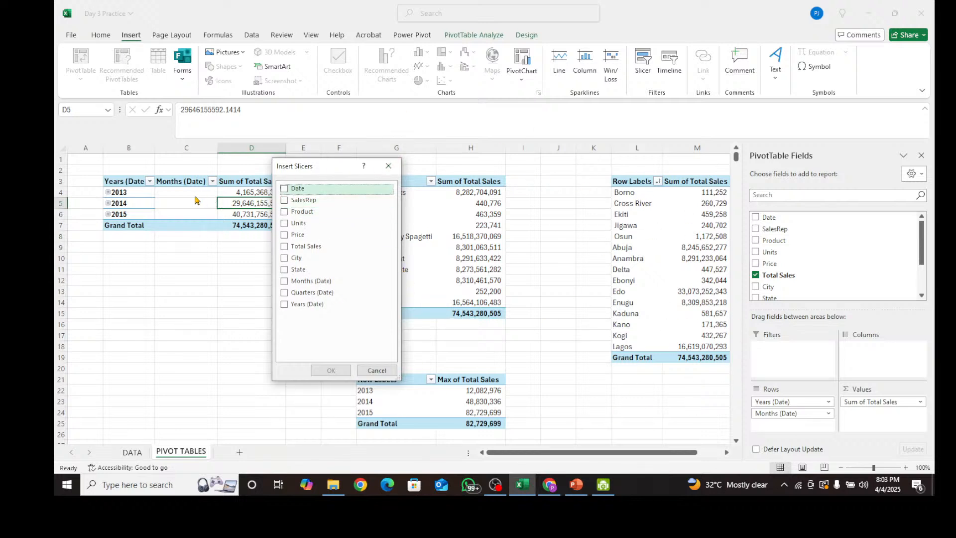
left_click(284, 304)
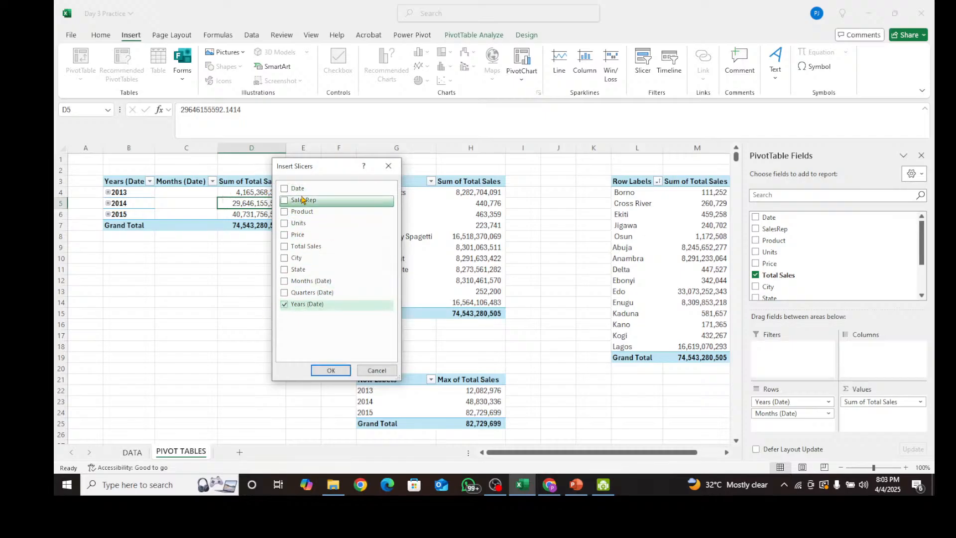
left_click(331, 371)
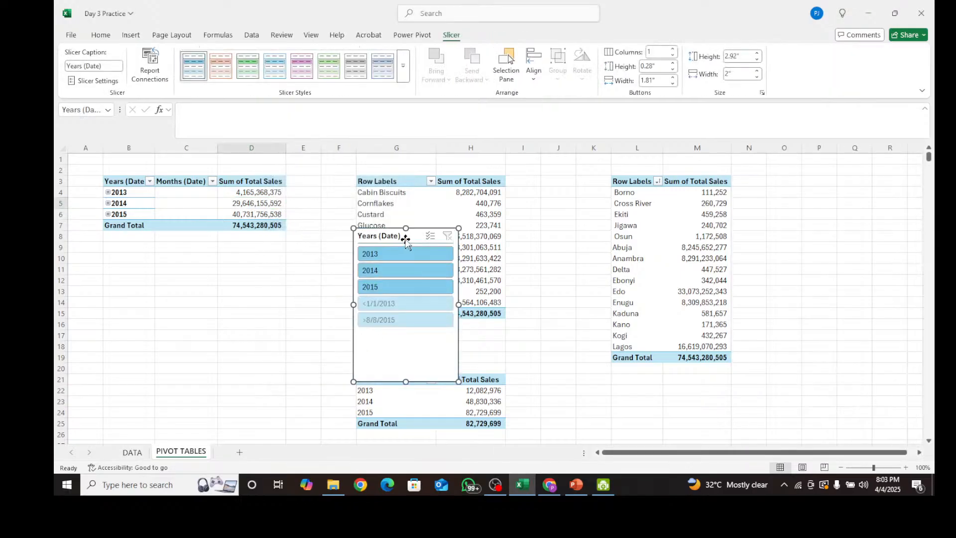
left_click_drag(407, 236, 235, 225)
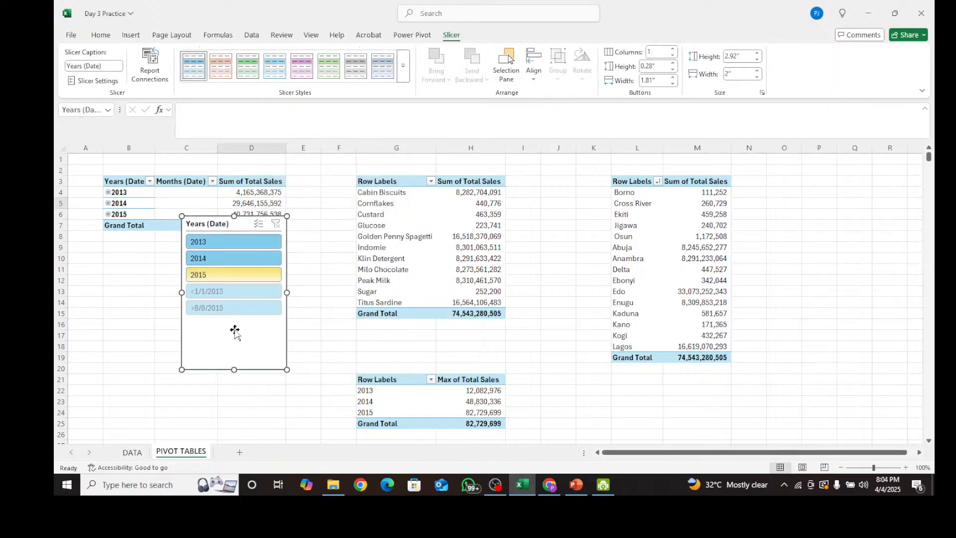
Try the slicer's <1/1/2013 and >8/8/2015 entries and filter the yearly total sales PivotTable to 2013
left_click(223, 293)
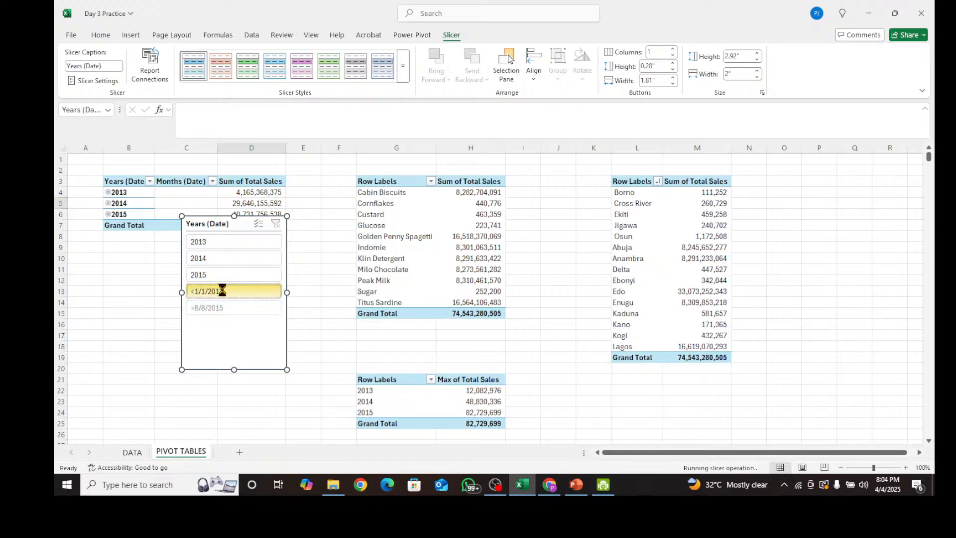
left_click(223, 307)
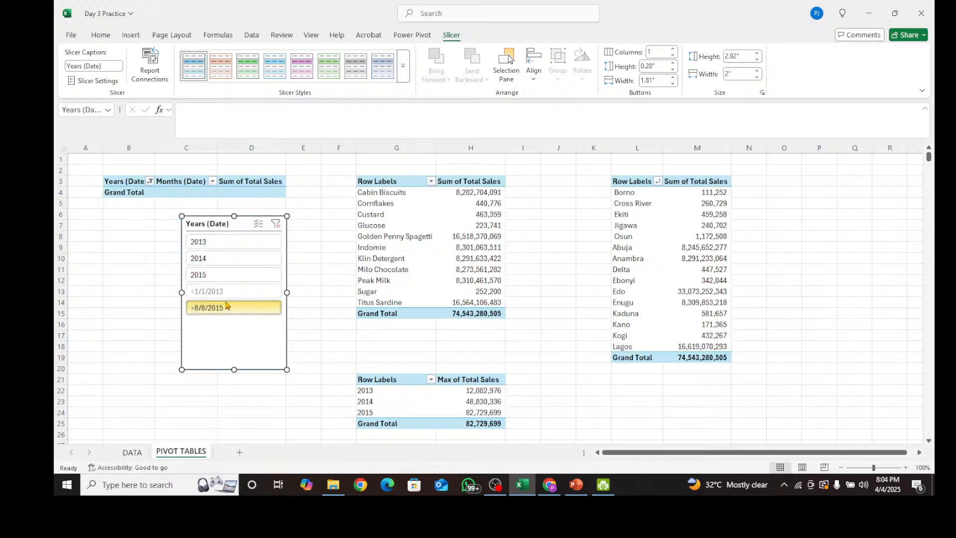
left_click(224, 241)
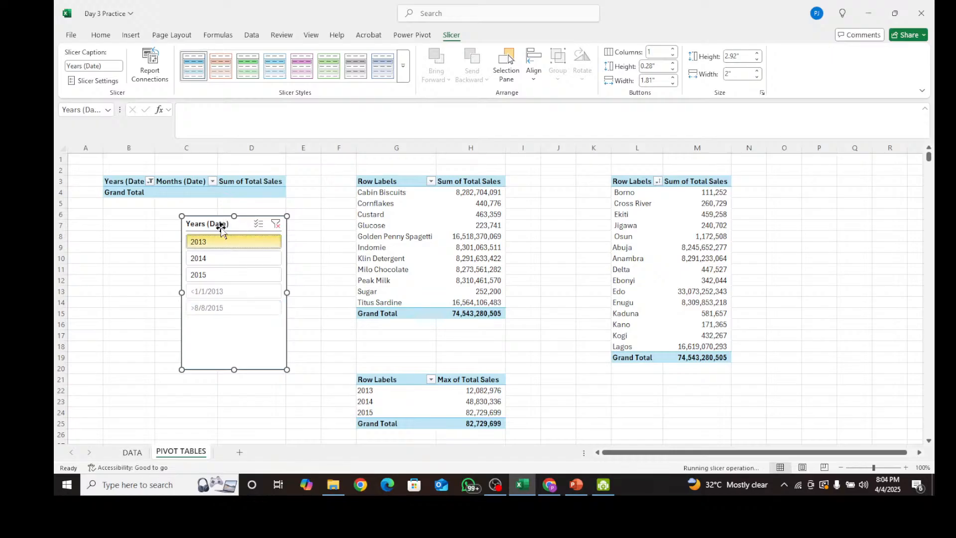
right_click(221, 223)
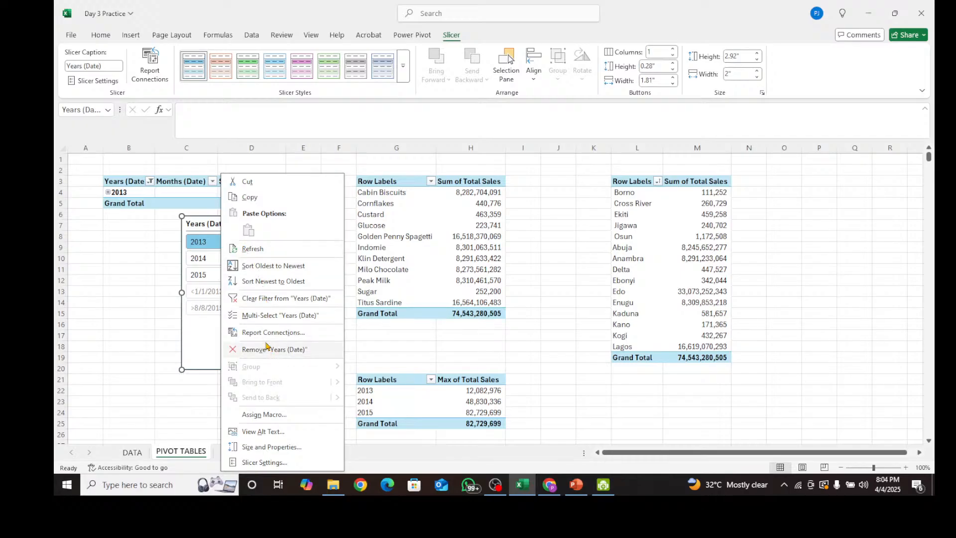
left_click(169, 258)
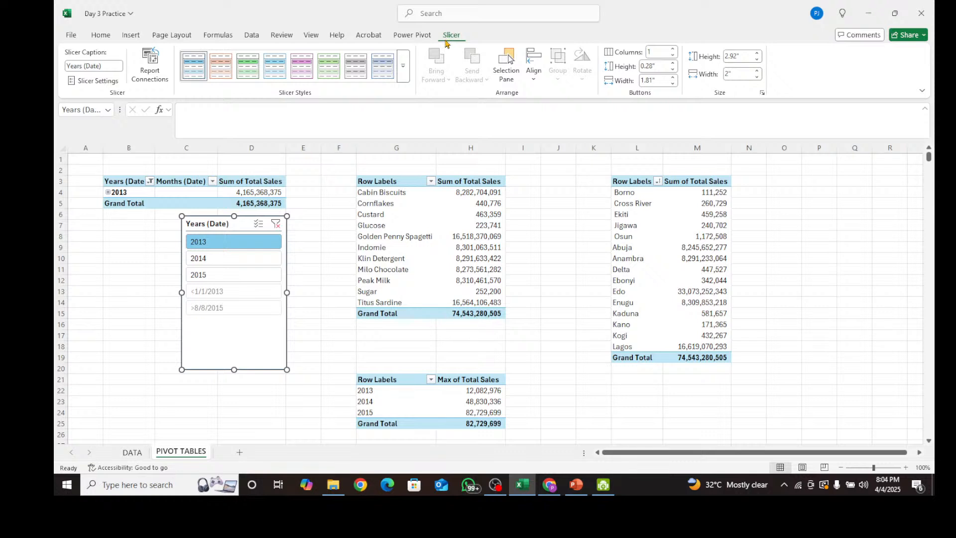
Connect the Years (Date) slicer to PivotTable4 and PivotTable5 in addition to PivotTable1
left_click(154, 84)
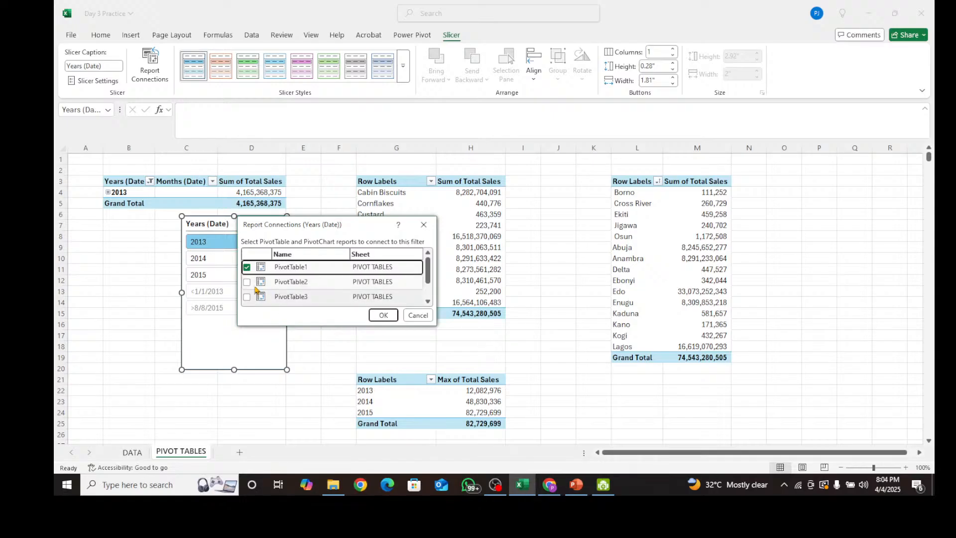
left_click_drag(426, 269, 426, 294)
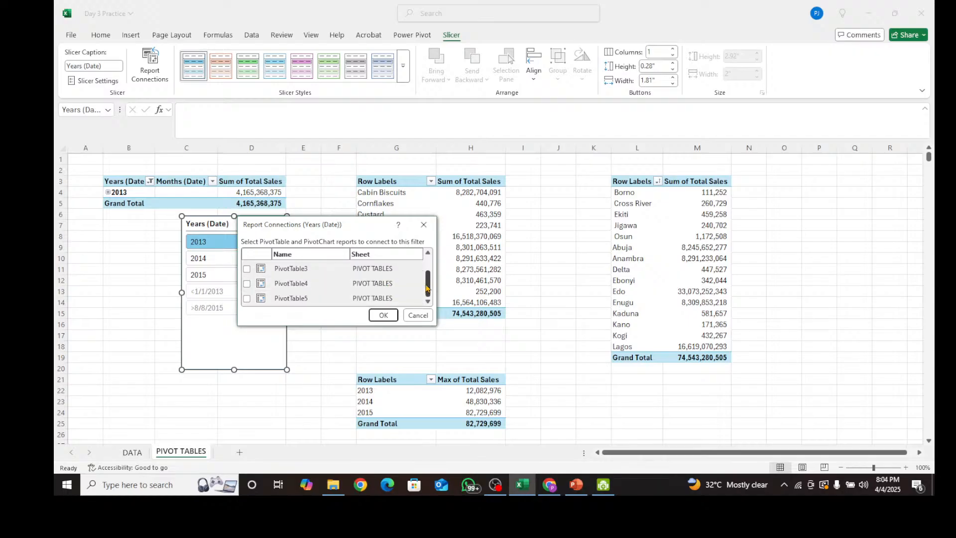
left_click_drag(427, 287, 431, 256)
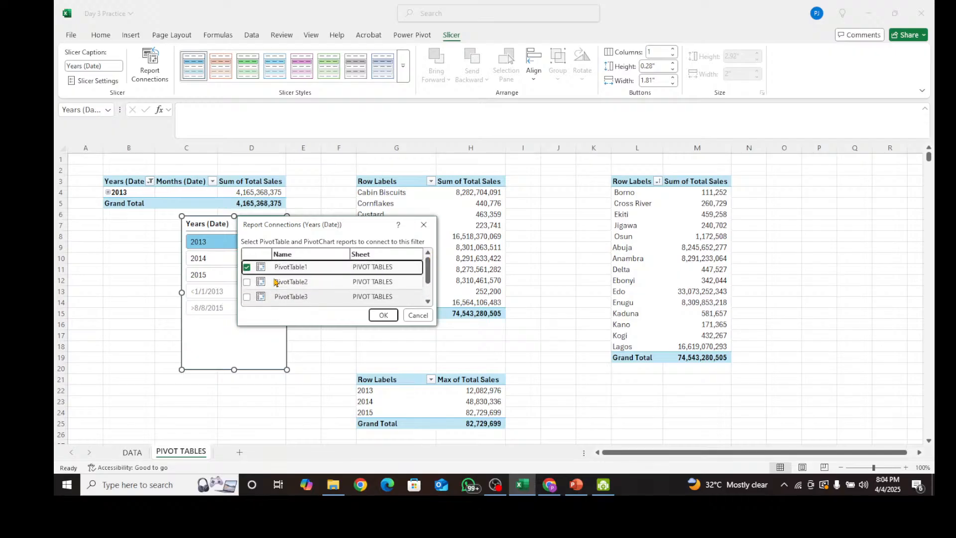
left_click(251, 294)
scroll(264, 291, "down", 1)
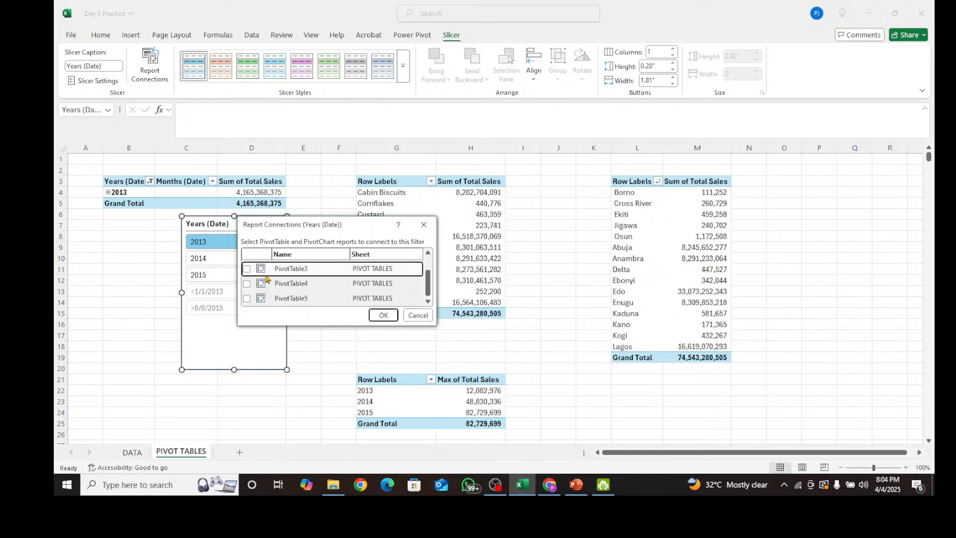
left_click(247, 284)
left_click(247, 298)
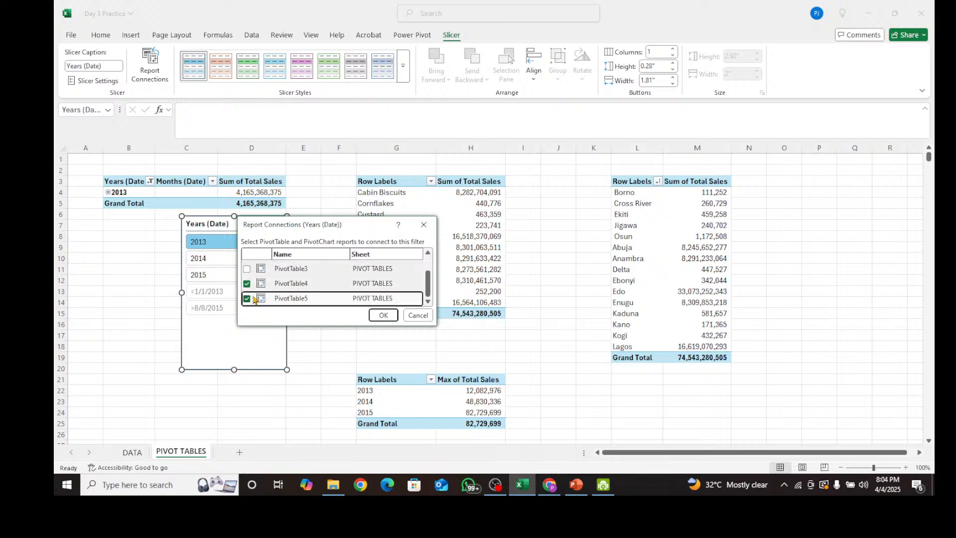
left_click(384, 315)
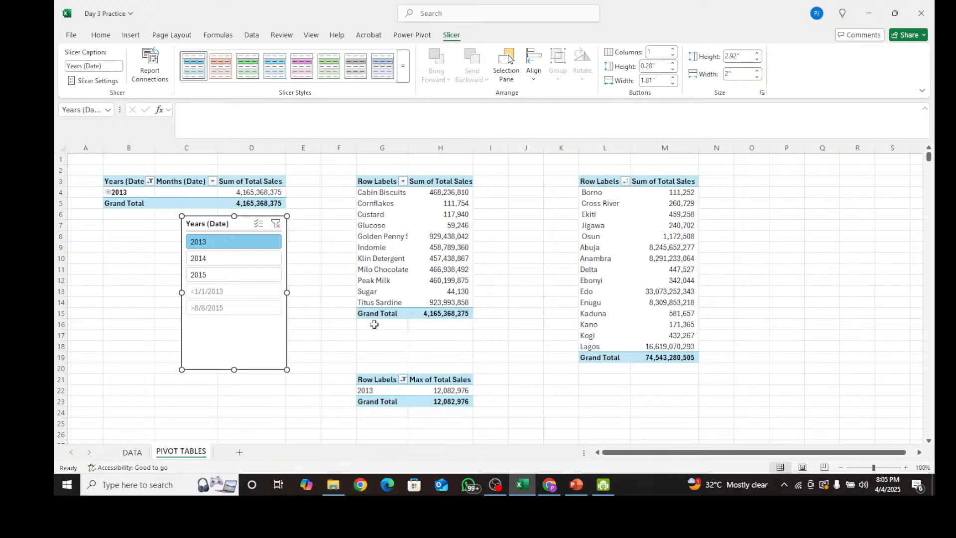
Filter the connected PivotTables by 2014, 2015 and 2013 in turn, and shorten the slicer to about 1.44" high
left_click(222, 259)
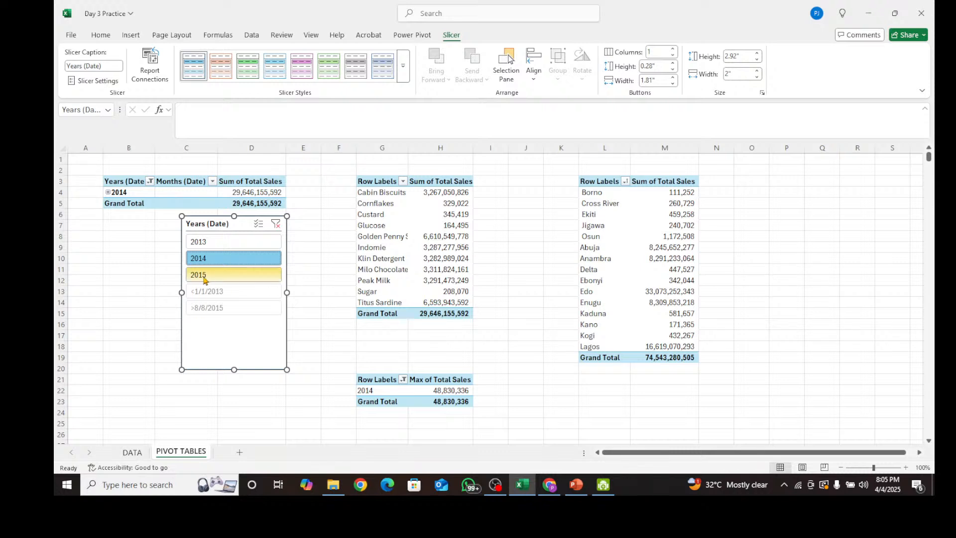
left_click(206, 278)
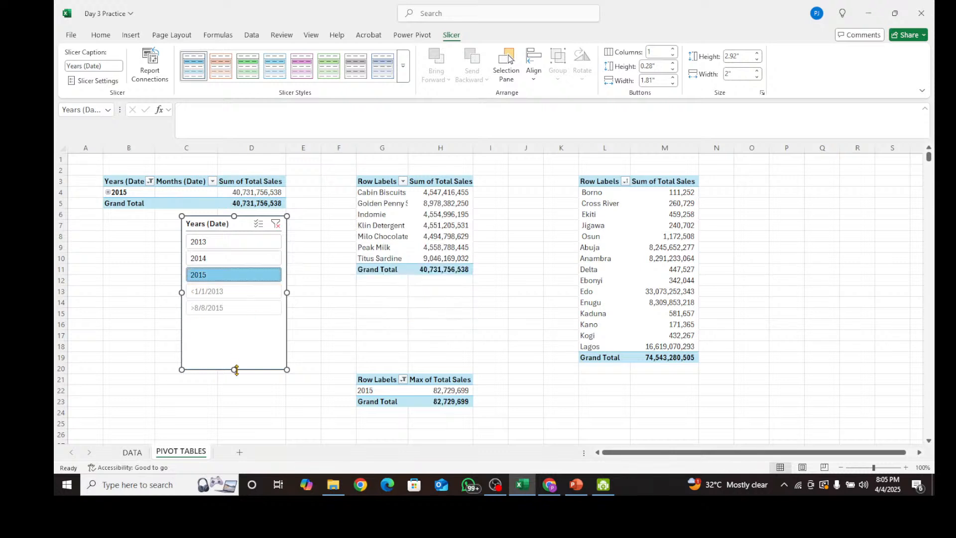
left_click_drag(236, 369, 234, 292)
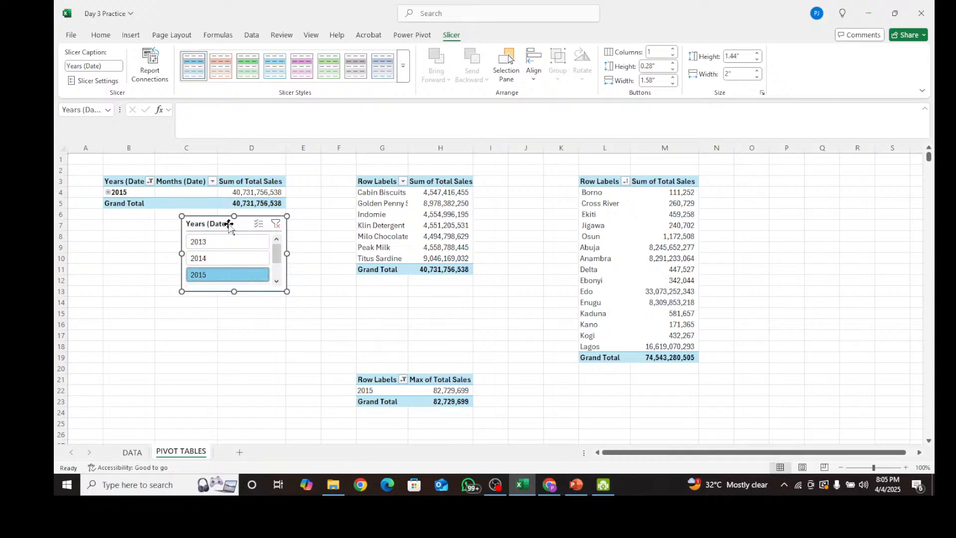
left_click(224, 243)
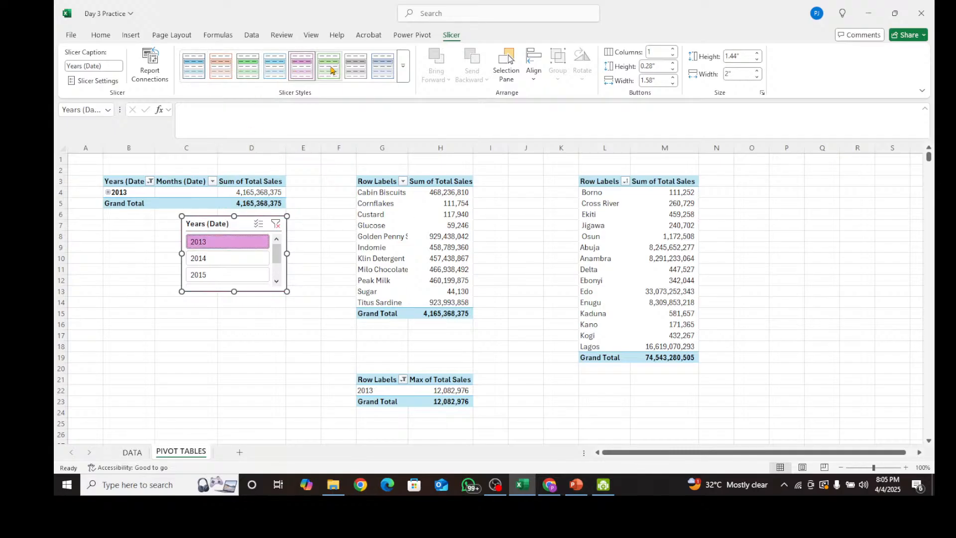
Apply the first Light slicer style and shift the Years (Date) slicer to the middle beneath the yearly total sales PivotTable
left_click(404, 70)
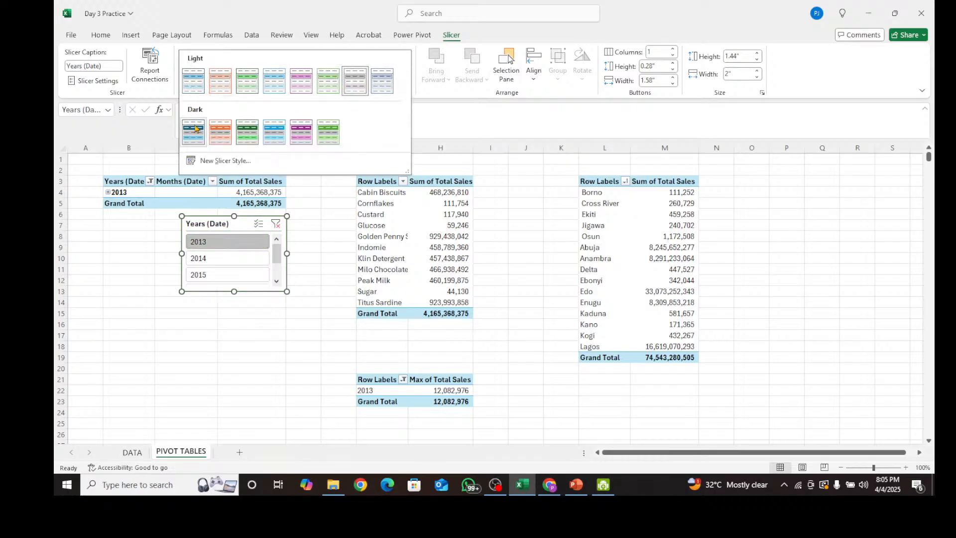
left_click(194, 81)
left_click_drag(207, 226, 174, 234)
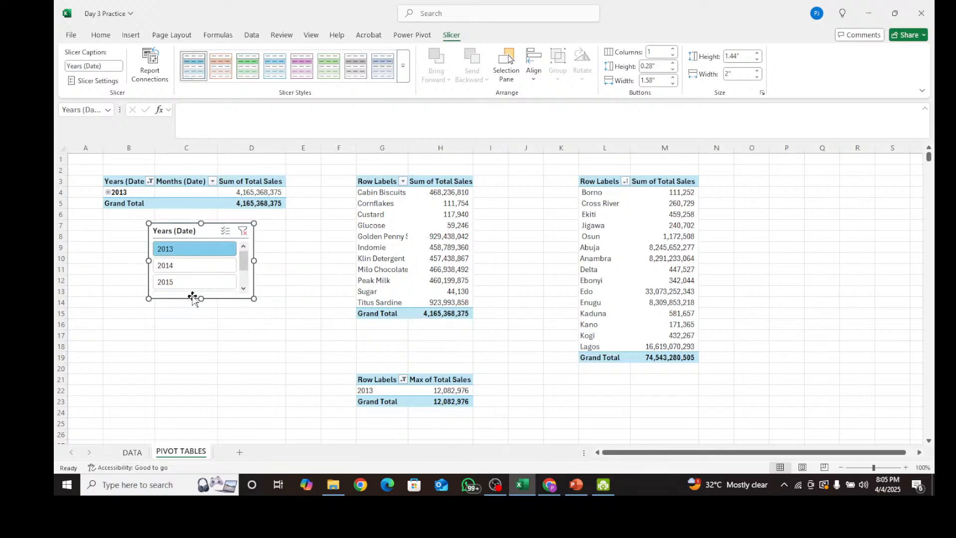
Switch the Years (Date) slicer back and forth between 2013, 2014 and 2015, ending on 2014, to compare the connected PivotTables
left_click(182, 267)
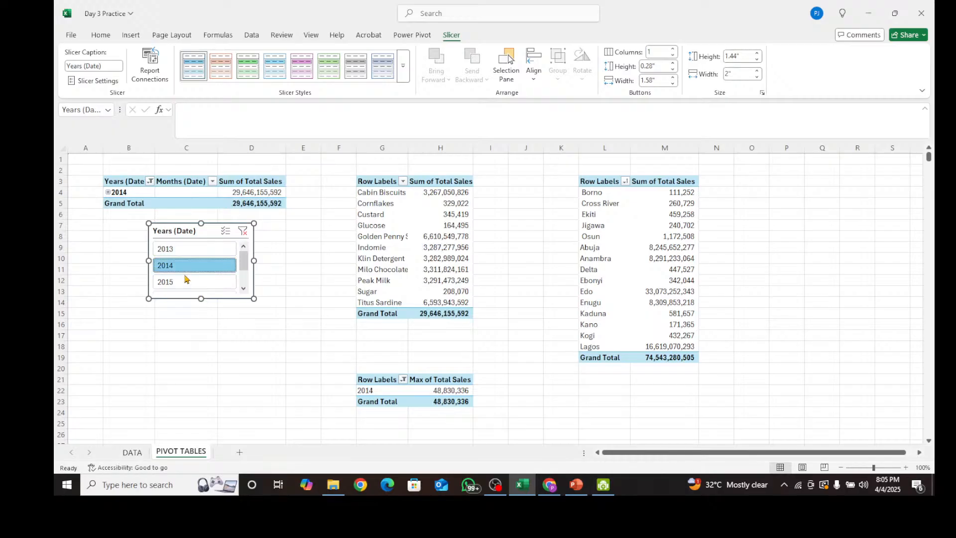
left_click(182, 249)
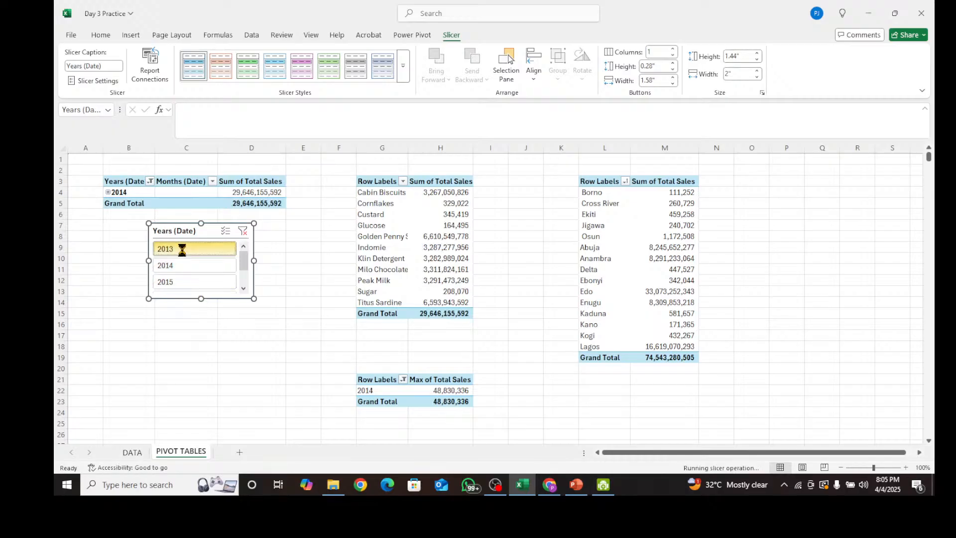
left_click(194, 282)
left_click(172, 251)
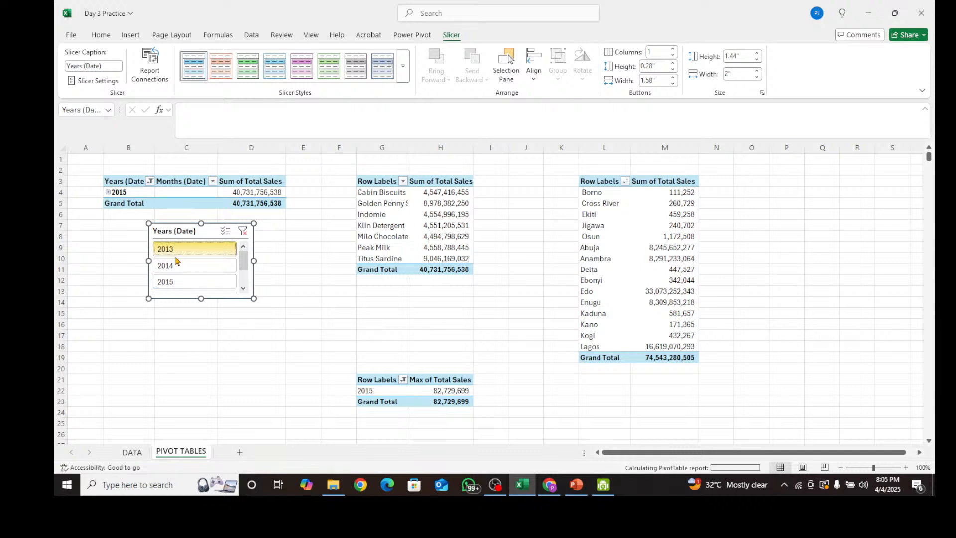
left_click(182, 266)
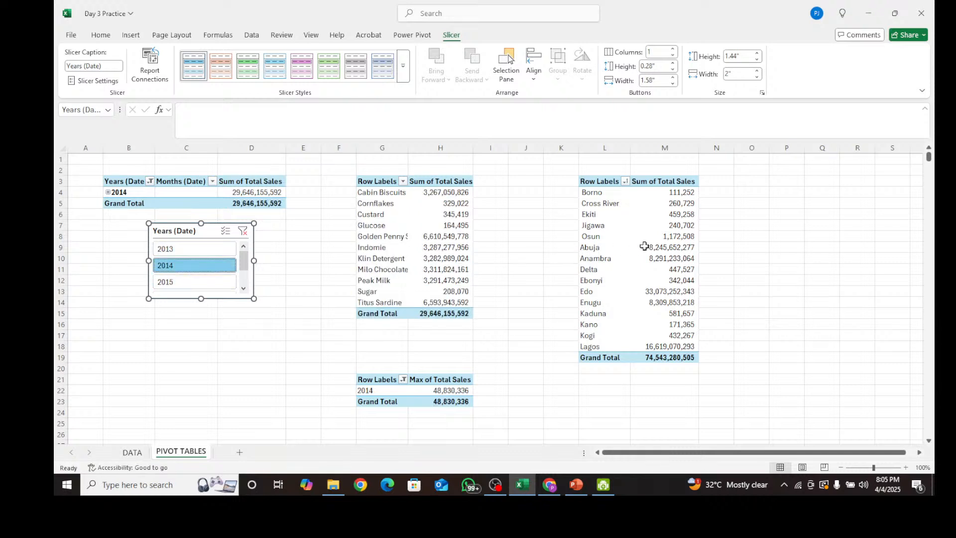
Filter by 2013, 2014 and finally 2015 with the slicer, checking whether the total sales by state PivotTable responds
left_click(650, 247)
left_click(199, 249)
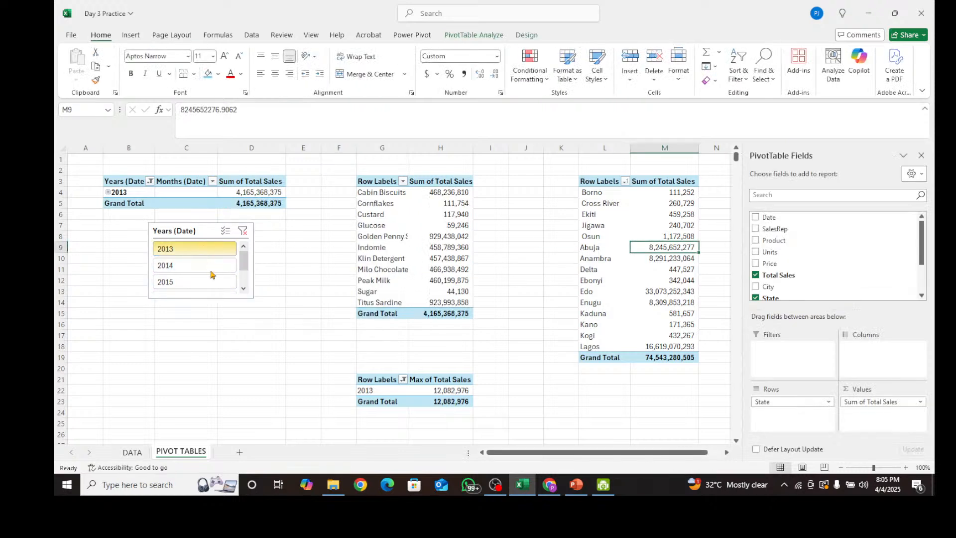
left_click(208, 267)
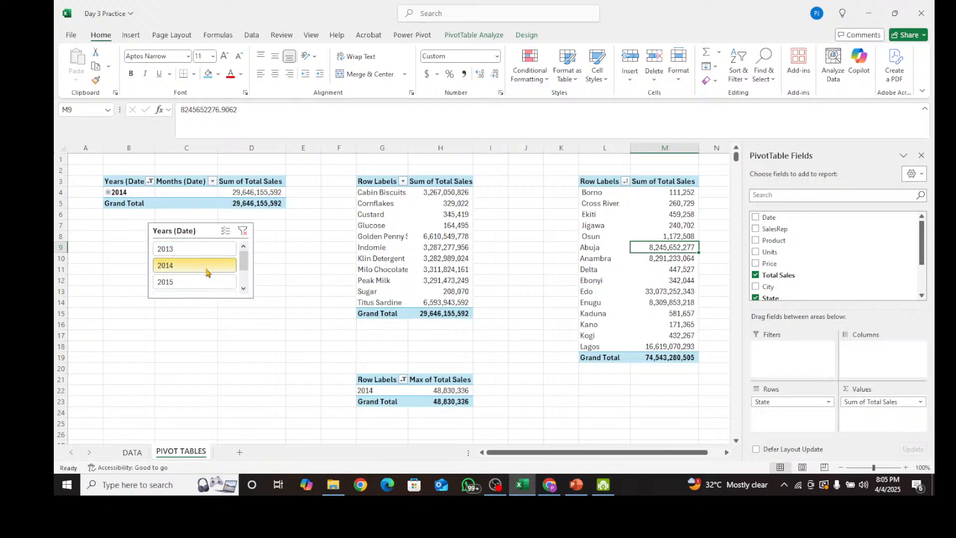
left_click(207, 282)
left_click(653, 193)
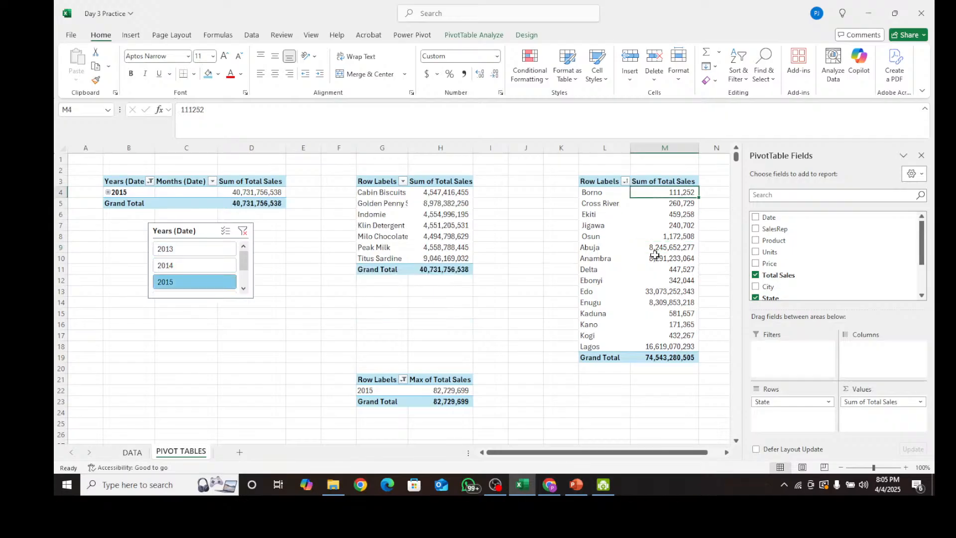
left_click(646, 268)
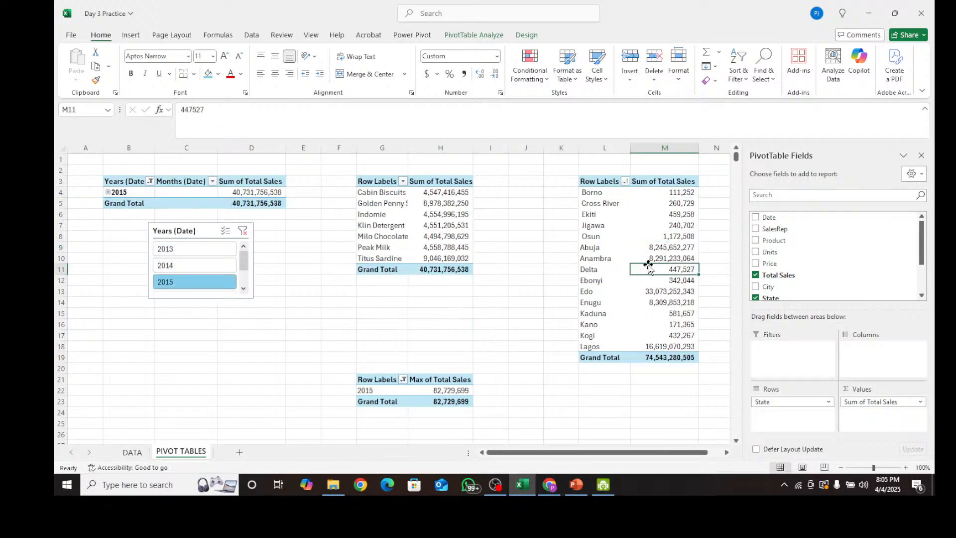
left_click(667, 185)
left_click(672, 225)
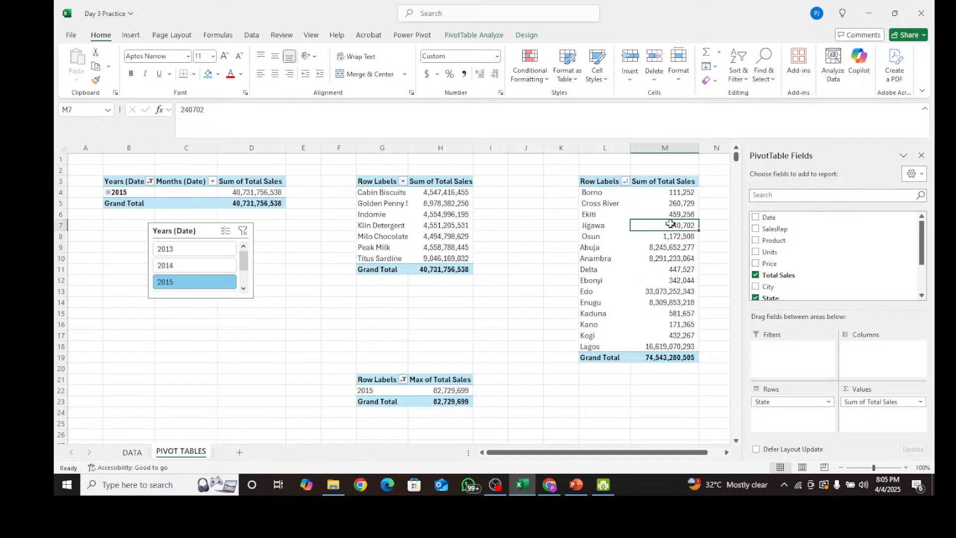
Connect the Years (Date) slicer to PivotTable3, the total sales by state PivotTable, through Report Connections
left_click(474, 35)
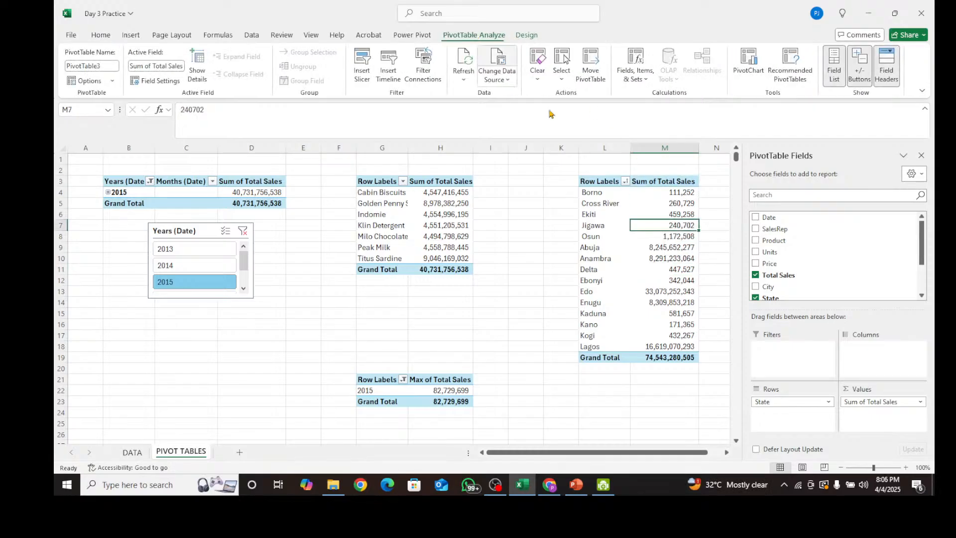
left_click(669, 205)
left_click(656, 290)
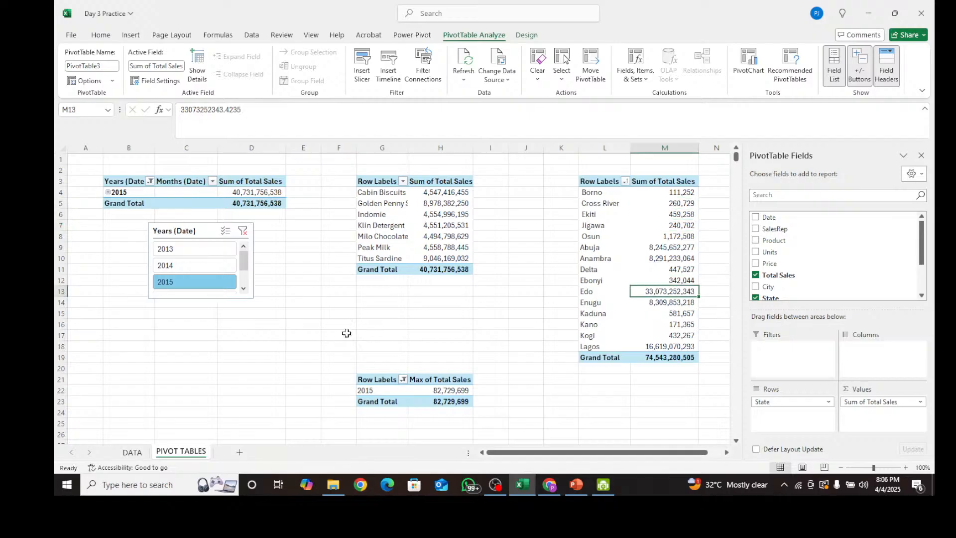
left_click(200, 229)
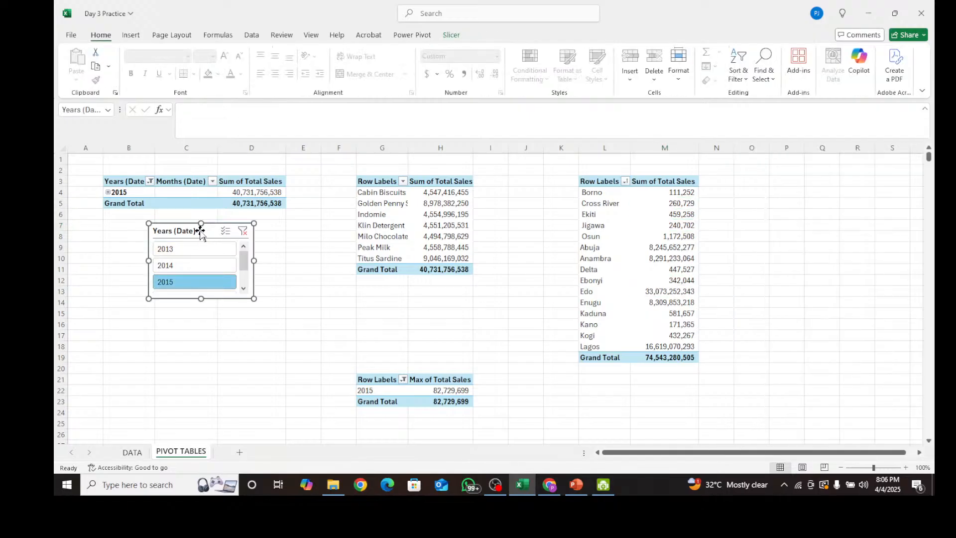
left_click(451, 34)
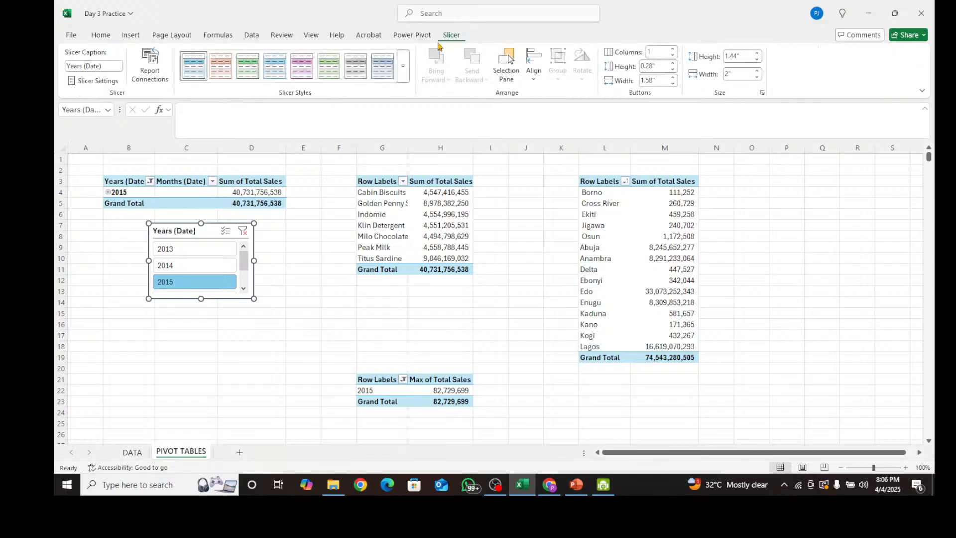
left_click(150, 67)
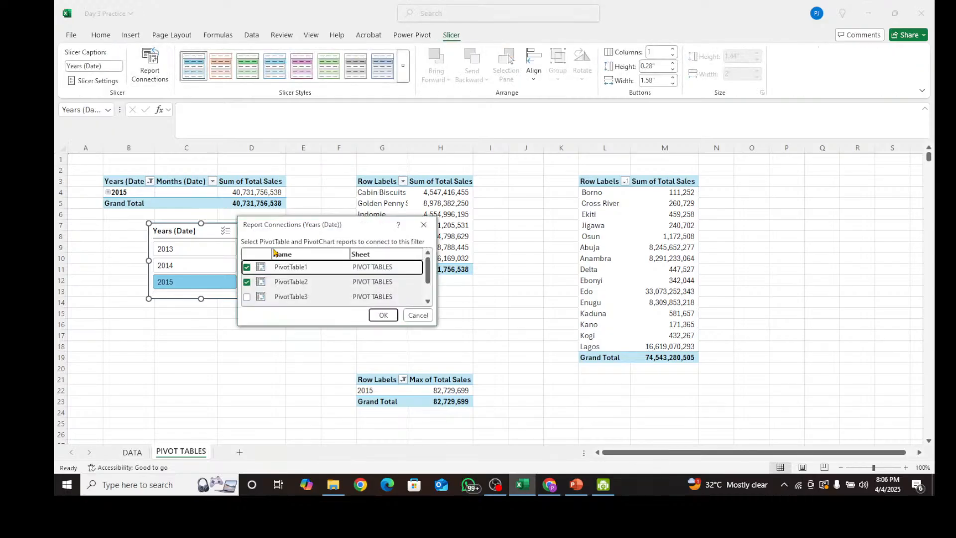
scroll(298, 290, "down", 2)
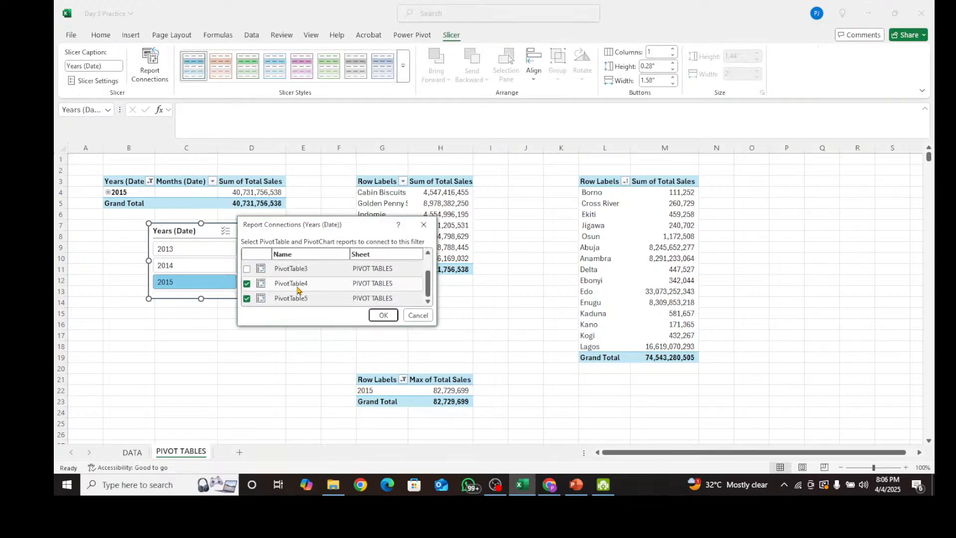
left_click(247, 269)
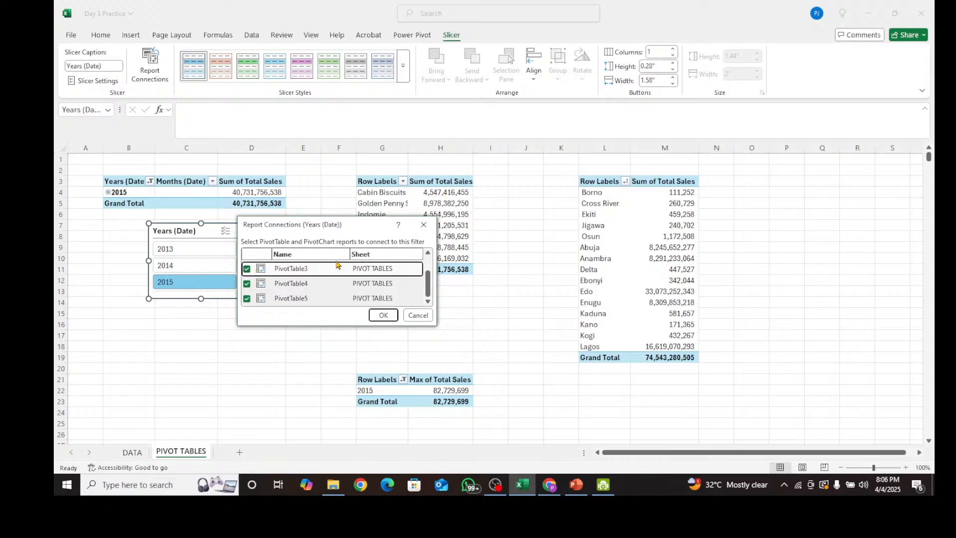
scroll(357, 259, "up", 2)
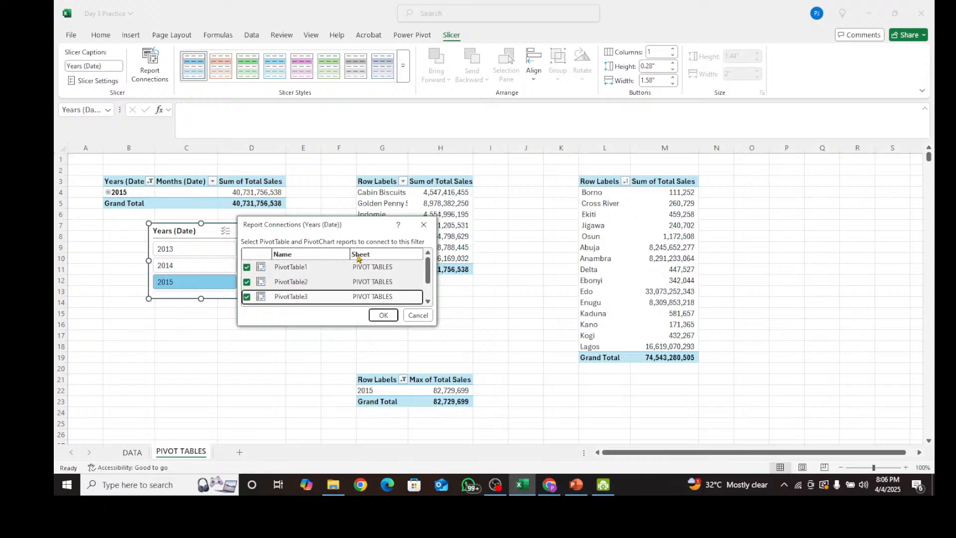
left_click(384, 316)
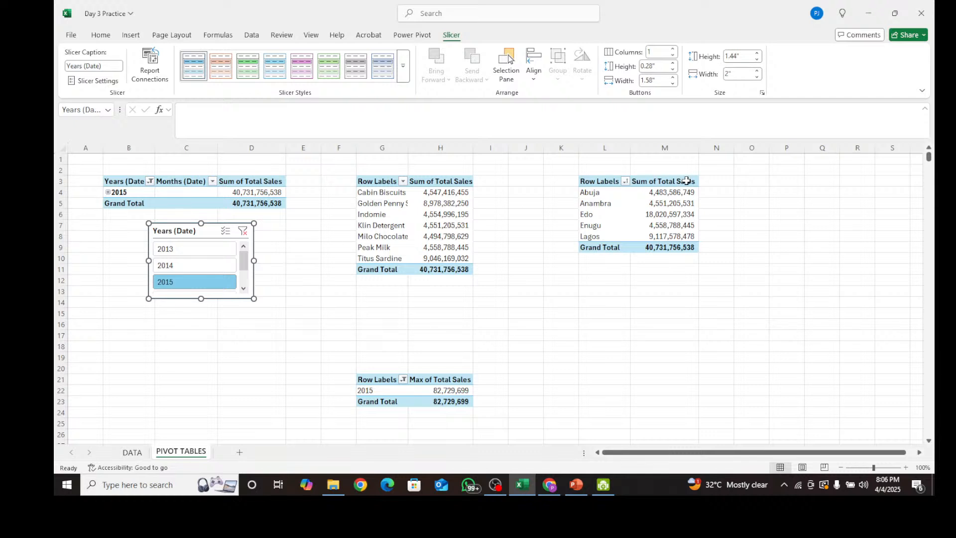
Filter by 2013, 2014 and 2015 in turn to check that all connected PivotTables, including sales by state, respond
left_click(201, 250)
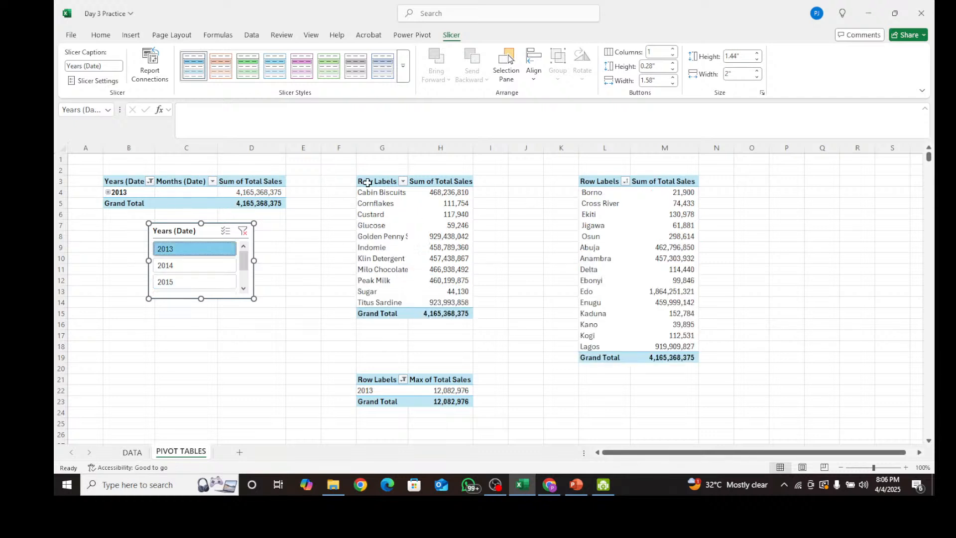
left_click(189, 265)
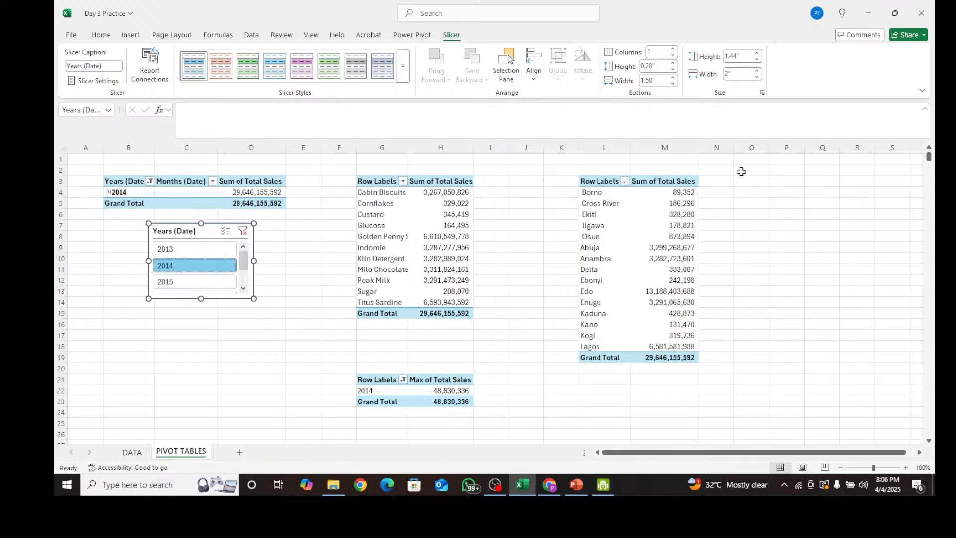
left_click(180, 282)
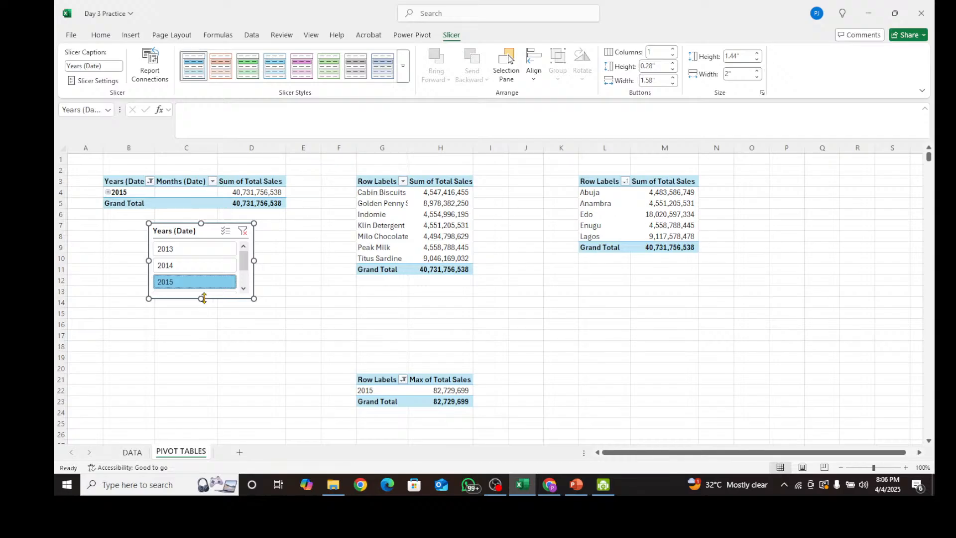
Clear the Years (Date) slicer's filter and lengthen the slicer to about 2.1" high so every item fits
left_click_drag(202, 298, 201, 314)
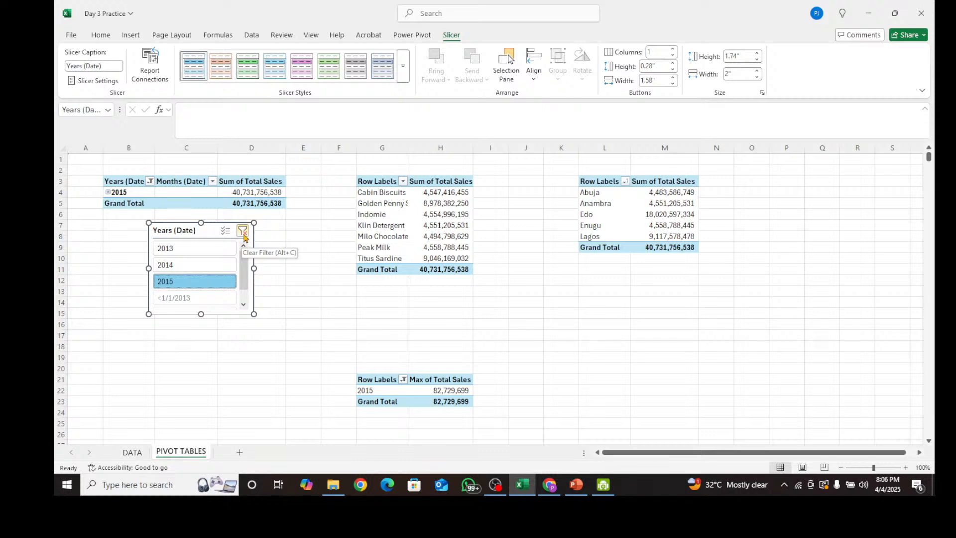
left_click(243, 231)
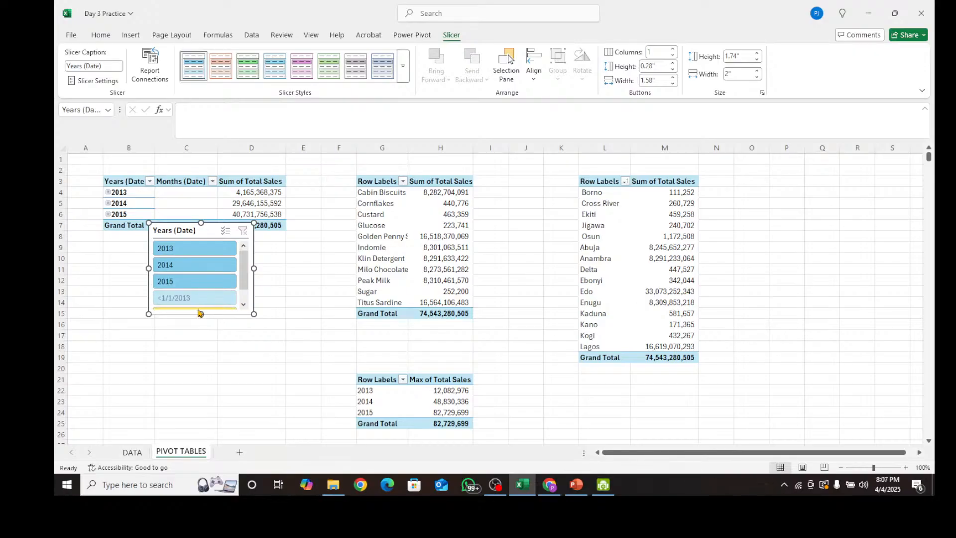
left_click_drag(198, 314, 200, 333)
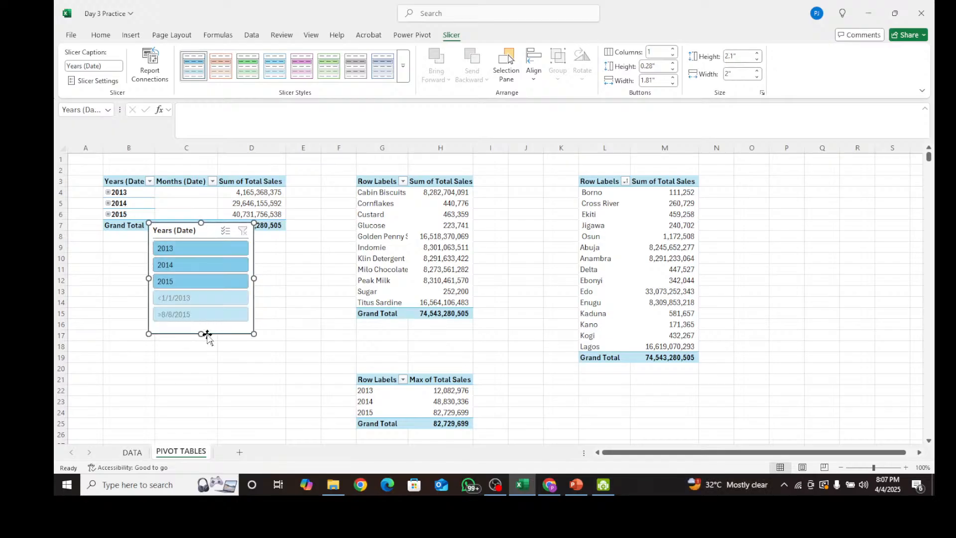
Try filtering by the <1/1/2013 and >8/8/2015 slicer items, and clear the filter again
left_click(199, 298)
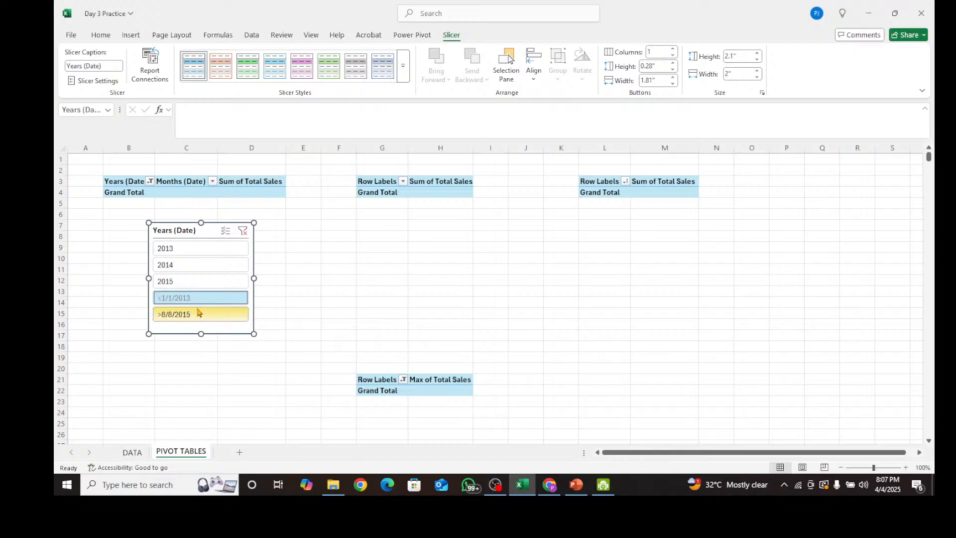
left_click(199, 313)
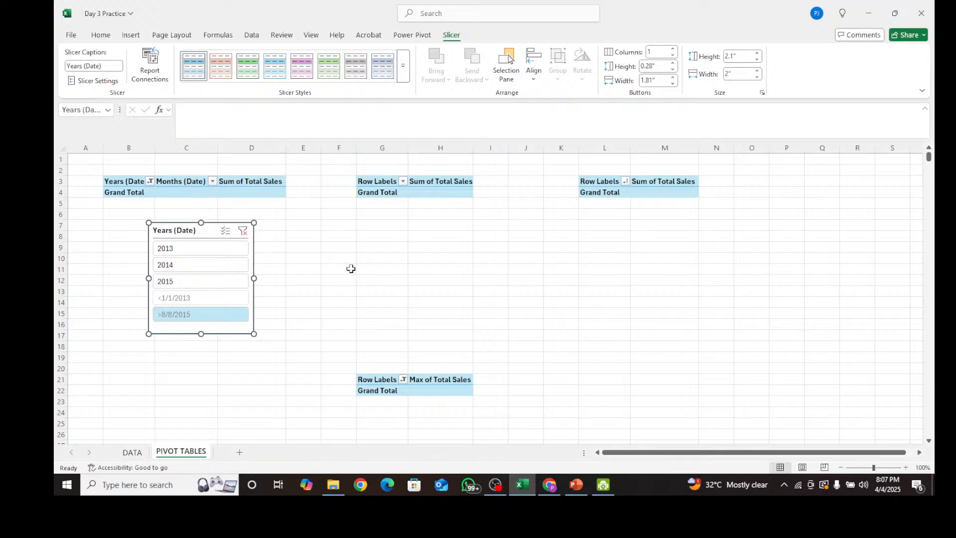
left_click(241, 232)
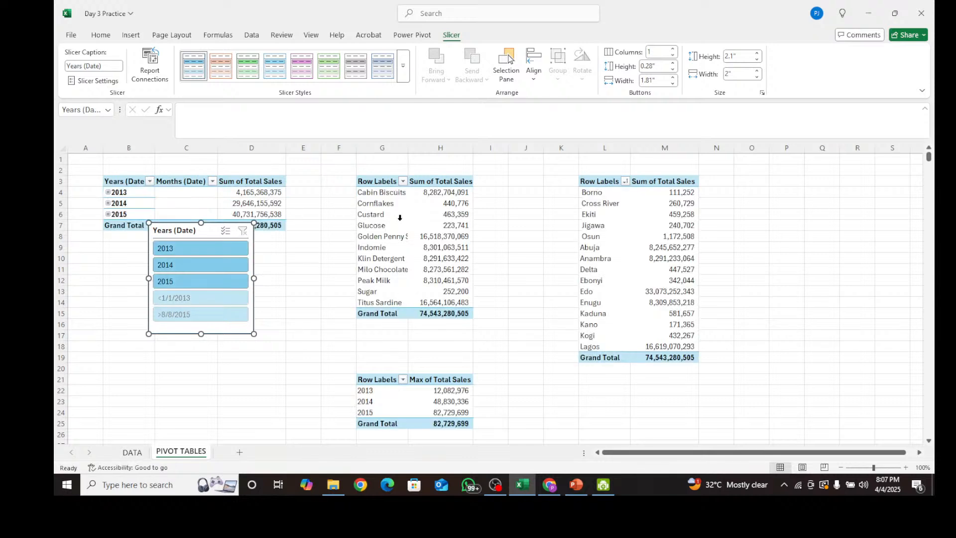
Move the Years (Date) slicer below the yearly total sales PivotTable, and select a value cell in the total sales by product PivotTable
left_click(305, 280)
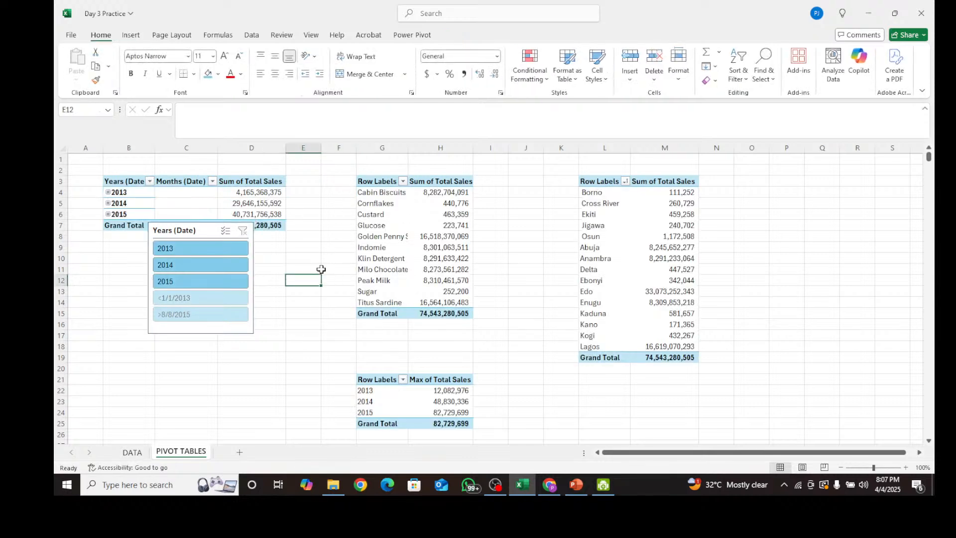
left_click_drag(209, 230, 202, 258)
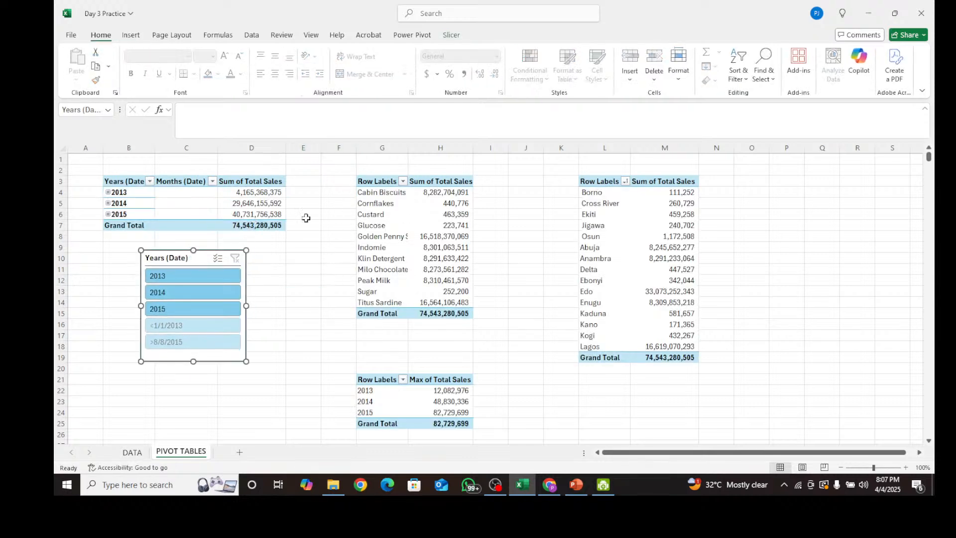
left_click(438, 235)
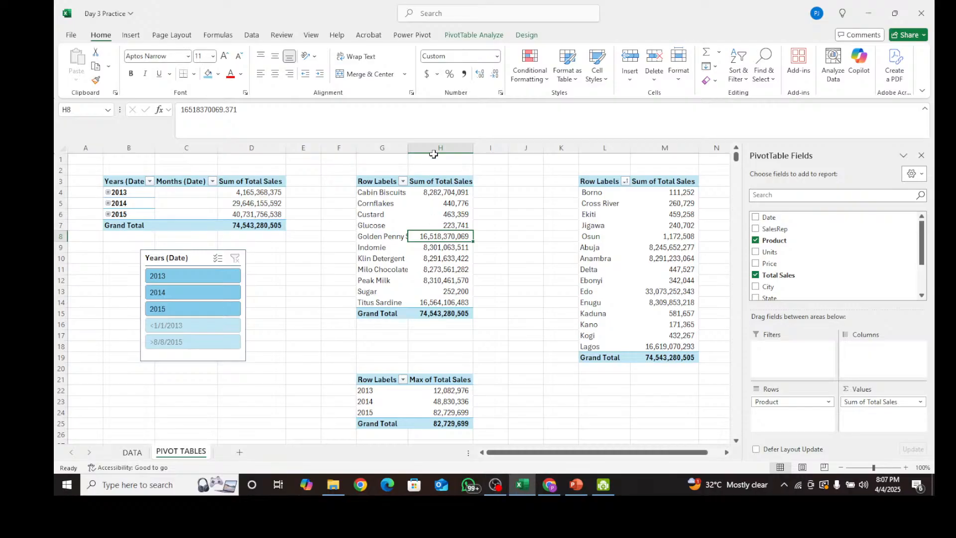
mouse_move(444, 246)
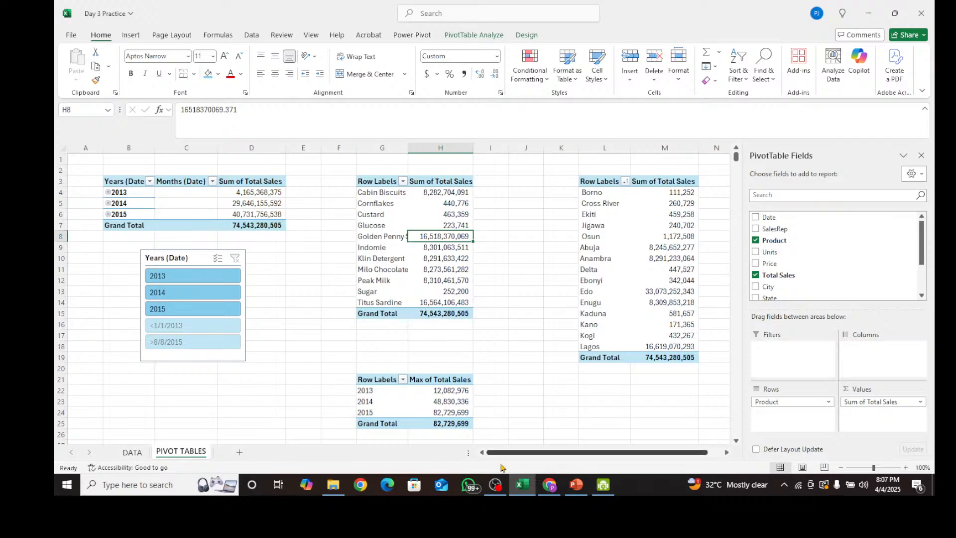
left_click(495, 485)
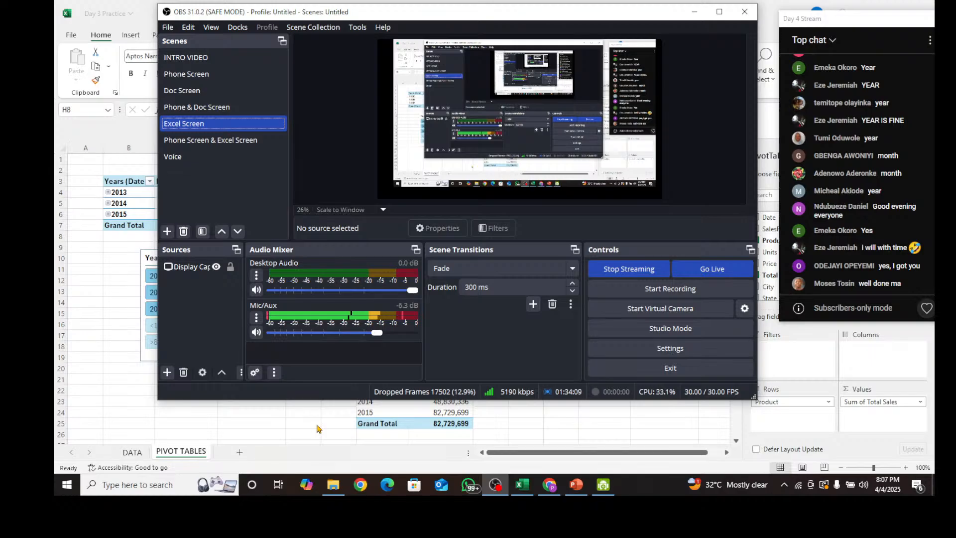
key("alt+Tab")
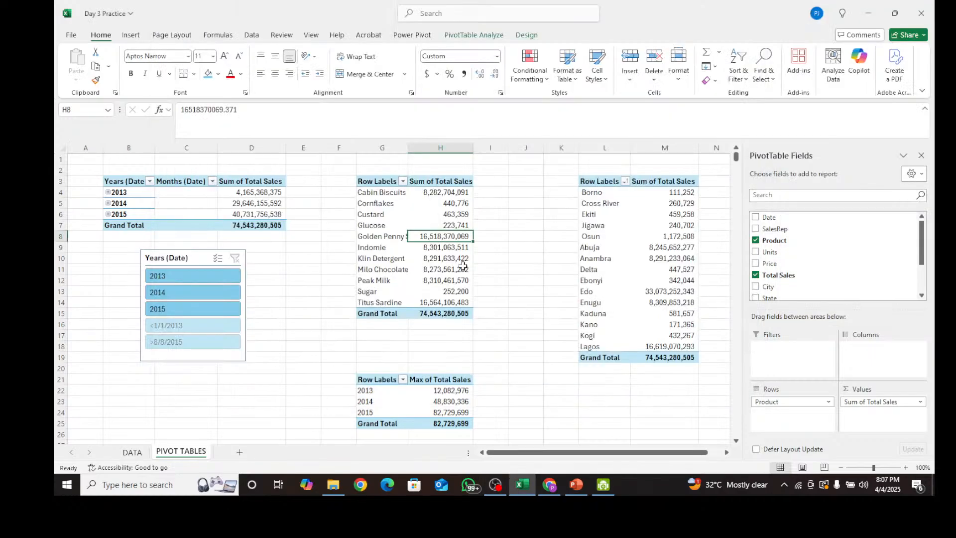
Insert a Product slicer for the total sales by product PivotTable
left_click(130, 37)
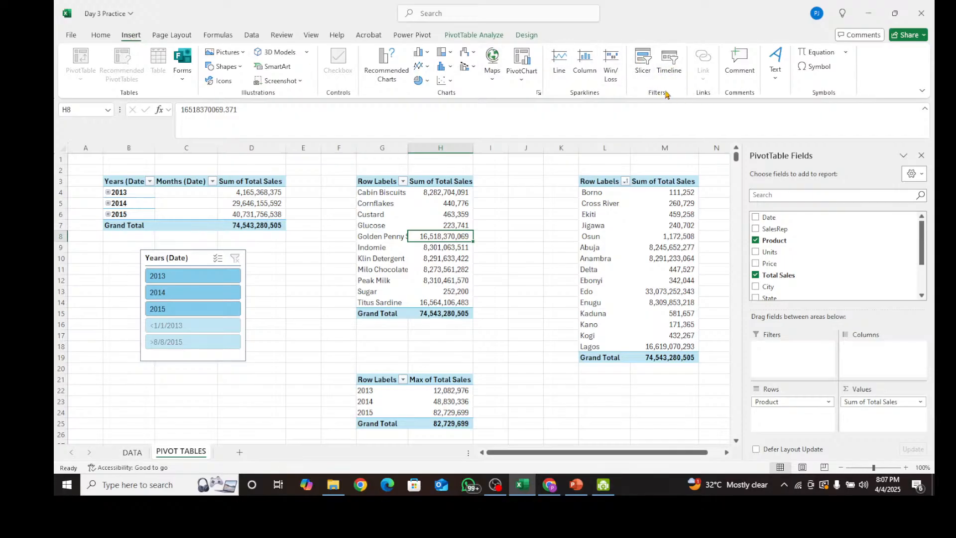
left_click(644, 61)
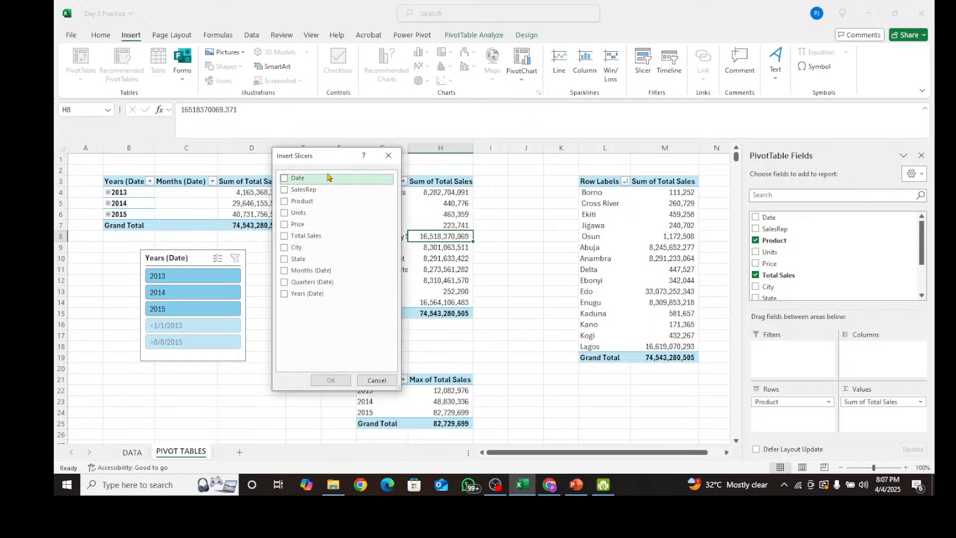
left_click_drag(327, 160, 509, 163)
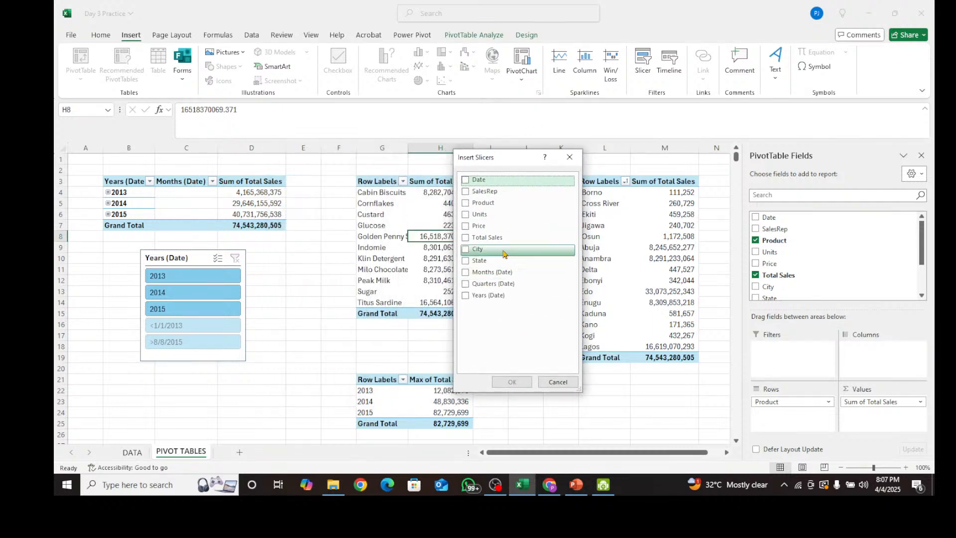
left_click(466, 204)
left_click(508, 382)
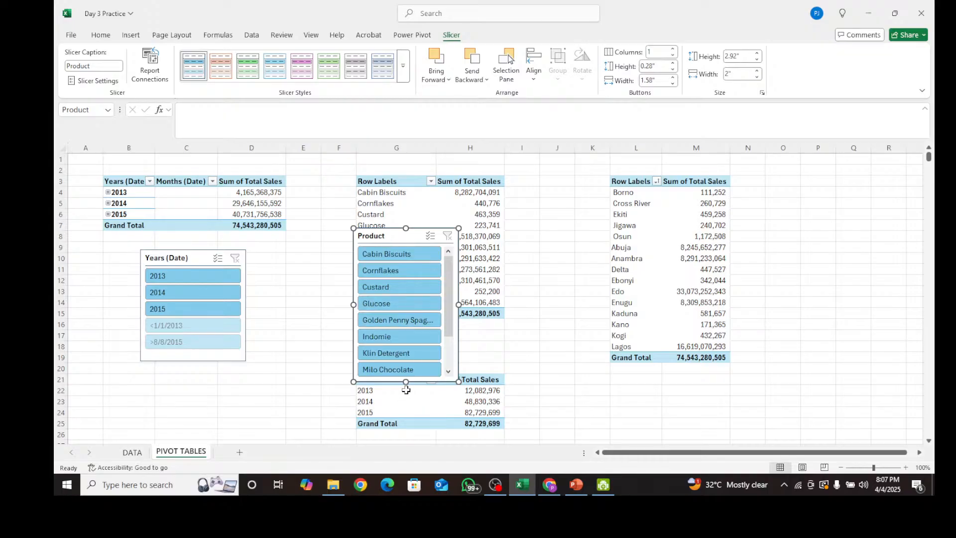
Place the Product slicer between the product and state PivotTables and lengthen it until all products from Cabin Biscuits to Titus Sardine fit
left_click_drag(403, 390, 416, 413)
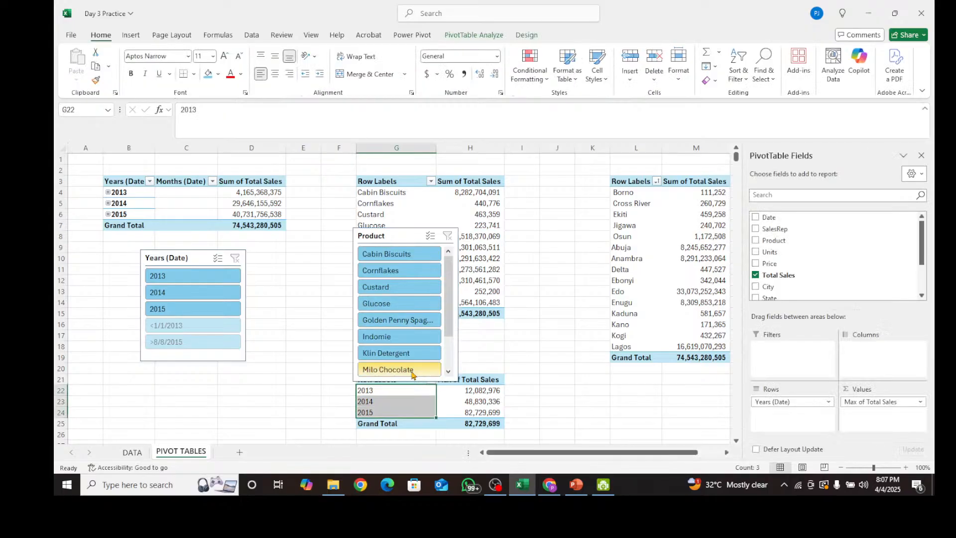
left_click(536, 357)
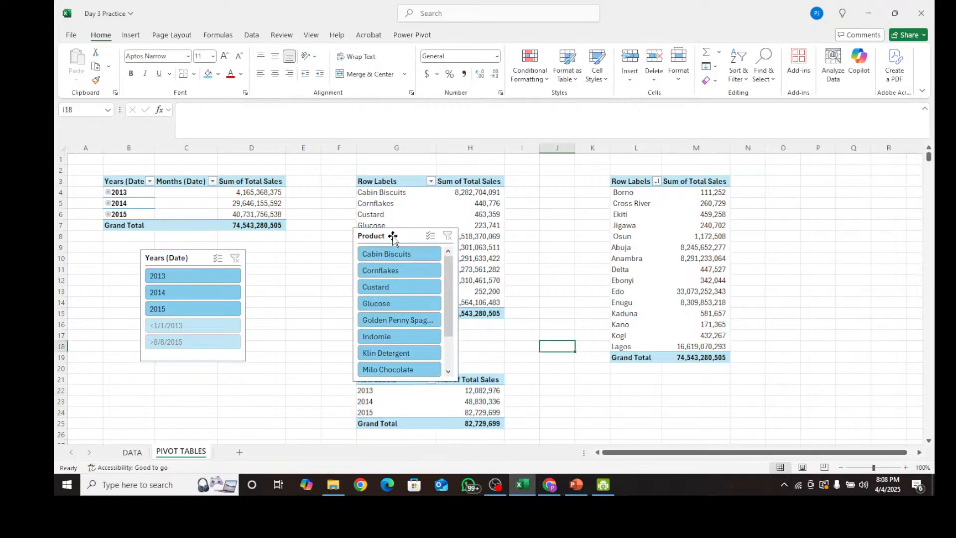
left_click_drag(391, 235, 555, 164)
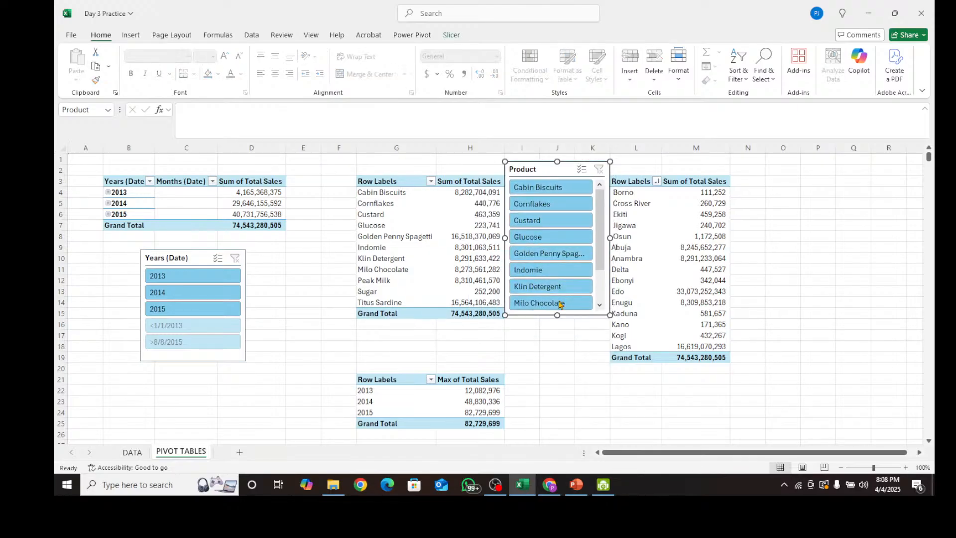
left_click_drag(556, 312, 557, 325)
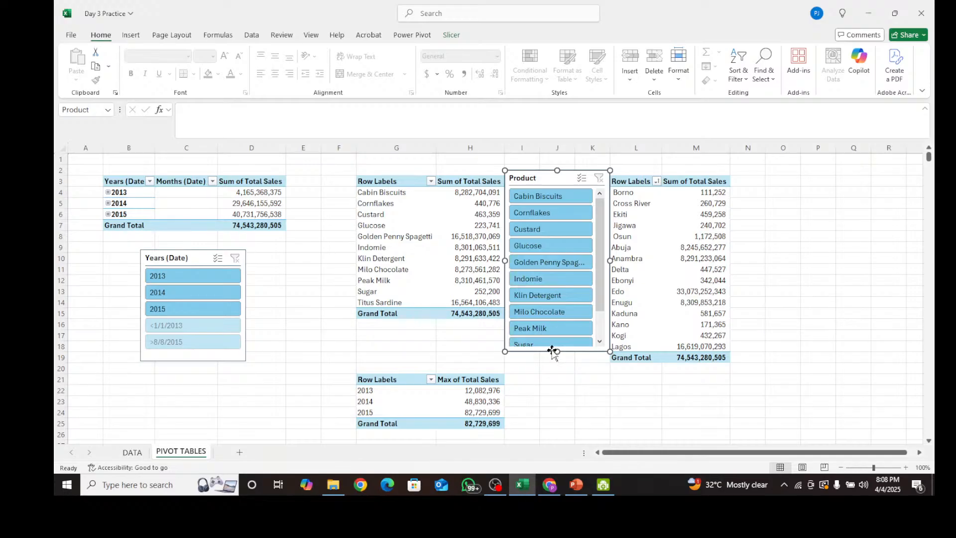
left_click_drag(557, 352, 557, 373)
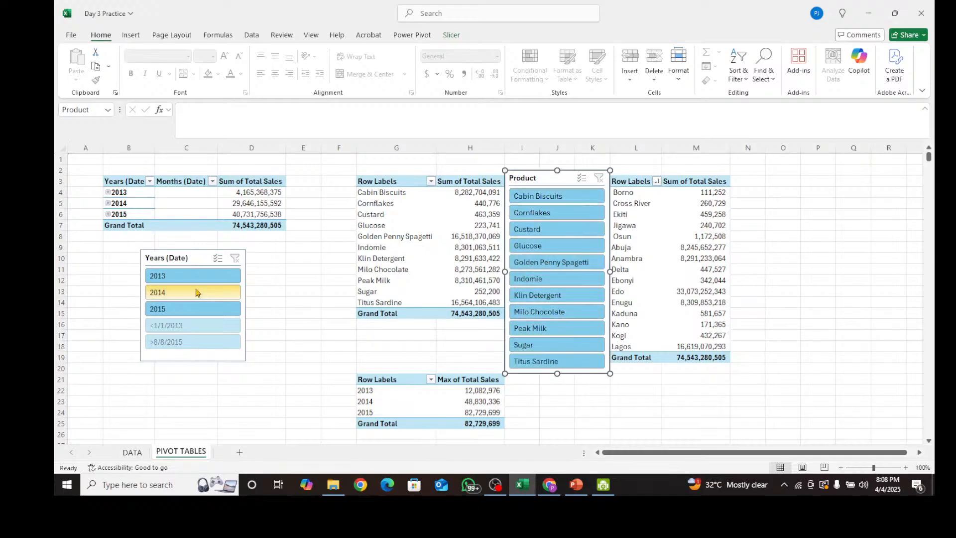
Filter the total sales by product PivotTable by each product from Cabin Biscuits to Milo Chocolate, one at a time, and return to Cabin Biscuits
left_click(570, 200)
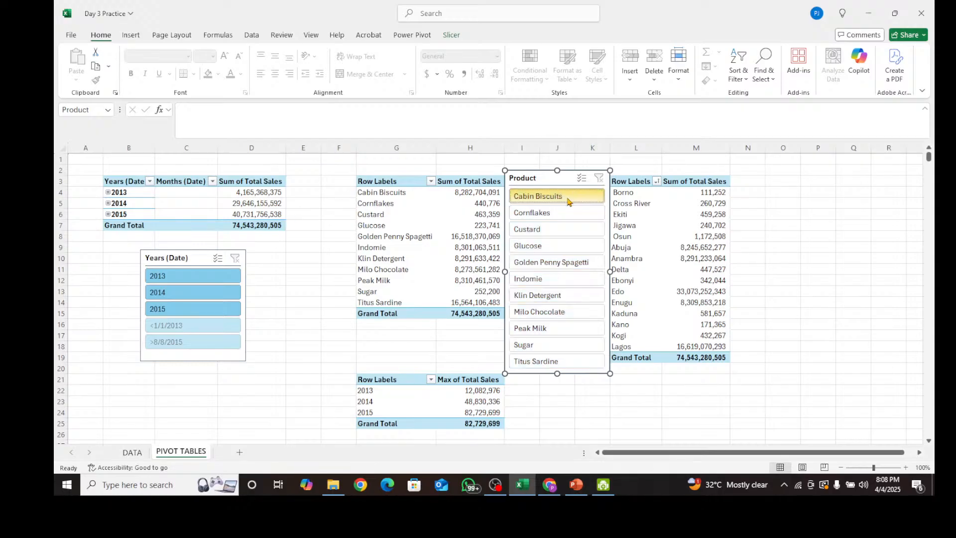
left_click(554, 212)
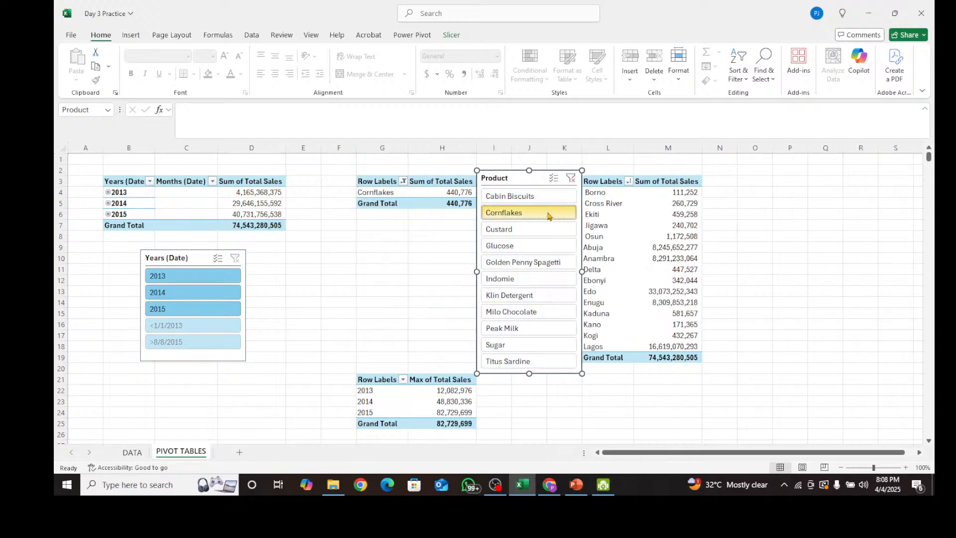
left_click(540, 230)
left_click(524, 247)
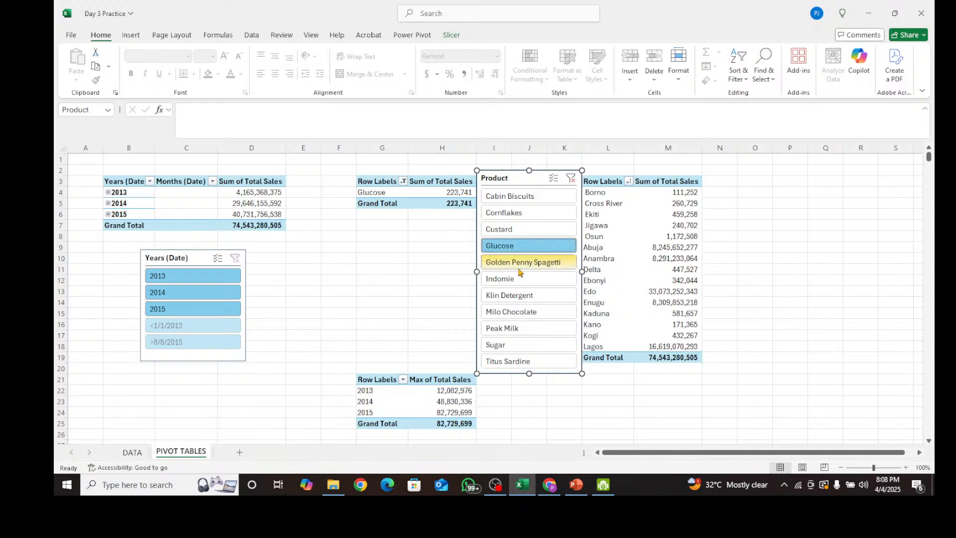
left_click(520, 266)
left_click(517, 281)
left_click(538, 296)
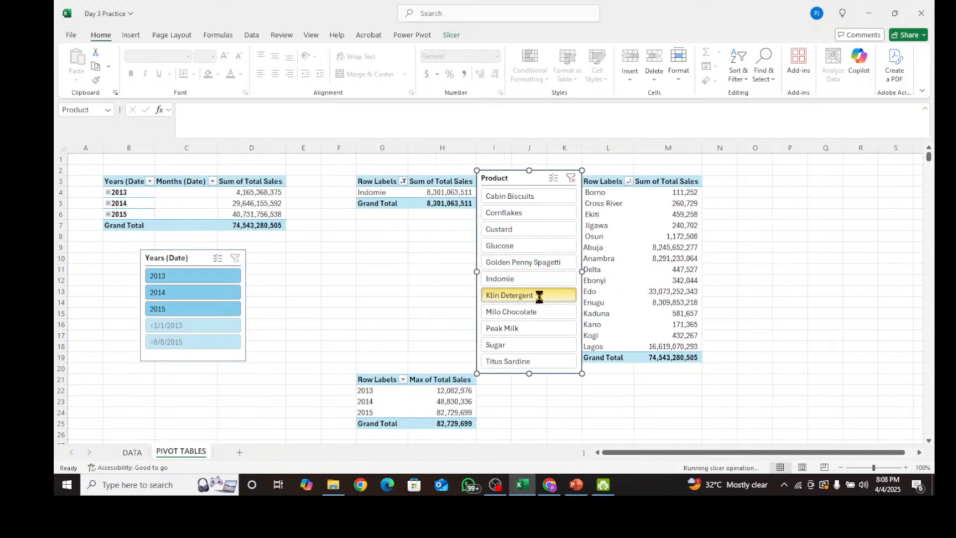
left_click(542, 316)
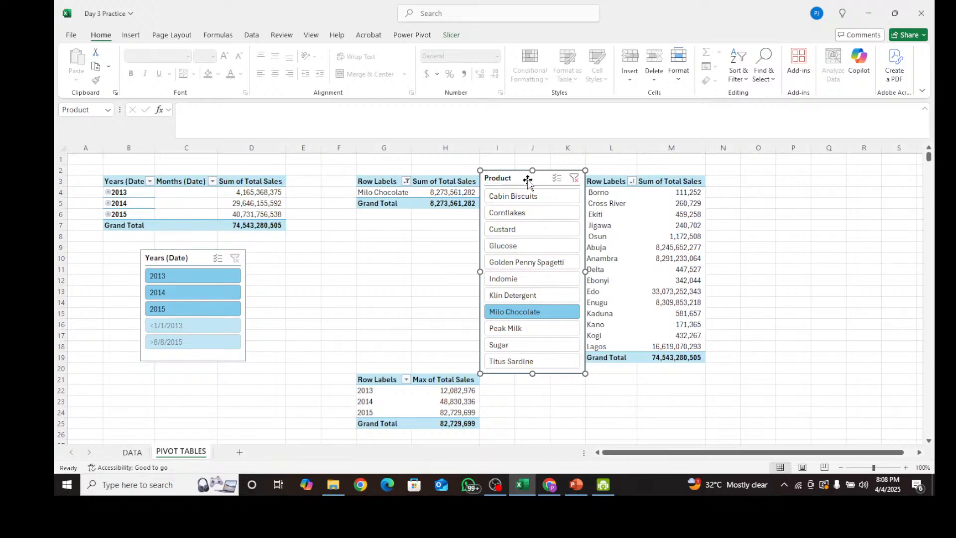
left_click(517, 197)
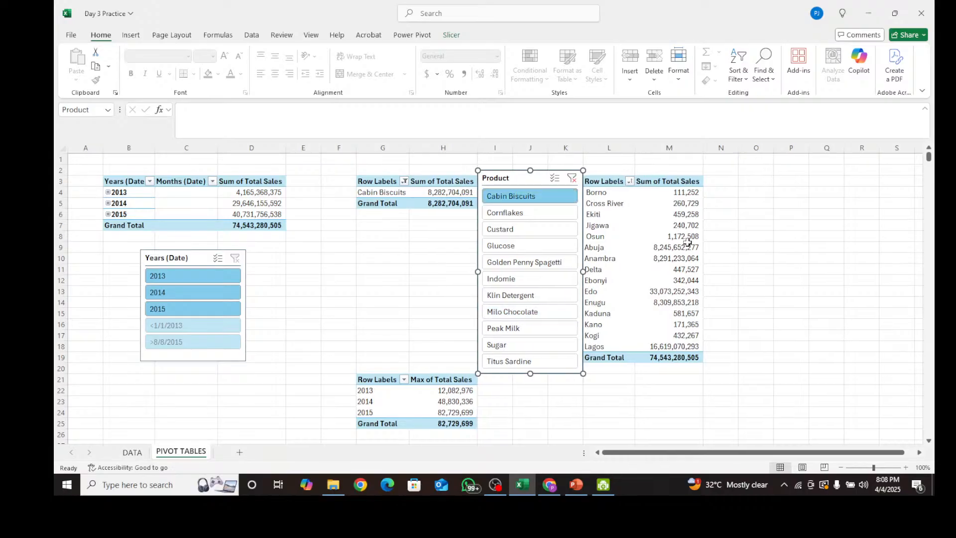
Connect the Product slicer to all five PivotTables, PivotTable1 through PivotTable5
left_click(461, 37)
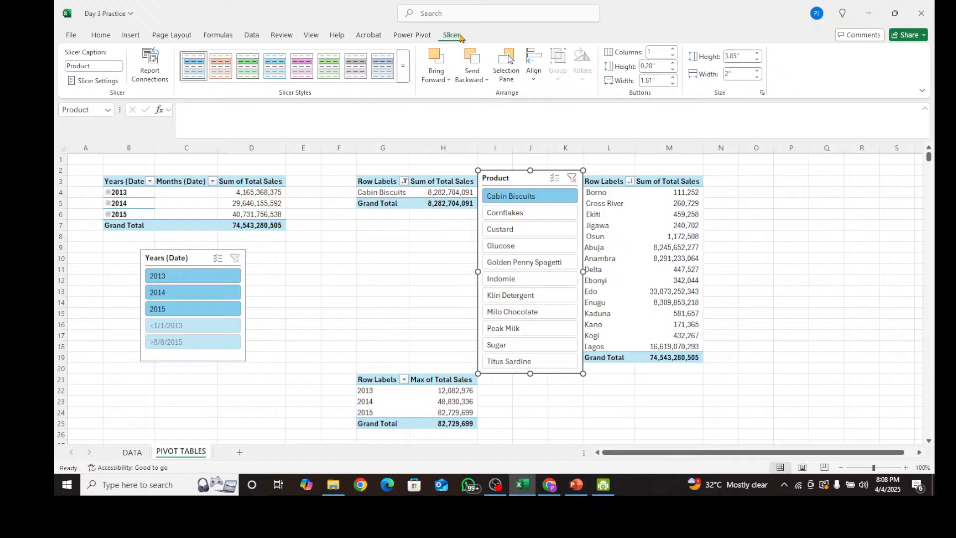
left_click(145, 72)
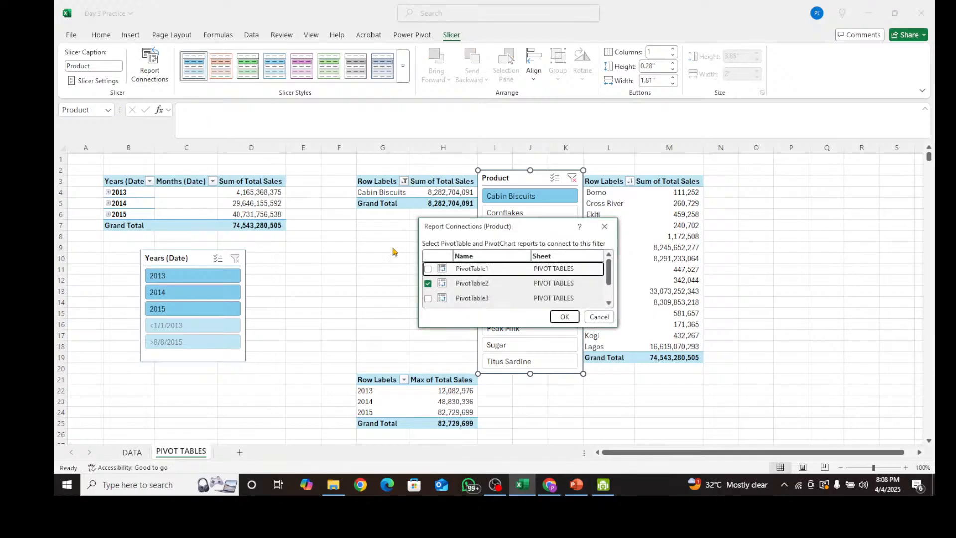
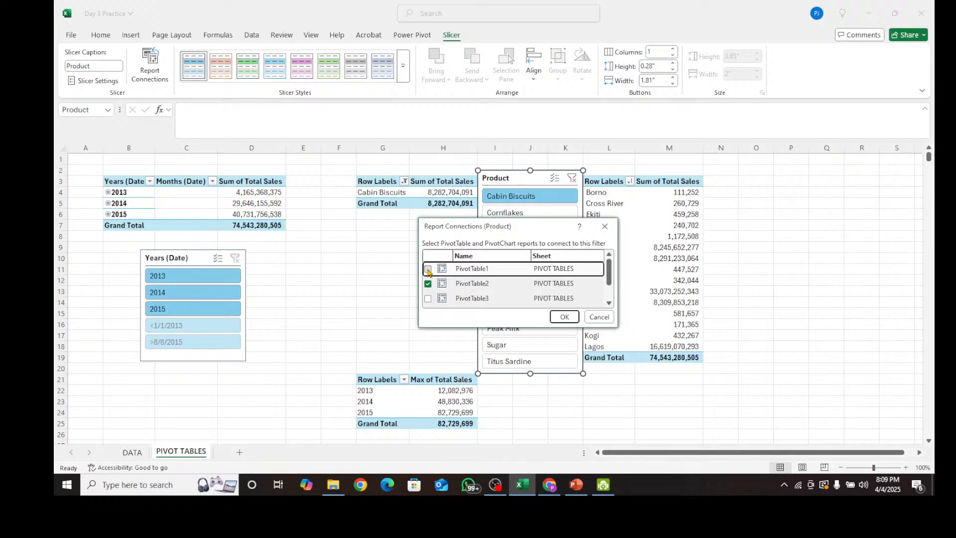
scroll(429, 273, "down", 1)
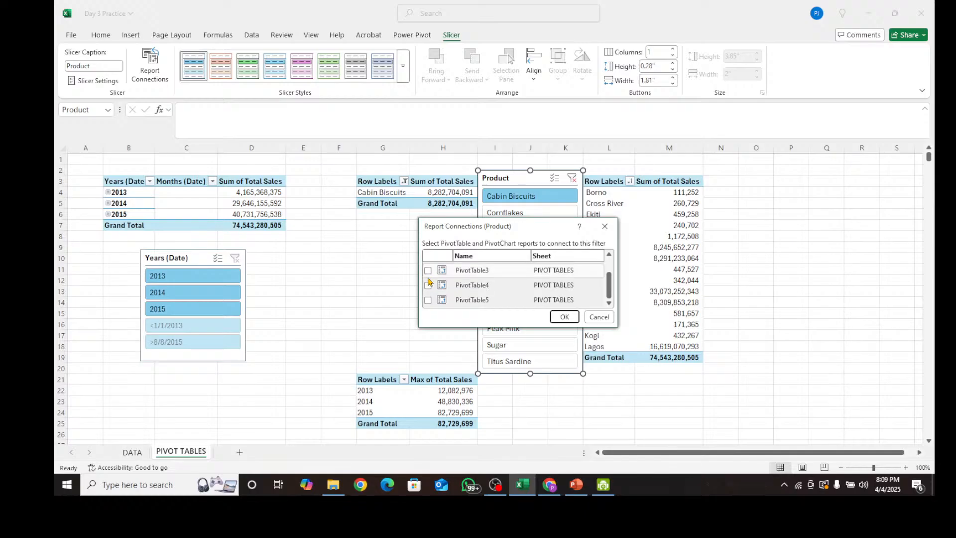
scroll(429, 282, "up", 1)
left_click(429, 299)
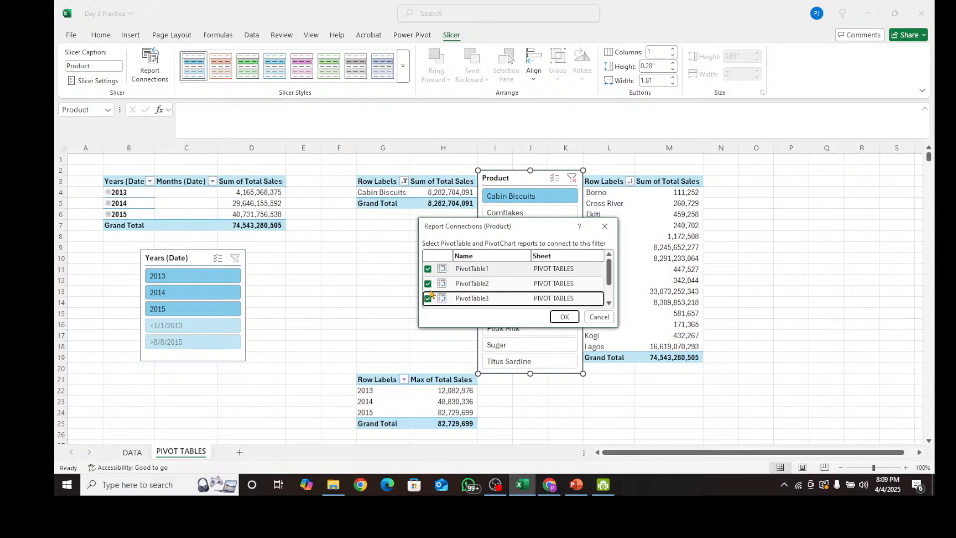
scroll(432, 293, "down", 1)
left_click(428, 285)
left_click(428, 299)
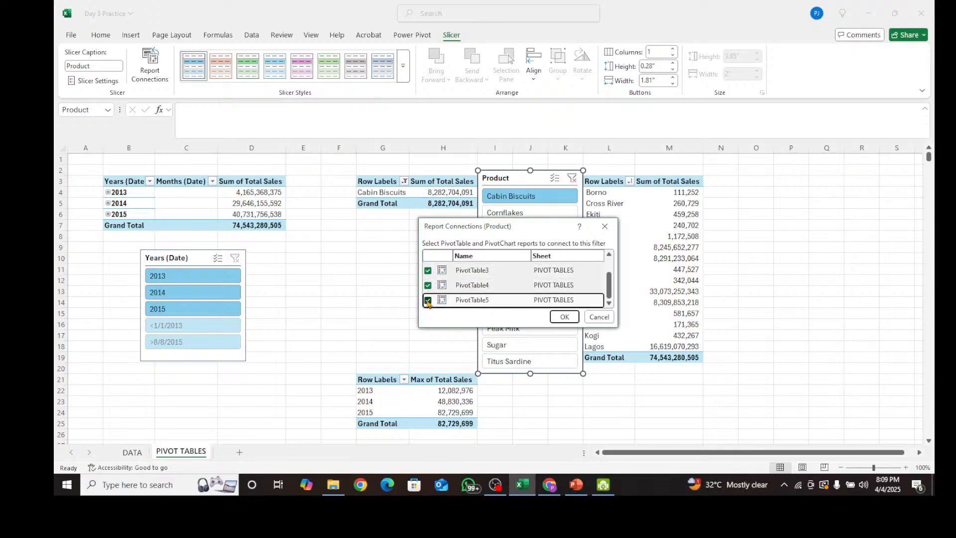
left_click(564, 317)
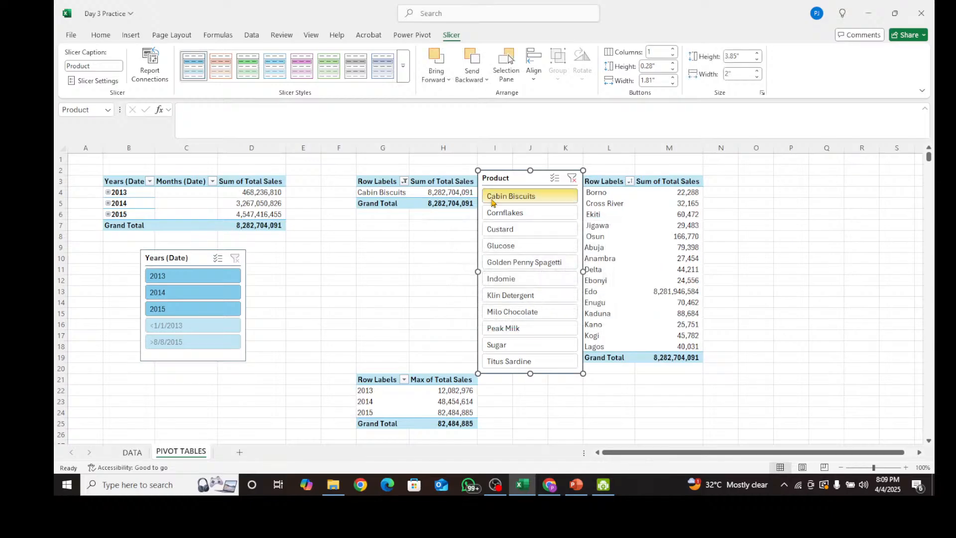
Try the connected Product slicer on each product from Cornflakes to Sugar, one at a time, and clear its filter
left_click(514, 221)
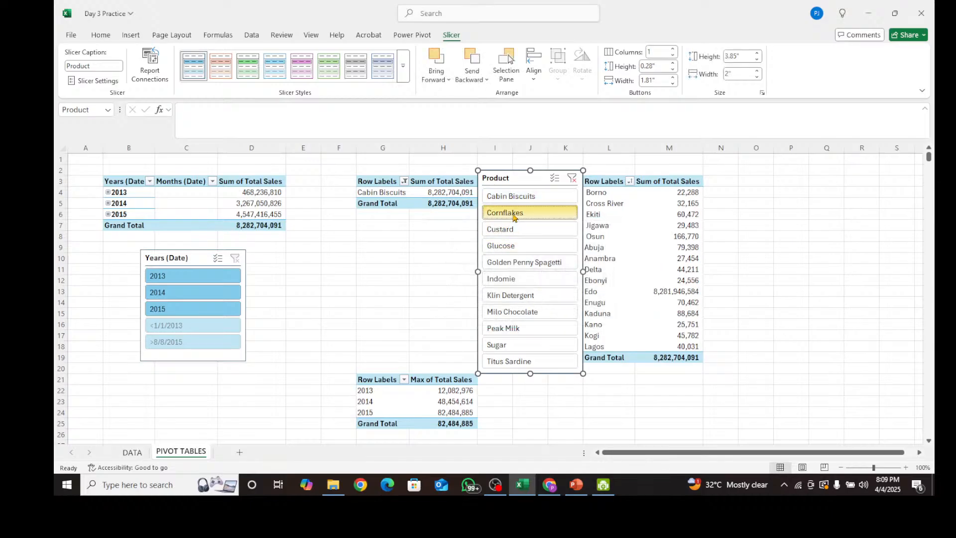
left_click(504, 229)
left_click(504, 247)
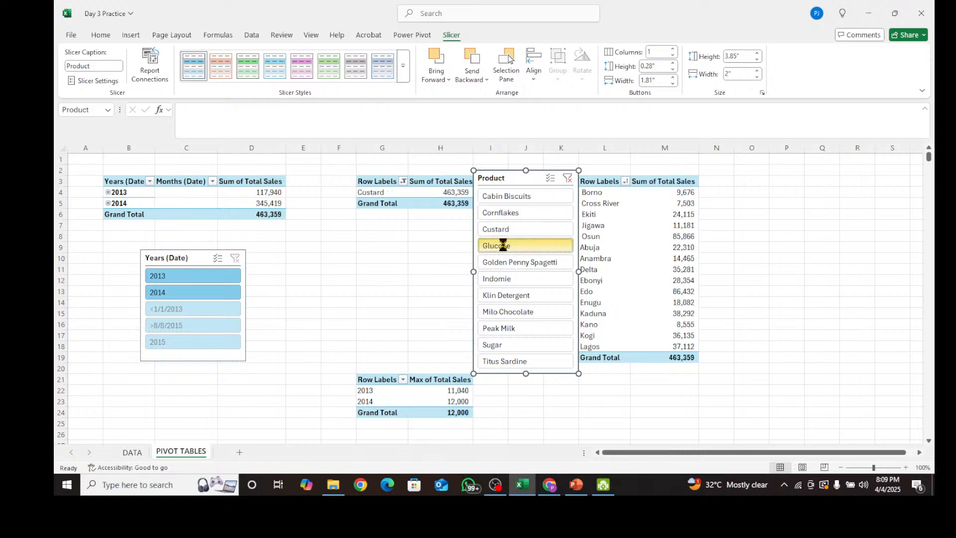
left_click(507, 268)
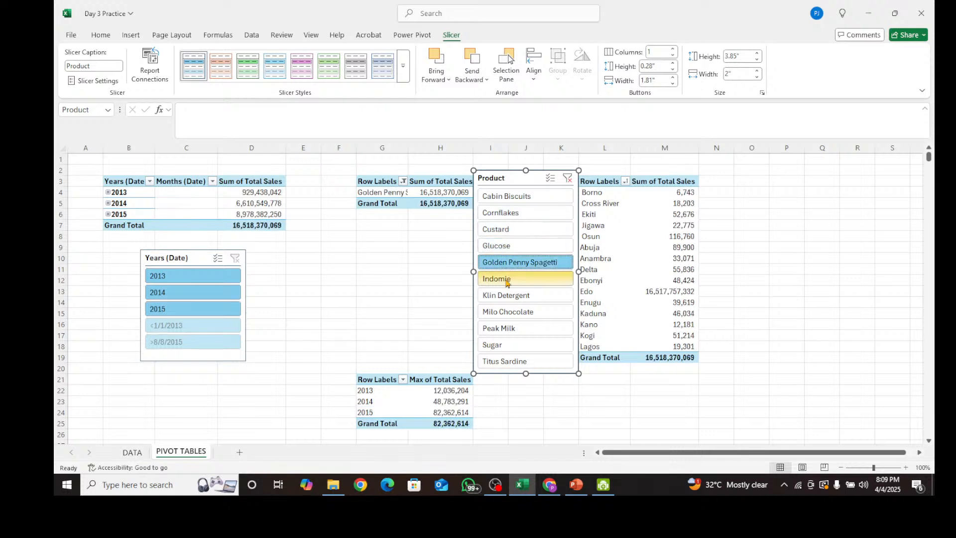
left_click(508, 282)
left_click(504, 299)
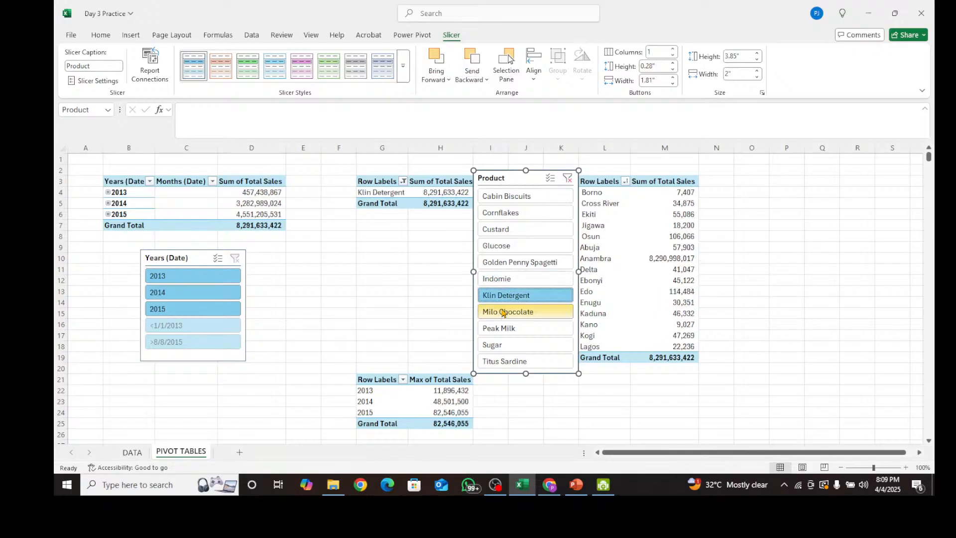
left_click(504, 312)
left_click(504, 328)
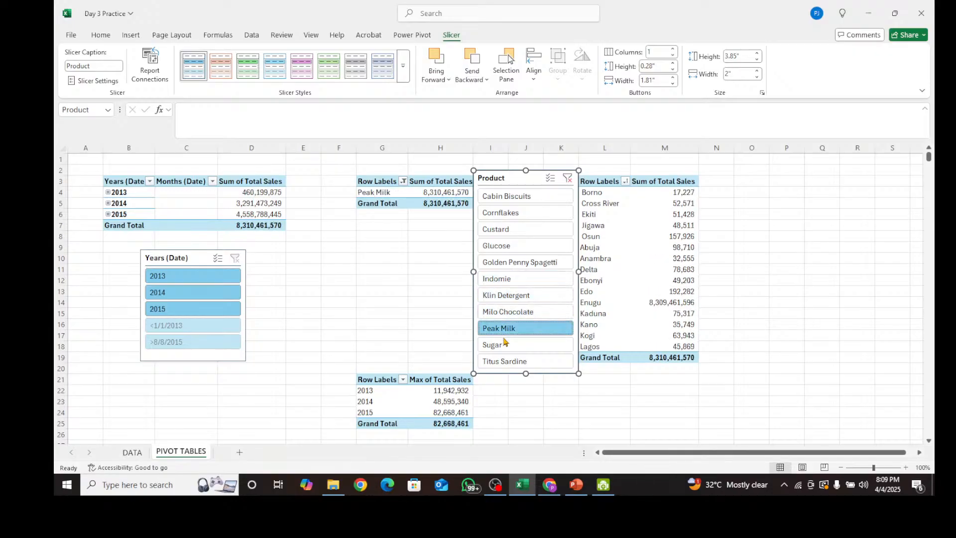
left_click(504, 343)
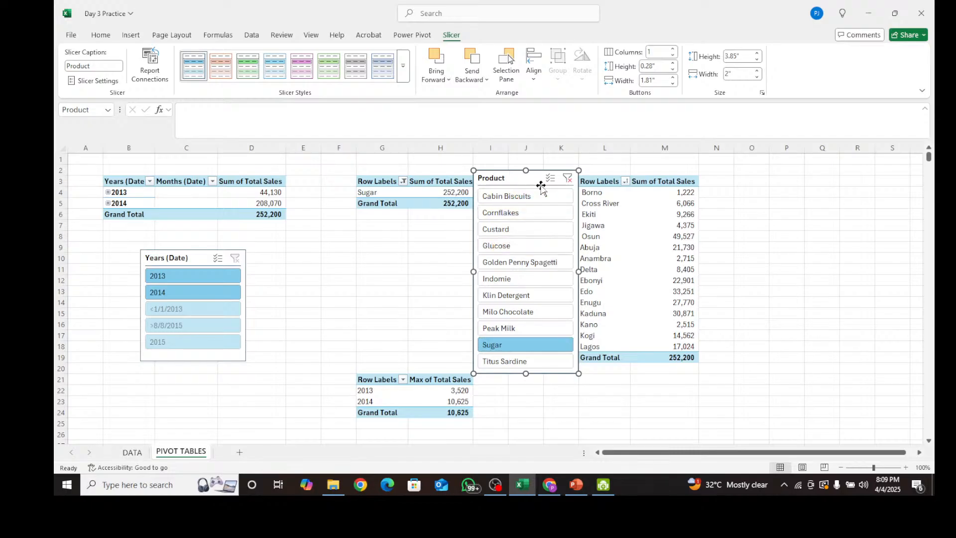
left_click(569, 178)
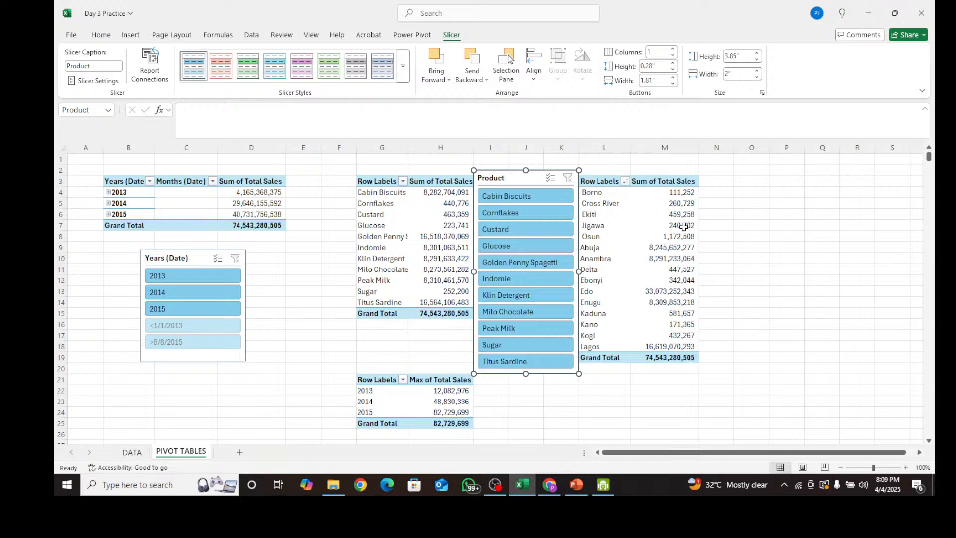
Insert a State slicer for the total sales by state PivotTable and place it at the table's outer edge, about 3.63 inches tall
left_click(667, 228)
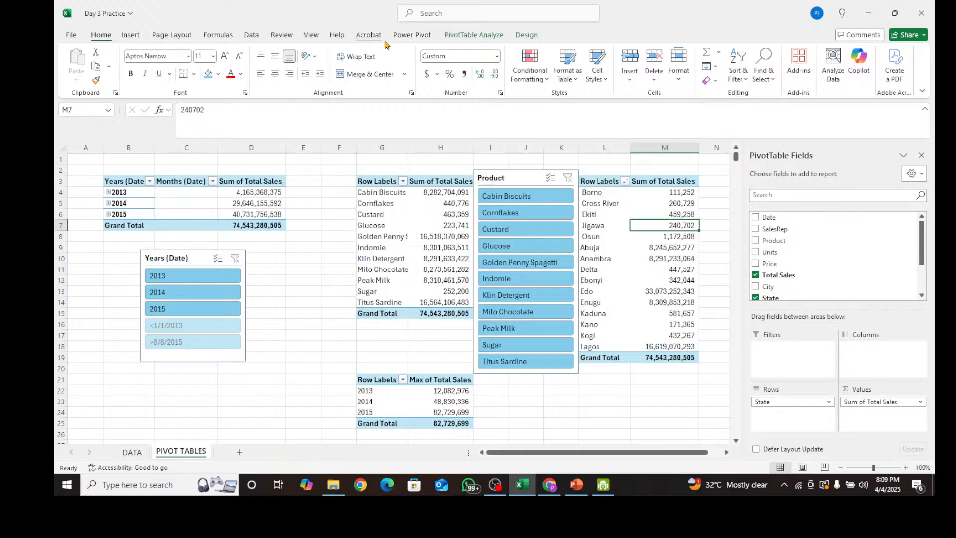
left_click(130, 35)
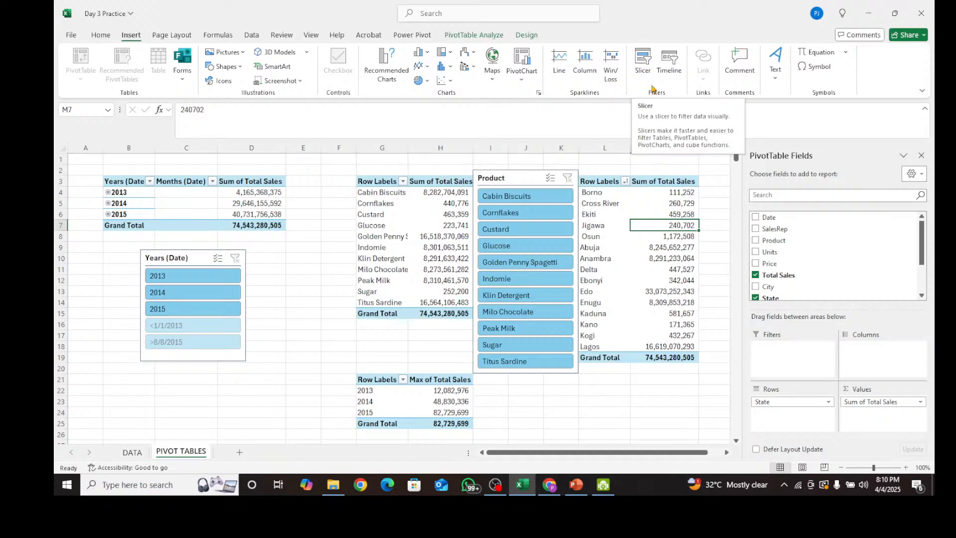
left_click(641, 60)
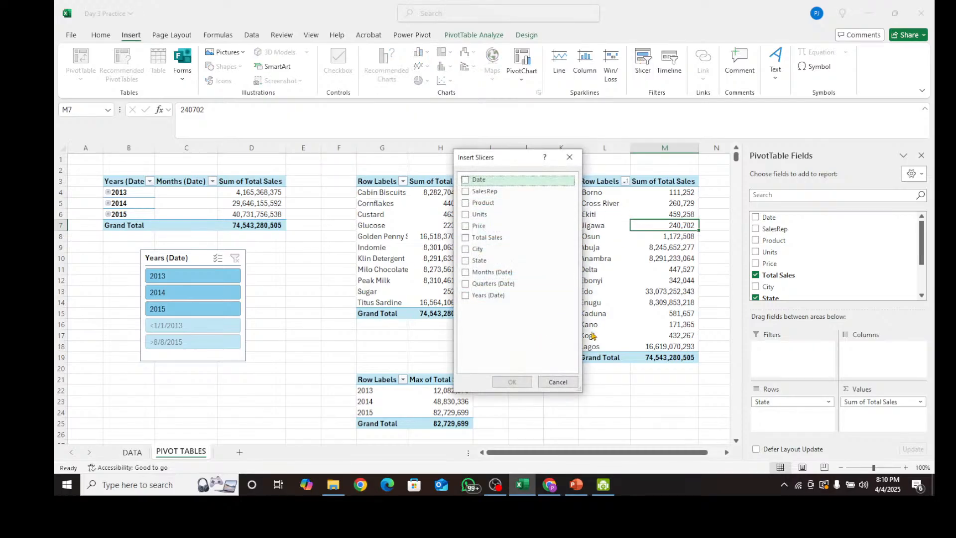
left_click(465, 261)
left_click(511, 382)
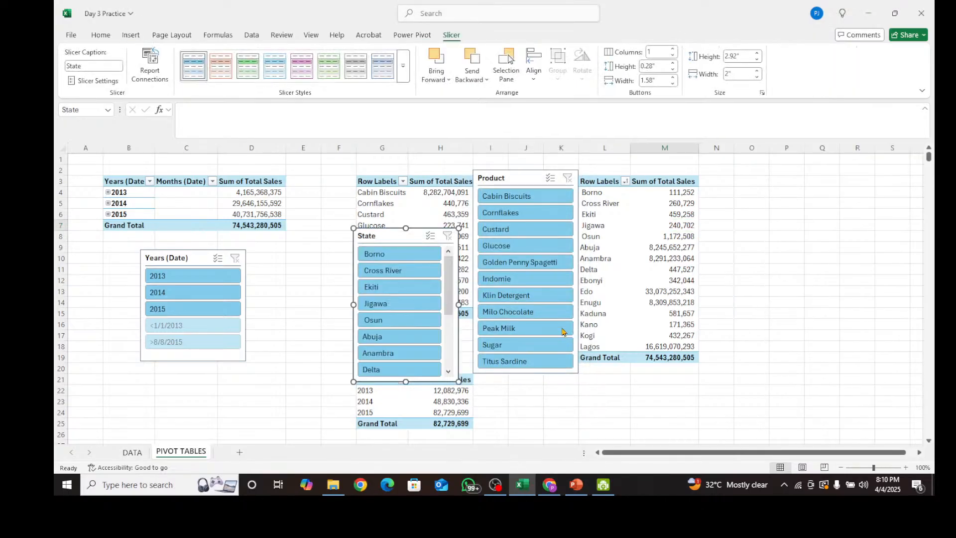
left_click_drag(394, 233, 727, 194)
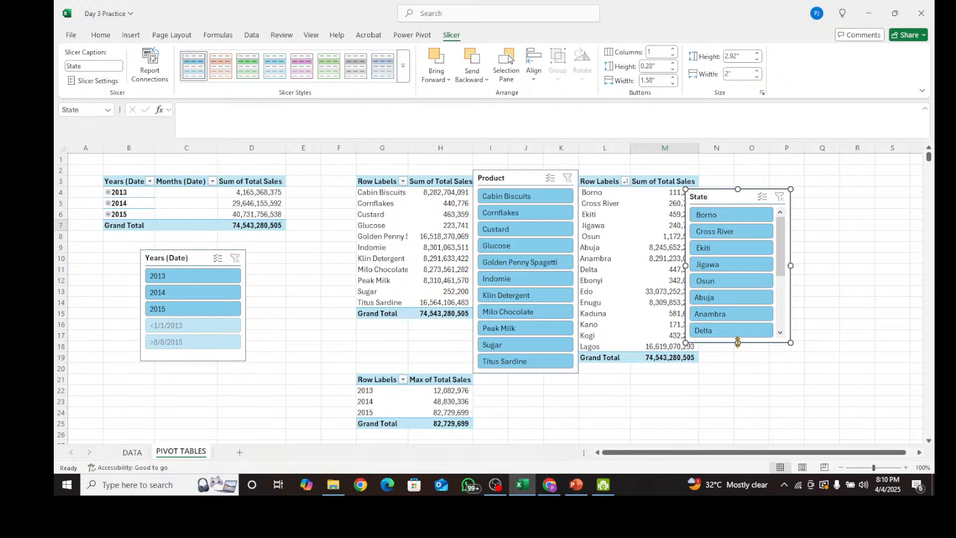
left_click_drag(738, 342, 737, 380)
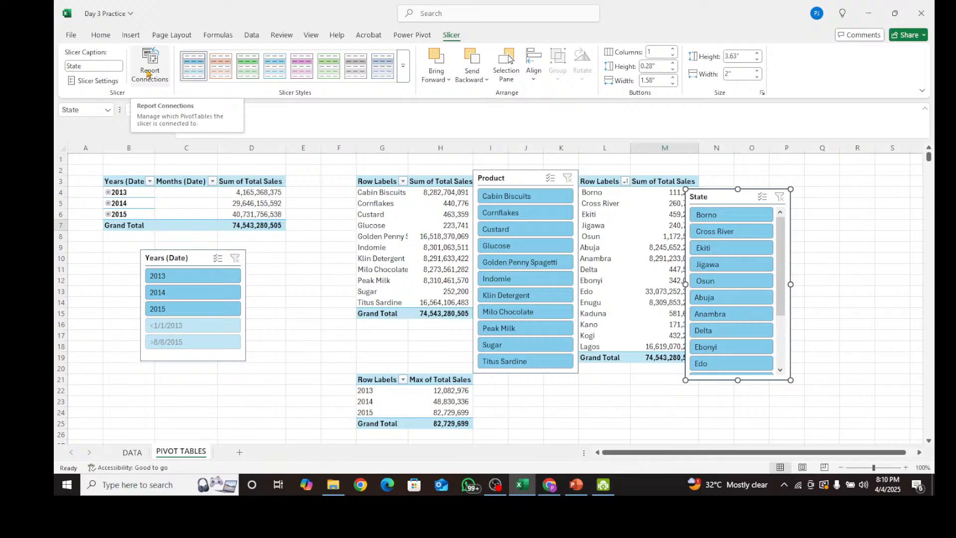
Connect the State slicer to all five PivotTables, PivotTable1 through PivotTable5
left_click(148, 74)
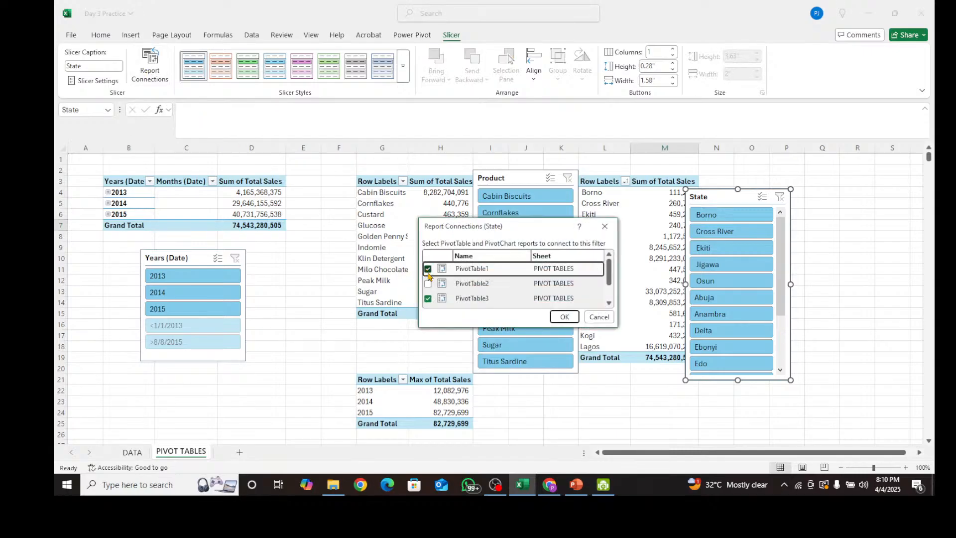
scroll(428, 278, "down", 2)
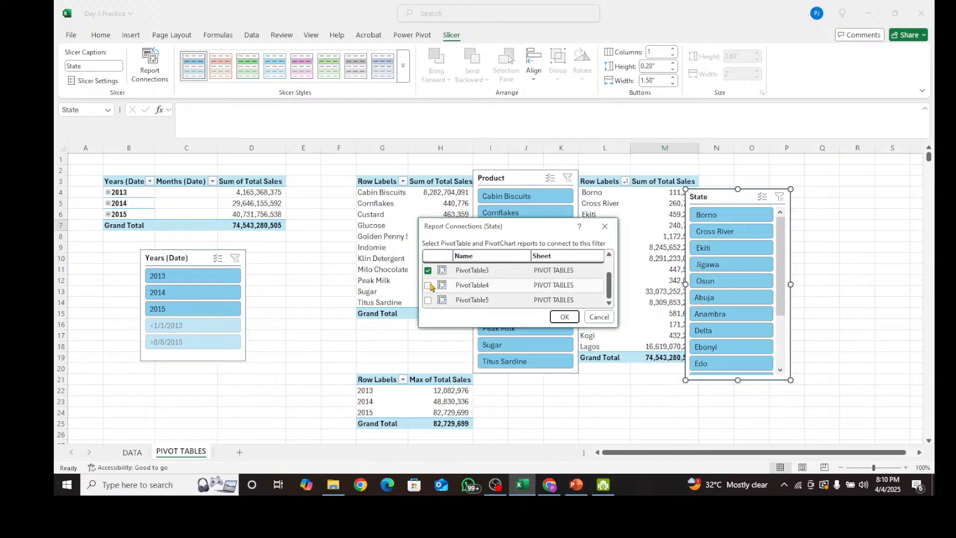
left_click(428, 285)
left_click(429, 300)
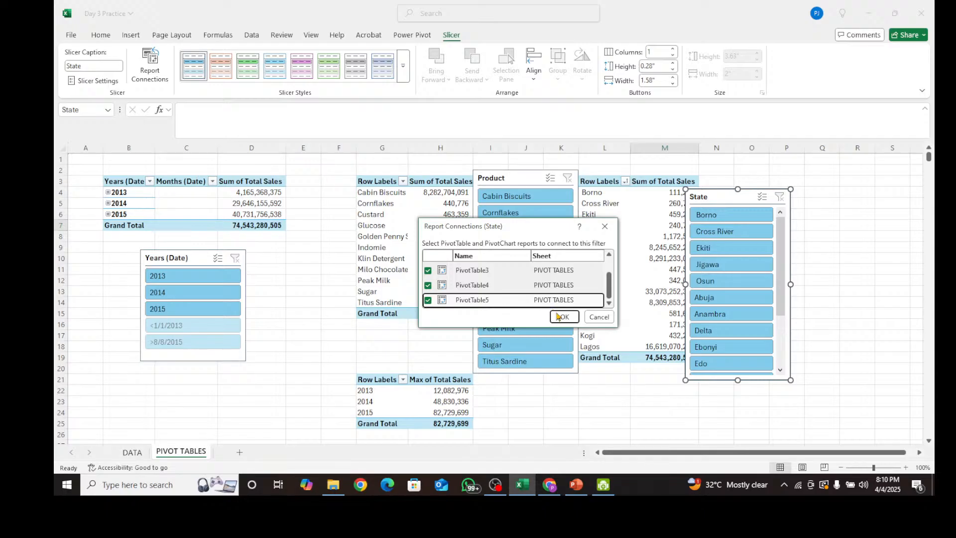
left_click(560, 317)
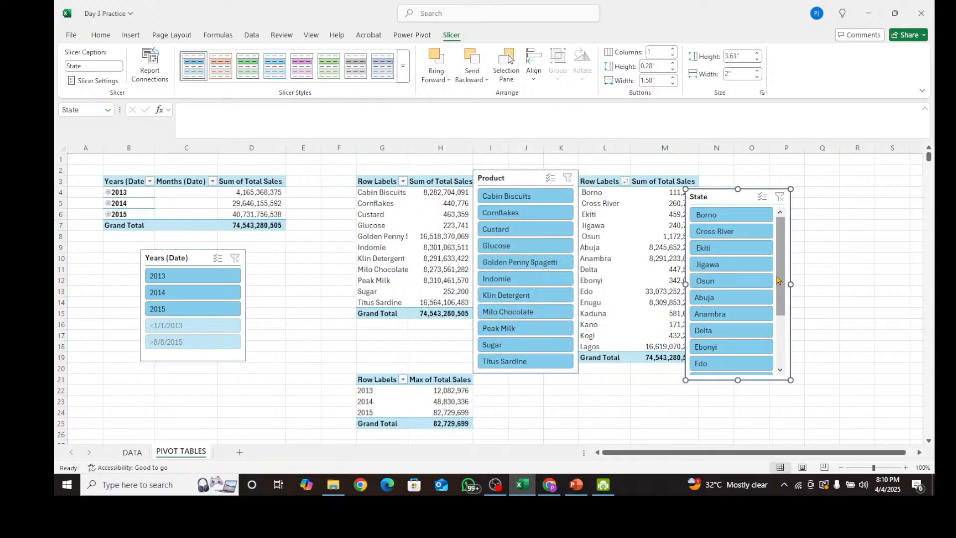
Try the connected State slicer on each state from Borno to Lagos, one at a time
scroll(777, 280, "down", 3)
scroll(778, 280, "up", 3)
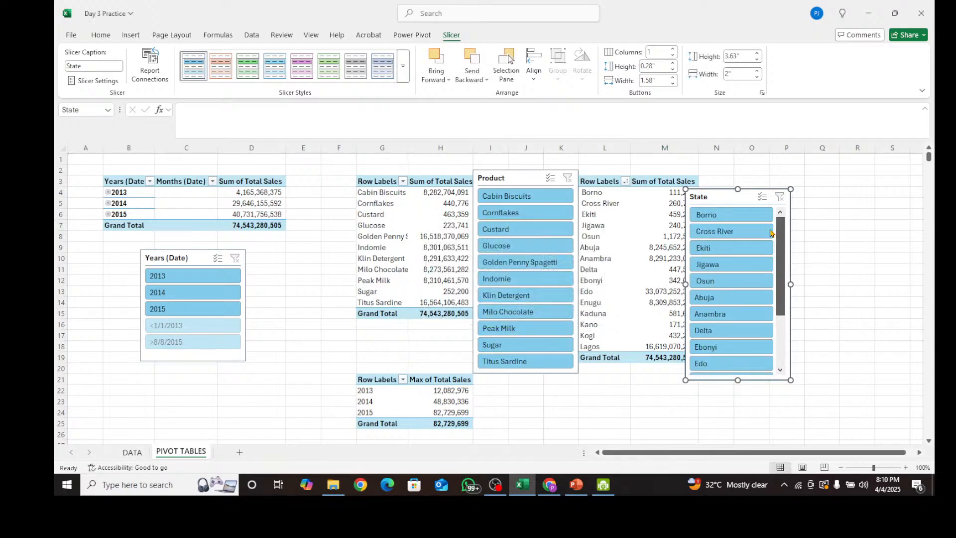
left_click(728, 215)
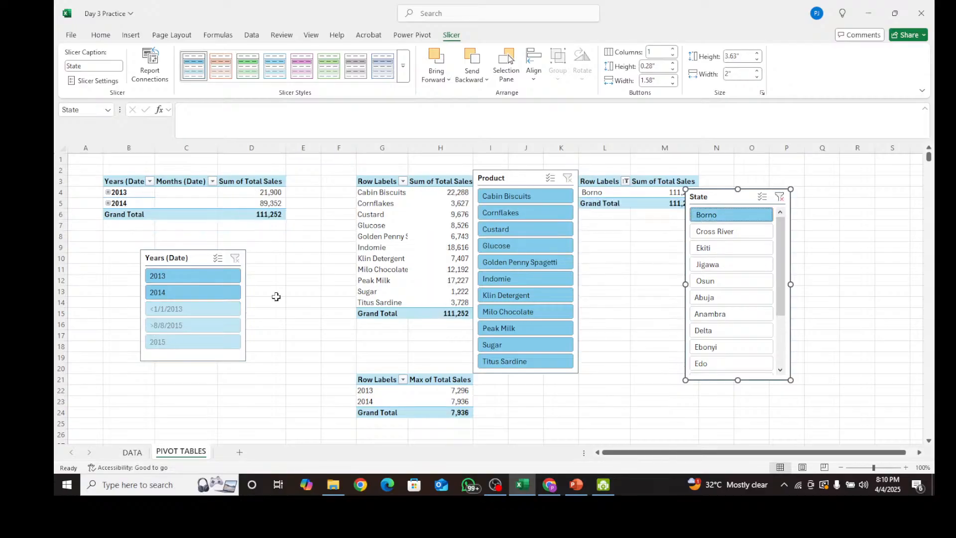
left_click(723, 233)
left_click(719, 249)
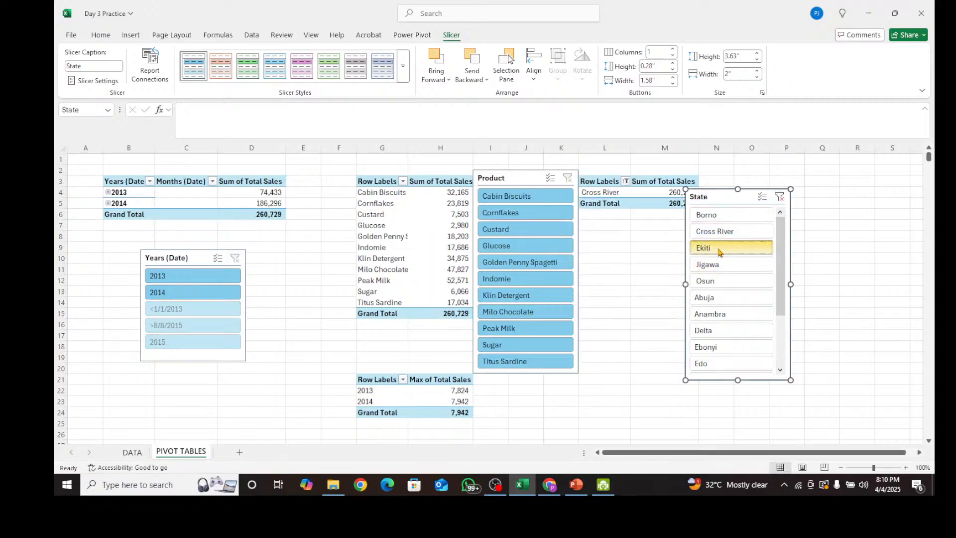
left_click(720, 249)
left_click(720, 264)
left_click(720, 281)
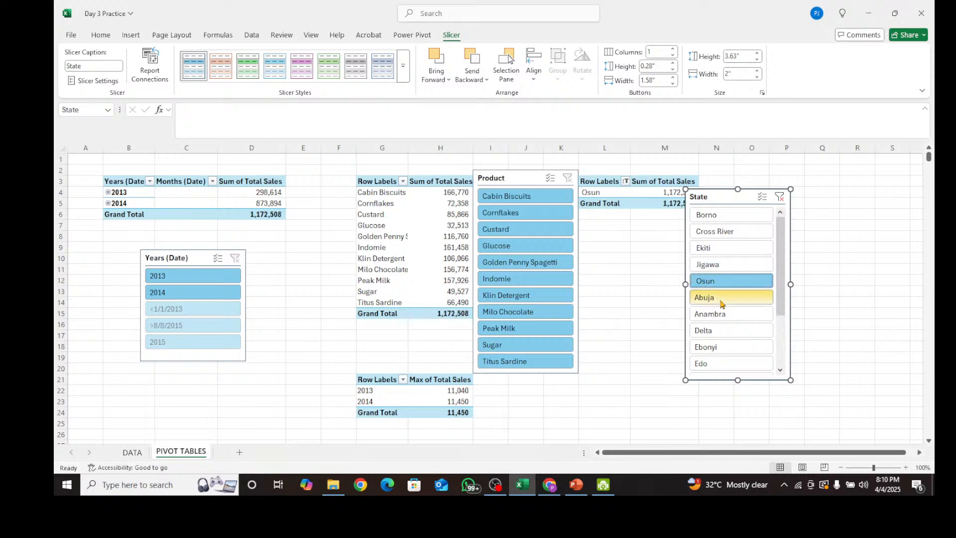
left_click(721, 297)
left_click(721, 314)
left_click(722, 331)
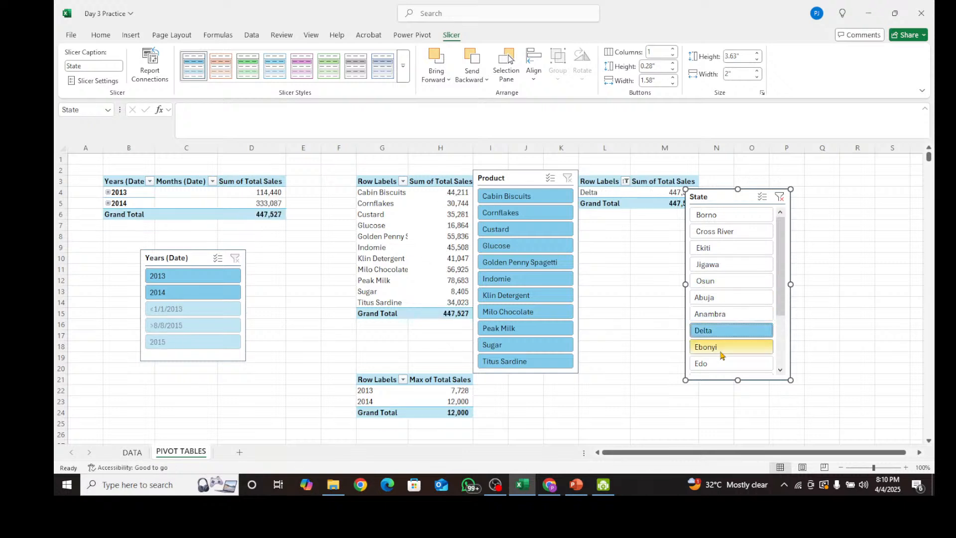
left_click(721, 348)
left_click(723, 364)
scroll(727, 355, "down", 2)
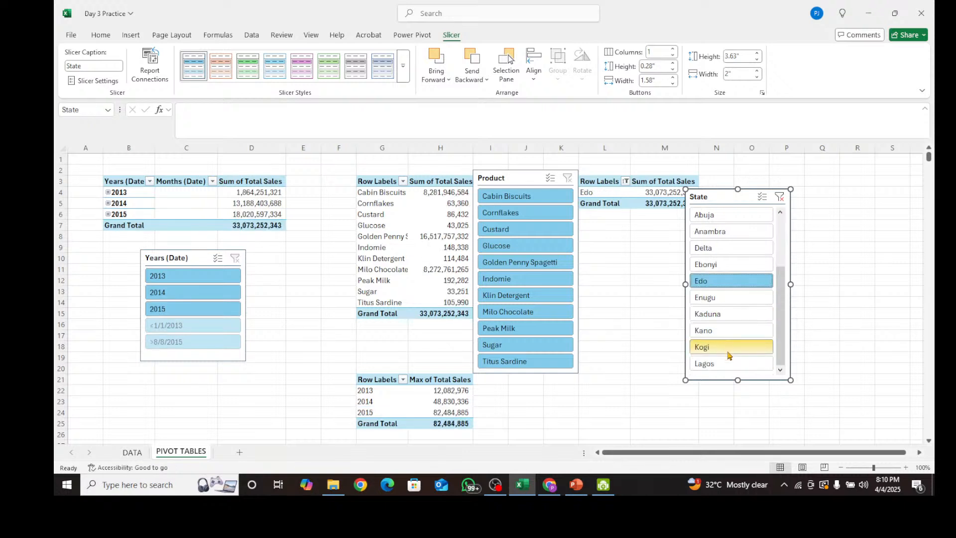
left_click(713, 297)
left_click(720, 314)
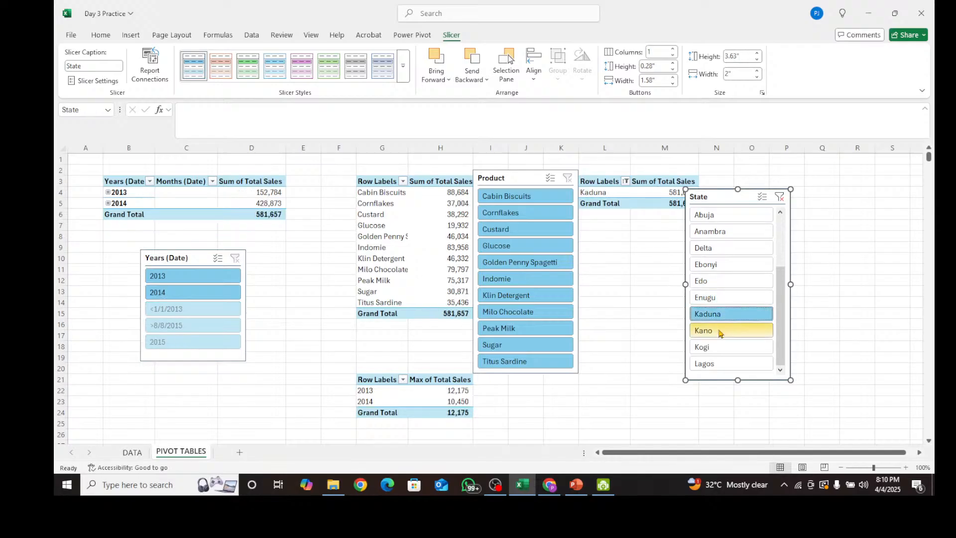
left_click(720, 332)
left_click(721, 347)
left_click(722, 364)
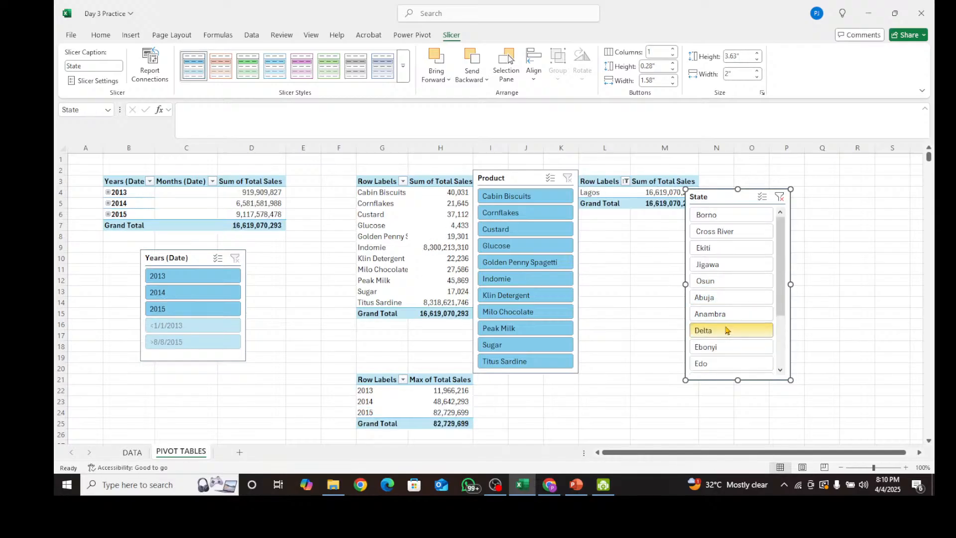
Filter the PivotTables by Borno once more and clear the State slicer's filter
left_click(732, 219)
left_click(614, 293)
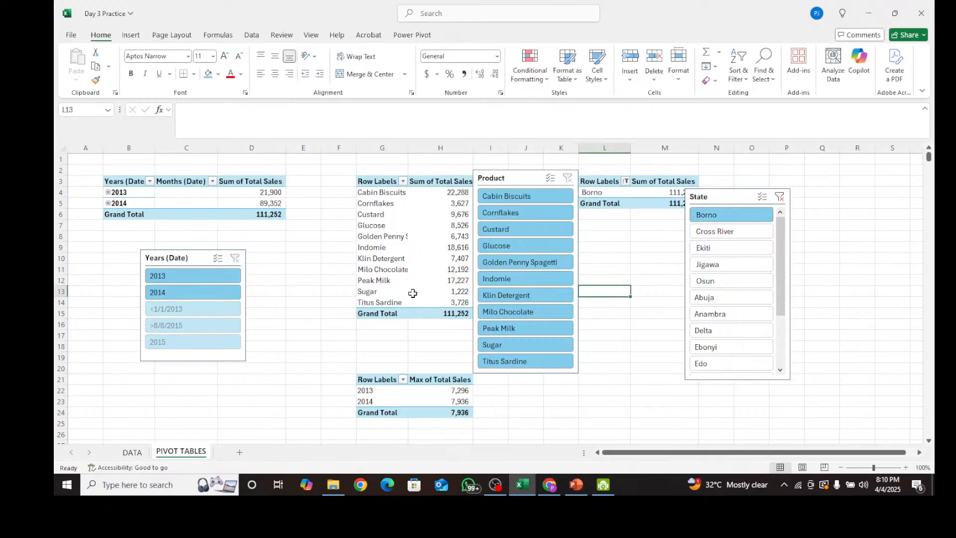
left_click(779, 199)
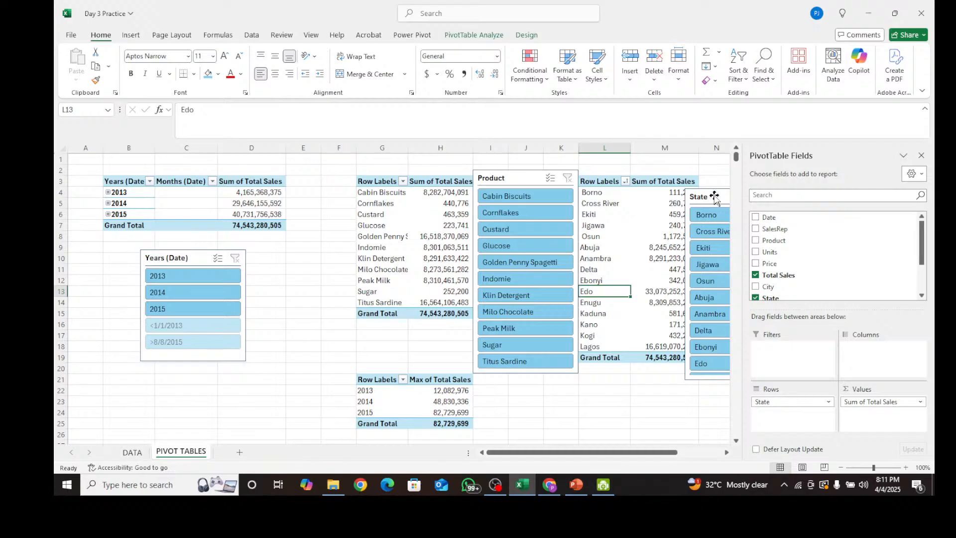
Move the State slicer off the total sales by state PivotTable, into the empty columns beside it and level with the table's header
left_click(629, 413)
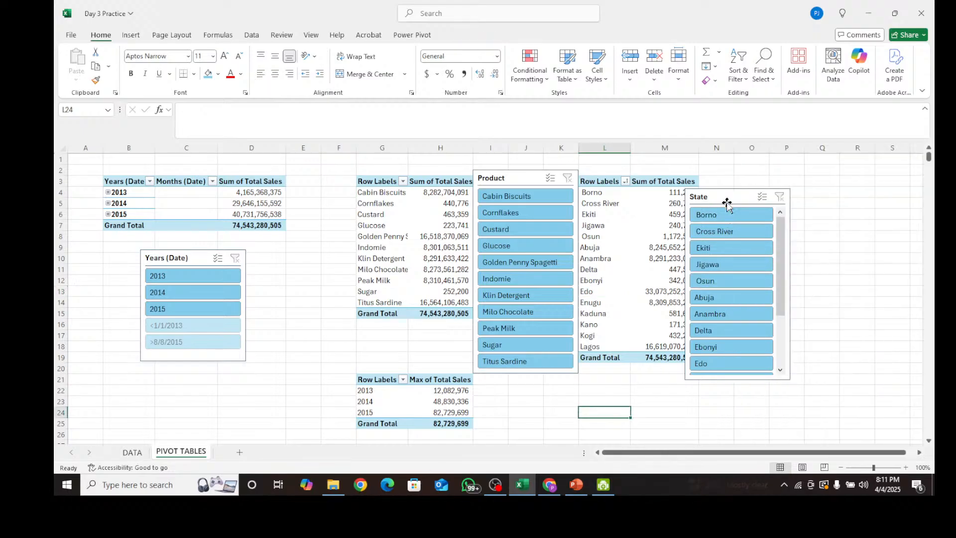
left_click_drag(727, 195, 750, 172)
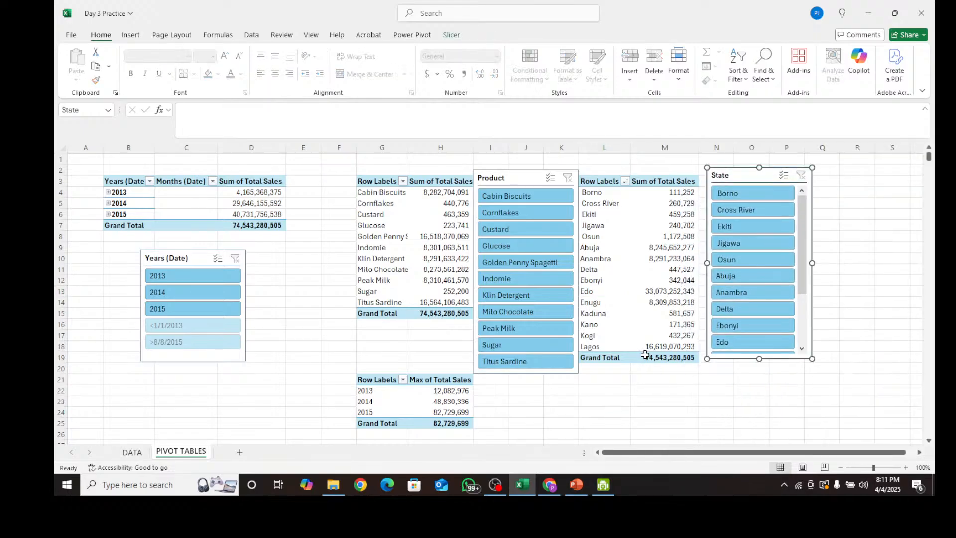
left_click(624, 402)
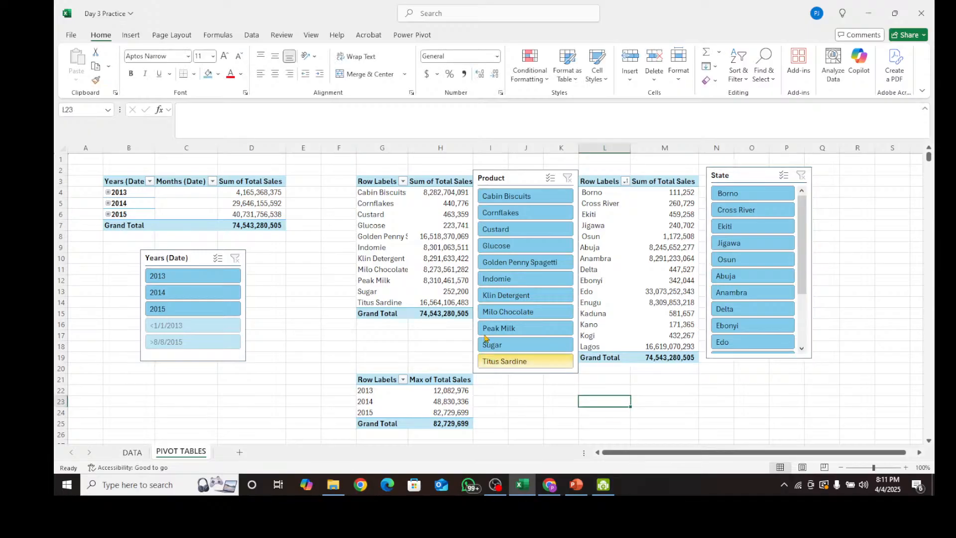
Compare the DATA and PIVOT TABLES worksheets and examine the source sales table from its header row on DATA
left_click(132, 453)
left_click(187, 454)
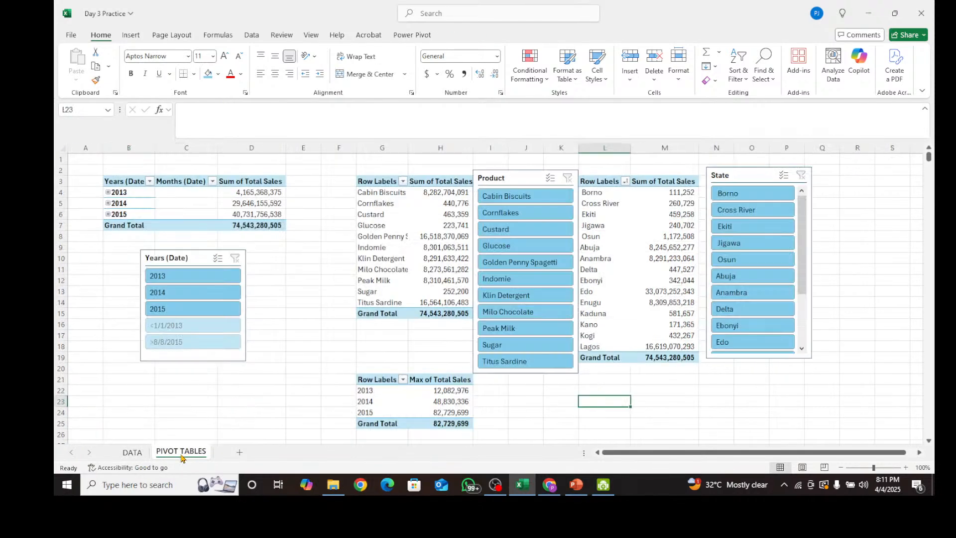
left_click(133, 452)
left_click(163, 454)
left_click(133, 452)
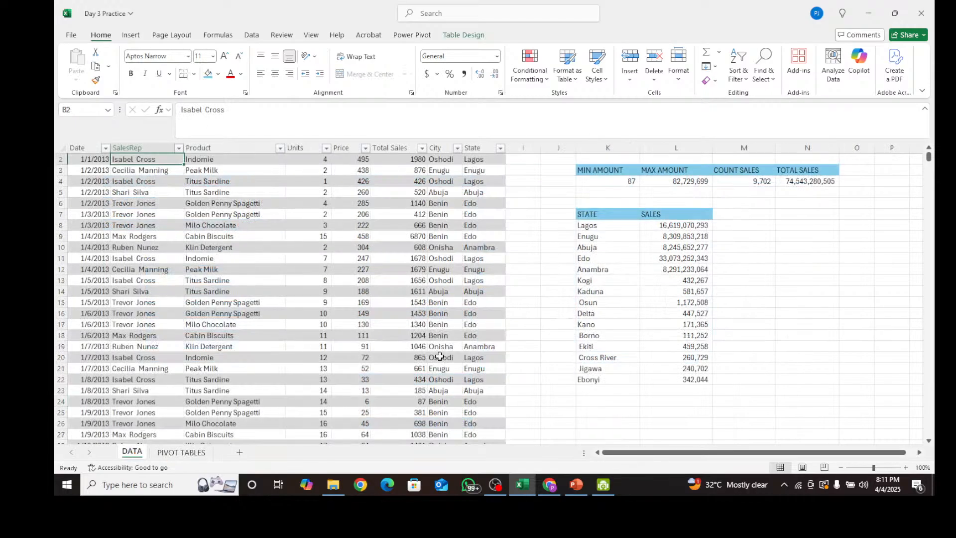
scroll(337, 311, "up", 1)
left_click(259, 201)
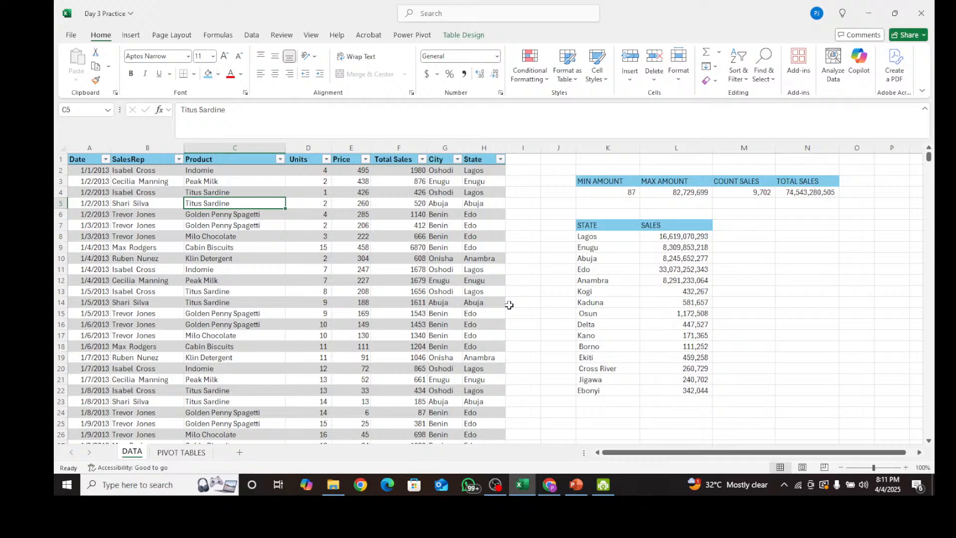
Switch to OBS and activate the Phone Screen scene
left_click(496, 485)
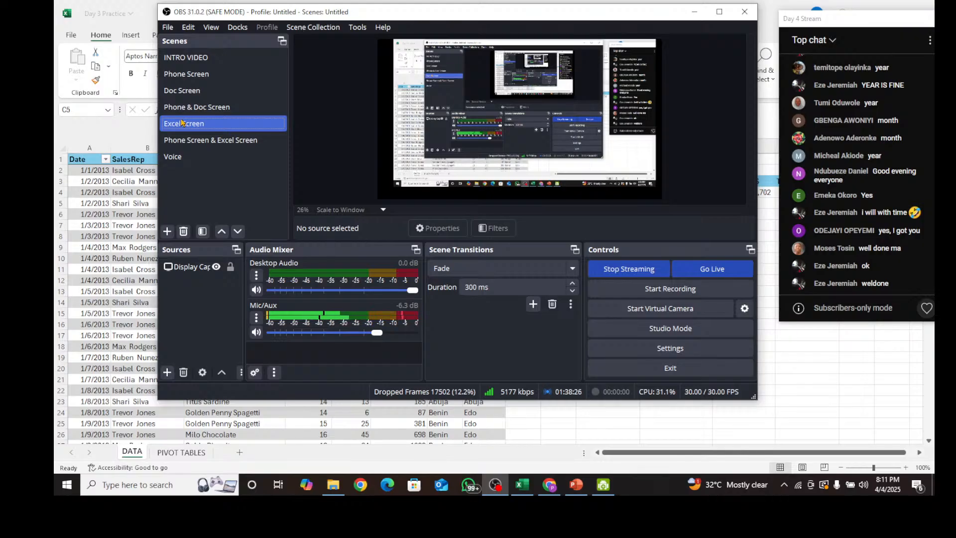
left_click(195, 79)
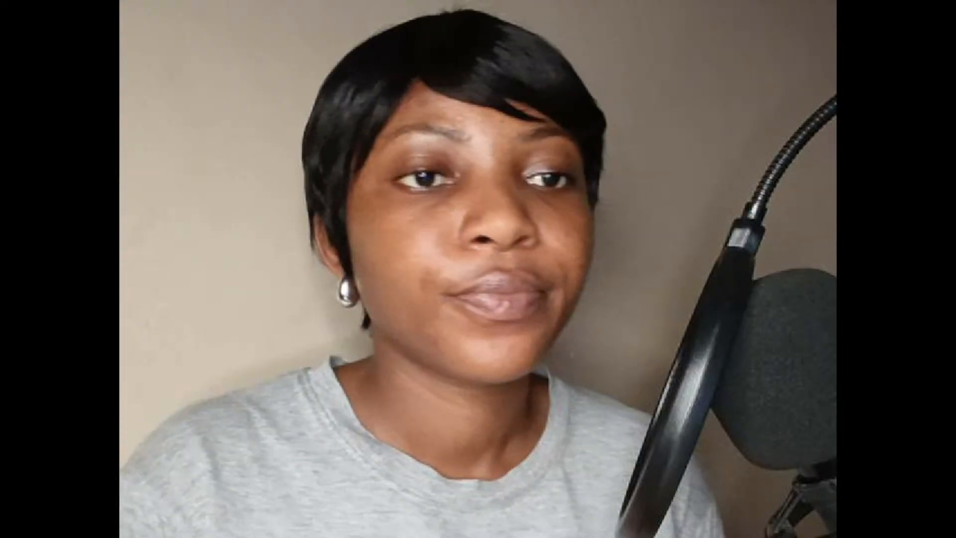